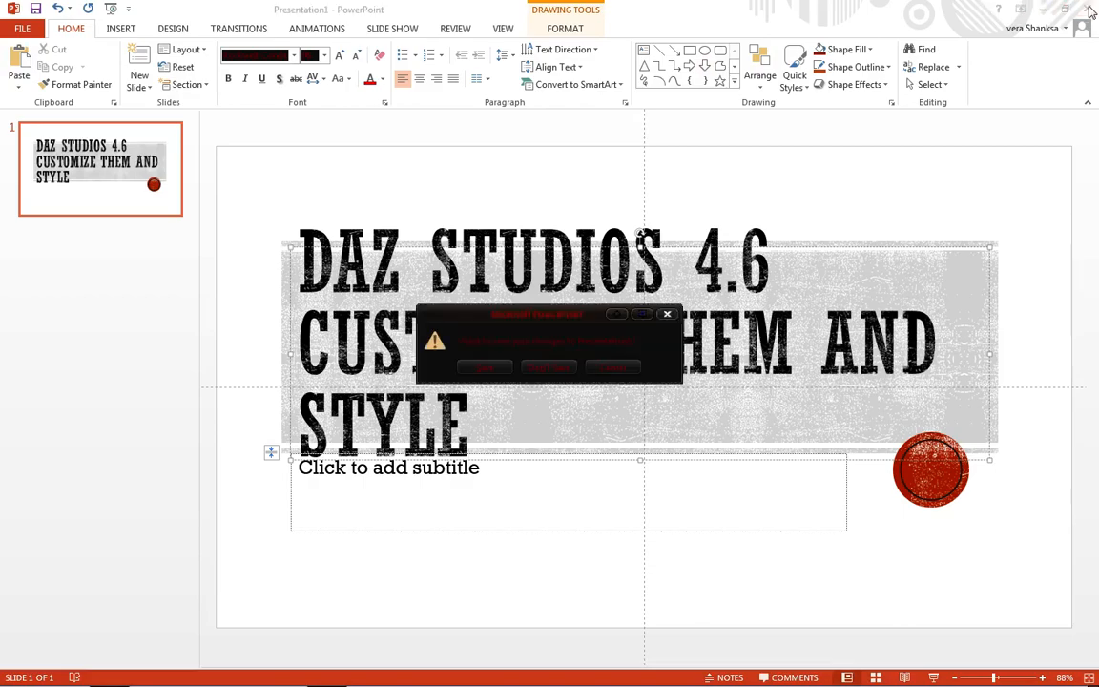
- Close the PowerPoint presentation without saving and switch to DAZ Studio
left_click(558, 368)
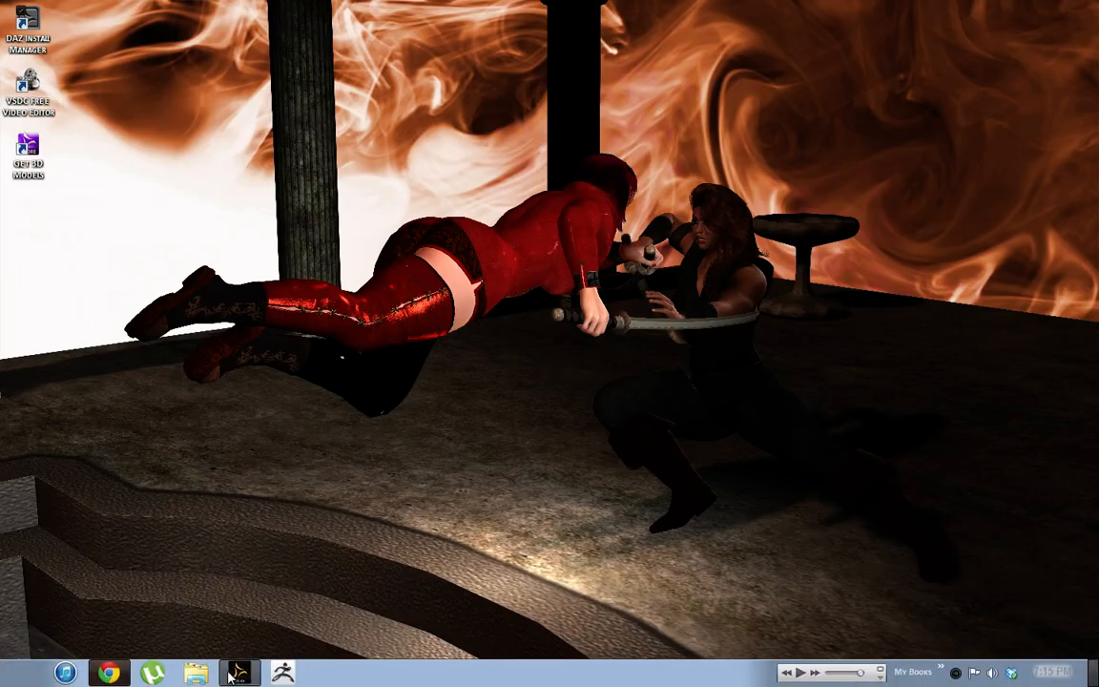
left_click(229, 673)
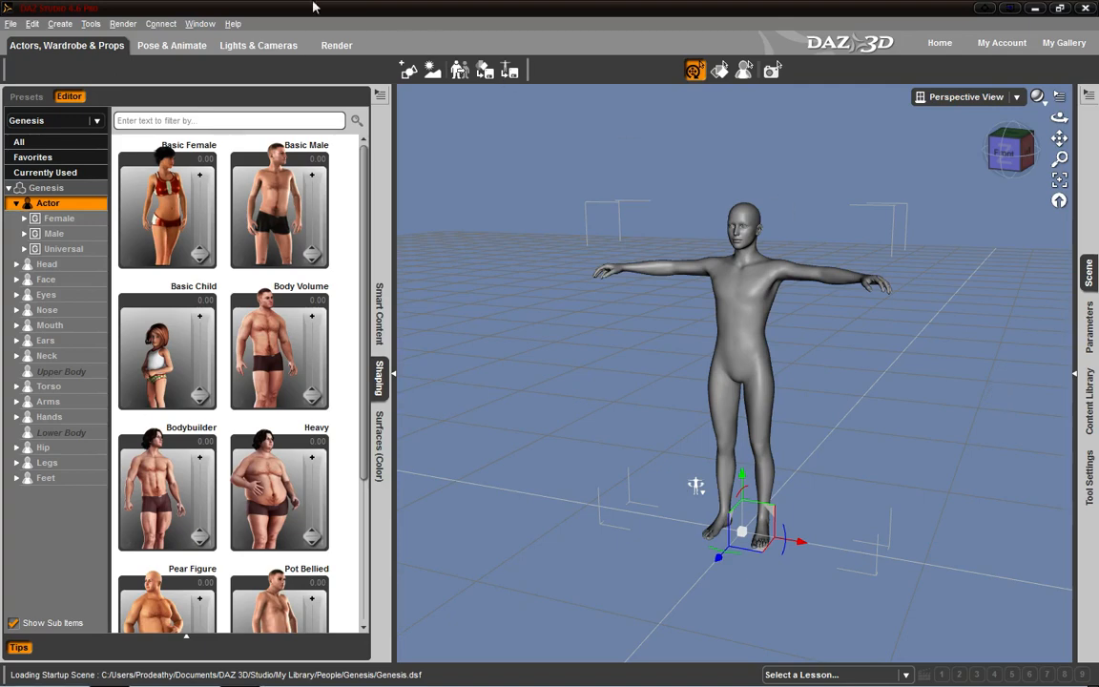
mouse_move(757, 683)
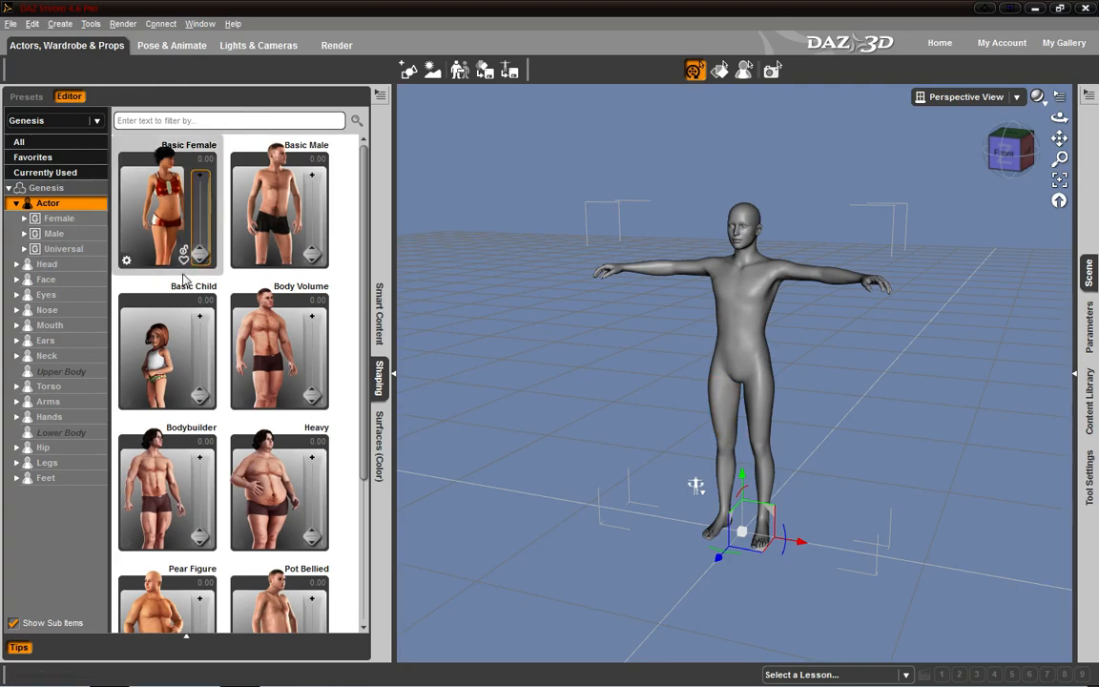
- Try the Basic Female shape on the Genesis figure, and rotate the figure to X -20.50, Y 73.80 and Z -27.31
mouse_move(199, 258)
left_mouse_down()
mouse_move(197, 143)
mouse_move(216, 269)
left_mouse_up()
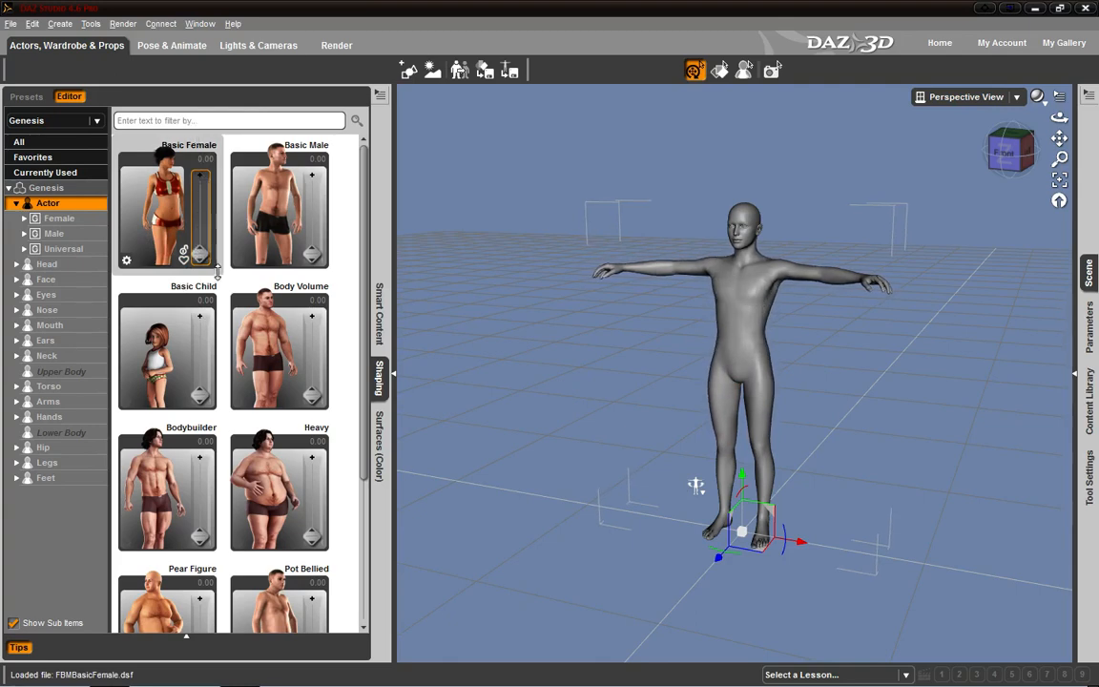
left_click(185, 48)
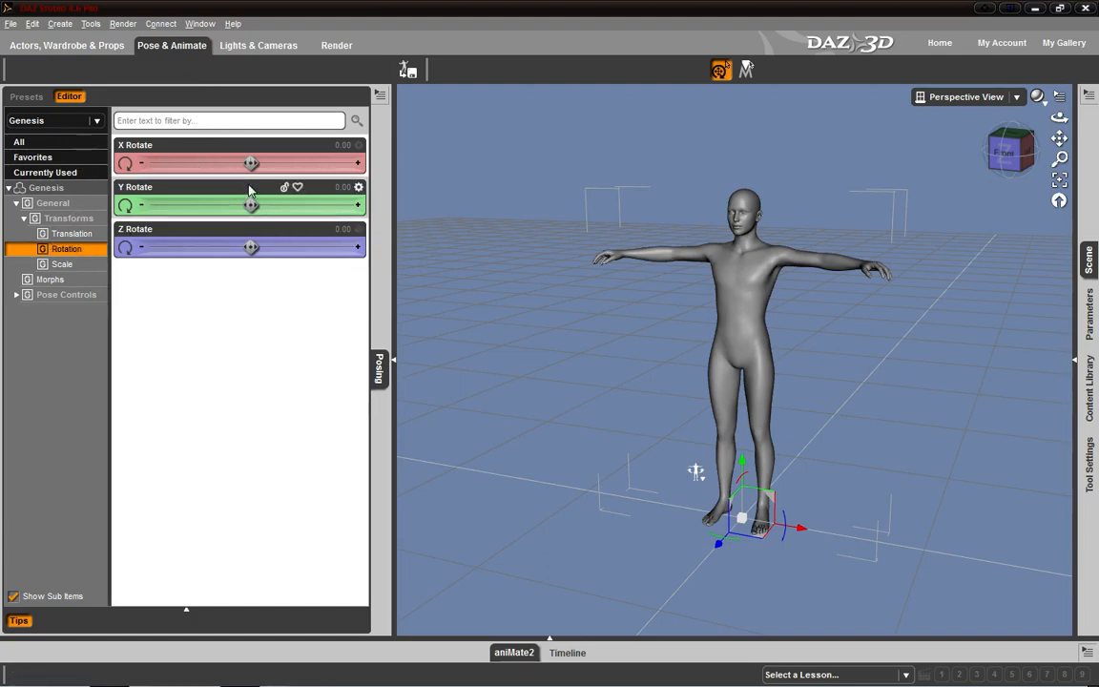
mouse_move(251, 163)
left_mouse_down()
mouse_move(293, 163)
mouse_move(210, 163)
mouse_move(251, 163)
left_mouse_up()
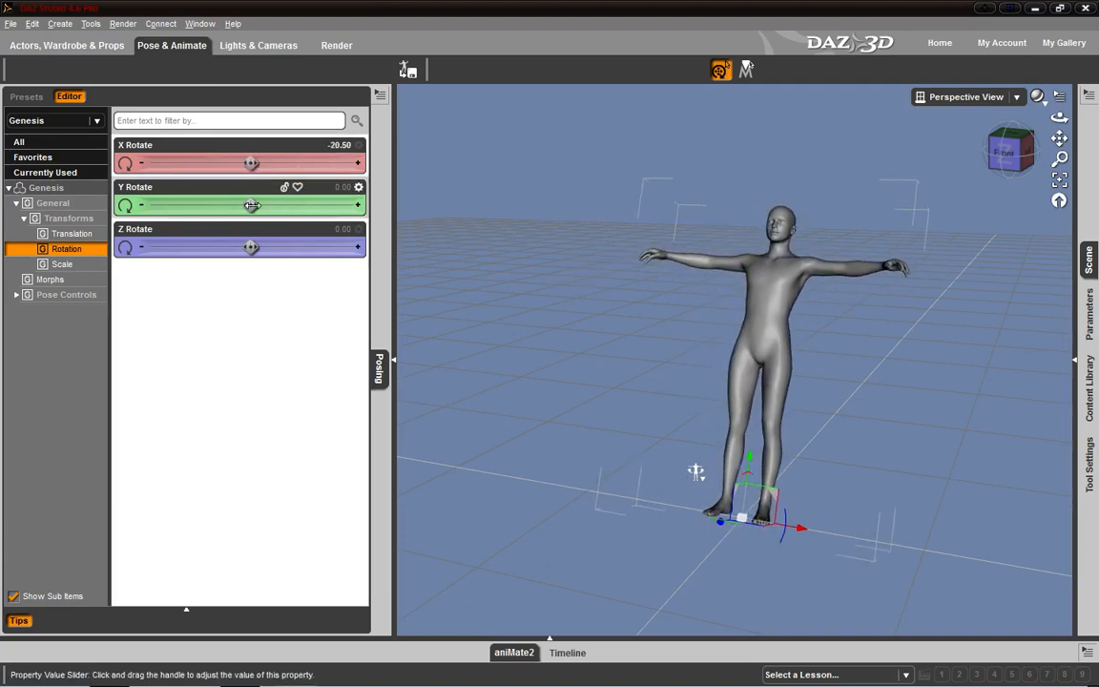
left_click_drag(251, 206, 309, 205)
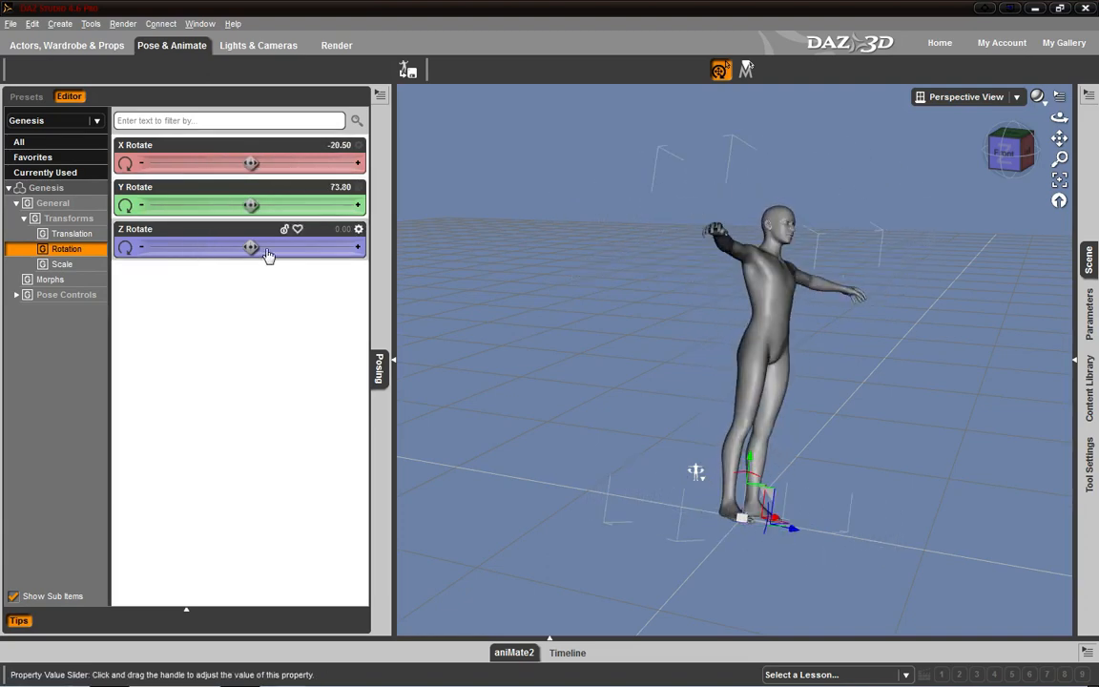
mouse_move(252, 247)
left_mouse_down()
mouse_move(300, 247)
mouse_move(251, 247)
left_mouse_up()
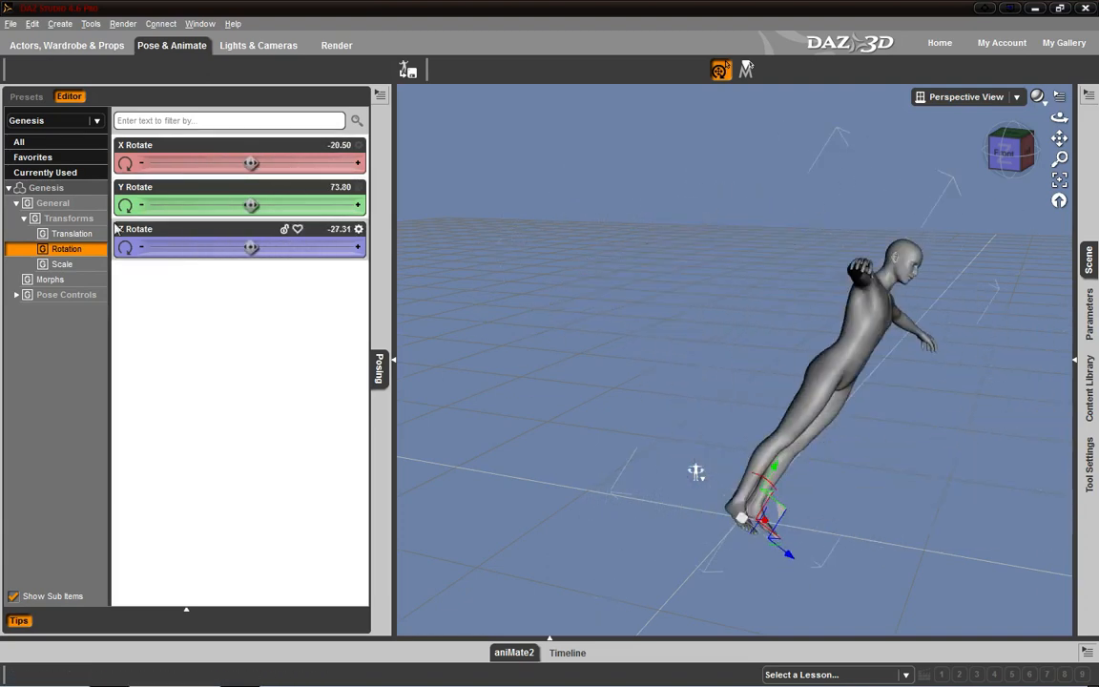
- Examine the available camera presets, first the full collection and then only the Presets category
left_click(239, 48)
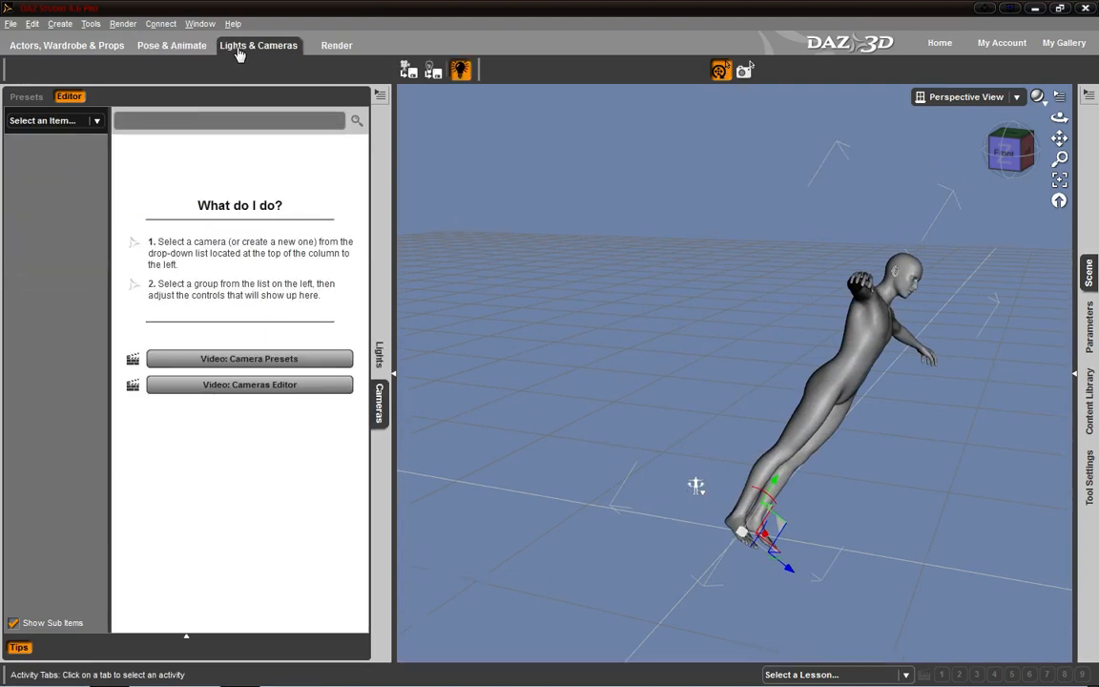
left_click(86, 123)
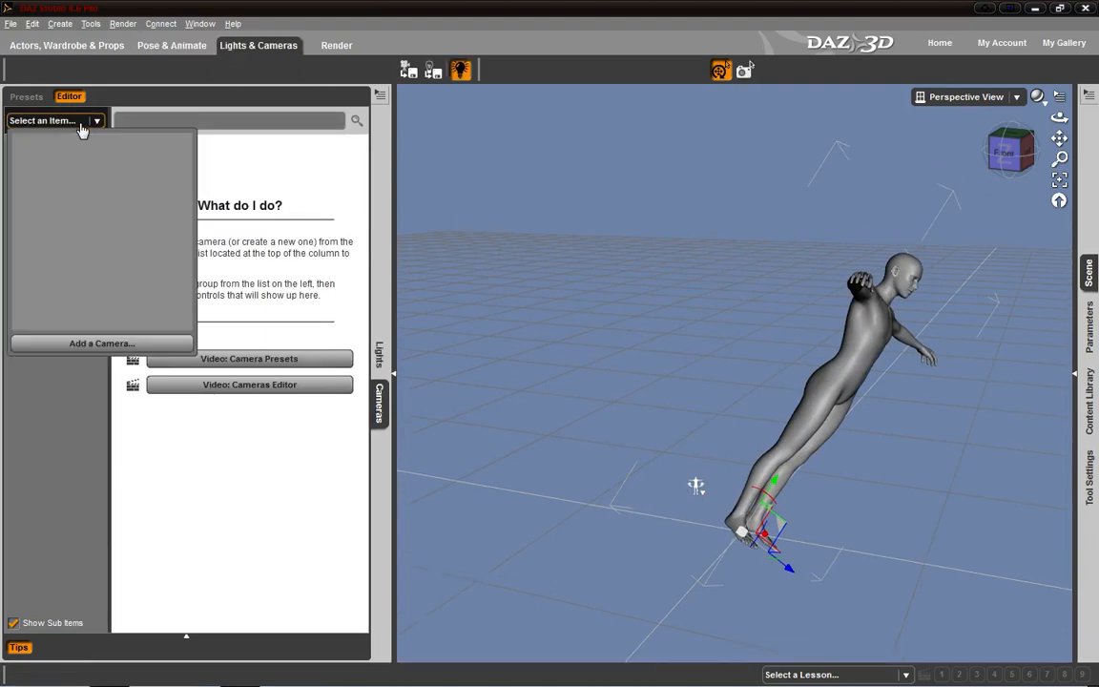
left_click(88, 372)
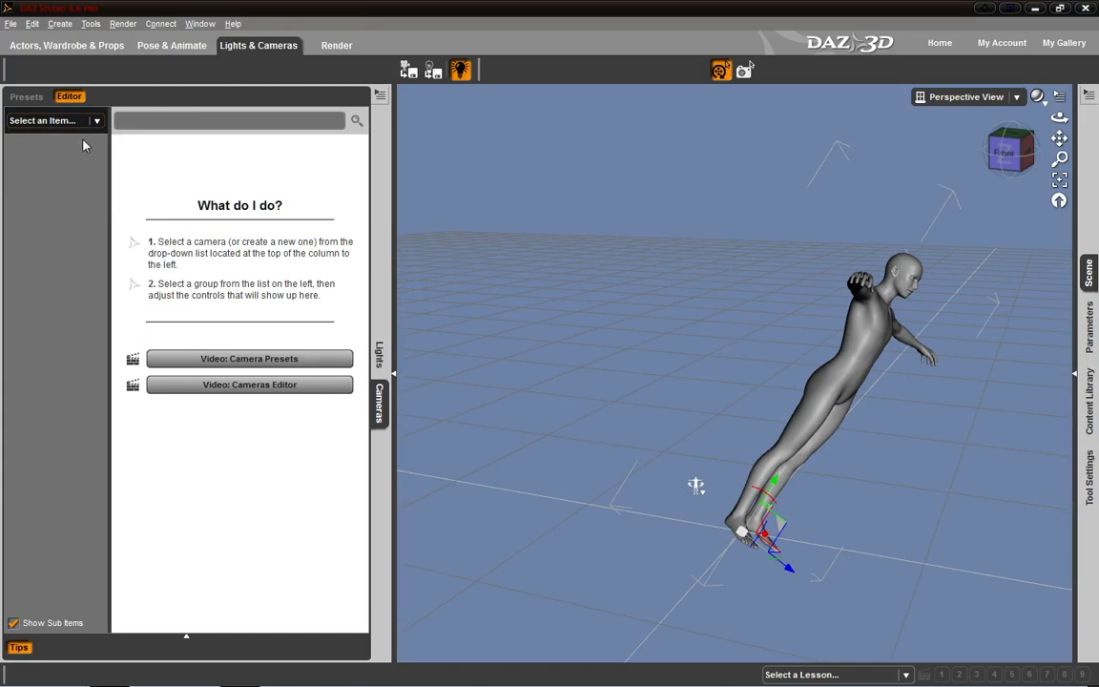
left_click(27, 96)
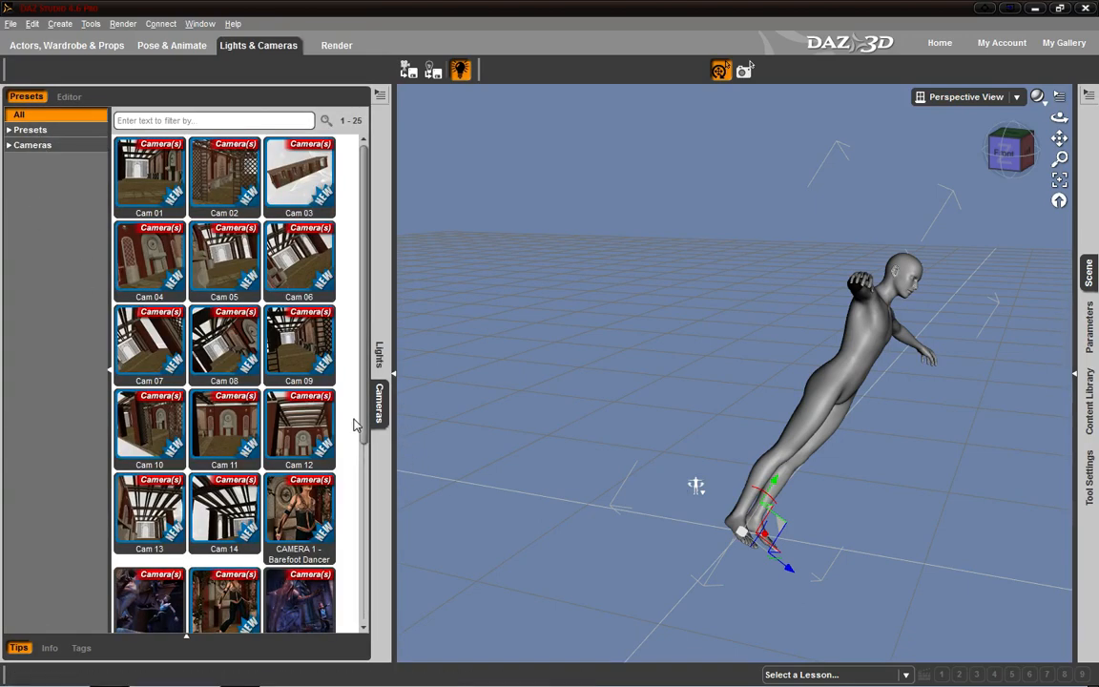
scroll(320, 391, "down", 6)
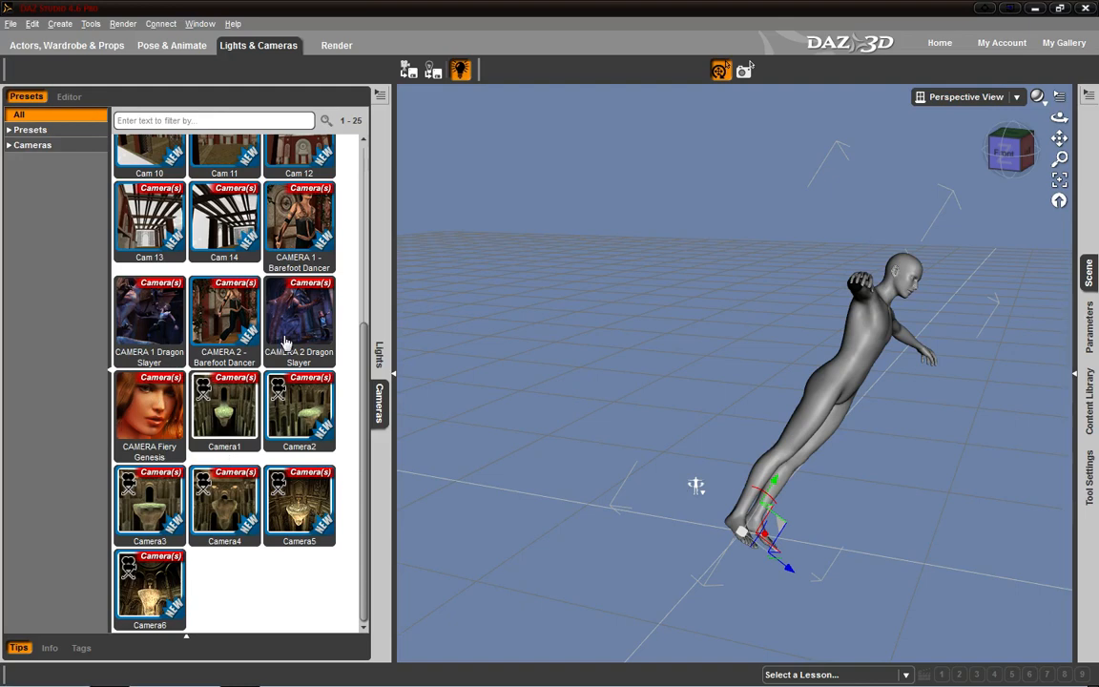
scroll(221, 310, "up", 6)
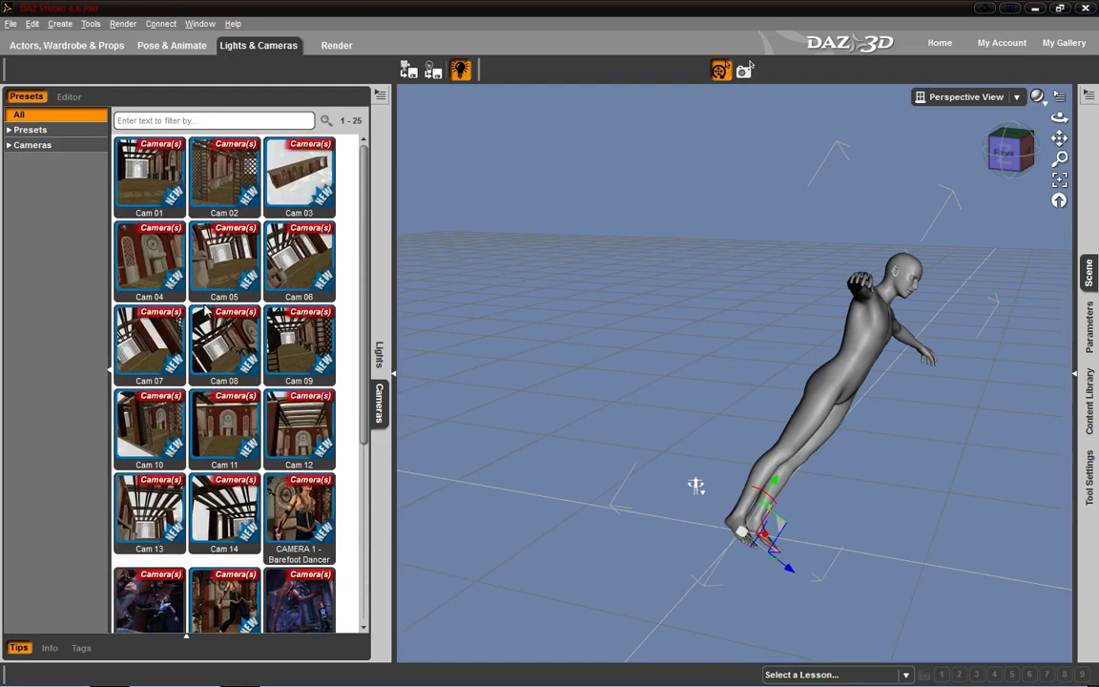
left_click(32, 134)
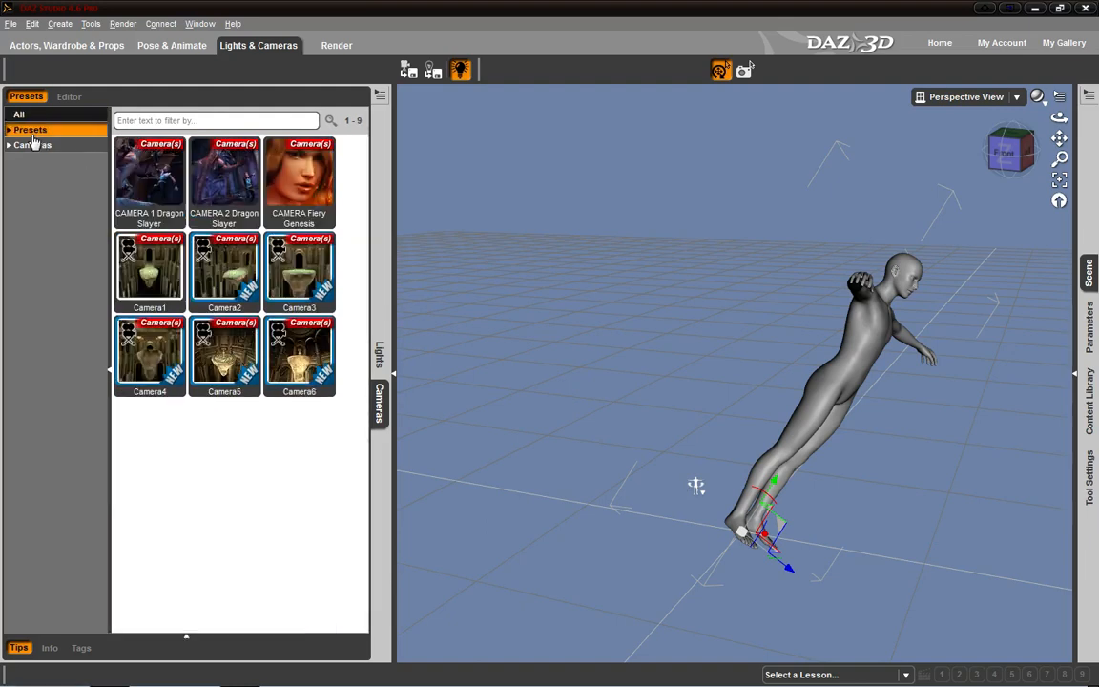
- Add a new camera named "Camera 1nhsfbsnbfbsfs" and check for it among the viewport's views
left_click(65, 97)
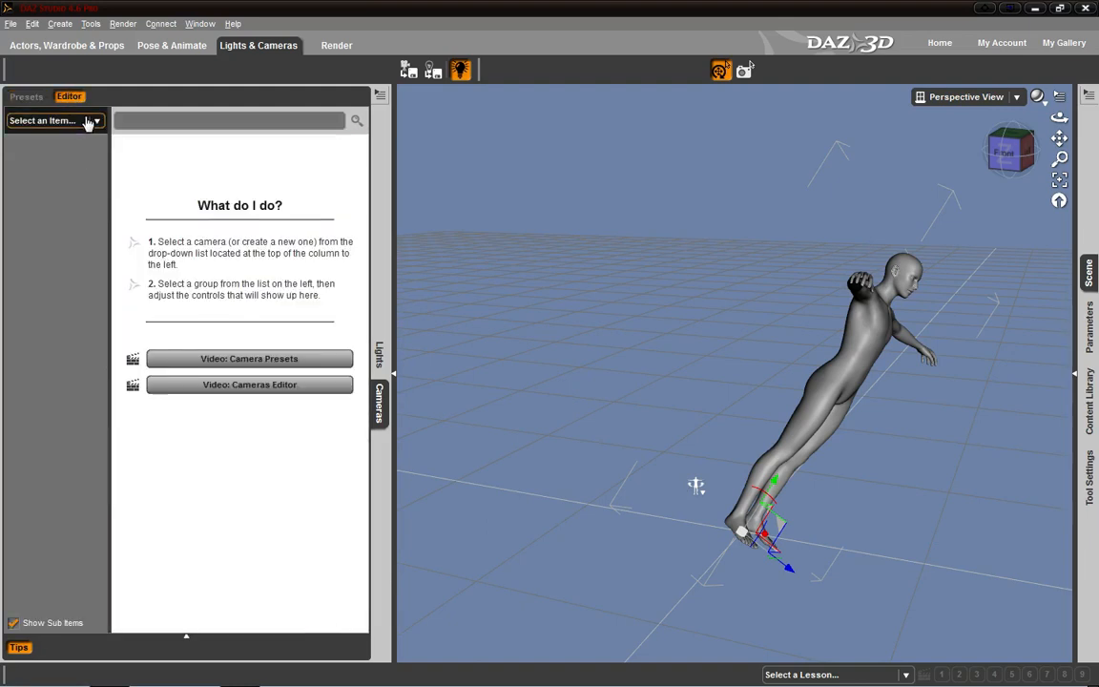
left_click(90, 122)
left_click(80, 346)
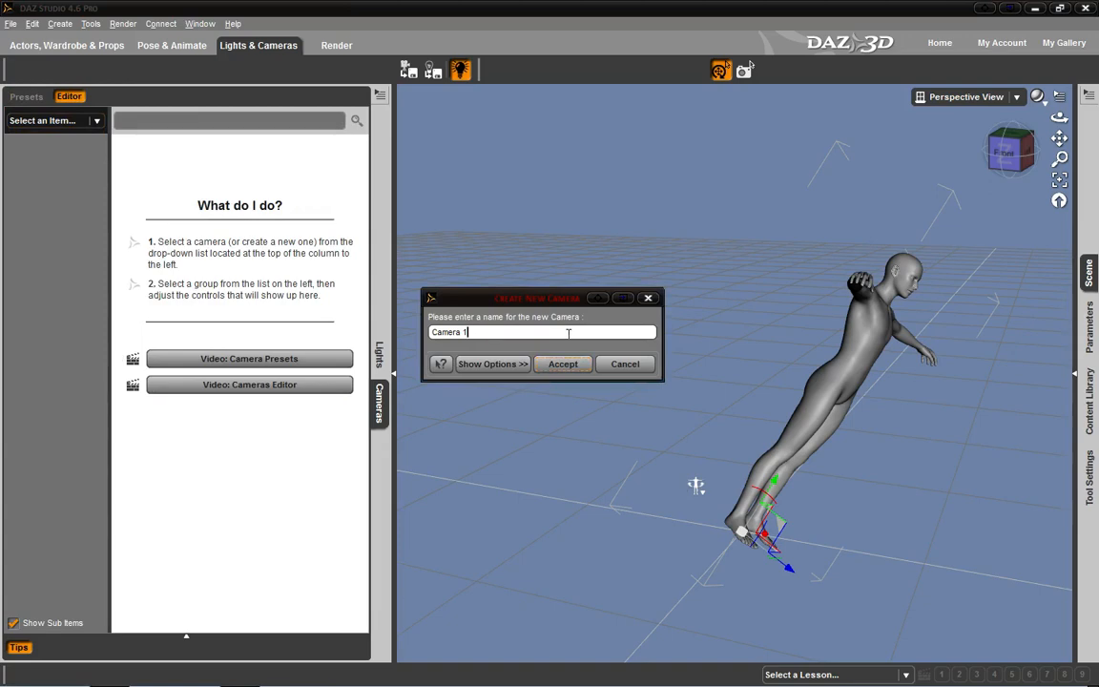
type("nhsfbsnbfbsfs")
left_click(563, 363)
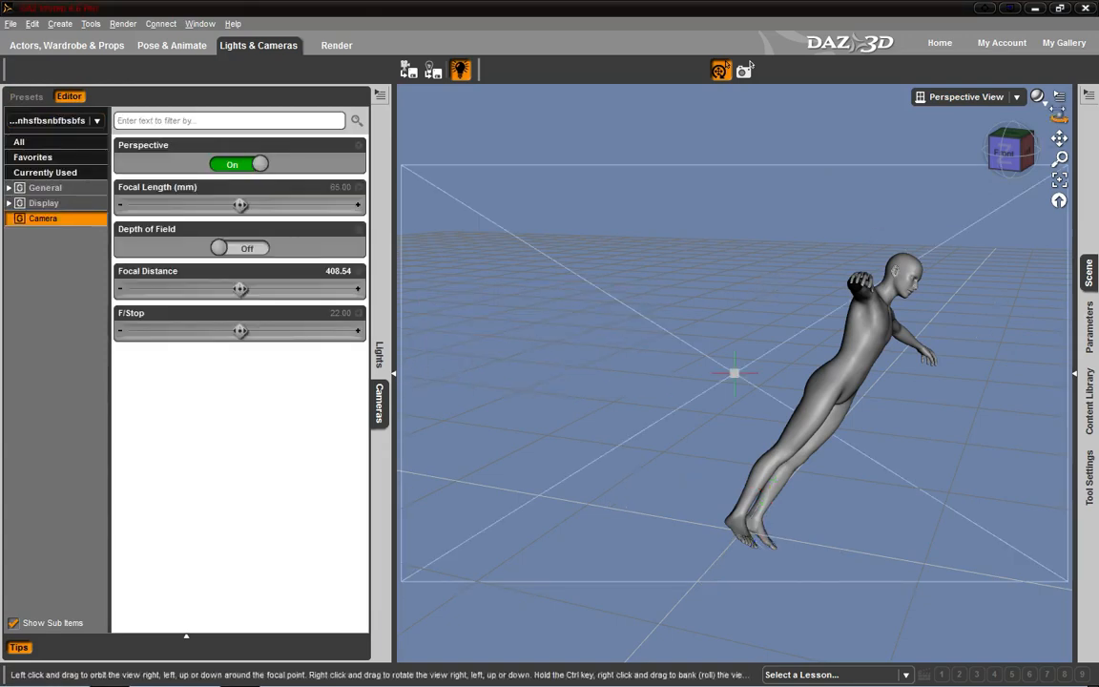
left_click(967, 96)
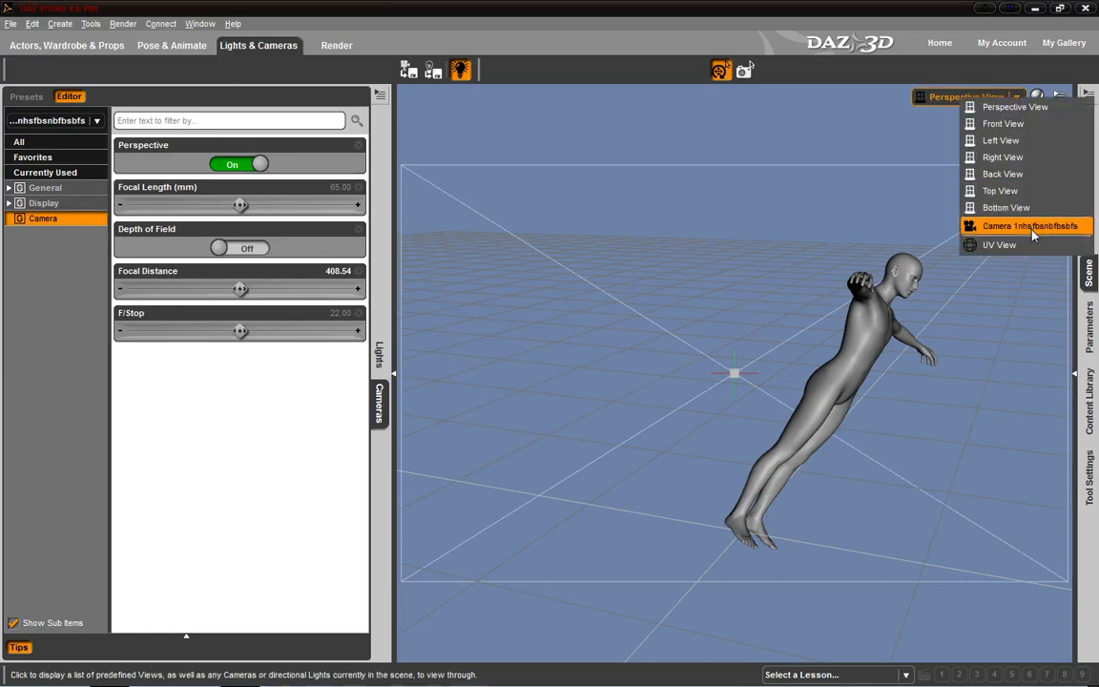
- Add another camera with the name Camera 1, and switch the viewport to the view through "Camera 1nhsfbsnbfbsfs"
left_click(62, 119)
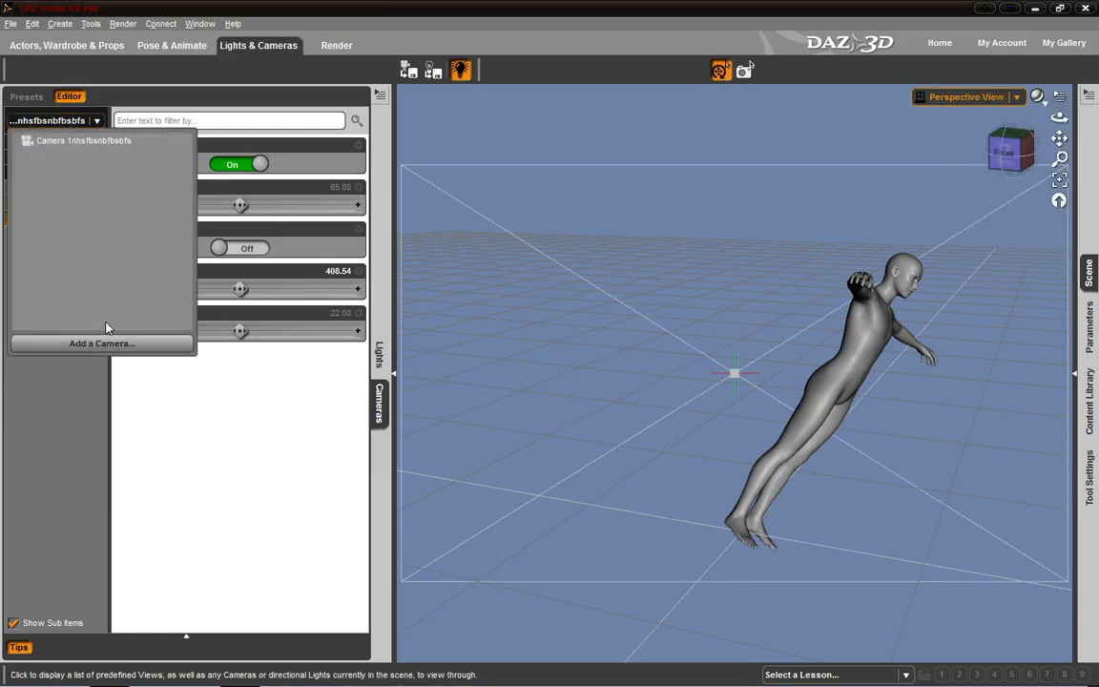
left_click(107, 315)
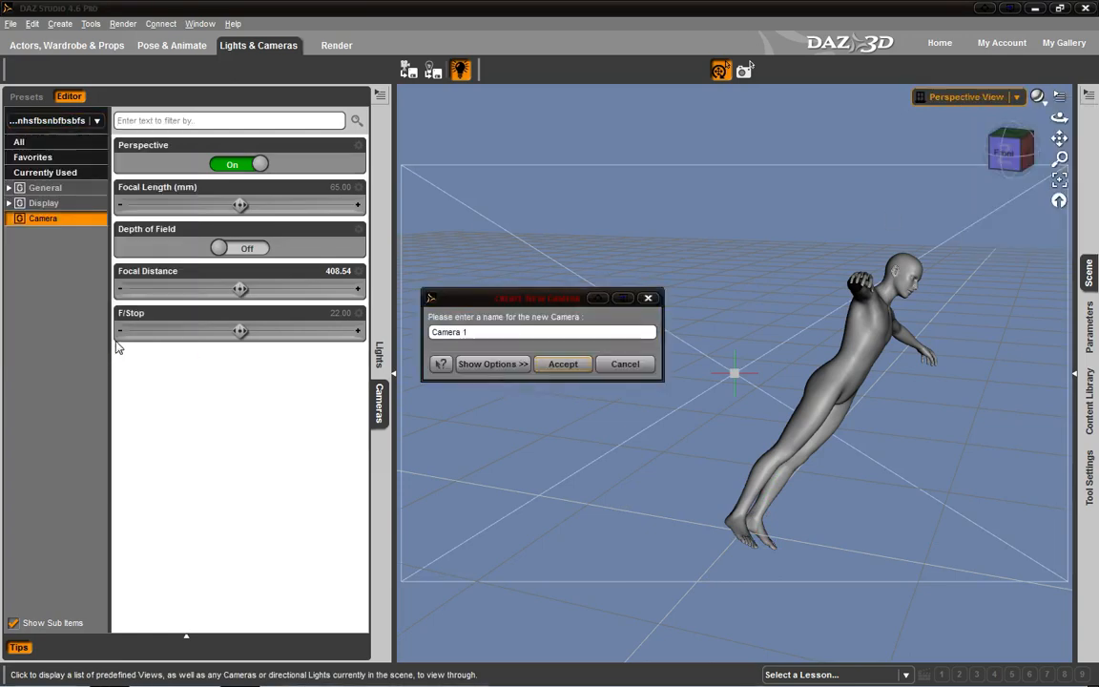
left_click(563, 367)
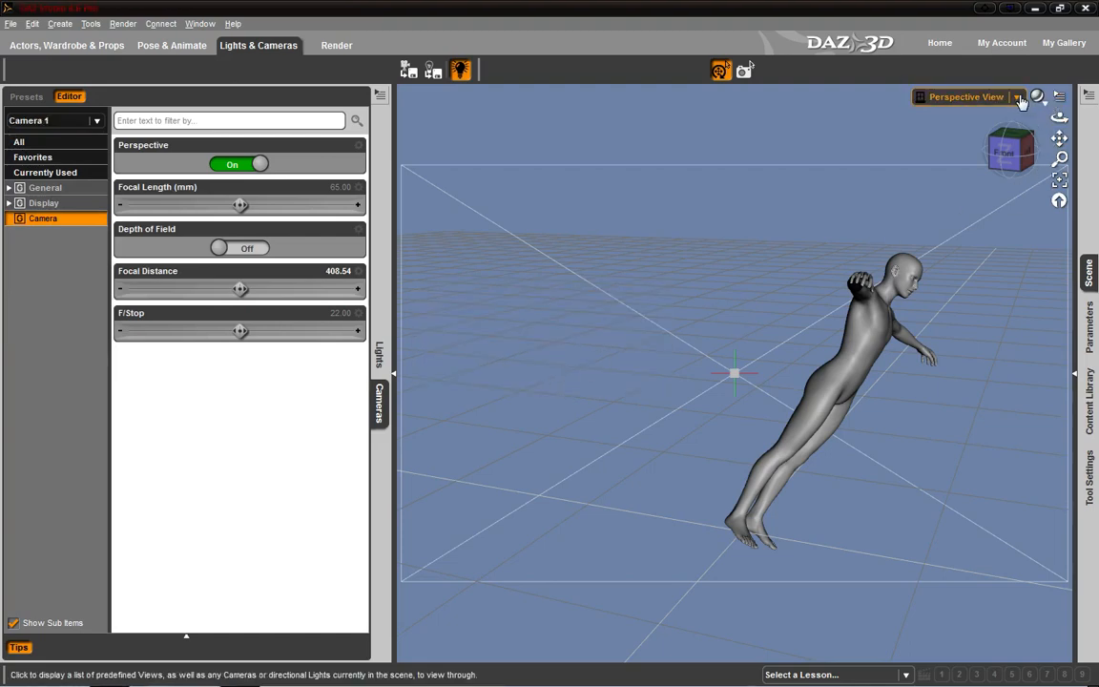
left_click(982, 97)
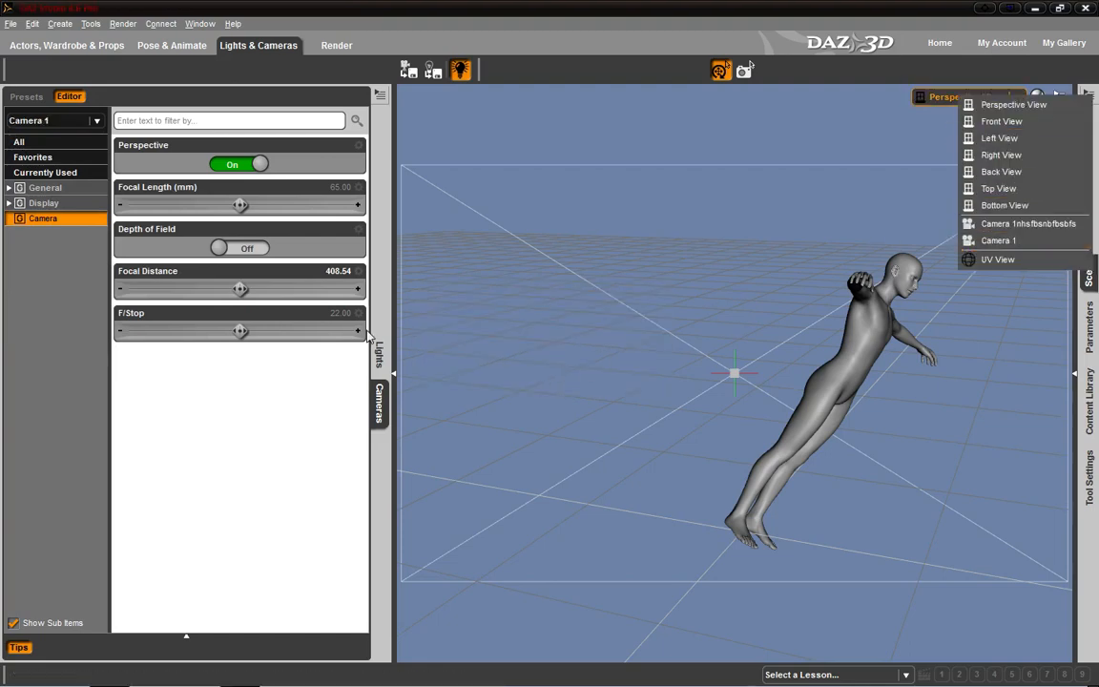
left_click(1021, 223)
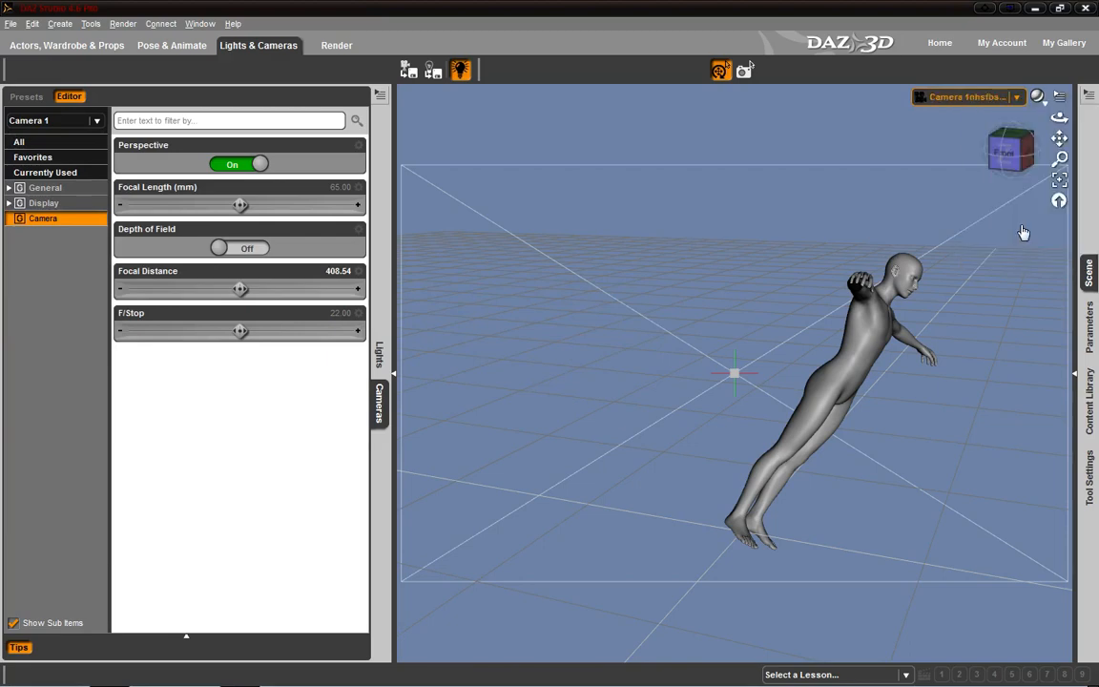
- Remove both added cameras from the scene
left_click(1076, 377)
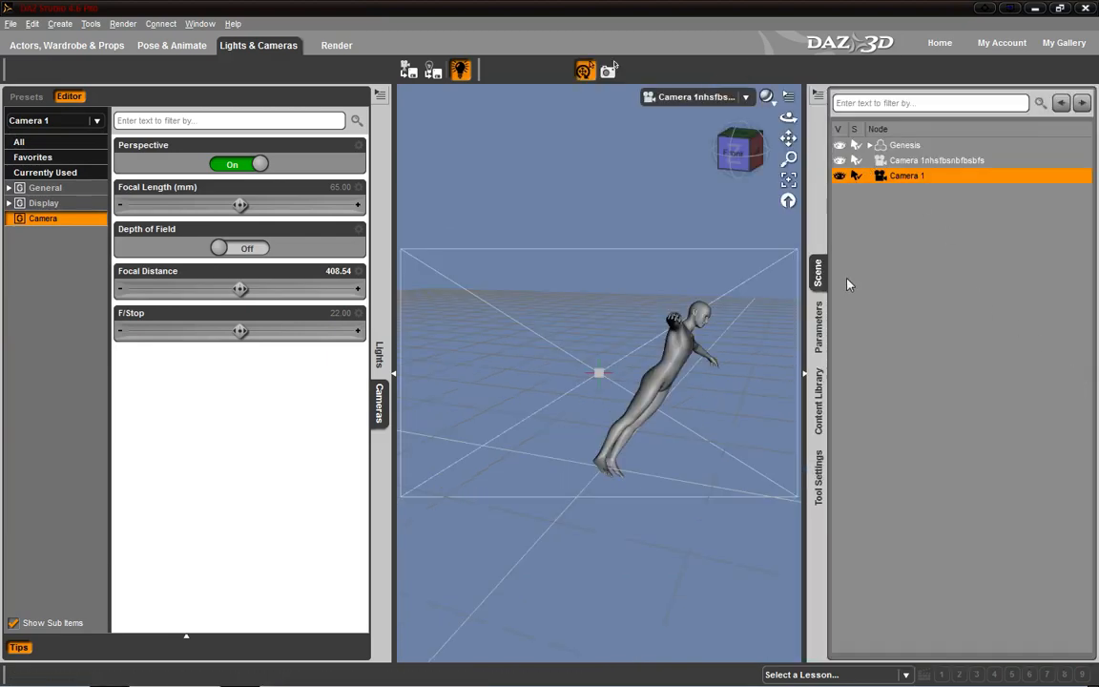
right_click(885, 176)
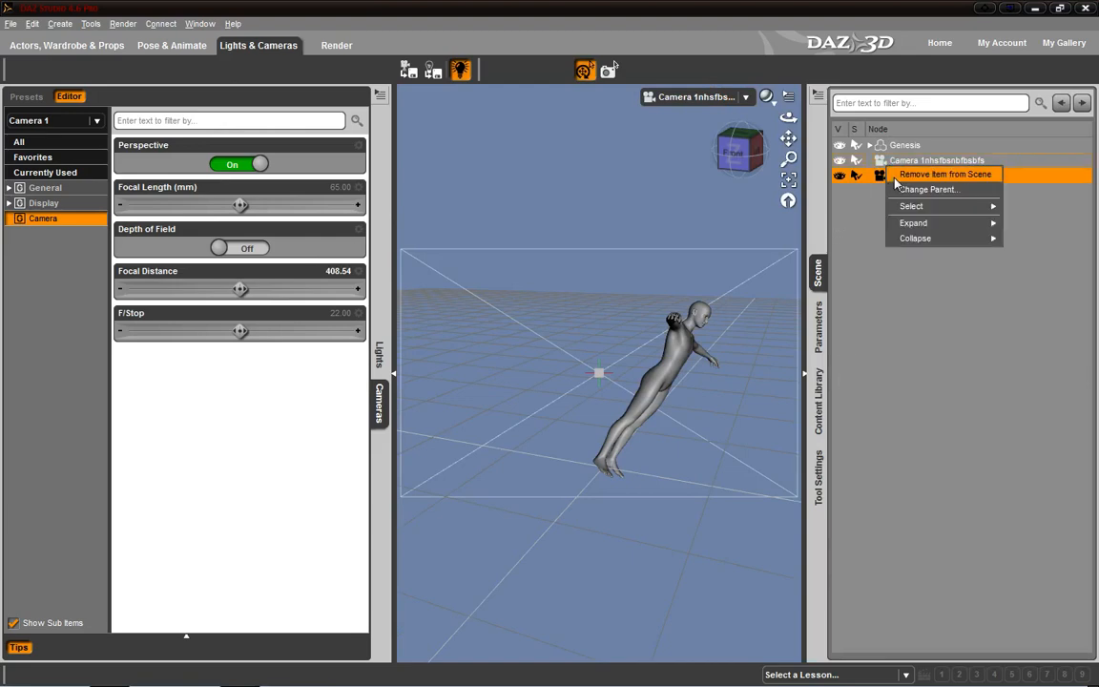
left_click(944, 171)
right_click(890, 172)
left_click(945, 171)
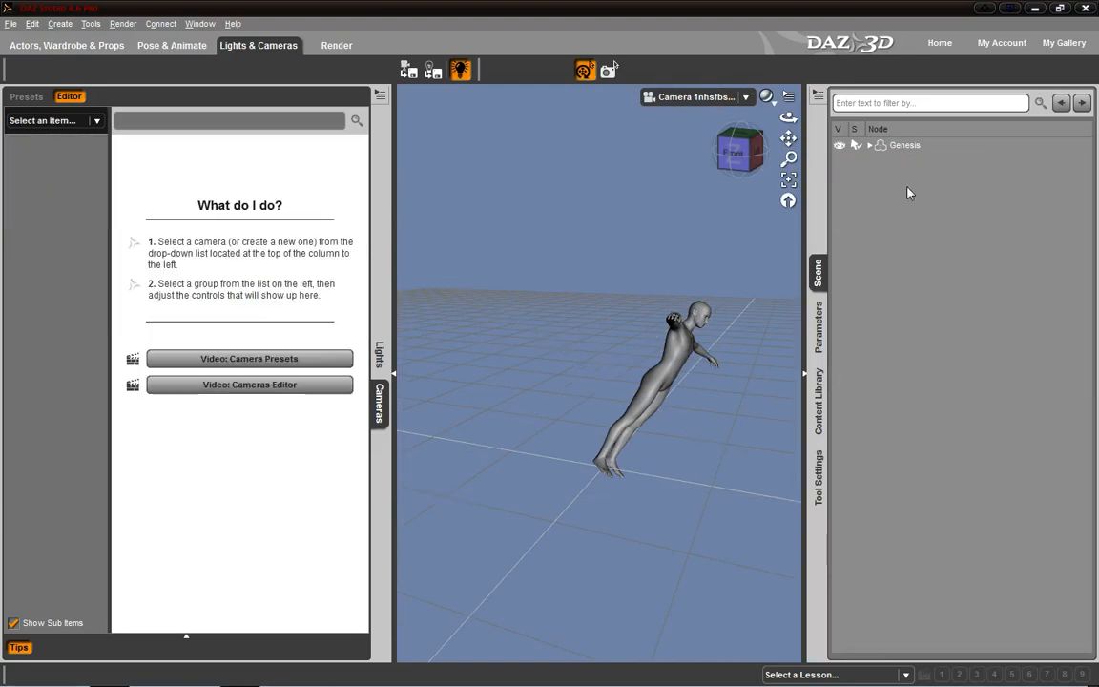
- Collapse both side pane groups to enlarge the viewport and orbit the view to face the front of the figure
left_click(803, 374)
left_click(393, 372)
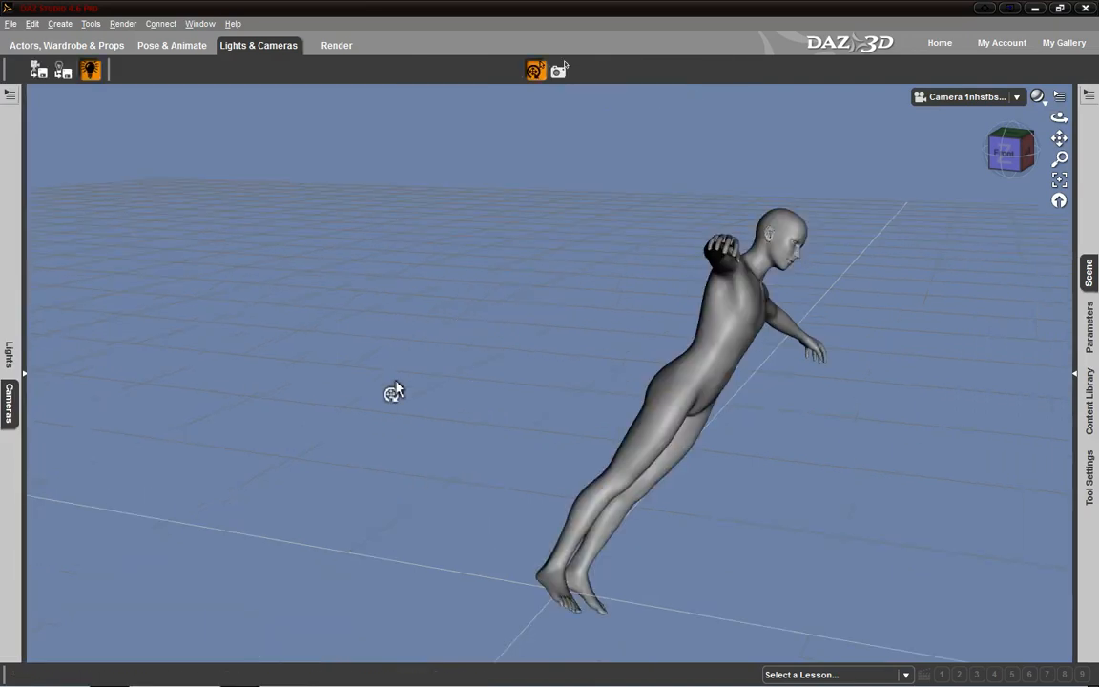
left_click(1030, 150)
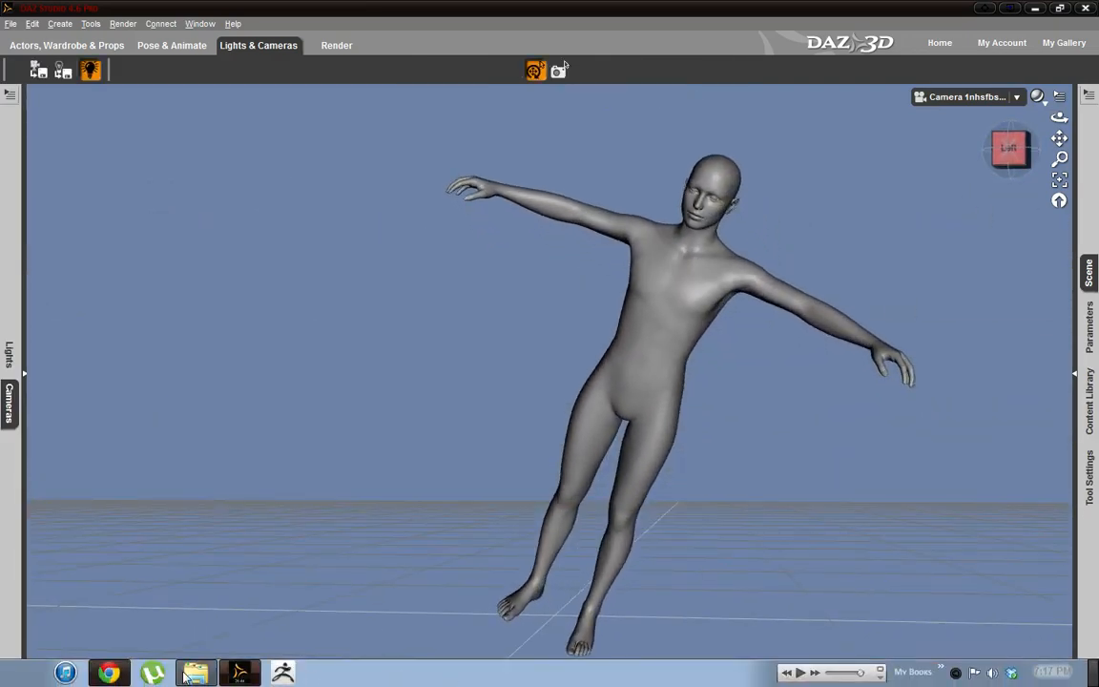
left_click(1036, 9)
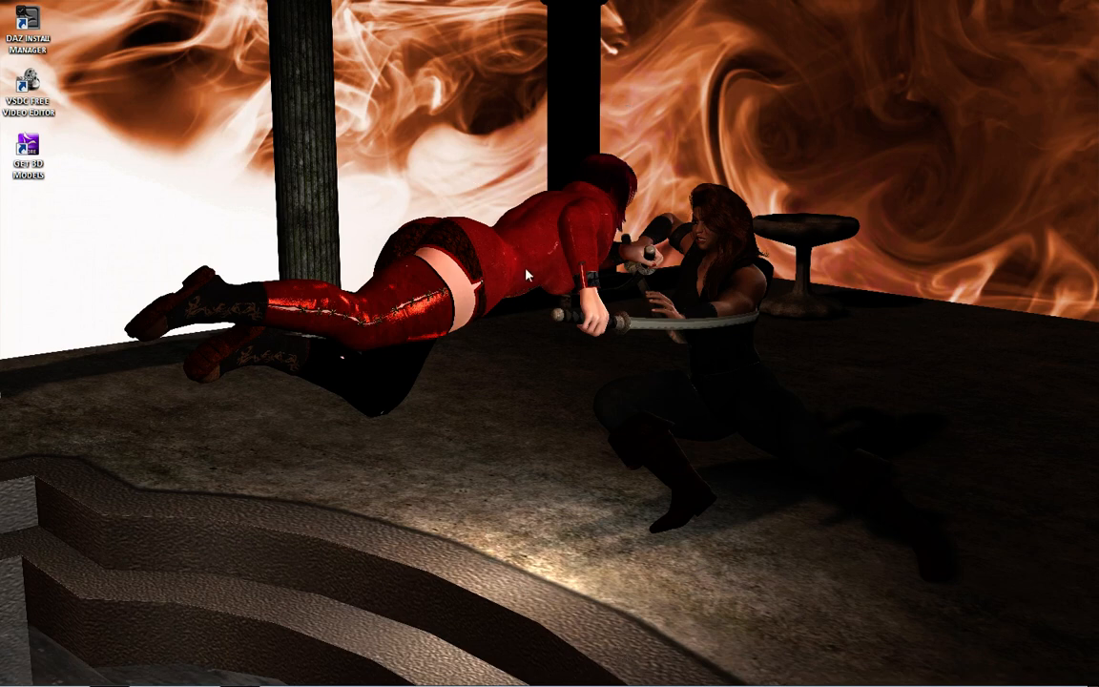
mouse_move(297, 685)
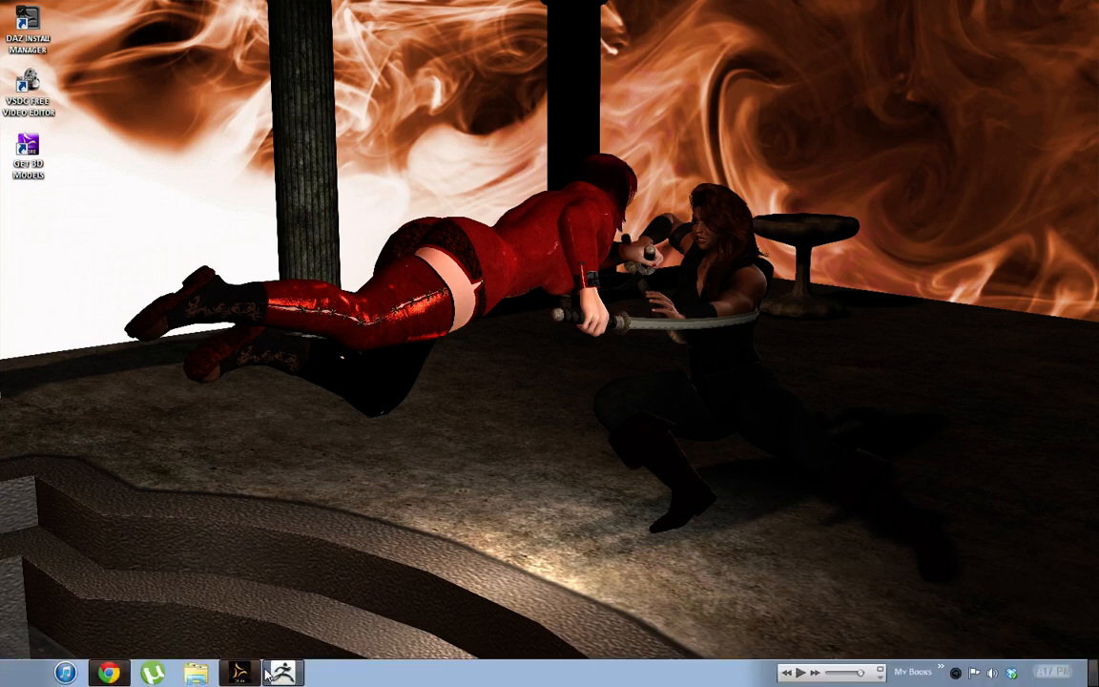
left_click(236, 673)
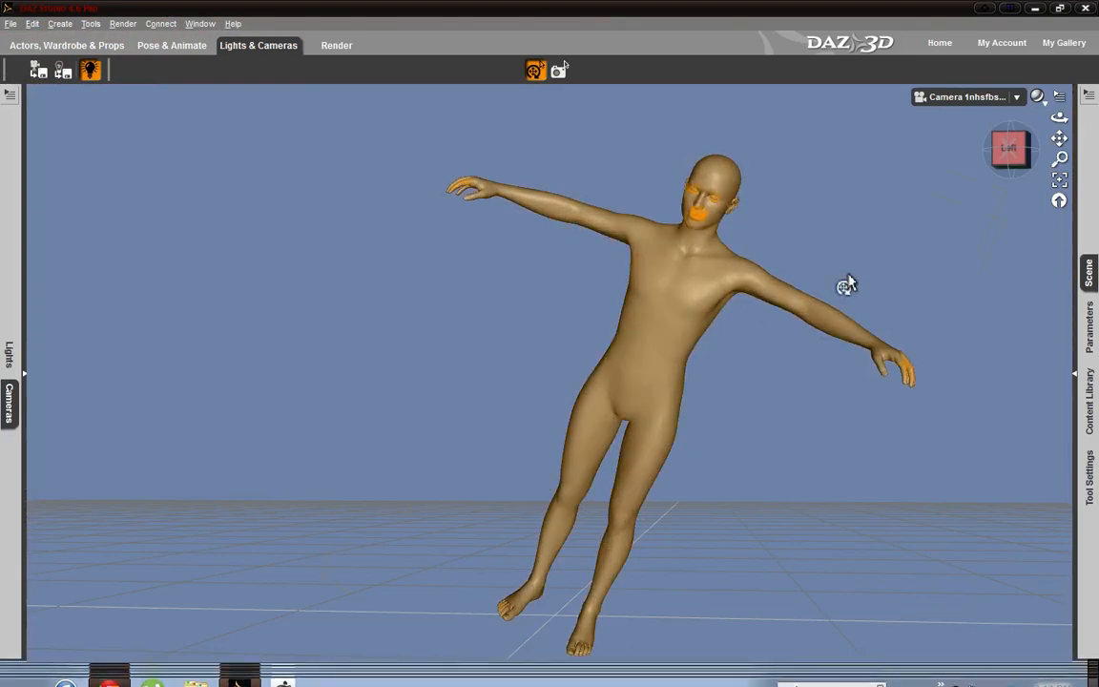
left_click_drag(1012, 154, 1011, 182)
left_click(1011, 160)
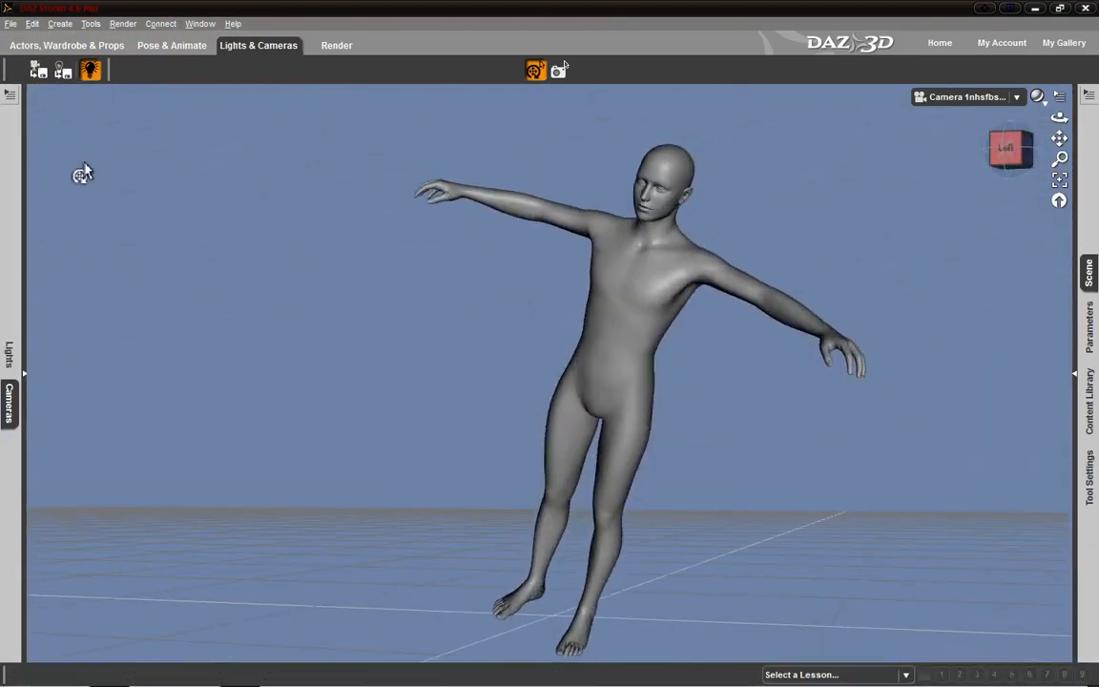
left_click(160, 23)
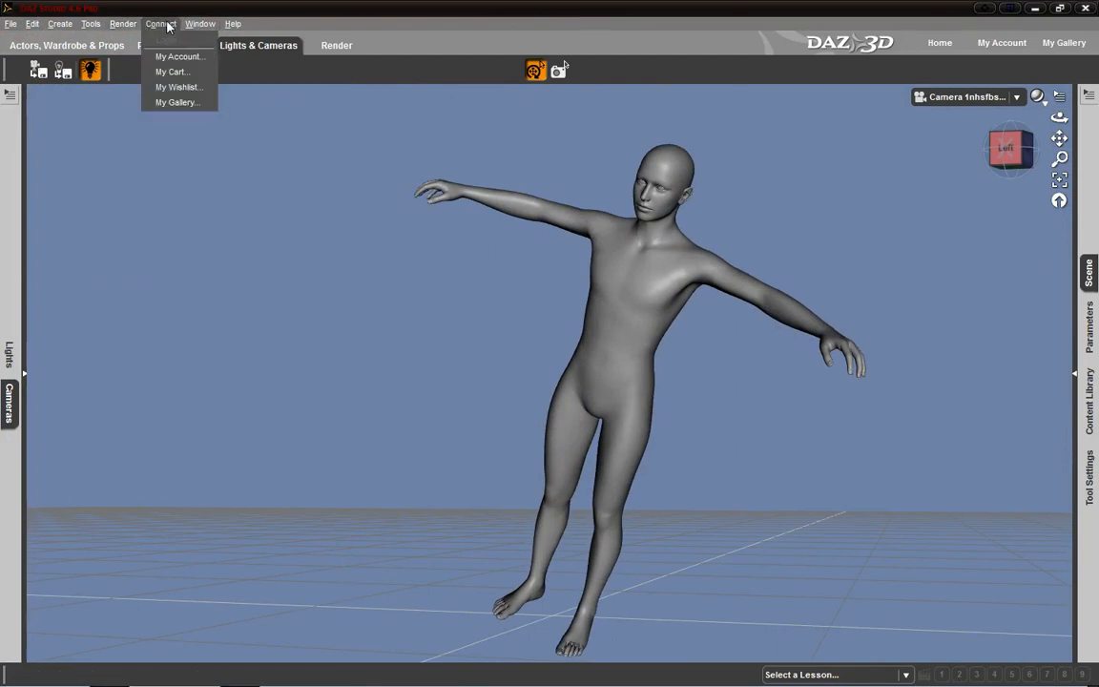
mouse_move(200, 27)
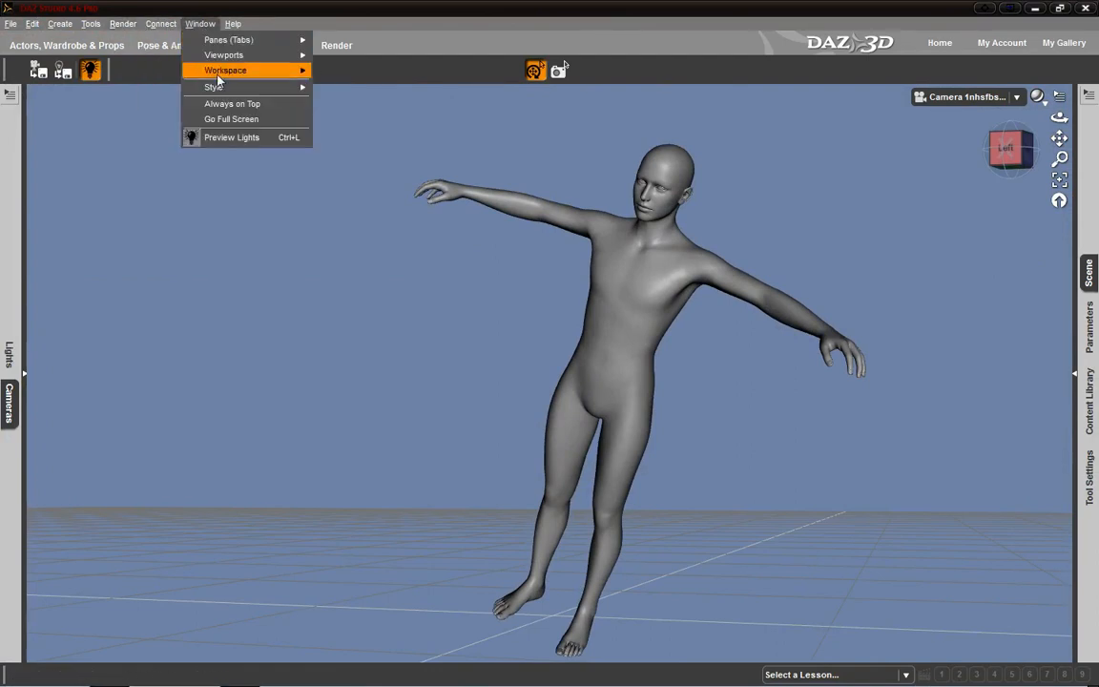
mouse_move(215, 87)
mouse_move(242, 73)
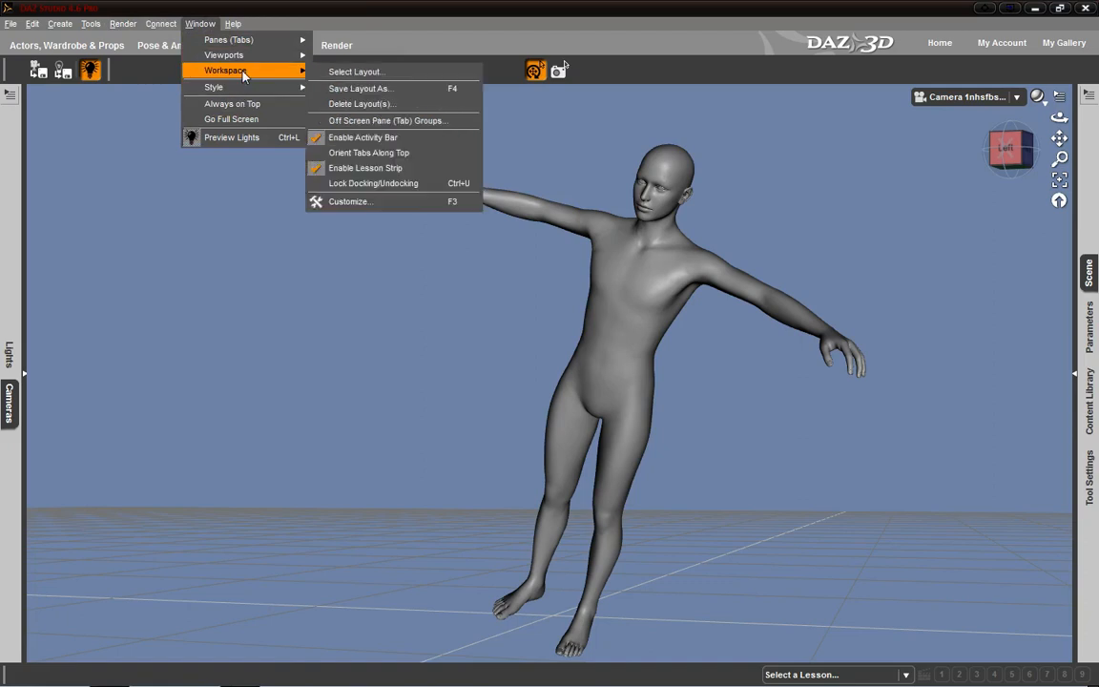
left_click(336, 74)
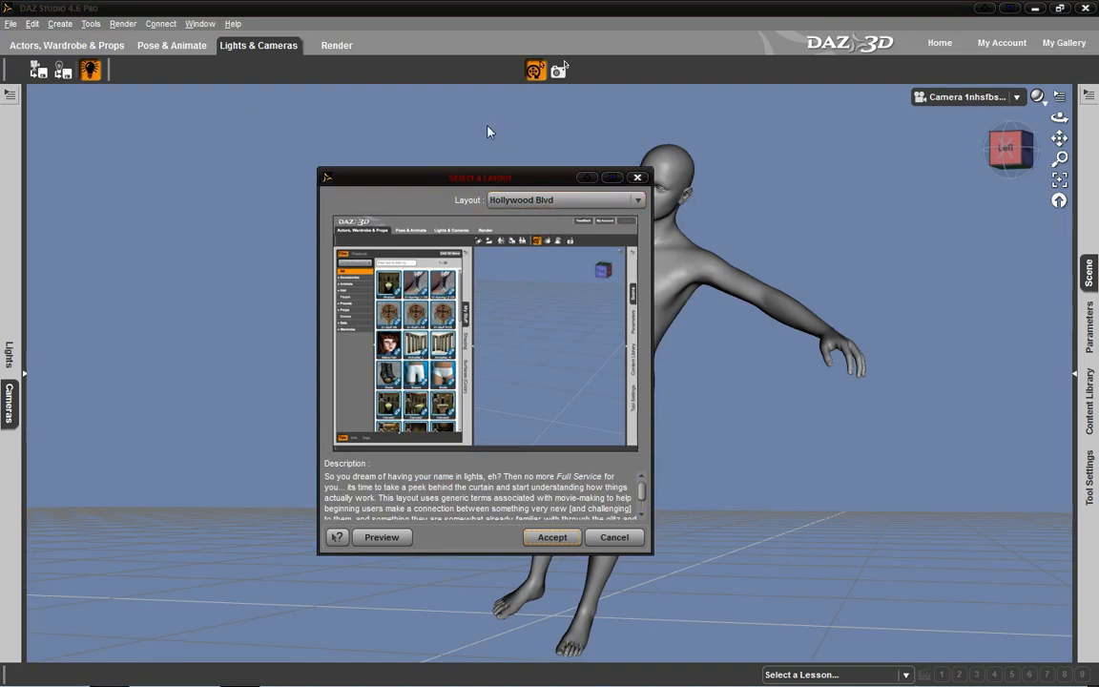
left_click(634, 179)
- Select the whole figure with the Translate tool and move it upward above the floor
left_click(91, 23)
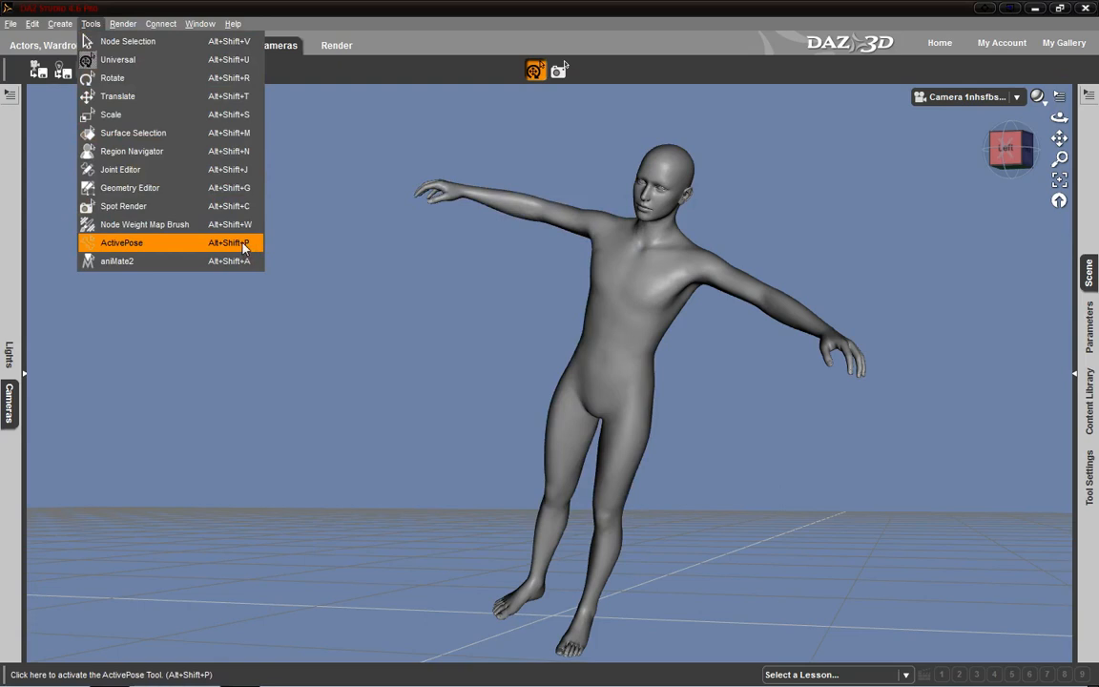
left_click(141, 99)
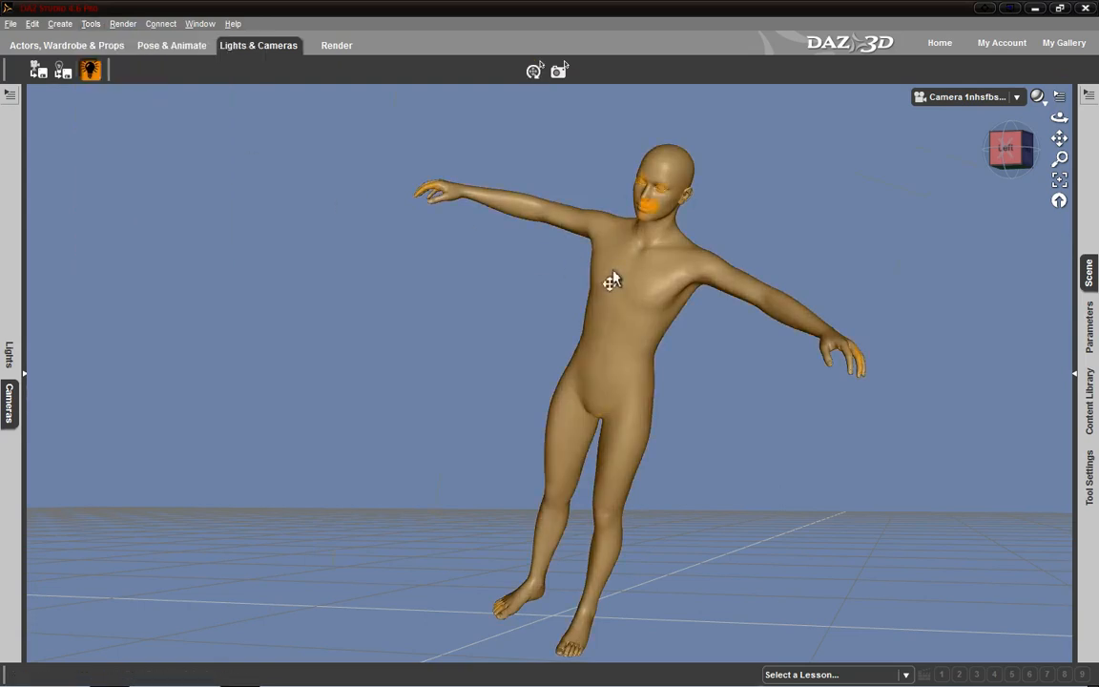
left_click(592, 300)
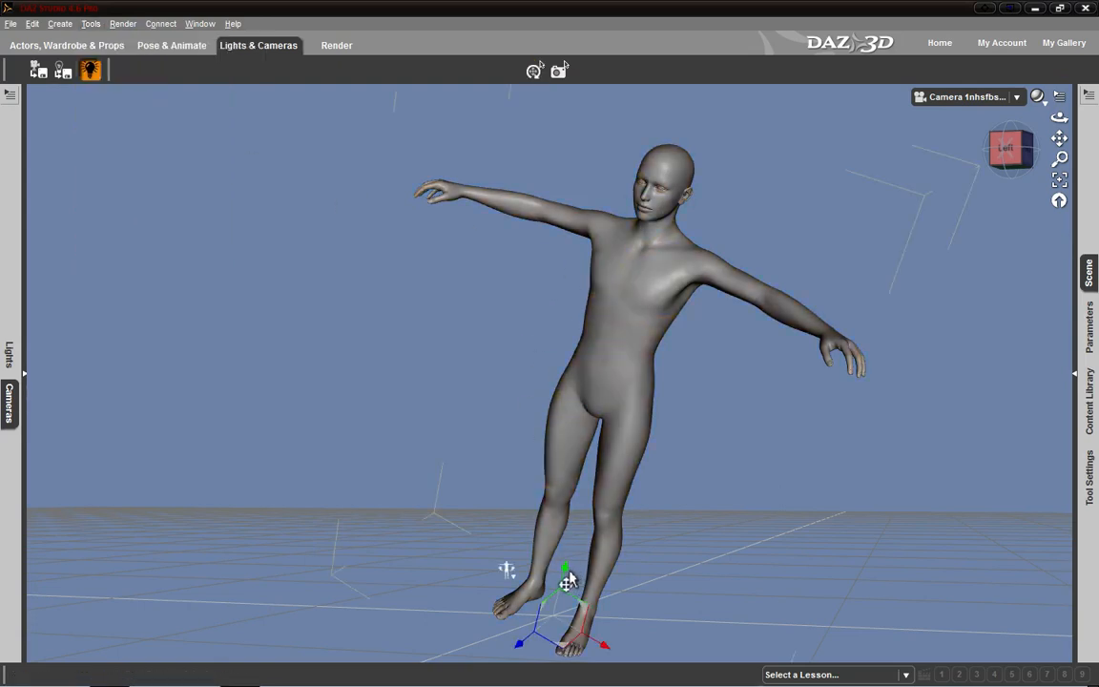
left_click_drag(569, 579, 589, 515)
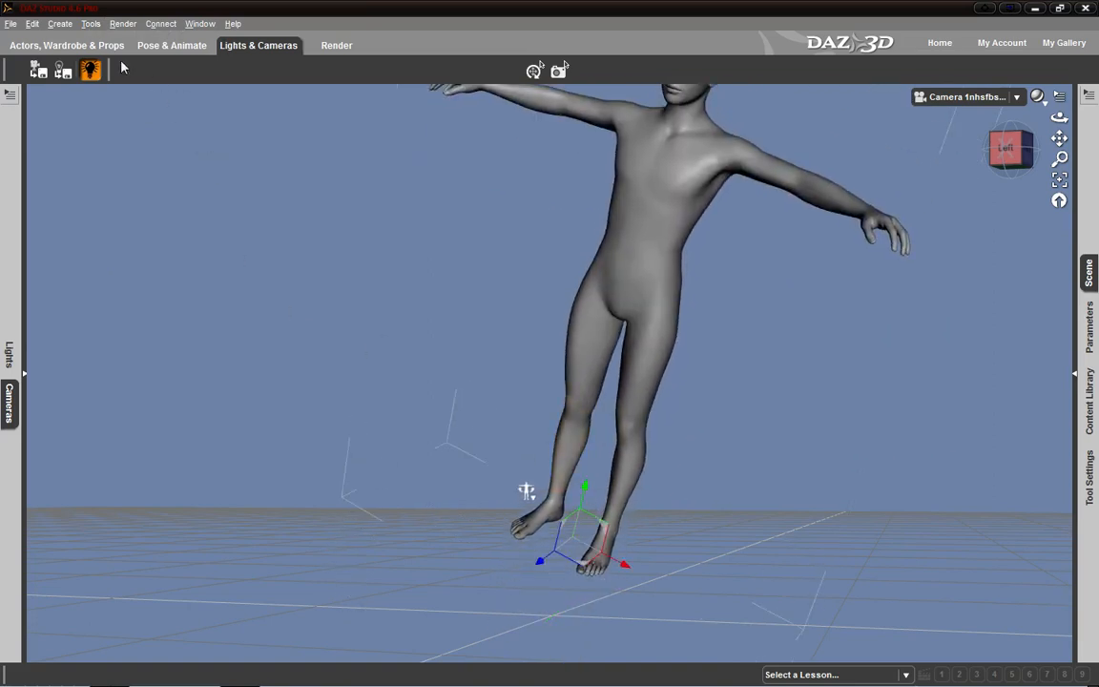
- Activate the Scale tool and pull the figure's hip and legs so that its left leg stretches out sideways
left_click(90, 23)
mouse_move(122, 23)
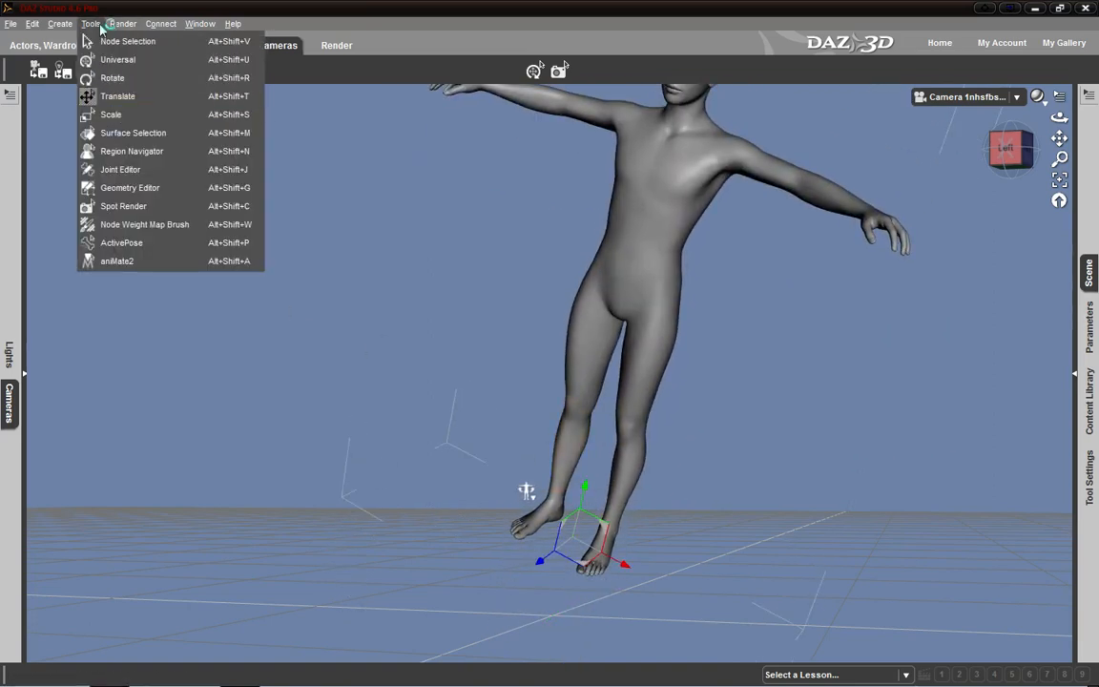
left_click(148, 114)
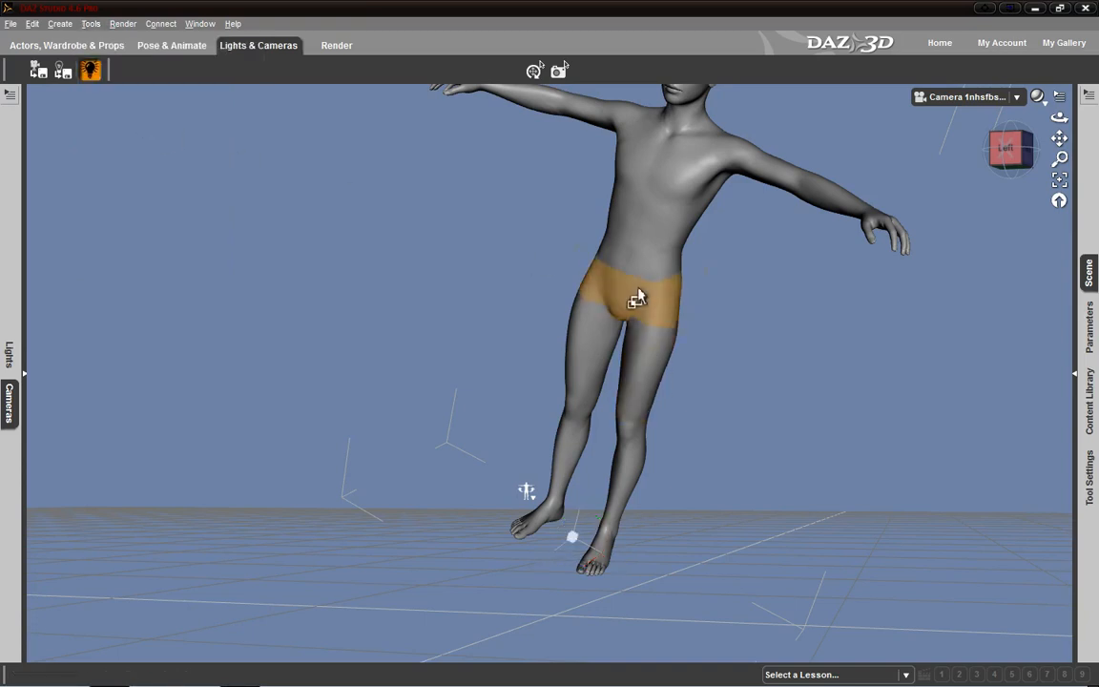
left_click_drag(632, 295, 537, 313)
left_click_drag(579, 400, 506, 375)
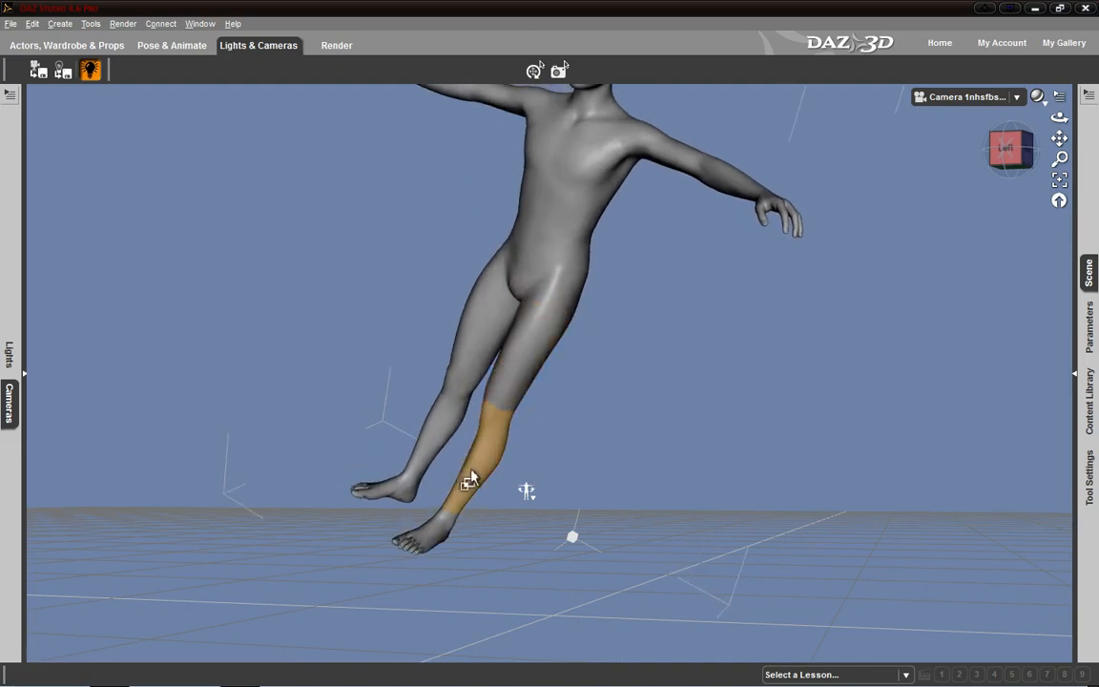
left_click_drag(471, 473, 674, 306)
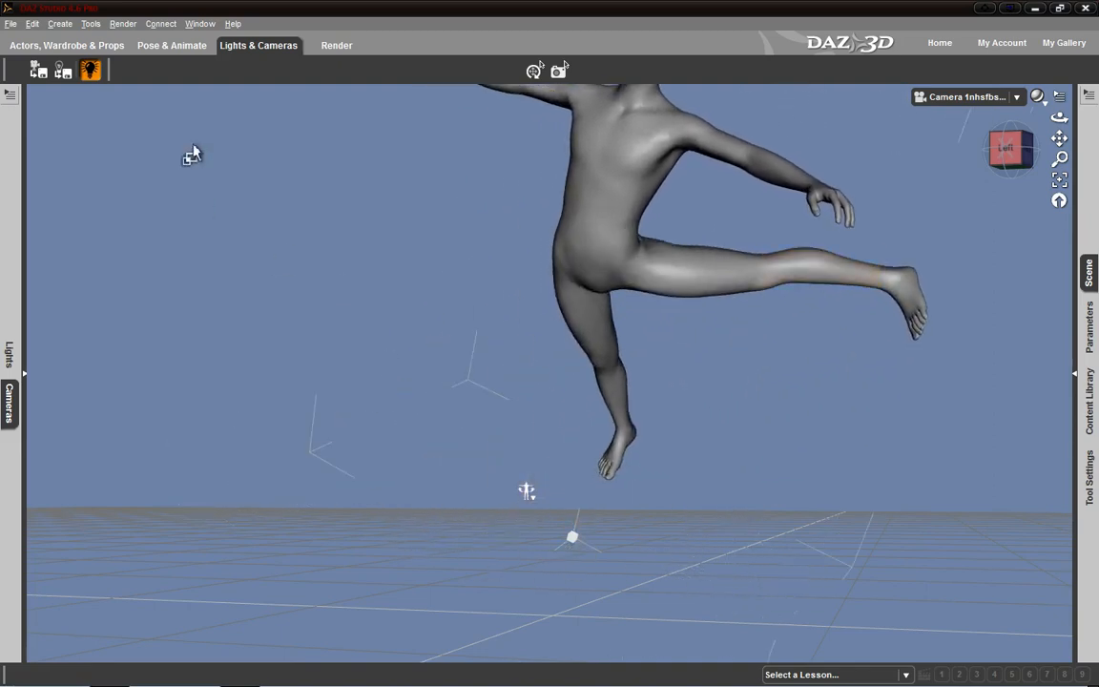
- Spot render a rectangular region over the figure's torso, and switch to the Node Selection tool
left_click(91, 24)
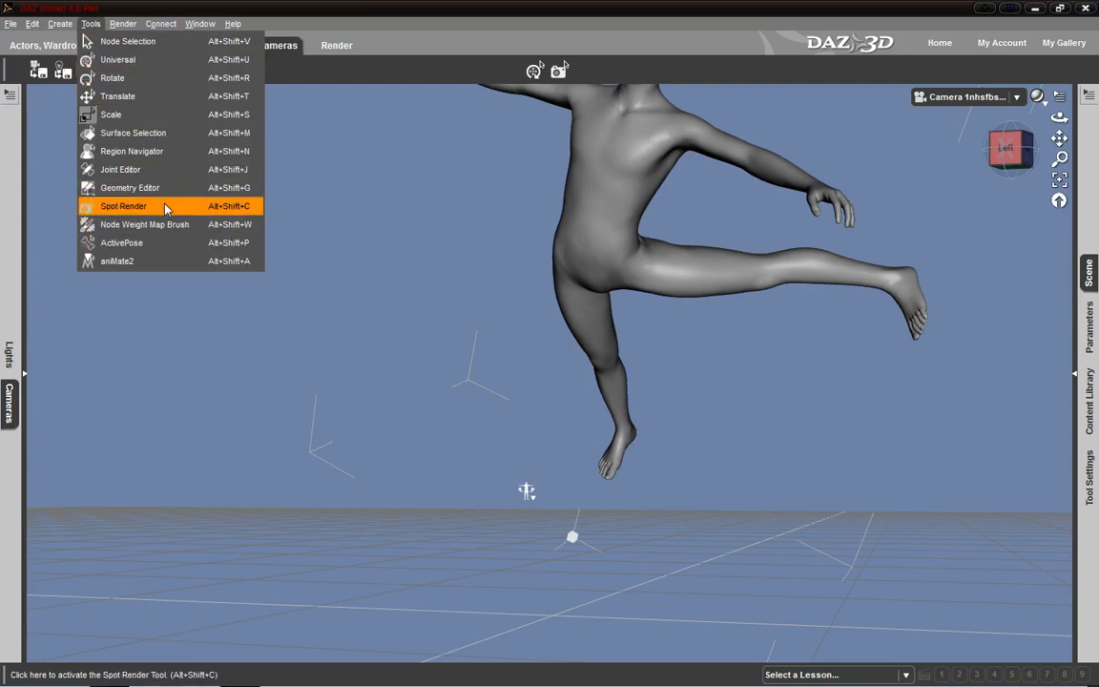
left_click(108, 210)
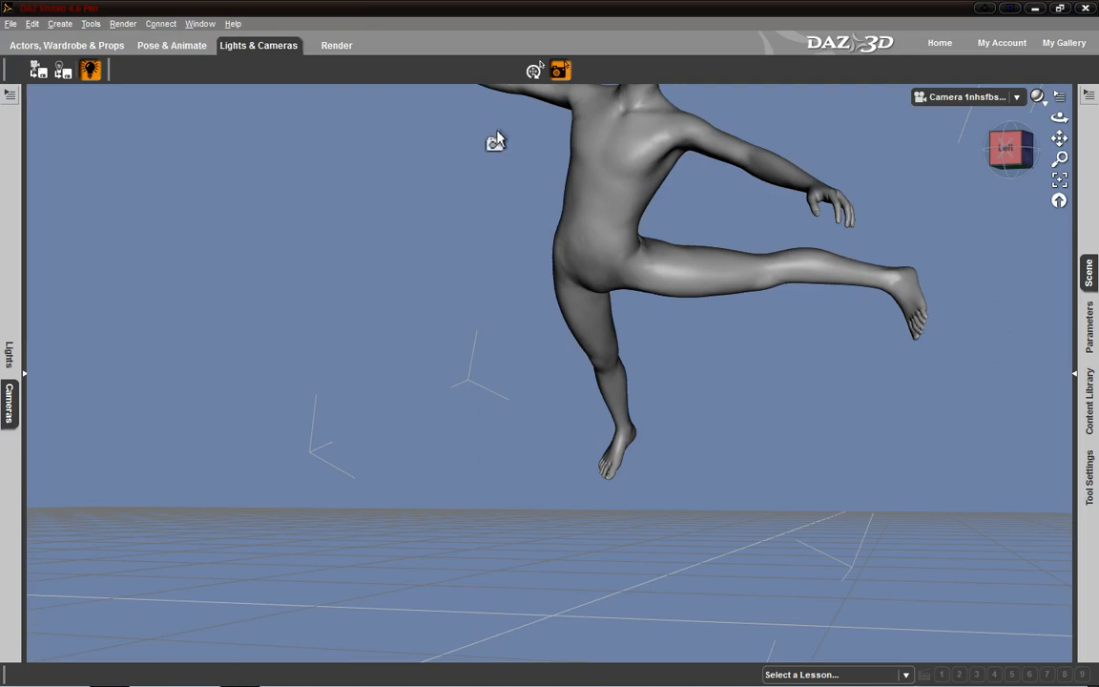
left_click_drag(512, 164, 643, 292)
left_click(99, 25)
left_click(117, 41)
- Change the workspace layout to City Limits
left_click(160, 24)
left_click(176, 27)
left_click(200, 23)
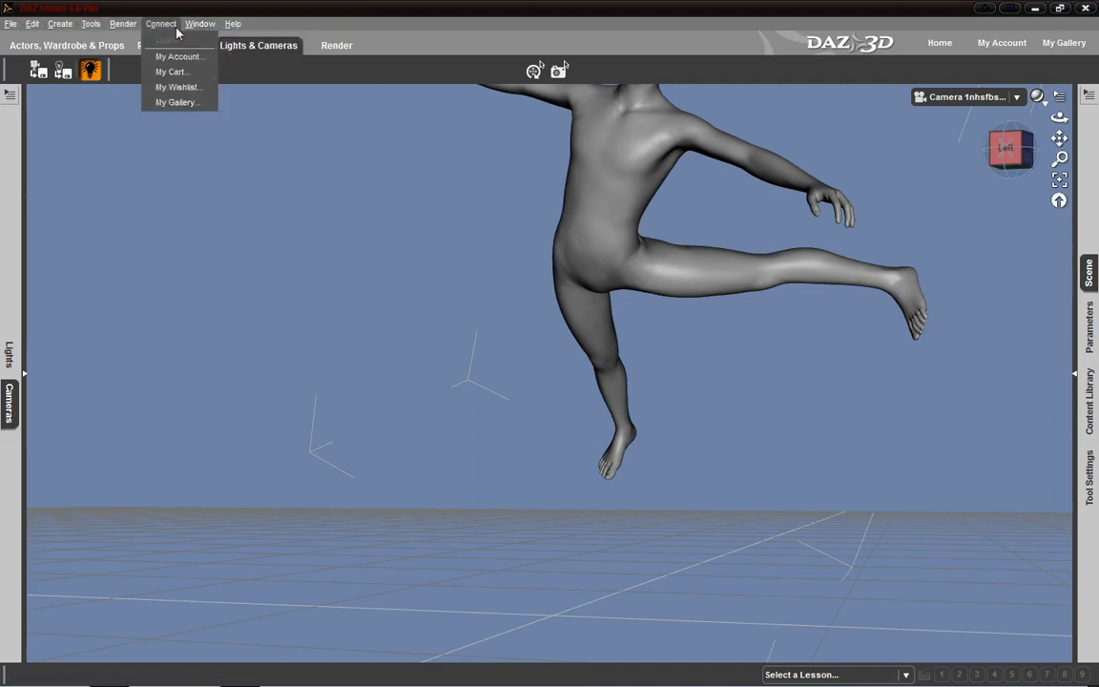
mouse_move(229, 71)
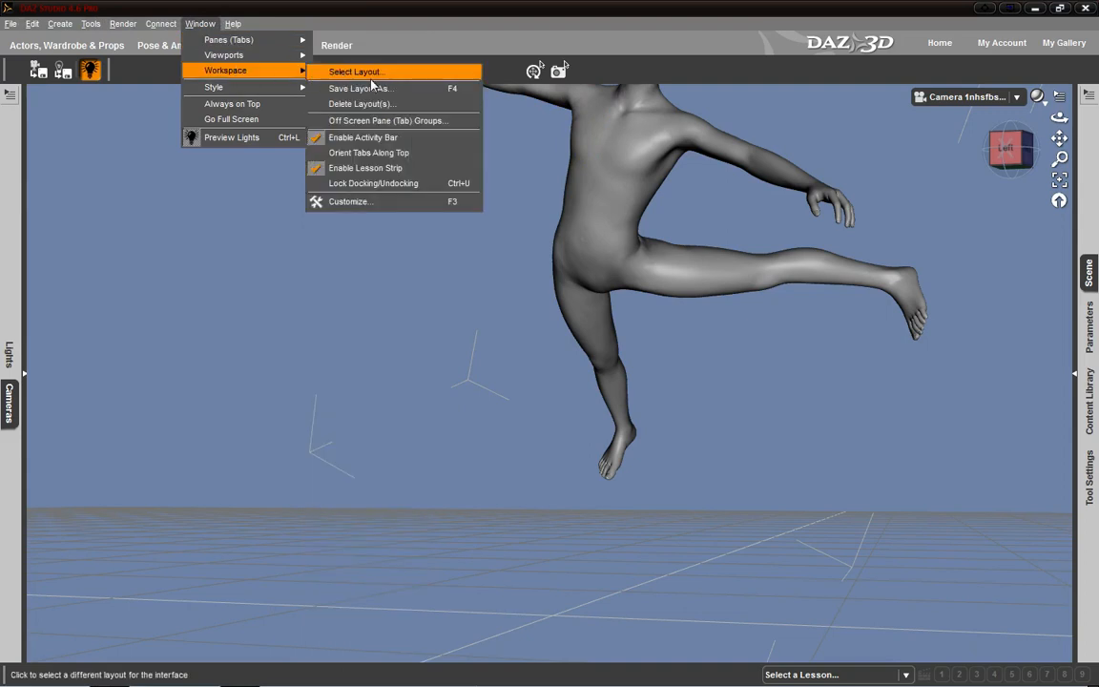
left_click(334, 71)
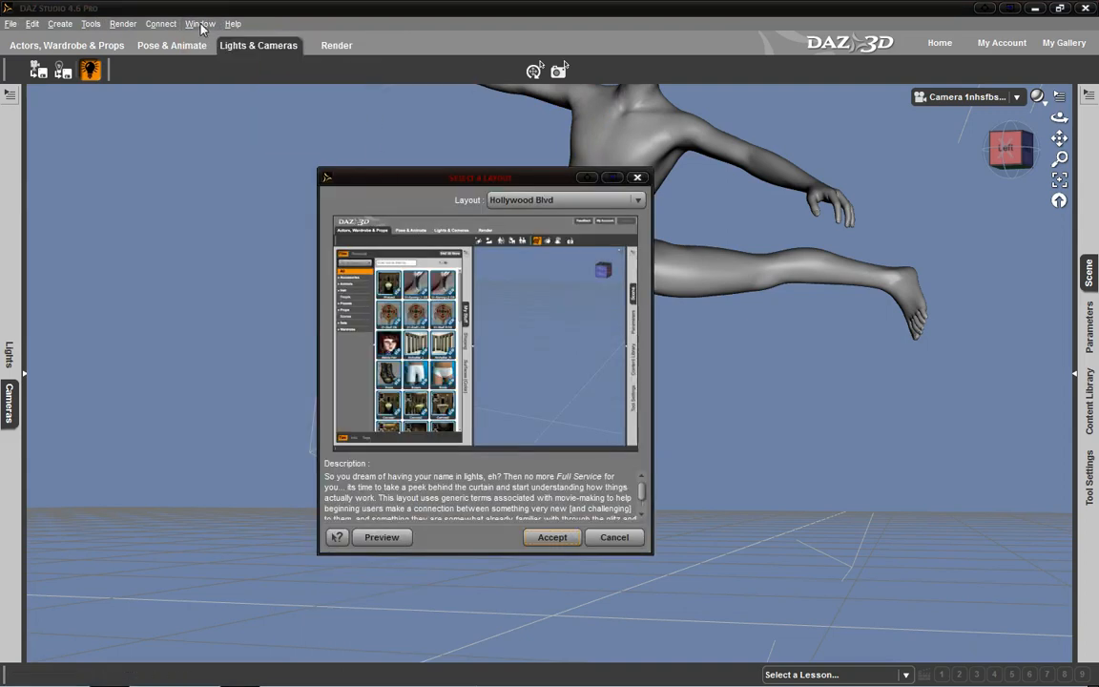
left_click(599, 202)
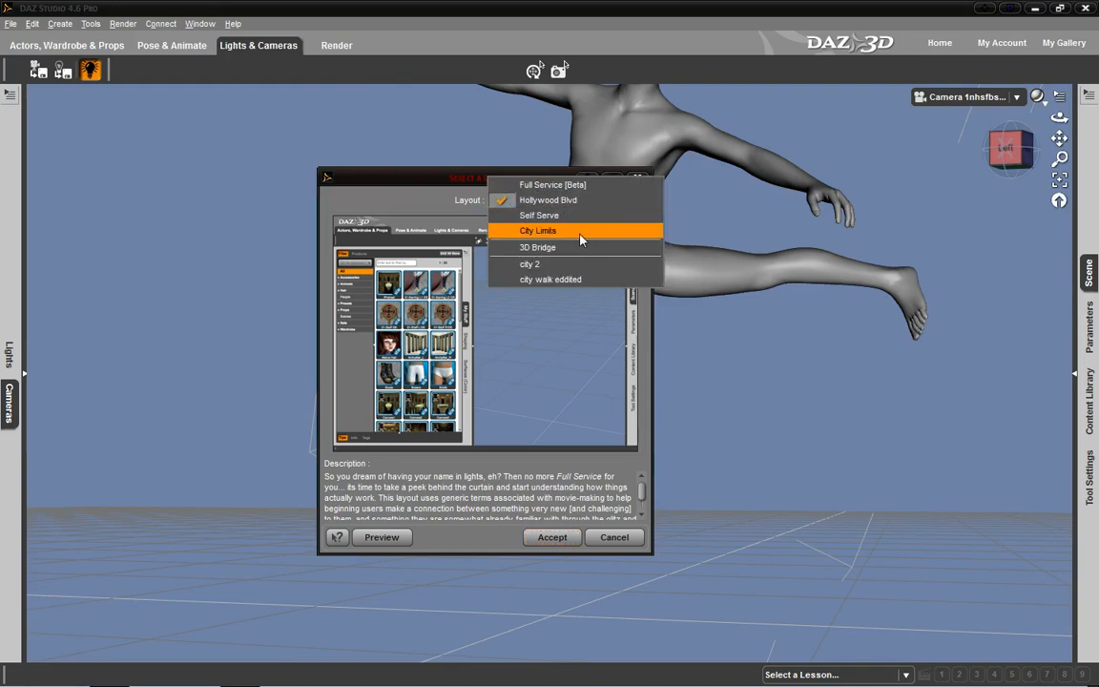
left_click(580, 235)
left_click(545, 538)
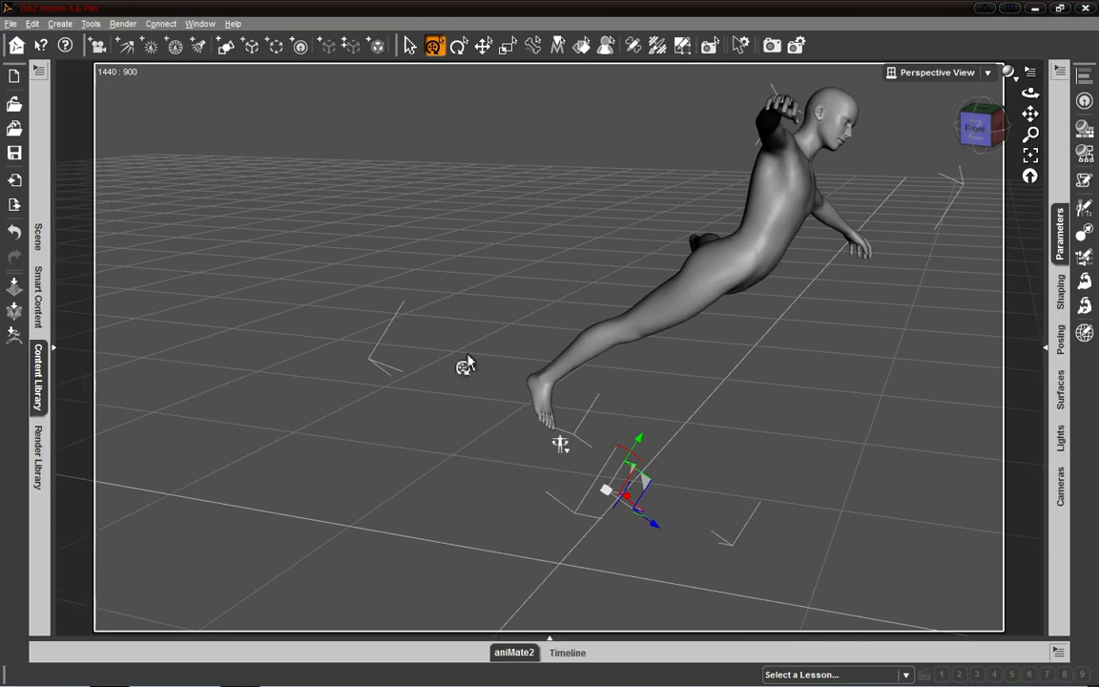
- Create a new camera with the default name Camera 1 and check for it among the viewport's views
left_click(100, 46)
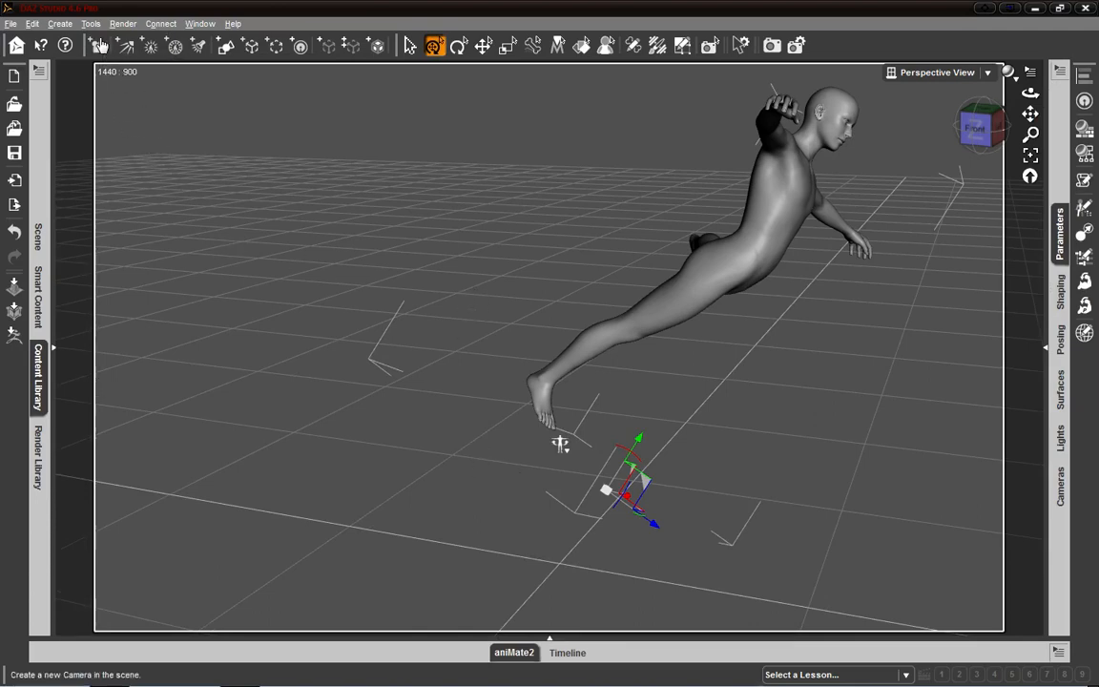
left_click(573, 368)
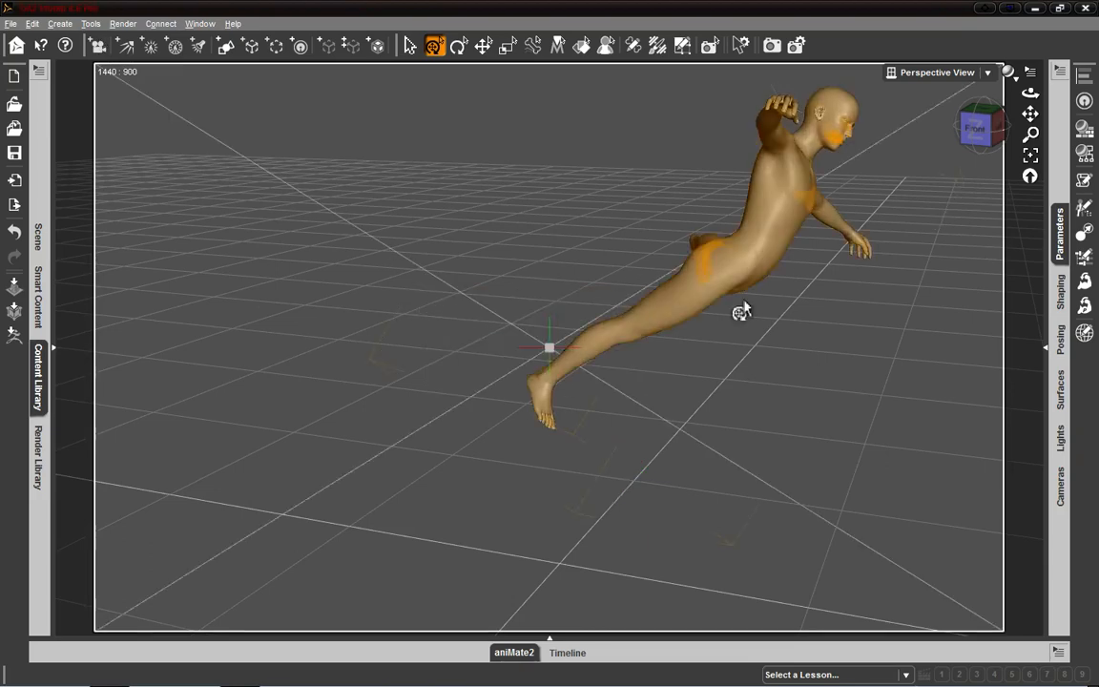
left_click(981, 75)
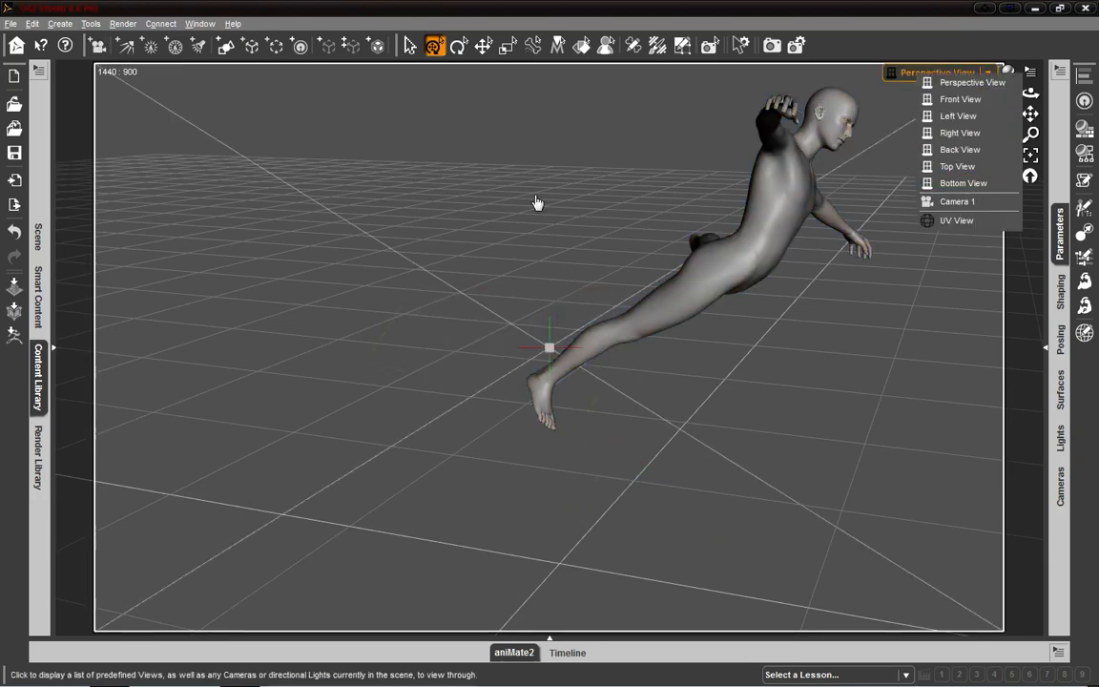
- Create a second camera named "bvfbmgfs" and check for it among the viewport's views
left_click(100, 46)
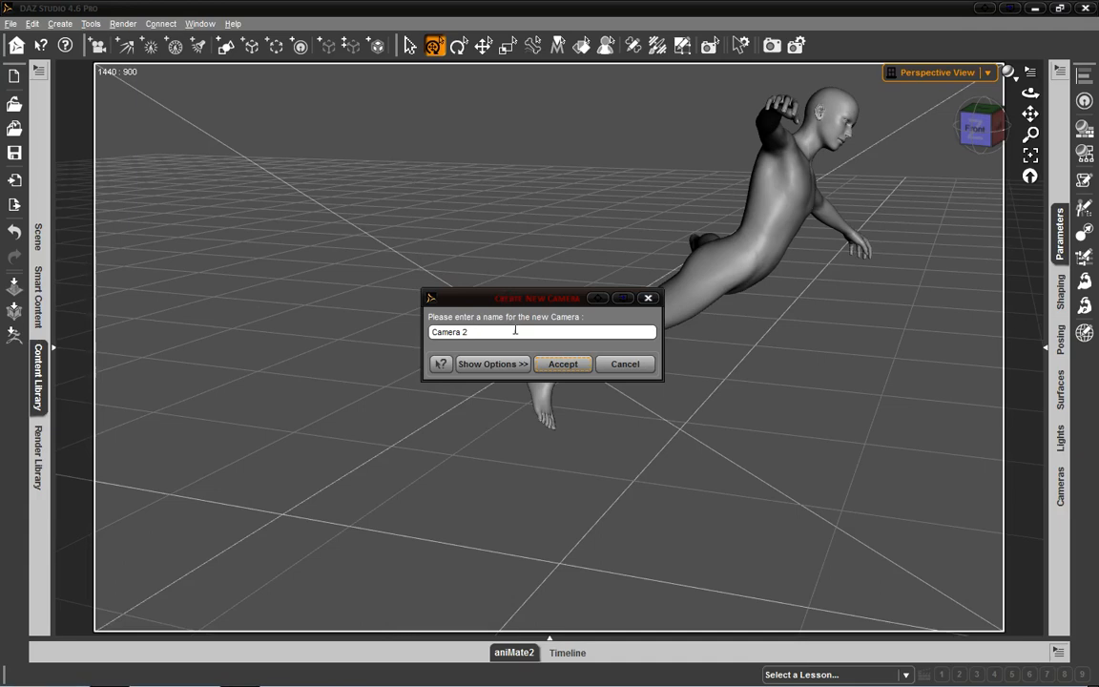
triple_click(517, 331)
type("bvfbmgfs")
key("Return")
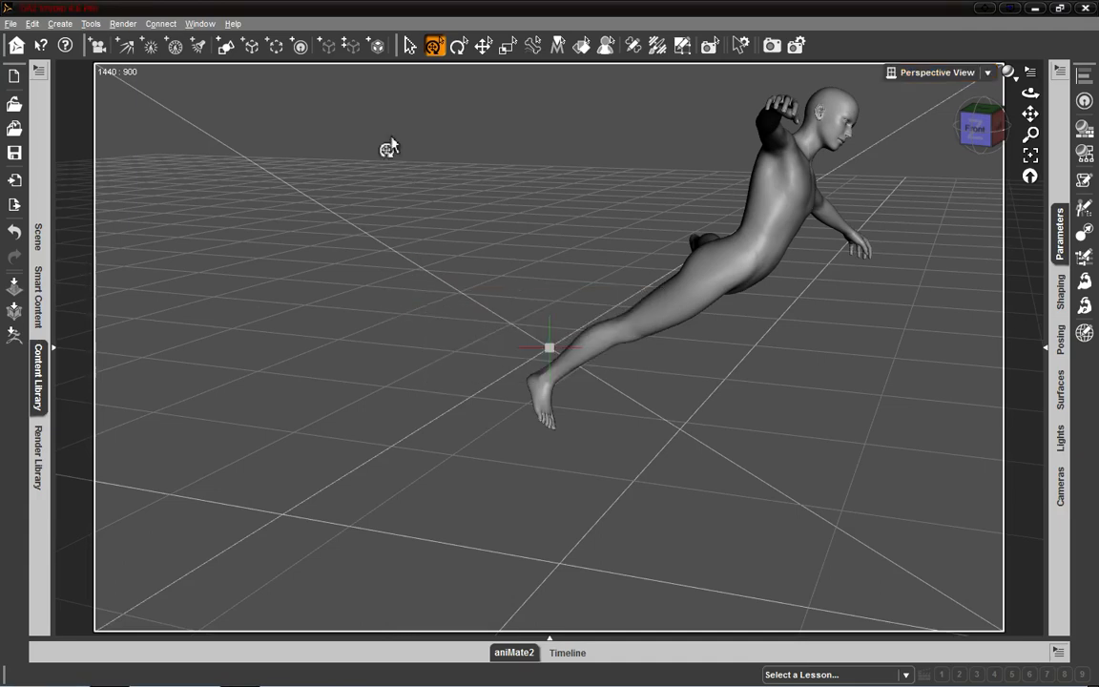
left_click(988, 73)
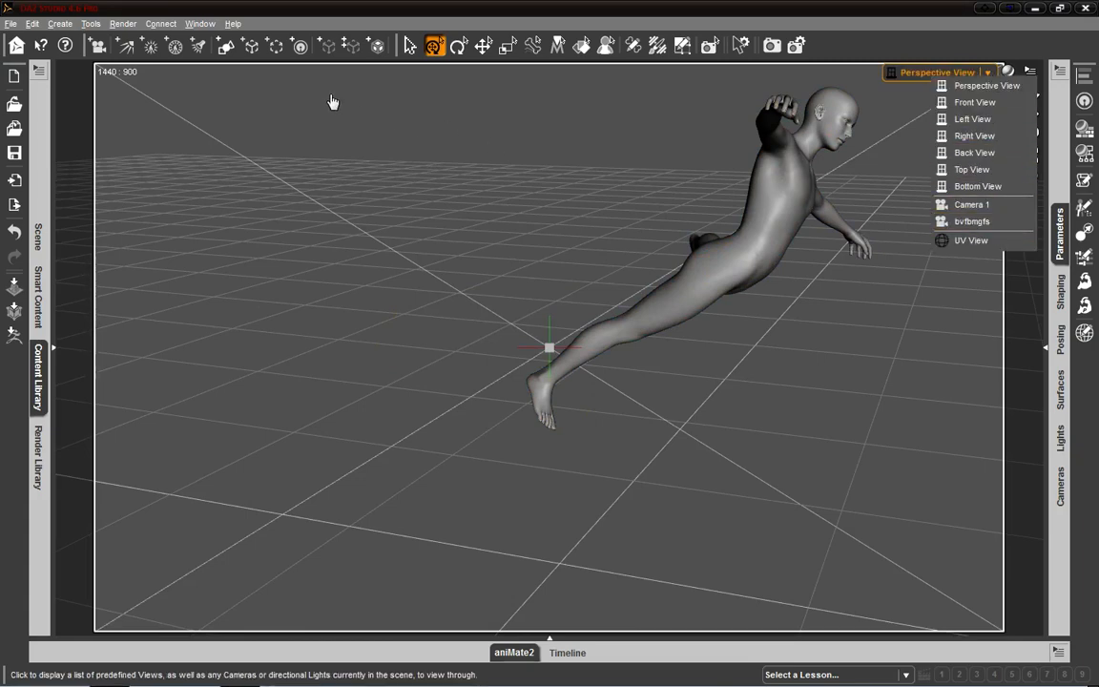
left_click(289, 21)
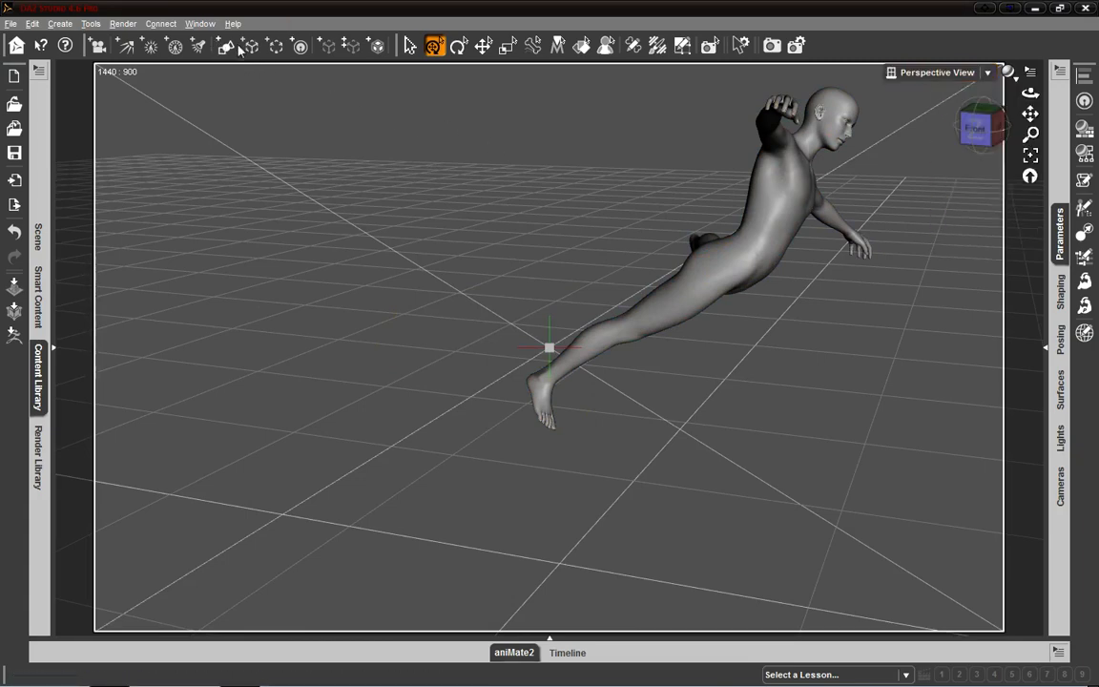
- Create a plane primitive at World Center, 20 m in size with 100 divisions, and clear the selection
left_click(227, 48)
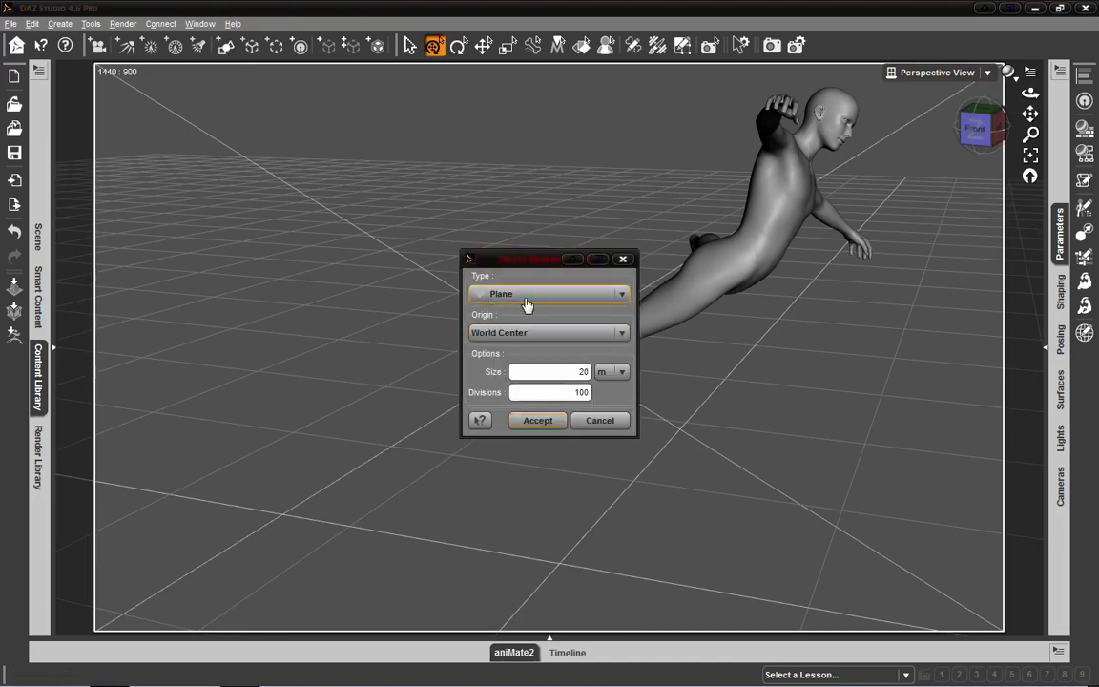
left_click(551, 420)
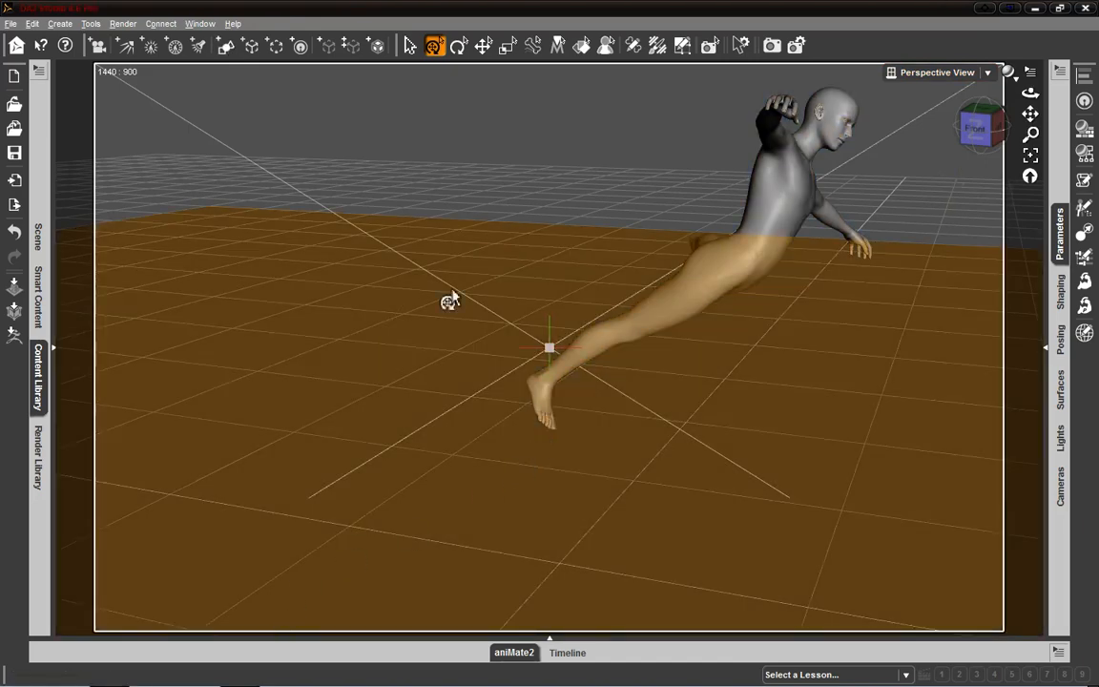
left_click(480, 167)
right_click(239, 345)
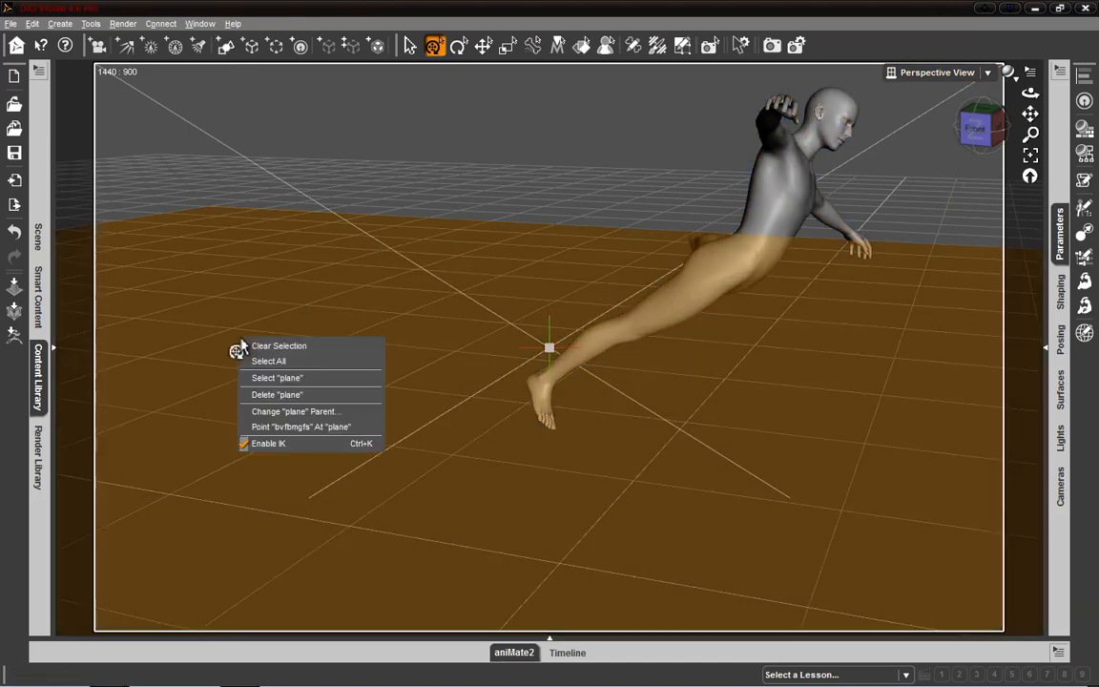
left_click(302, 346)
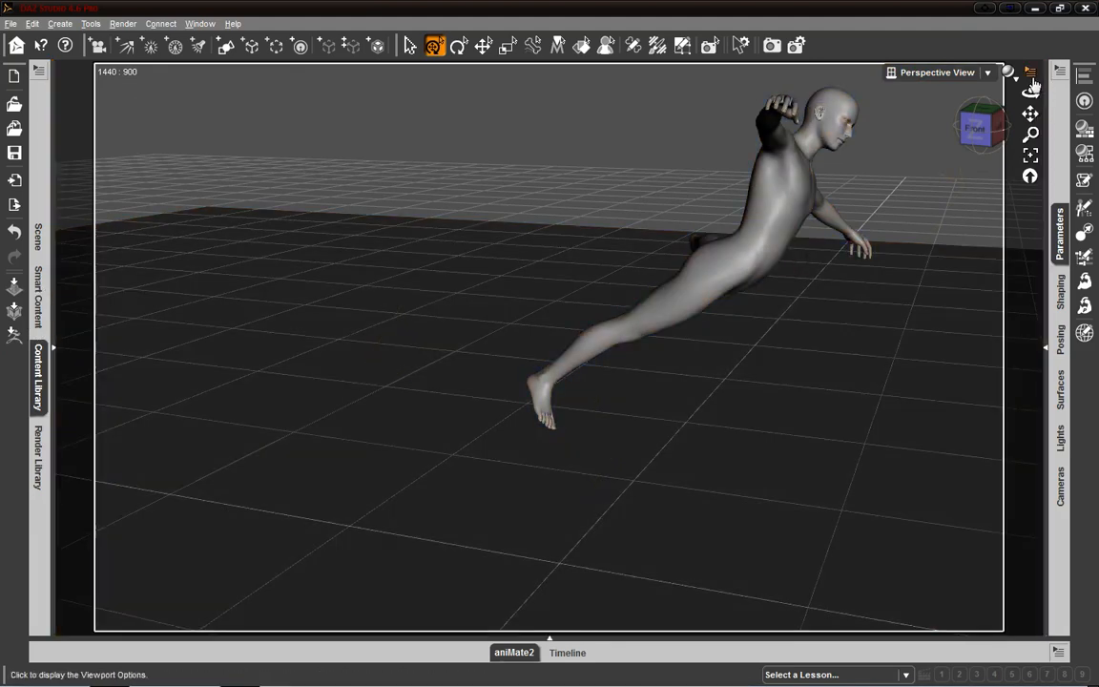
- Look through the viewport's list of views and turn off the aspect frame
left_click(989, 74)
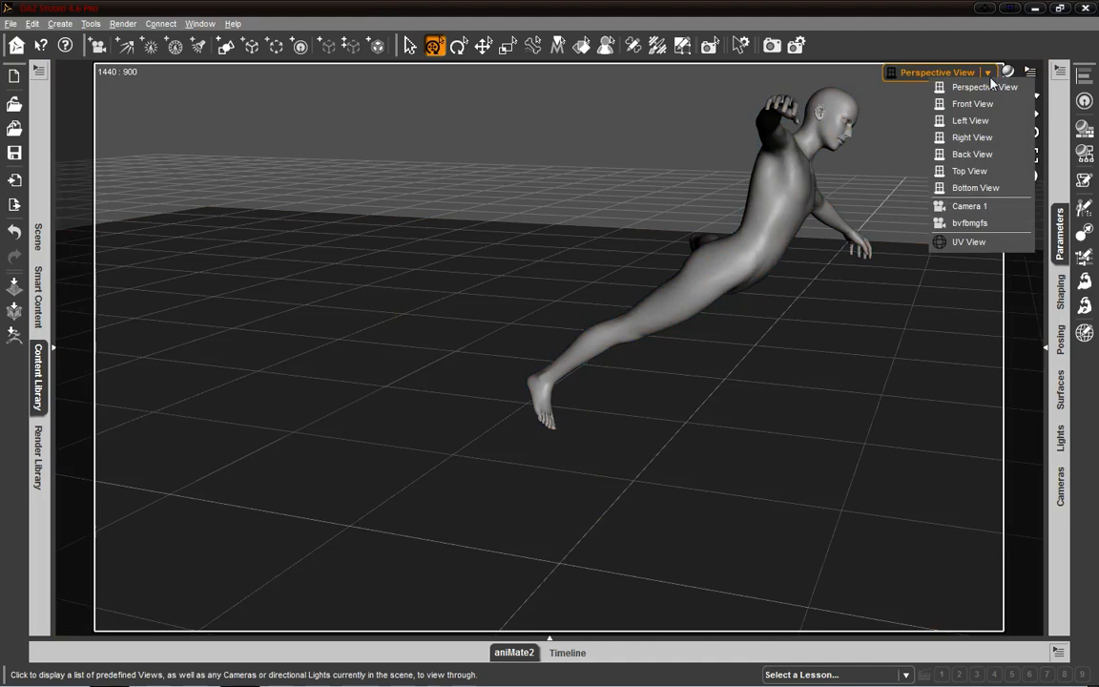
left_click(1031, 73)
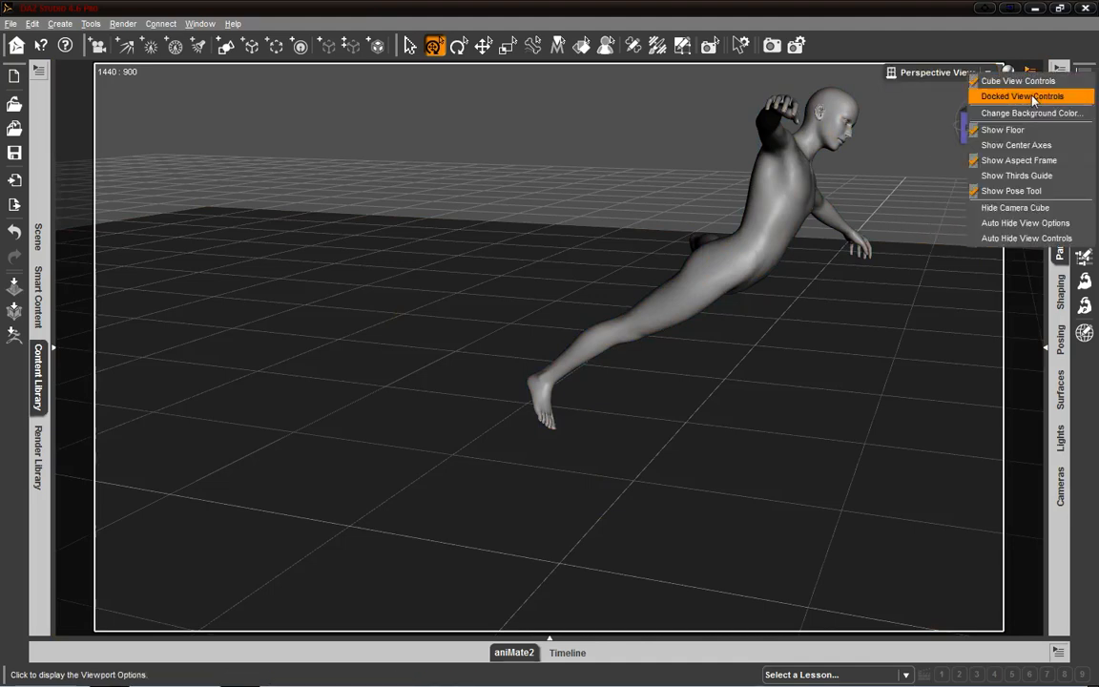
left_click(1040, 164)
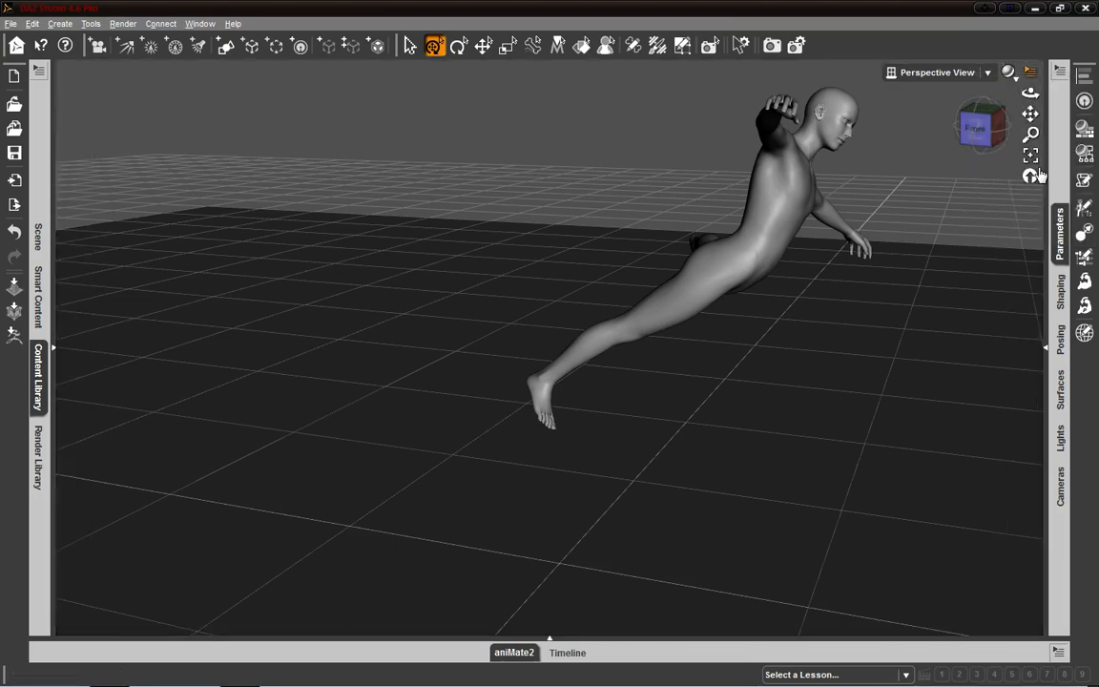
- Undo several of the most recent scene changes and redo them to bring back the figure's leaping pose
left_click(983, 126)
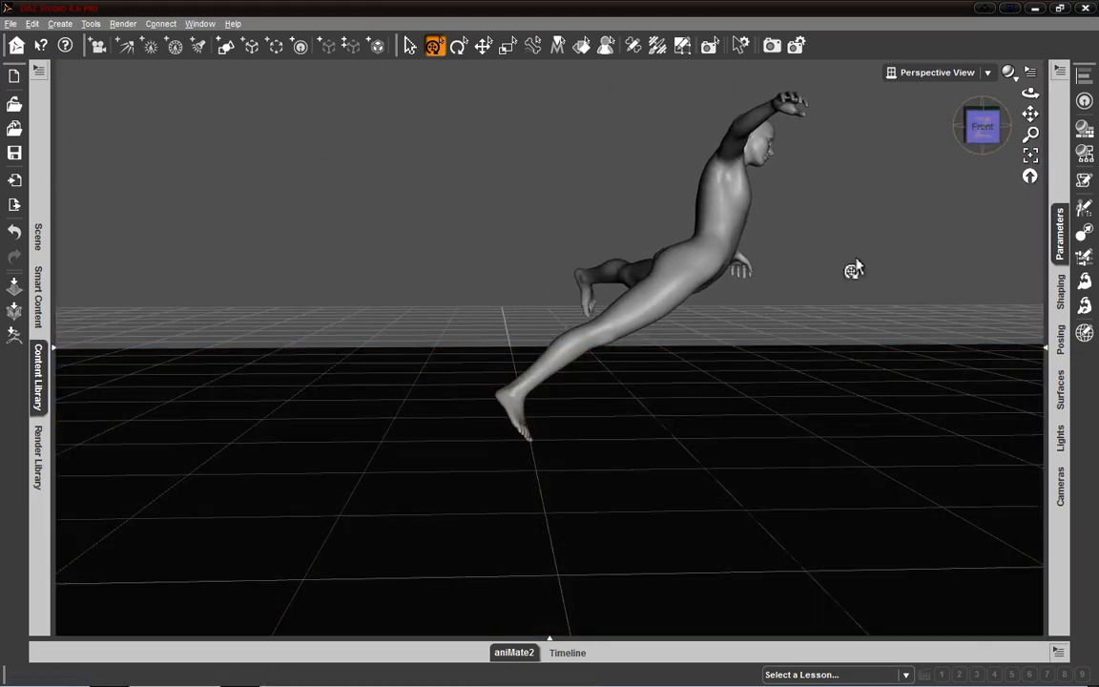
mouse_move(984, 125)
left_mouse_down()
mouse_move(959, 125)
mouse_move(964, 143)
mouse_move(984, 144)
left_mouse_up()
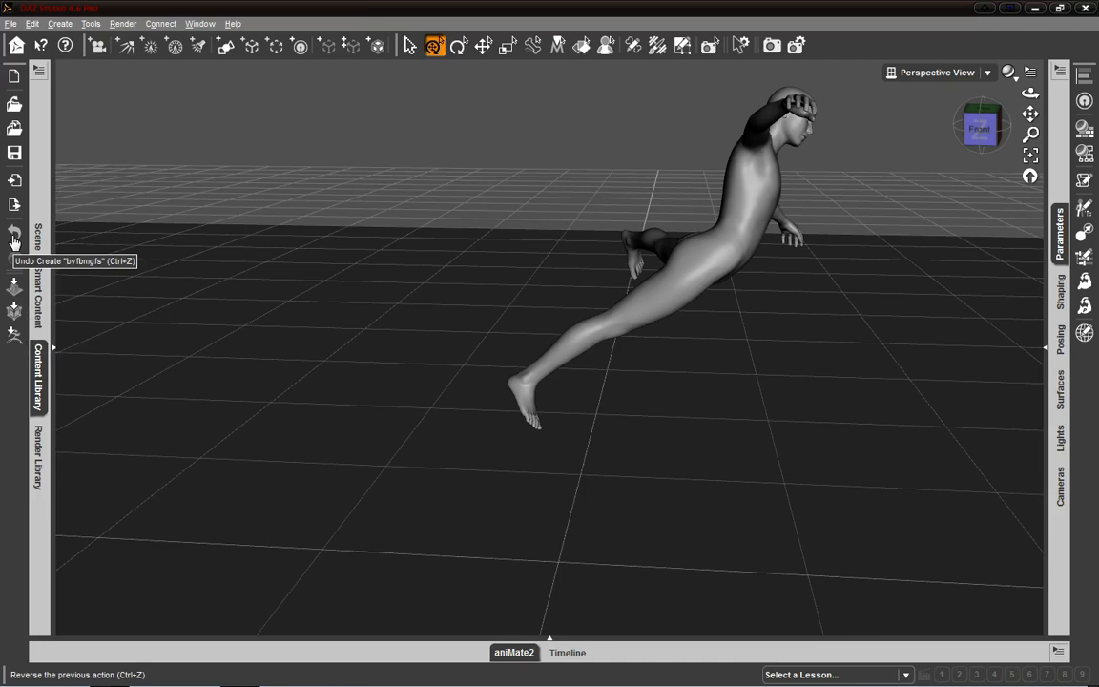
left_click(14, 243)
left_click(14, 243)
left_click(14, 243)
left_click(14, 243)
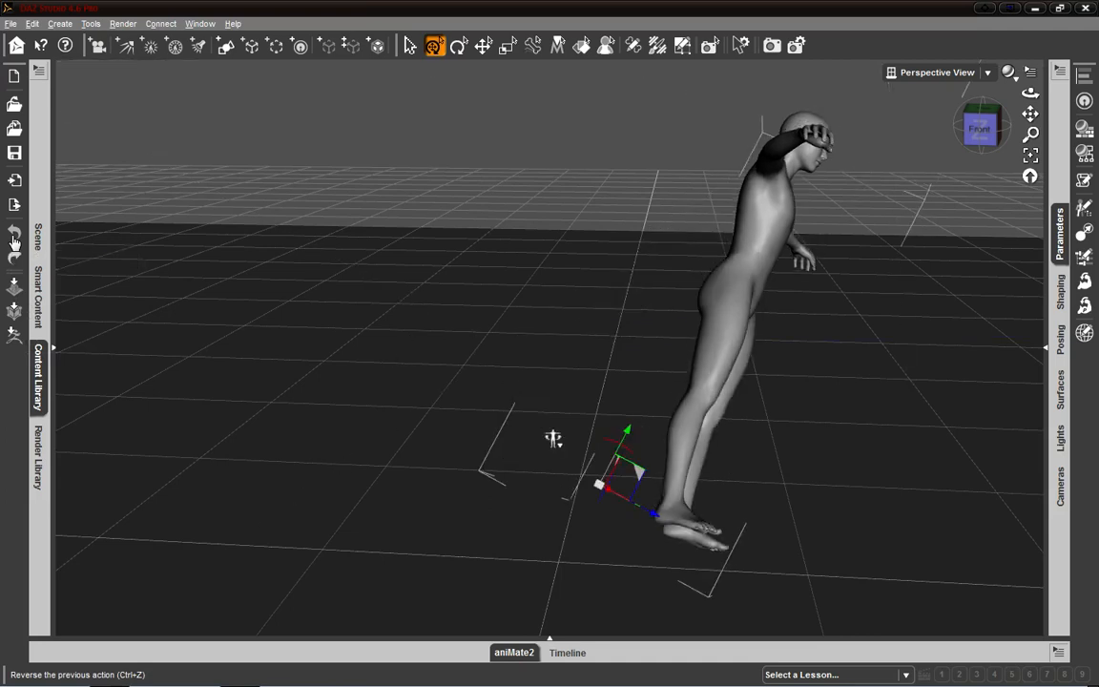
left_click(14, 243)
left_click(14, 243)
left_click(11, 259)
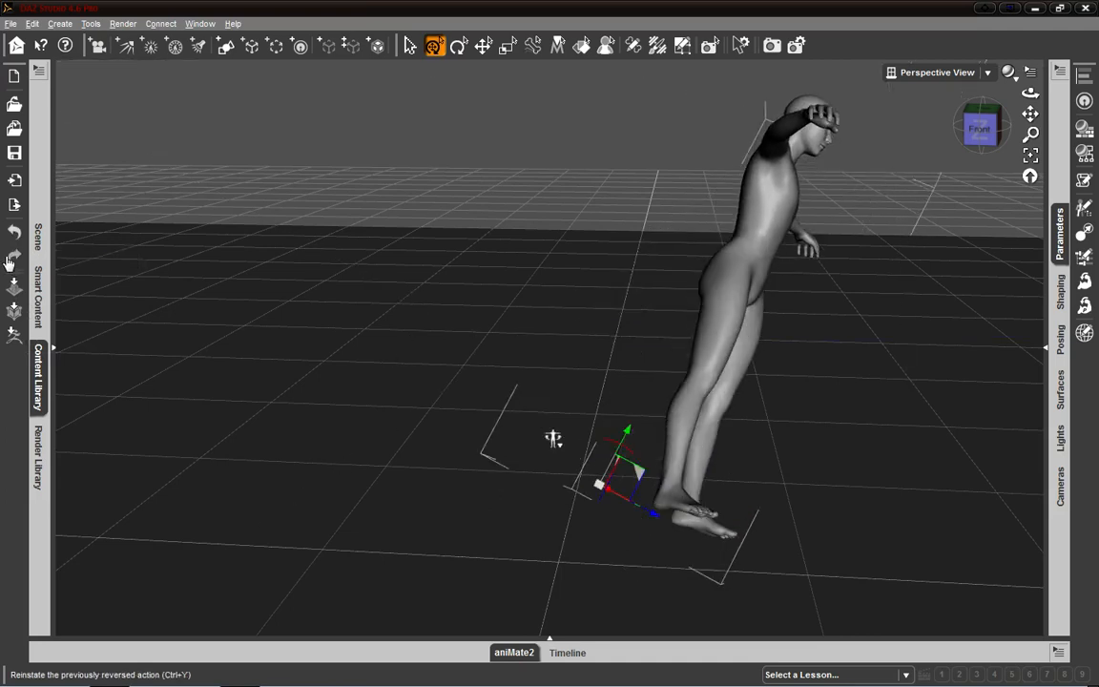
left_click(11, 259)
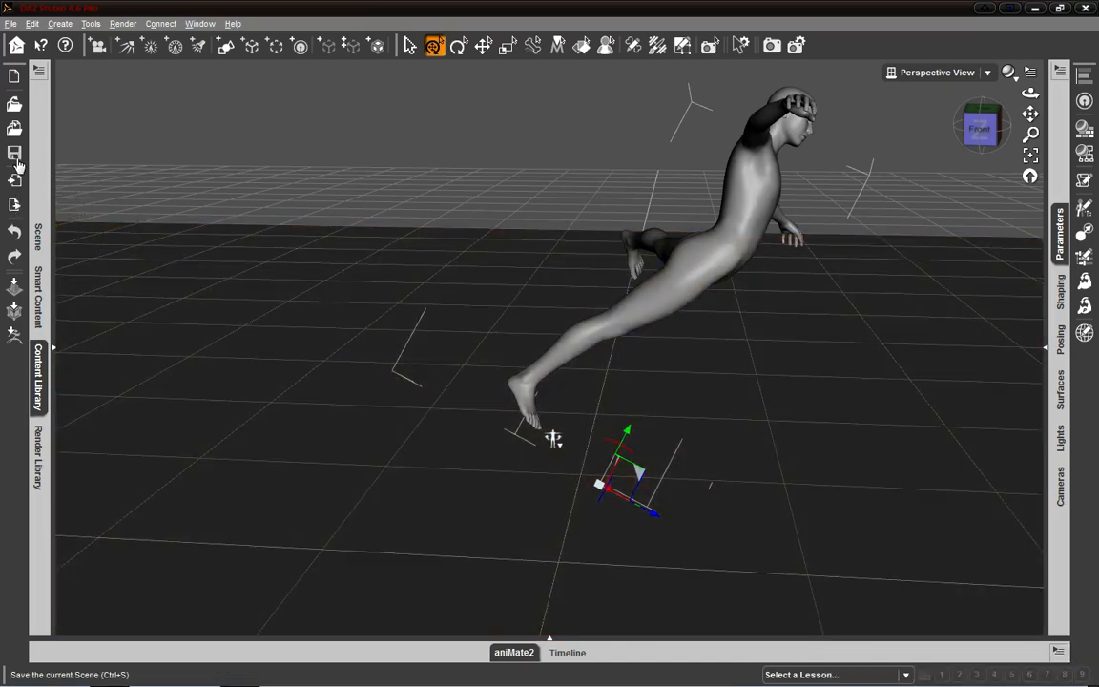
- Open the scene save dialog and cancel it, and clear the scene without saving the changes
left_click(16, 158)
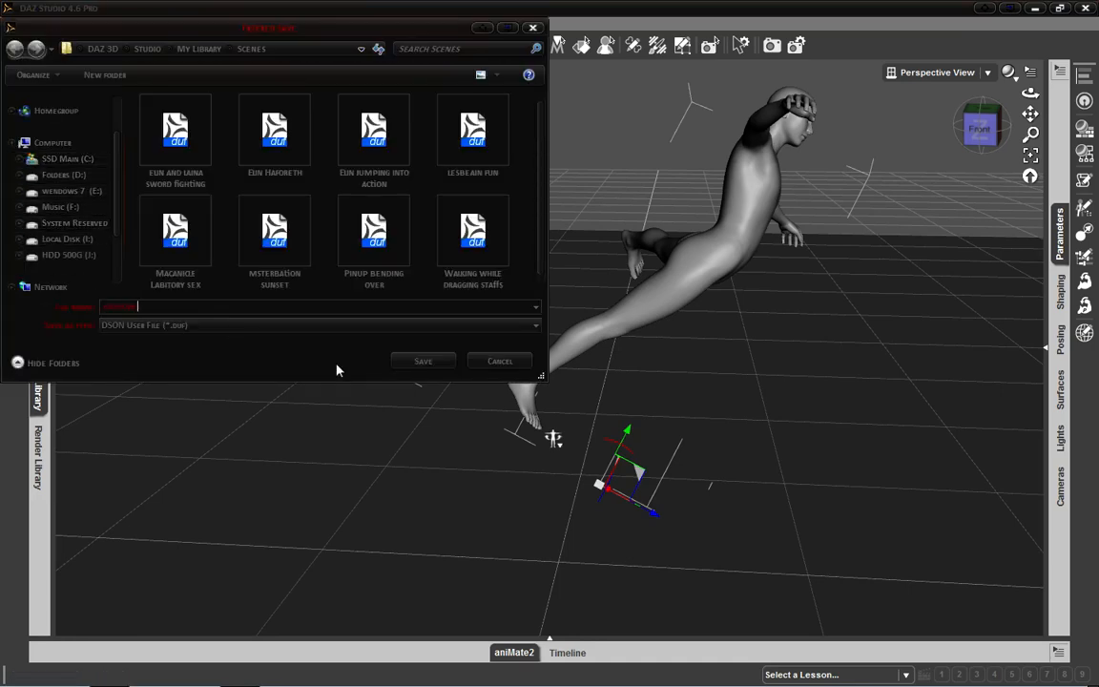
left_click(489, 367)
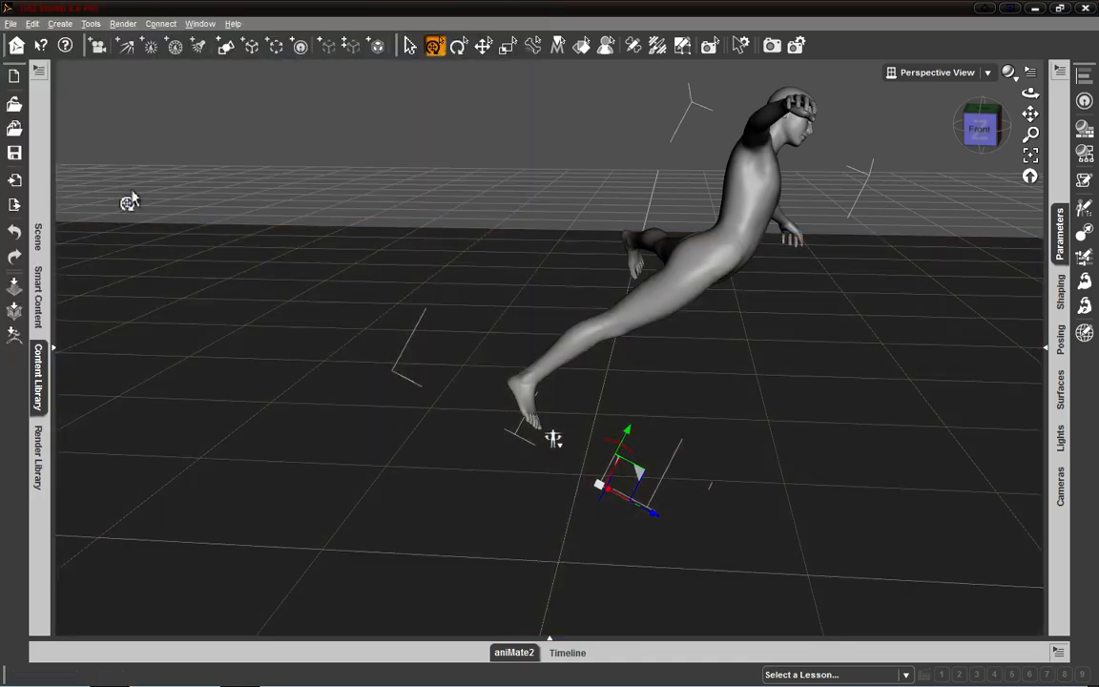
left_click(13, 84)
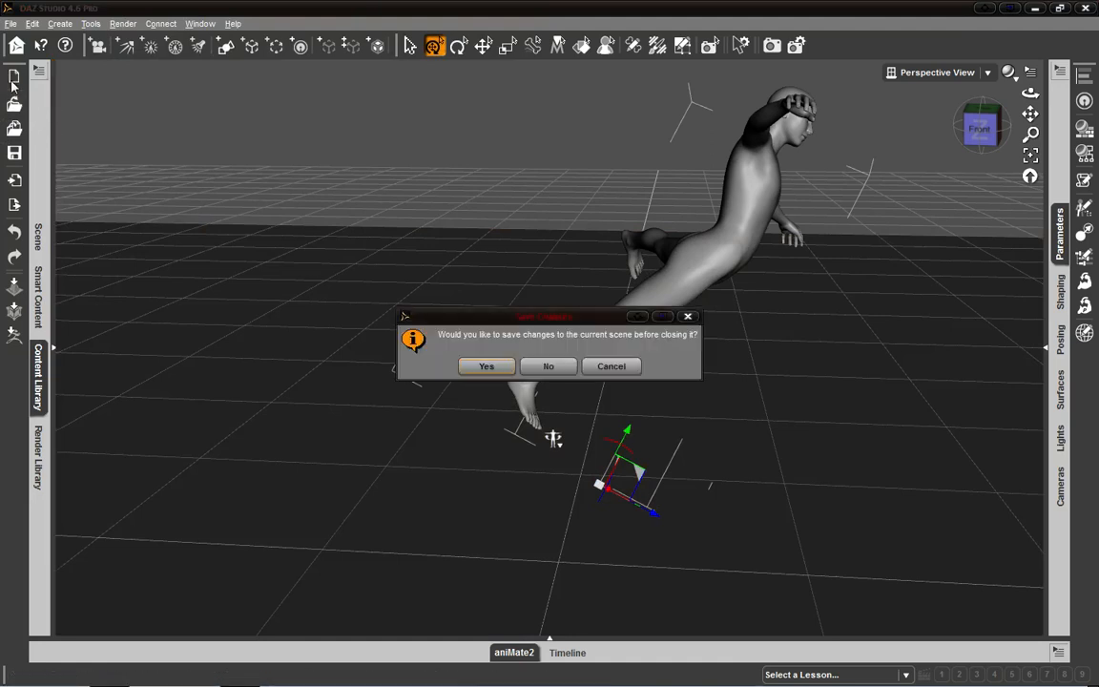
left_click(574, 367)
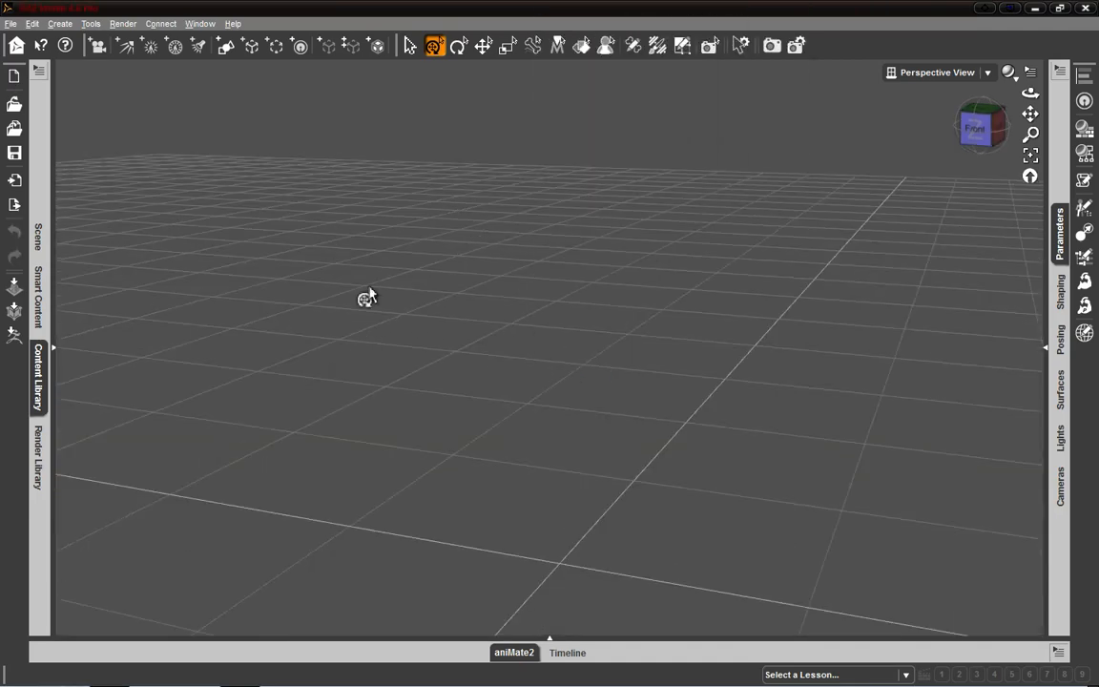
- Open the DAZ Studio Home window to view its guides and resources, and close it
left_click(16, 47)
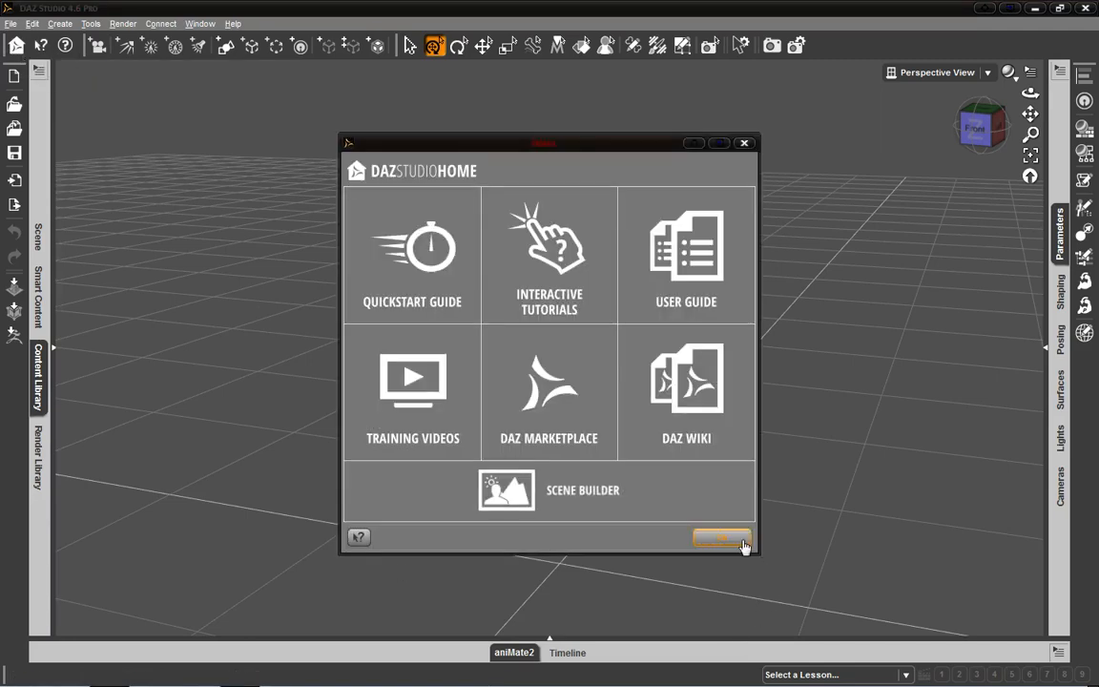
left_click(747, 145)
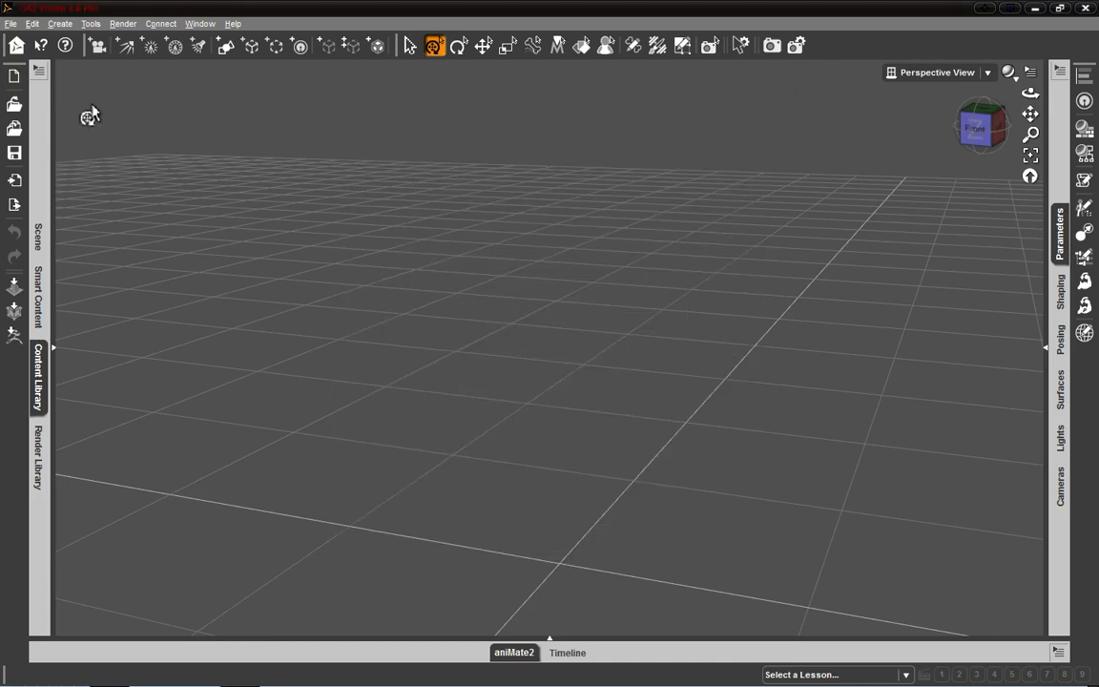
- Create a new distant light with the default name DistantLight 1
left_click(127, 47)
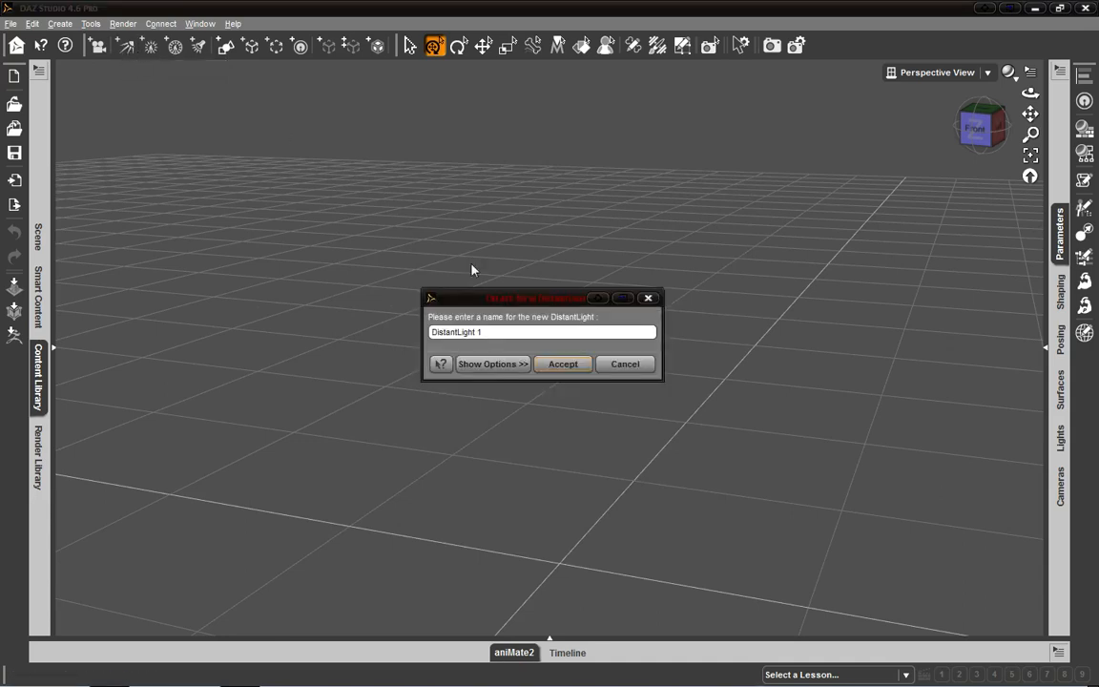
left_click(566, 365)
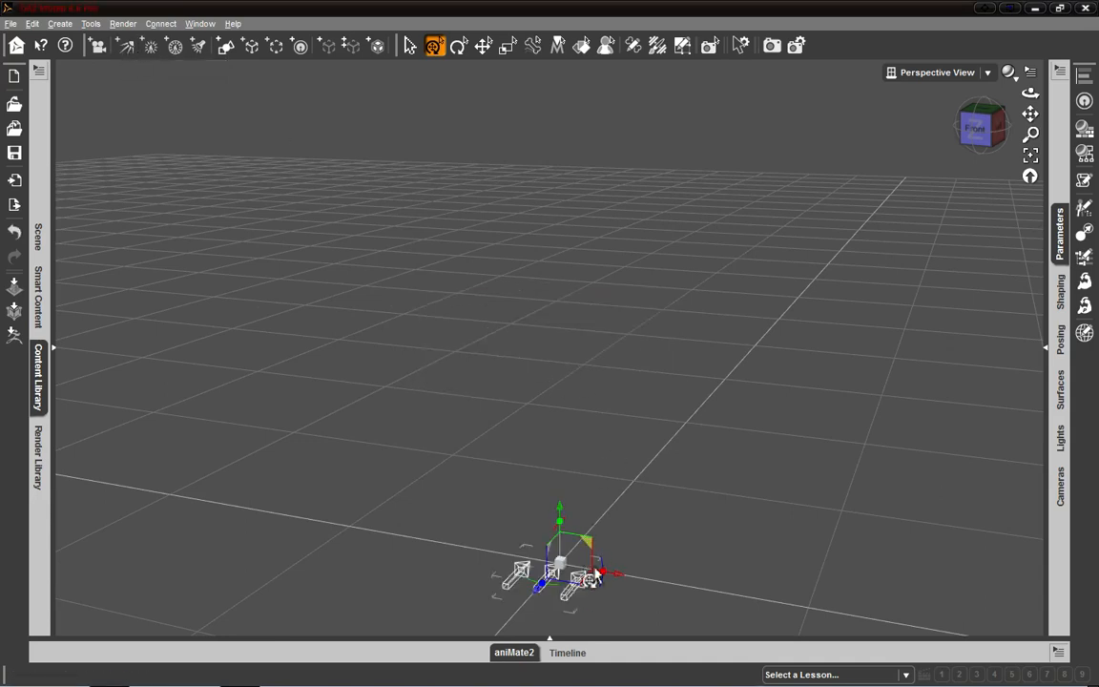
left_click_drag(977, 128, 928, 125)
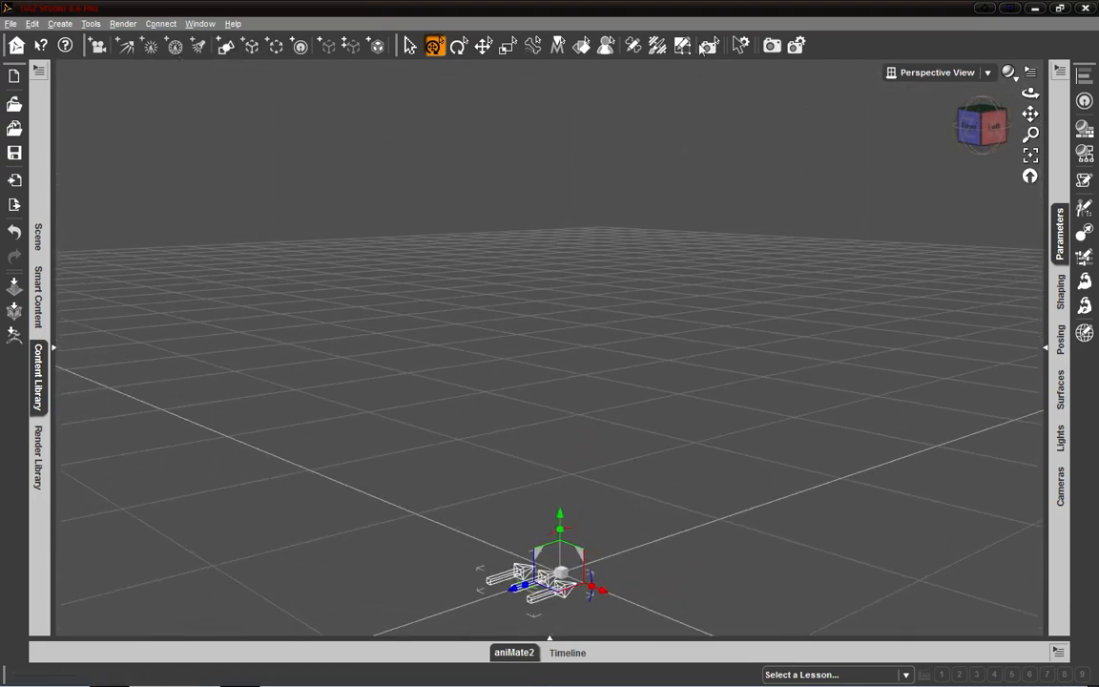
left_click(218, 24)
mouse_move(129, 29)
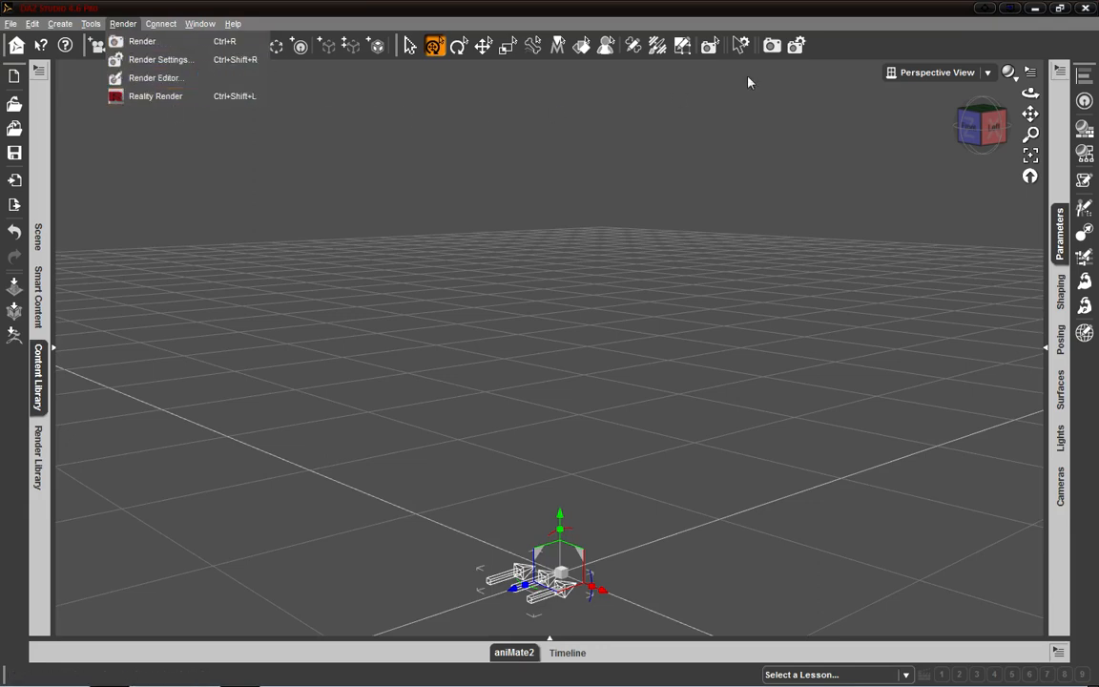
left_click(850, 48)
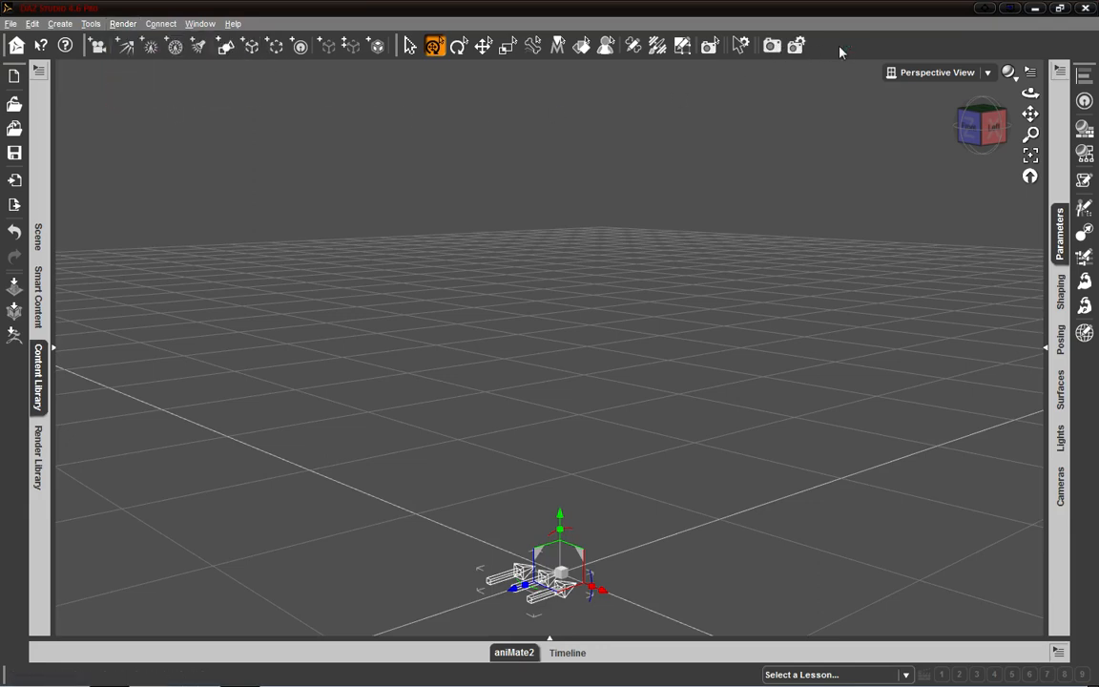
- Hide the status bar and show it again
right_click(841, 52)
left_click(826, 48)
right_click(858, 44)
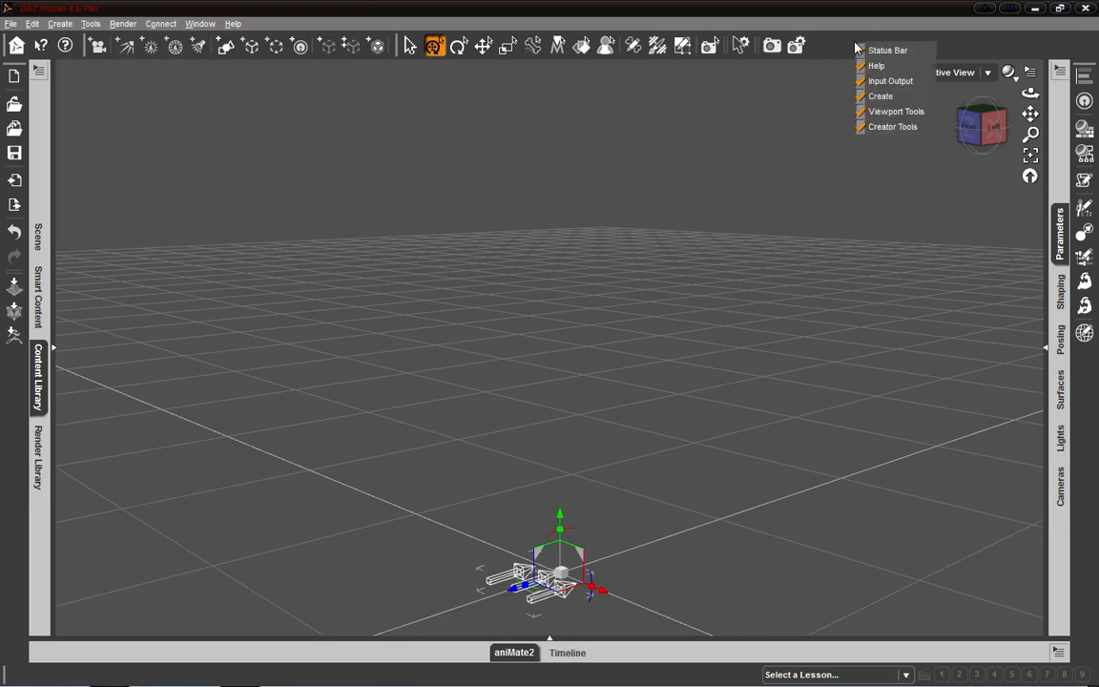
left_click(907, 54)
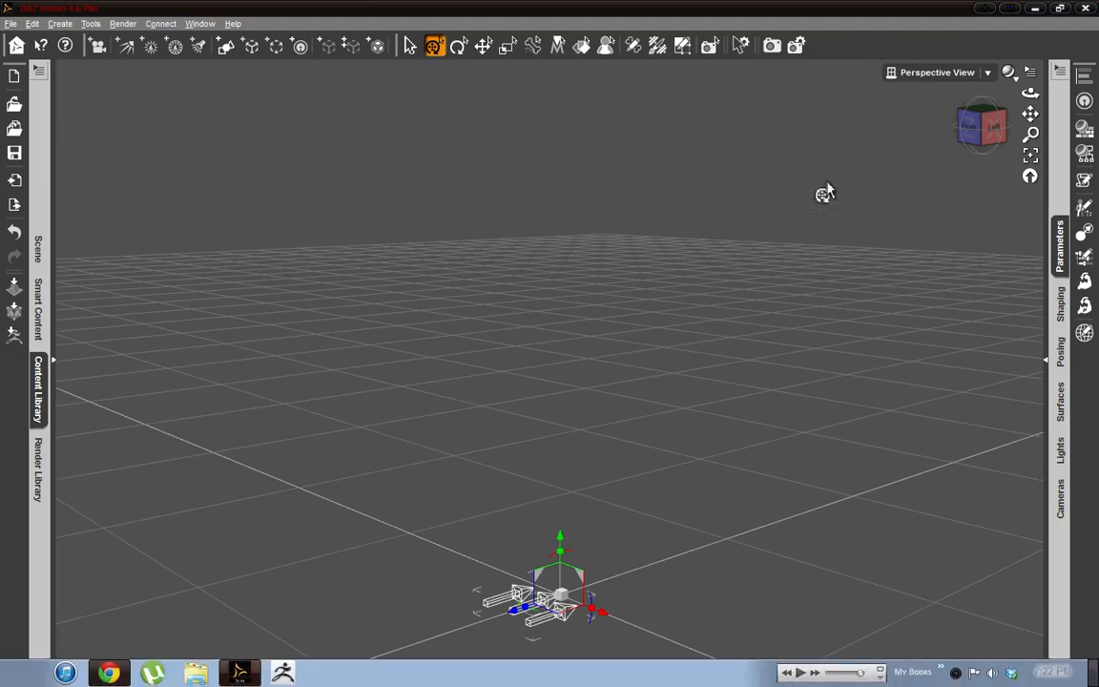
right_click(841, 49)
left_click(841, 49)
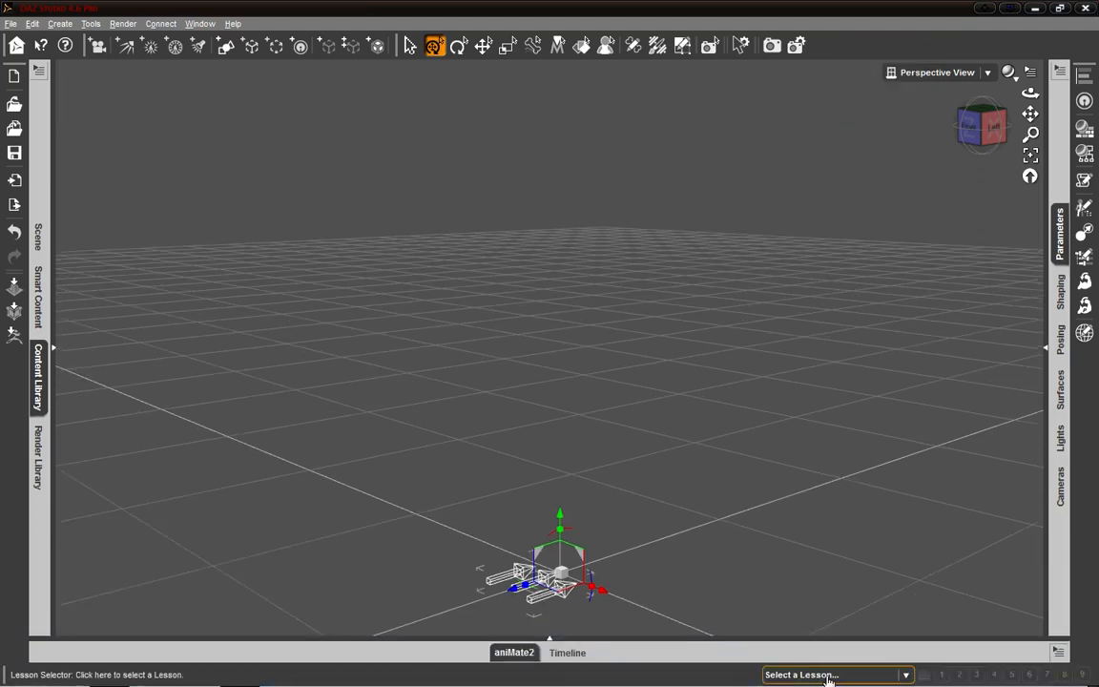
- Browse the interactive lesson categories offered in the status bar, and hide the status bar
right_click(837, 49)
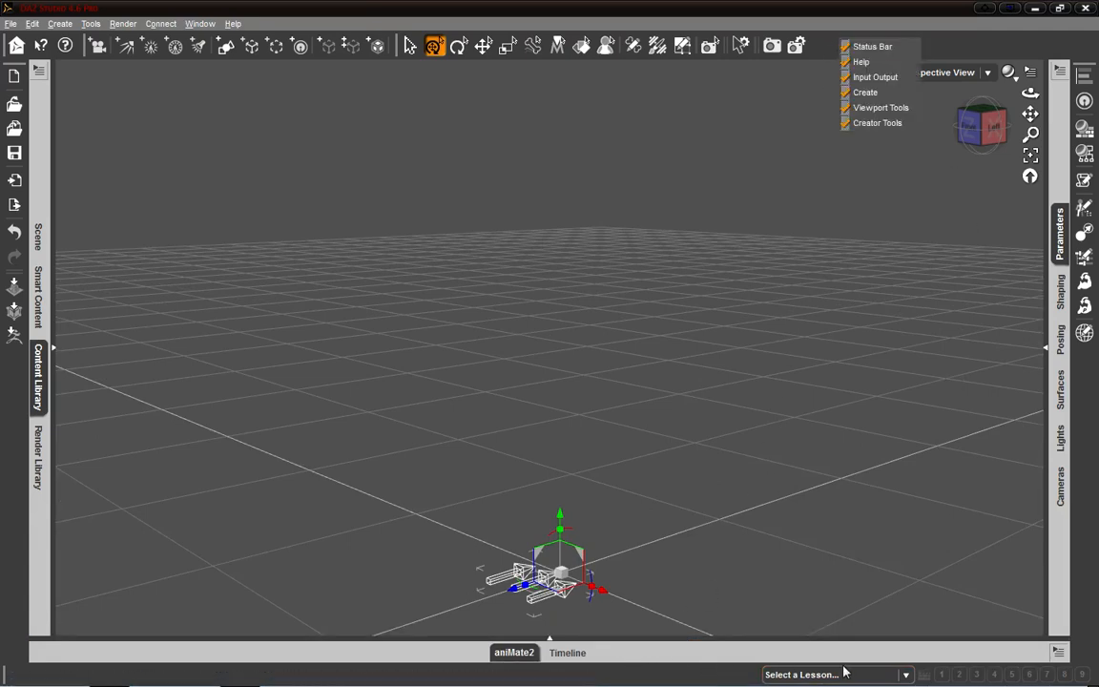
left_click(904, 674)
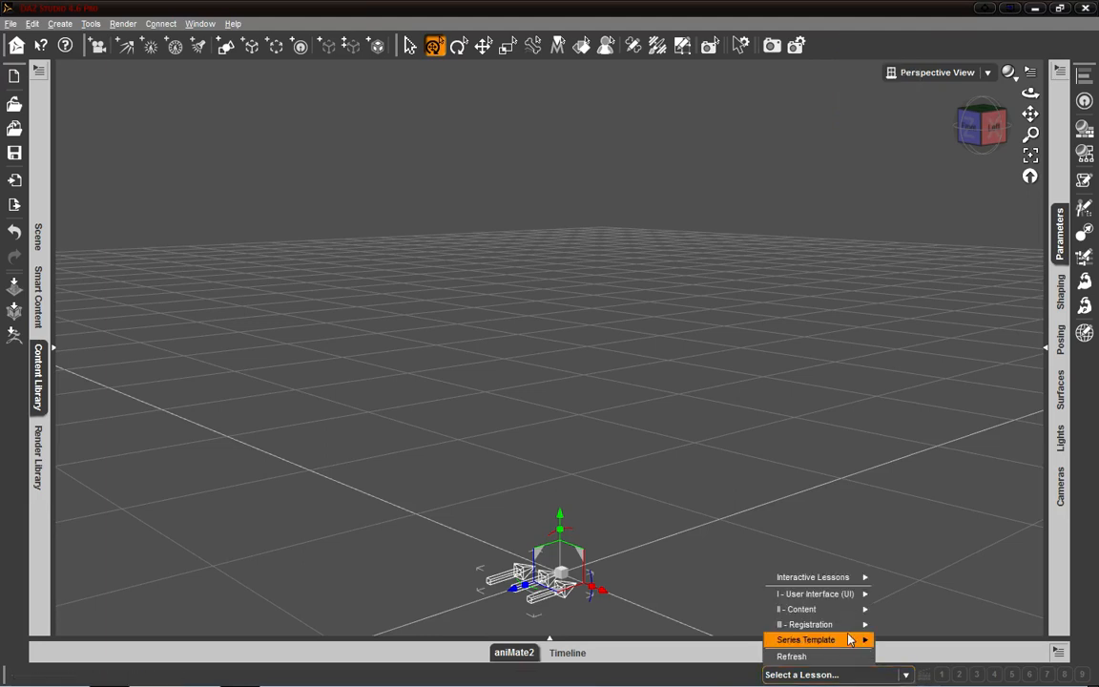
mouse_move(821, 582)
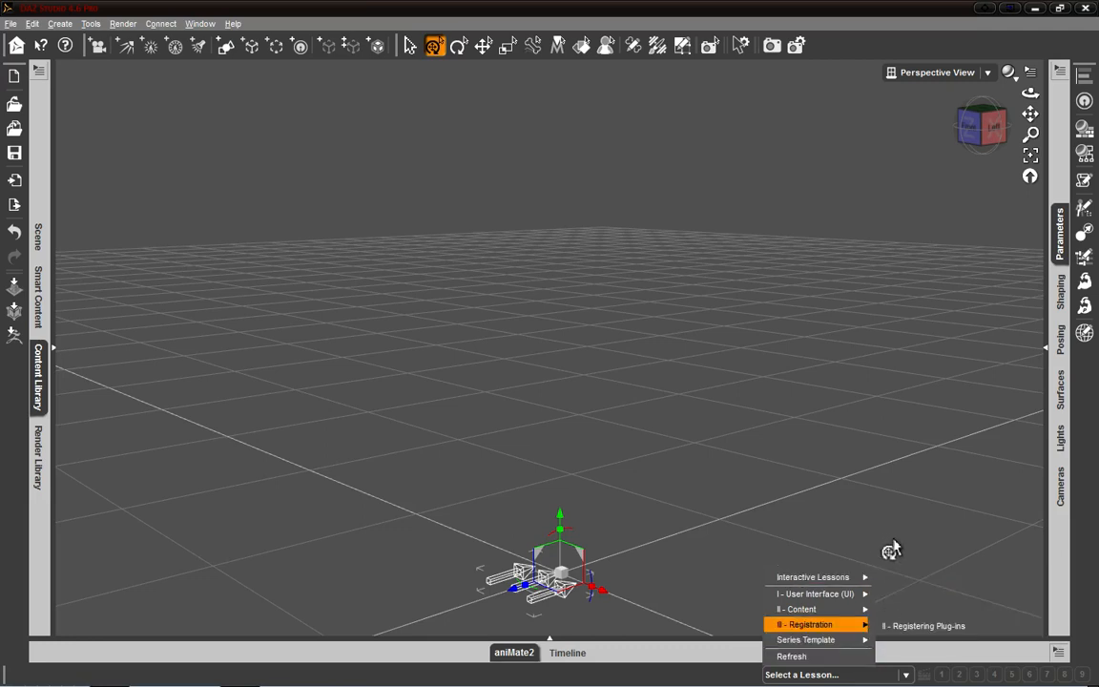
left_click(646, 676)
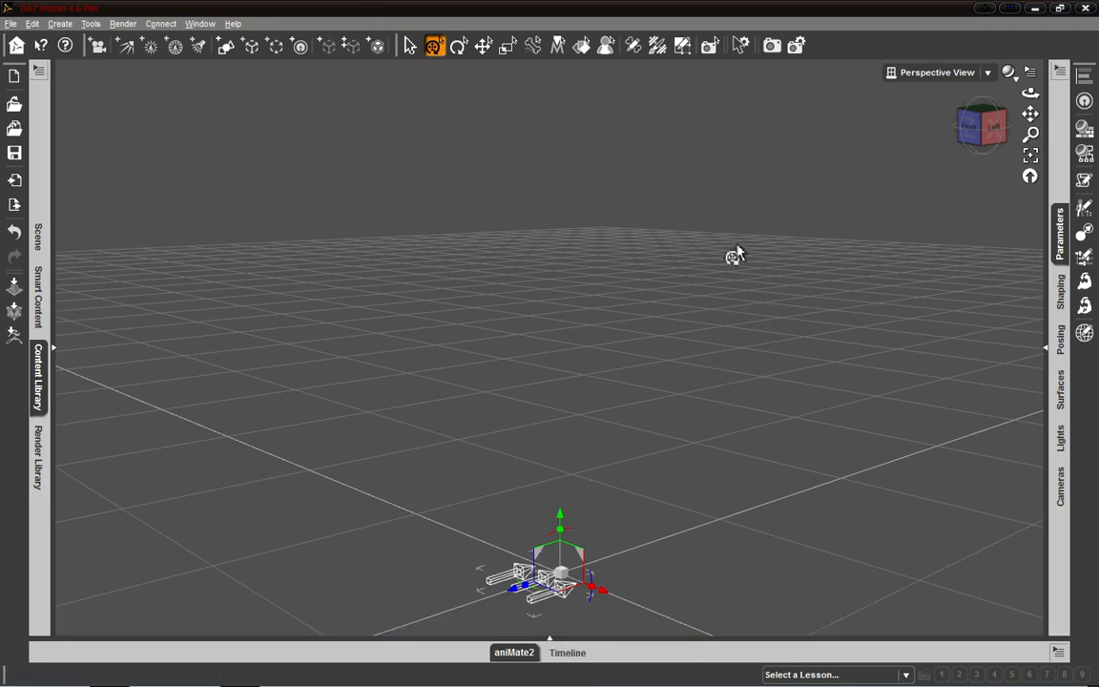
right_click(836, 48)
left_click(864, 58)
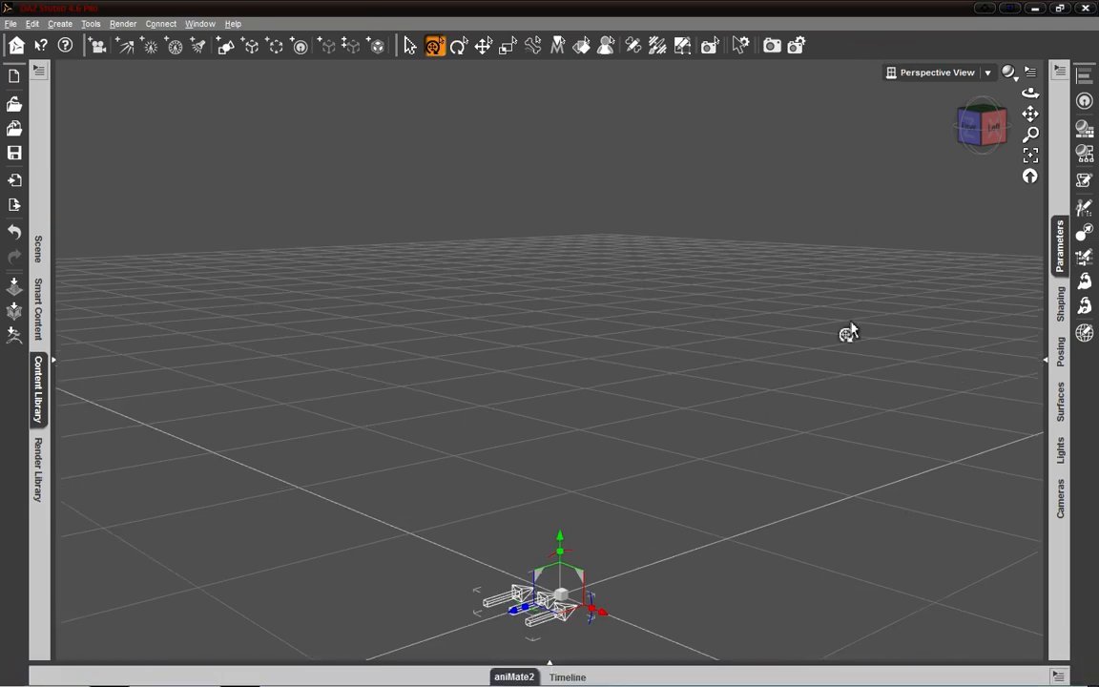
- Expand the aniMate2 and Timeline docking area, view both panes and the Content Library, and collapse the docking areas again
left_click(551, 665)
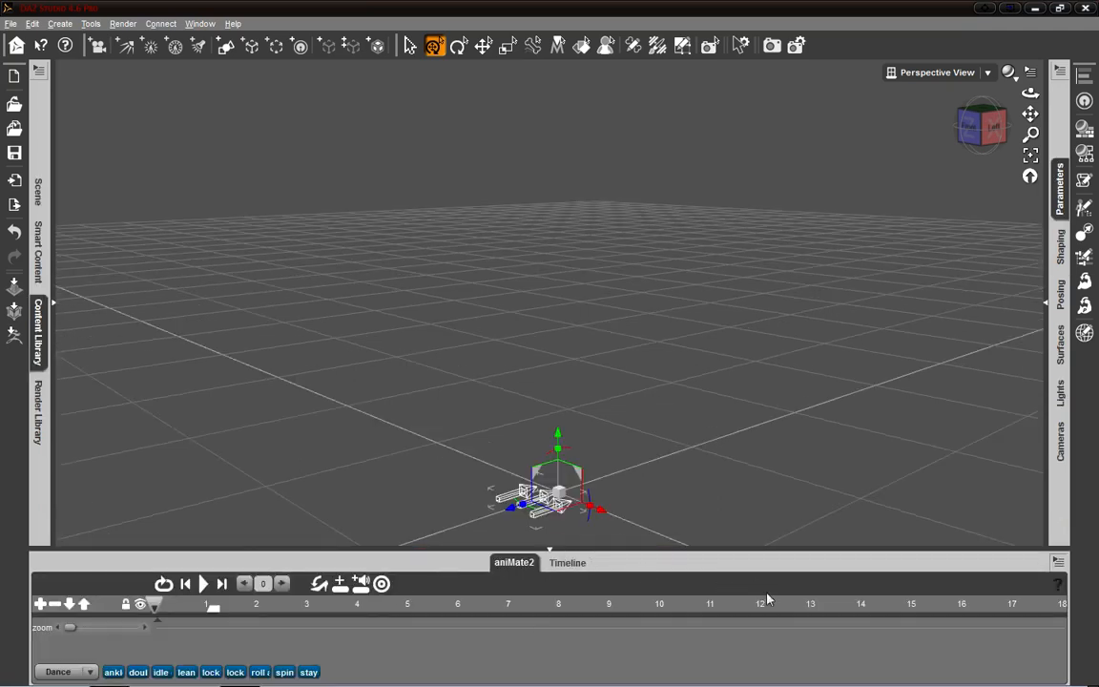
left_click(56, 306)
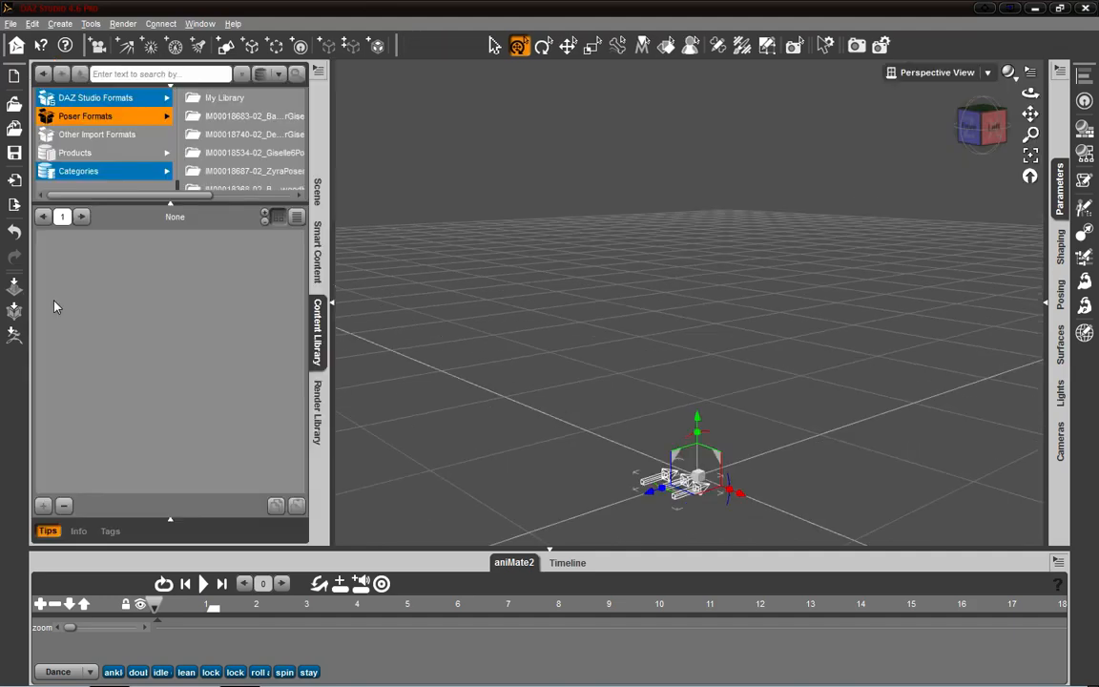
left_click(335, 302)
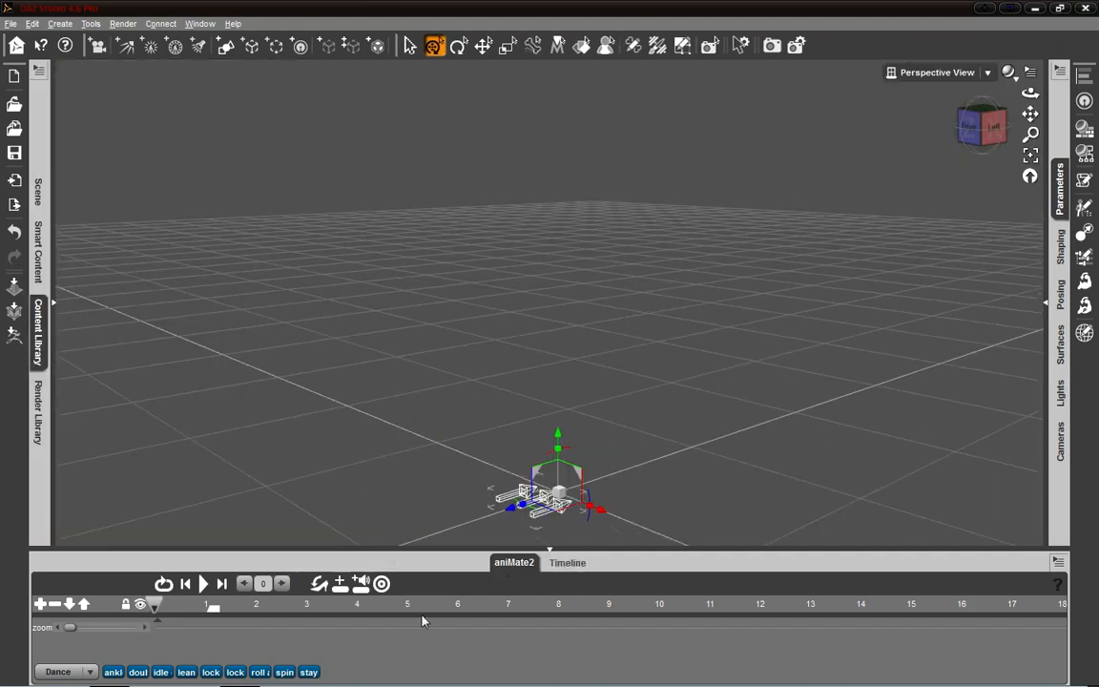
left_click(561, 562)
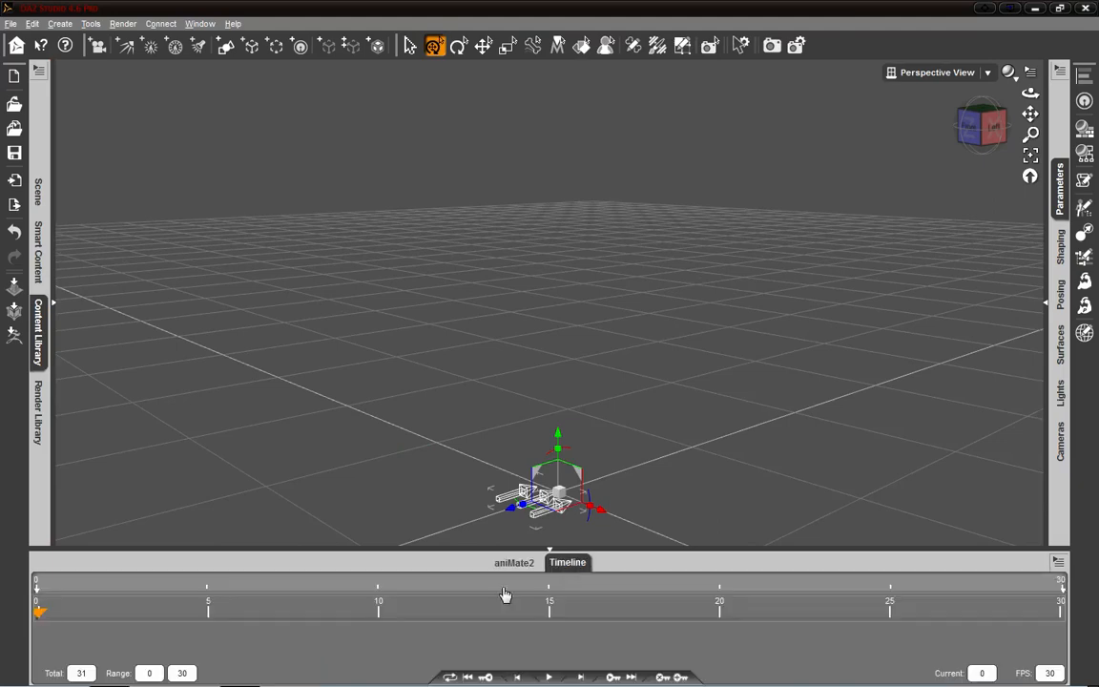
left_click(522, 563)
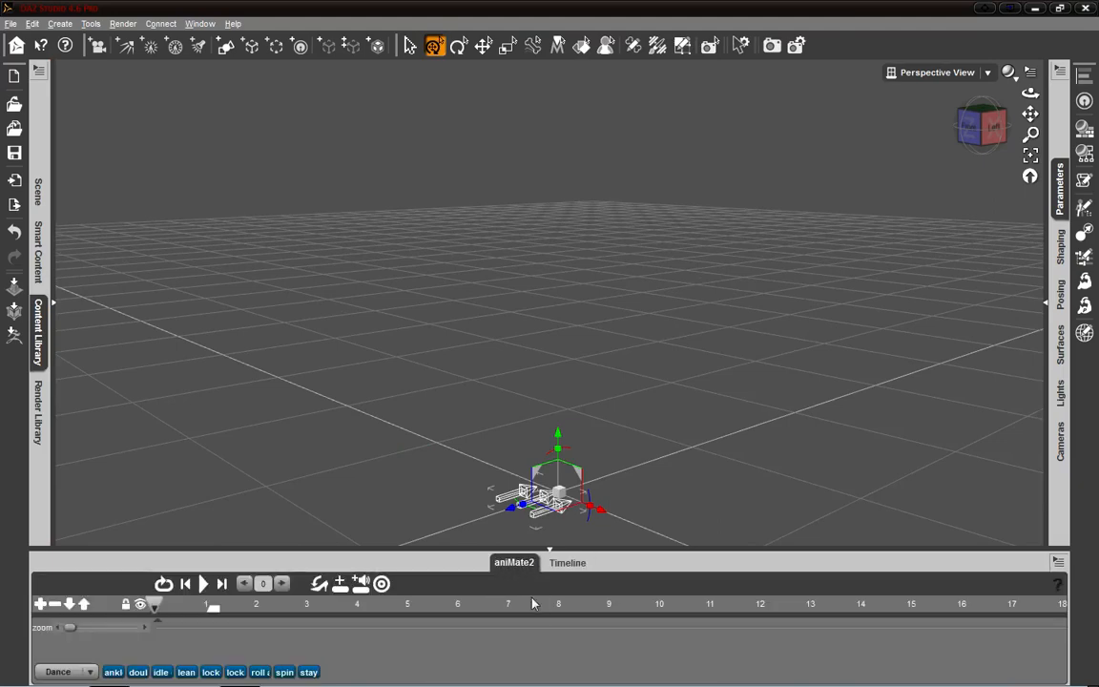
left_click(561, 553)
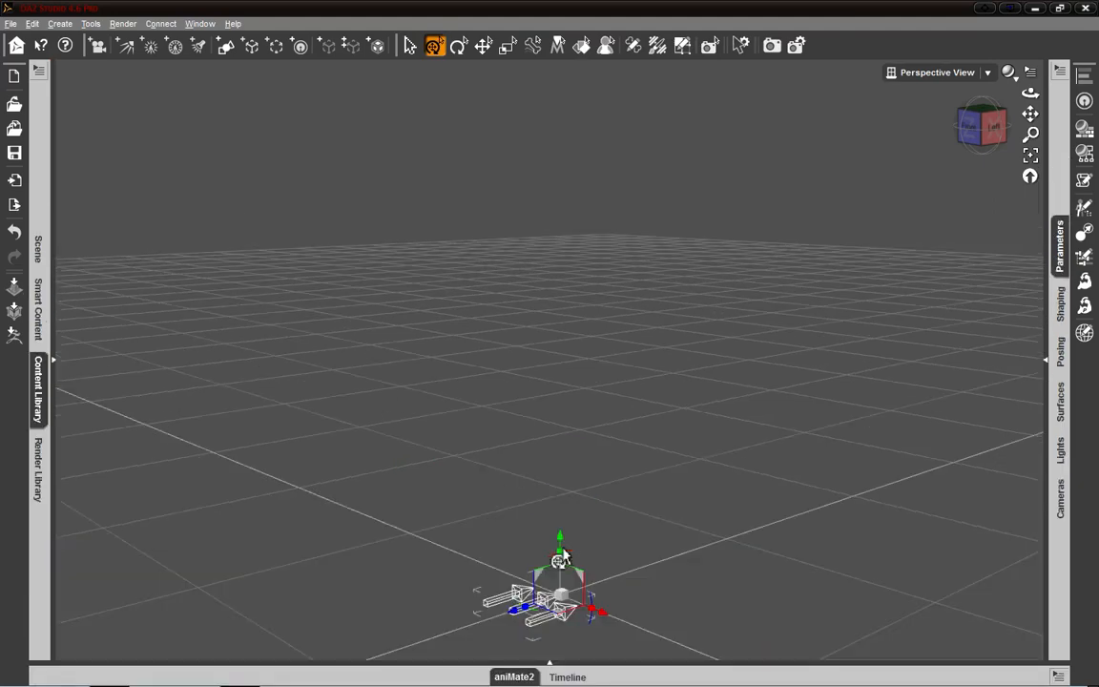
- Expand and collapse the Content Library docking area several times, leaving it expanded
left_click(55, 368)
left_click(308, 368)
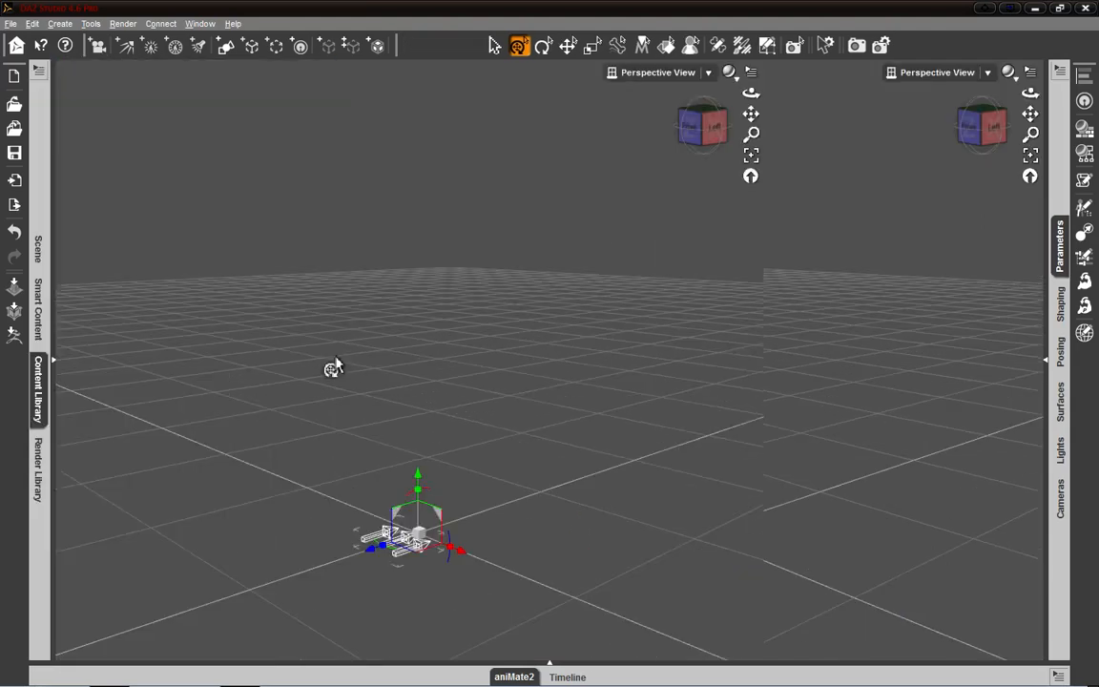
left_click(56, 366)
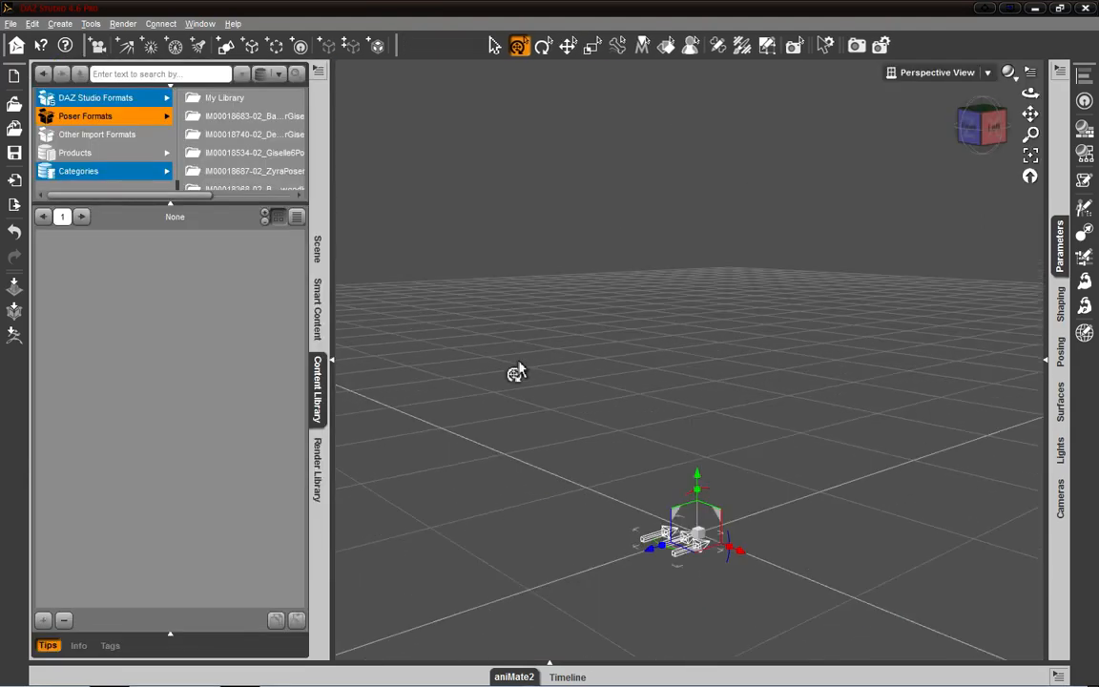
left_click(332, 364)
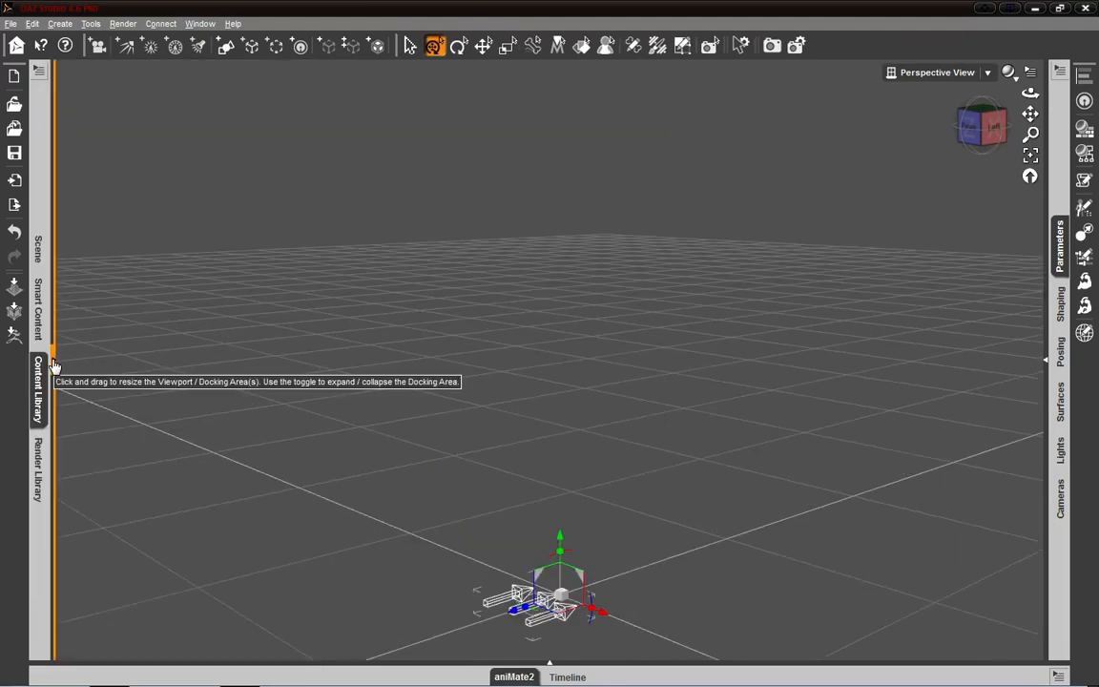
left_click(54, 366)
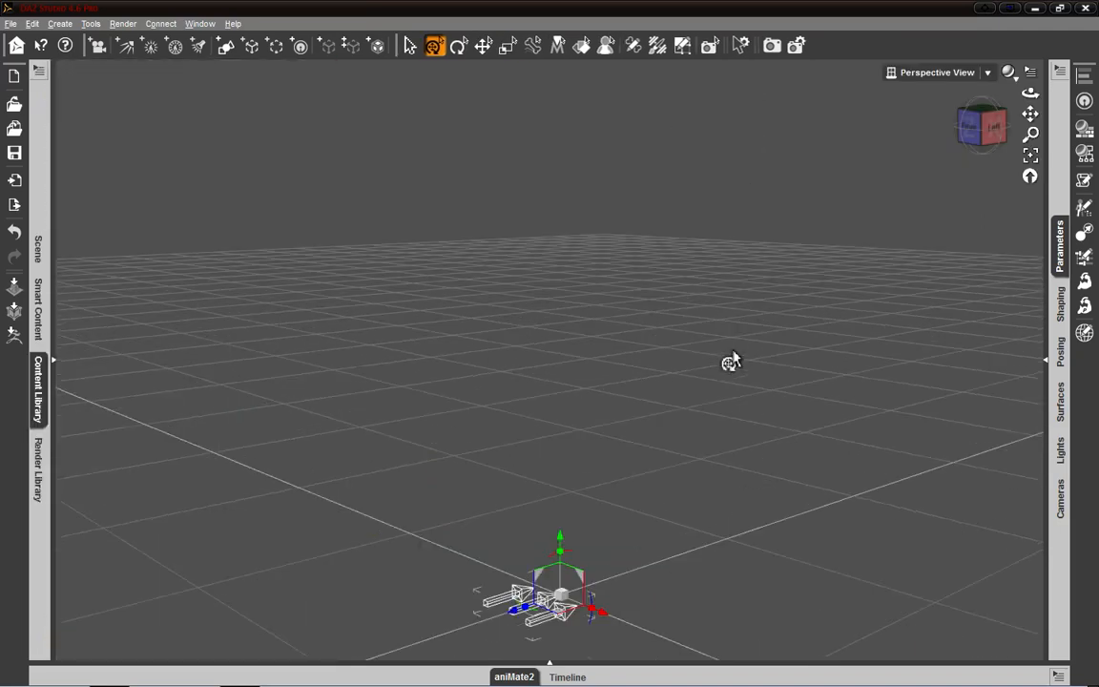
left_click(55, 367)
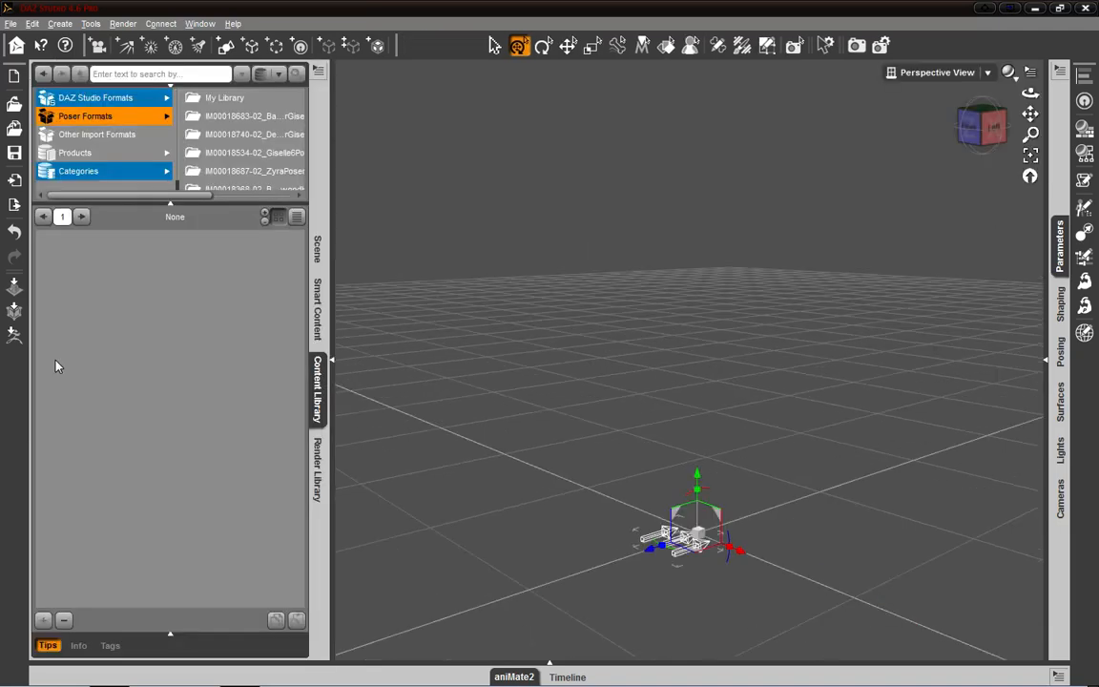
- Widen the Content Library docking area across most of the viewport, restore its narrow width, and collapse it
left_click(334, 368)
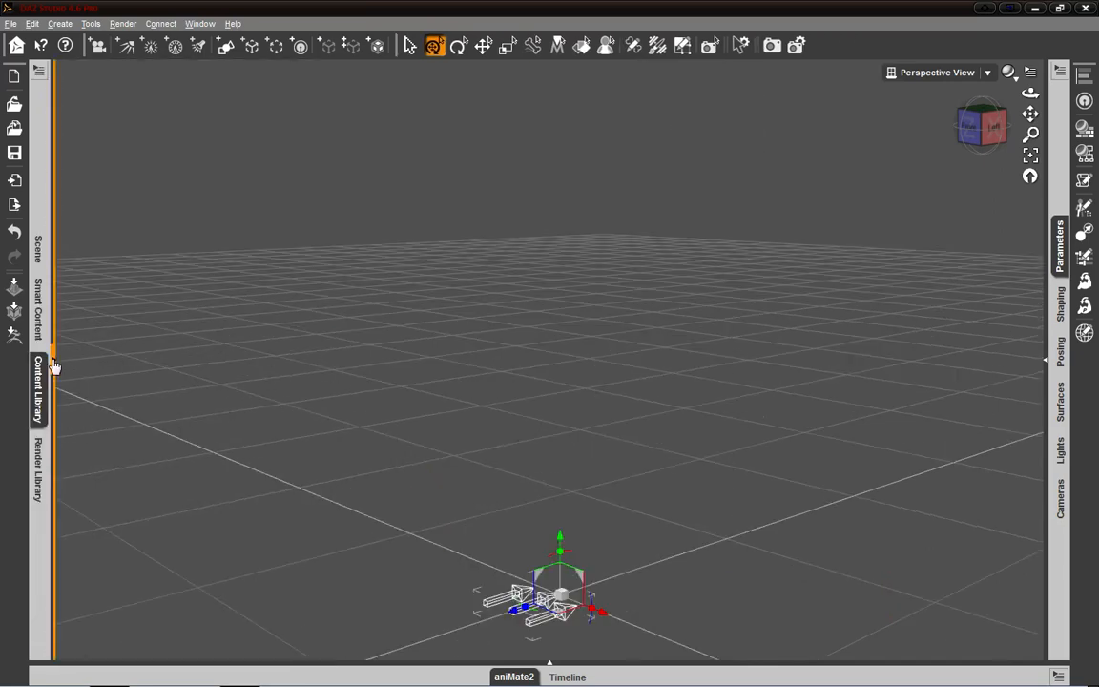
left_click(54, 366)
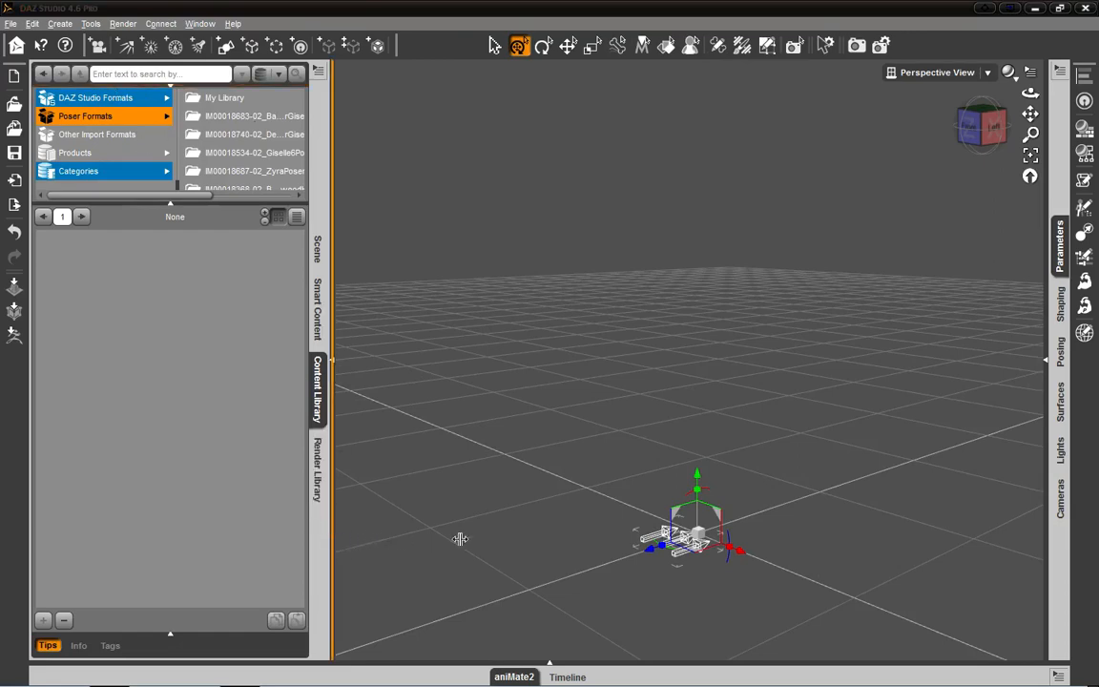
left_click_drag(460, 539, 788, 523)
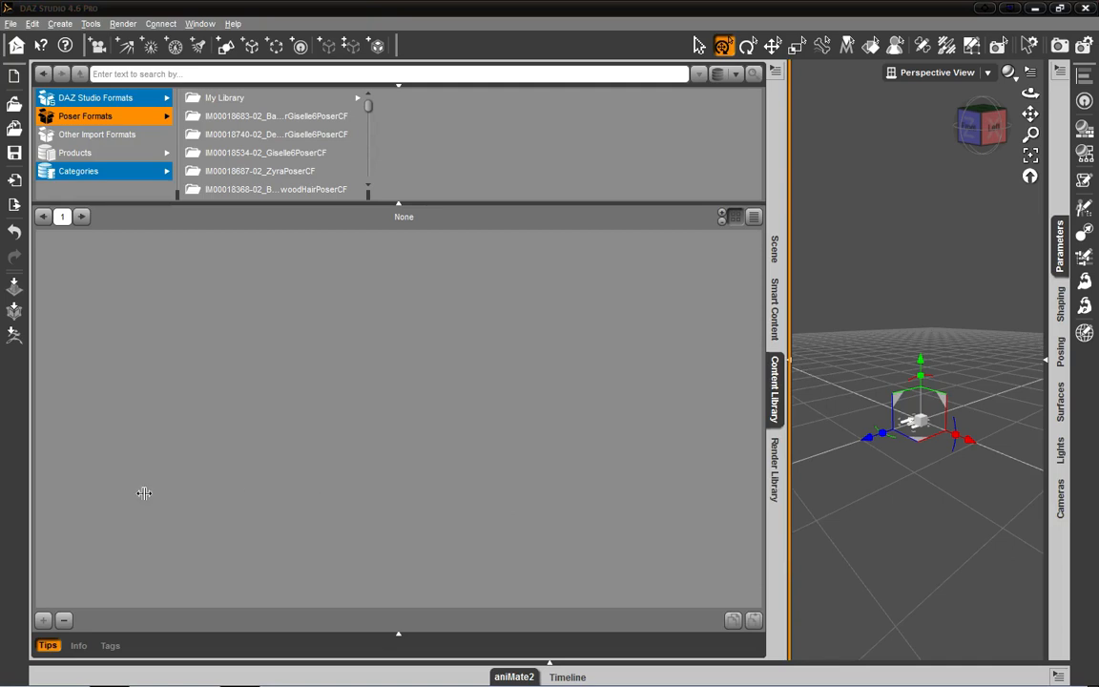
left_click_drag(144, 492, 146, 500)
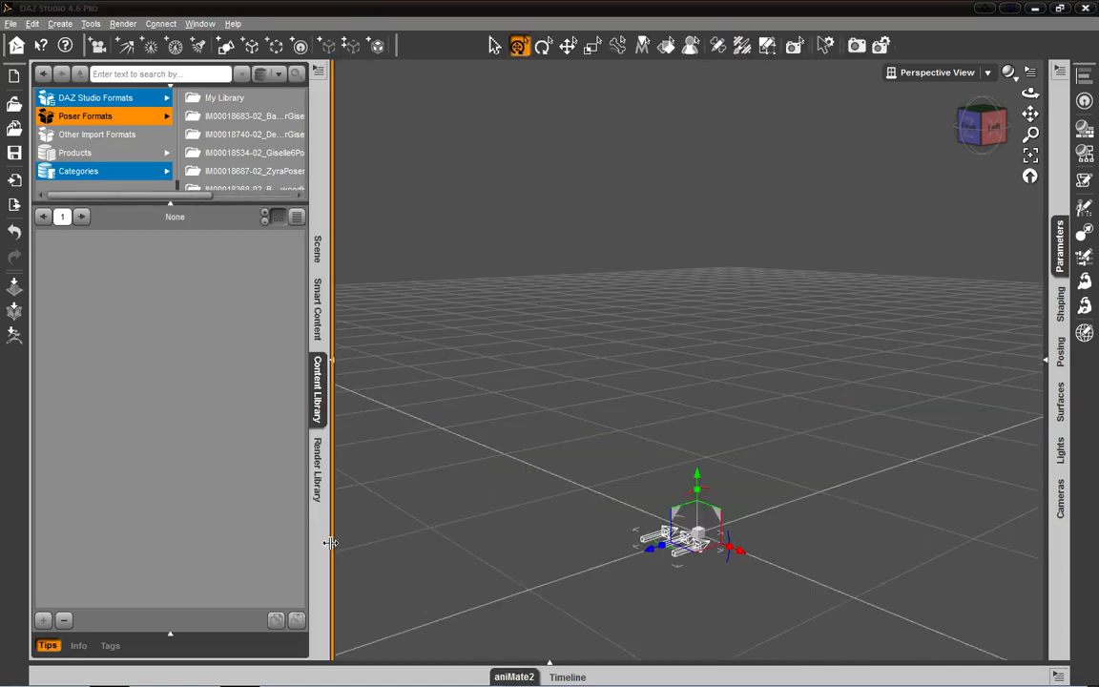
left_click_drag(331, 544, 191, 516)
left_click_drag(122, 515, 123, 518)
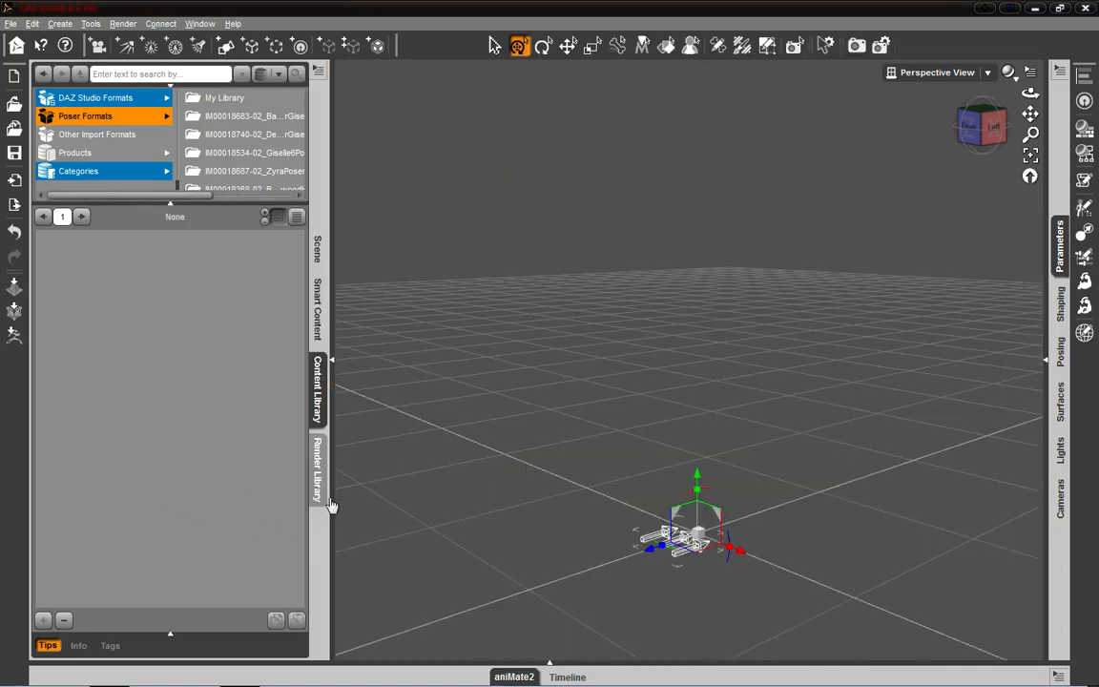
left_click(334, 370)
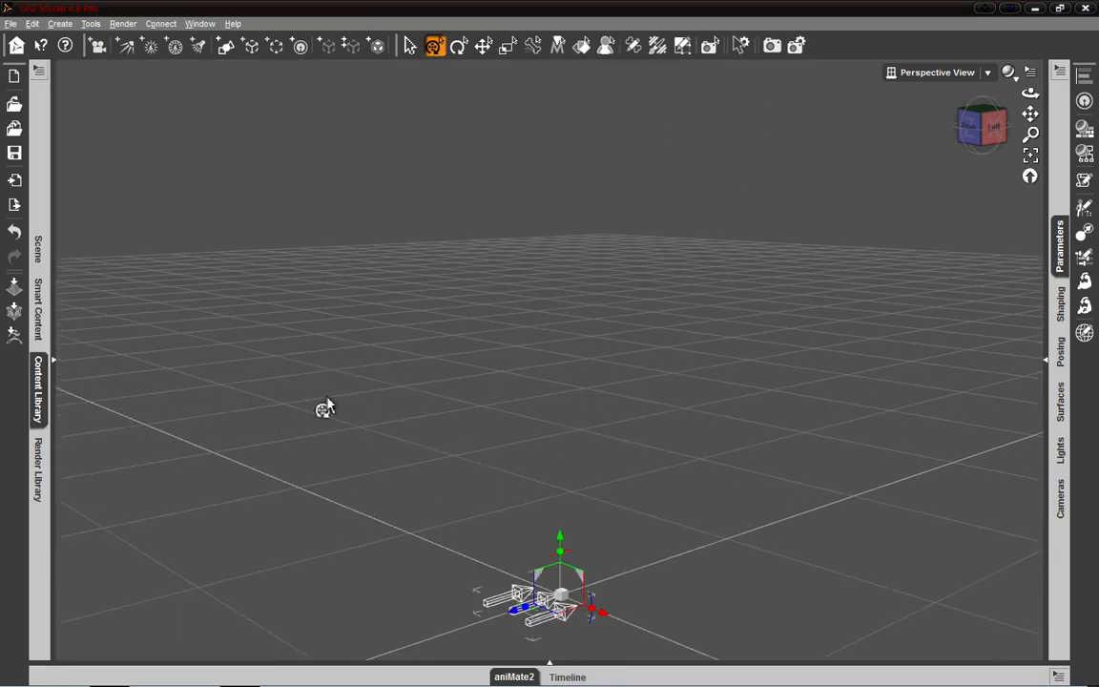
- Render the scene and look over the image in the render window
left_click(773, 45)
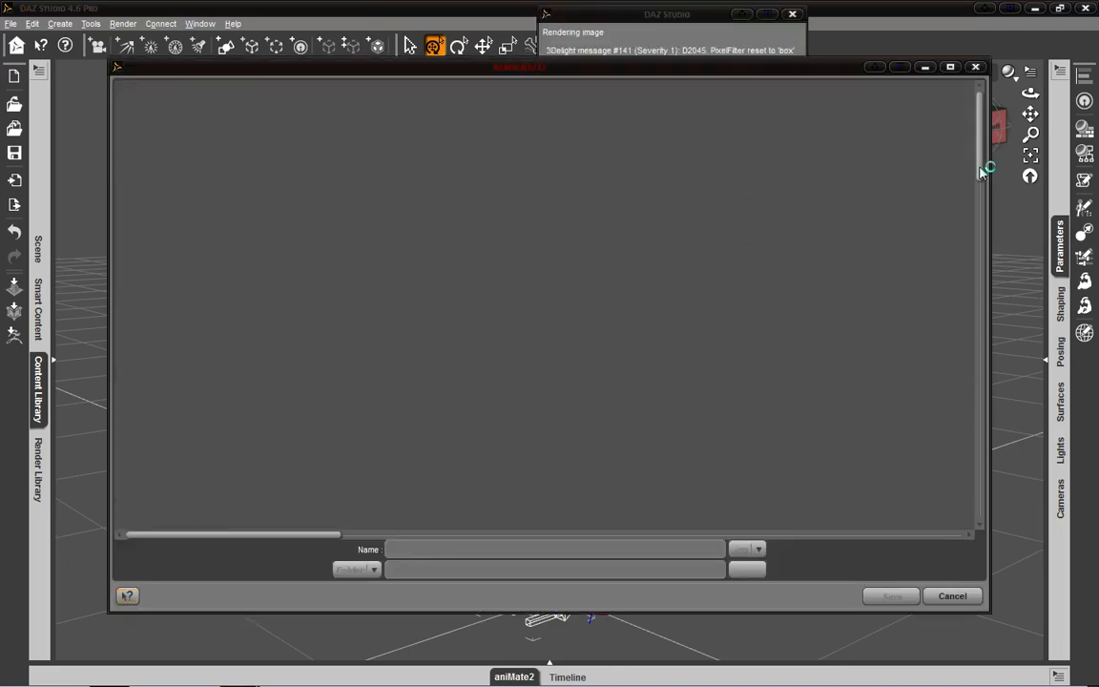
left_click_drag(981, 174, 978, 226)
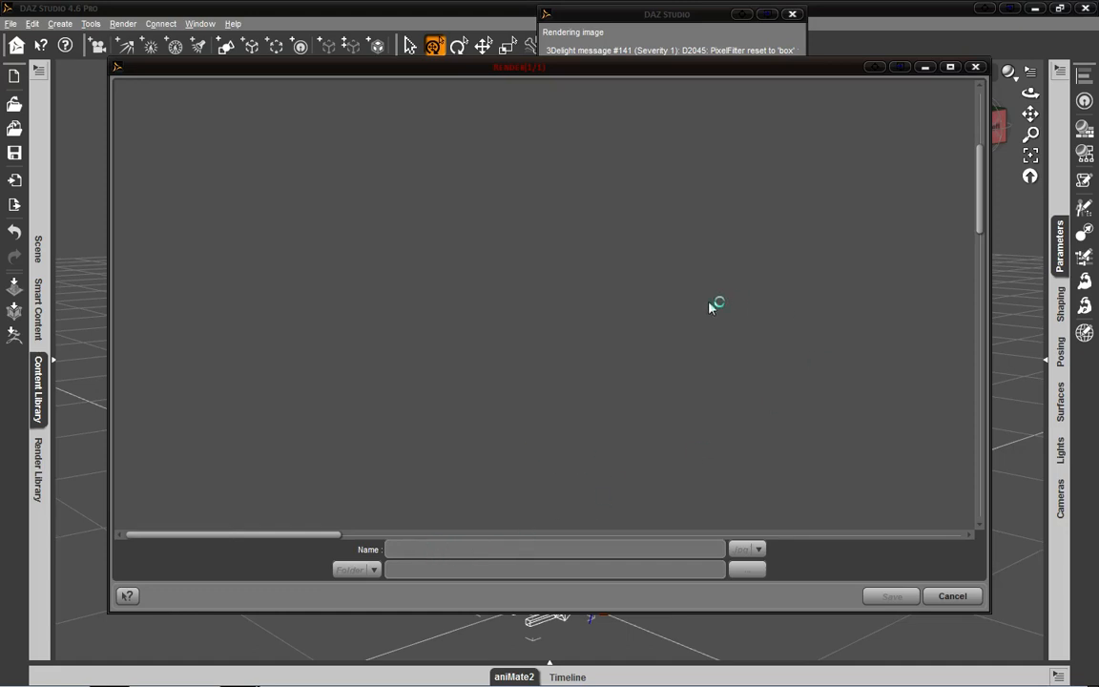
scroll(711, 316, "down", 10)
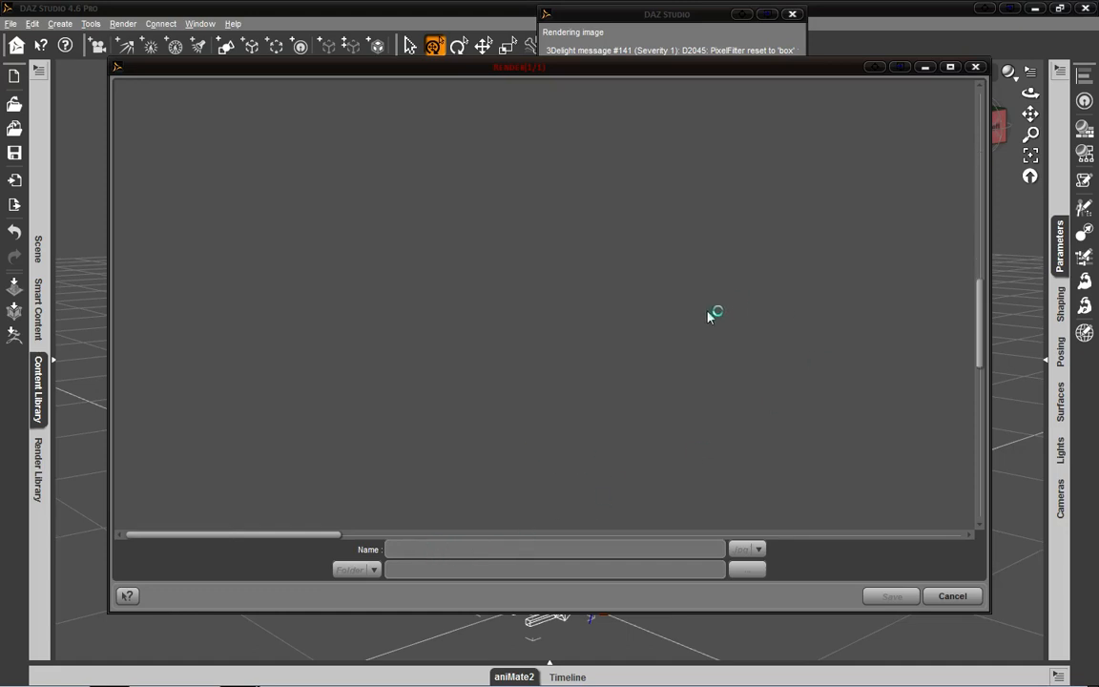
scroll(711, 316, "down", 7)
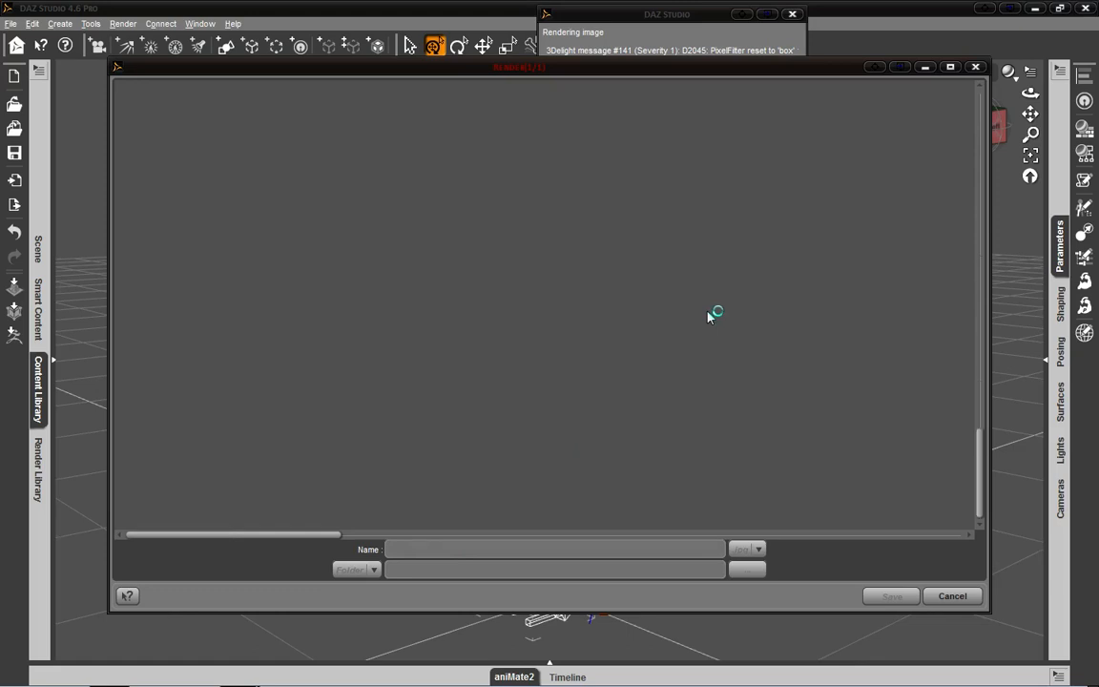
scroll(710, 316, "up", 9)
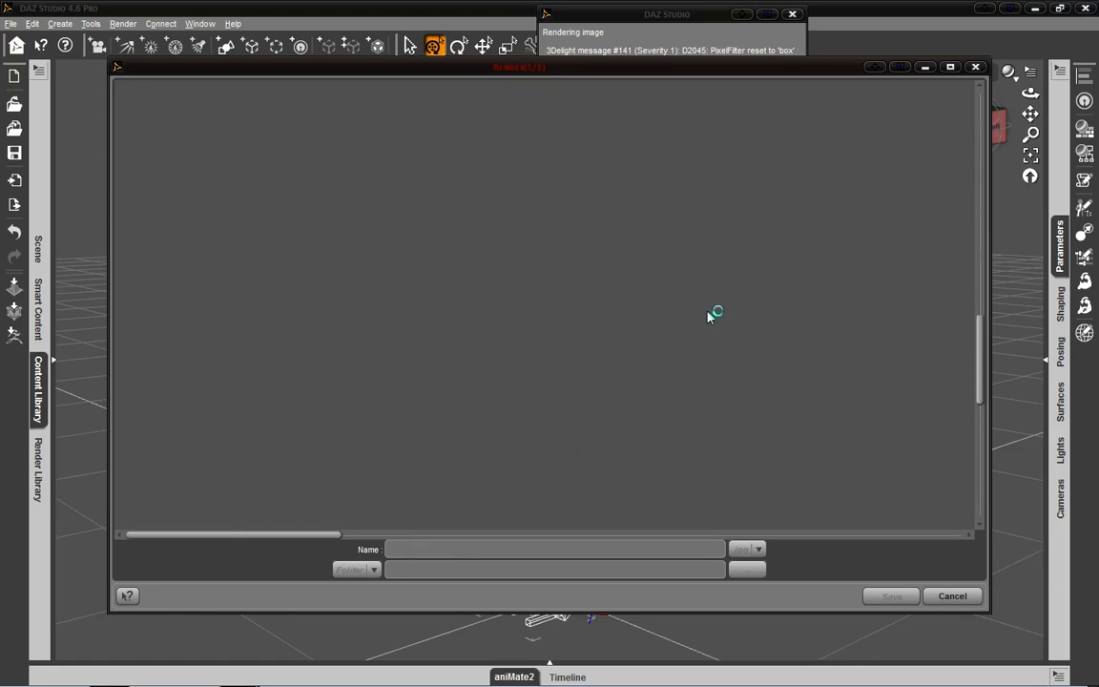
scroll(711, 316, "up", 4)
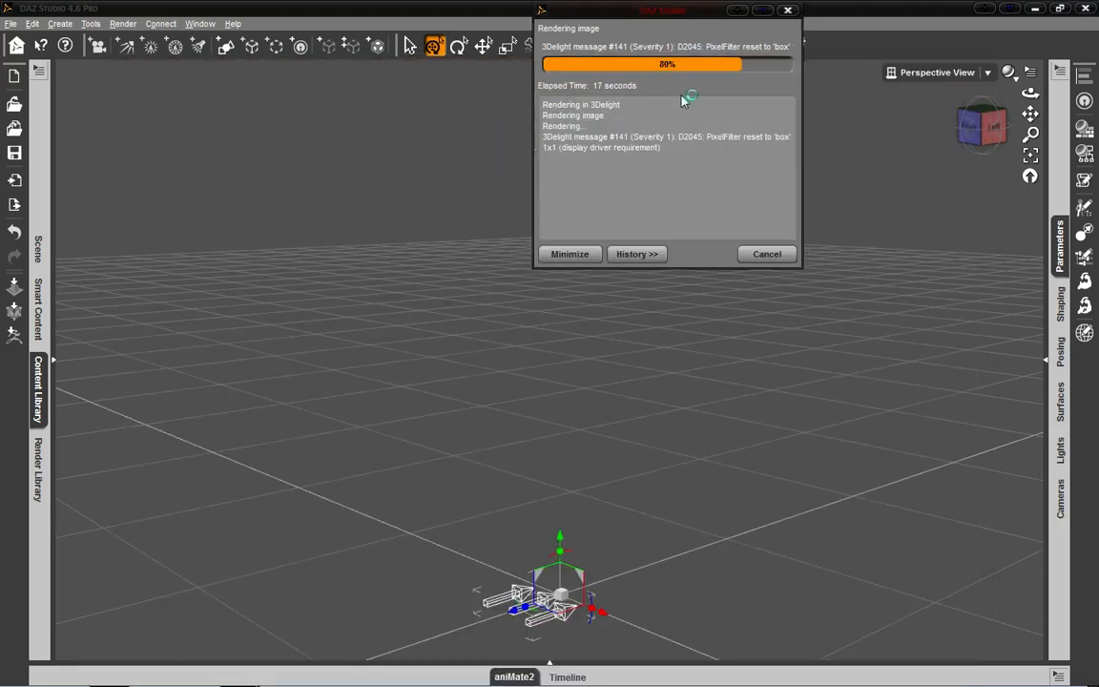
- Hide and show the render progress history, and bring up the render window to close it without saving
left_click(644, 254)
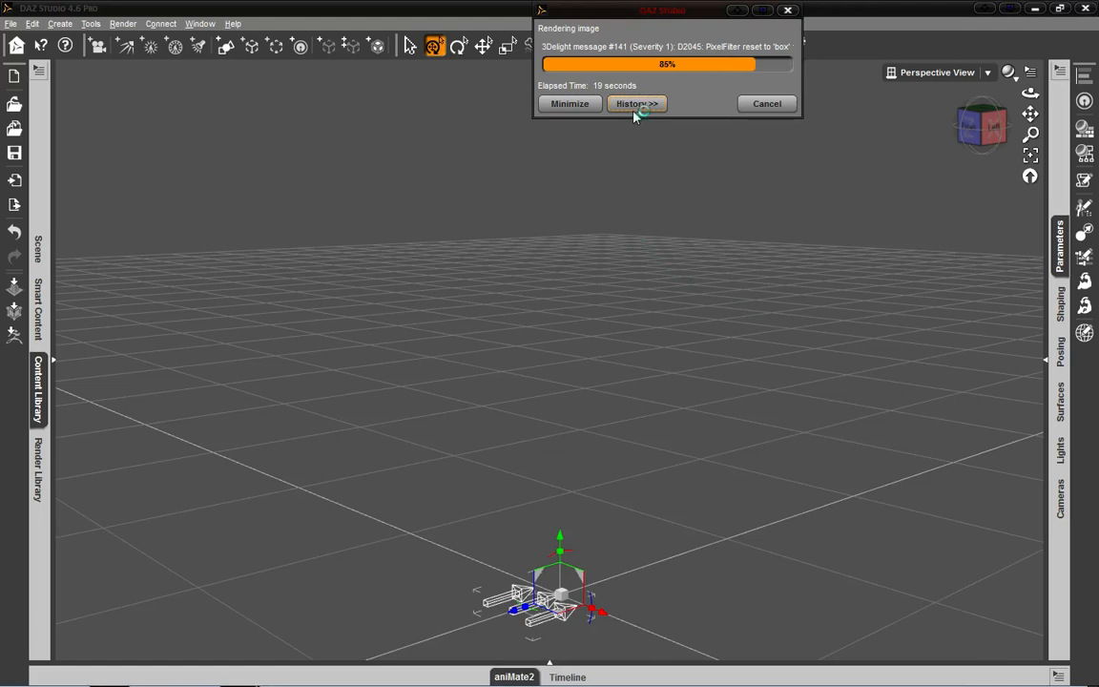
left_click(634, 111)
left_click(650, 255)
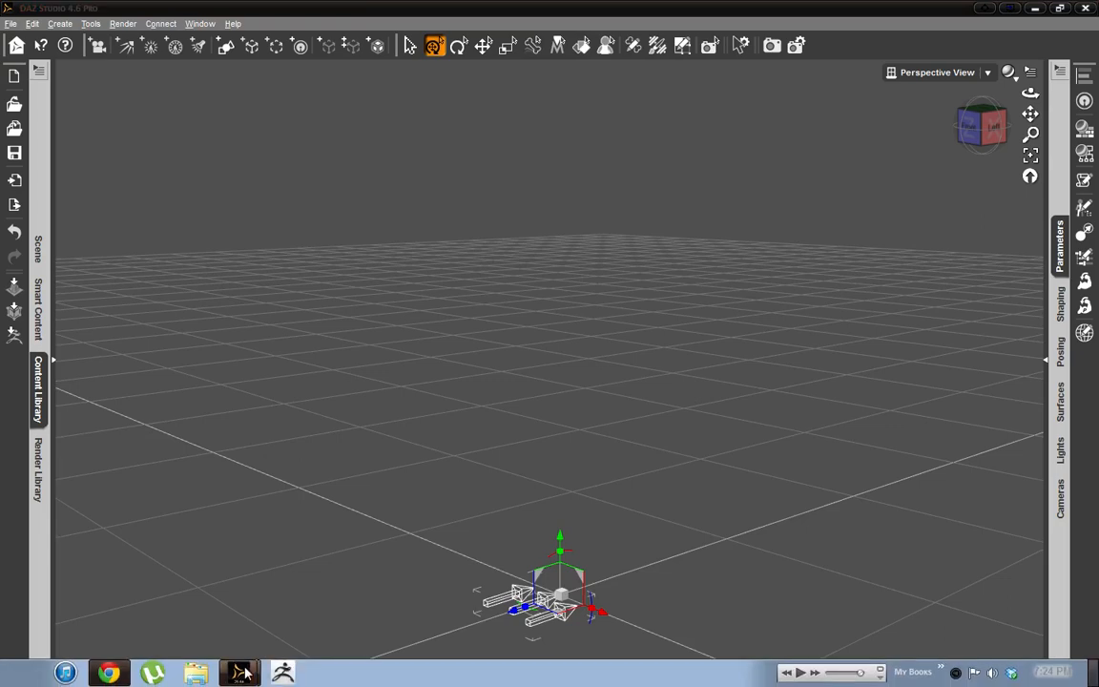
left_click(254, 651)
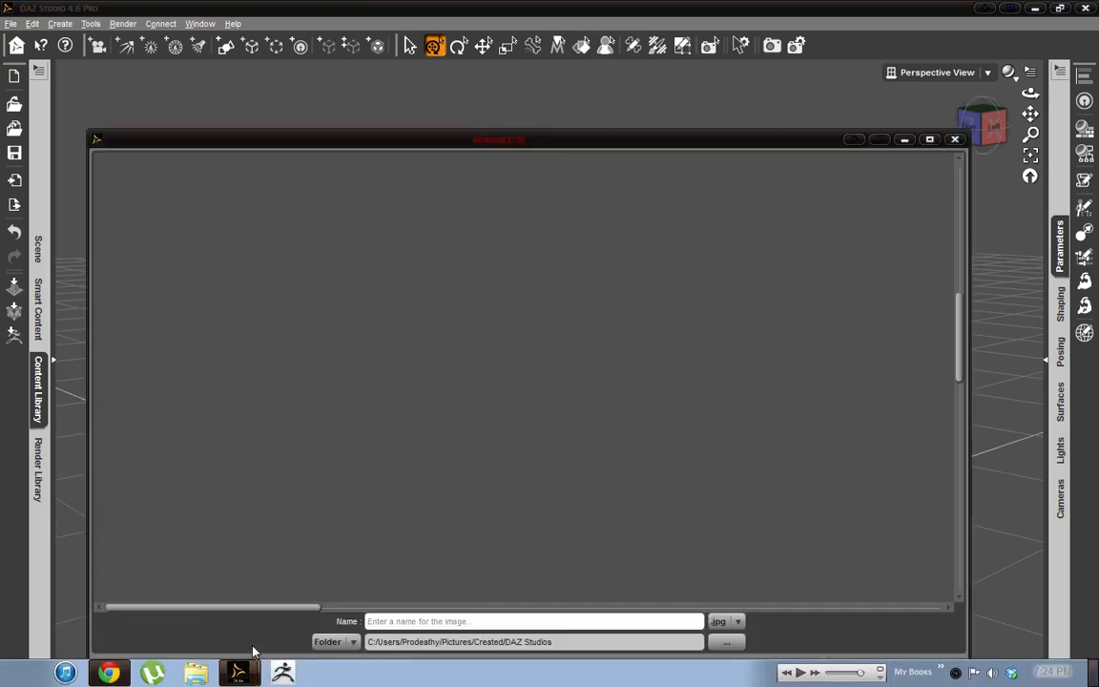
left_click(954, 141)
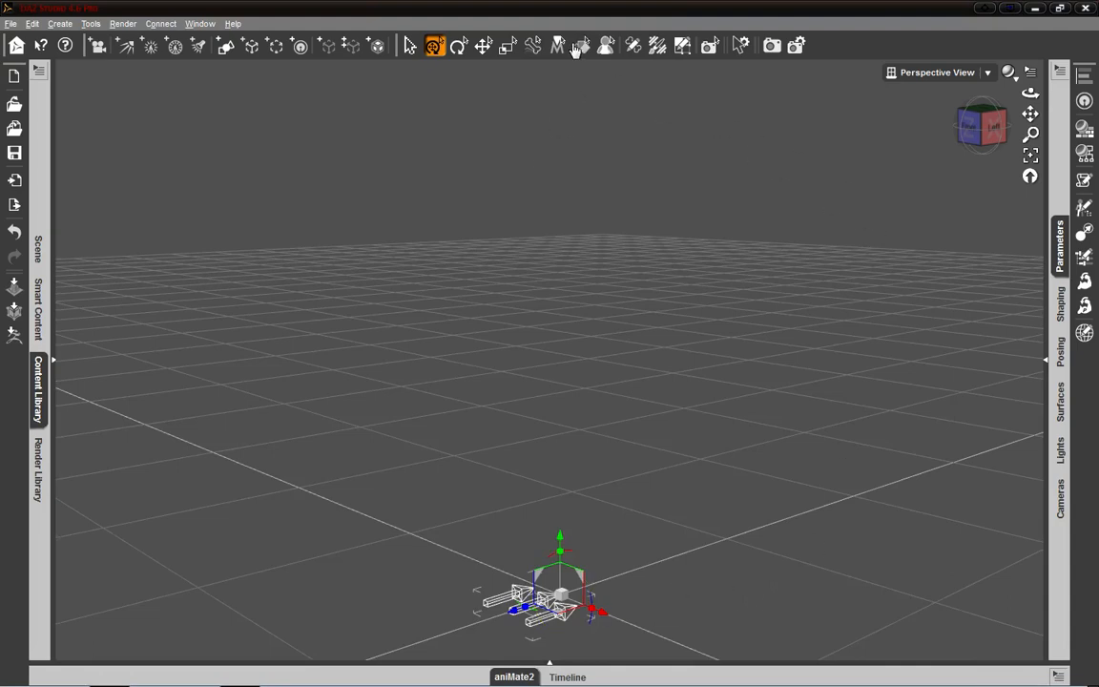
- Expand the Content Library docking area and orient the workspace's pane tabs along the top
left_click(54, 363)
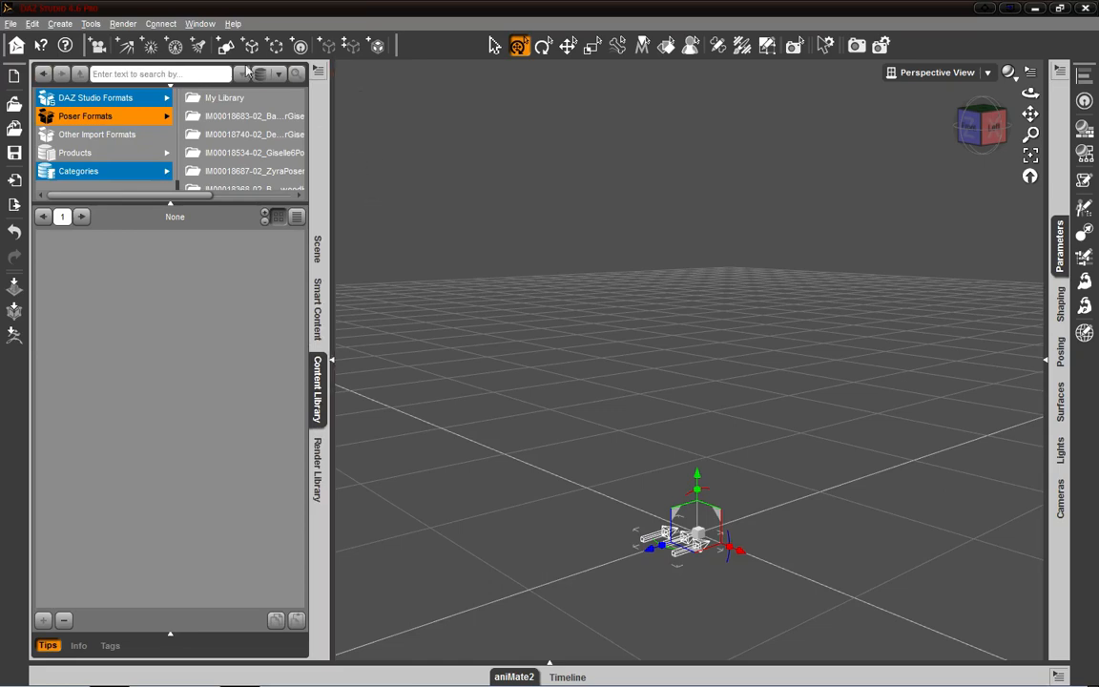
left_click(319, 72)
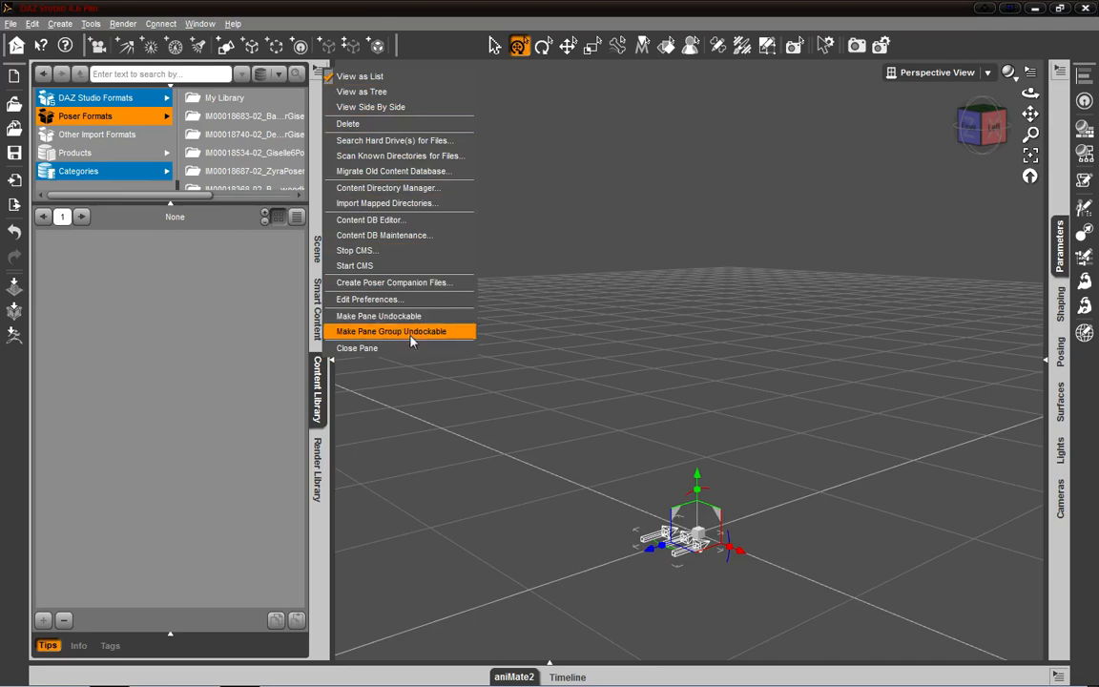
left_click(202, 26)
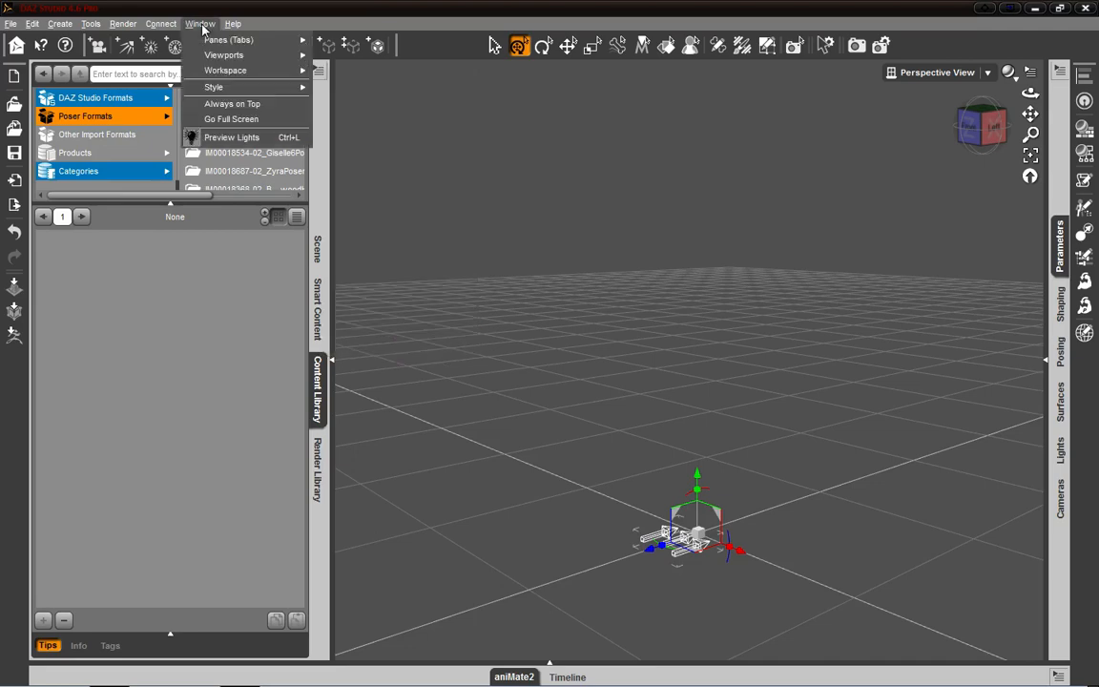
mouse_move(245, 45)
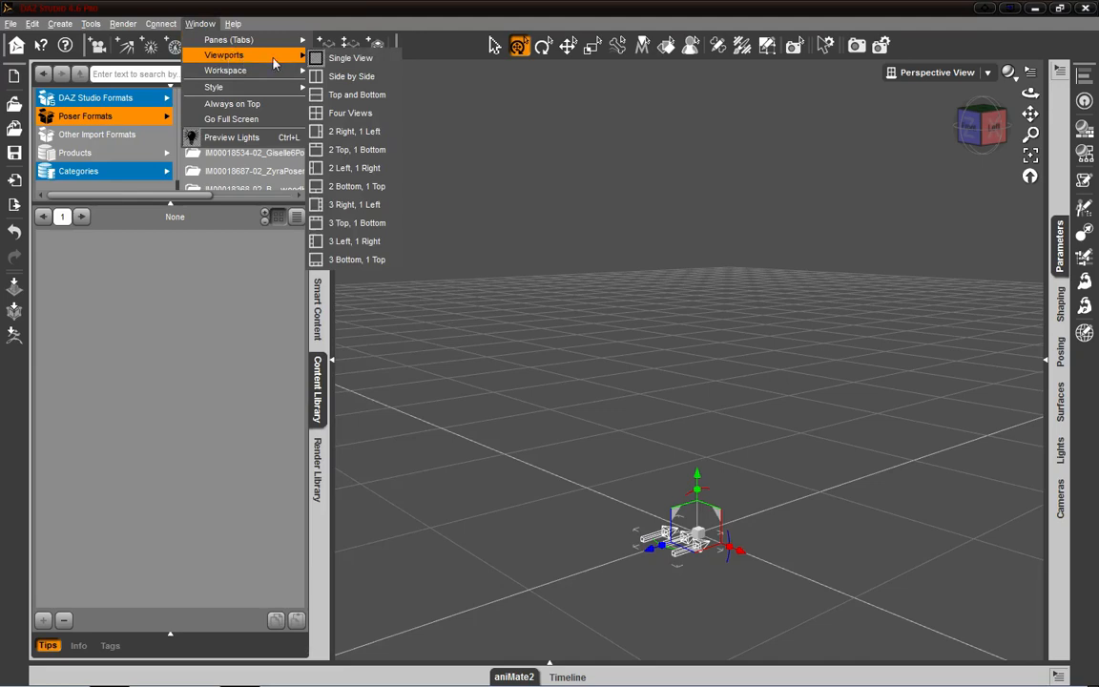
mouse_move(250, 77)
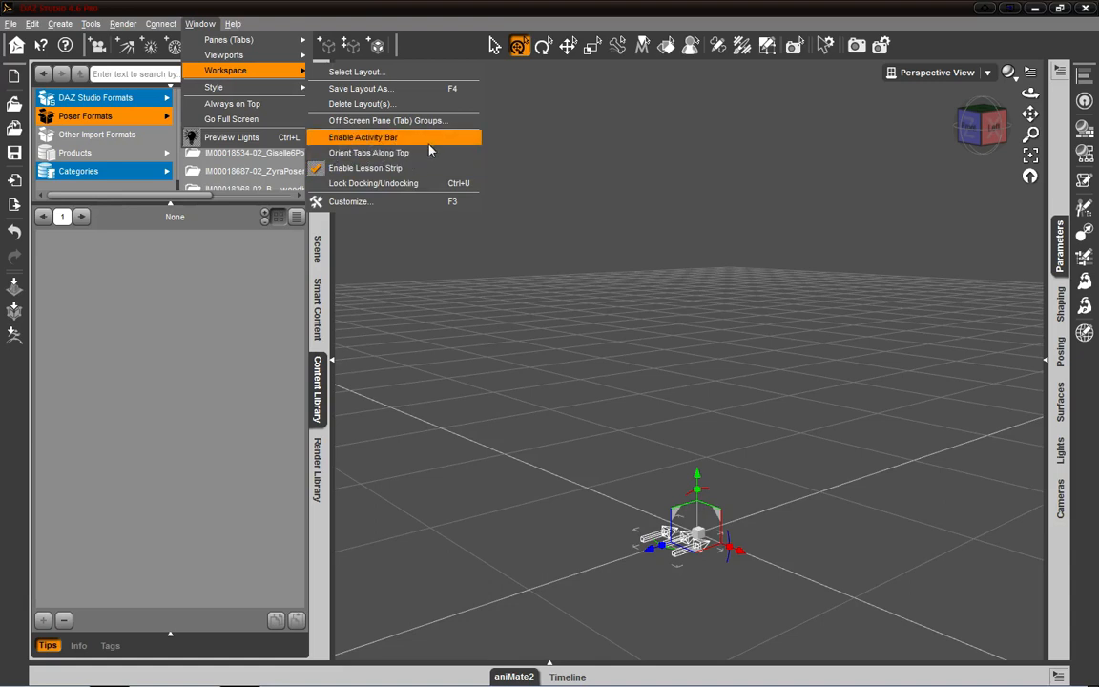
left_click(363, 153)
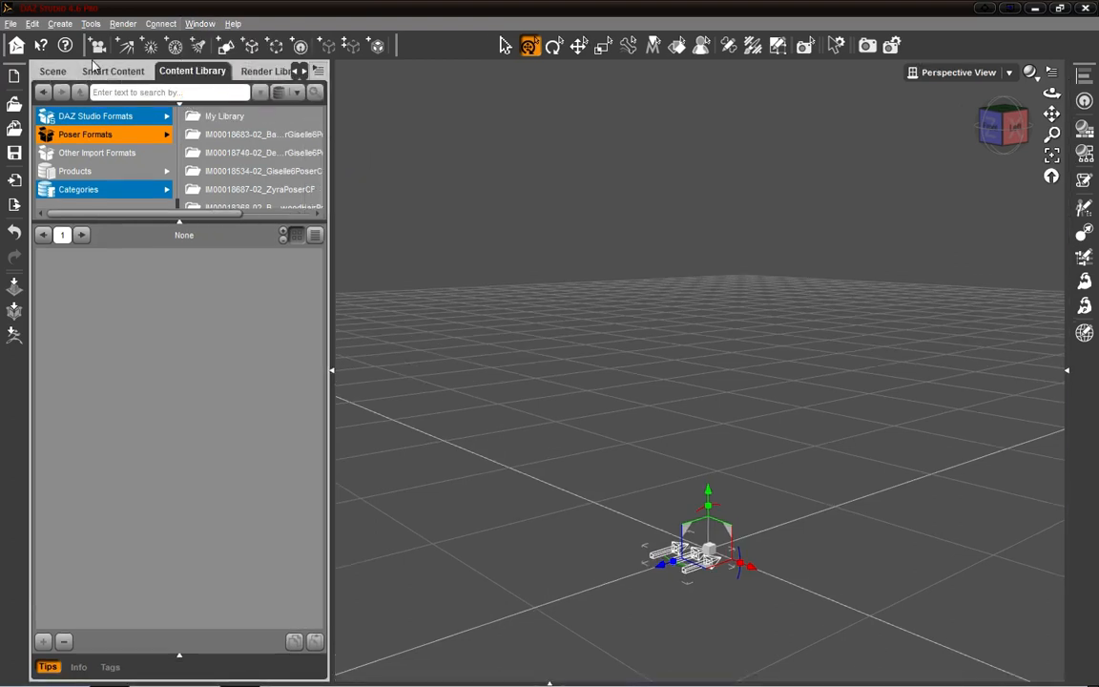
- Shift the row of pane tabs above the Content Library back and forth to view the Scene and Render Library tabs
left_click(303, 72)
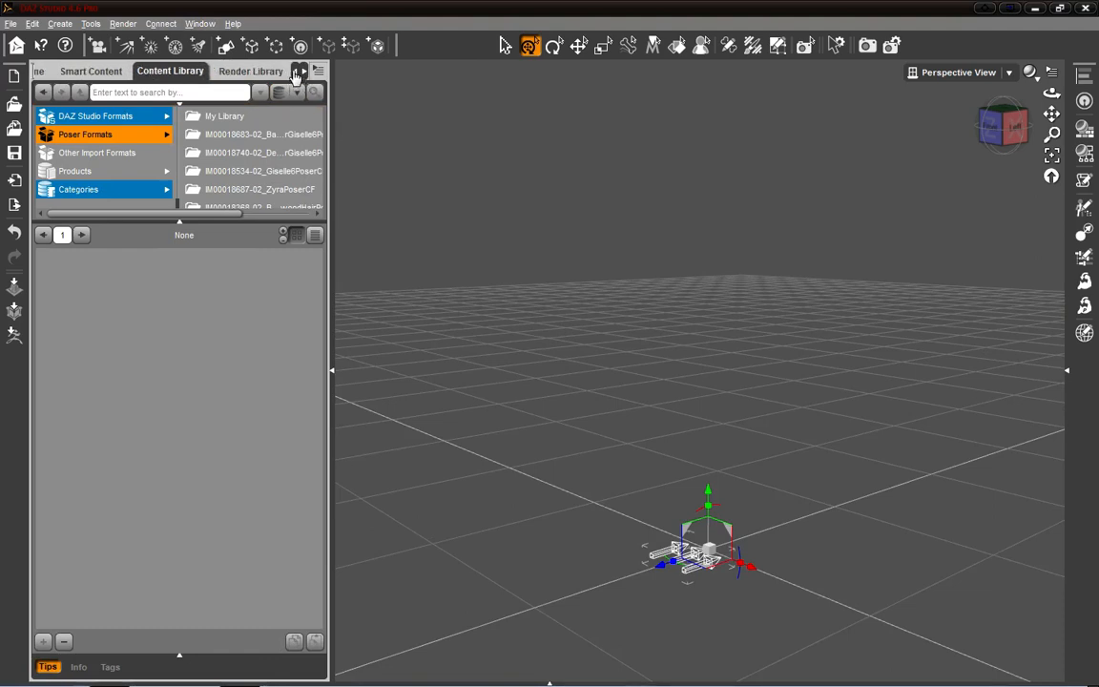
left_click(295, 72)
left_click(304, 72)
left_click(294, 72)
left_click(304, 73)
left_click(295, 73)
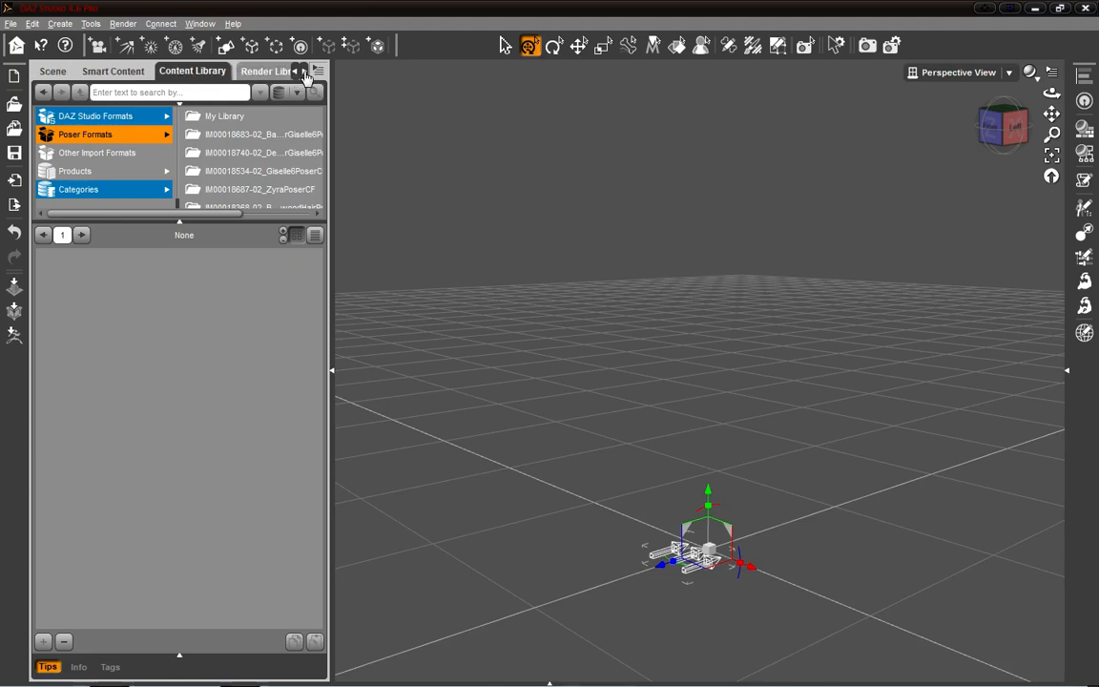
left_click(304, 72)
left_click(295, 72)
left_click(304, 72)
left_click(295, 72)
left_click(304, 73)
left_click(295, 72)
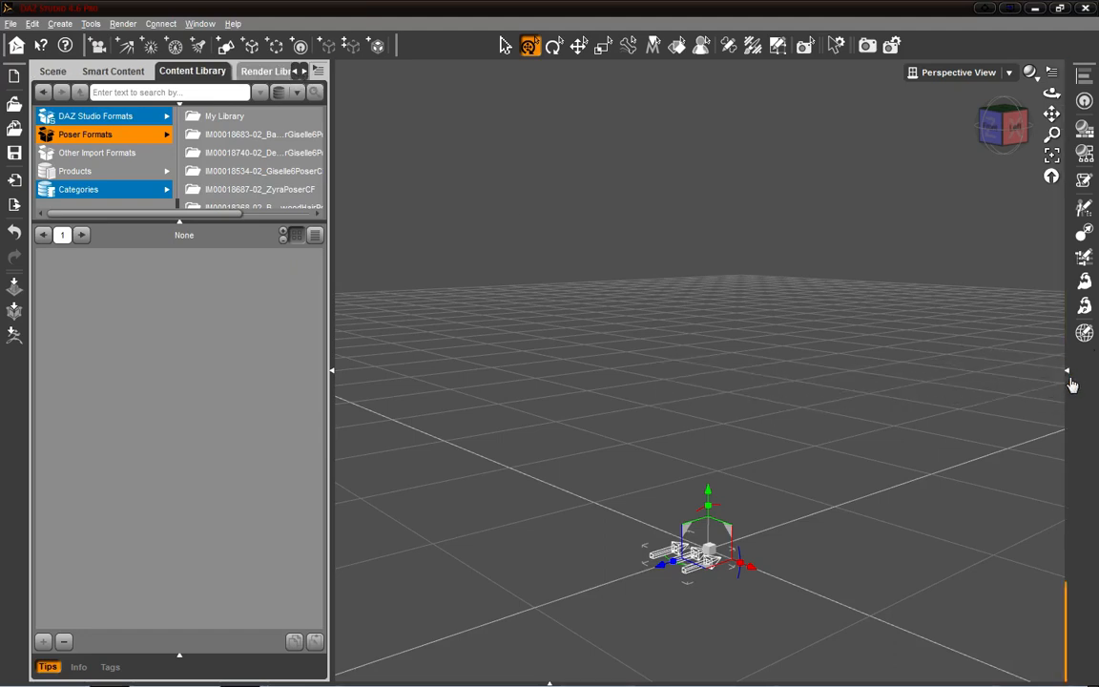
- Expand the Parameters docking area and add the Genesis figure from Smart Content's People category to the scene
left_click(1067, 380)
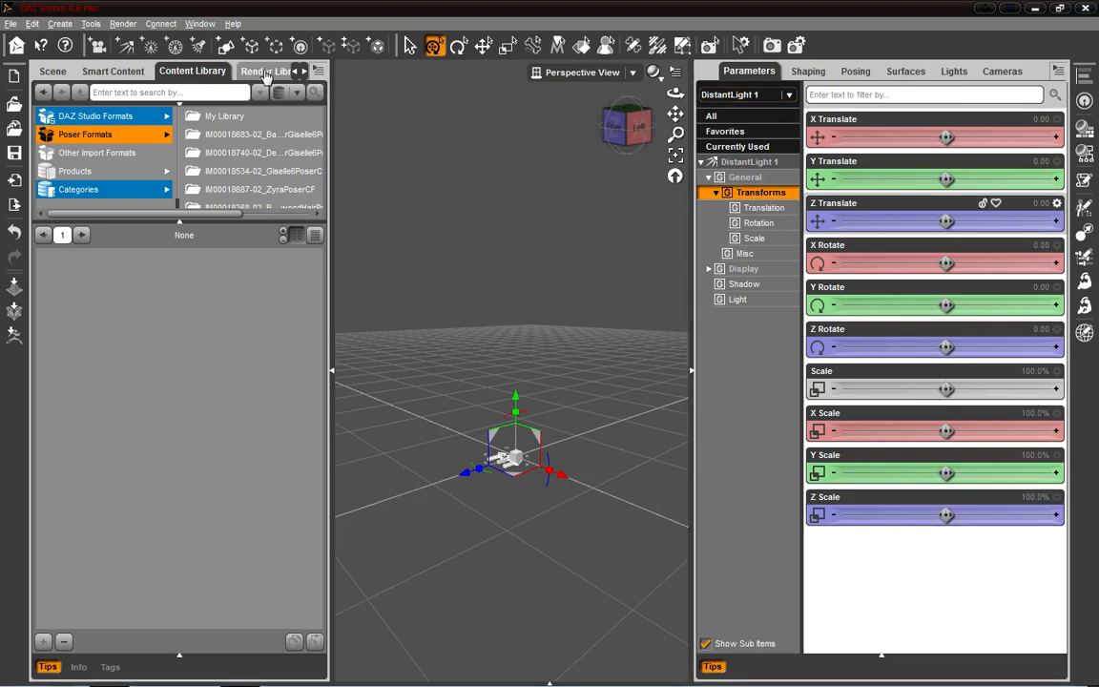
left_click(112, 70)
left_click(82, 151)
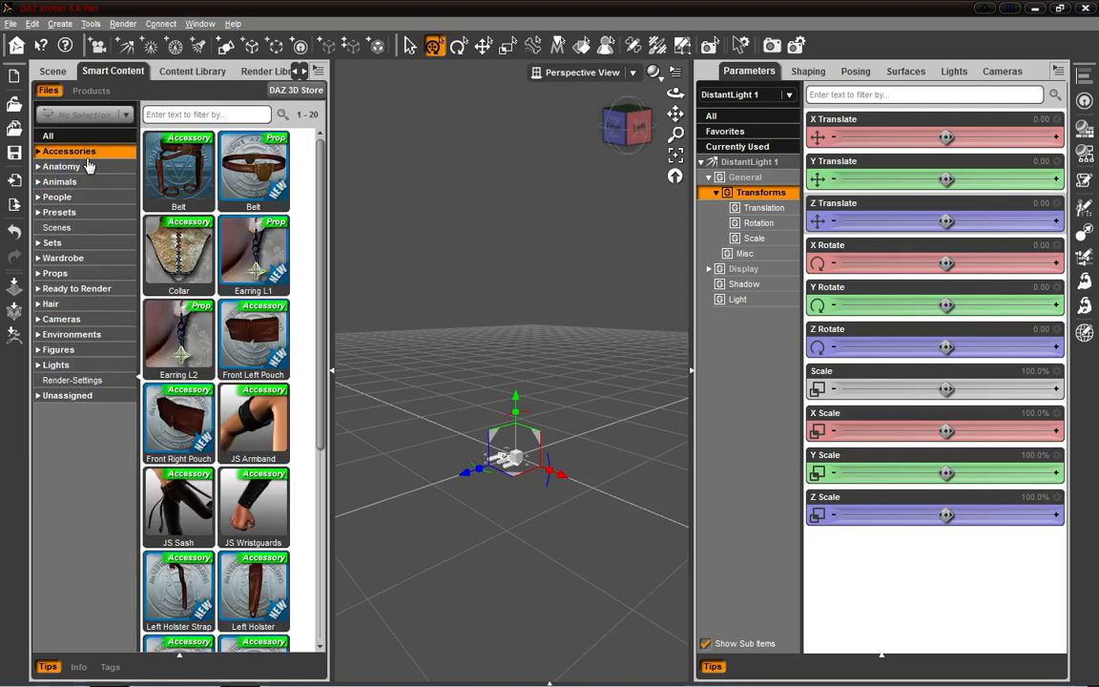
left_click(87, 166)
left_click(84, 181)
left_click(86, 197)
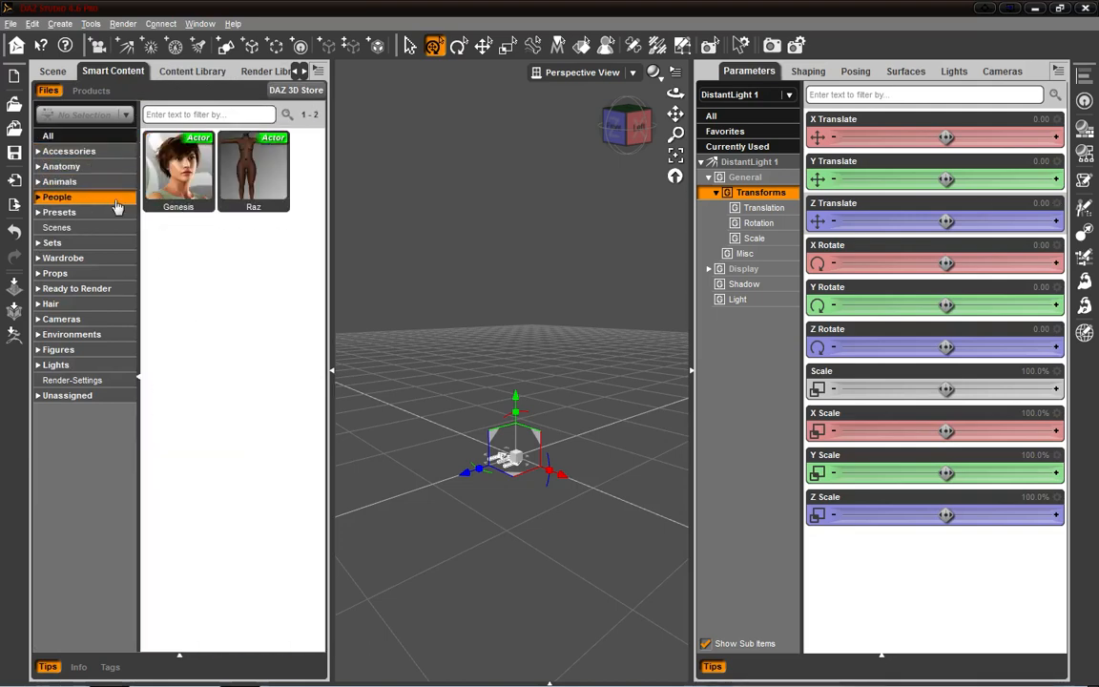
left_click_drag(178, 170, 506, 295)
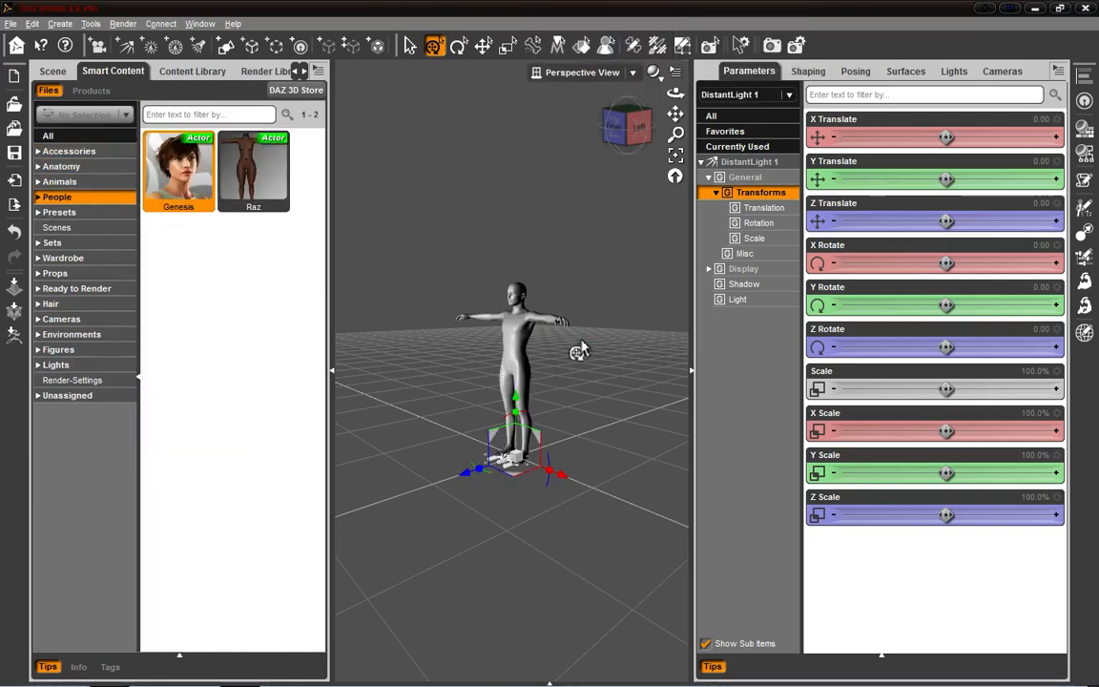
scroll(594, 349, "up", 3)
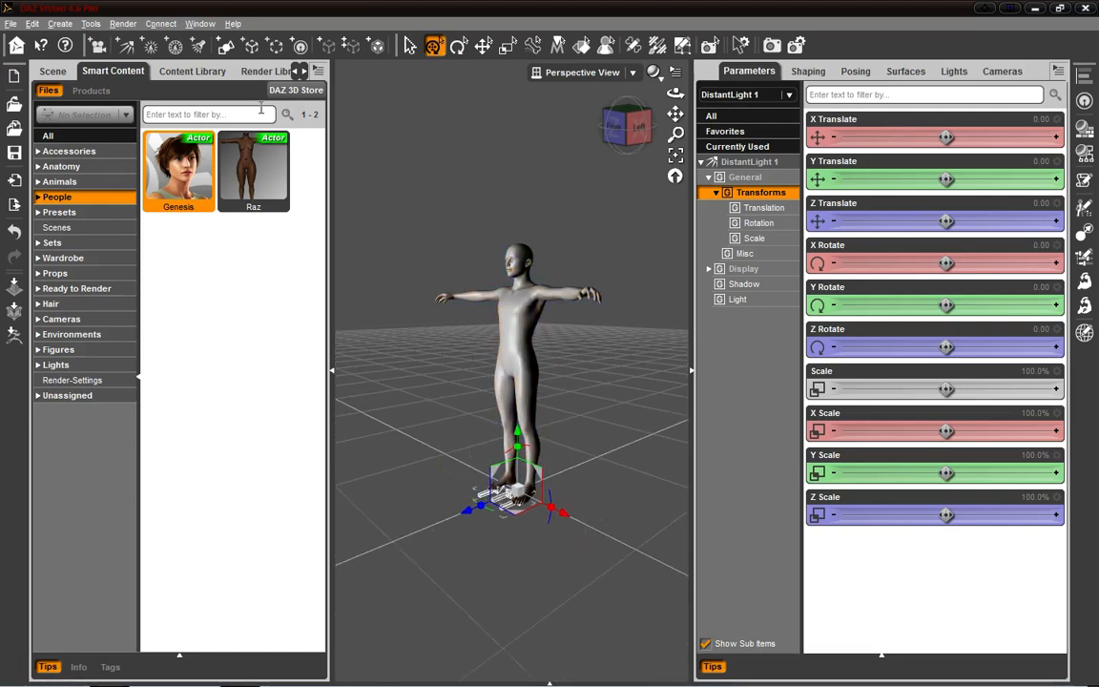
- Turn off the orientation of pane tabs along the top and collapse the Parameters docking area
left_click(160, 24)
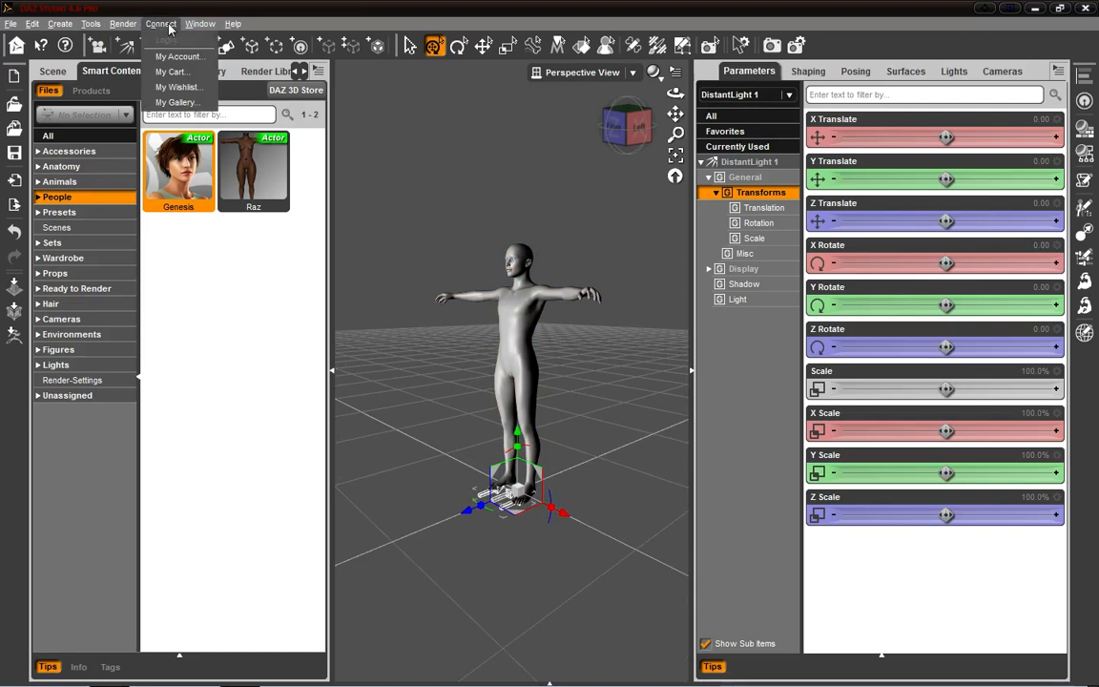
mouse_move(212, 29)
mouse_move(232, 54)
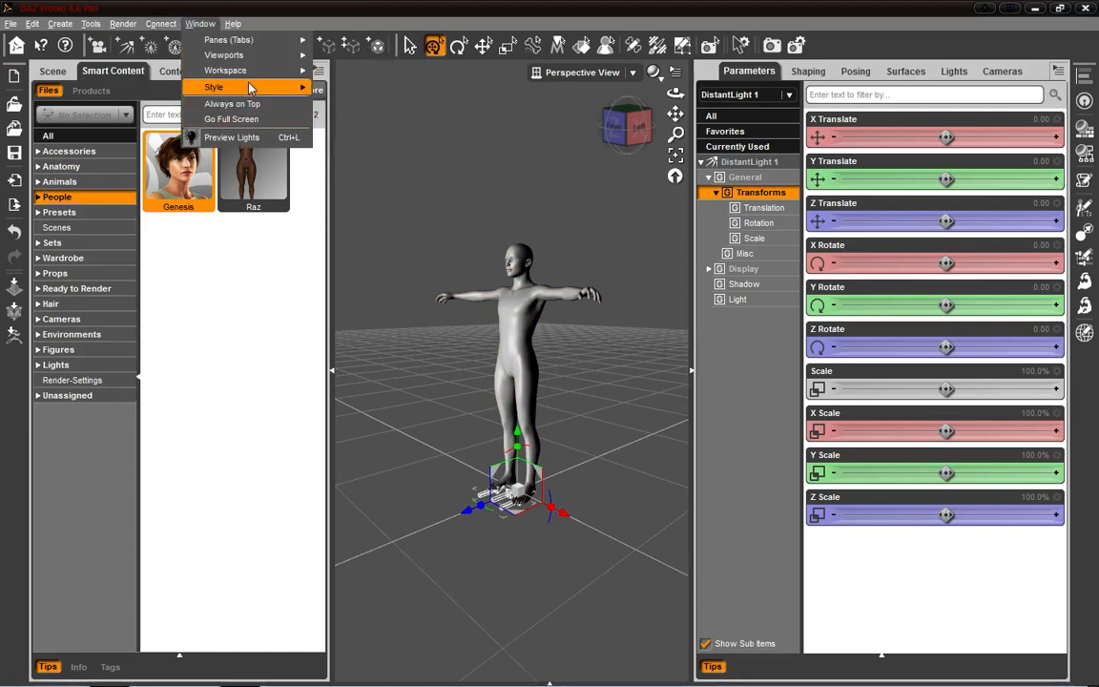
mouse_move(250, 88)
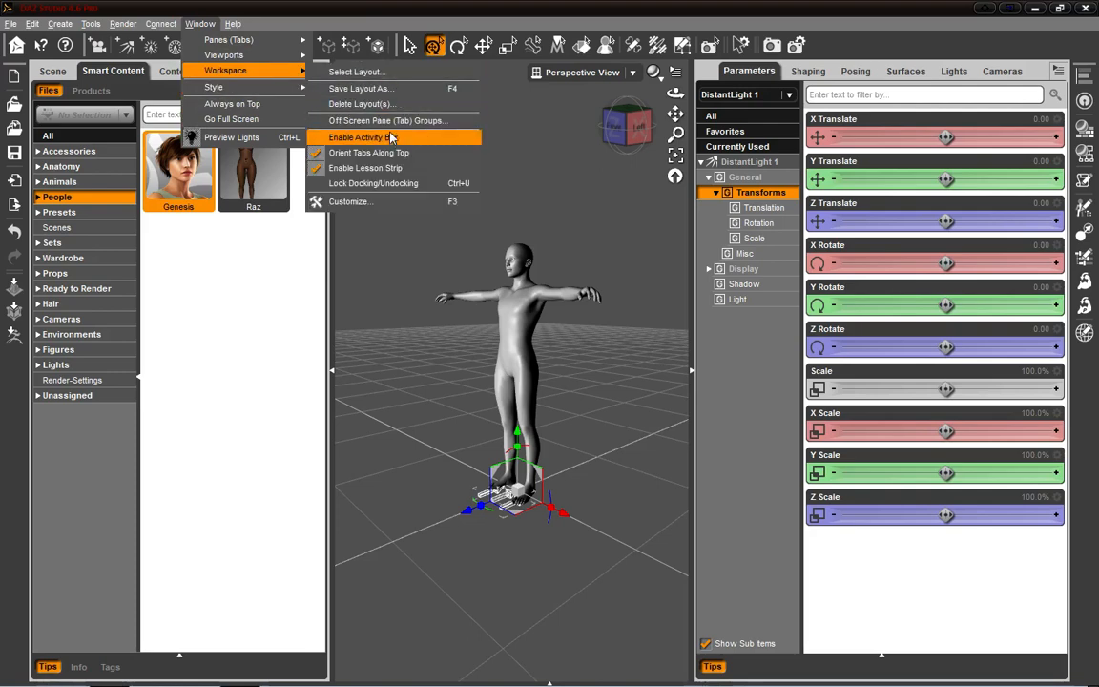
left_click(385, 155)
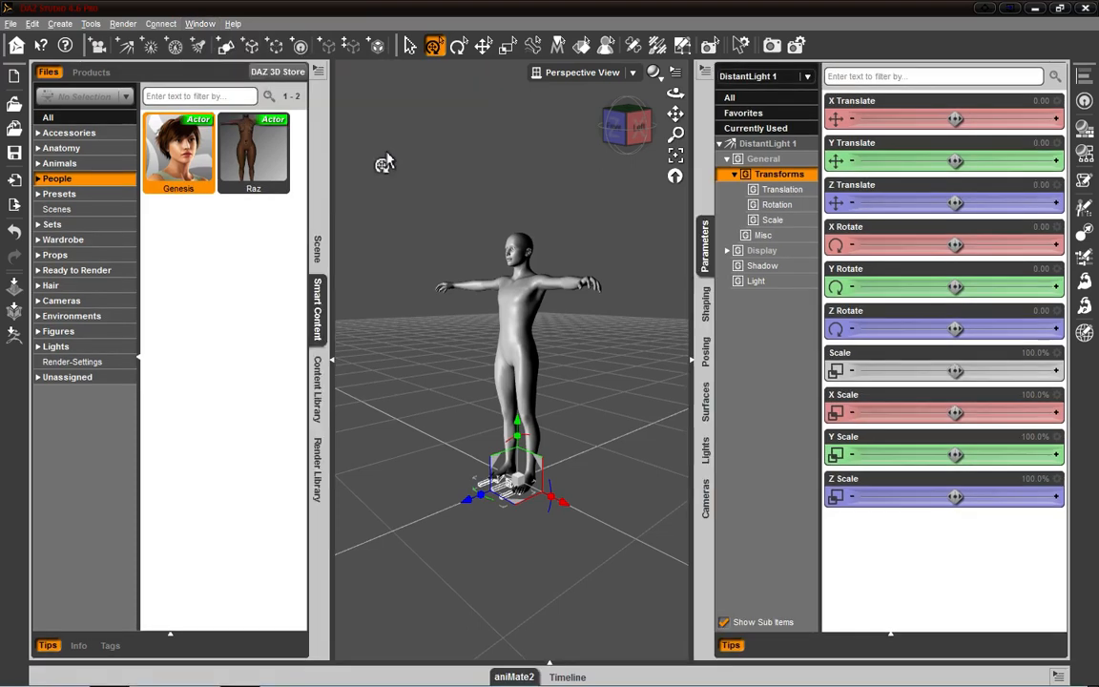
left_click(691, 363)
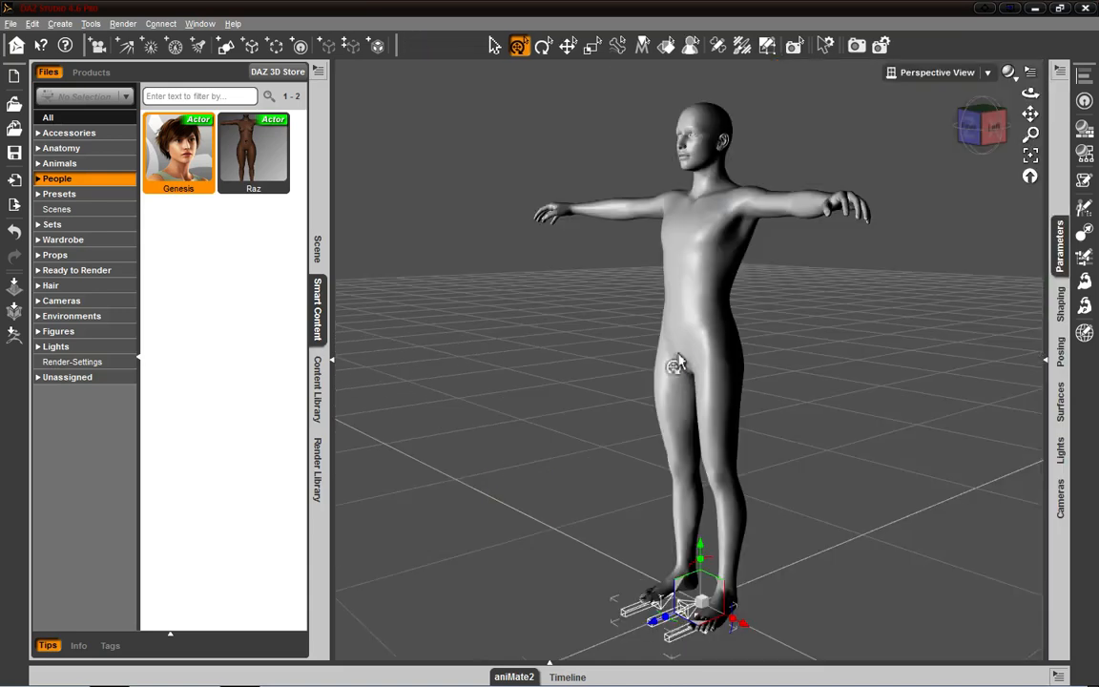
- Collapse and re-expand the Smart Content docking area twice
left_click(333, 365)
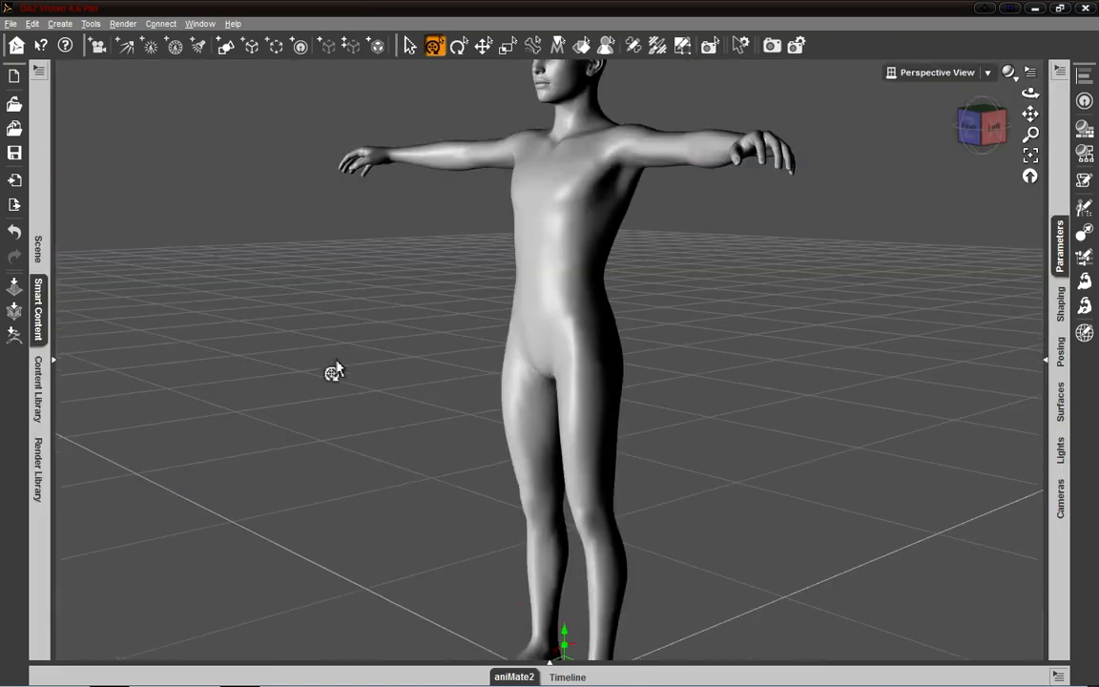
left_click(54, 370)
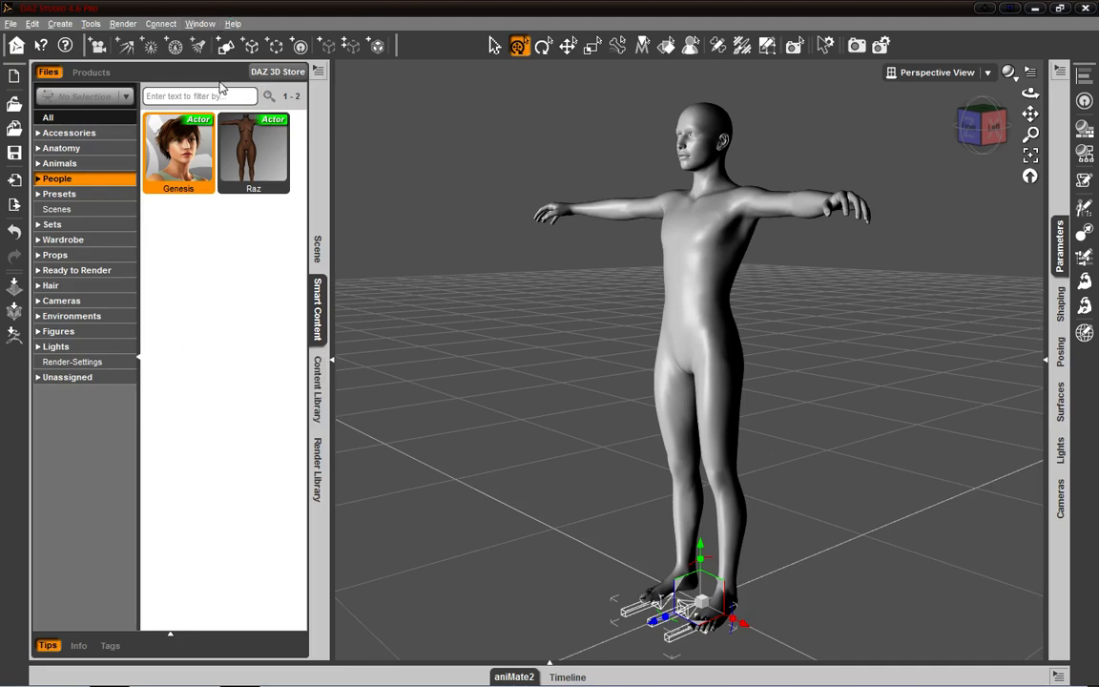
left_click(329, 363)
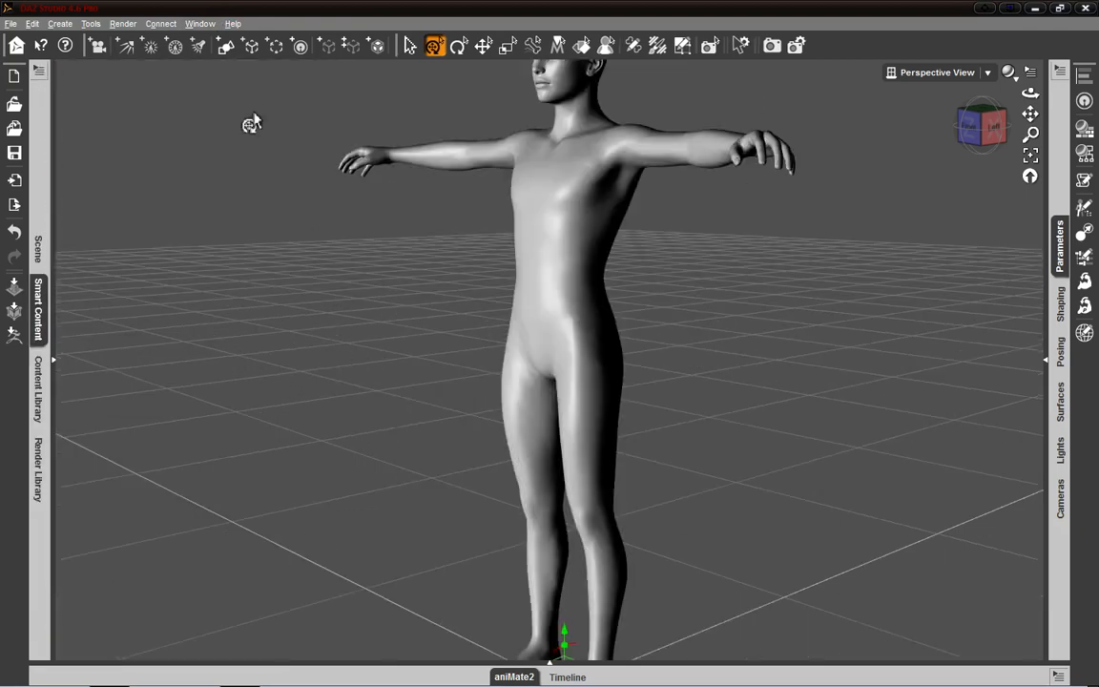
left_click(55, 369)
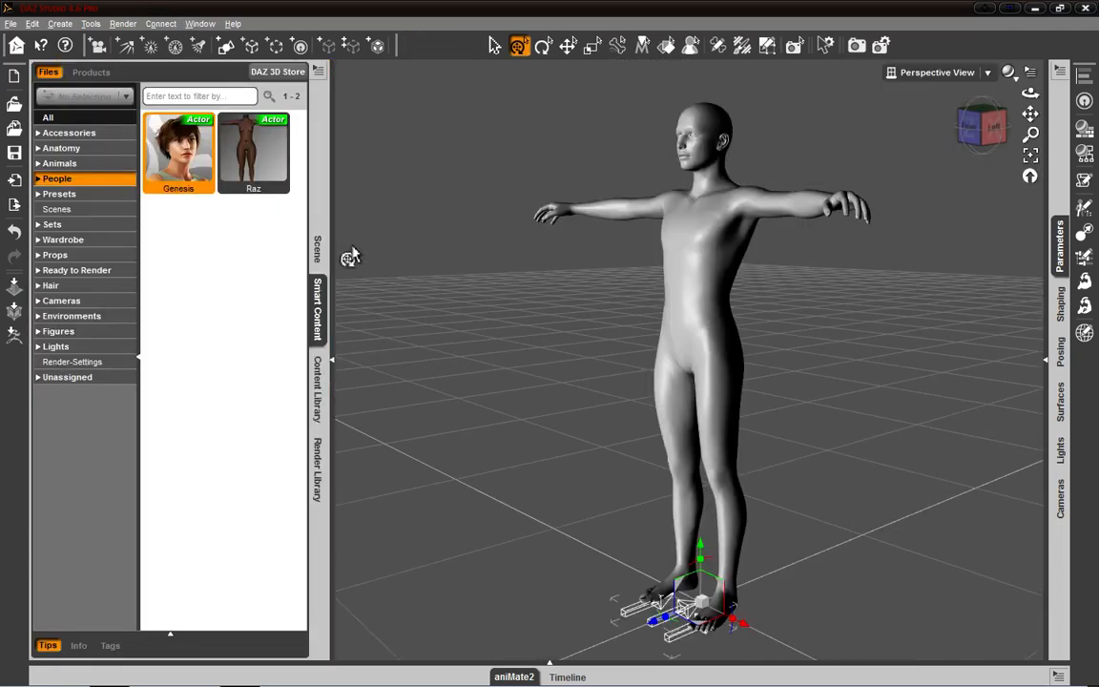
- Collapse the Smart Content docking area, rotate the enlarged perspective view around the Genesis figure, and expand the area again
left_click(331, 362)
left_click_drag(989, 127, 995, 181)
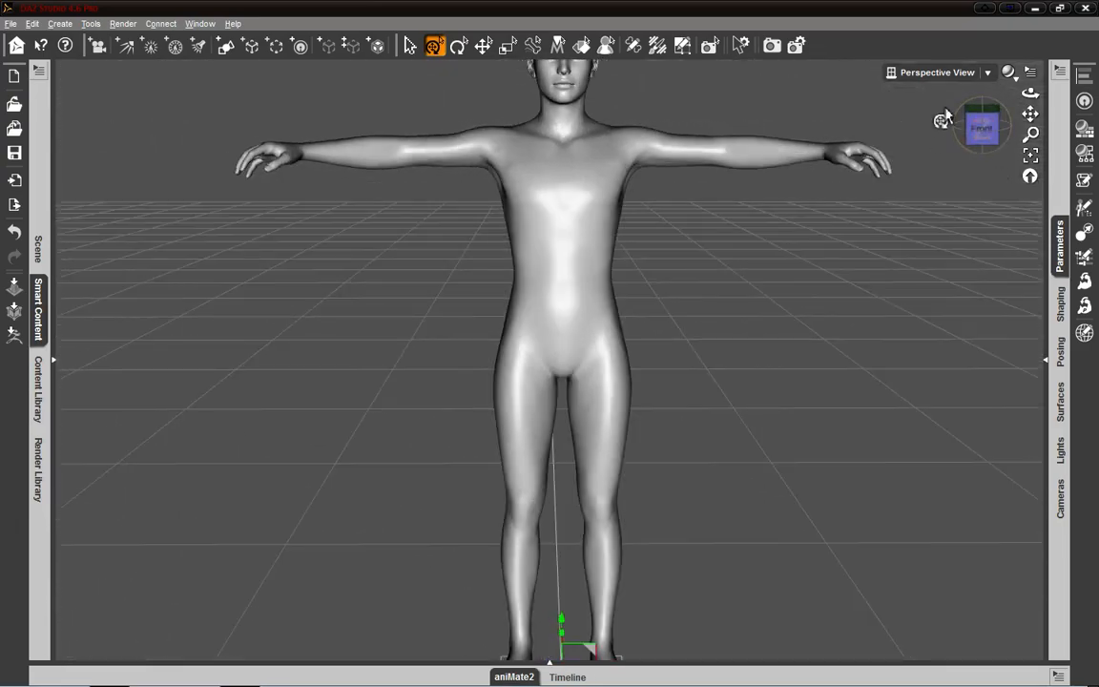
left_click_drag(980, 135, 1084, 346)
left_click(984, 143)
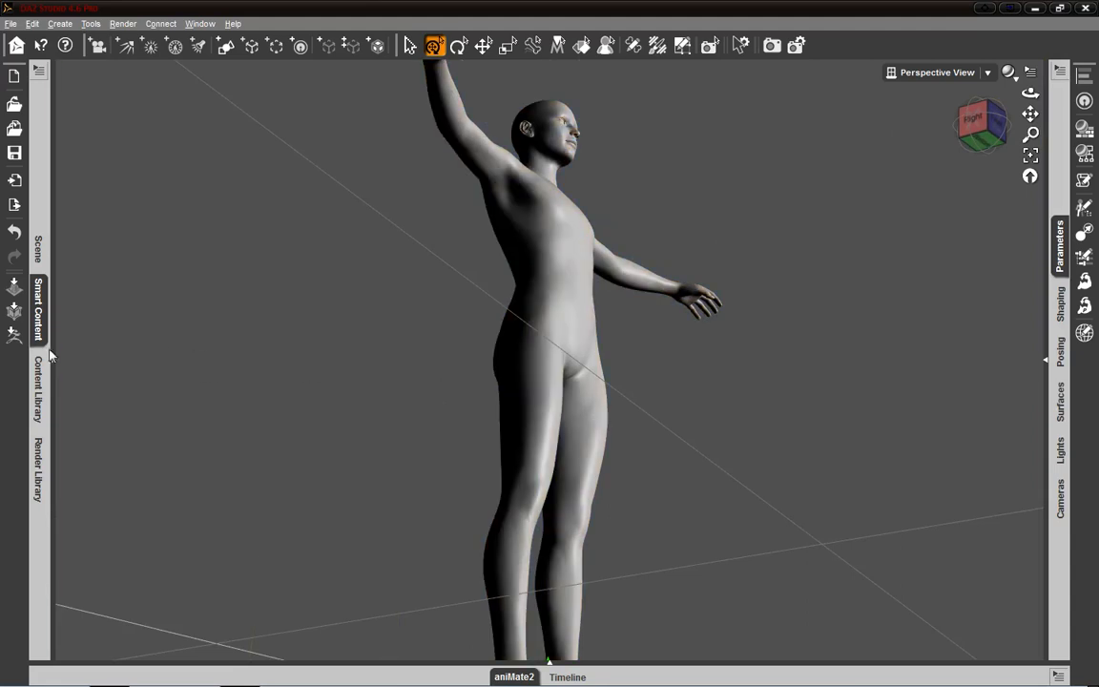
left_click(49, 355)
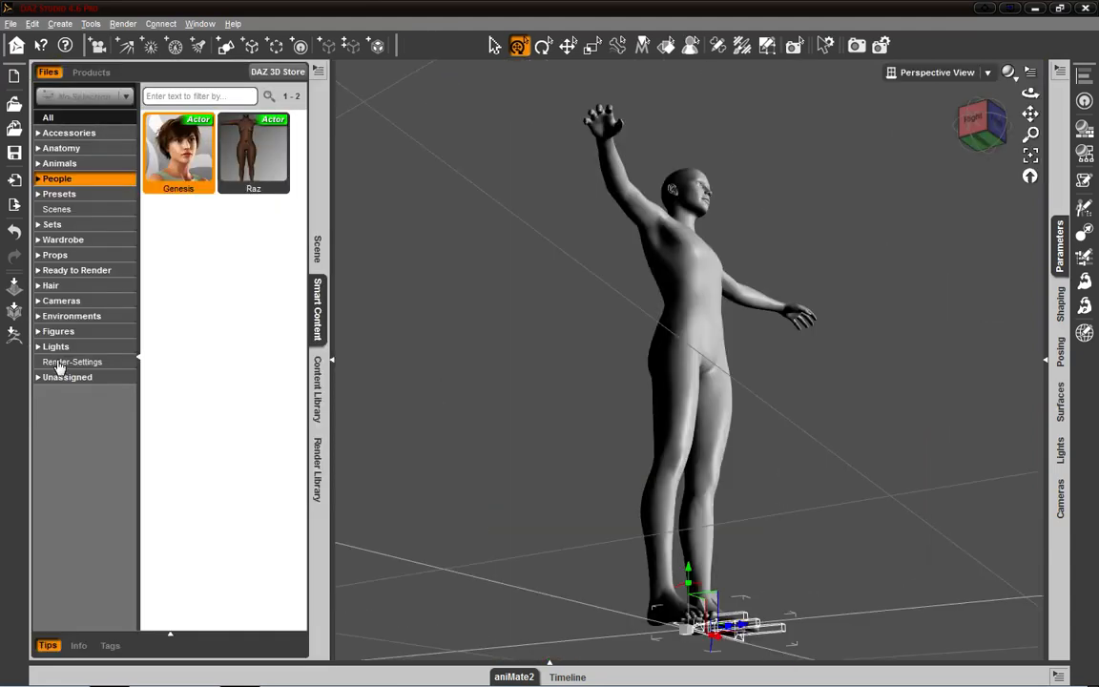
- Expand and narrow the Parameters docking area, clear the scene selection, and collapse the area again
left_click(1049, 363)
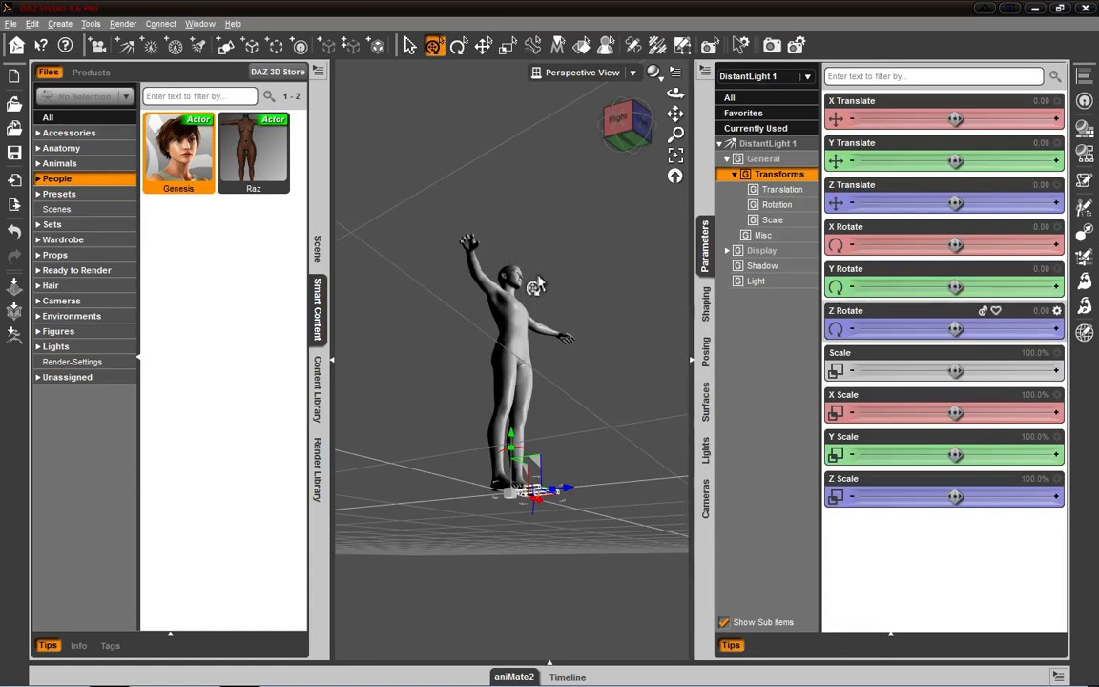
left_click_drag(609, 133, 616, 148)
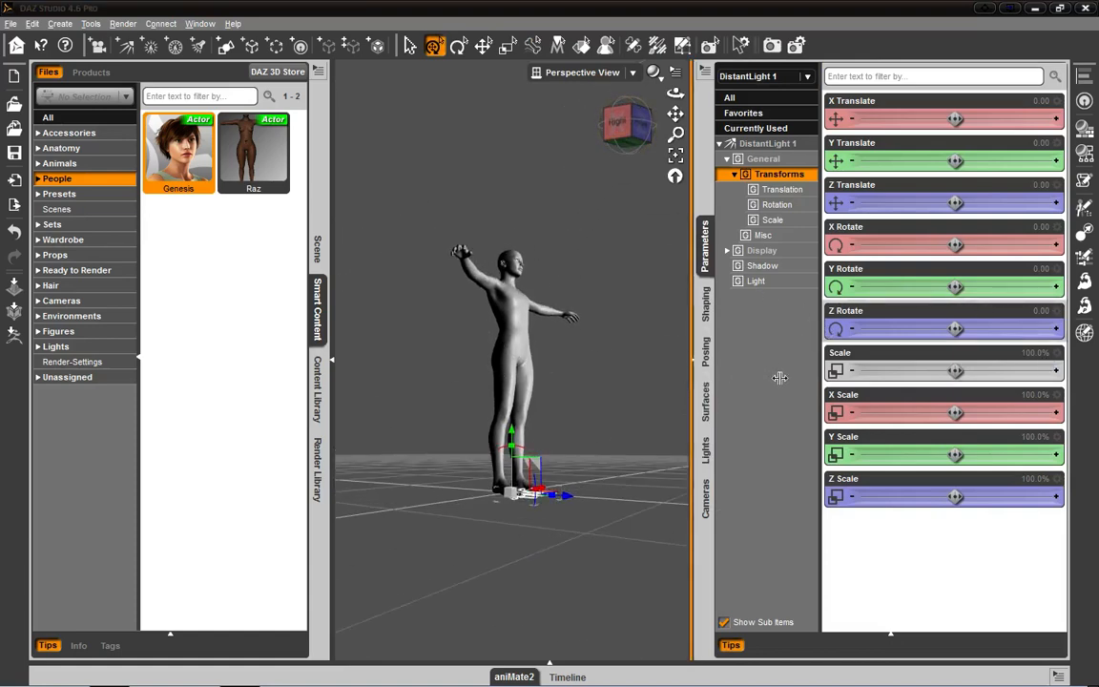
left_click_drag(780, 378, 782, 386)
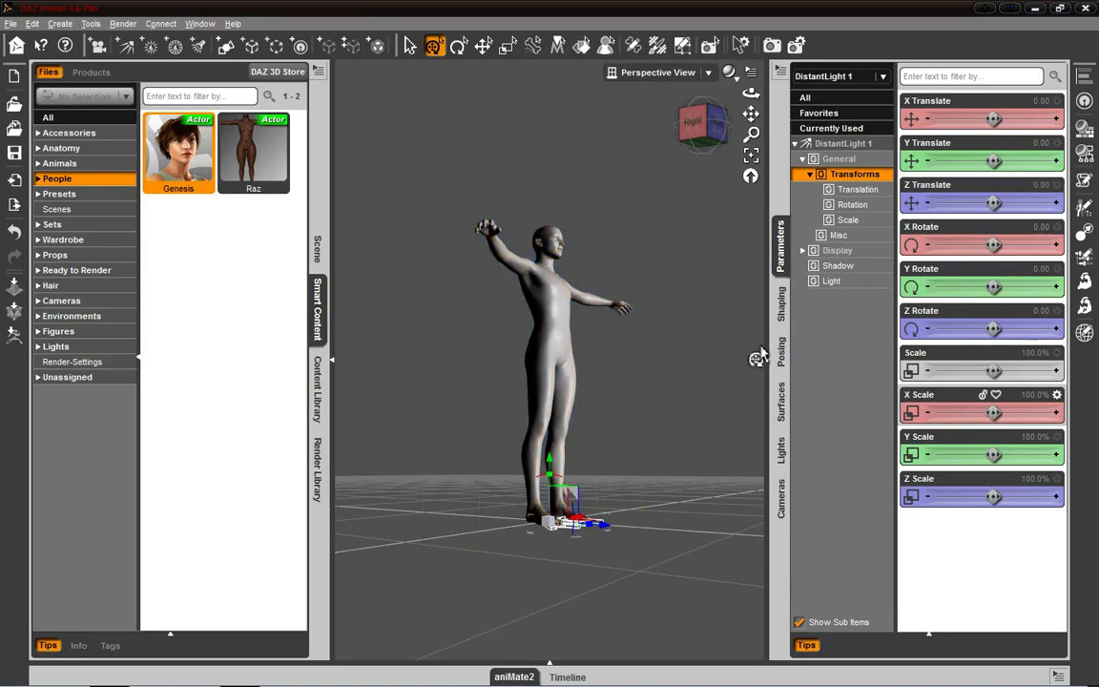
left_click(695, 323)
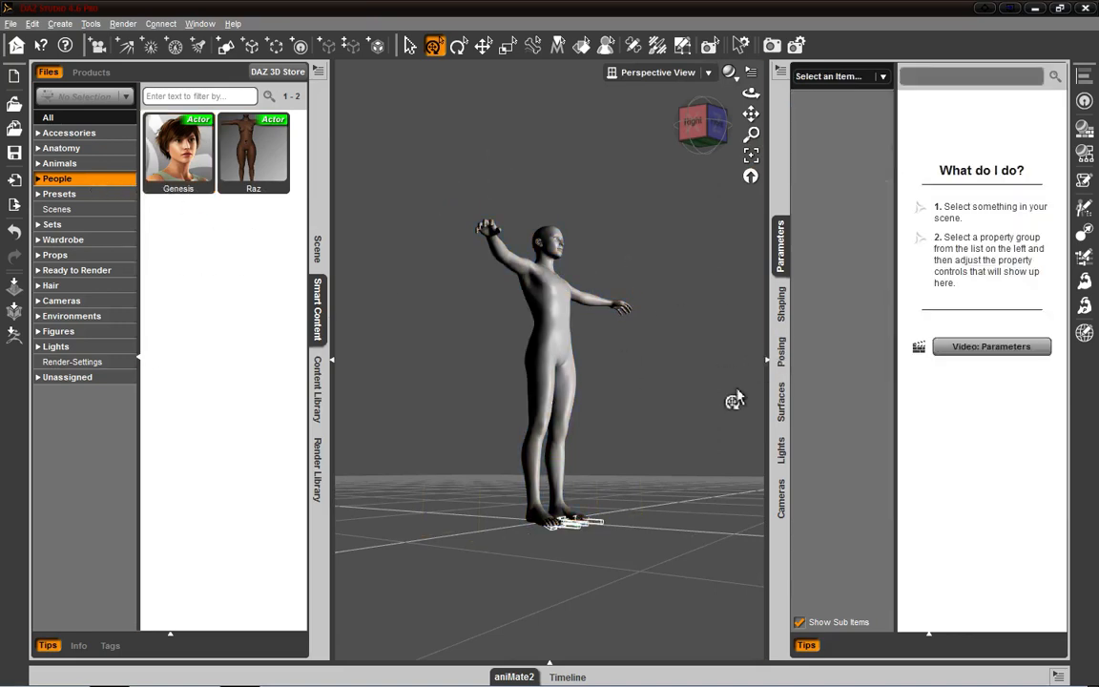
left_click(766, 361)
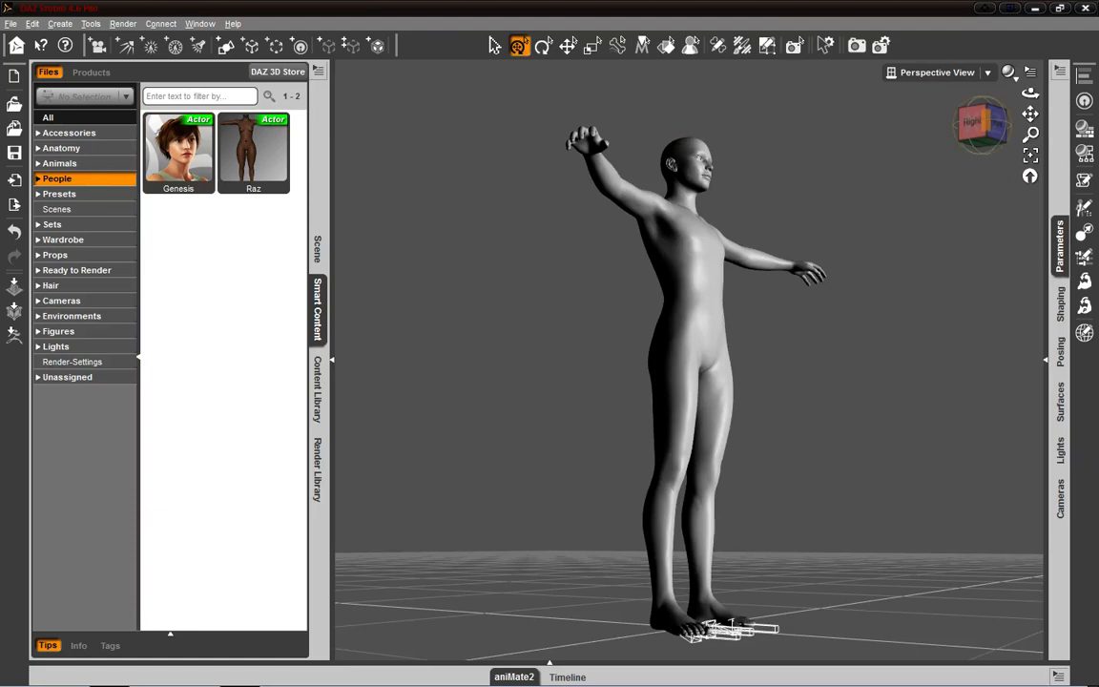
- Select the Genesis figure and add the JS Sash from Smart Content's Accessories category to it
left_click(64, 137)
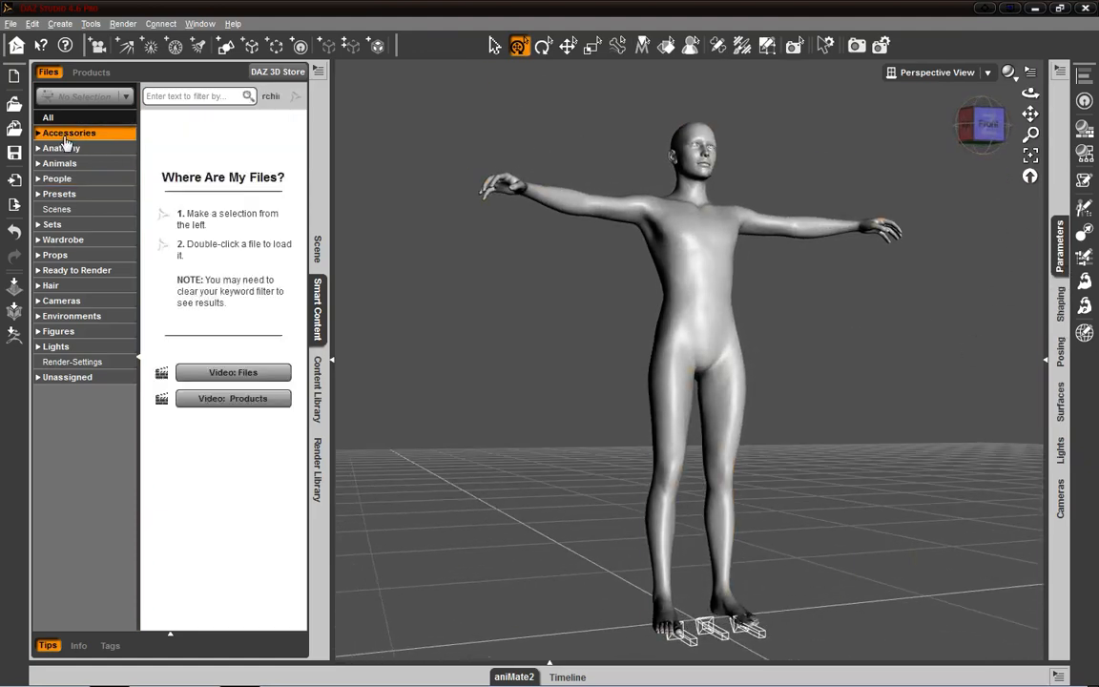
left_click_drag(258, 189, 616, 256)
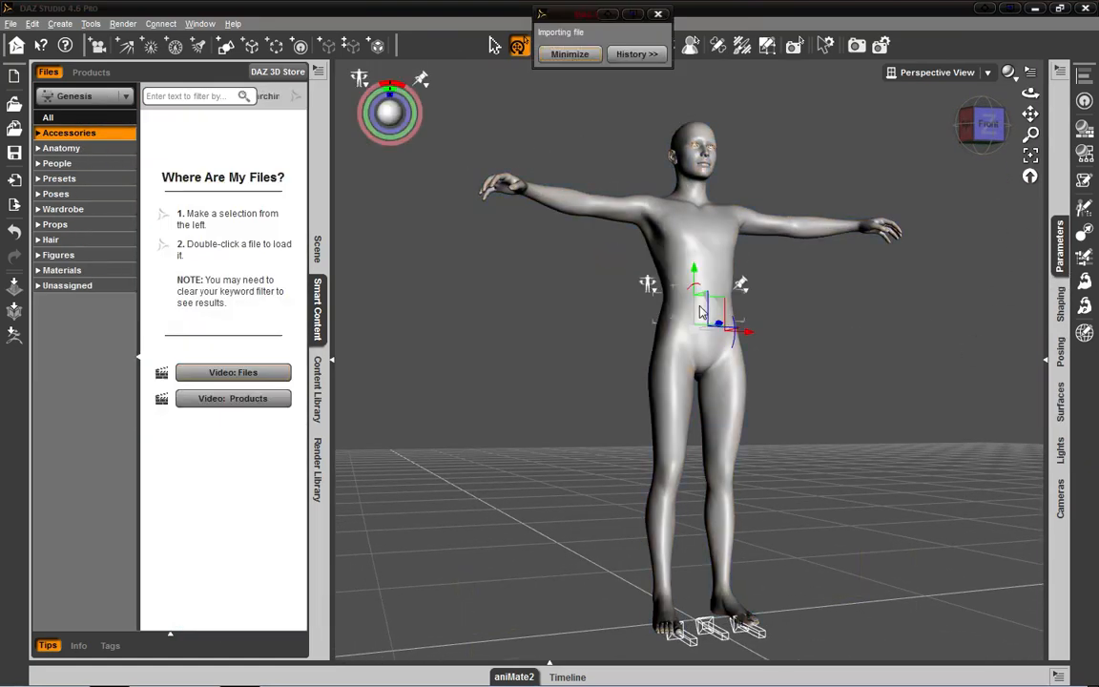
left_click_drag(170, 289, 712, 400)
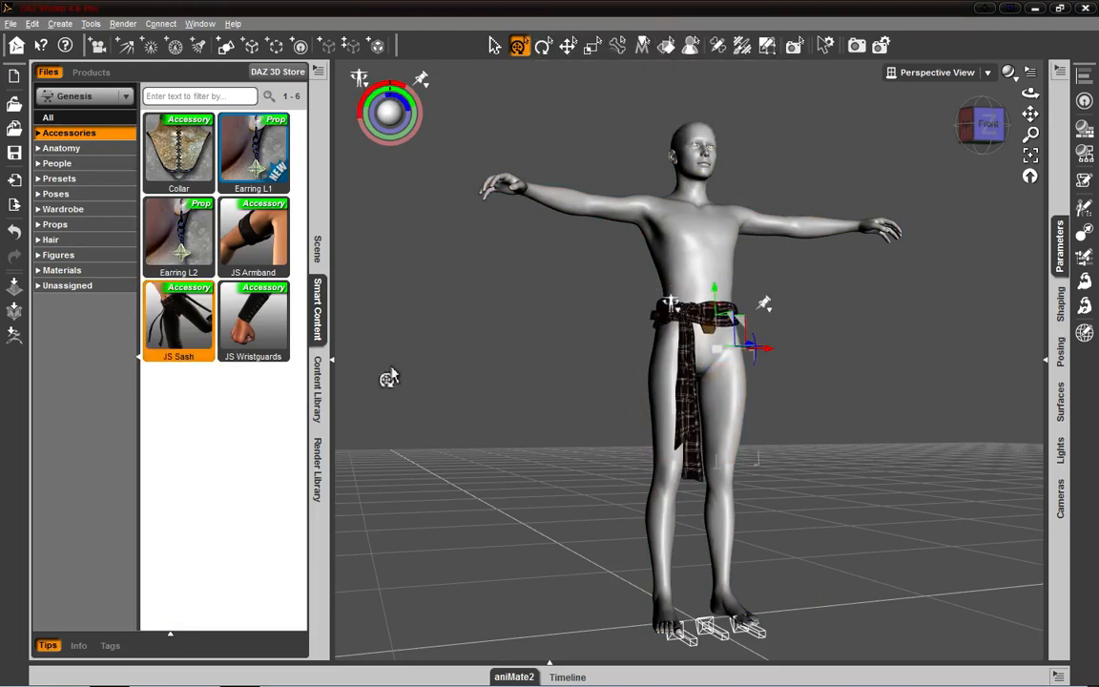
- Browse the Anatomy and Presets categories in Smart Content and add the Jacket from Wardrobe to the Genesis figure
left_click(69, 151)
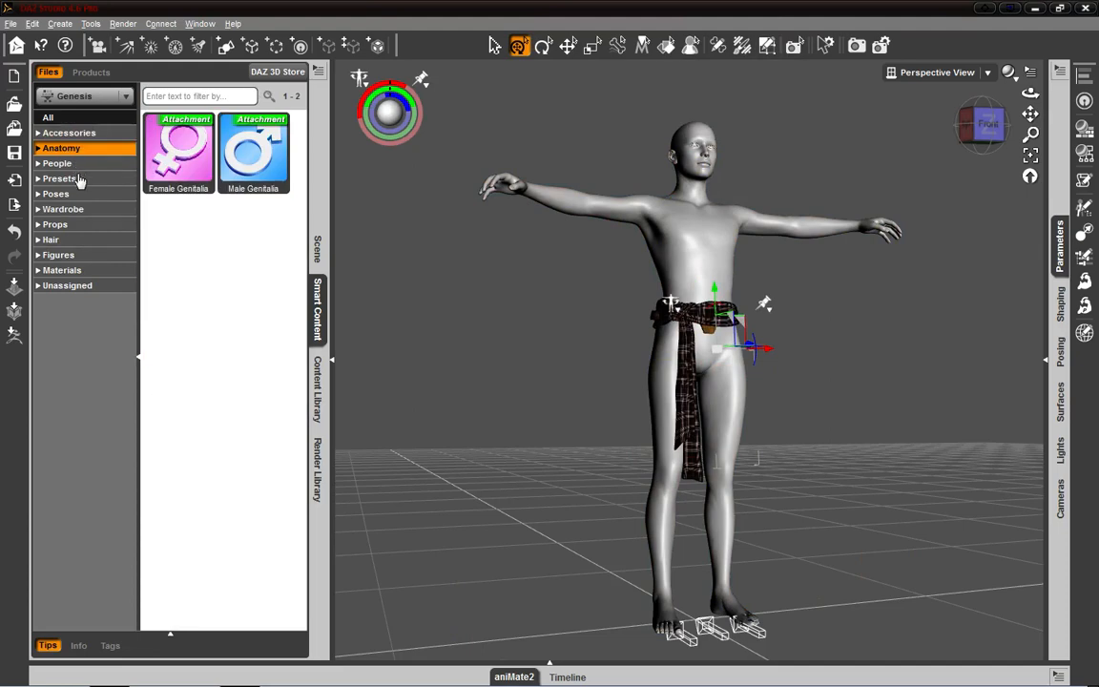
left_click(76, 178)
left_click(79, 211)
left_click_drag(280, 269, 632, 236)
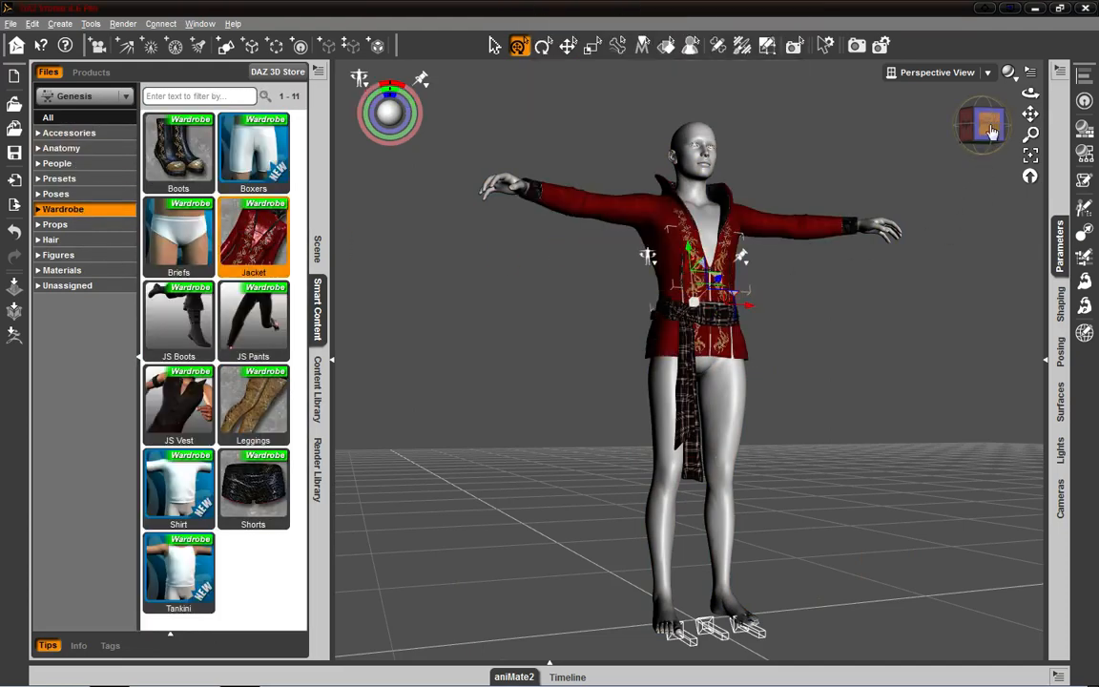
- Rotate the perspective view to the front of the dressed figure and activate the Node Selection tool
left_click_drag(990, 130, 744, 152)
left_click(495, 45)
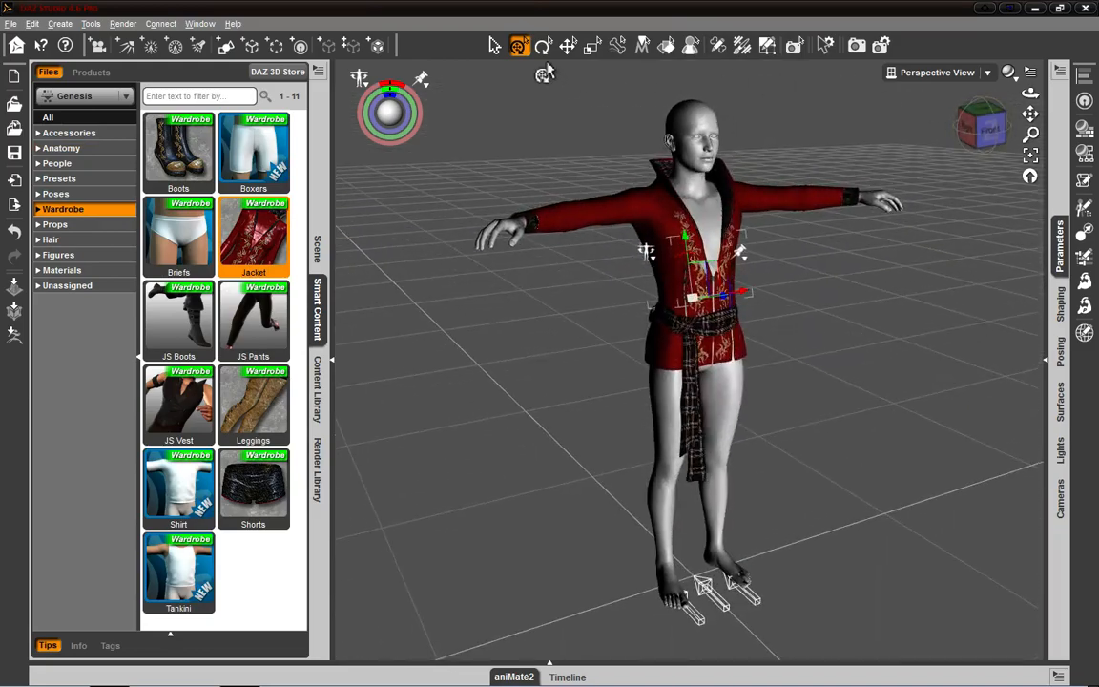
left_click(997, 135)
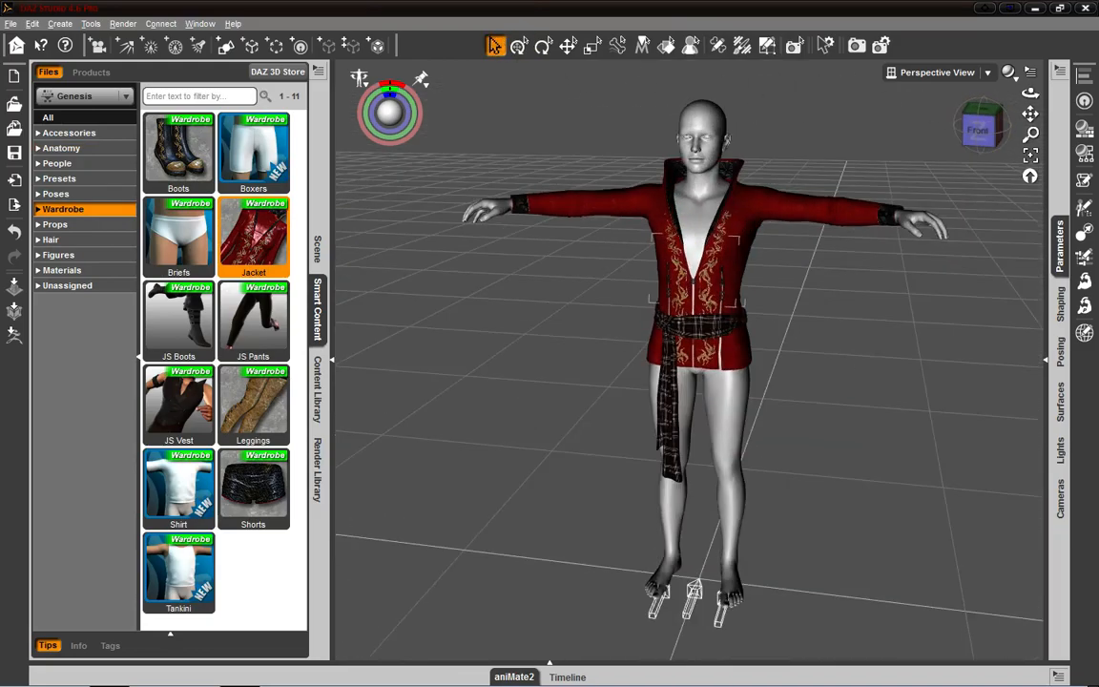
- Open the Content Library and toggle its folder list and search filter options between hidden and shown
left_click(321, 395)
left_click(318, 308)
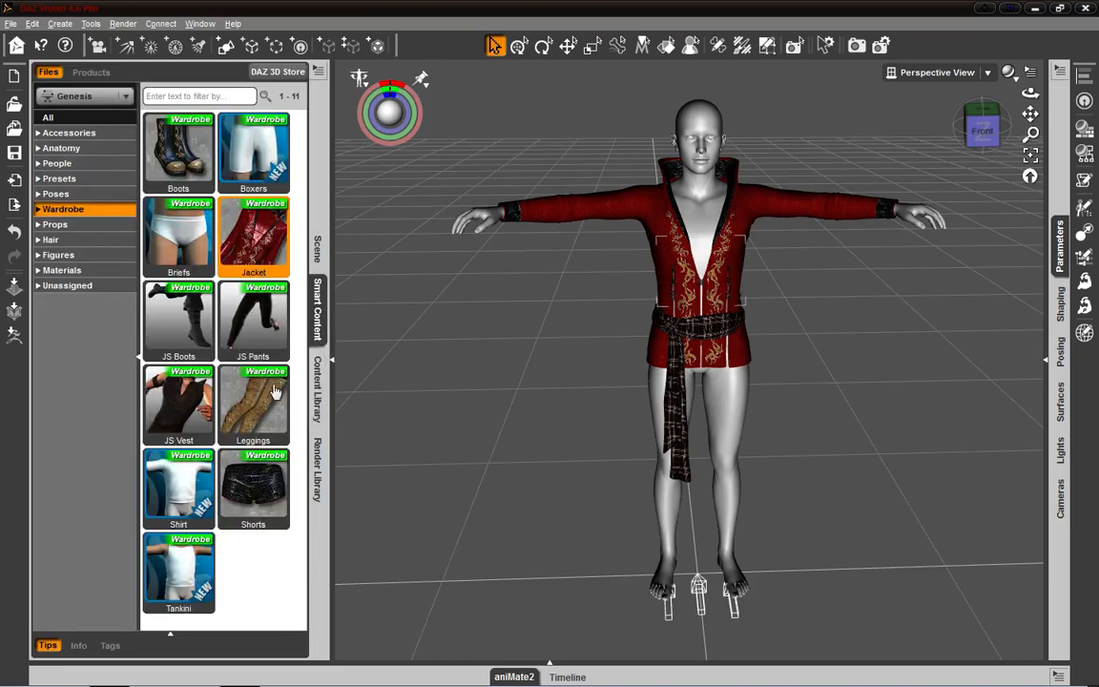
left_click(318, 391)
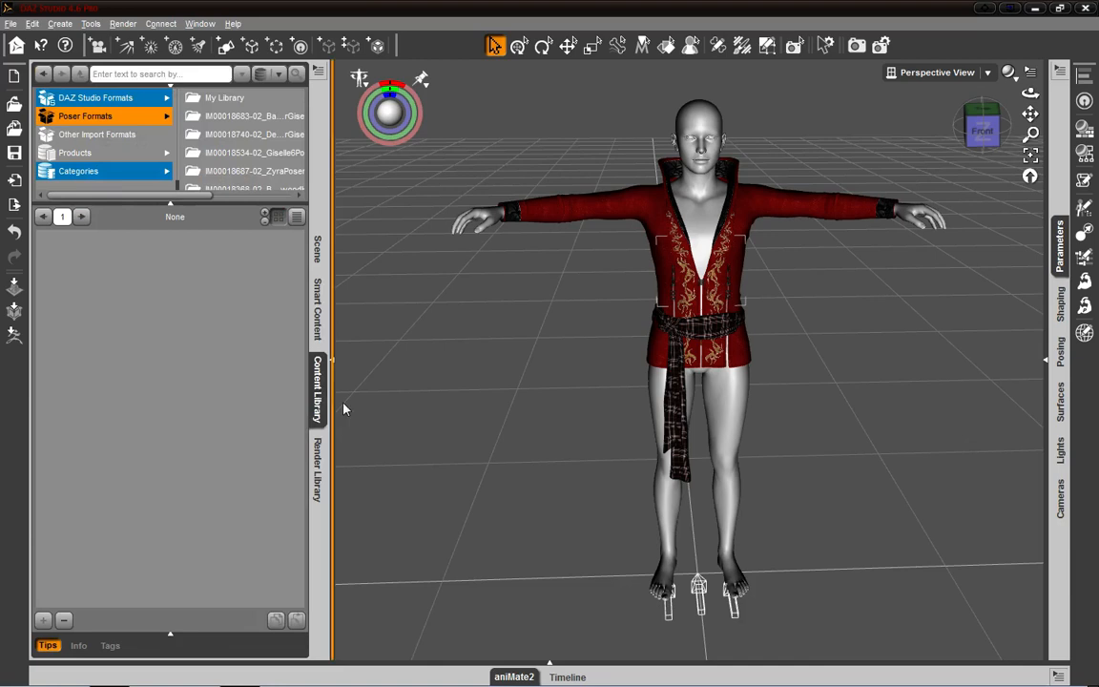
left_click(170, 204)
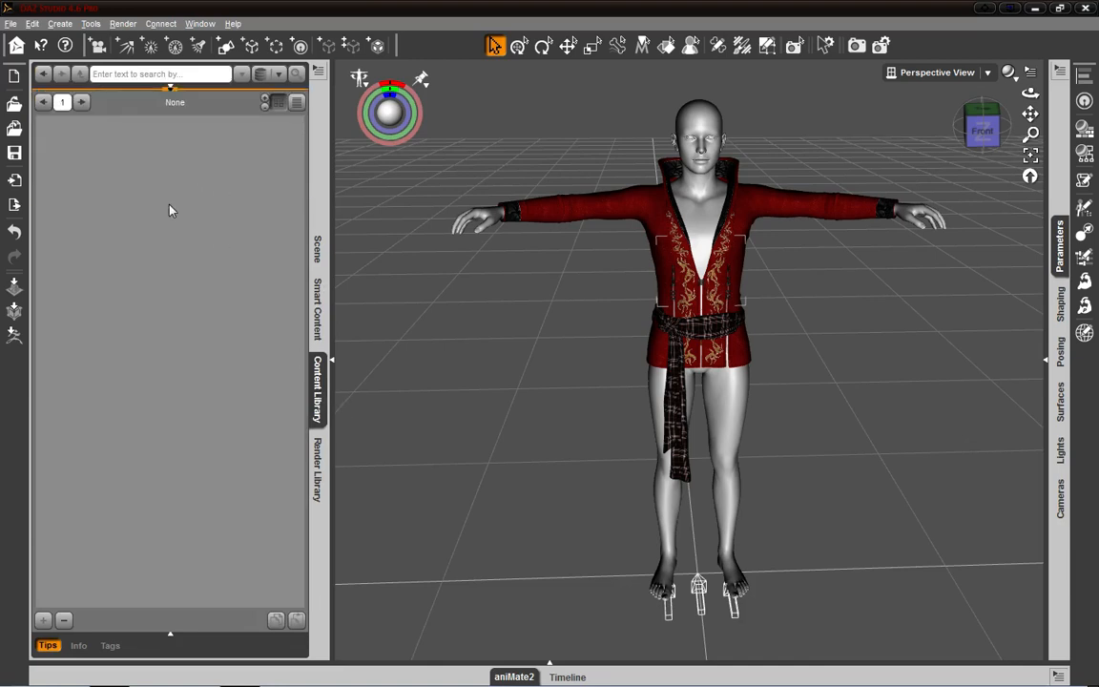
left_click(170, 86)
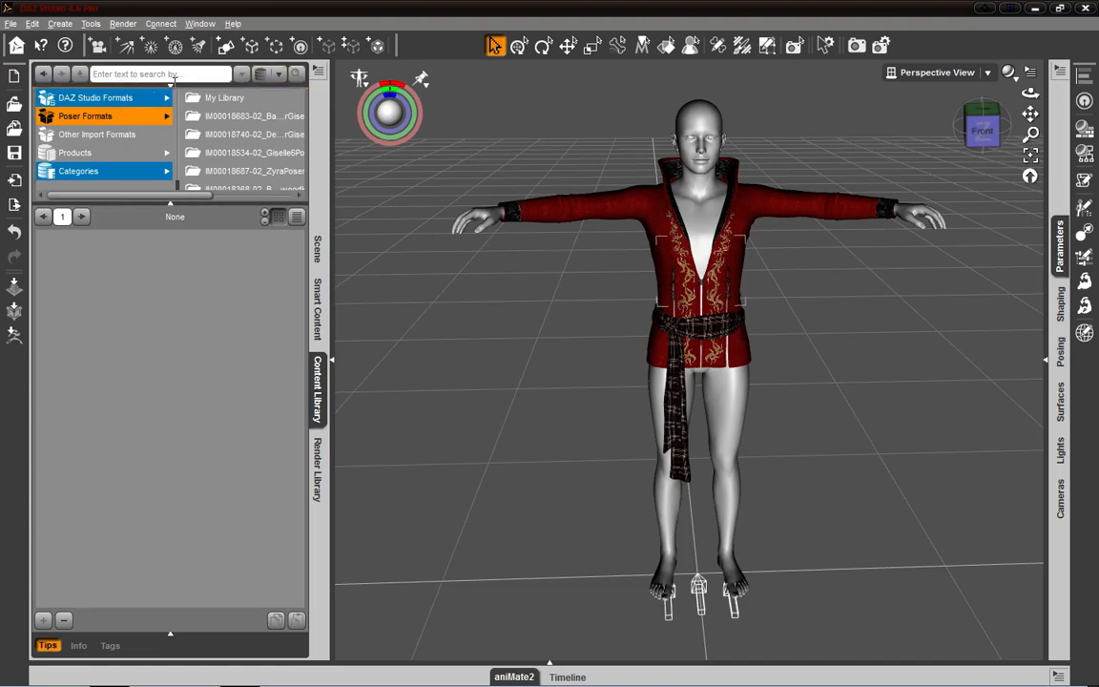
left_click(170, 85)
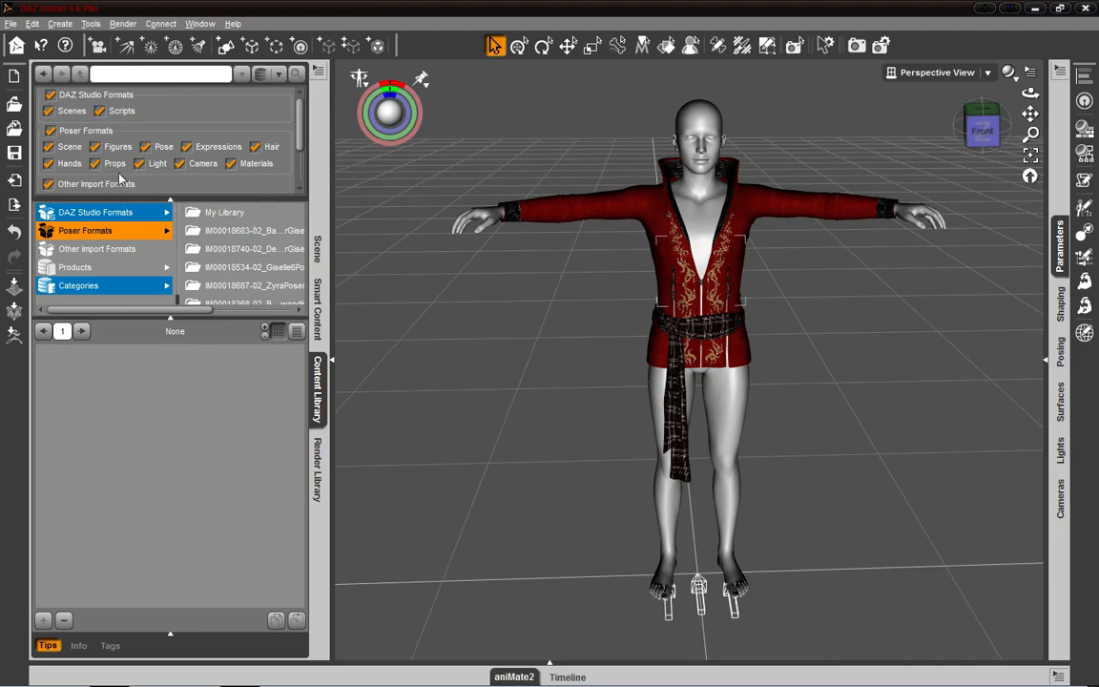
left_click(170, 199)
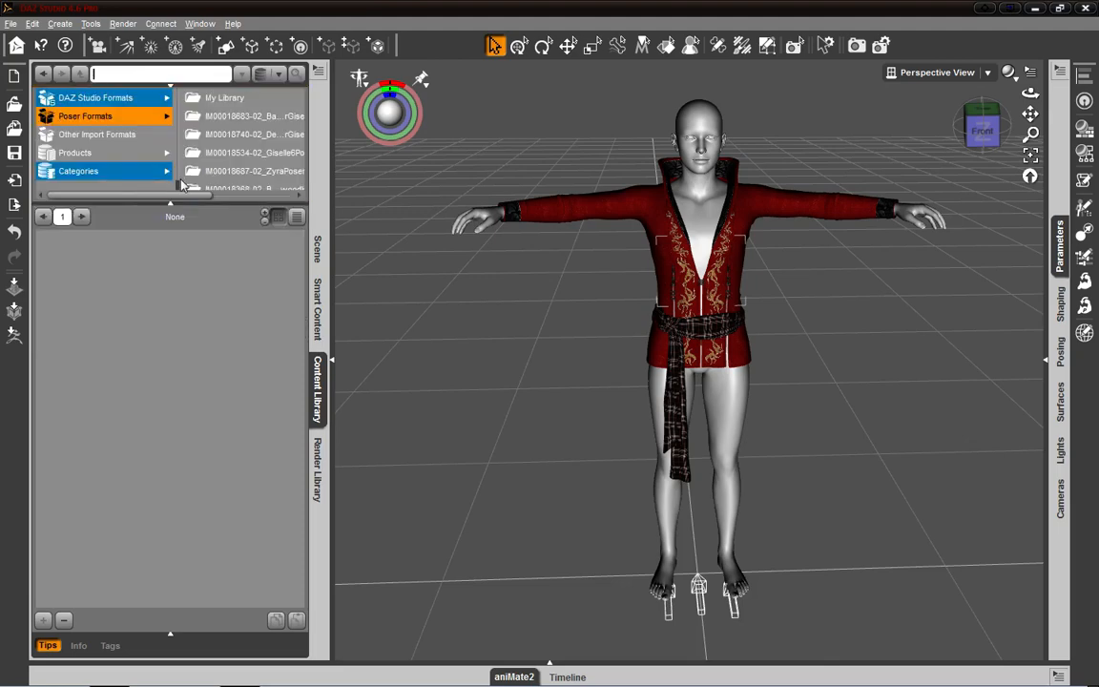
left_click(230, 73)
left_click_drag(194, 203, 195, 366)
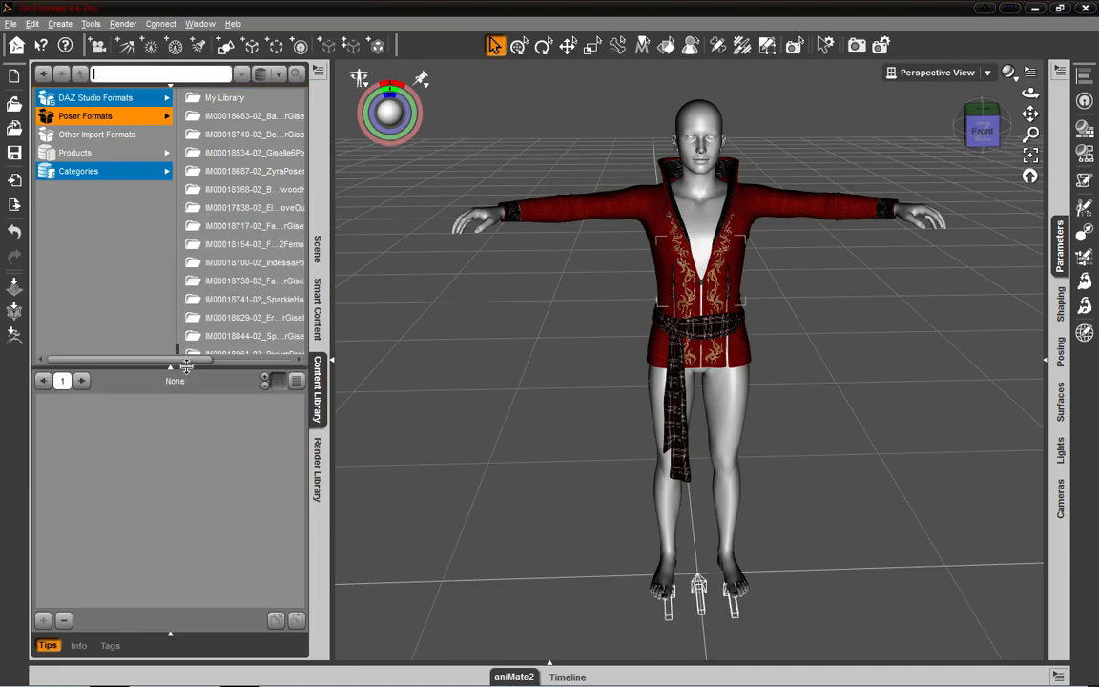
left_click_drag(213, 193, 213, 197)
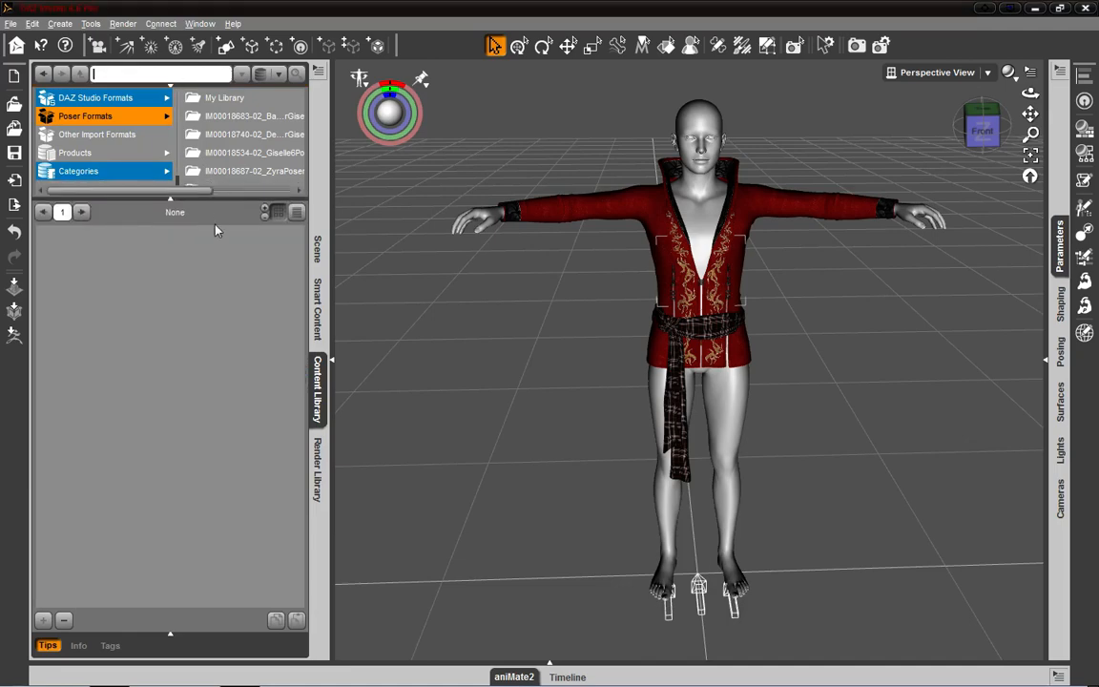
left_click(205, 135)
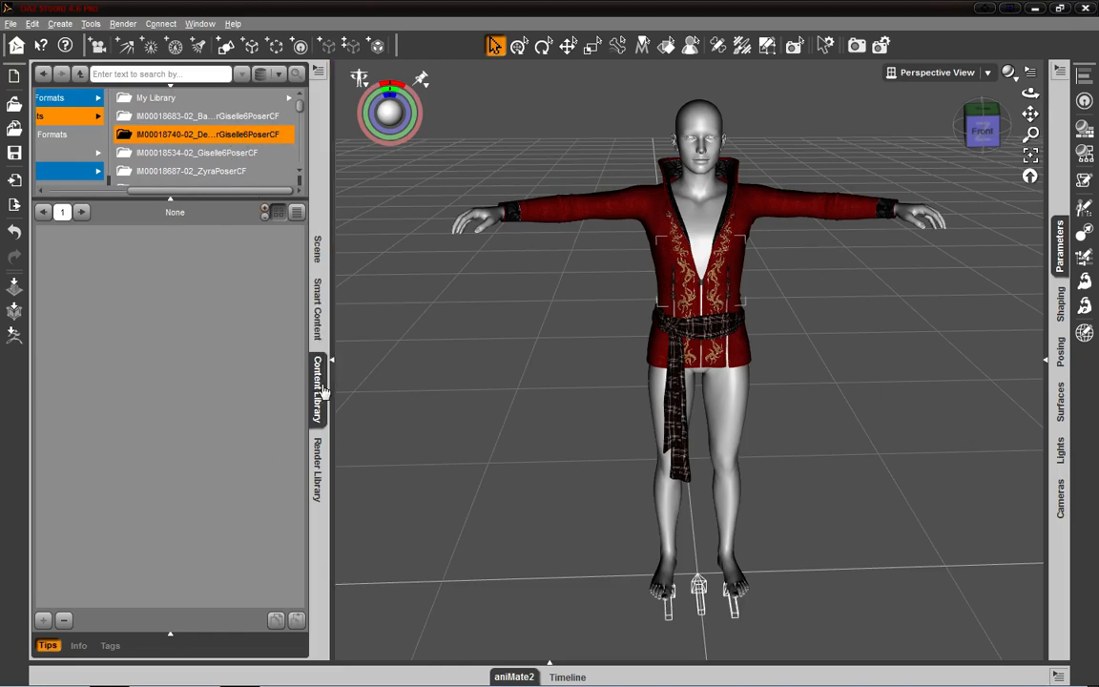
- Switch back and forth between the Smart Content and Content Library panes to compare them
left_click(323, 317)
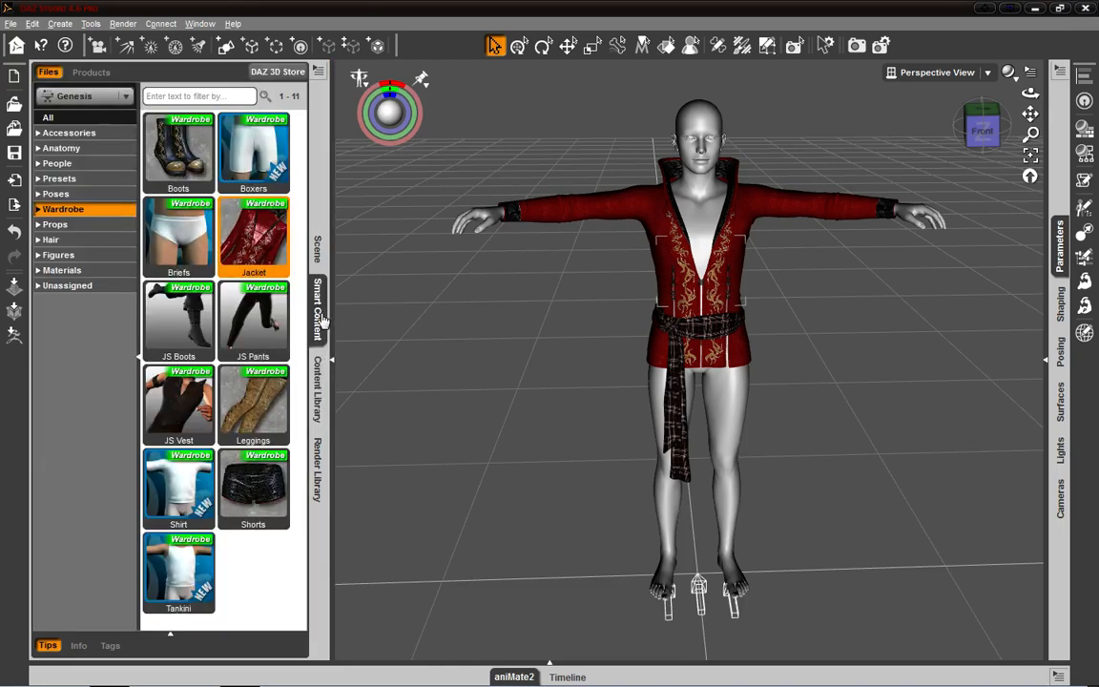
left_click(322, 410)
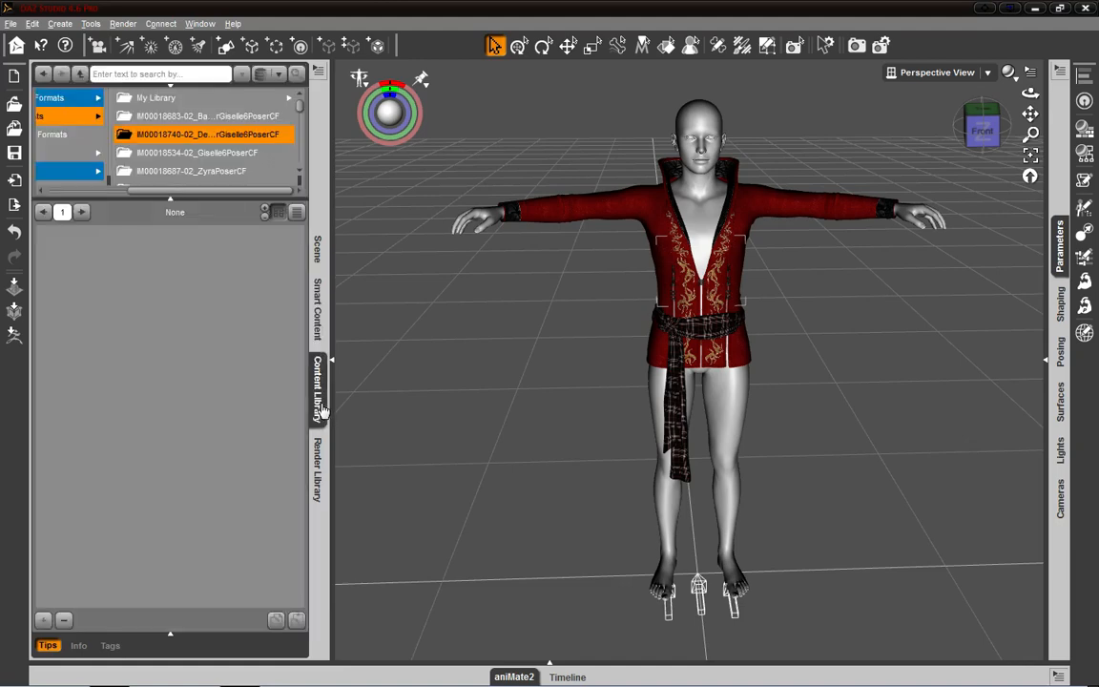
left_click(320, 329)
left_click(314, 389)
- Open the Scene pane and expand the Parameters docking area beside the perspective view
left_click(318, 250)
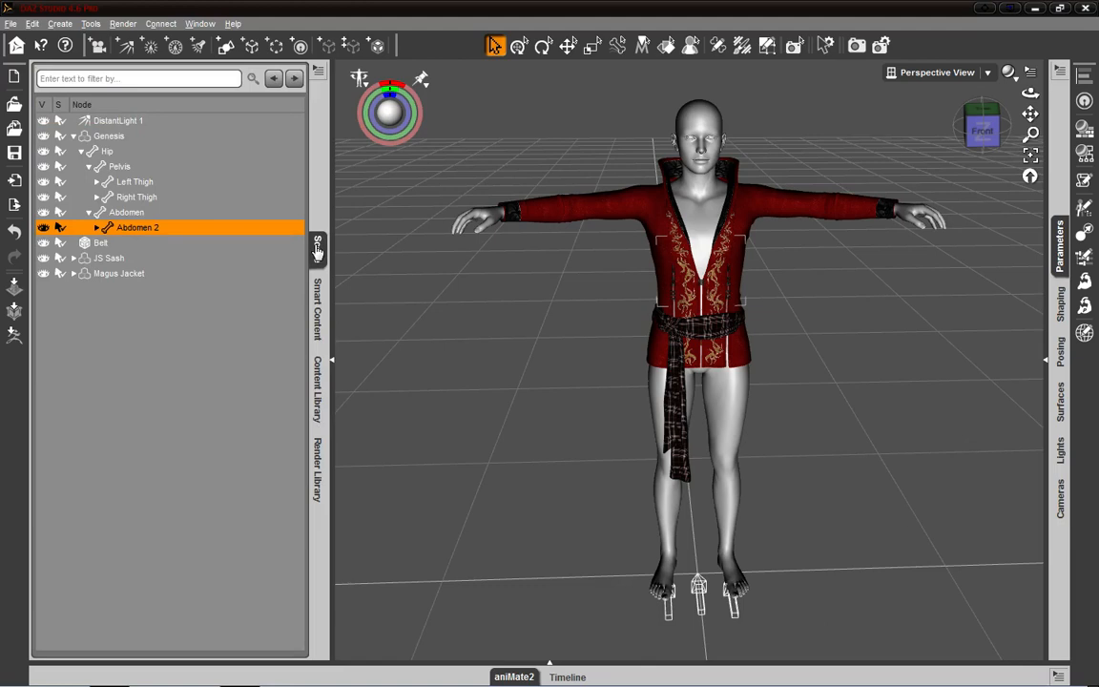
left_click(1046, 360)
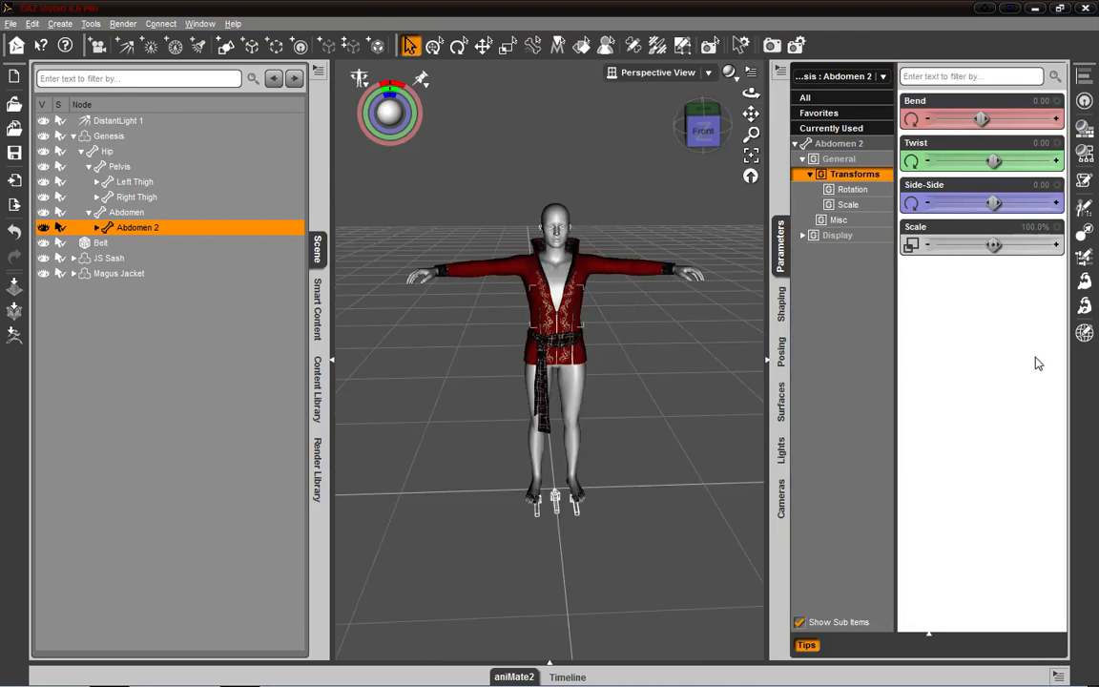
left_click_drag(703, 130, 738, 160)
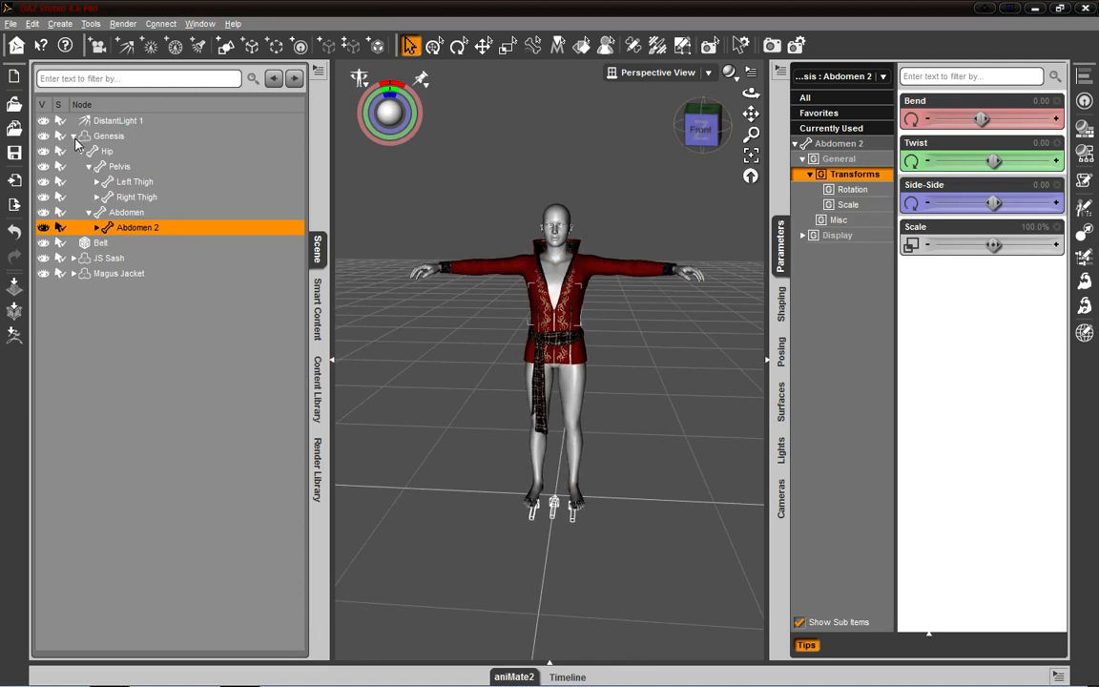
- Collapse the Genesis hierarchy in the Scene pane and toggle the visibility of the JS Sash and Magus Jacket
left_click(74, 136)
left_click(44, 167)
left_click(44, 167)
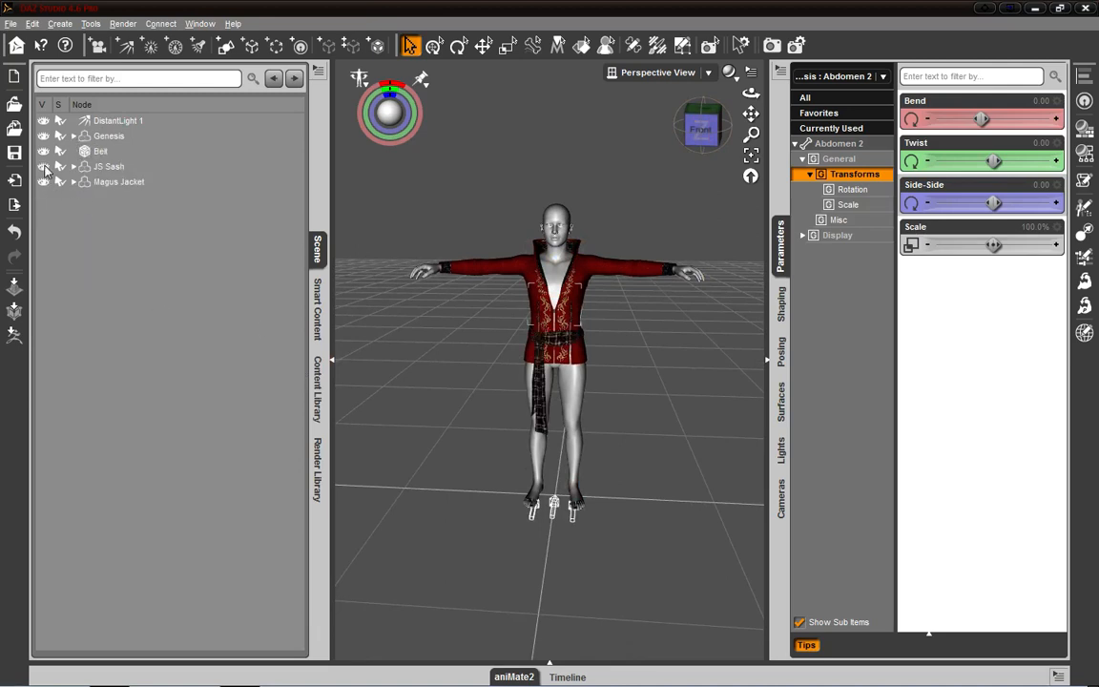
left_click(44, 167)
left_click(44, 167)
left_click(44, 182)
left_click(44, 182)
- Make the Magus Jacket visible again in the Scene pane and open the Render Library pane
left_click(44, 183)
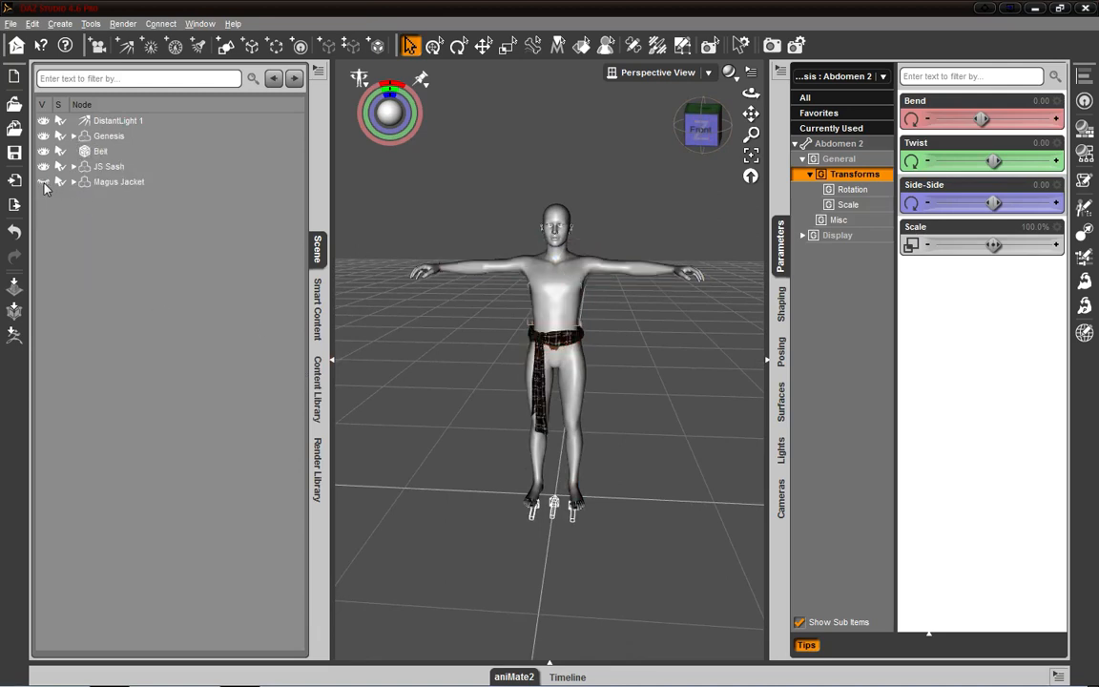
left_click(44, 182)
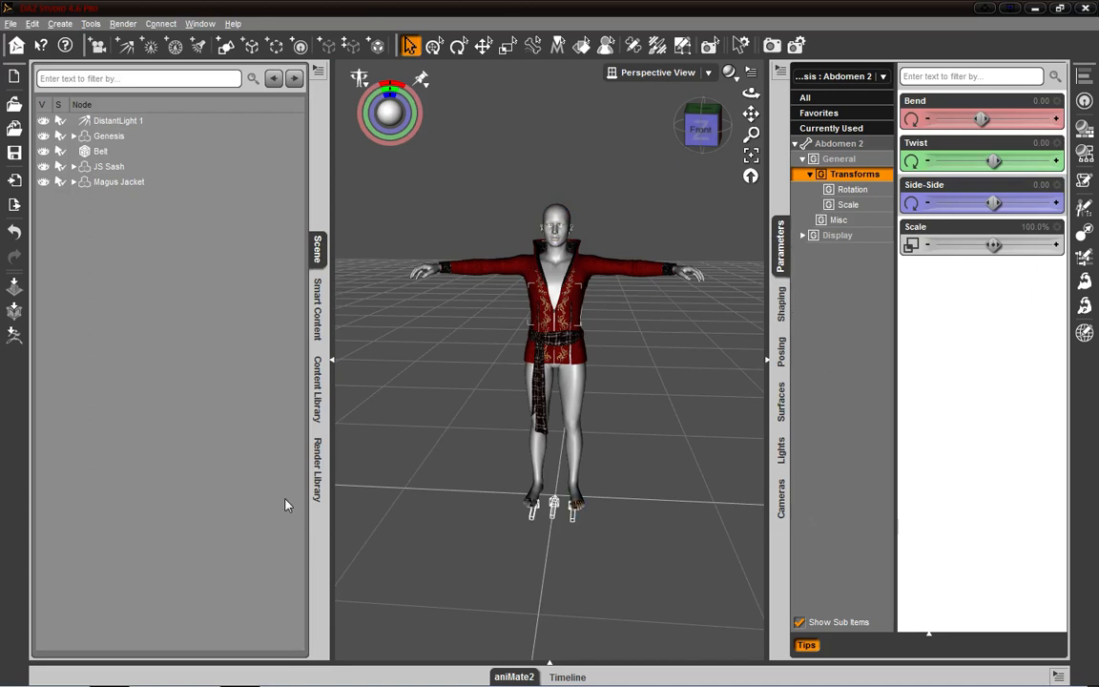
left_click(319, 492)
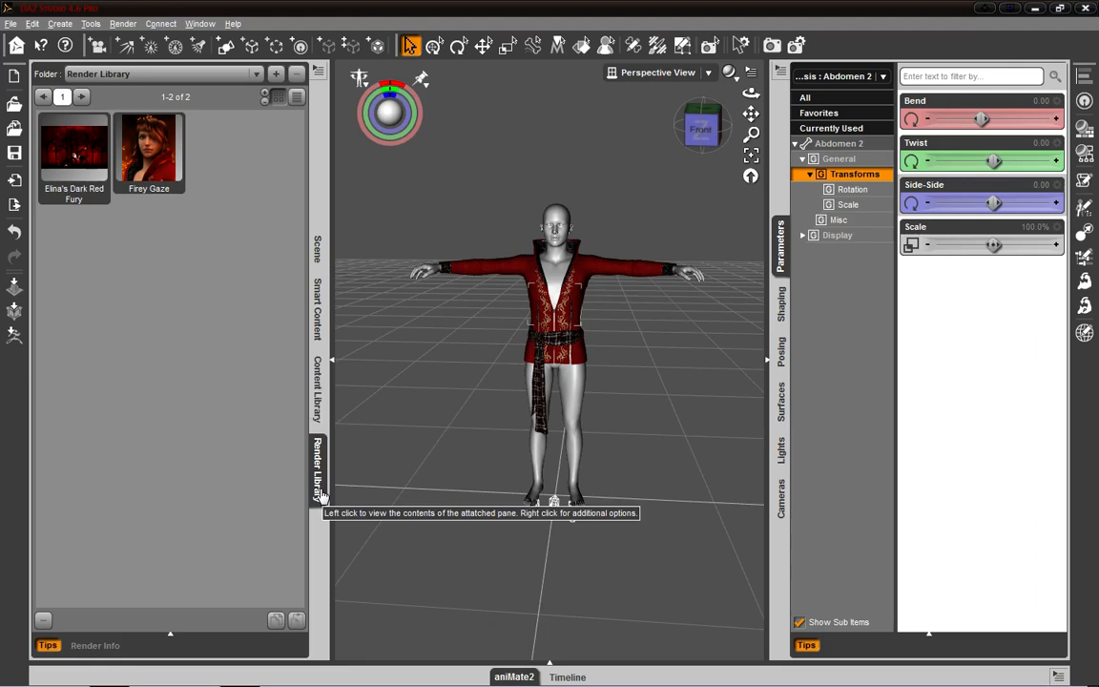
- Switch to Windows Explorer, browse the Pictures library to Created > DAZ Studios, and look inside its fighting folder
mouse_move(275, 684)
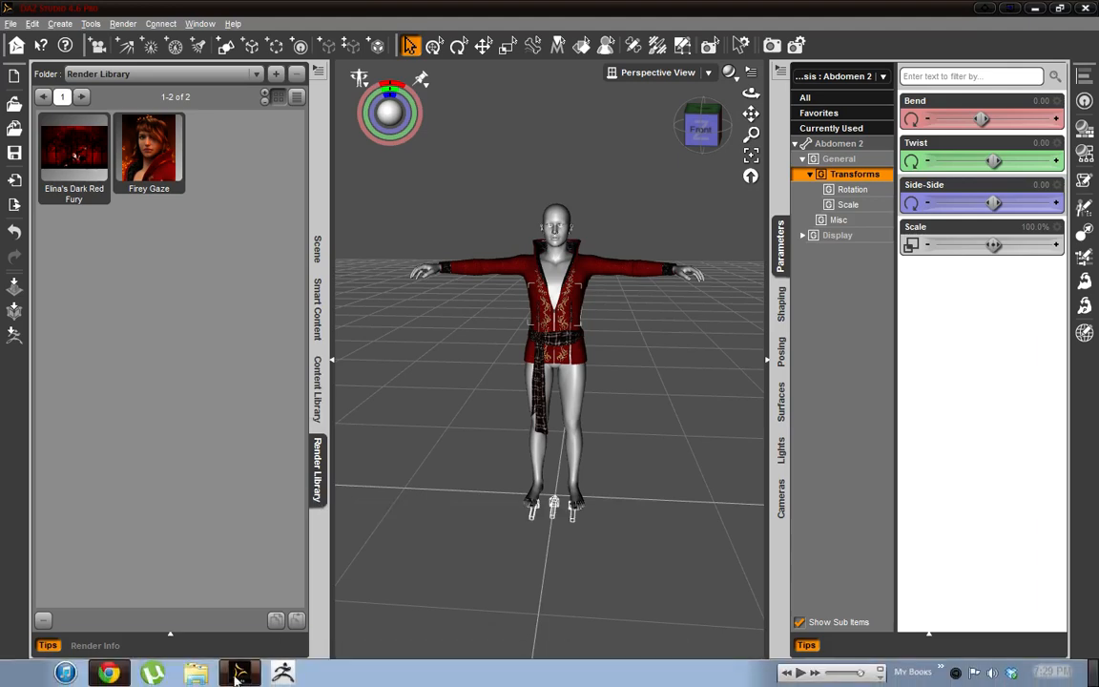
left_click(195, 676)
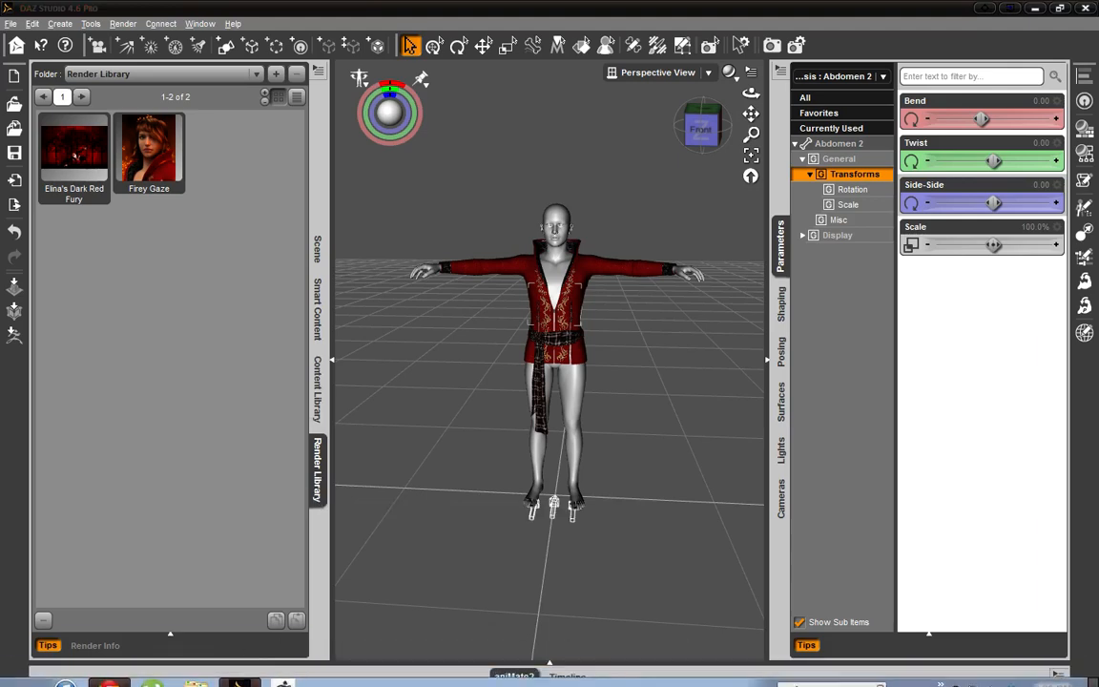
left_click_drag(0, 269, 400, 232)
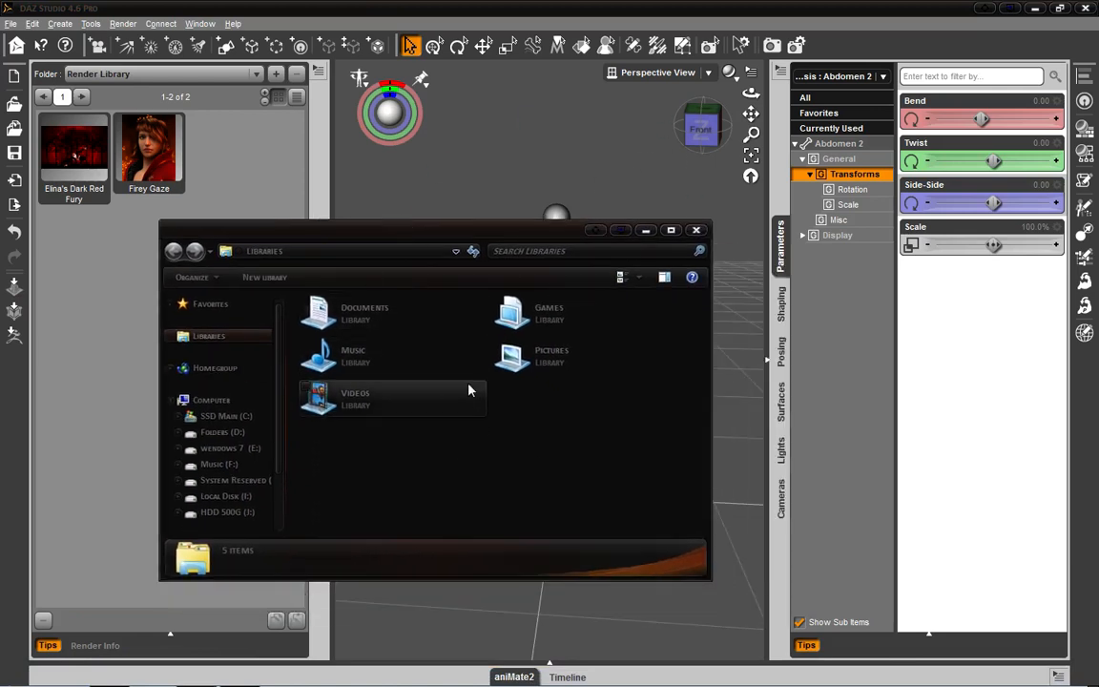
double_click(571, 364)
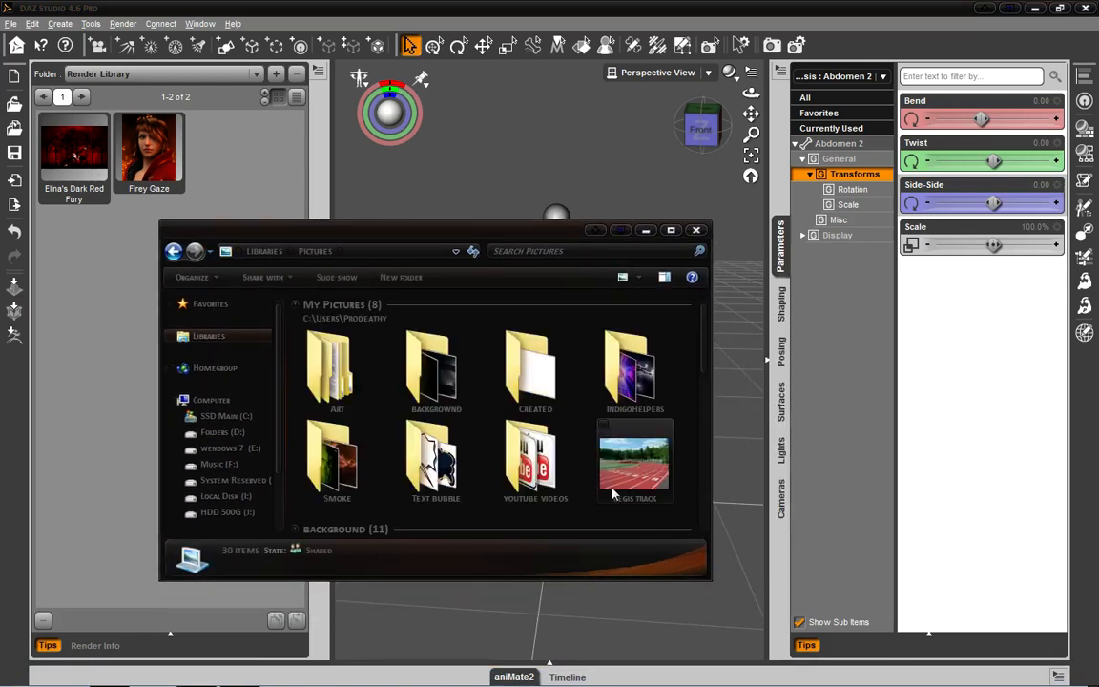
double_click(537, 377)
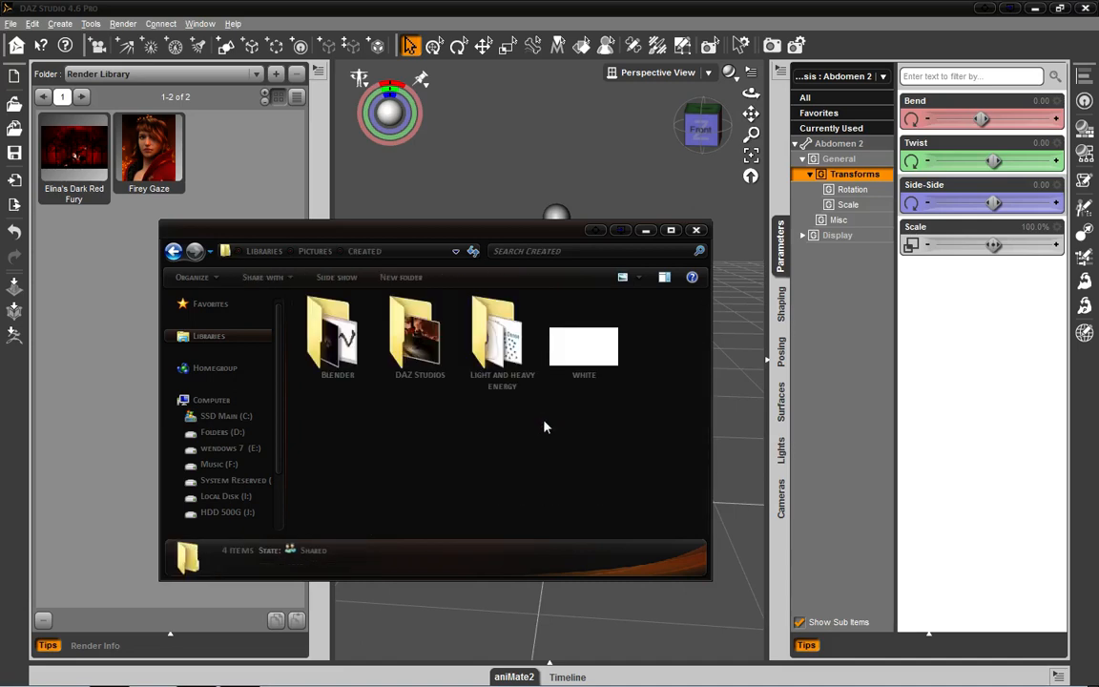
double_click(419, 339)
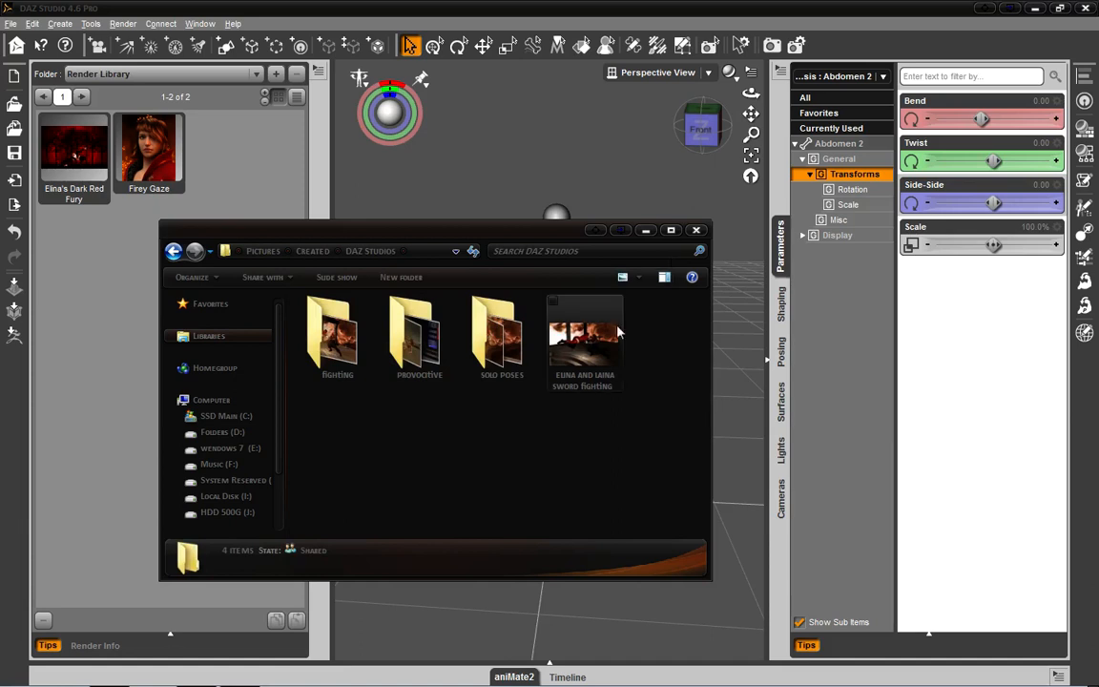
left_click(338, 359)
double_click(338, 359)
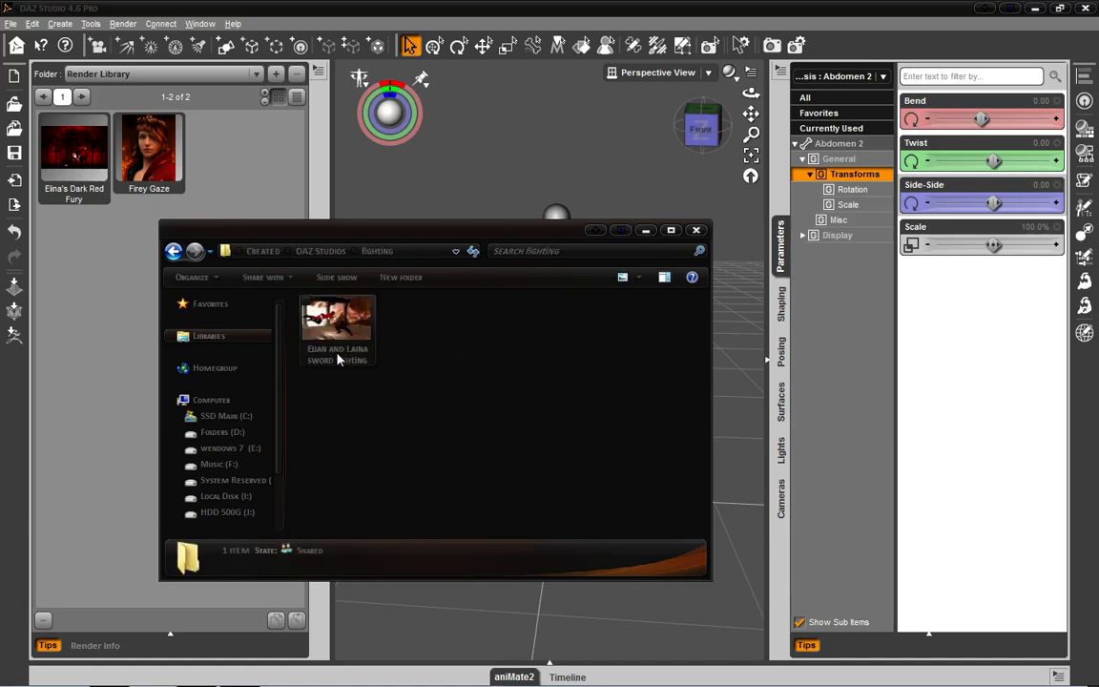
left_click(173, 251)
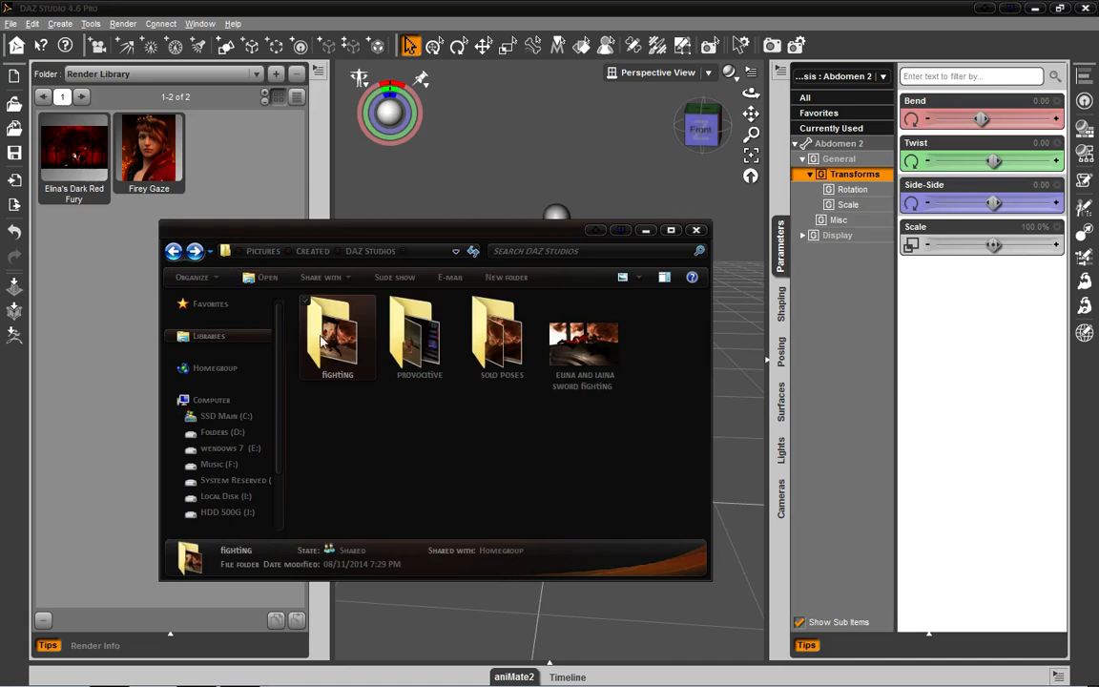
- Look through the solo poses folder, preview the dark red night image, and close the Explorer window
double_click(493, 378)
double_click(436, 346)
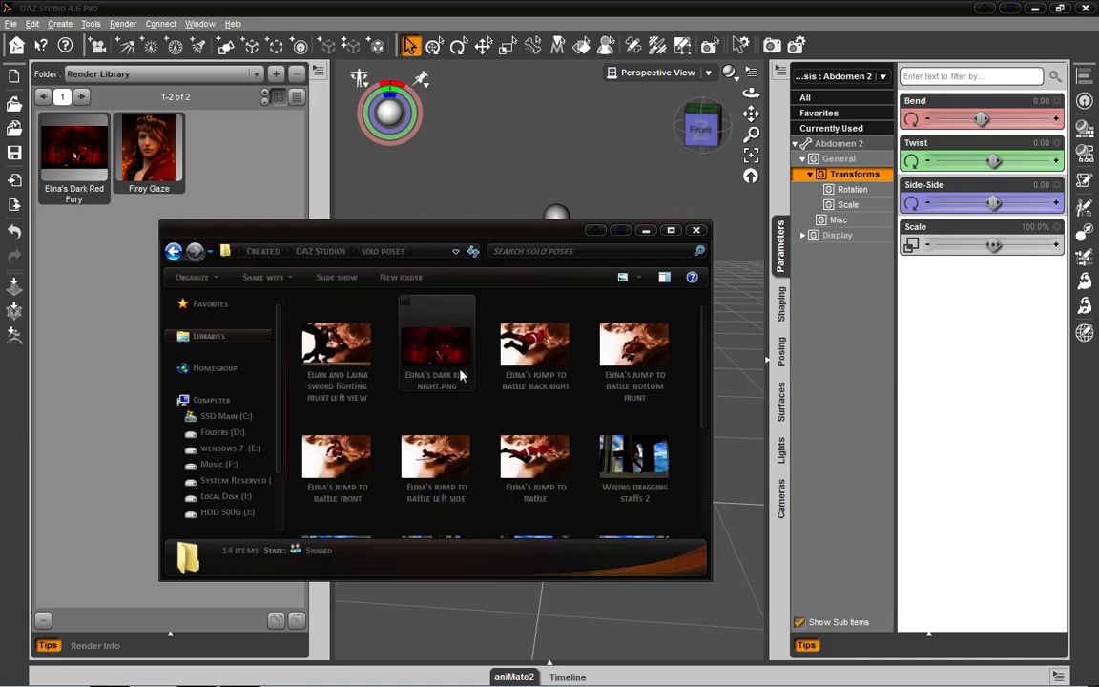
key("Escape")
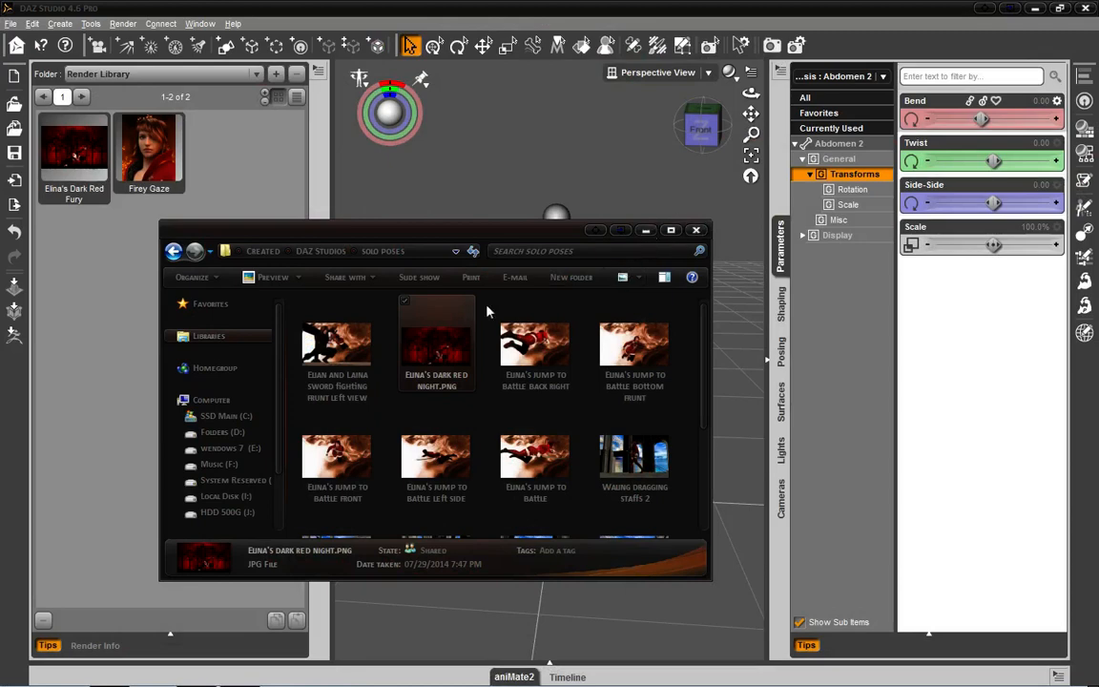
left_click(696, 230)
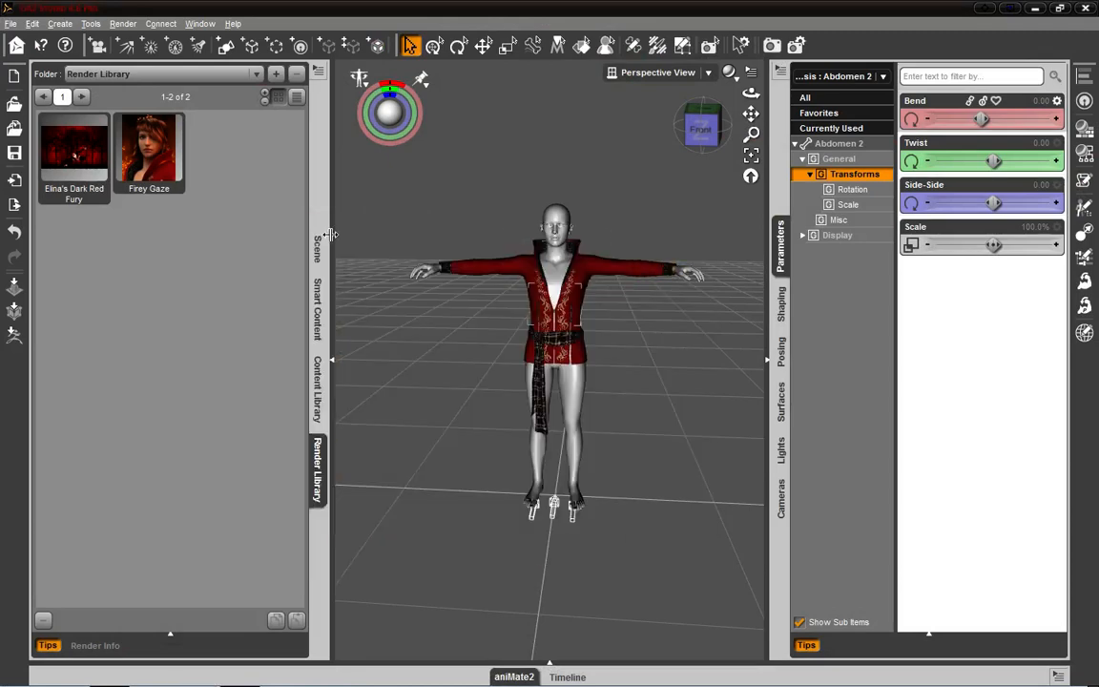
- View the Elina's Dark Red Fury render full size from the Render Library and close the viewer
left_click(86, 167)
double_click(88, 168)
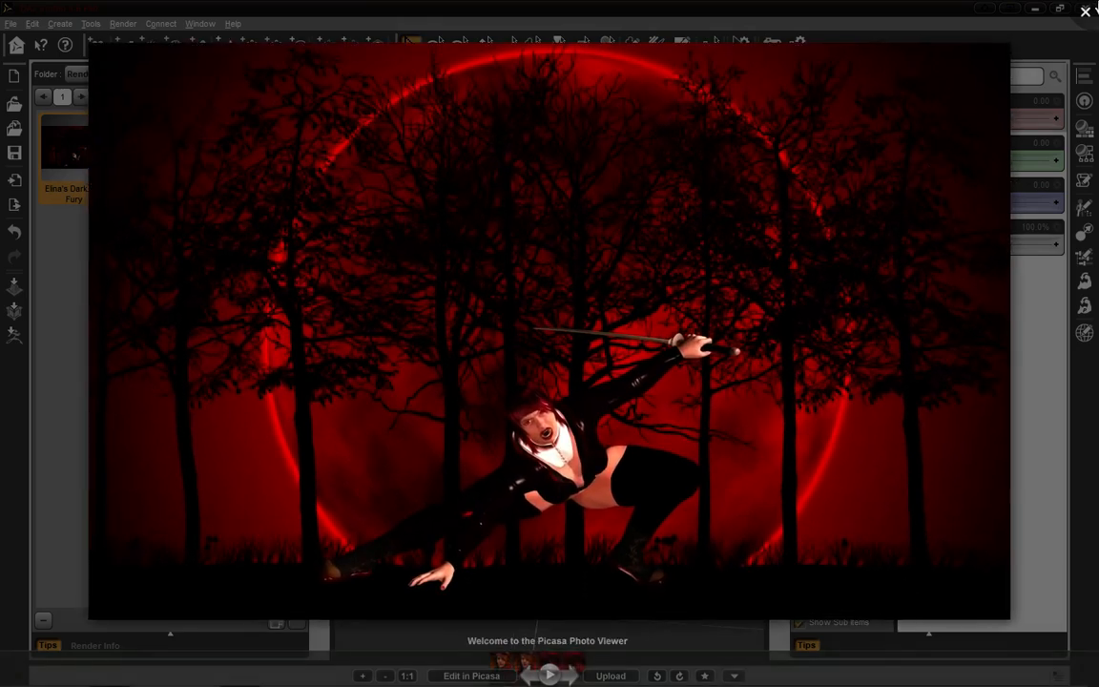
left_click(1085, 11)
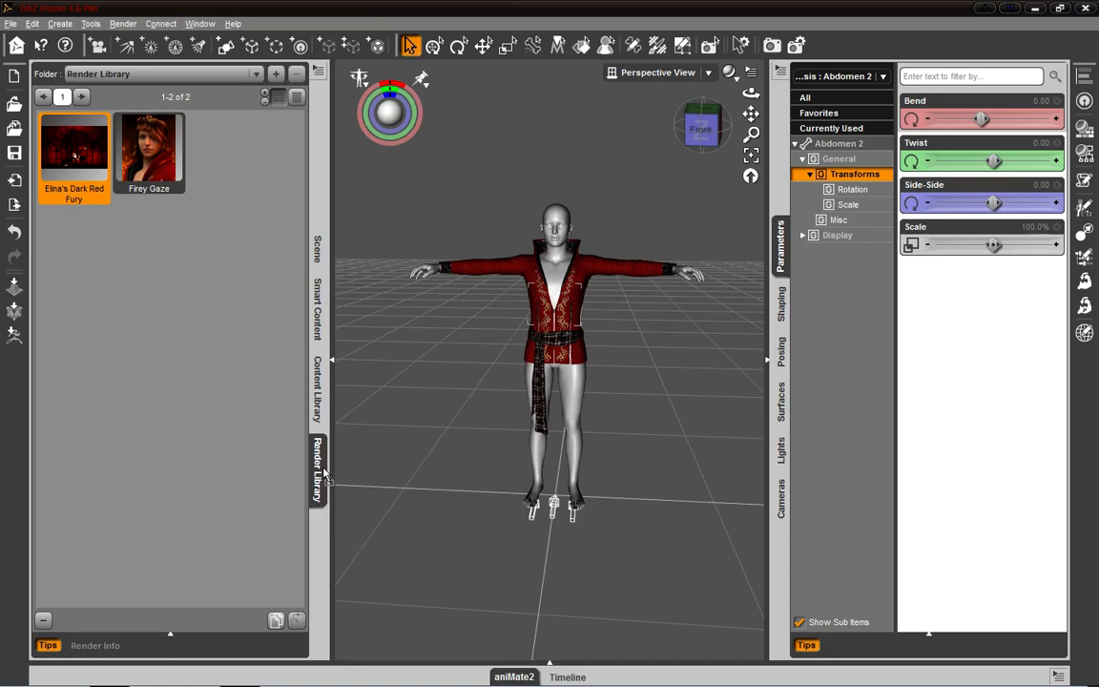
- Undock the Render Library, dock it in the pane group with Parameters and Cameras, then undock it again and close it
left_click_drag(318, 468, 448, 318)
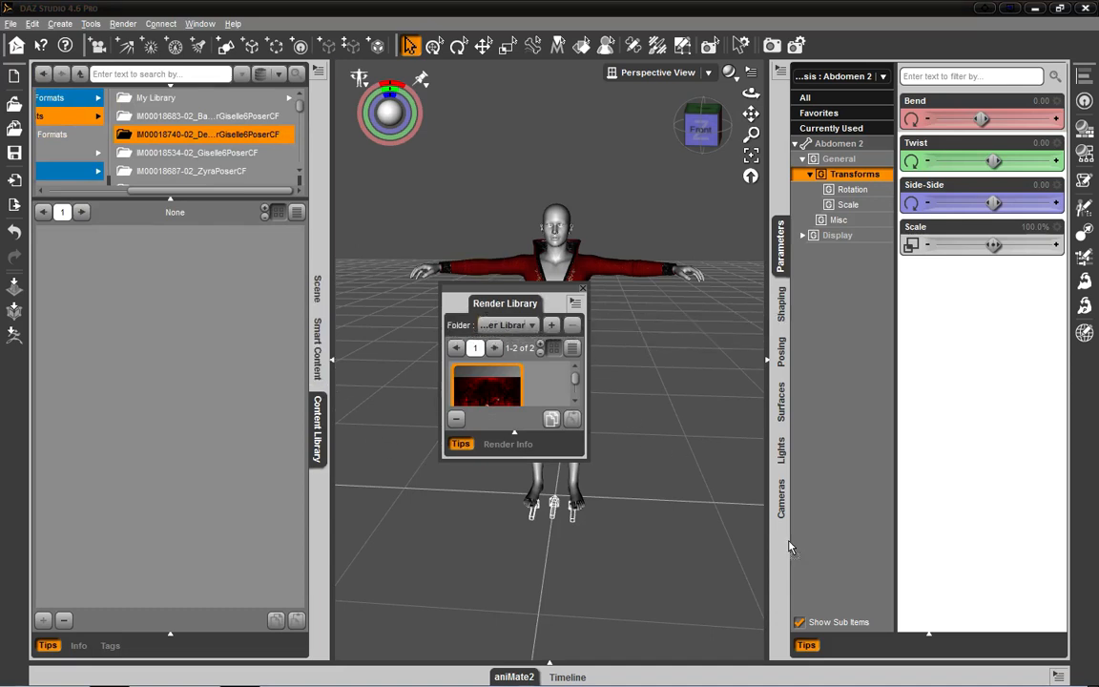
left_click_drag(790, 547, 786, 543)
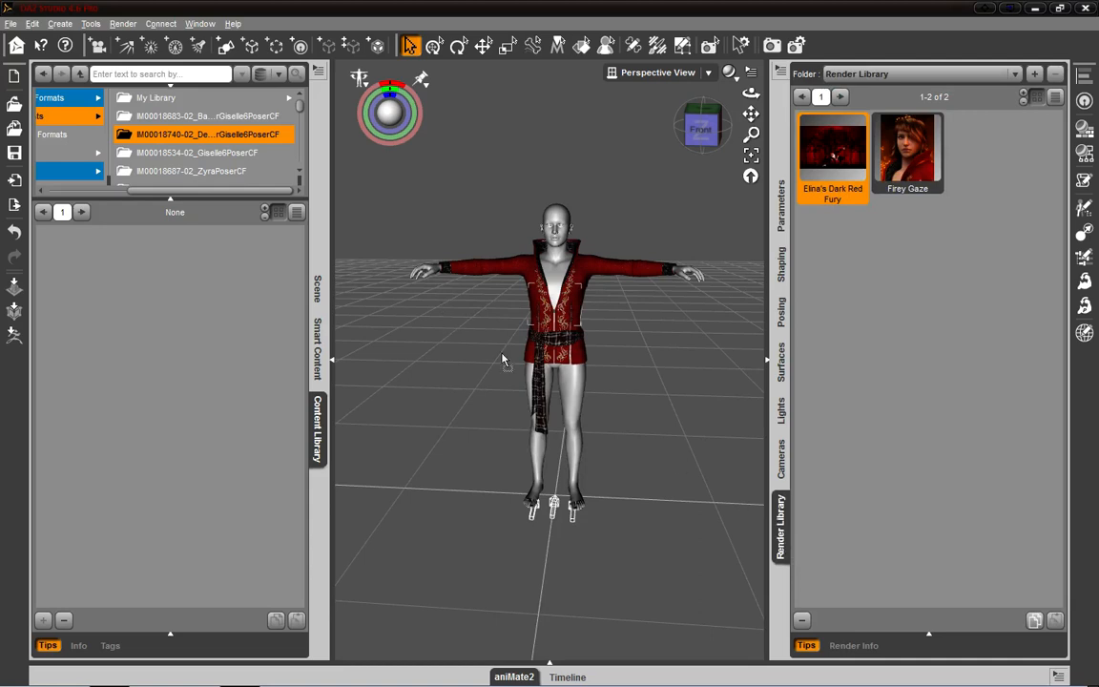
left_click_drag(503, 359, 503, 177)
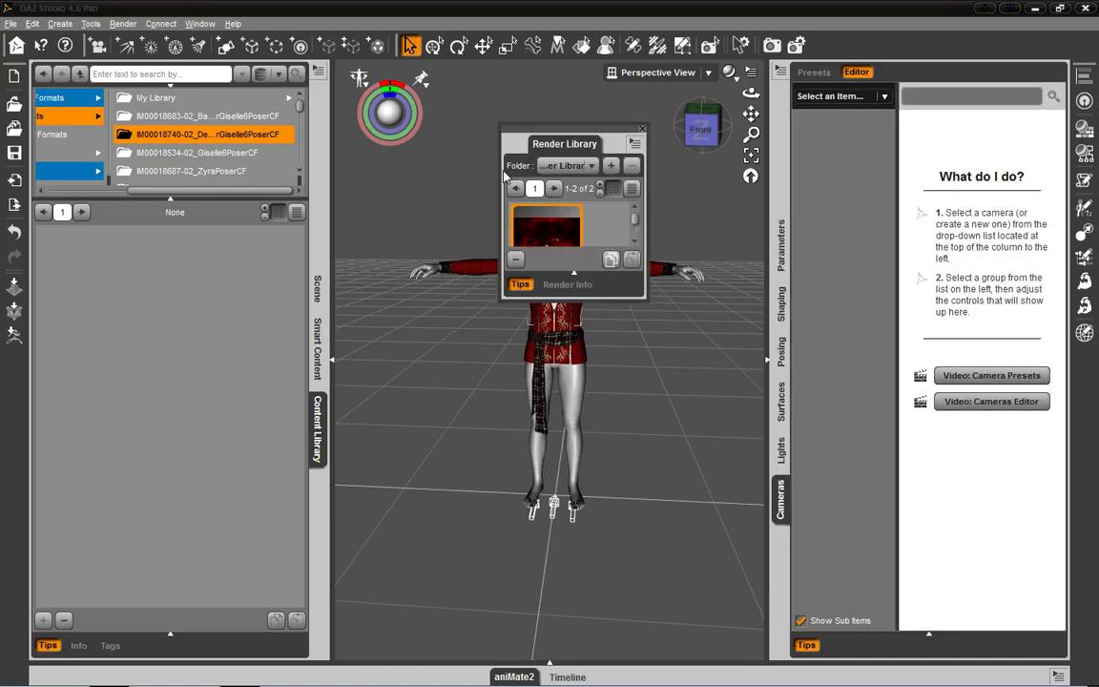
left_click(642, 129)
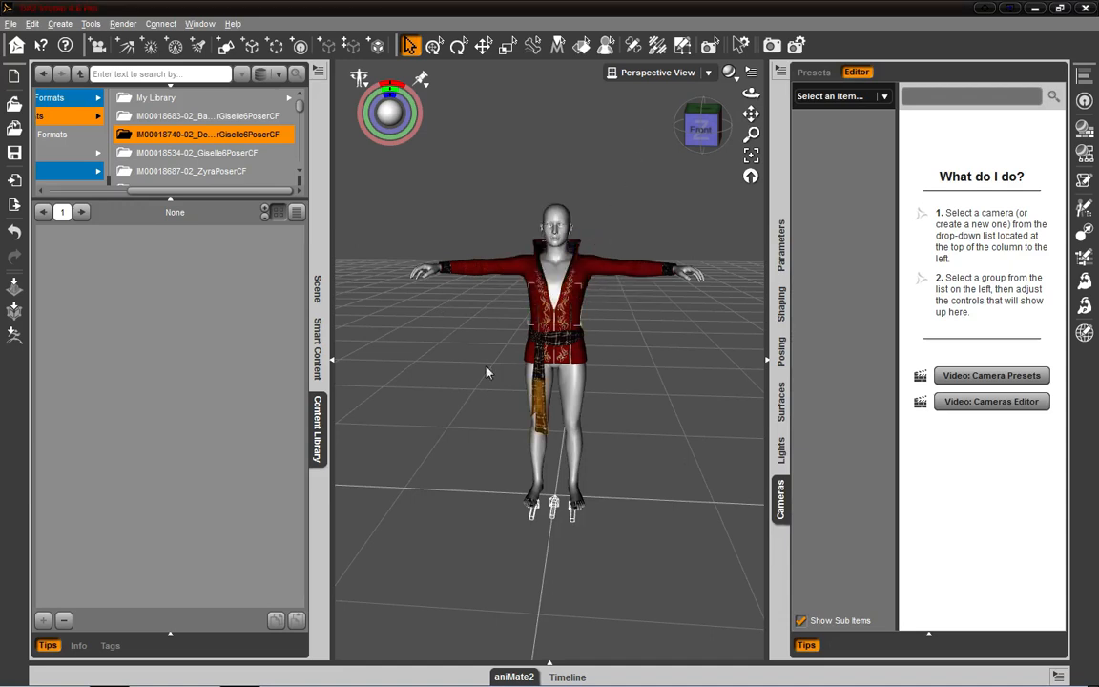
- Compare the pane options offered by the Content Library, Smart Content and Scene panes
left_click(319, 73)
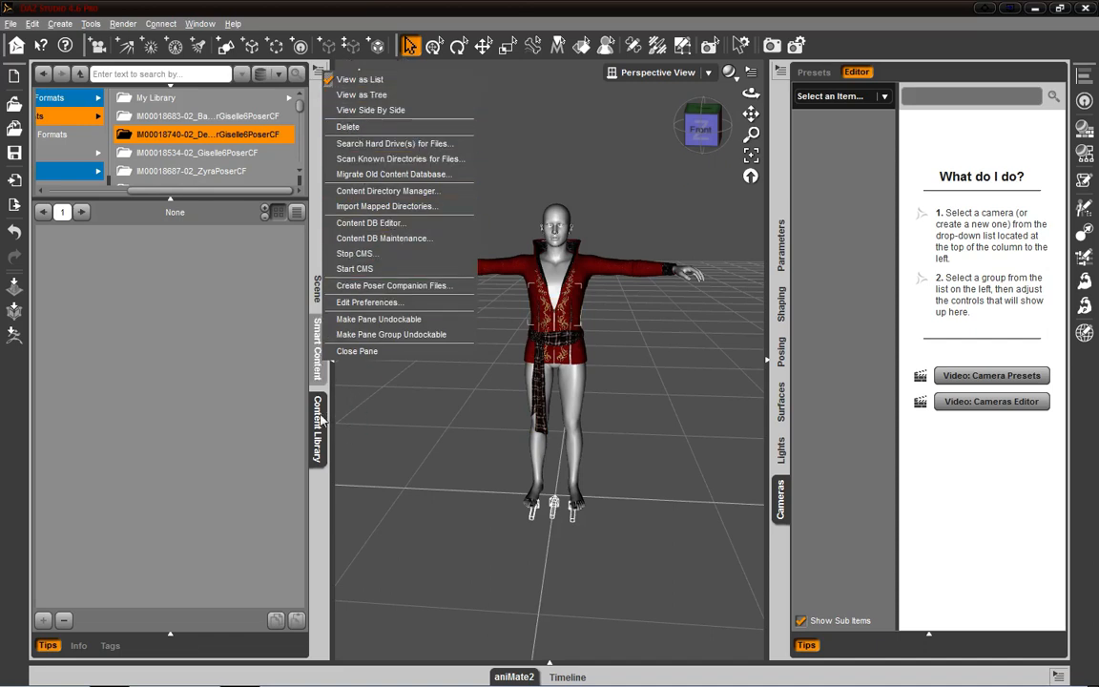
left_click(322, 463)
left_click(321, 343)
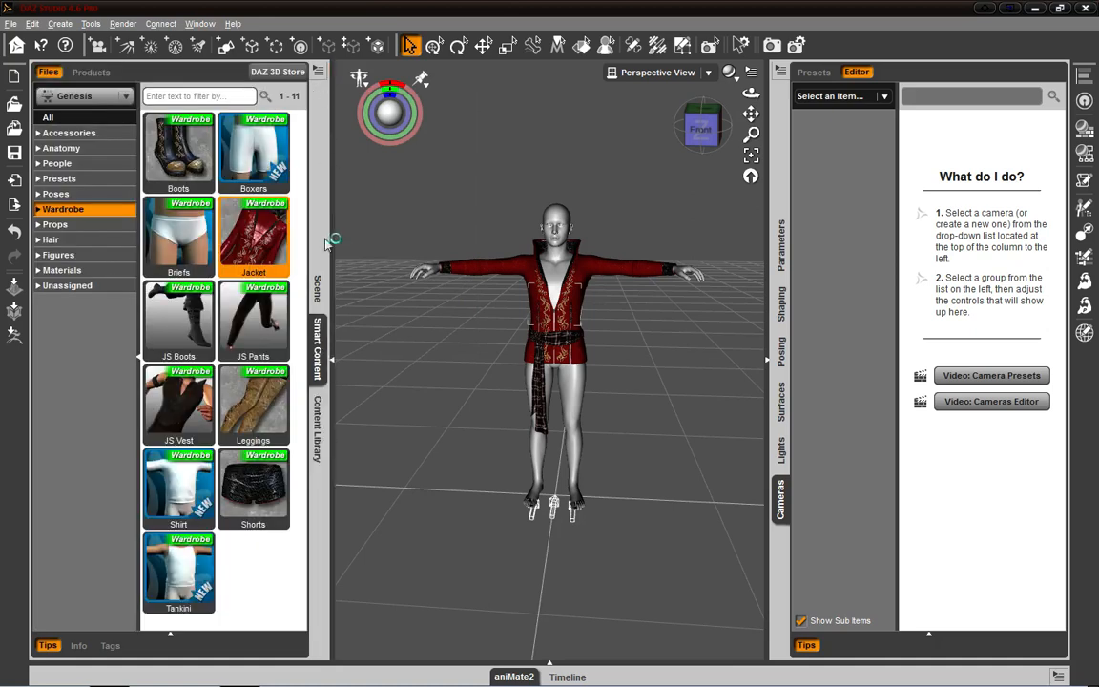
left_click(319, 72)
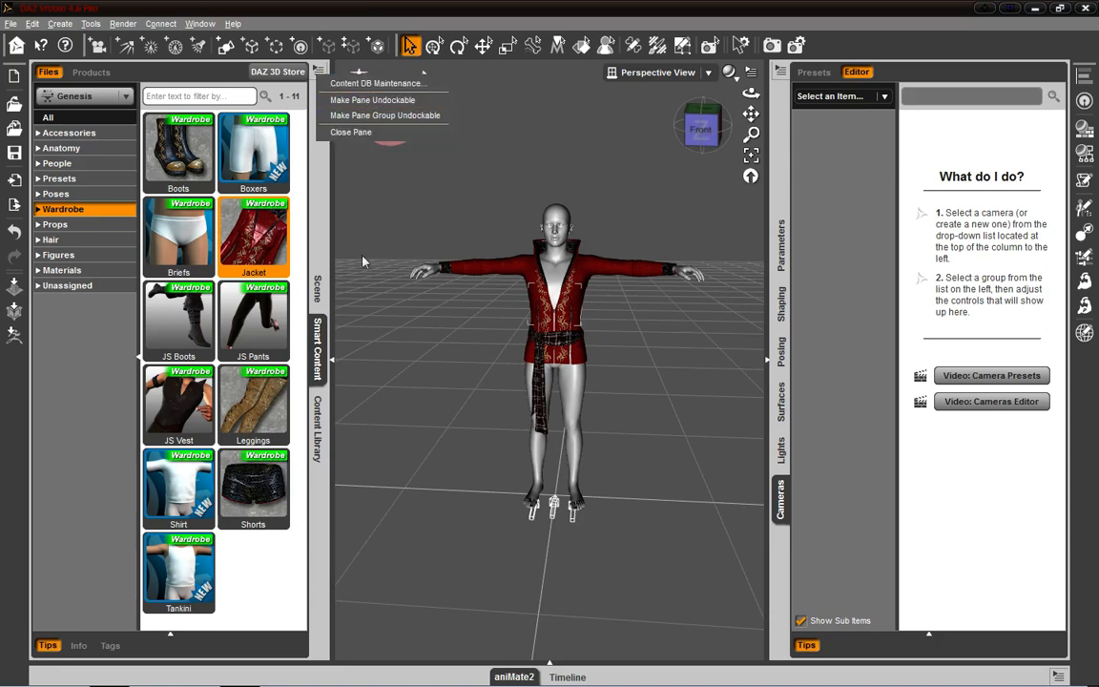
left_click(317, 290)
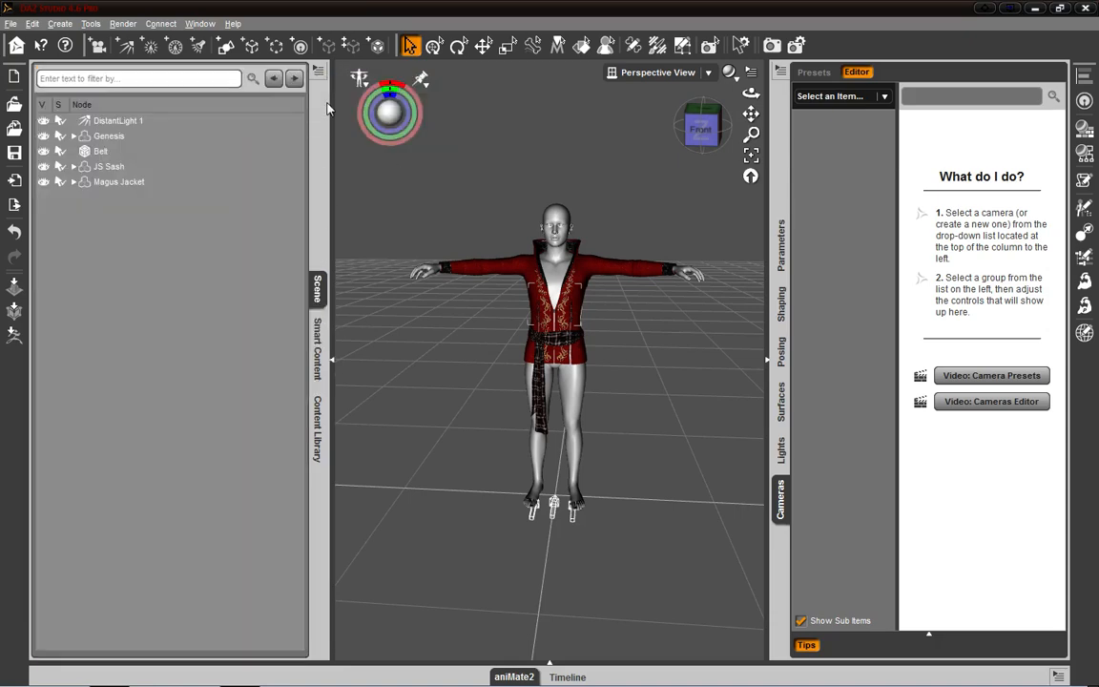
left_click(319, 72)
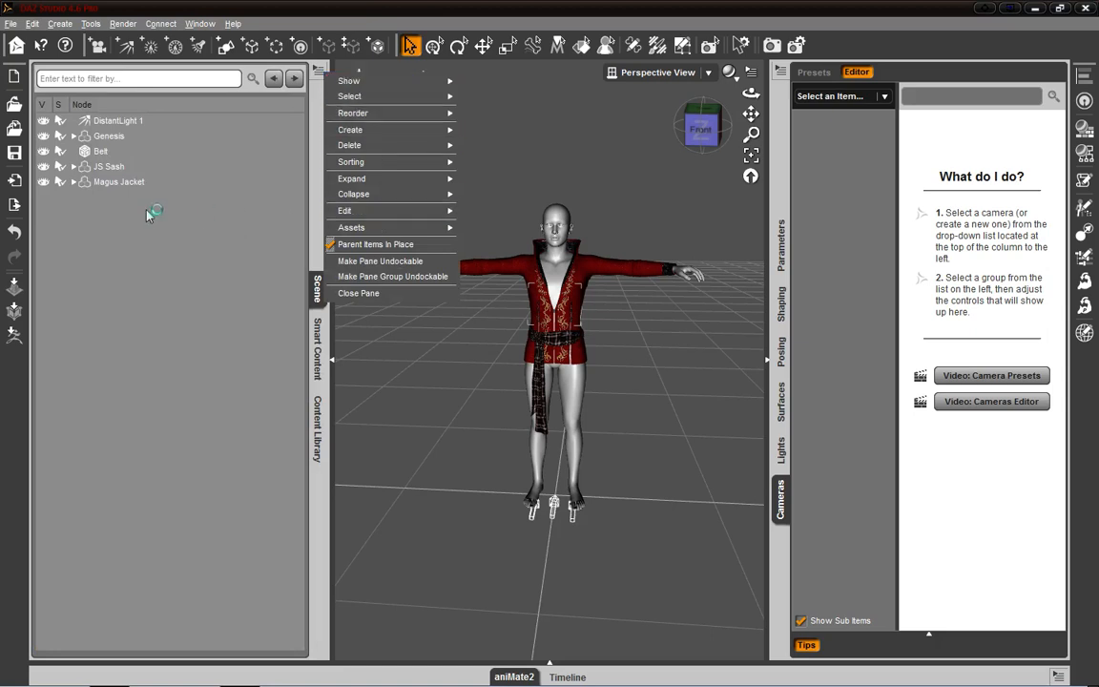
- Examine the Scene pane's options with the Magus Jacket and the JS Sash selected in turn, and clear the selection
left_click(108, 182)
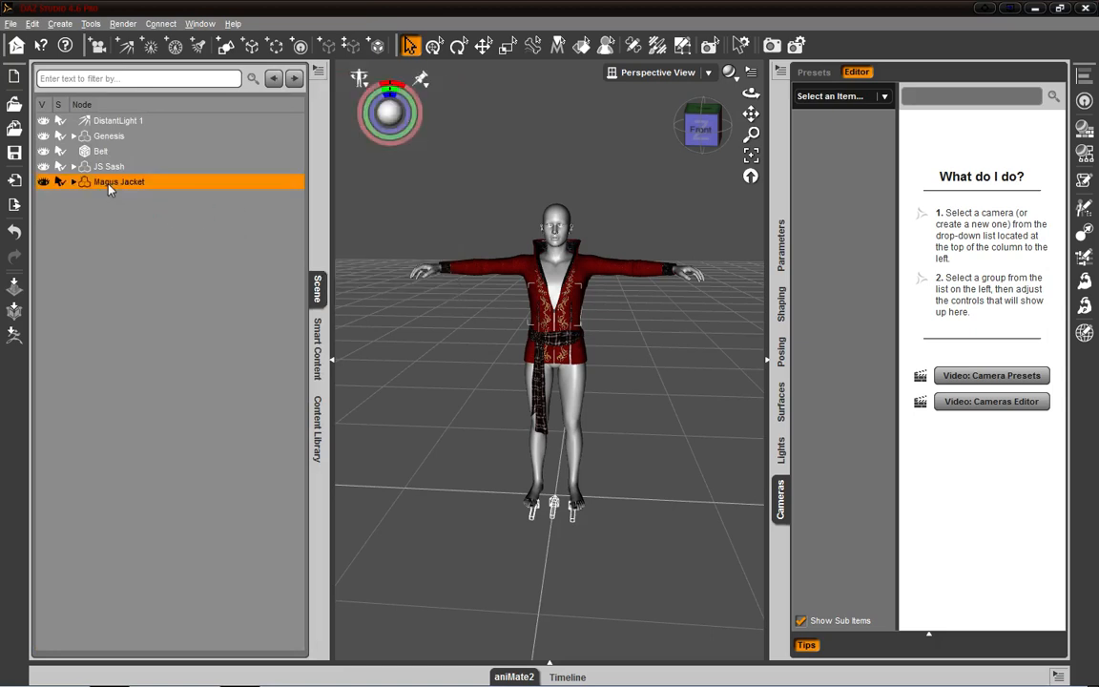
left_click(319, 74)
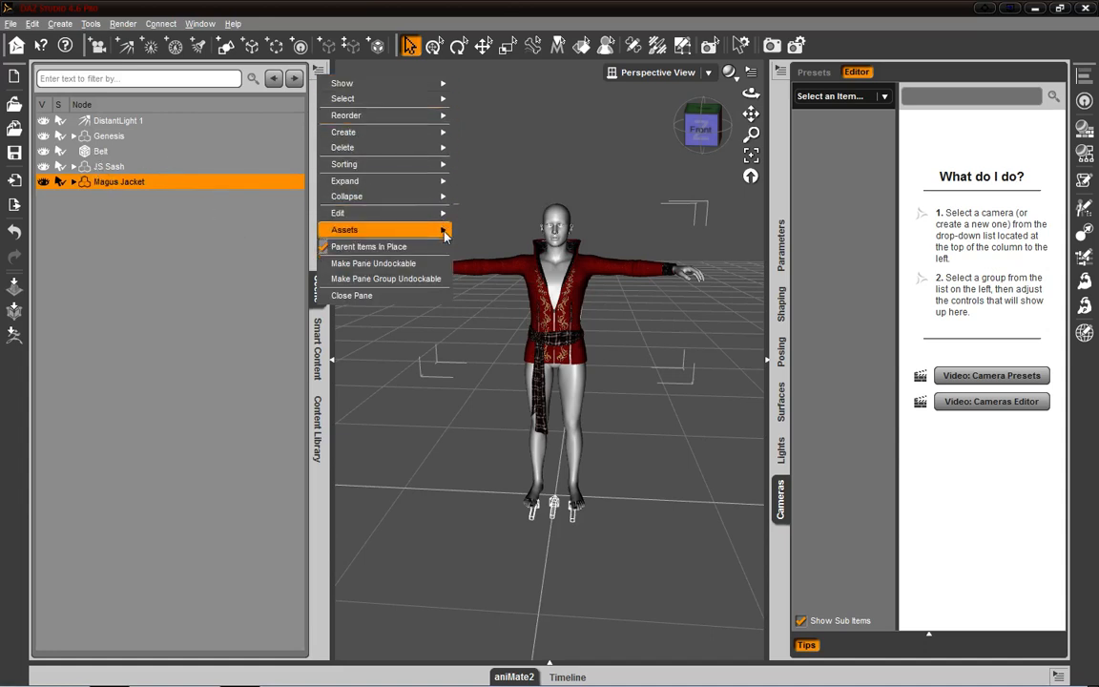
left_click(138, 189)
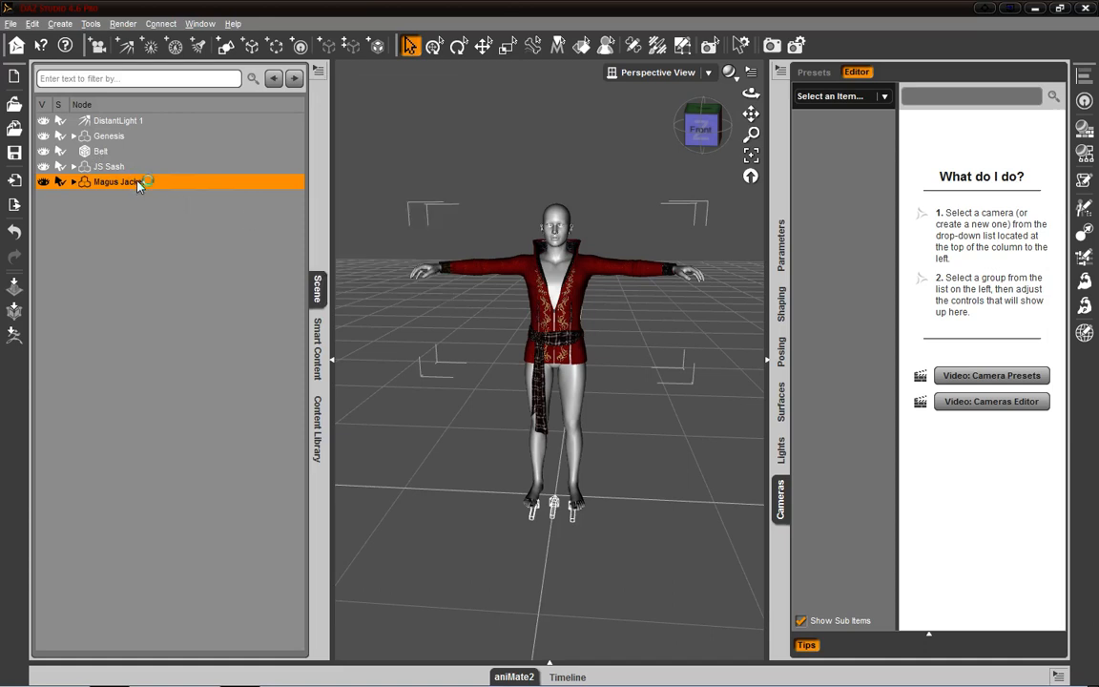
left_click(116, 166)
left_click(320, 72)
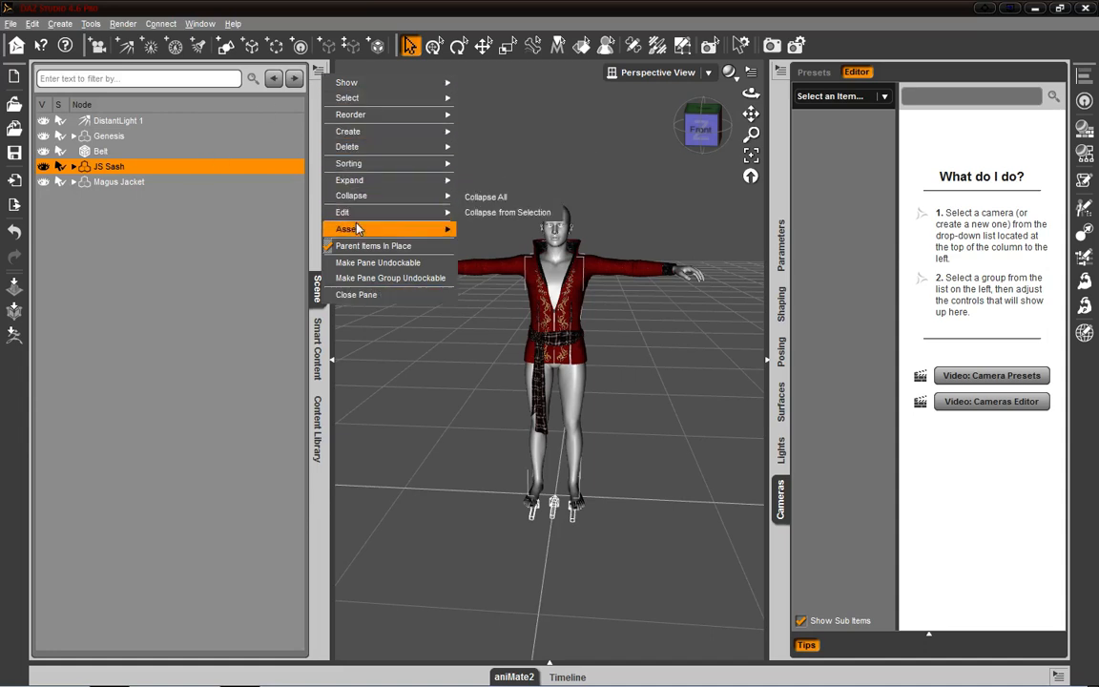
left_click(107, 181)
left_click(318, 72)
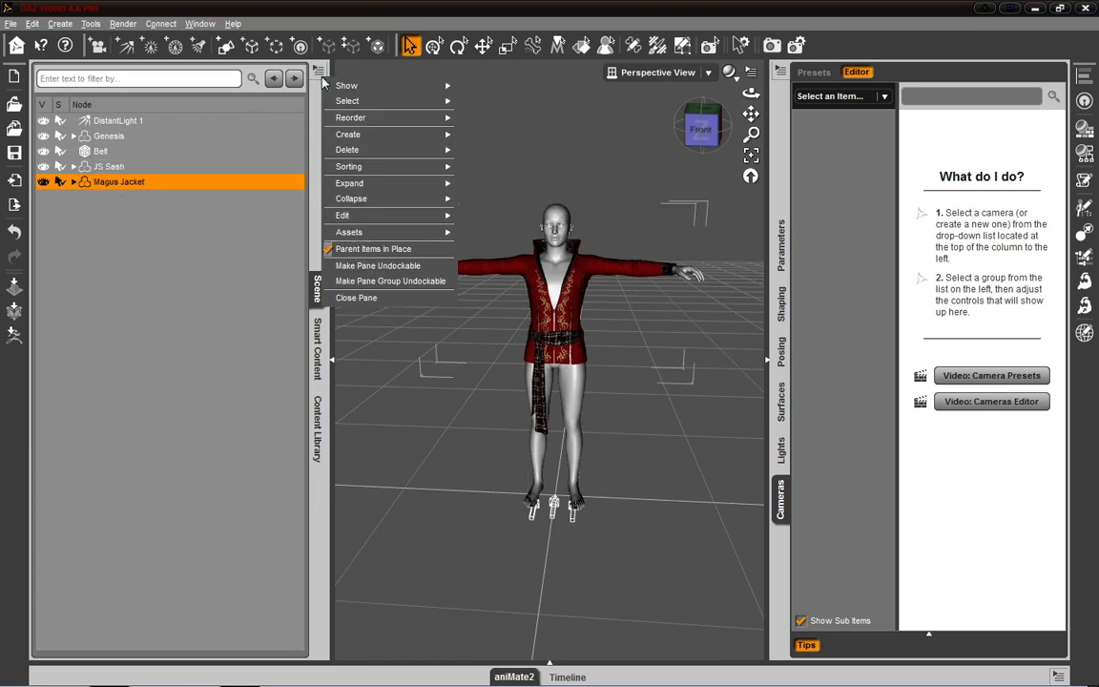
left_click(153, 221)
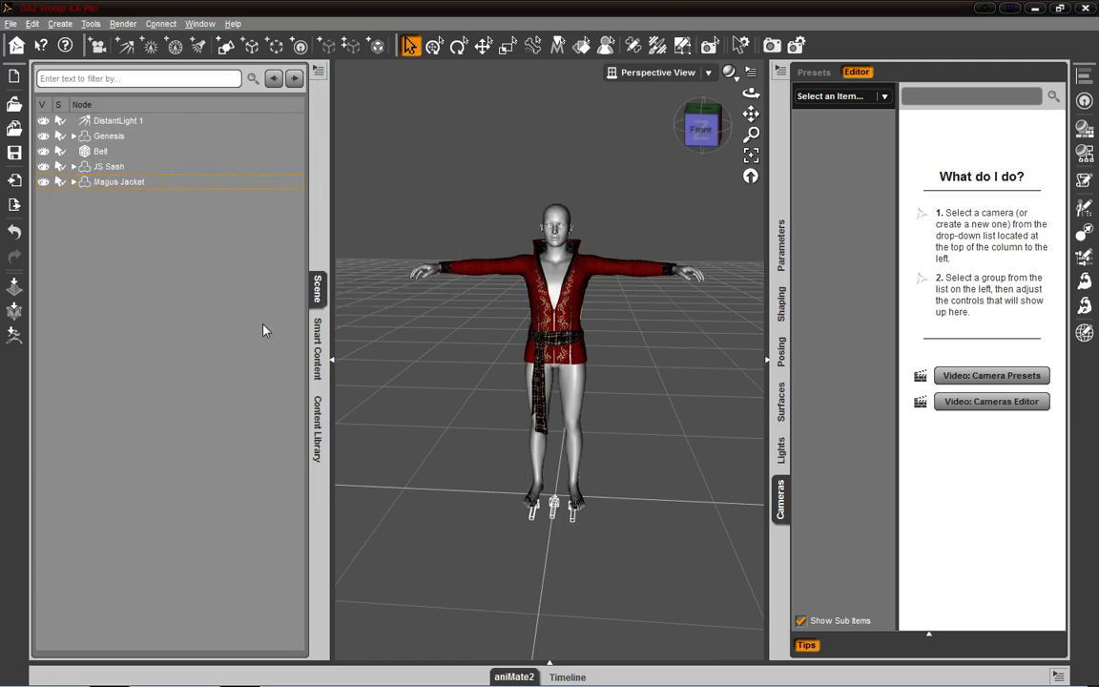
- Open the Smart Content pane and check its pane options and those of the Cameras pane
left_click(318, 349)
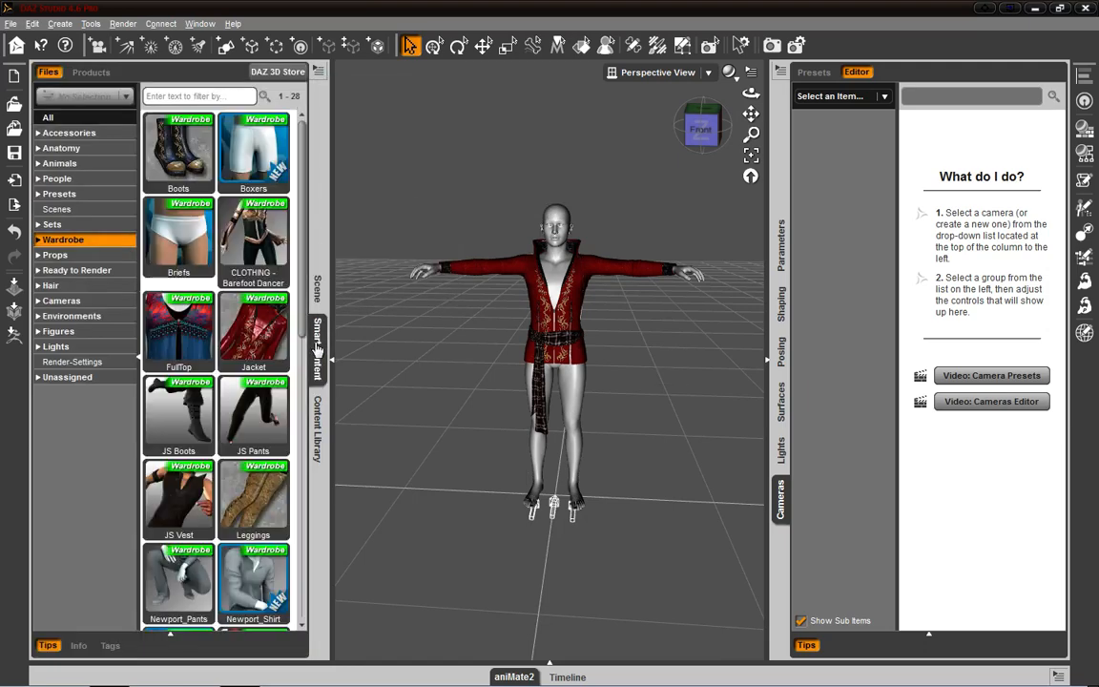
left_click(319, 72)
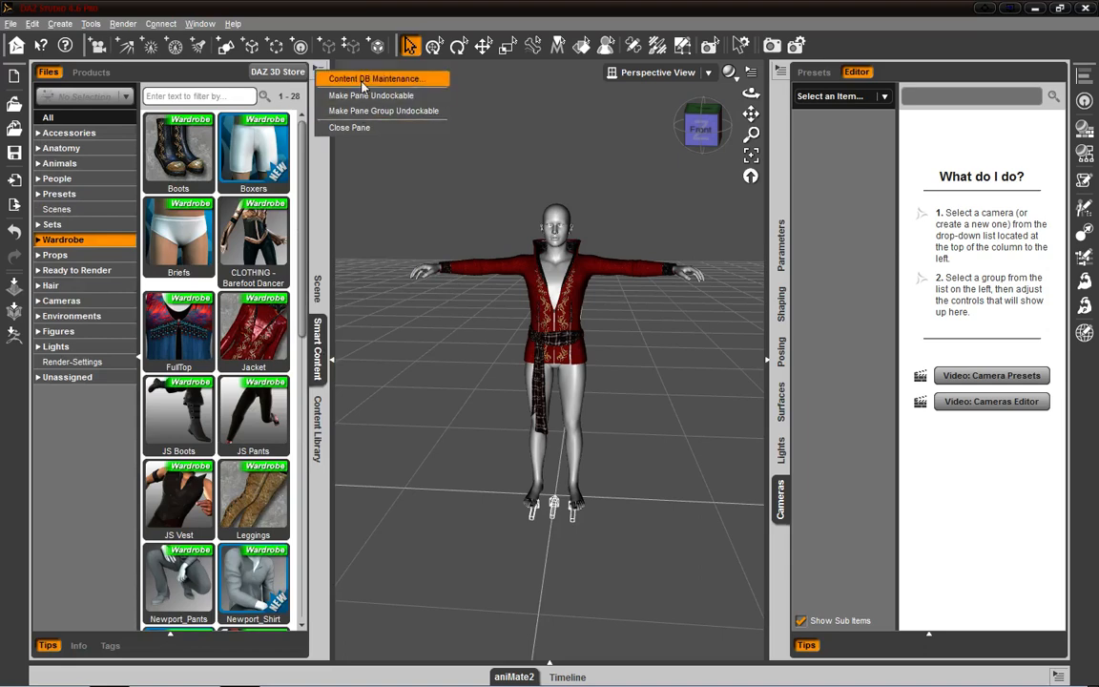
left_click(781, 73)
left_click(864, 368)
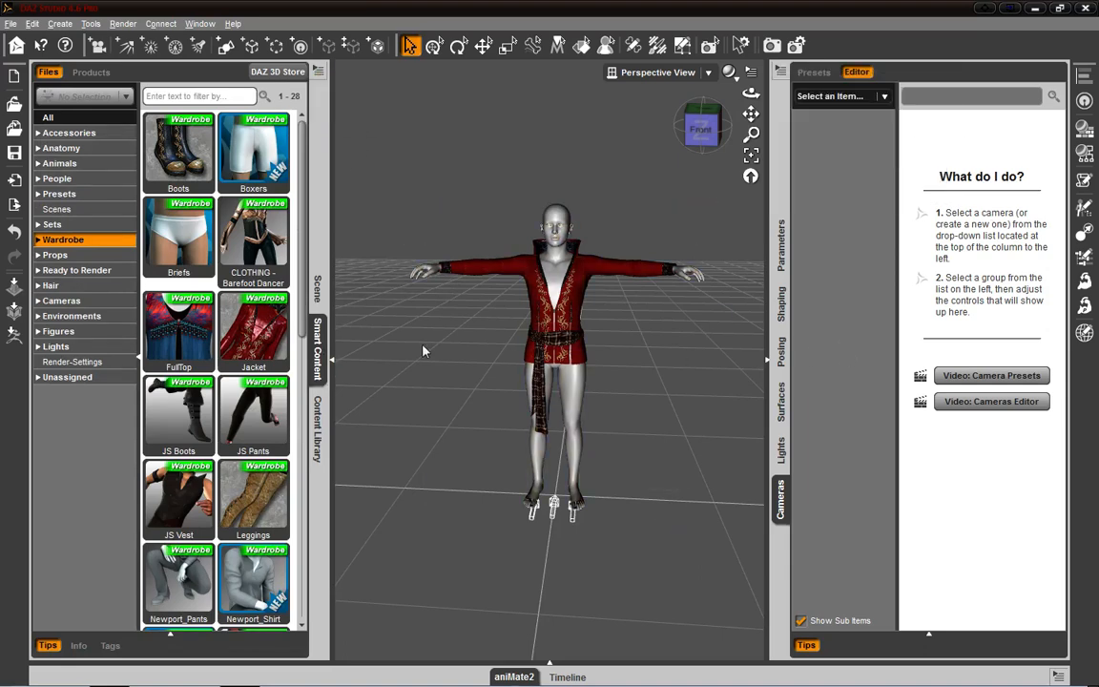
- Undock the Smart Content pane and check its pane options and those of the Content Library, collapsing and re-expanding the Content Library's pane group
left_click_drag(323, 351, 521, 194)
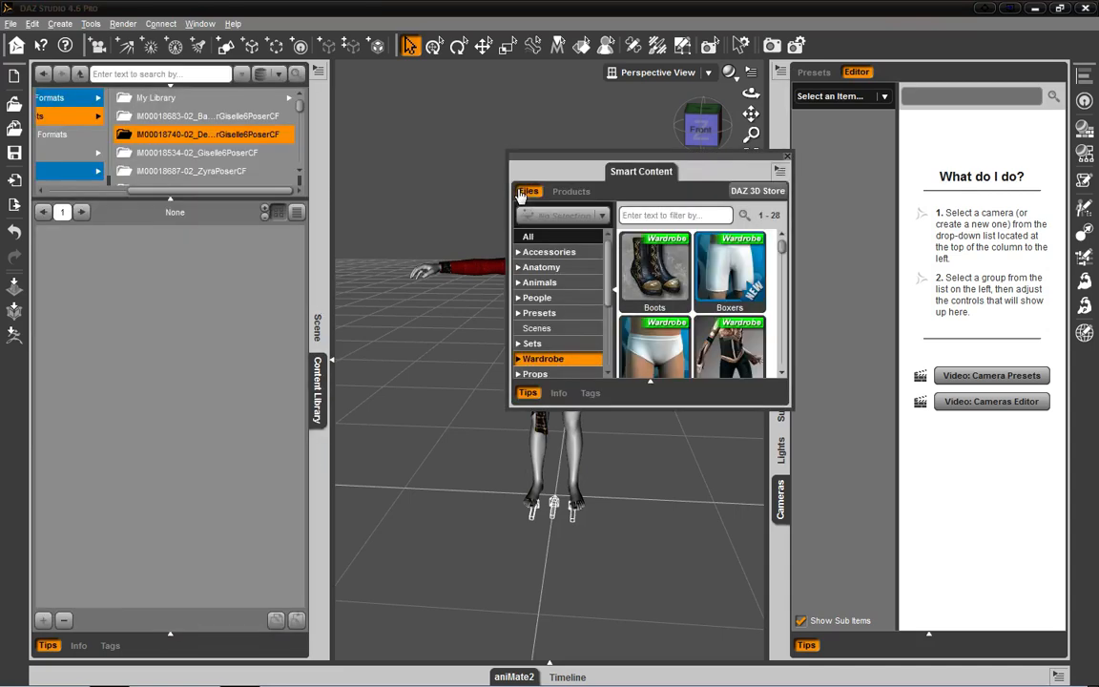
left_click(779, 170)
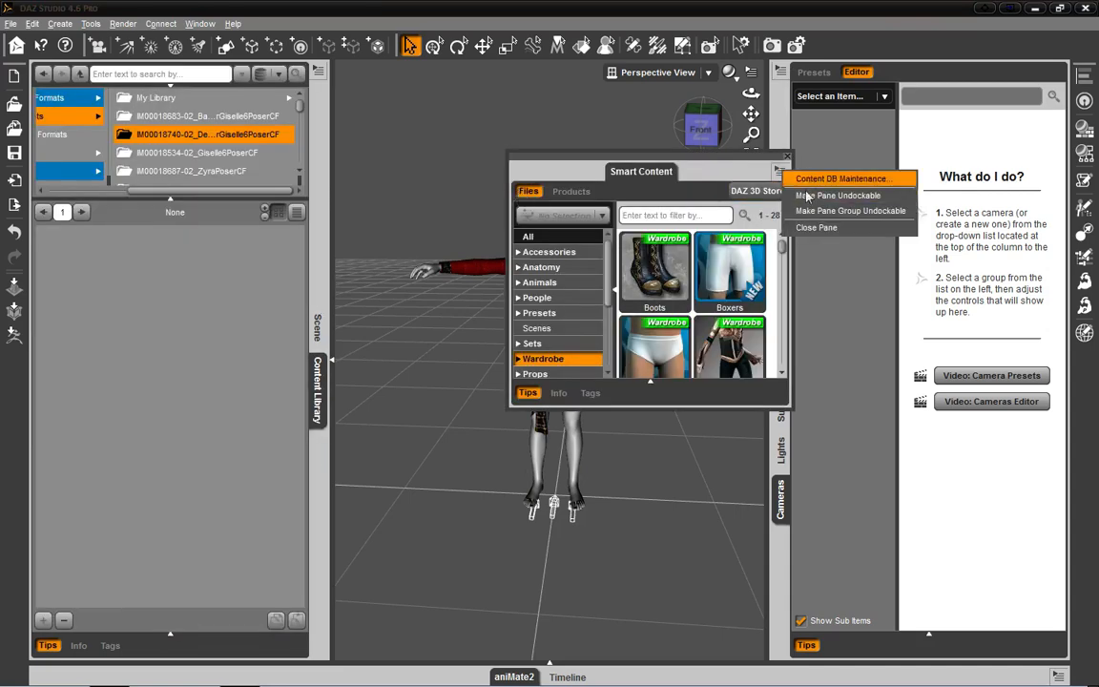
left_click(315, 392)
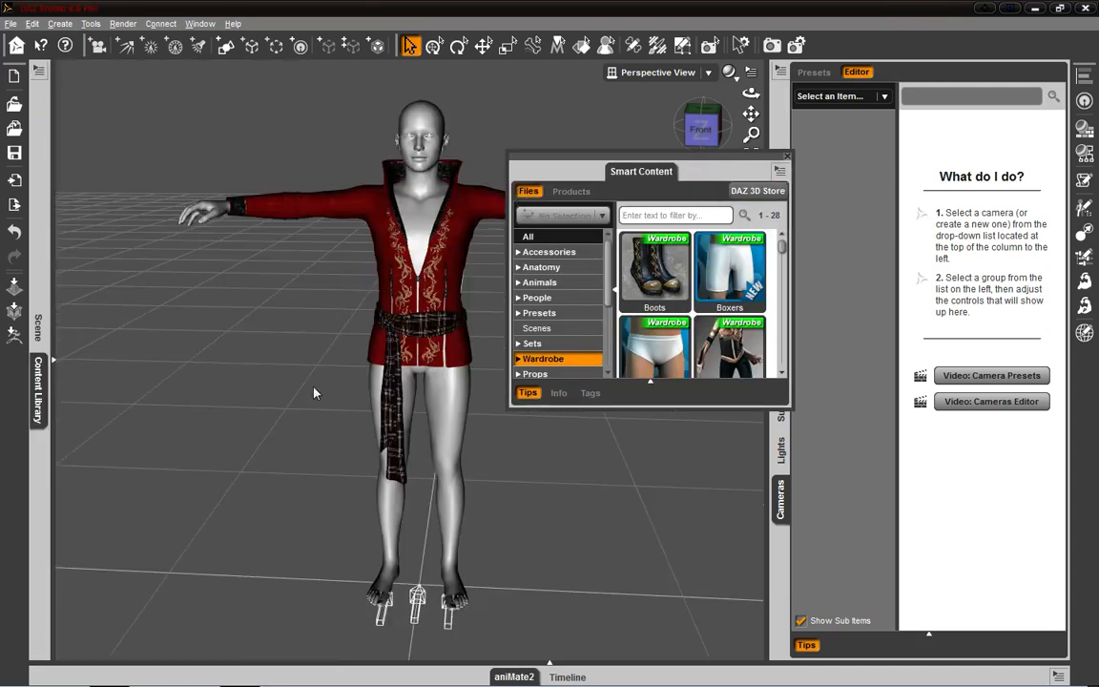
left_click(38, 391)
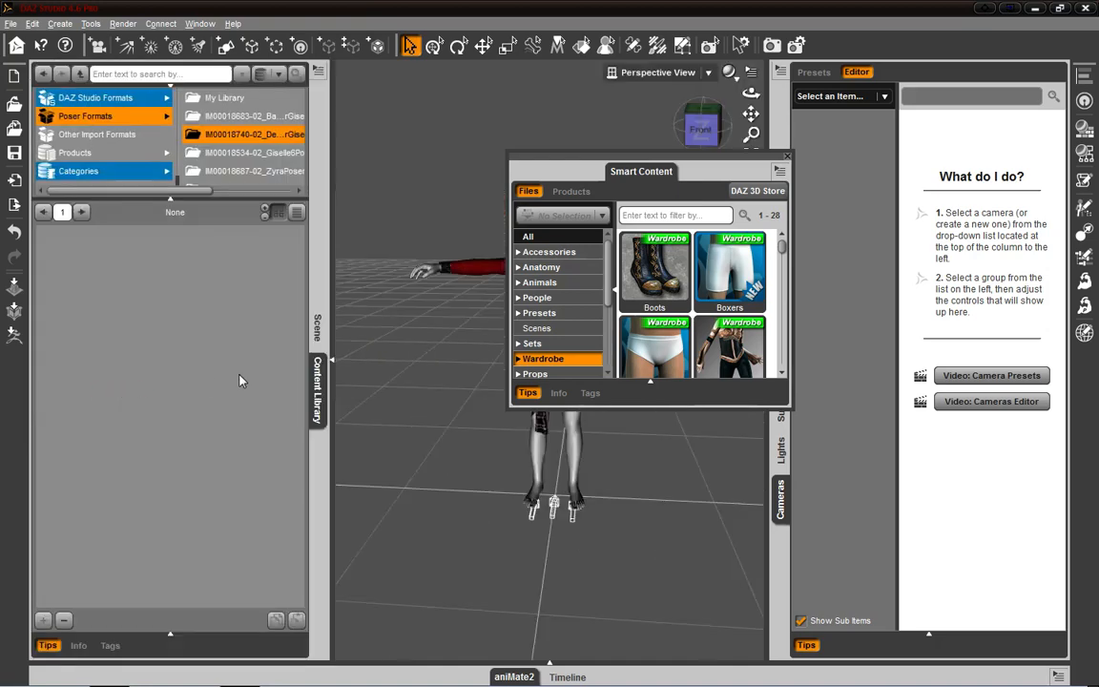
left_click(318, 71)
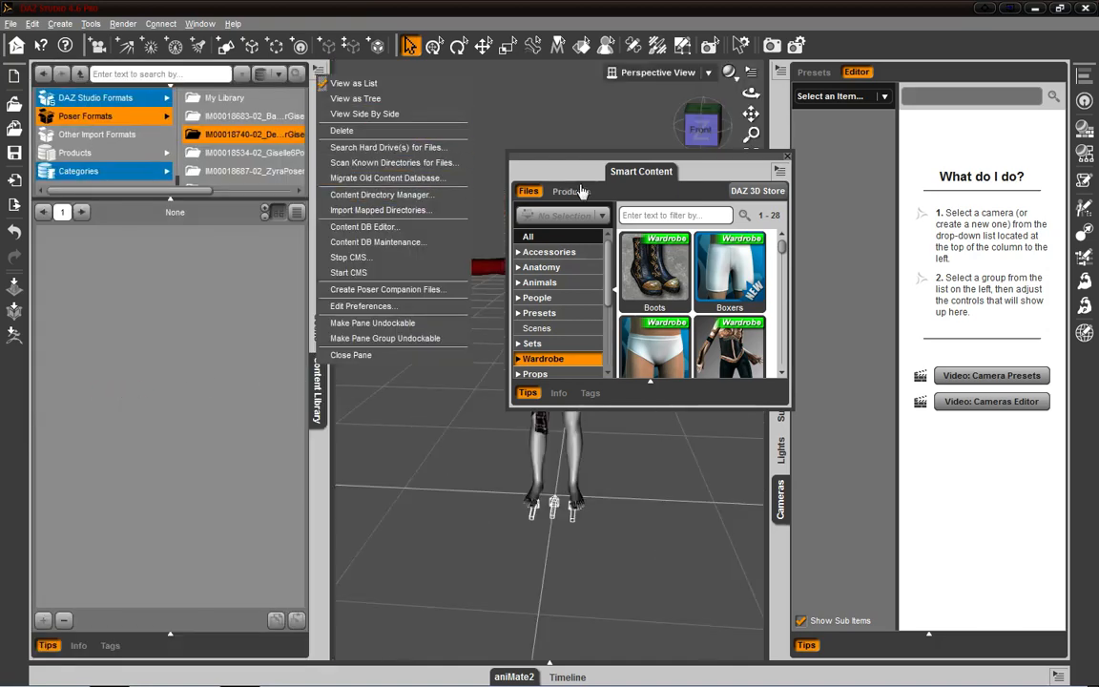
- Dock the Smart Content pane as its own column beside the Content Library, and collapse and re-expand the Content Library's pane group
left_click(639, 175)
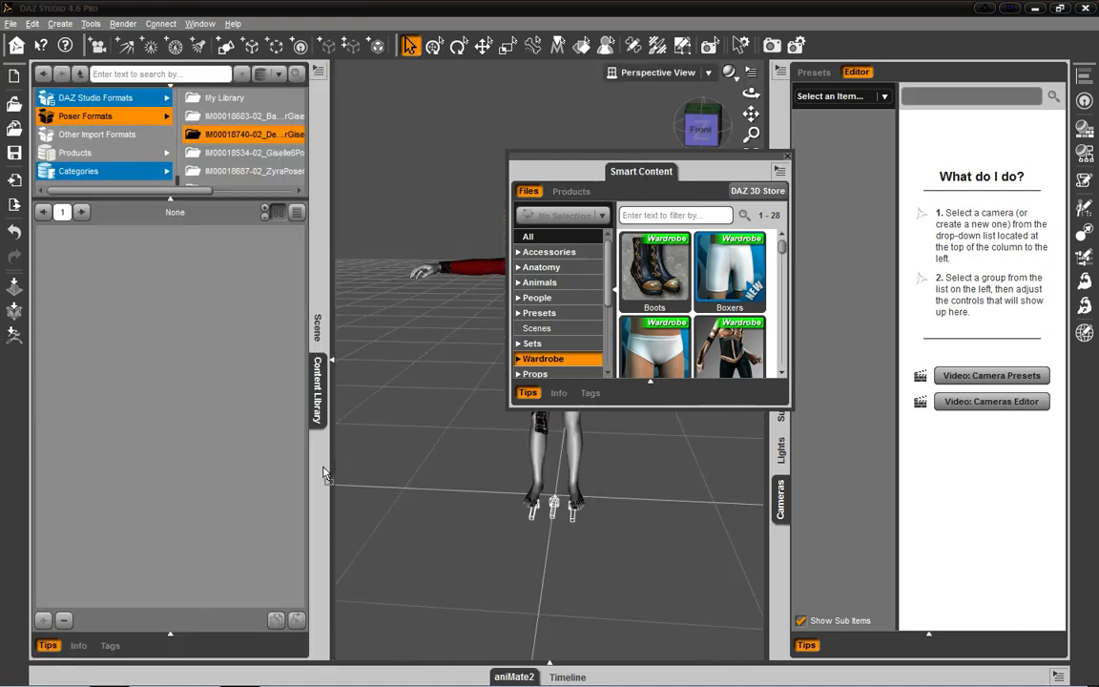
left_click_drag(325, 471, 444, 229)
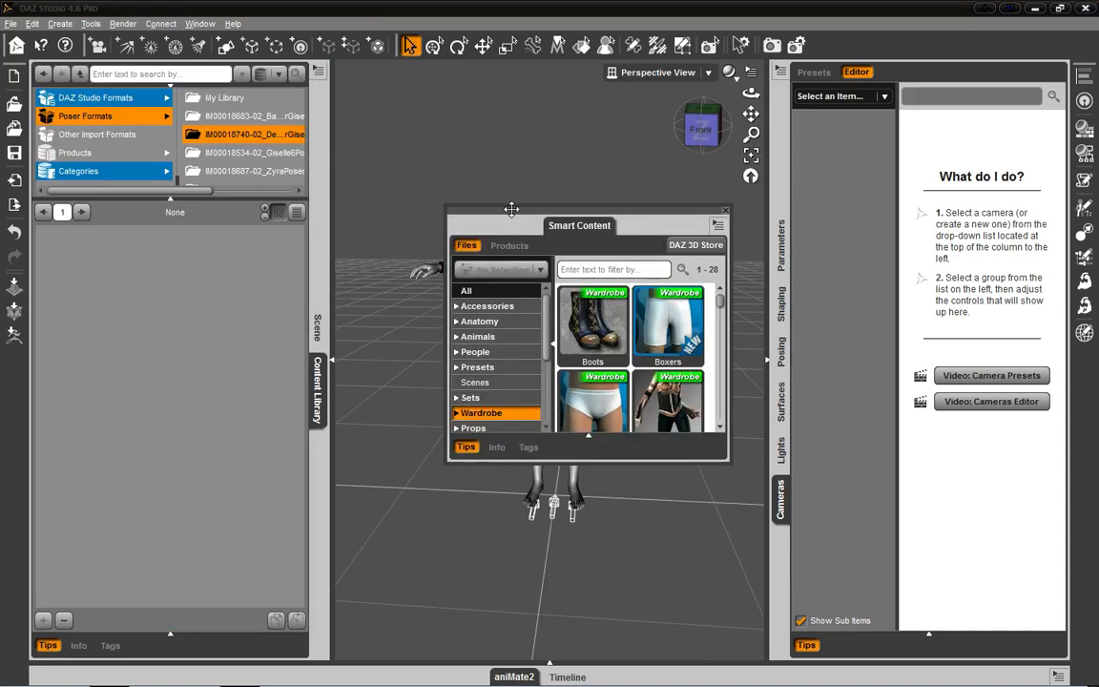
left_click_drag(512, 208, 328, 438)
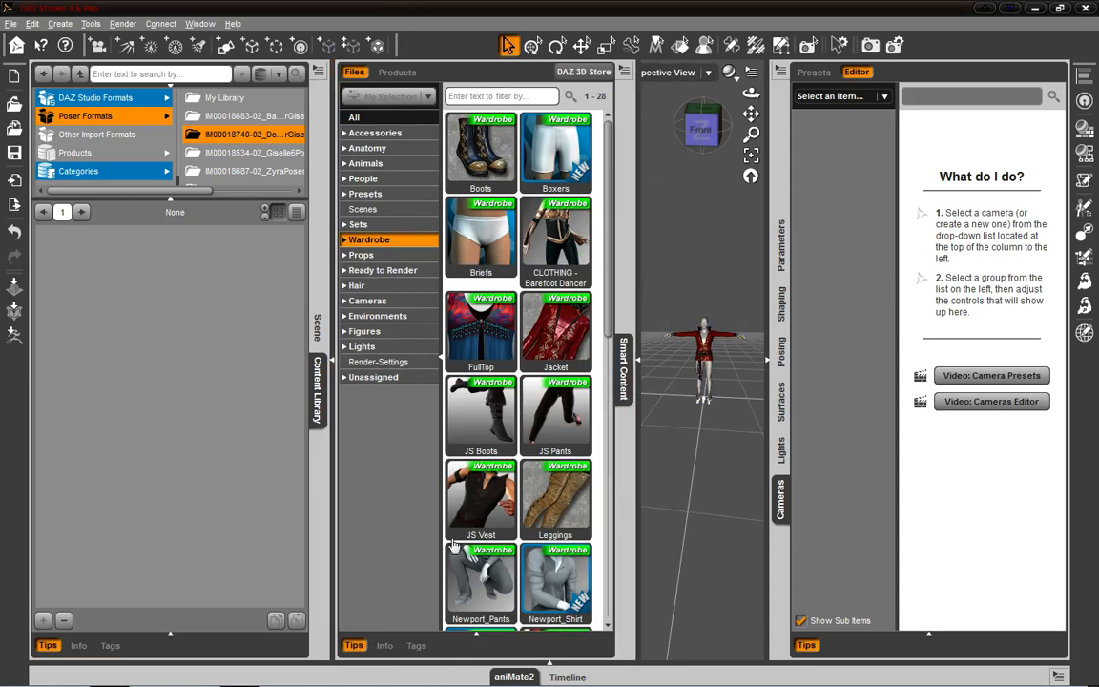
left_click(318, 370)
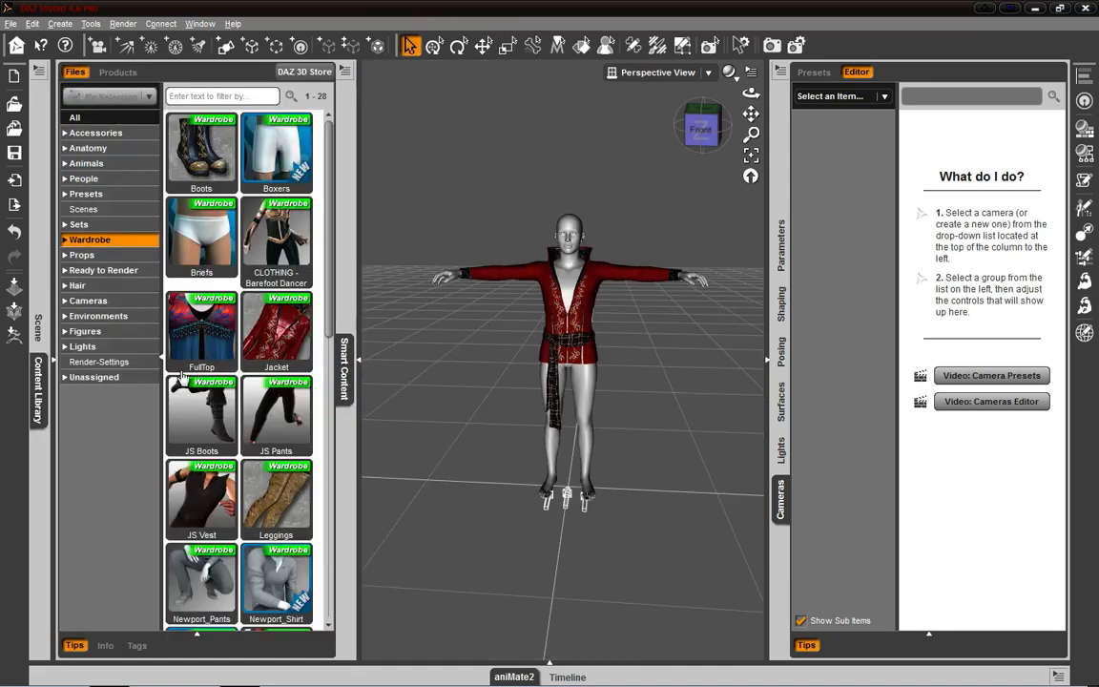
left_click(44, 374)
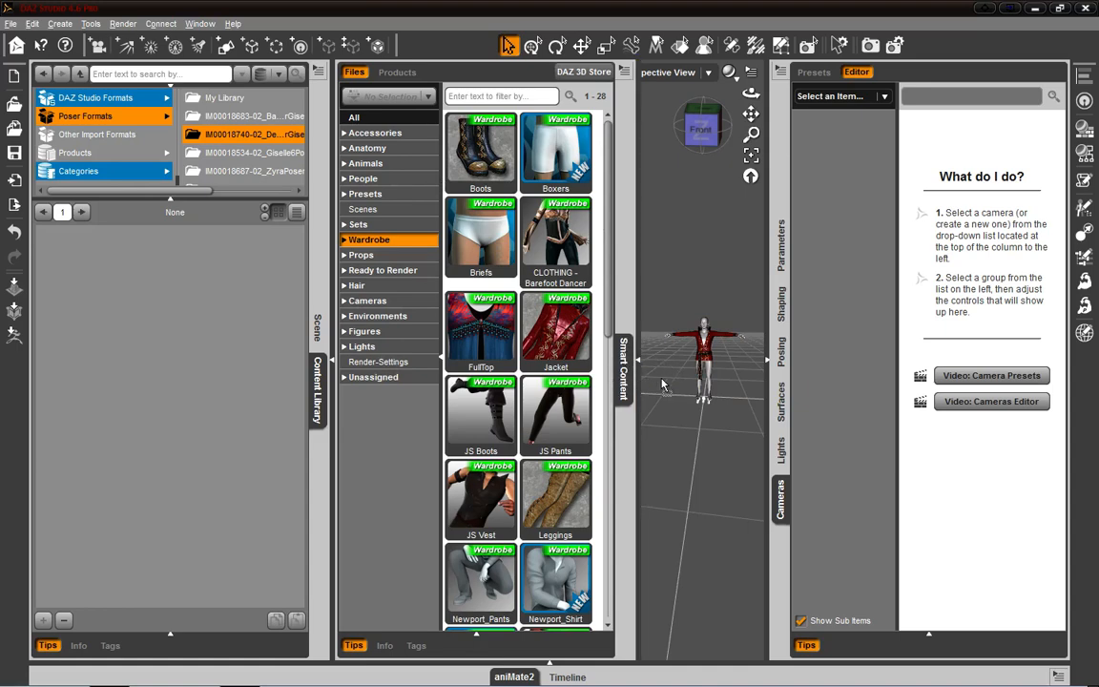
- Undock the Smart Content pane from its separate column and dock it in the pane group with Scene and Content Library
left_click(622, 250)
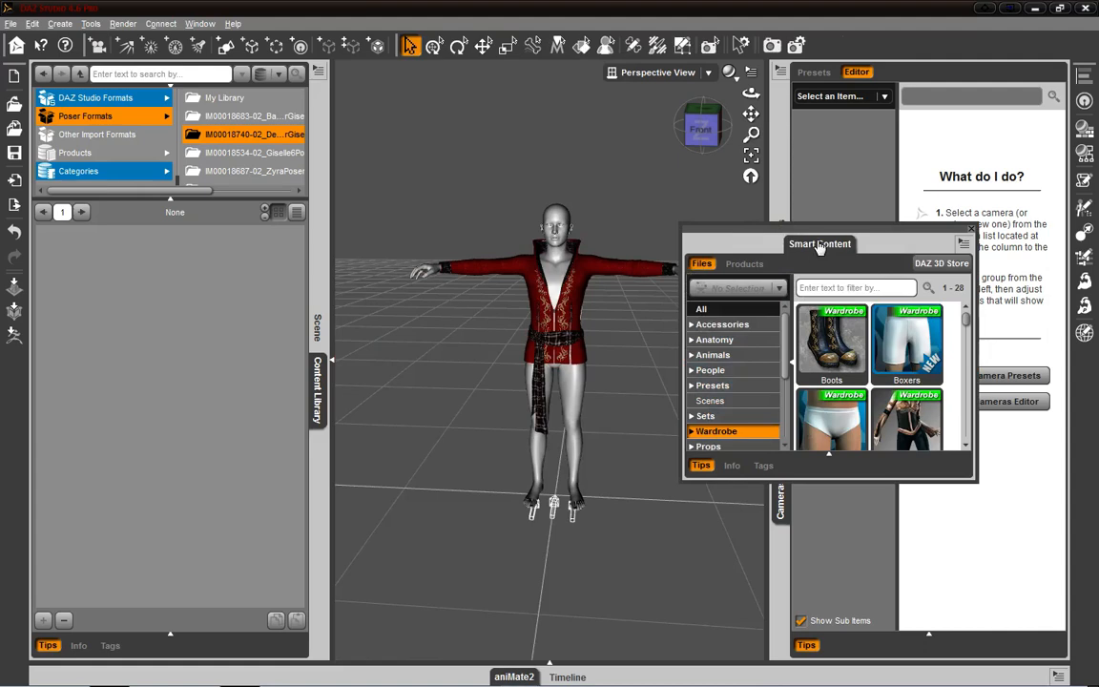
left_click_drag(322, 464, 325, 463)
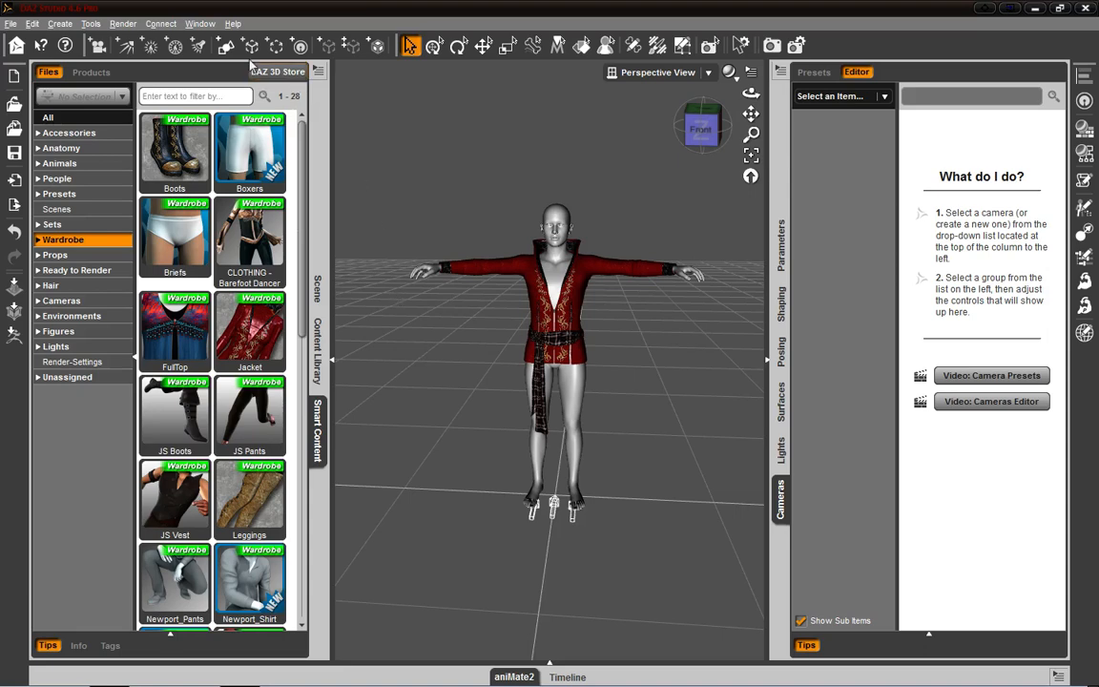
- Look through the window options for panes and viewport layouts
left_click(193, 23)
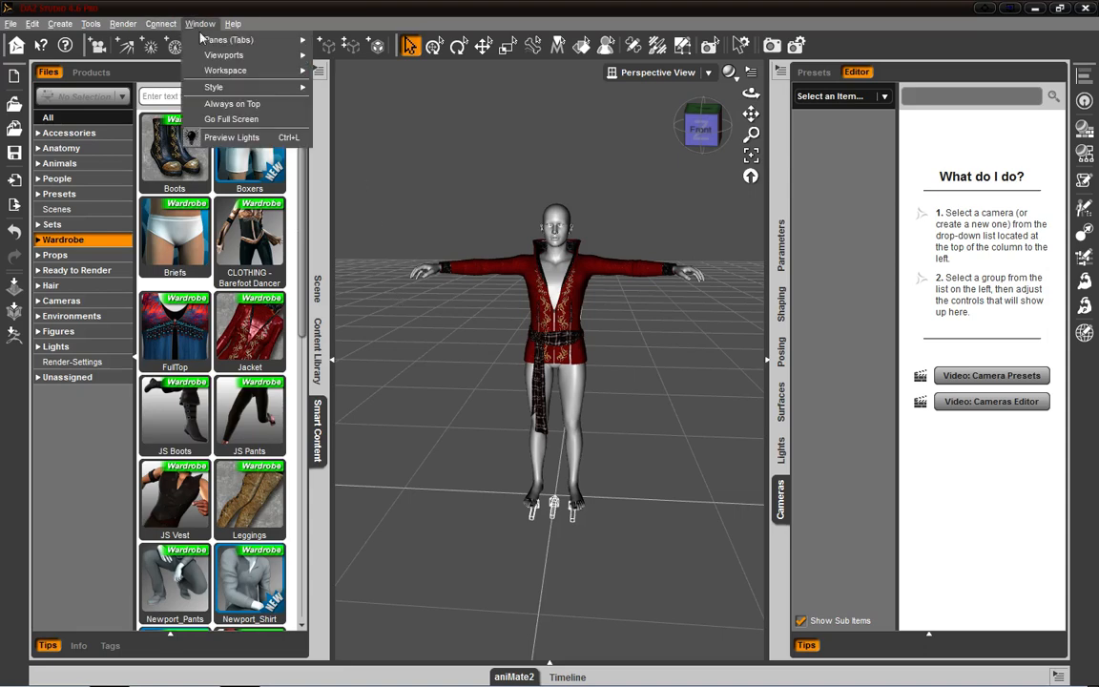
mouse_move(209, 34)
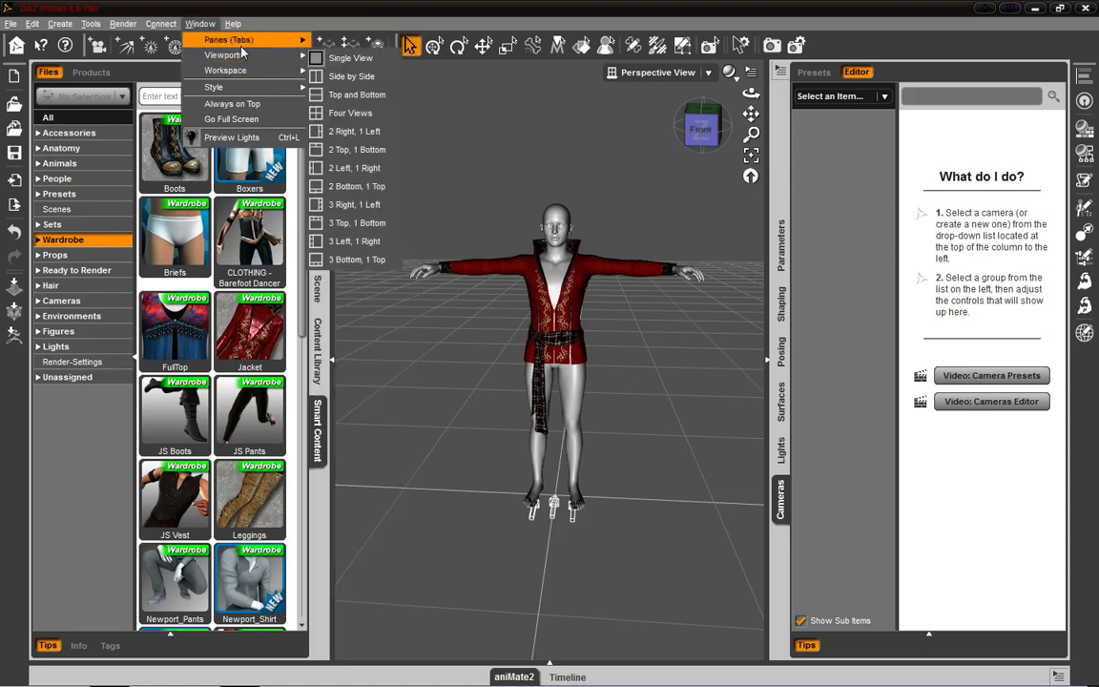
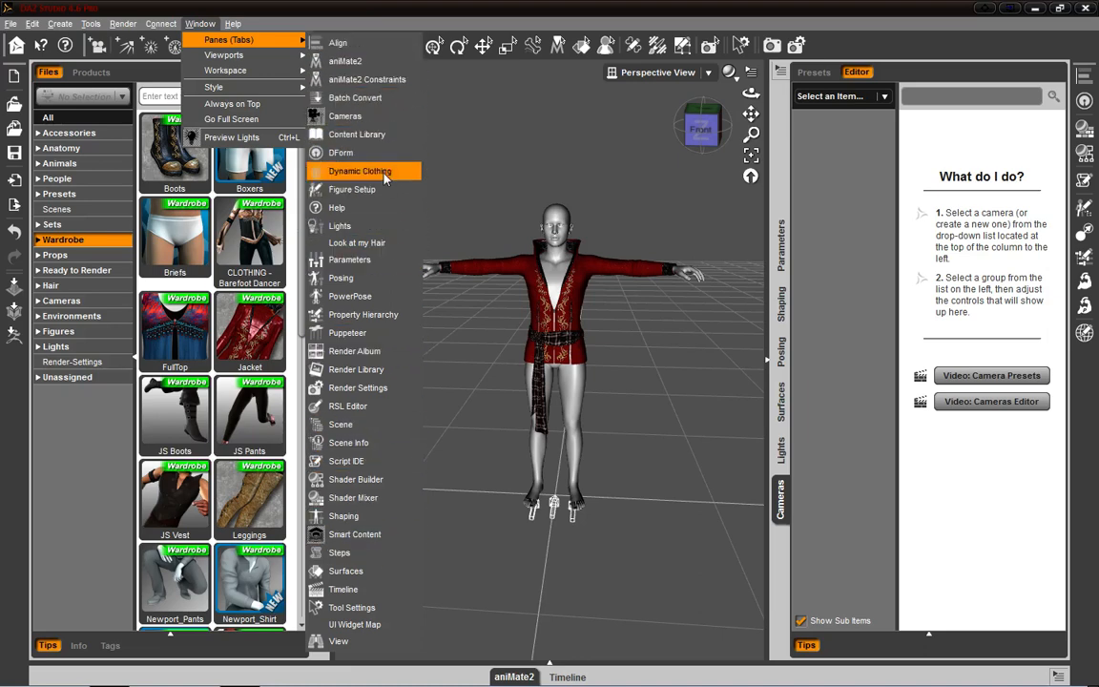
- Open the Render Library pane, dock it in the Smart Content pane group, and view its Render Directory Manager
left_click(390, 373)
left_click_drag(570, 145, 296, 196)
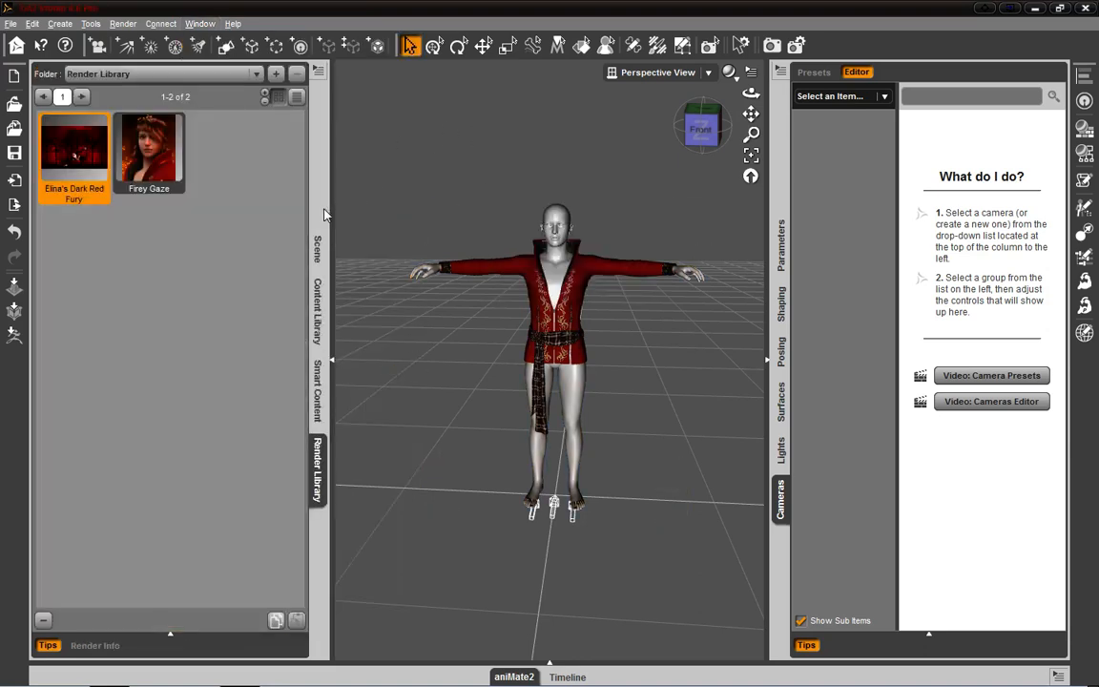
right_click(320, 460)
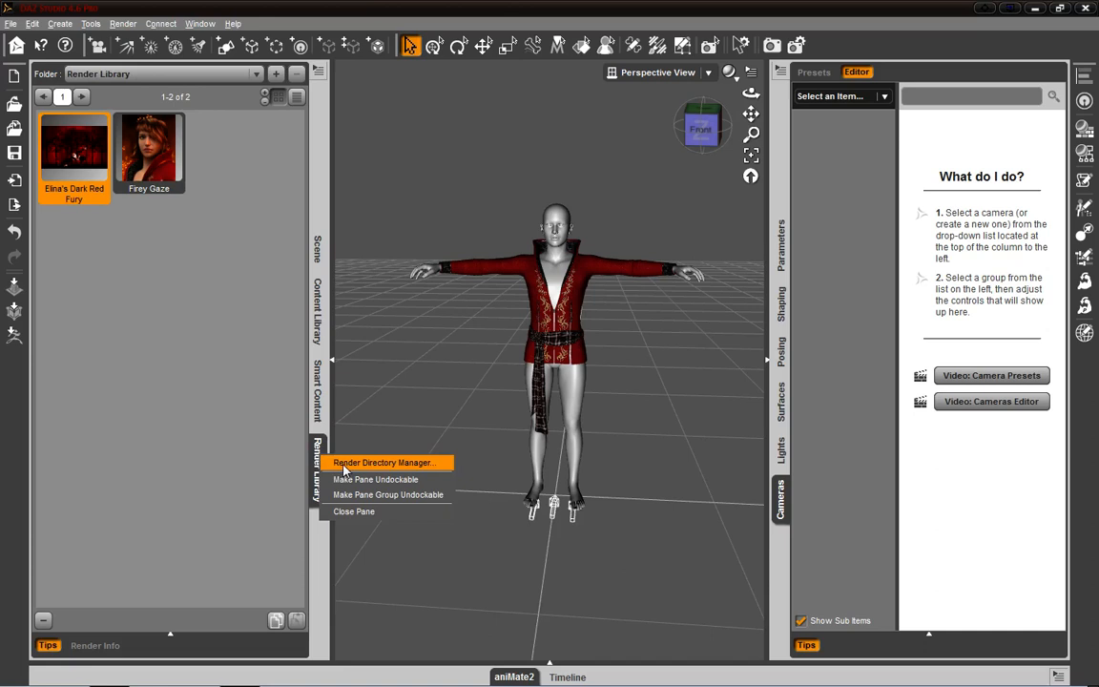
left_click(345, 462)
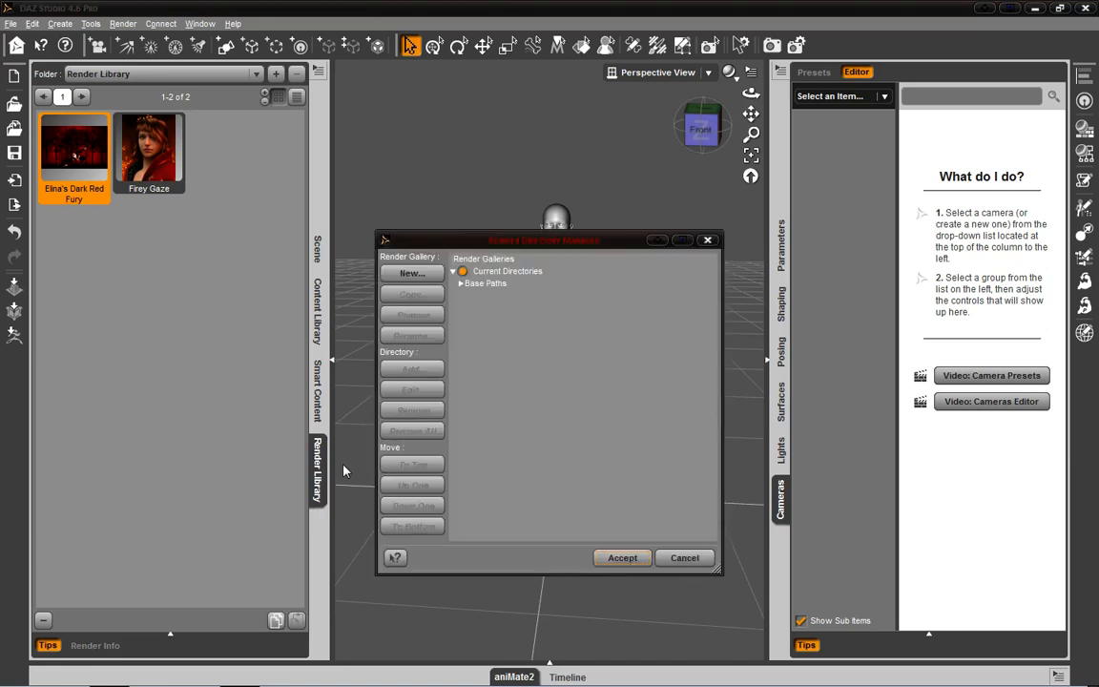
left_click(706, 240)
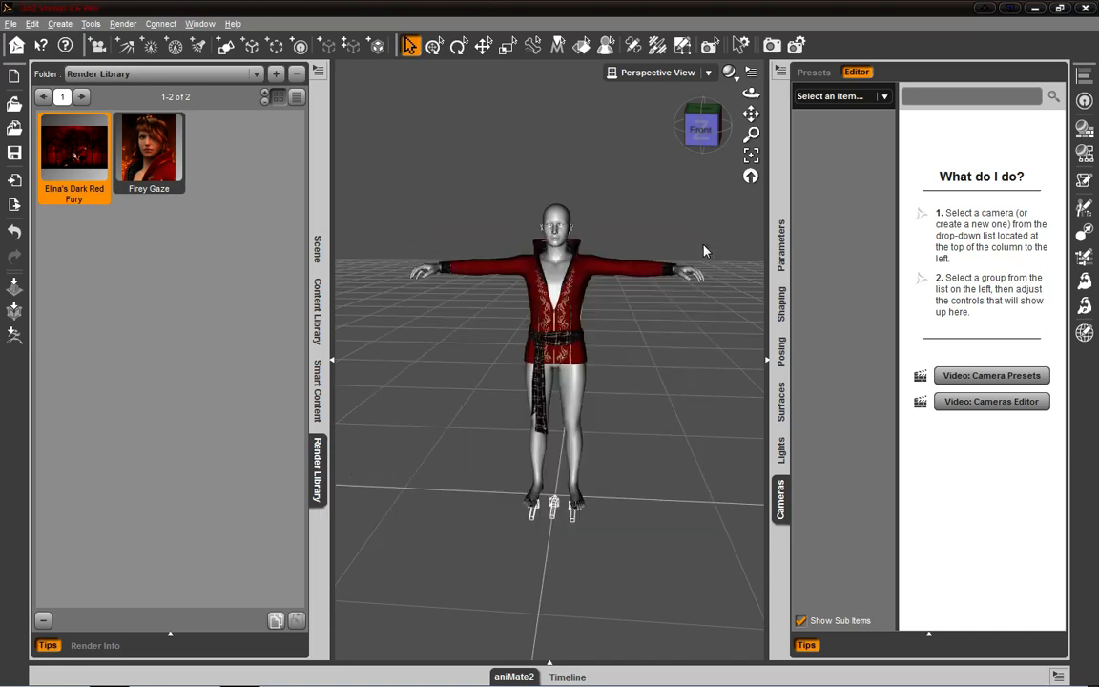
- Check the Render Library's pane options and close the Render Library pane
right_click(317, 459)
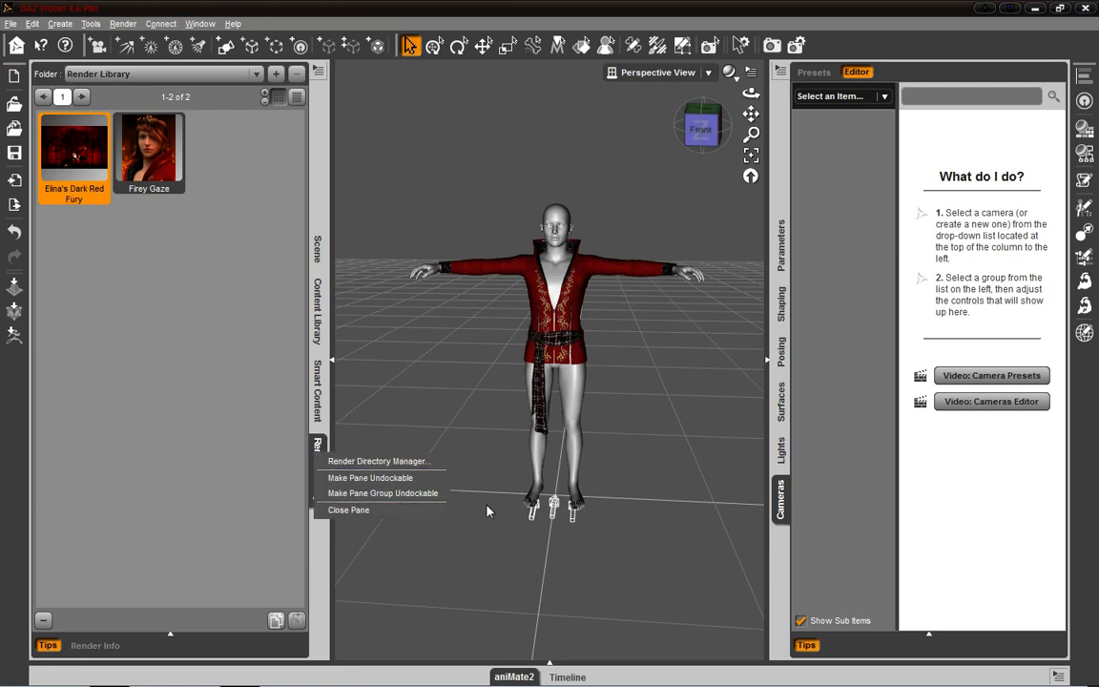
left_click(320, 74)
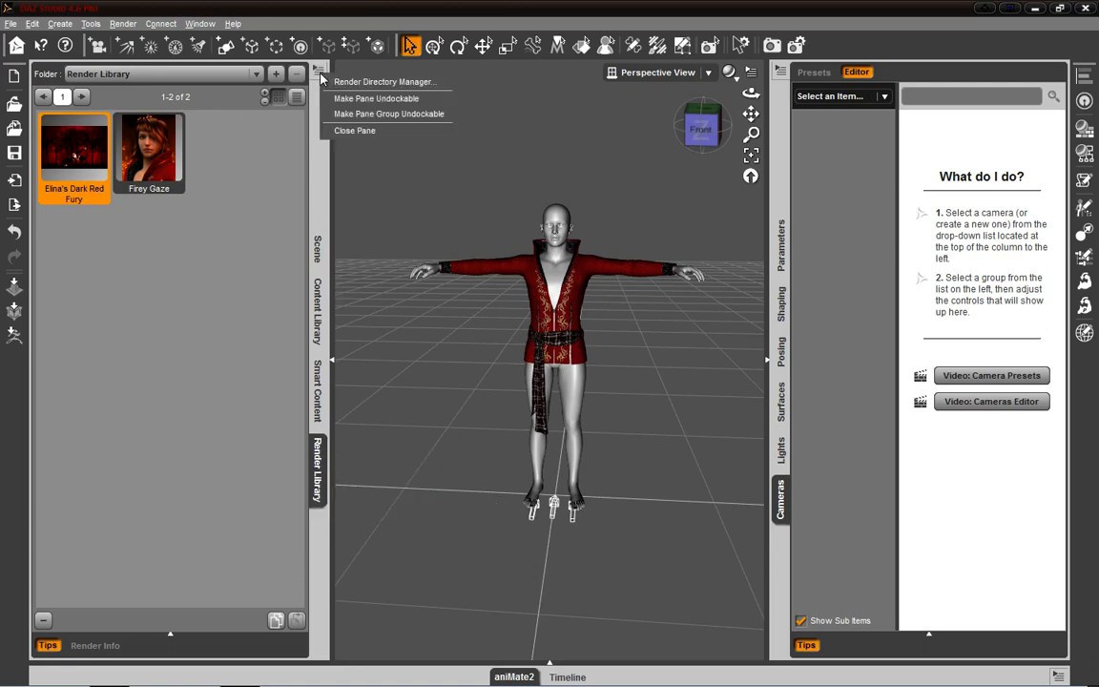
left_click(249, 203)
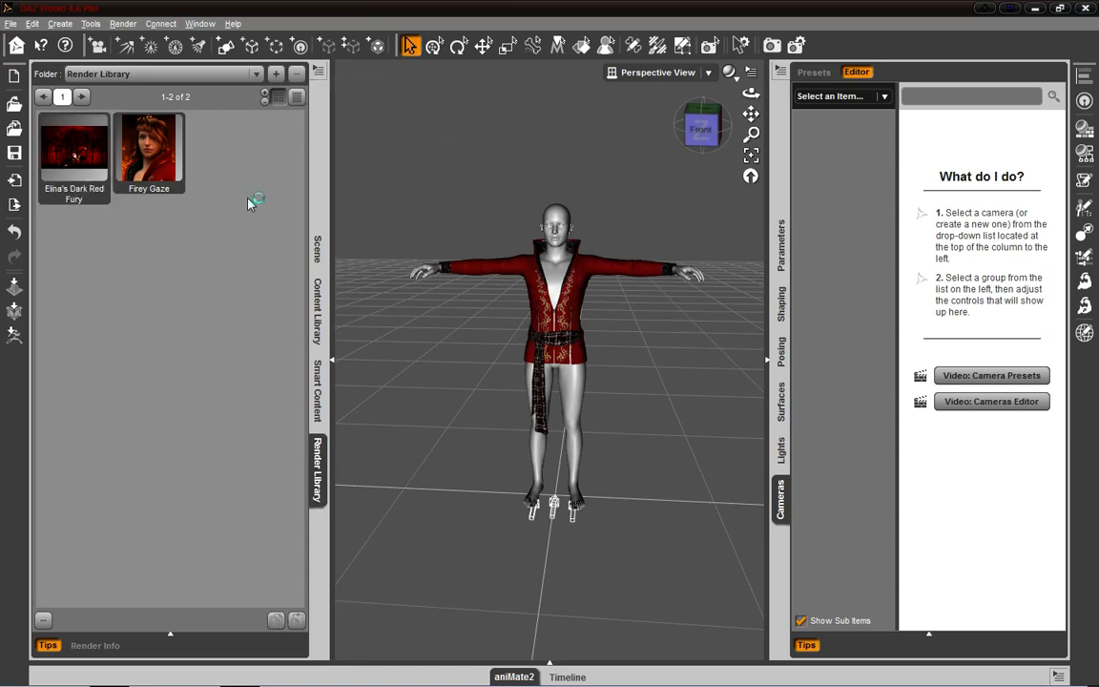
left_click(317, 77)
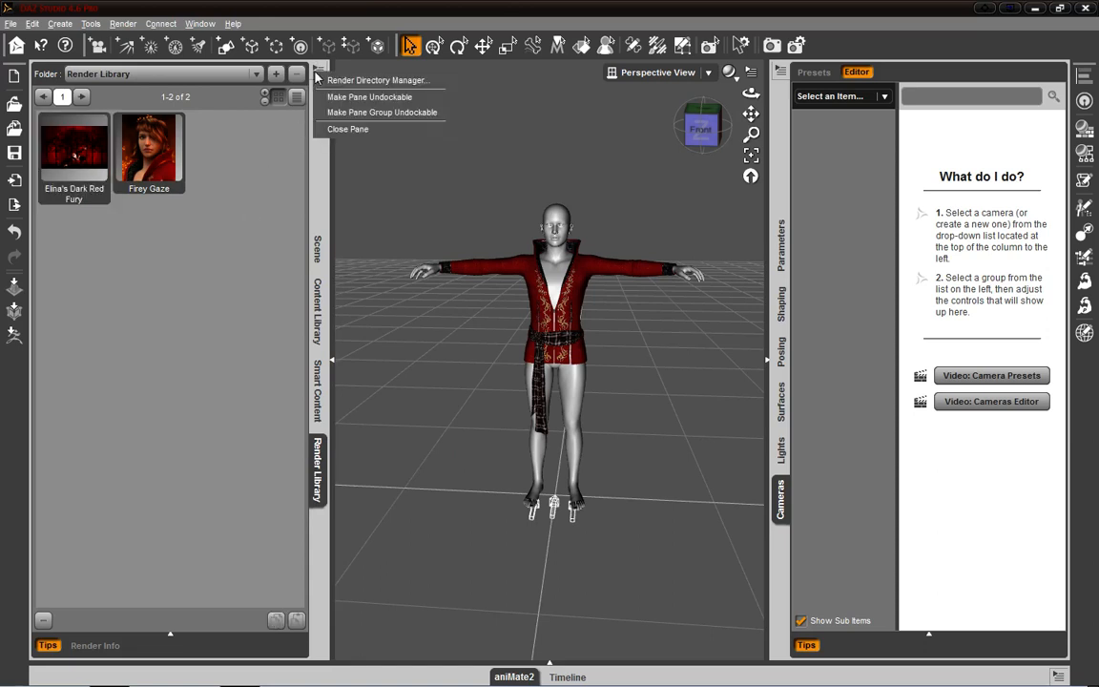
left_click(393, 136)
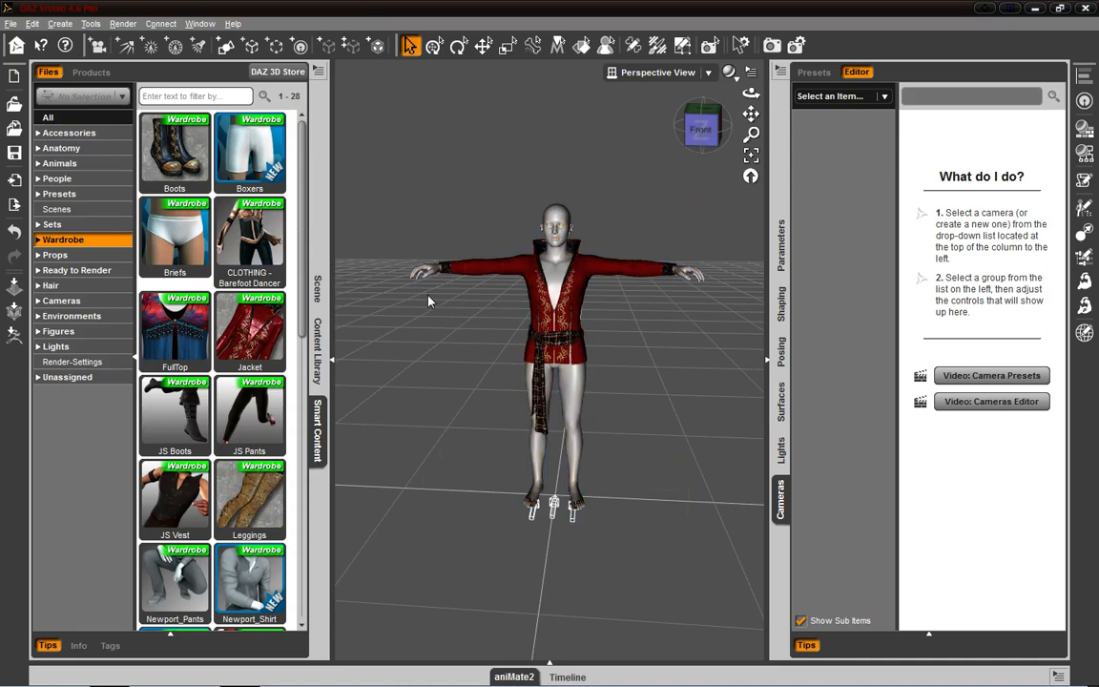
- View the Sets category in Smart Content, and expand the Wardrobe category to look over its items
left_click(73, 194)
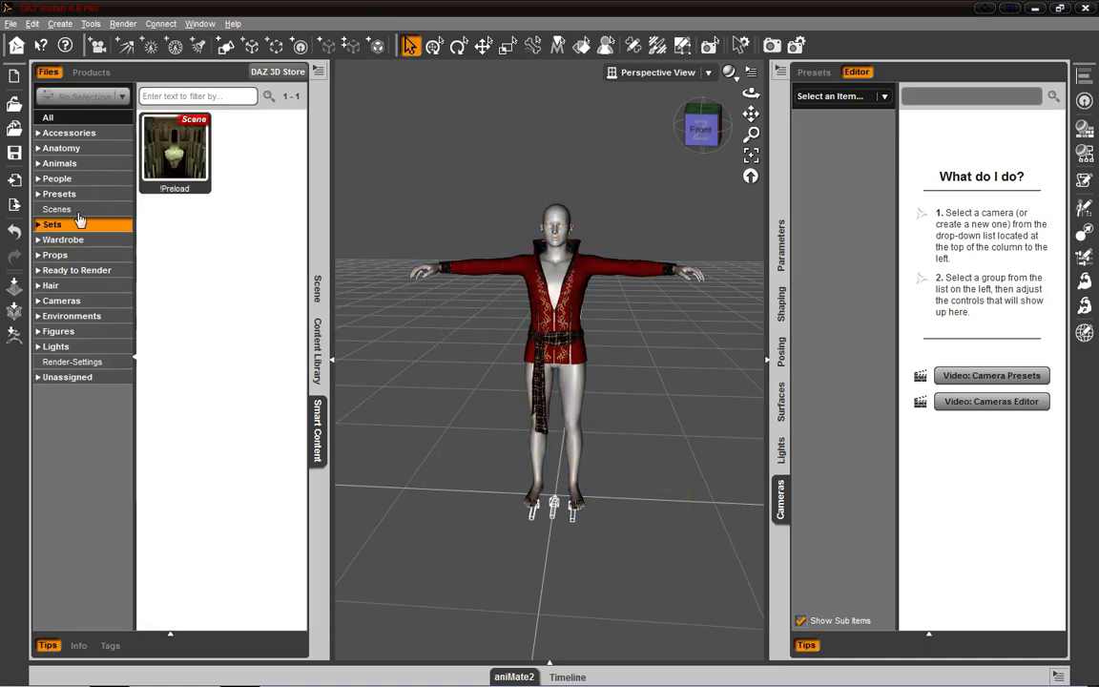
left_click(48, 236)
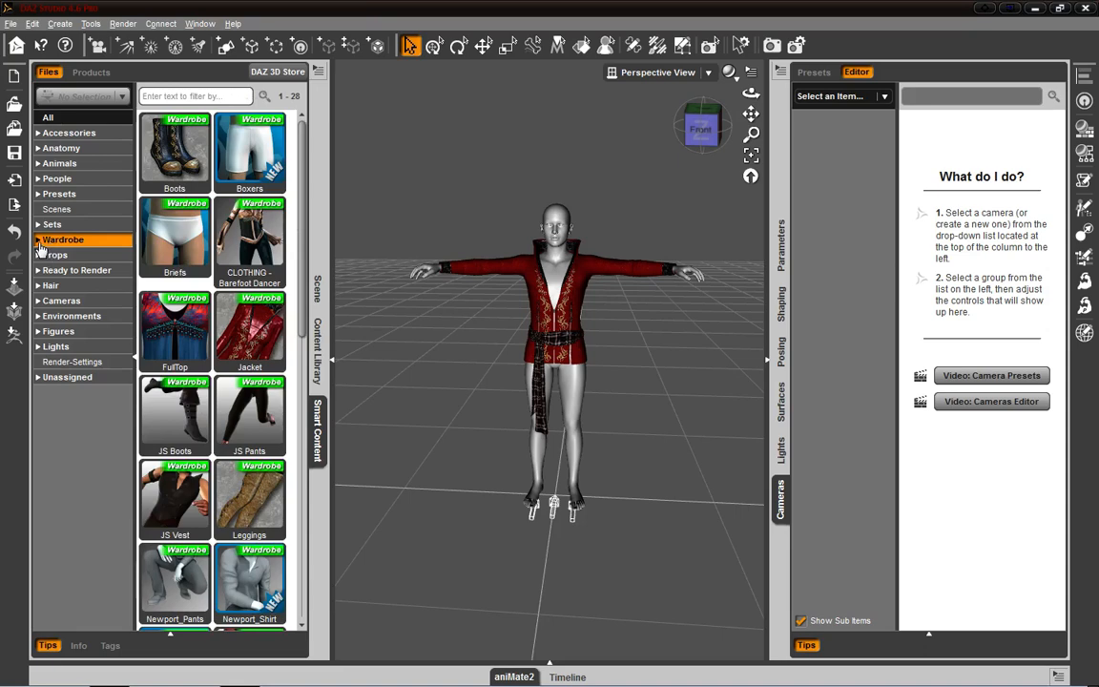
left_click(38, 240)
left_click(38, 240)
left_click(38, 239)
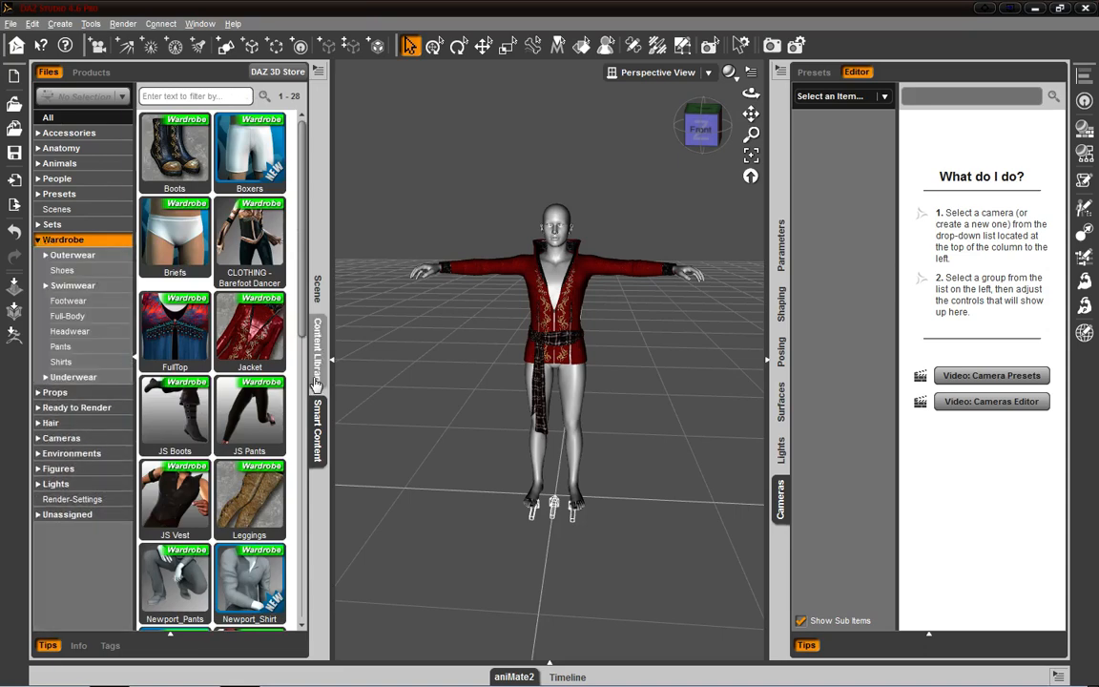
left_click_drag(301, 305, 289, 170)
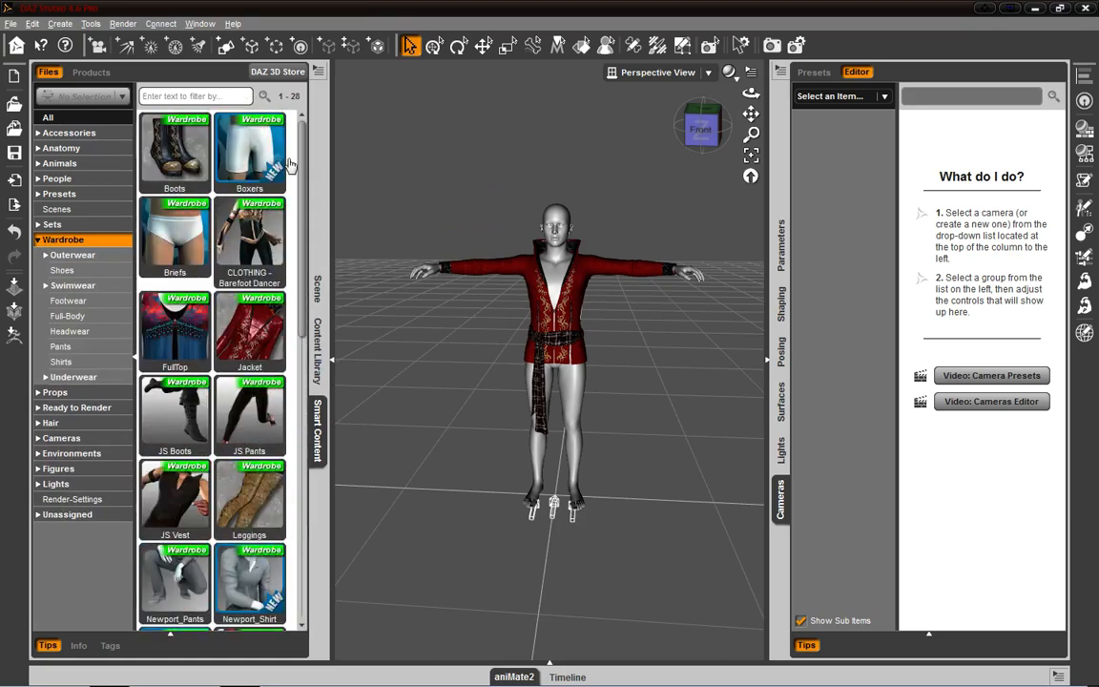
- View the Outerwear, Swimwear, Footwear, Headwear, Shirts and Underwear subcategories of Wardrobe
left_click(87, 257)
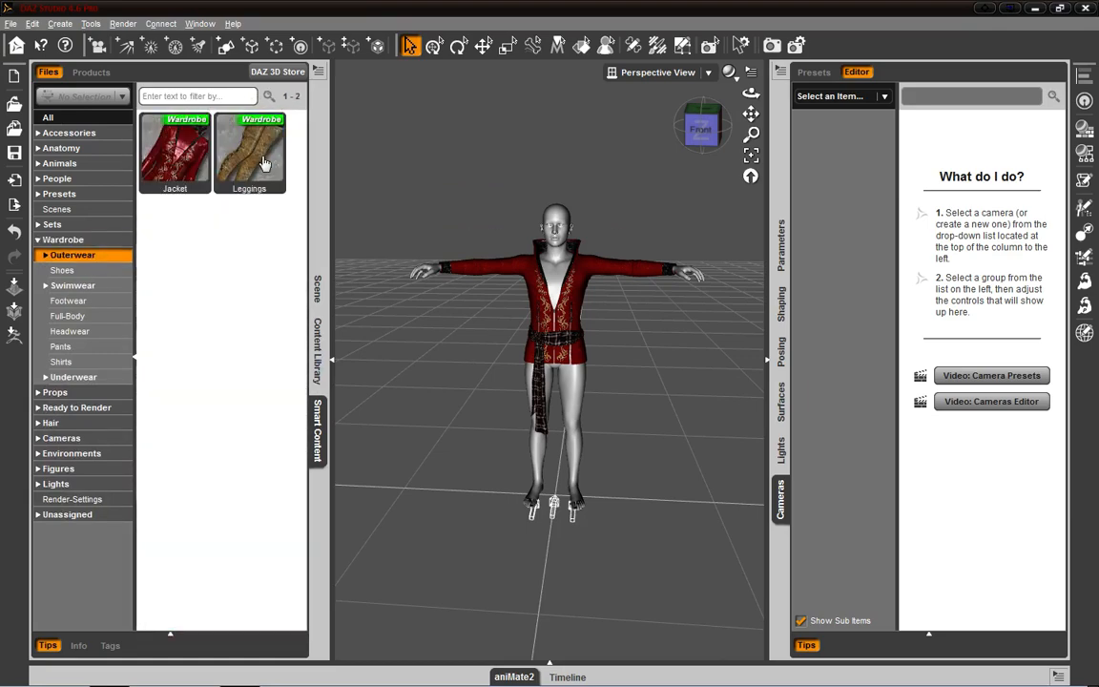
left_click(116, 287)
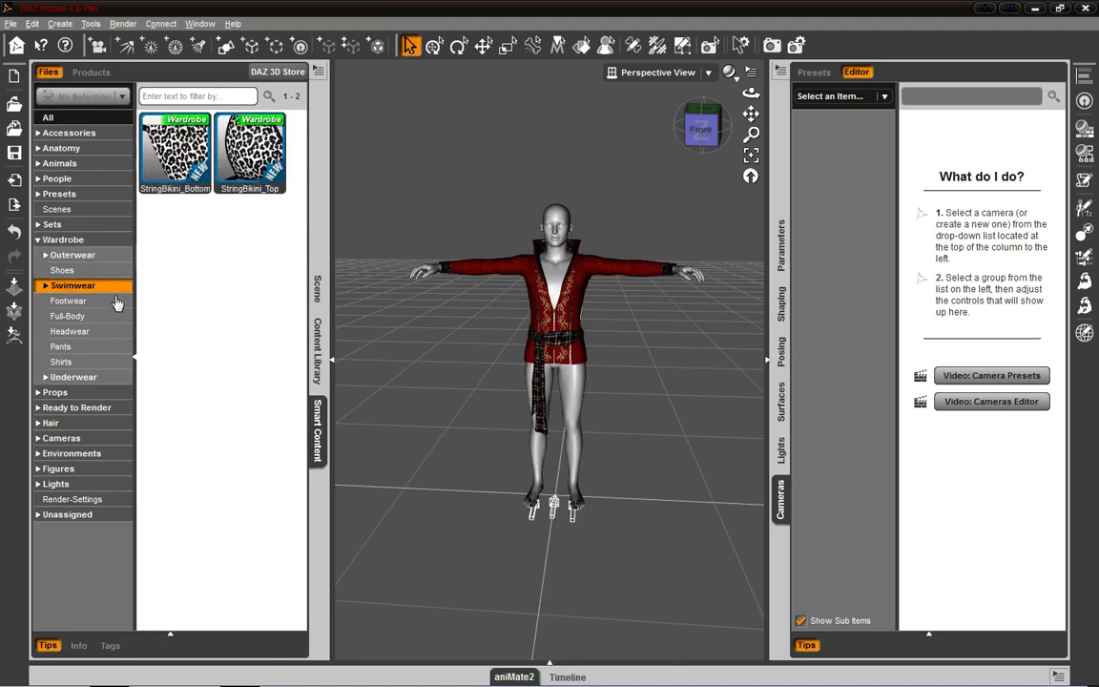
left_click(111, 301)
left_click(109, 331)
left_click(107, 363)
left_click(105, 378)
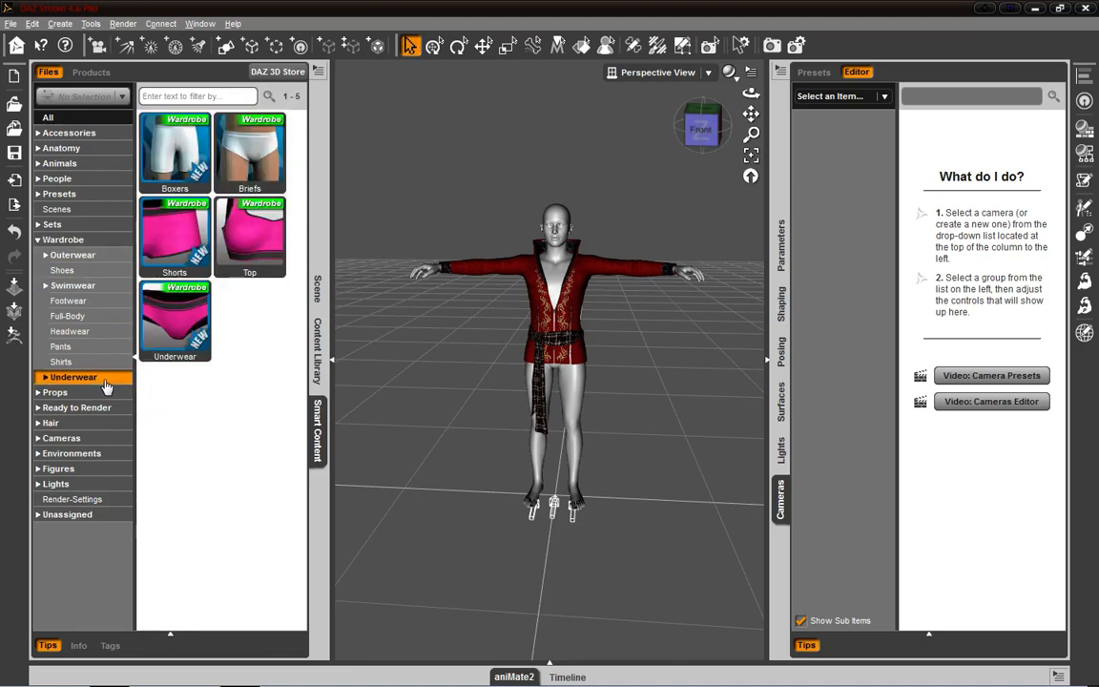
- Expand Underwear to view its Bottoms and Tops, and collapse the Wardrobe category
left_click(46, 379)
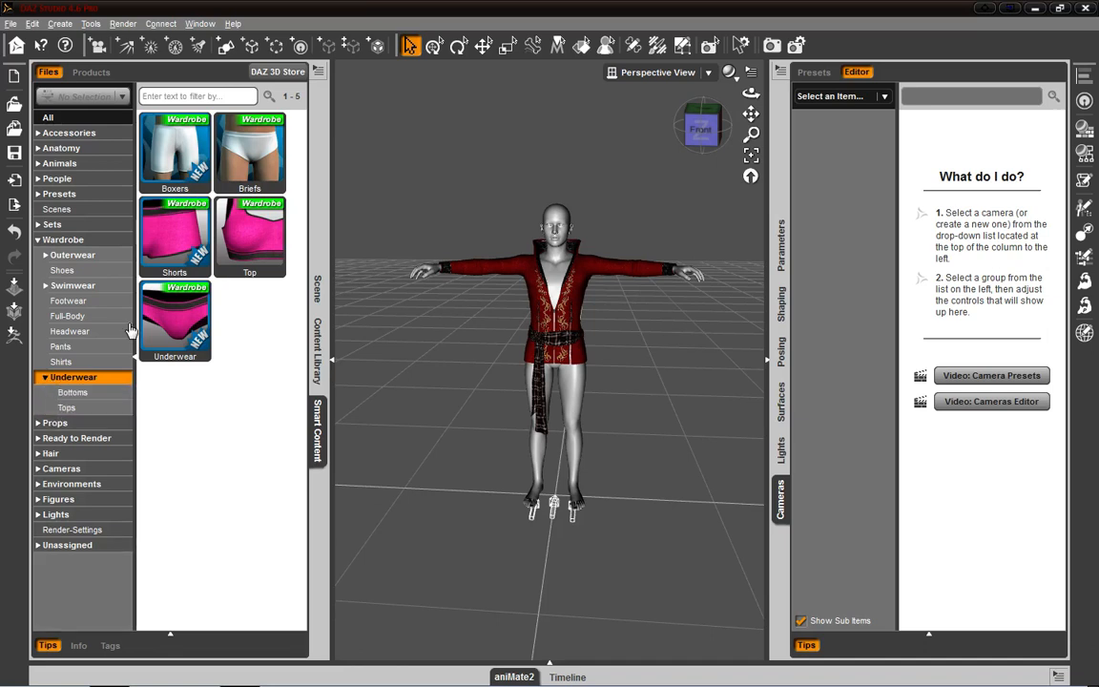
left_click(96, 392)
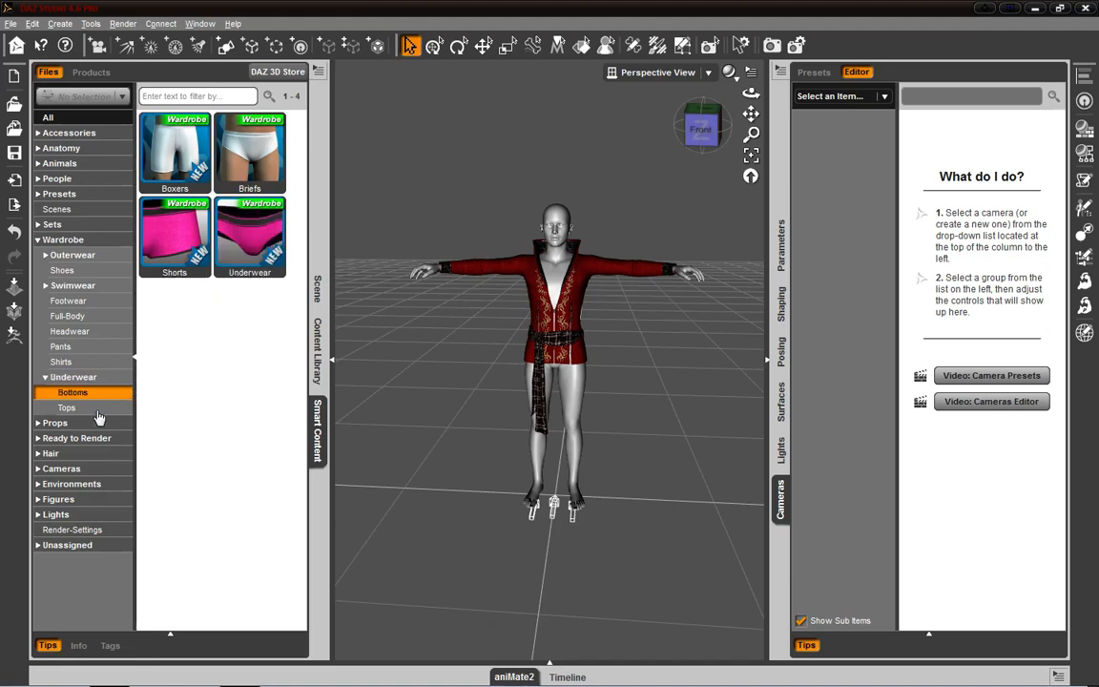
left_click(98, 408)
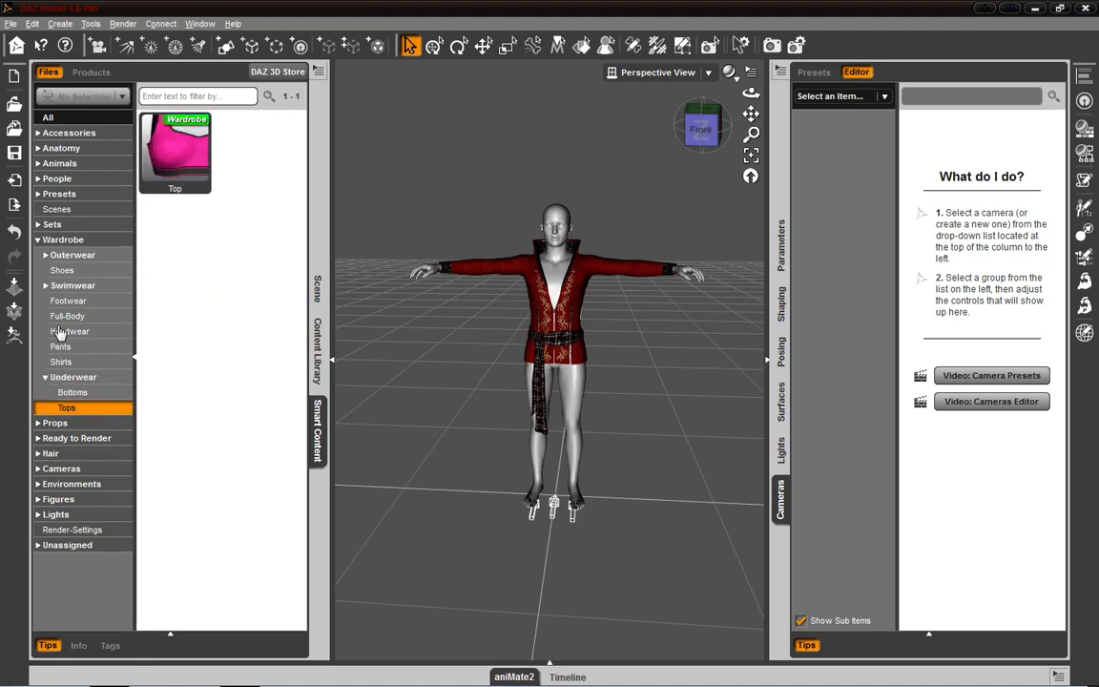
left_click(37, 240)
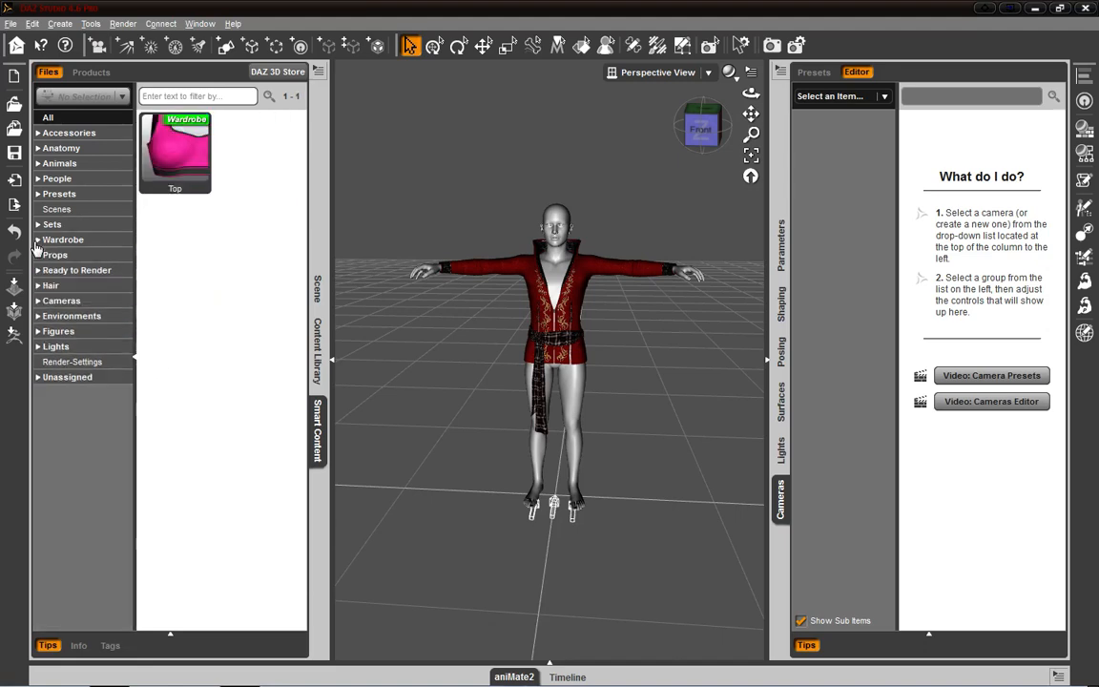
- View the Unassigned, Environments and Ready to Render categories, comparing the category list with Genesis selected and with nothing selected
left_click(77, 381)
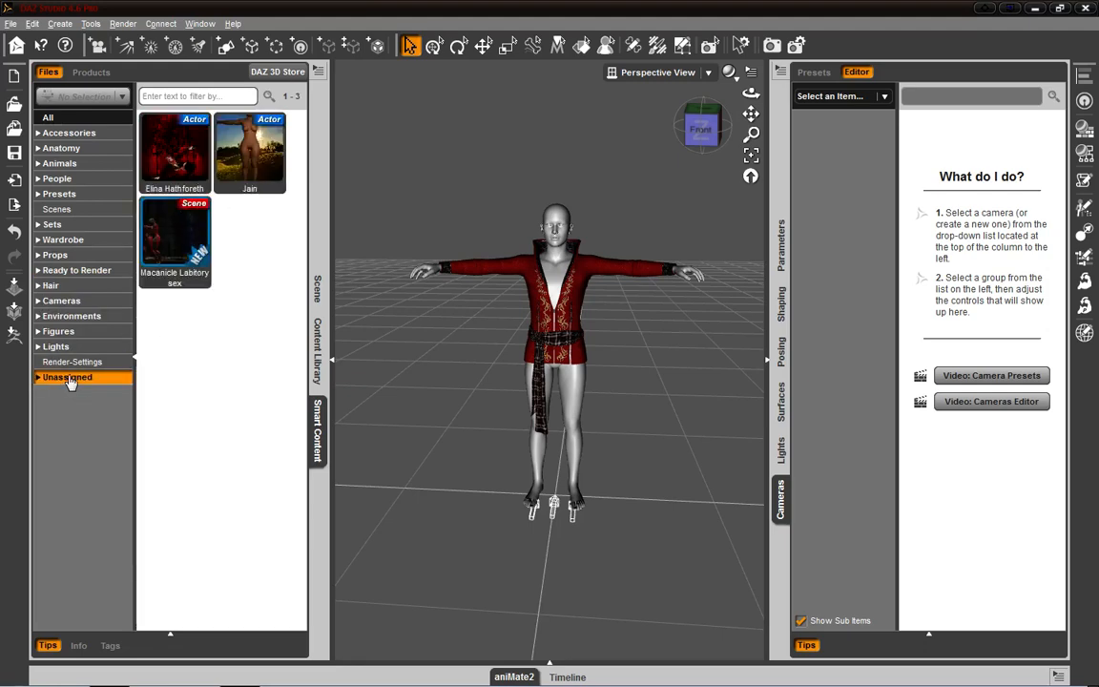
left_click(64, 318)
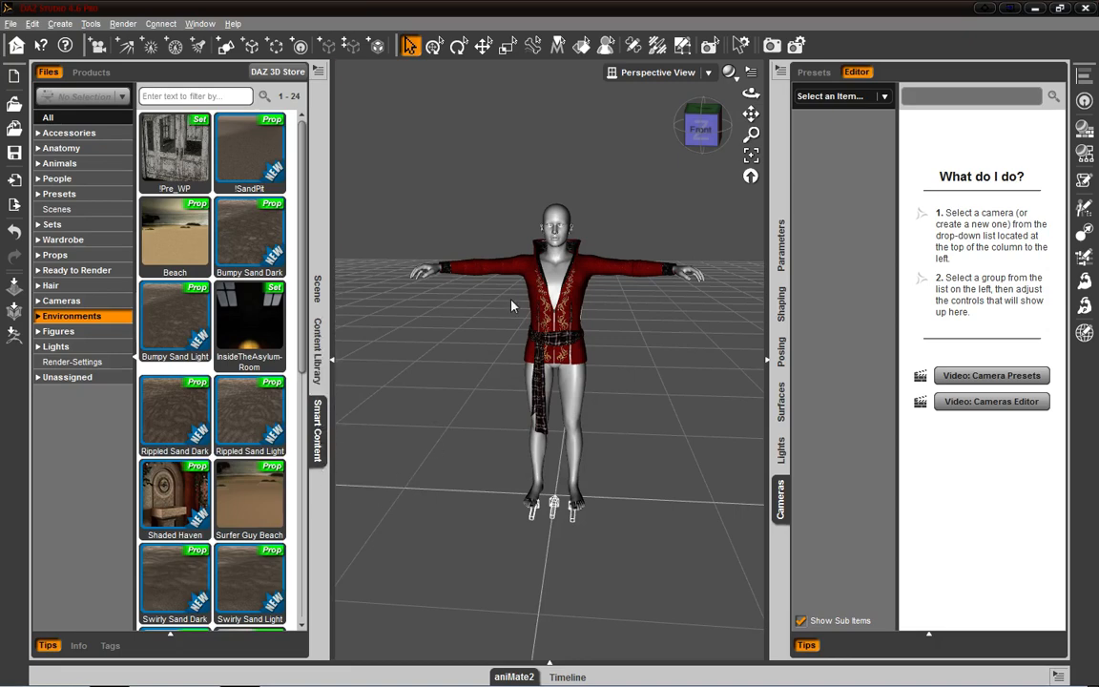
left_click(550, 276)
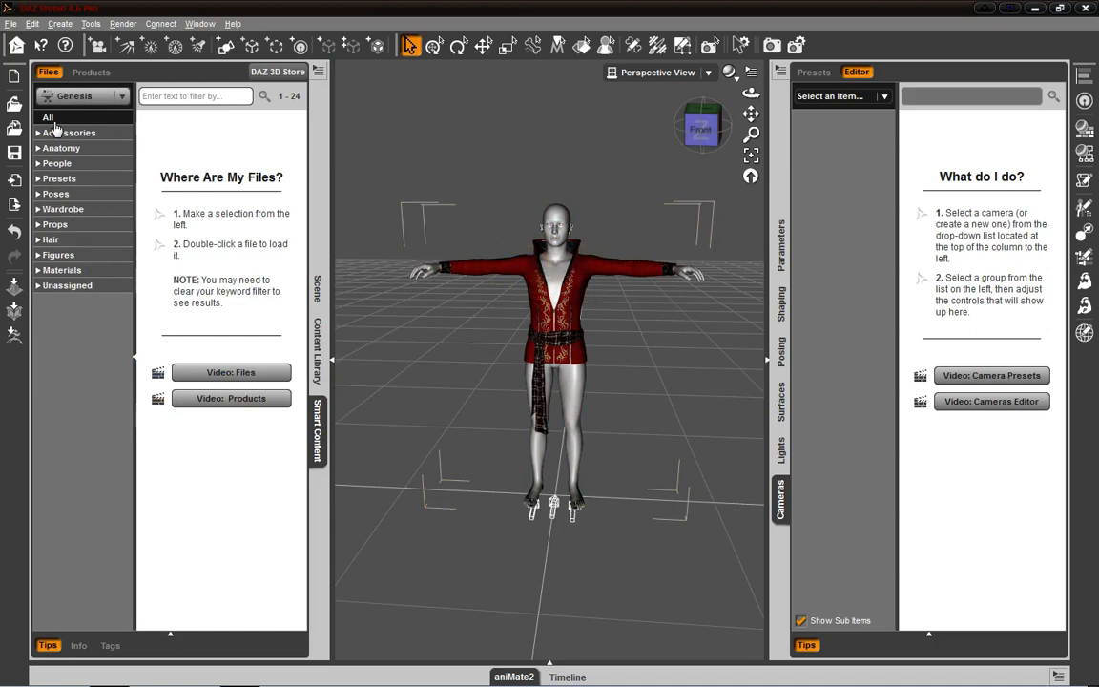
left_click(475, 119)
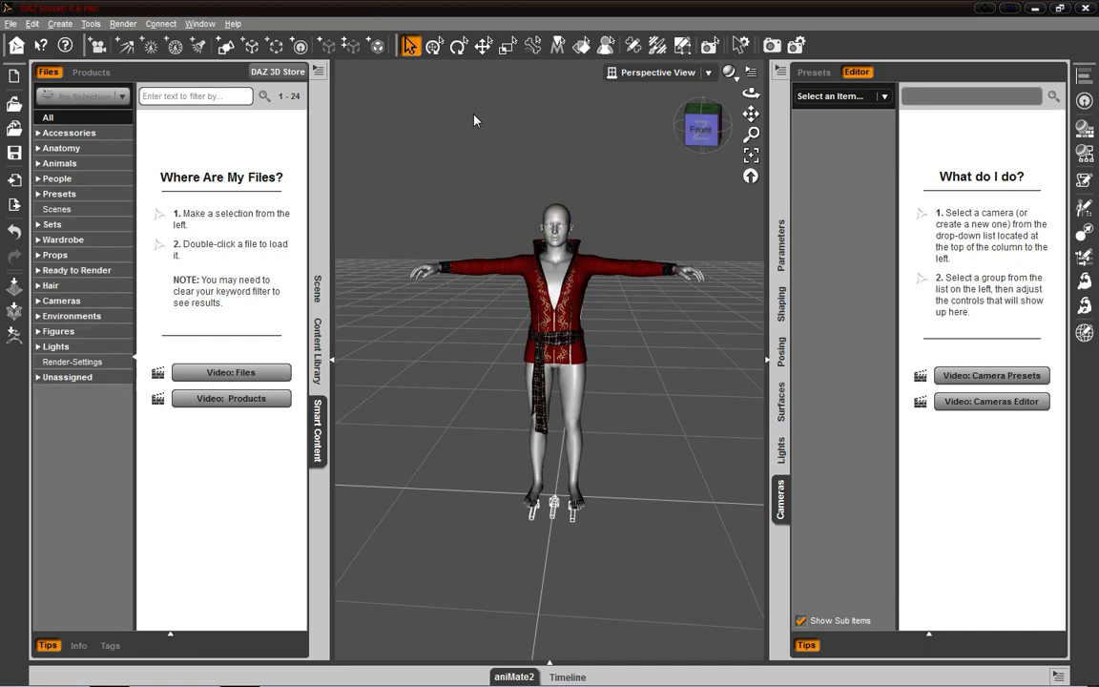
left_click(76, 270)
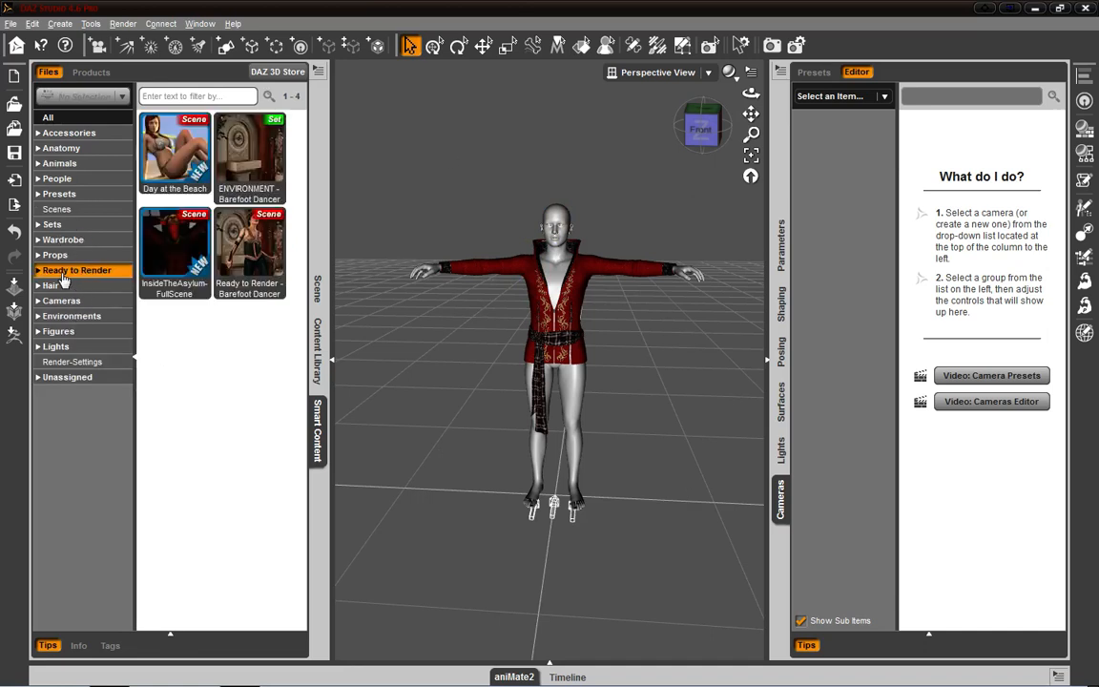
- Select the Genesis figure in the viewport, and switch the selection to the Magus Jacket to compare their Smart Content categories
left_click(539, 273)
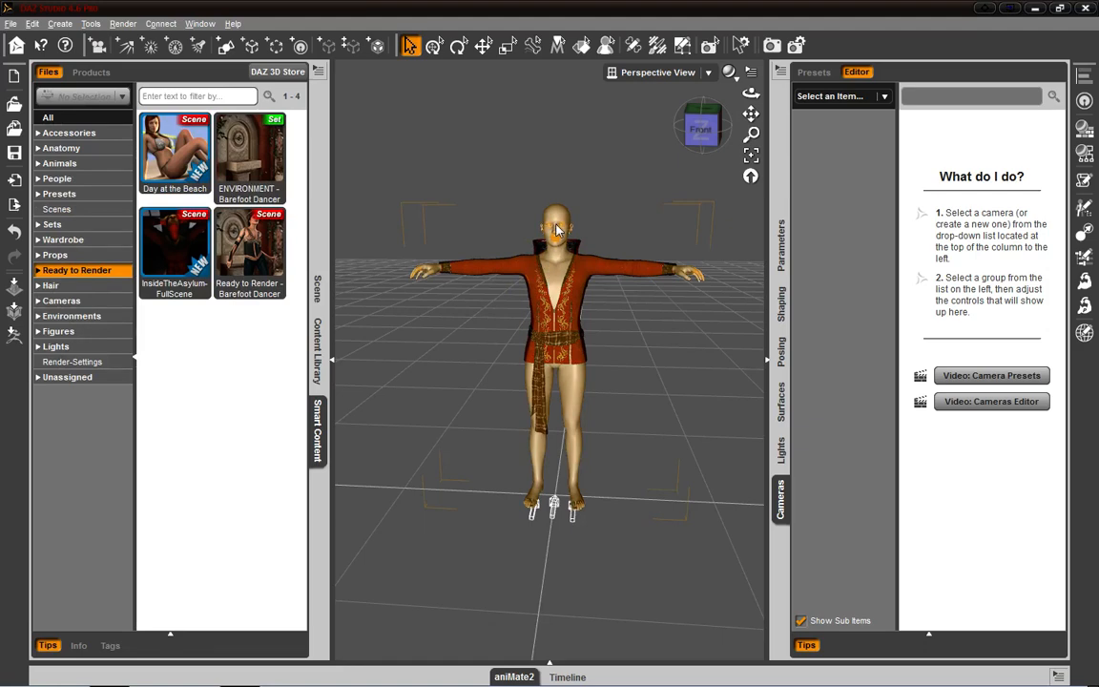
left_click(557, 227)
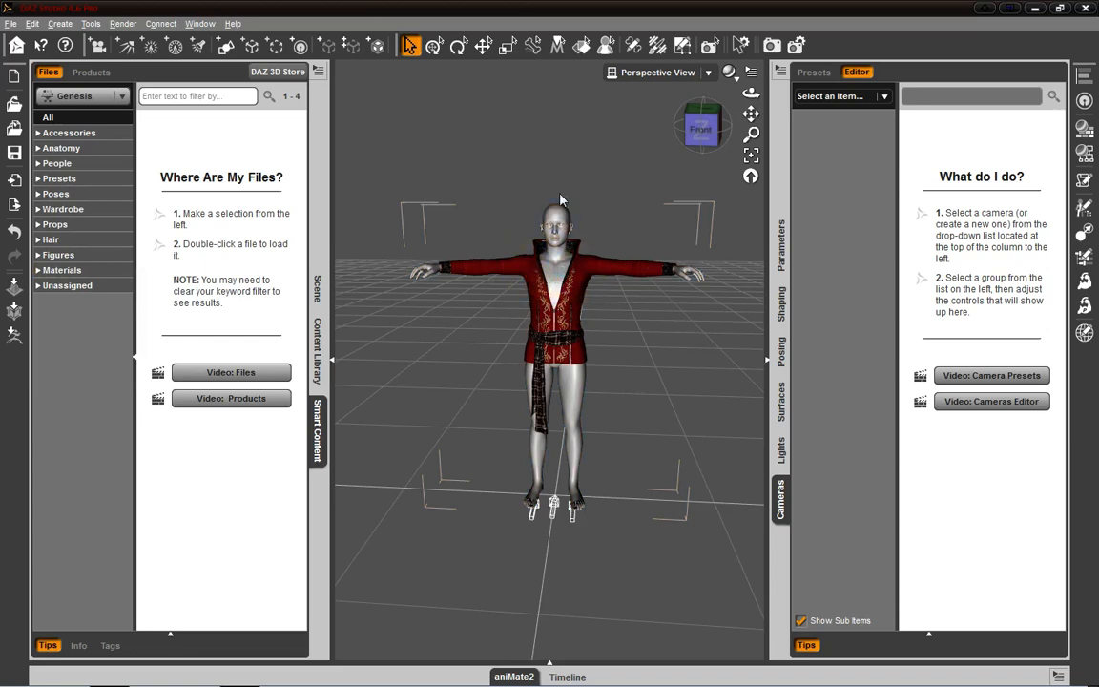
right_click(554, 325)
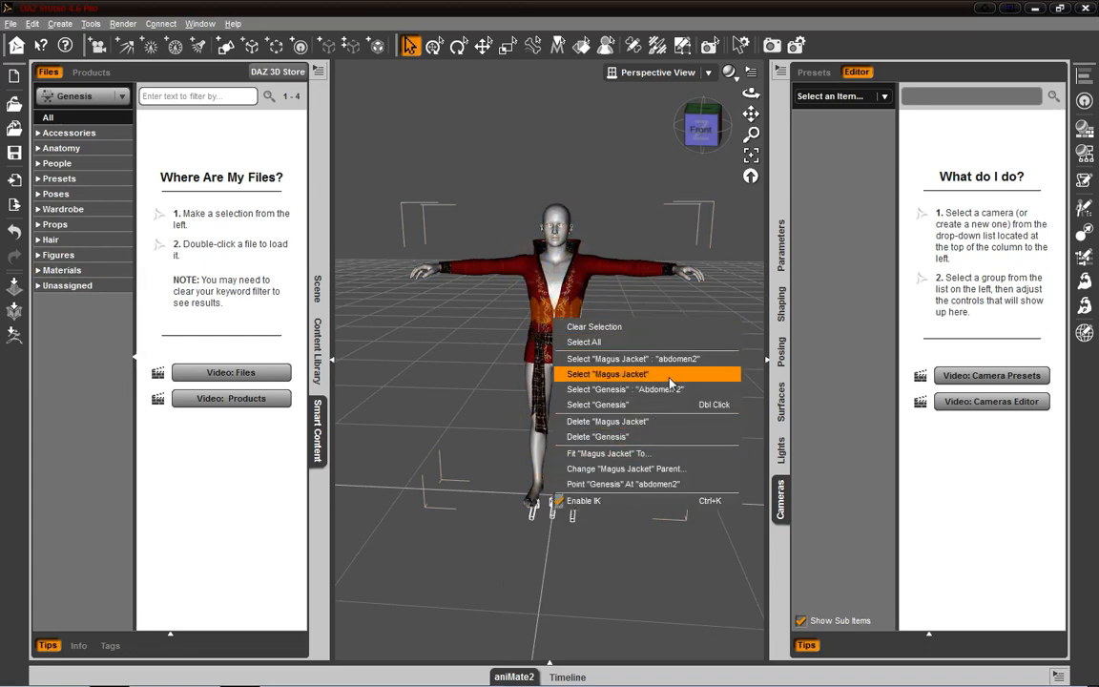
left_click(610, 375)
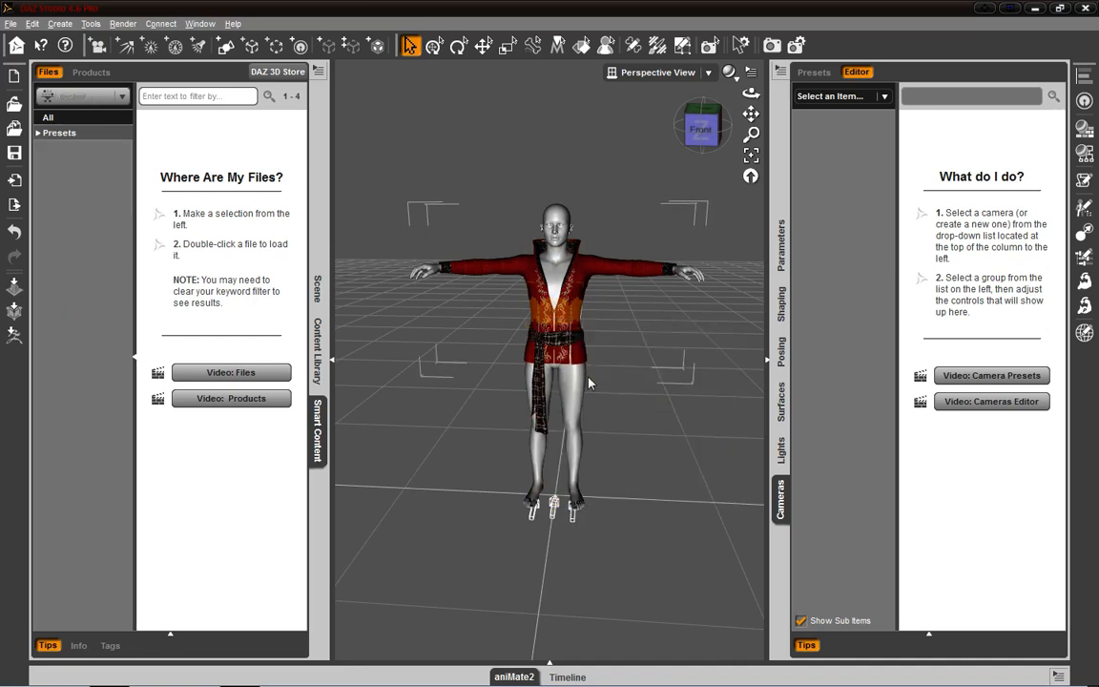
- In the Scene pane, select Genesis, Magus Jacket, JS Sash, Belt and DistantLight 1 one after another
left_click(323, 294)
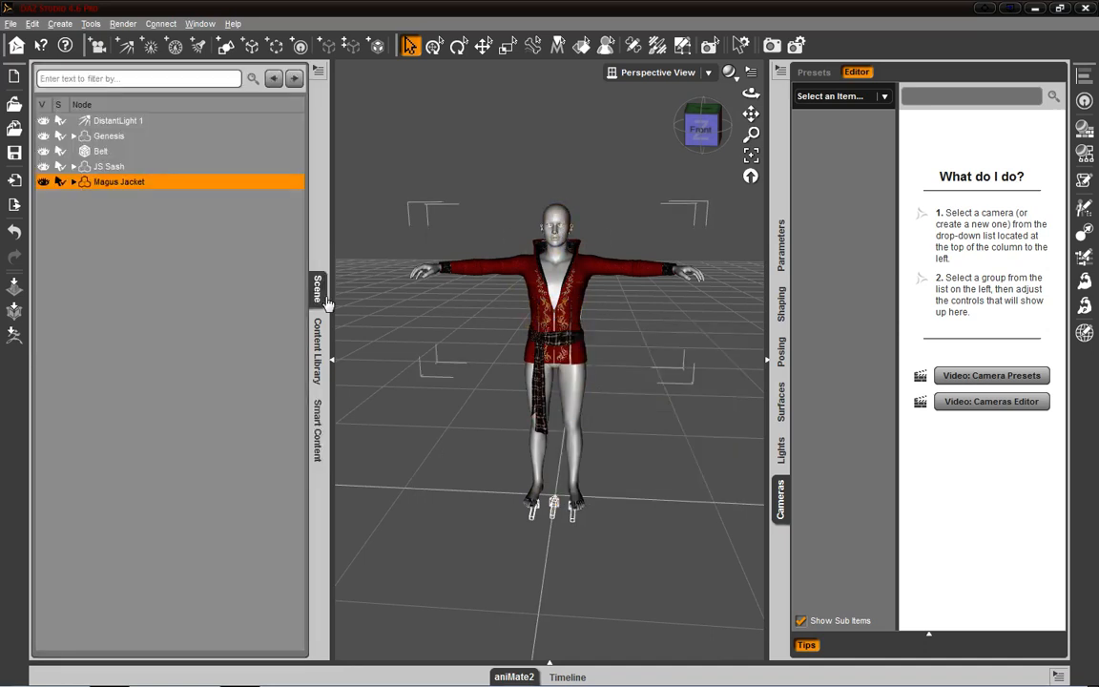
left_click(116, 136)
left_click(121, 183)
left_click(108, 167)
left_click(105, 150)
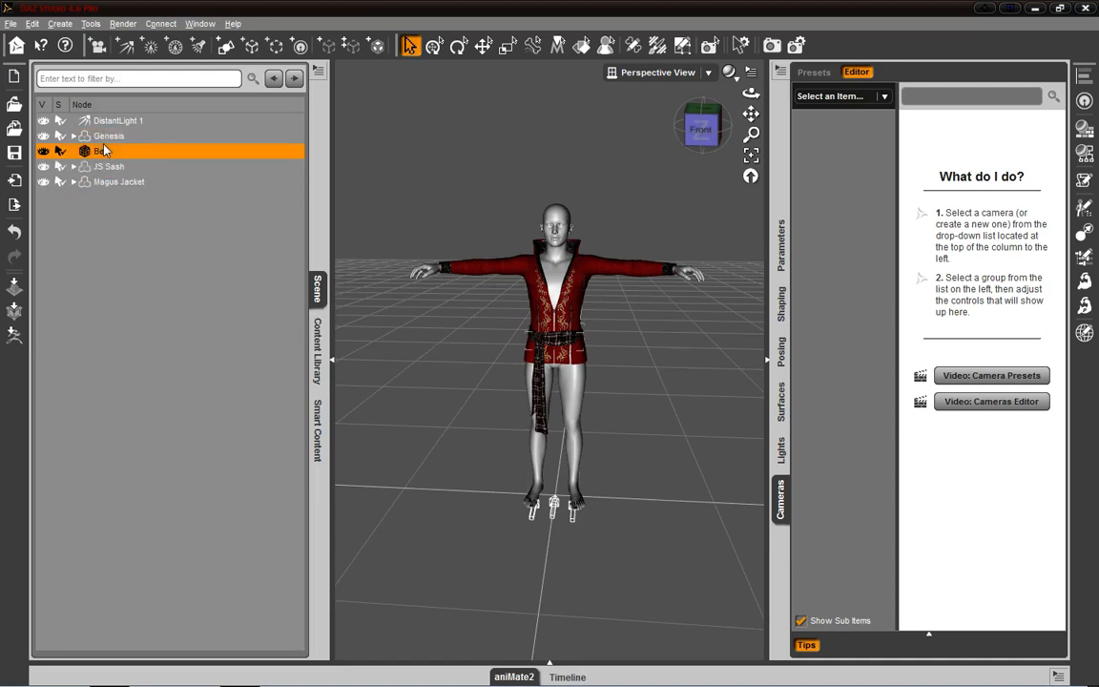
left_click(115, 122)
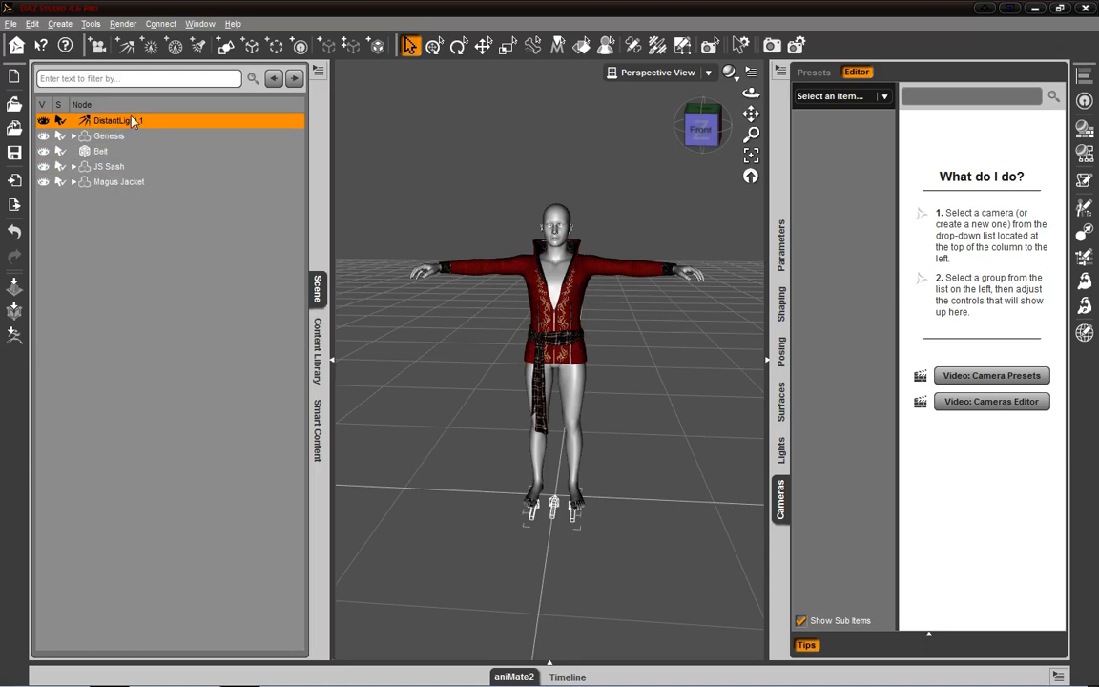
- Display the parameters of DistantLight 1 and Genesis, and lower Genesis to a Y Translate of about -182.44
left_click(777, 267)
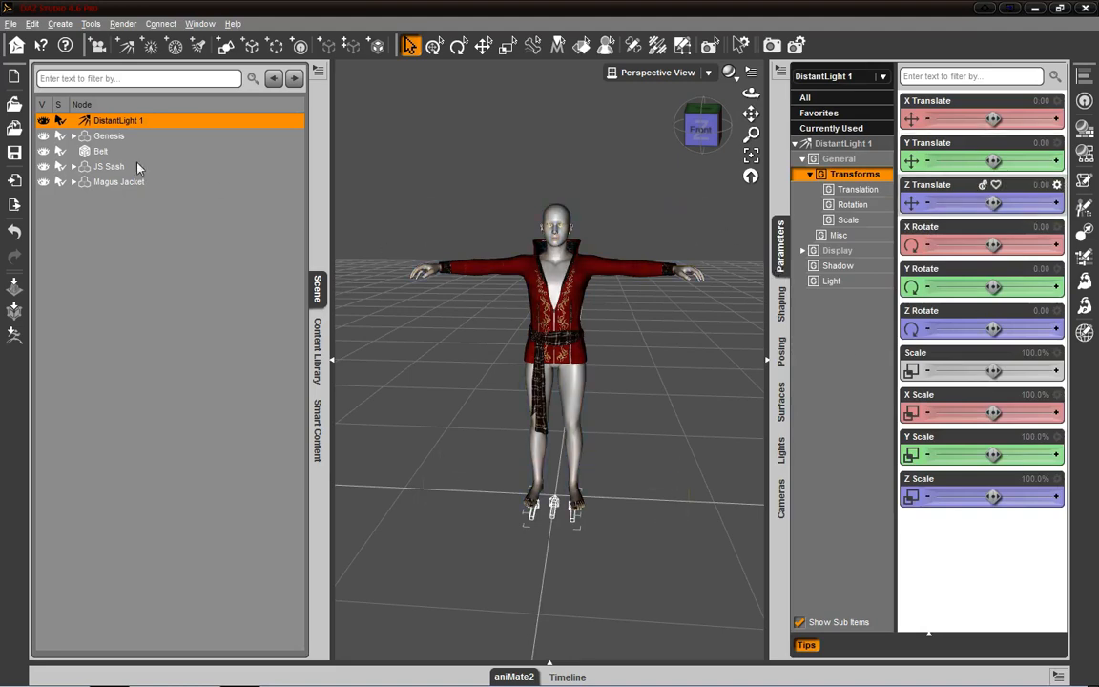
left_click(87, 134)
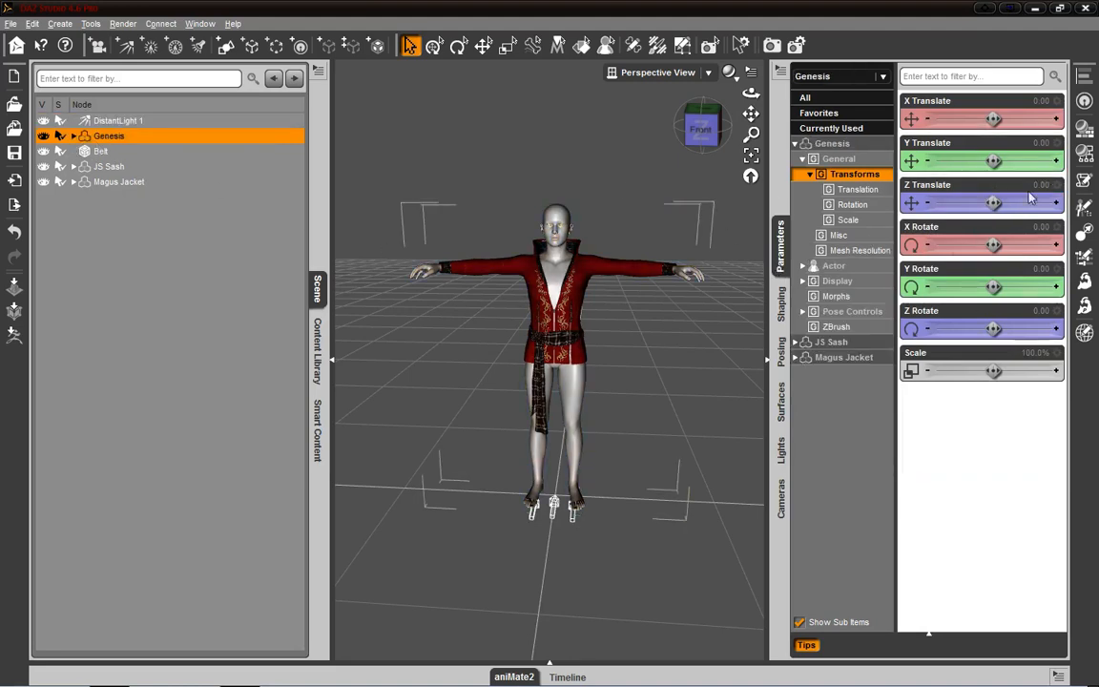
left_click_drag(1013, 161, 961, 161)
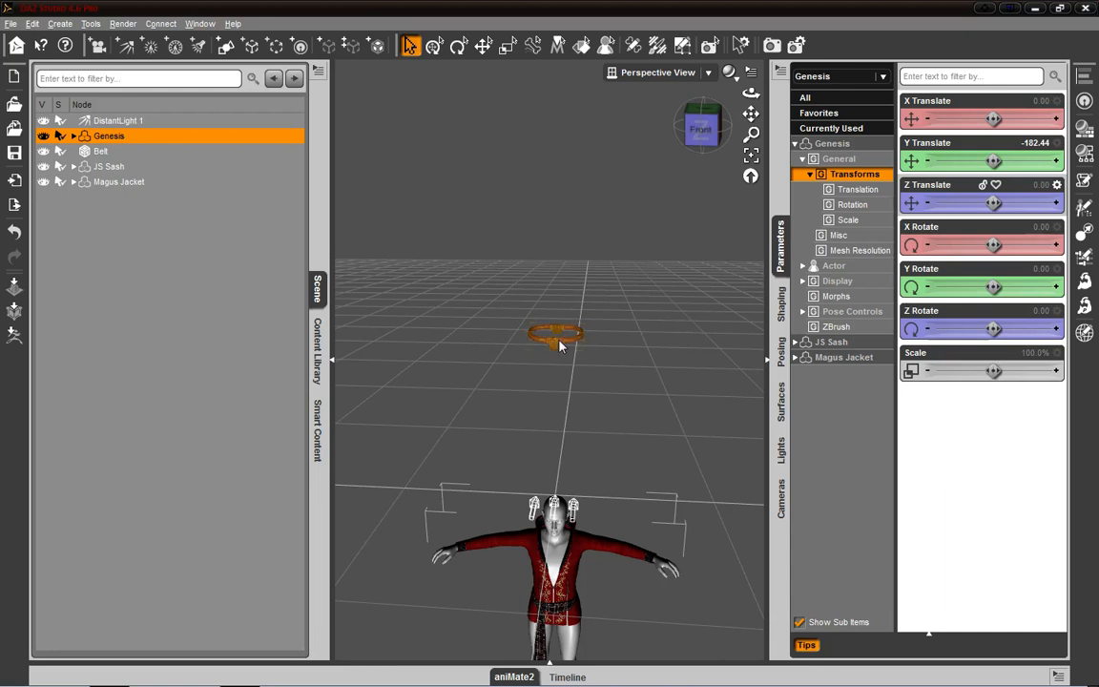
- Select the Belt in the viewport, look through all its parameters, and remove it from the scene
left_click(560, 347)
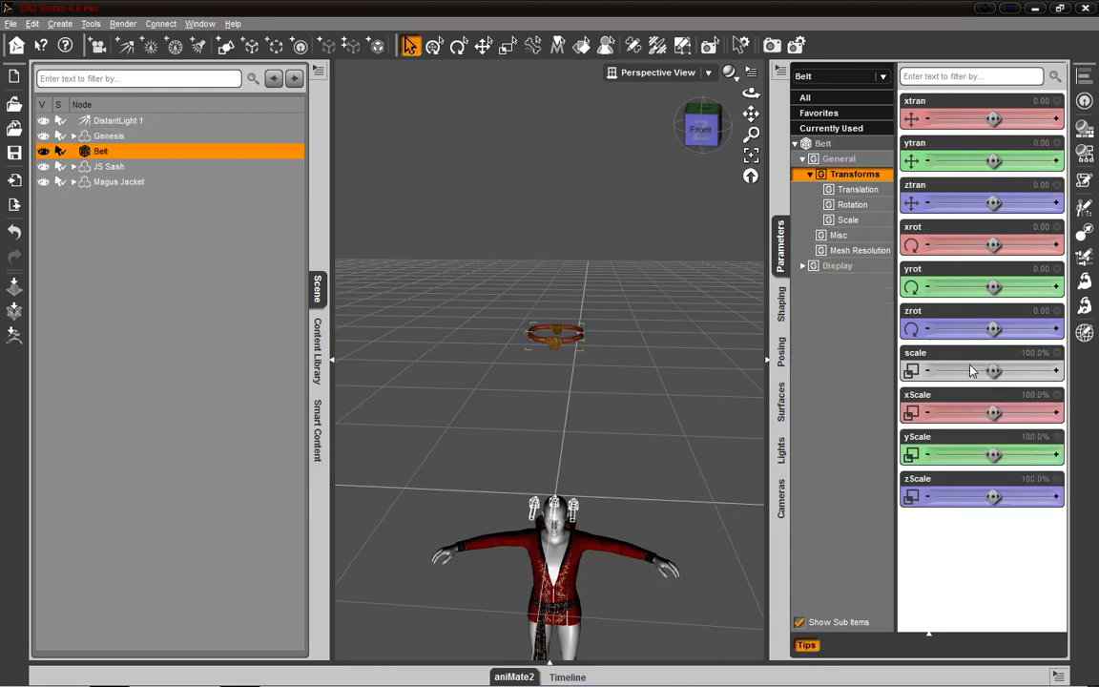
left_click(828, 99)
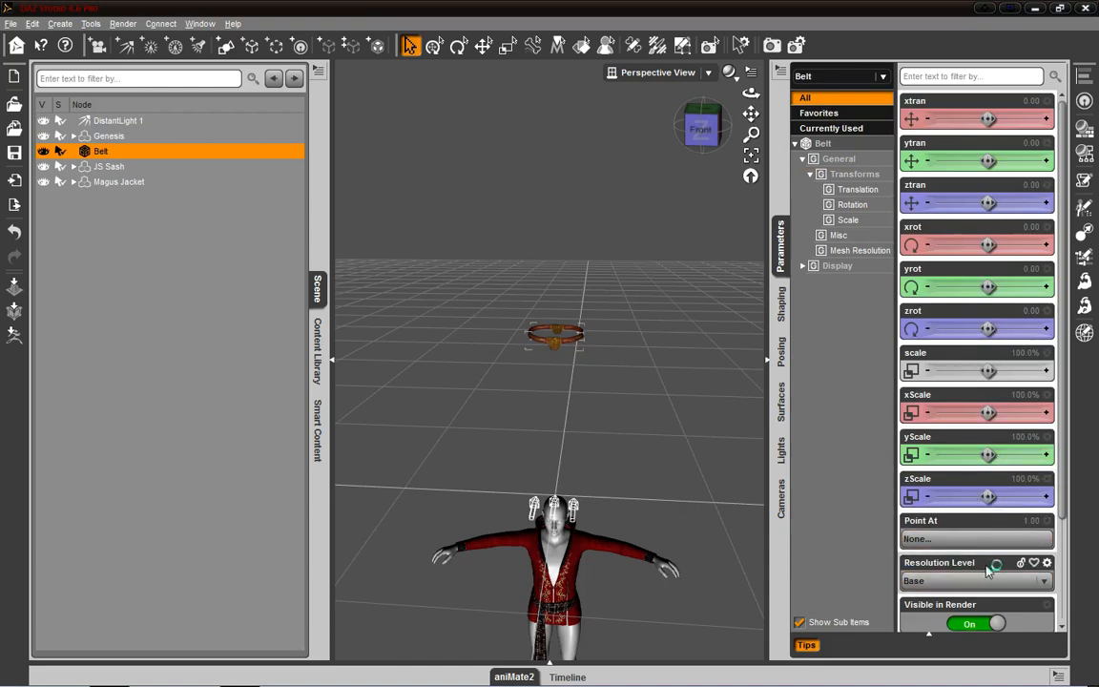
scroll(1059, 592, "down", 3)
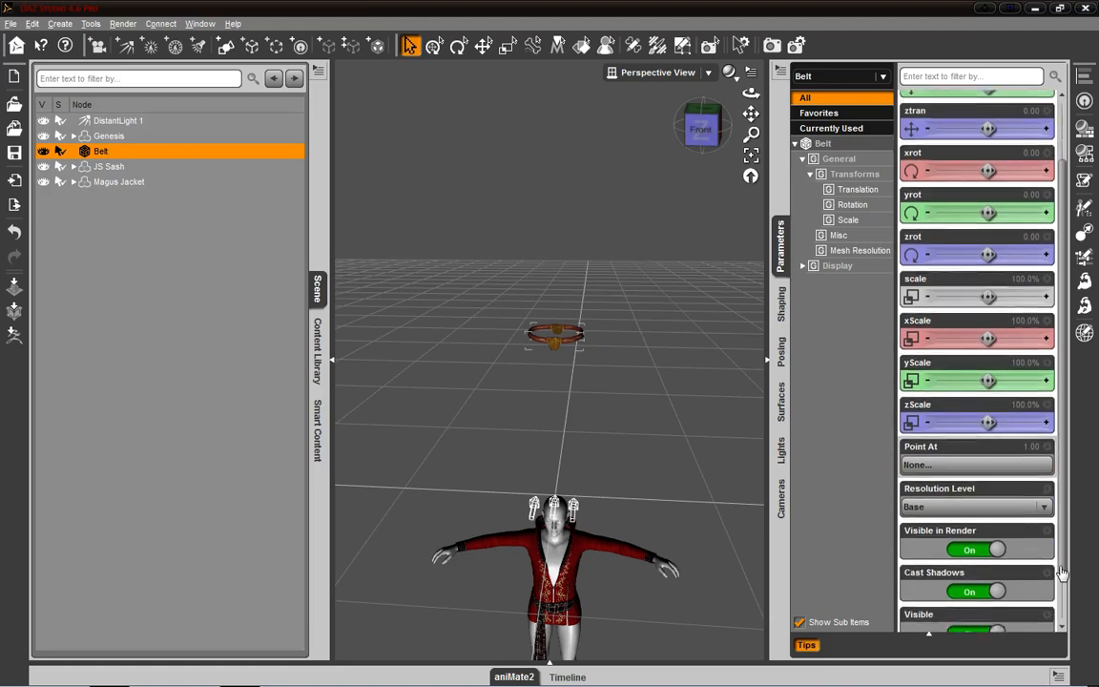
scroll(1052, 630, "up", 3)
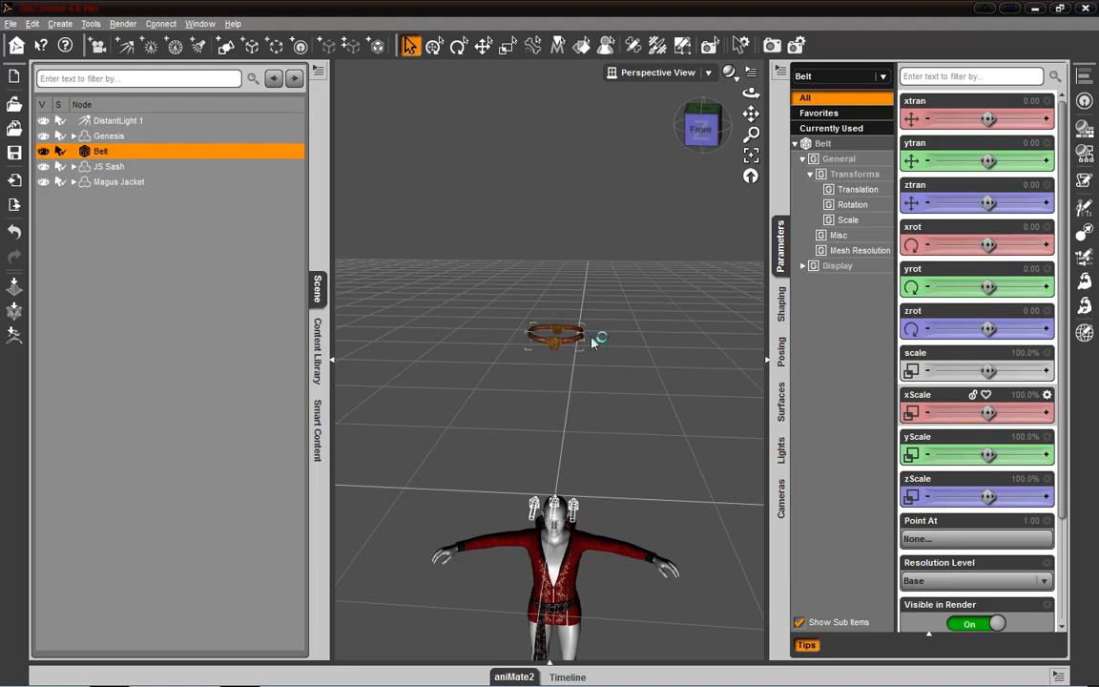
right_click(107, 150)
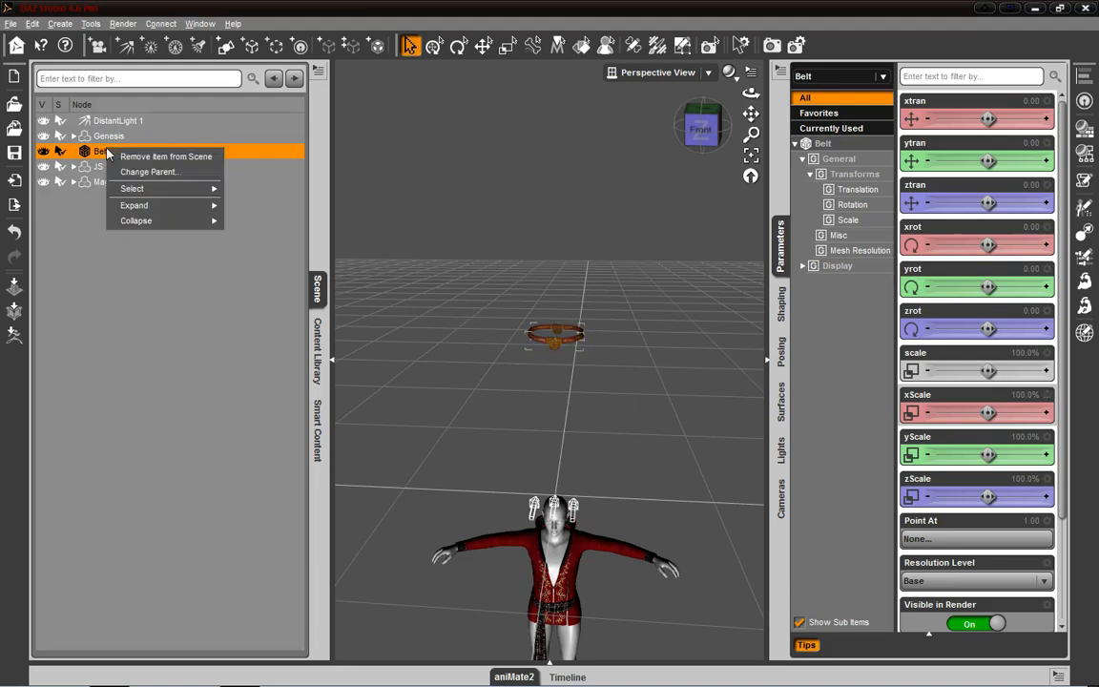
left_click(185, 157)
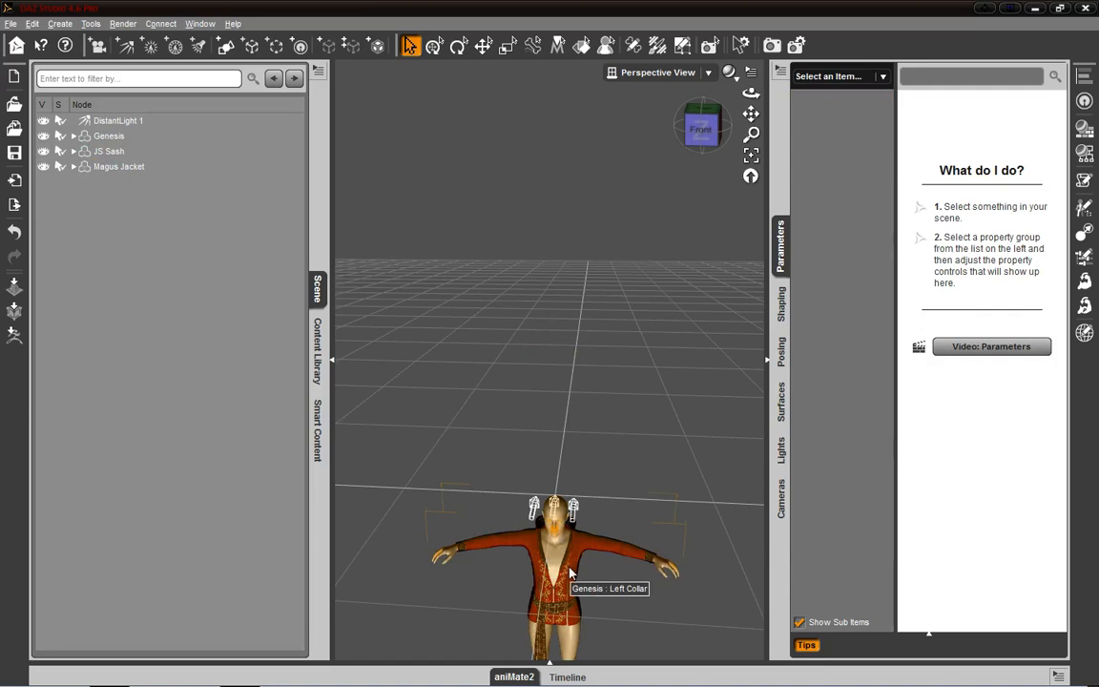
- Try small X Translate and X Rotate changes on Genesis, and reset its X Translate, Y Translate and X Rotate to 0
left_click(107, 136)
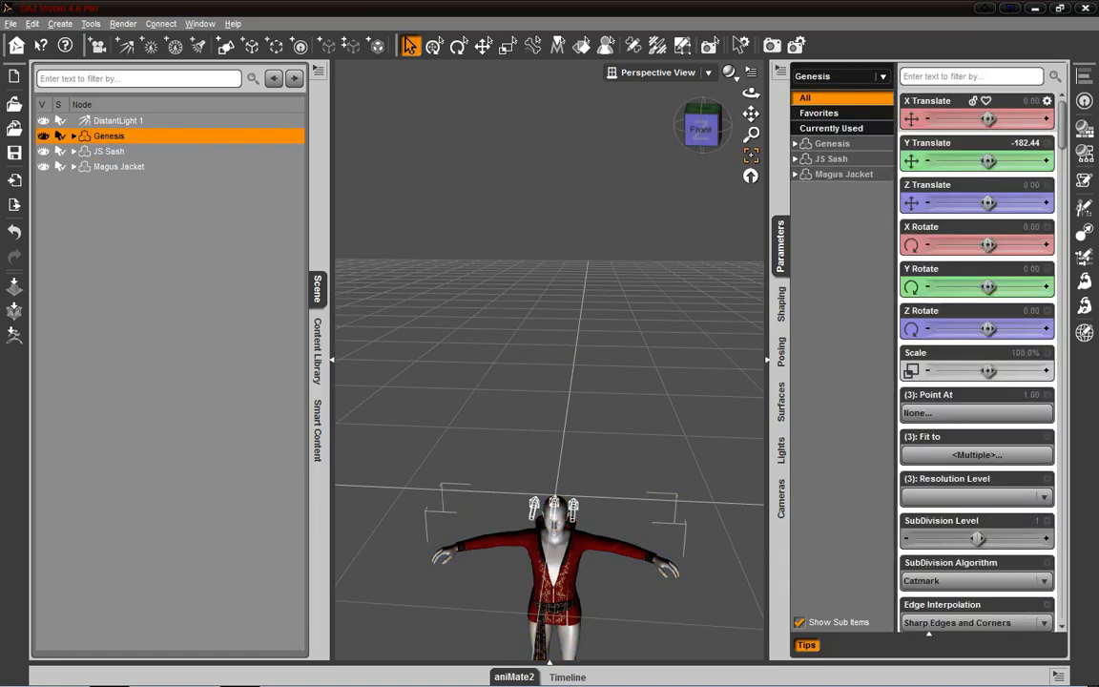
mouse_move(989, 118)
left_mouse_down()
mouse_move(999, 119)
mouse_move(989, 118)
left_mouse_up()
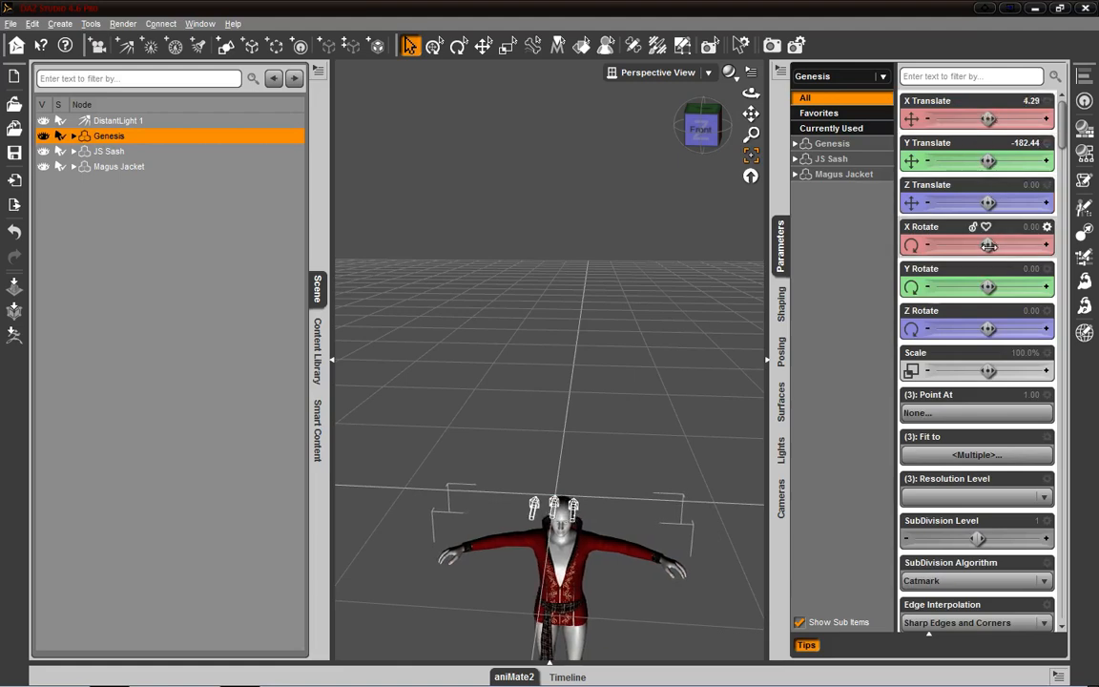
mouse_move(988, 246)
left_mouse_down()
mouse_move(1017, 245)
mouse_move(979, 245)
left_mouse_up()
left_click(949, 123, "alt")
left_click(956, 166, "alt")
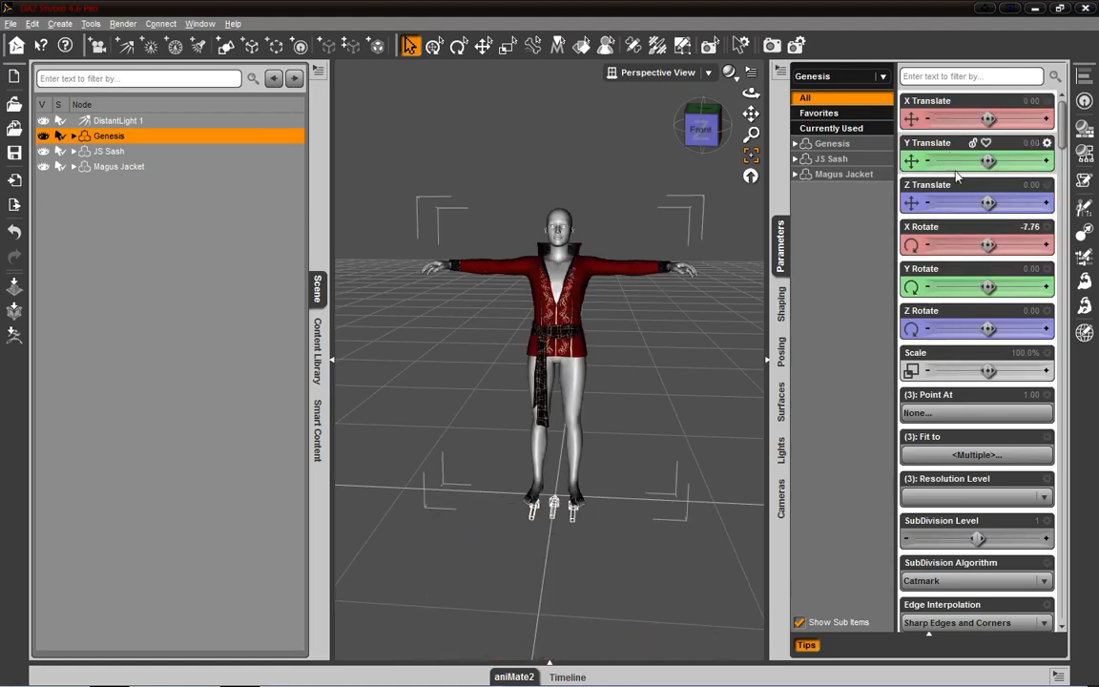
left_click(970, 247, "alt")
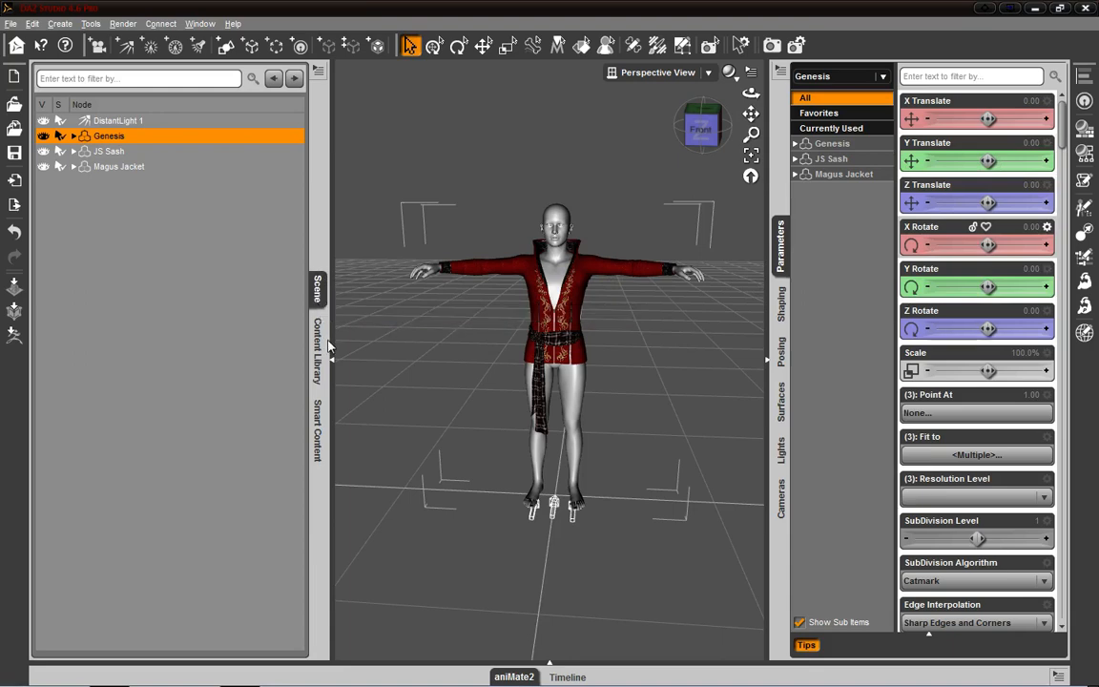
- In the Posing pane, set the Bend of Genesis's Right ForeArm to about 17
left_click(784, 355)
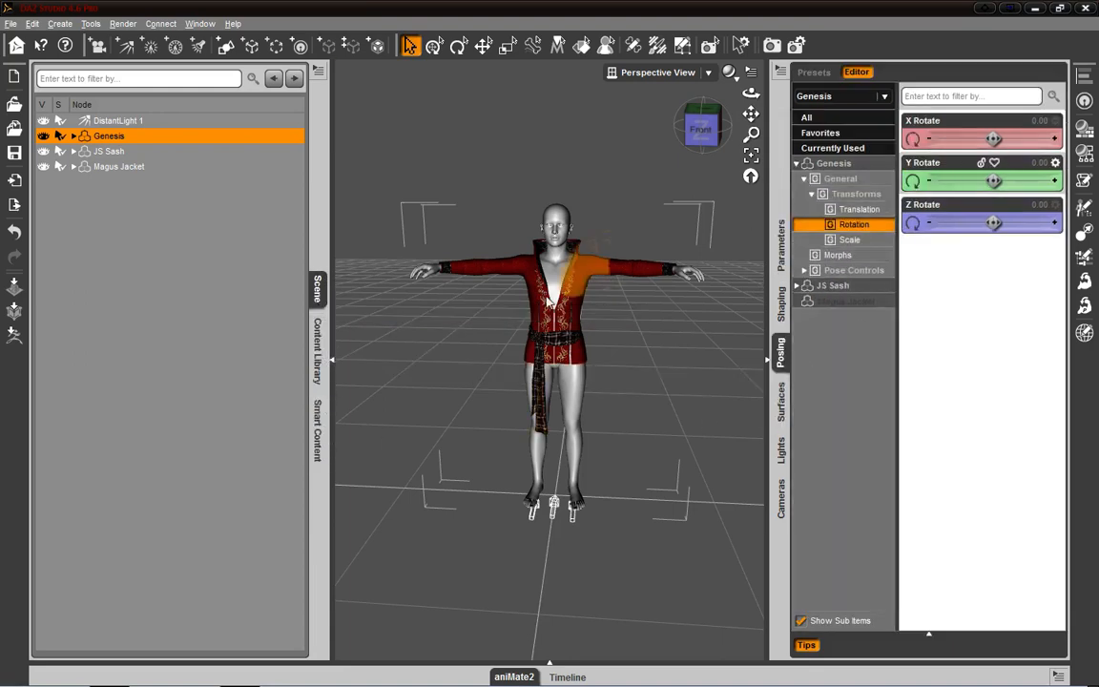
left_click(495, 282)
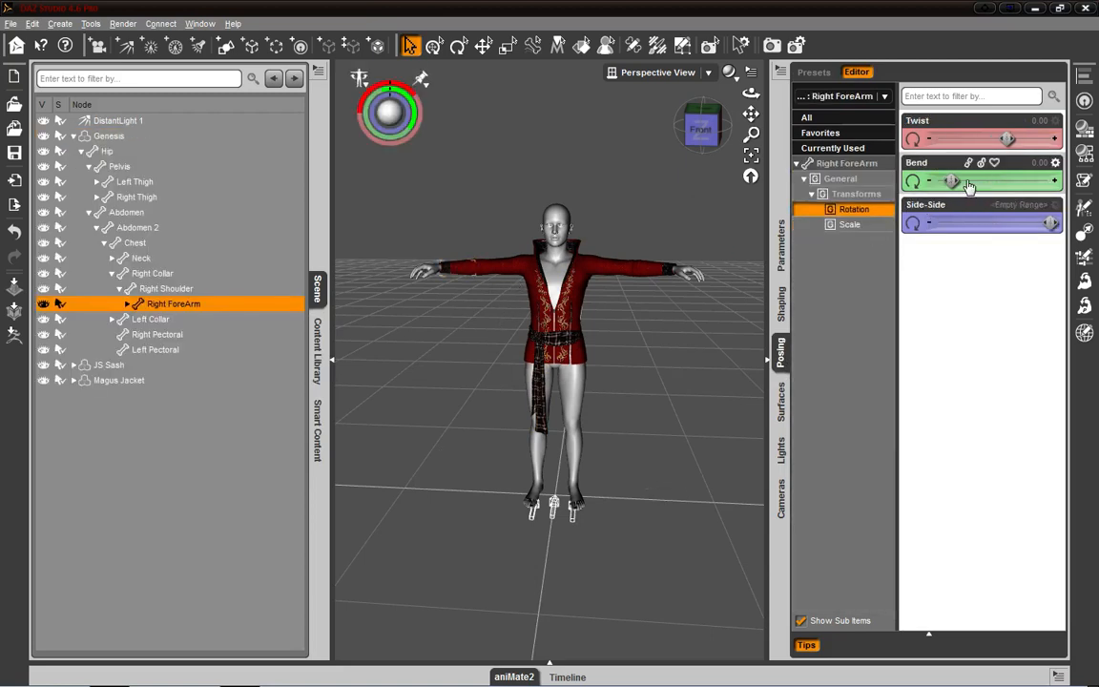
left_click_drag(969, 177, 966, 181)
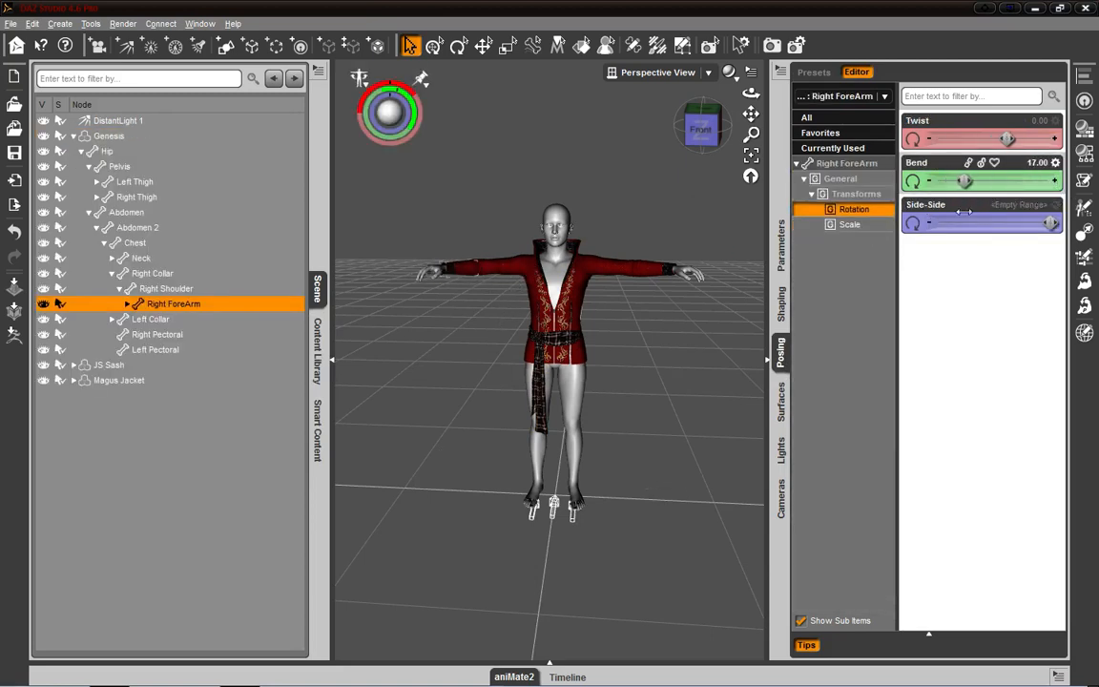
- Dock the Shaping pane beside the Scene and Content Library panes, and browse its groups for the Right ForeArm and for the whole Genesis figure
left_click(788, 320)
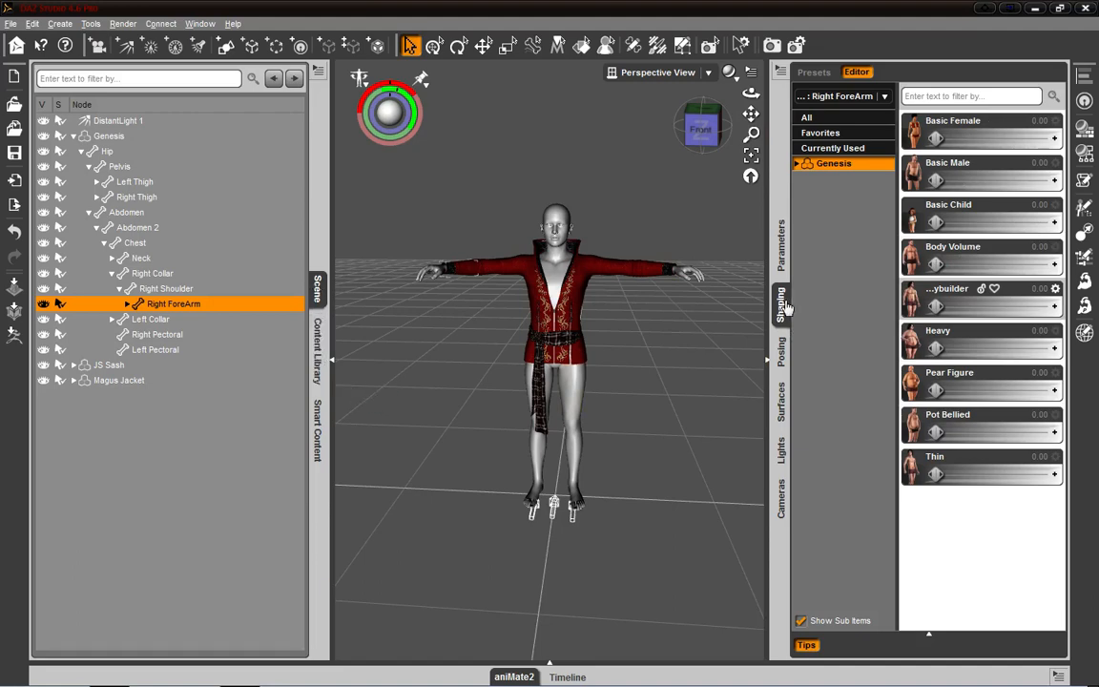
left_click_drag(784, 305, 289, 233)
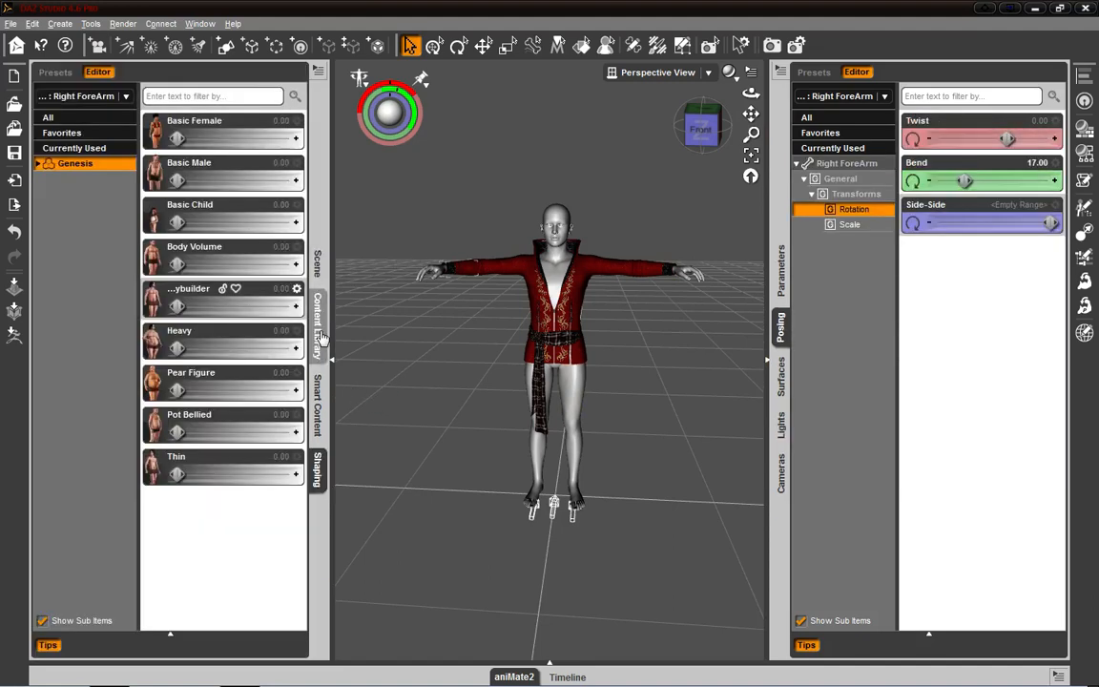
left_click(57, 118)
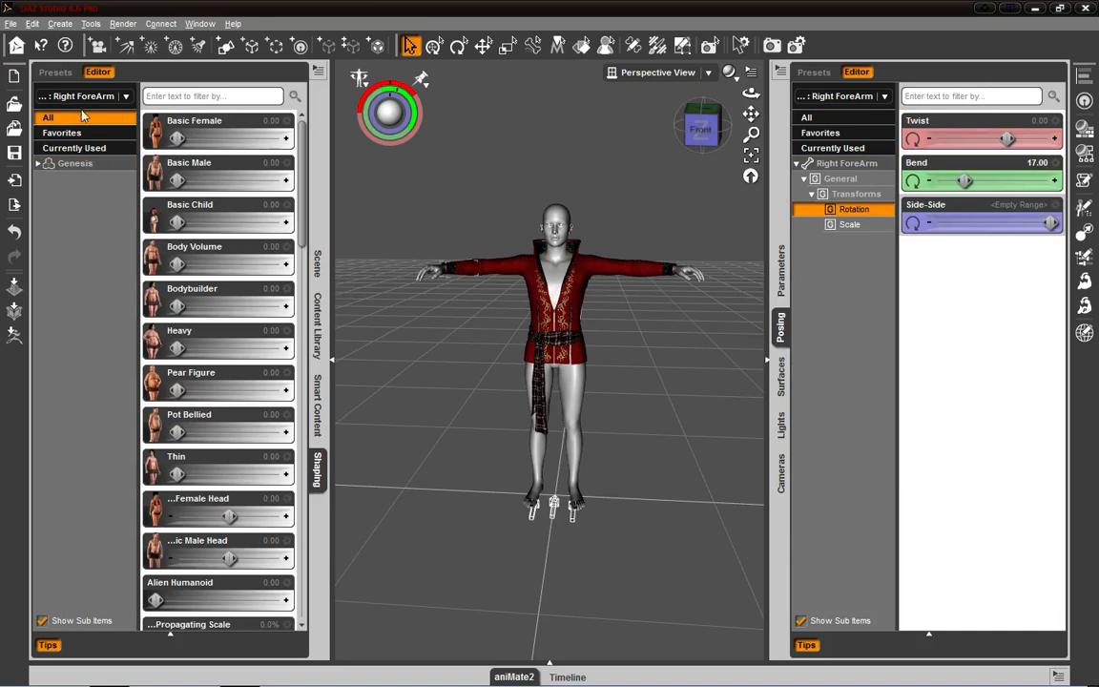
left_click(50, 162)
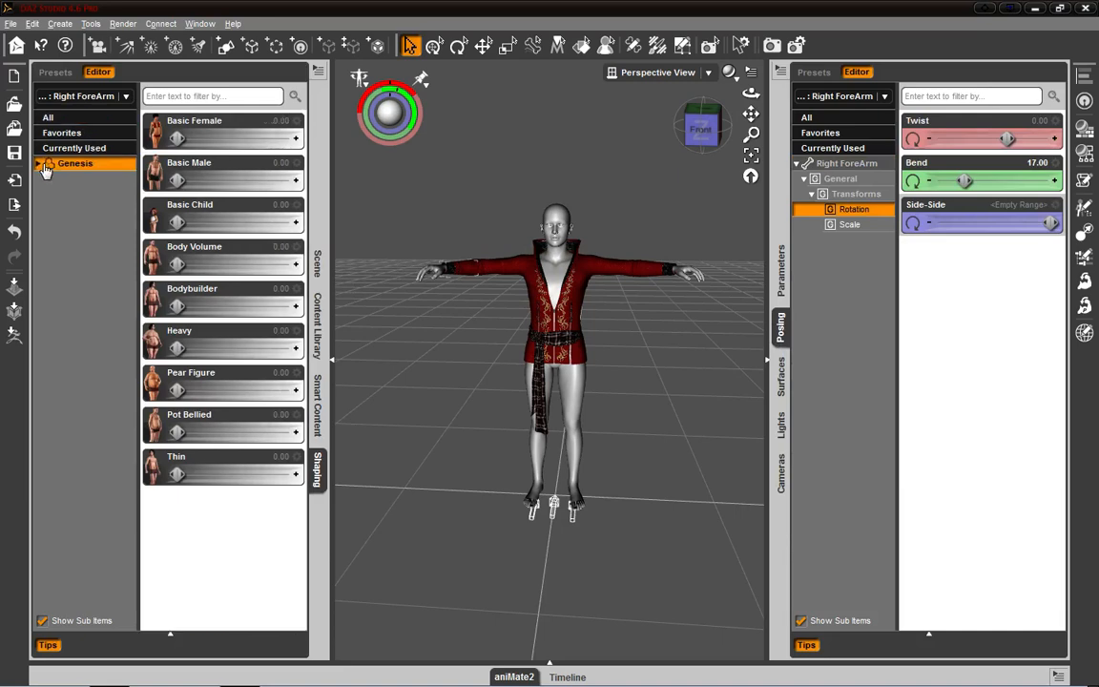
left_click(86, 133)
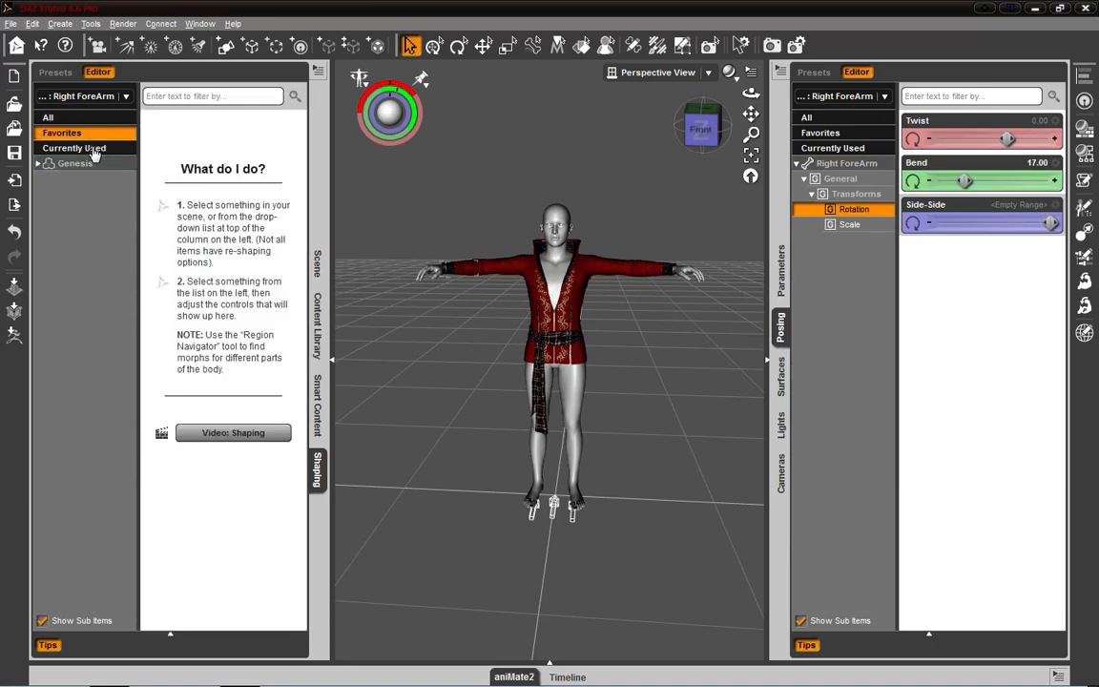
left_click(570, 308)
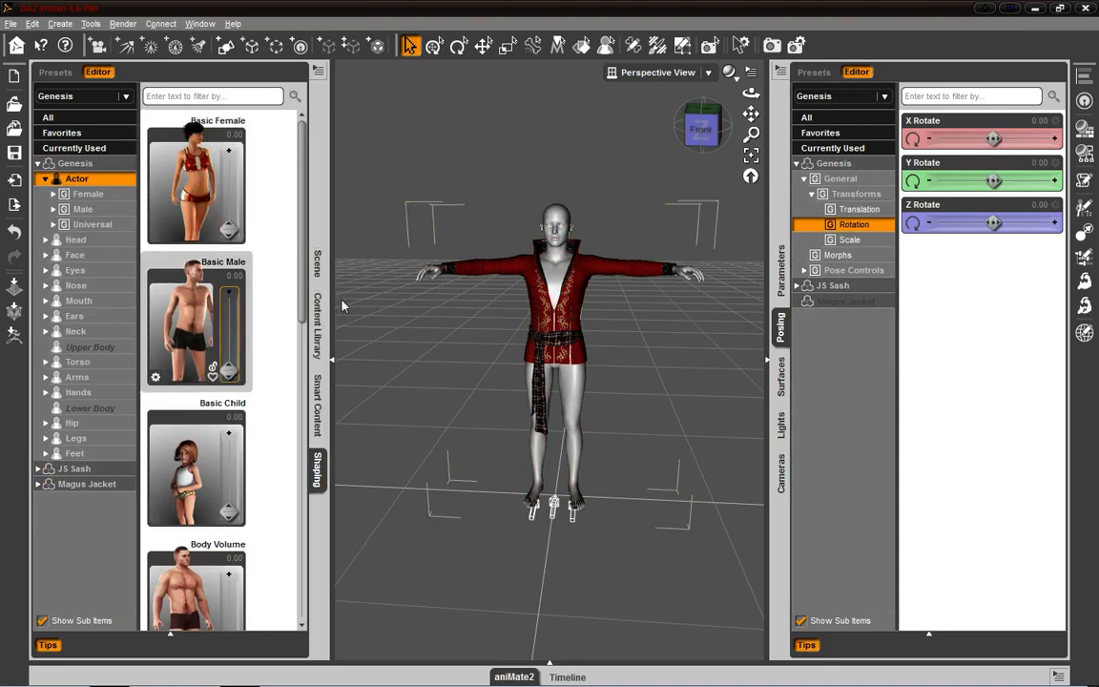
- Dock the Scene pane in the same group as the Parameters, Posing and Cameras panes
left_click(318, 259)
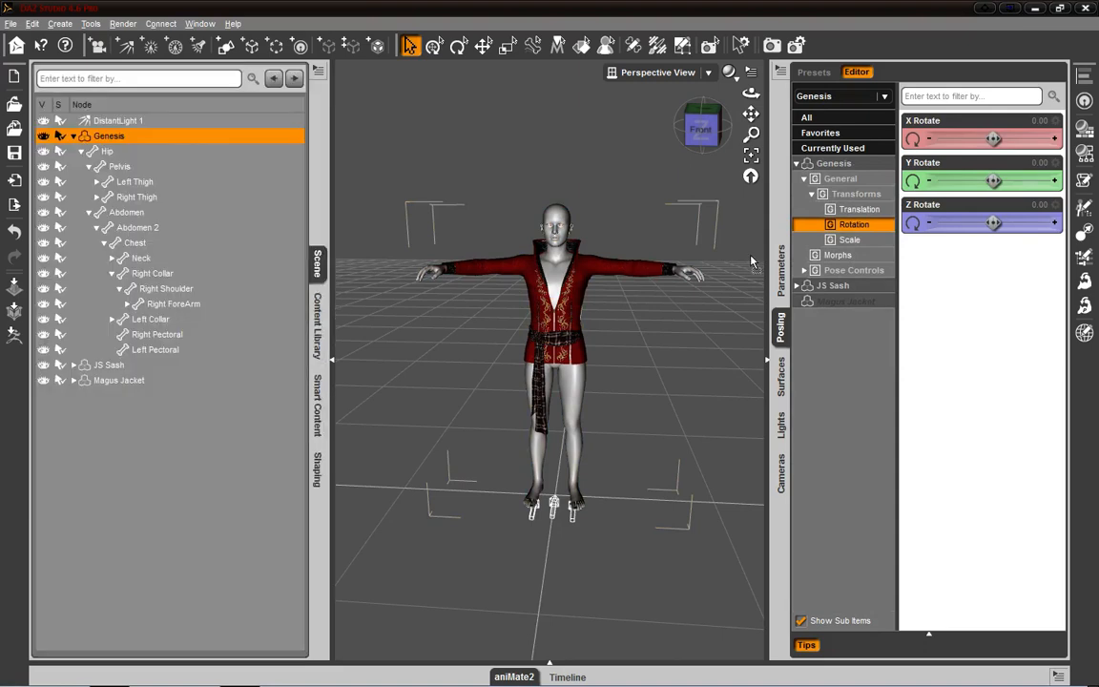
left_click_drag(783, 509, 784, 510)
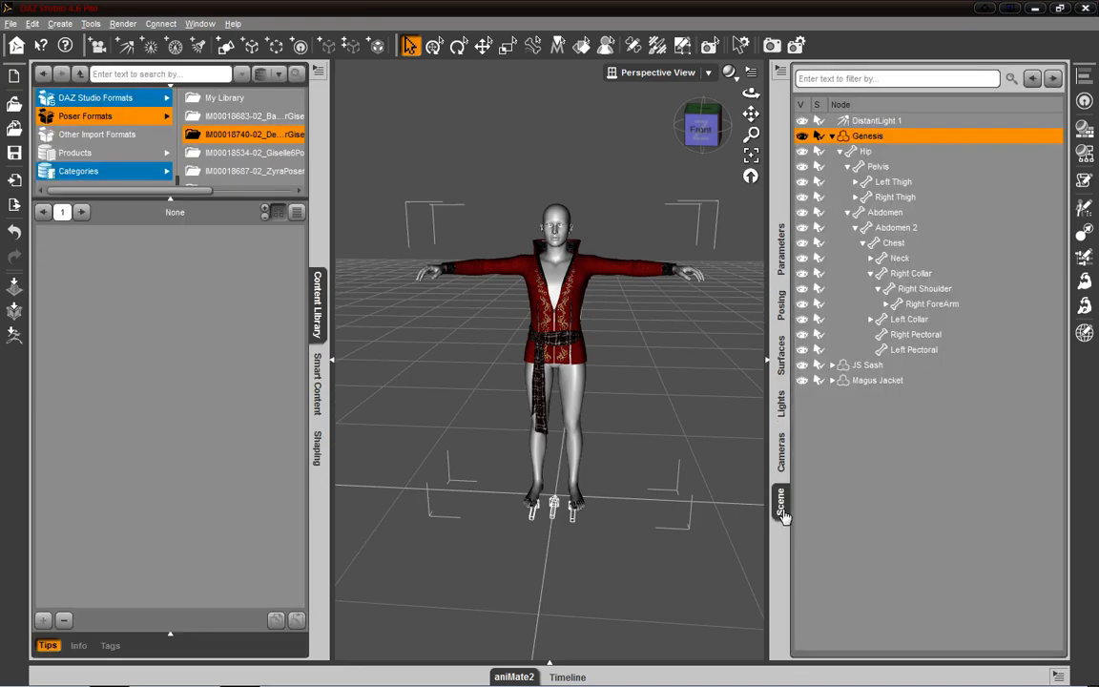
- In the Cameras pane, add a new camera named Camera 1
left_click(787, 454)
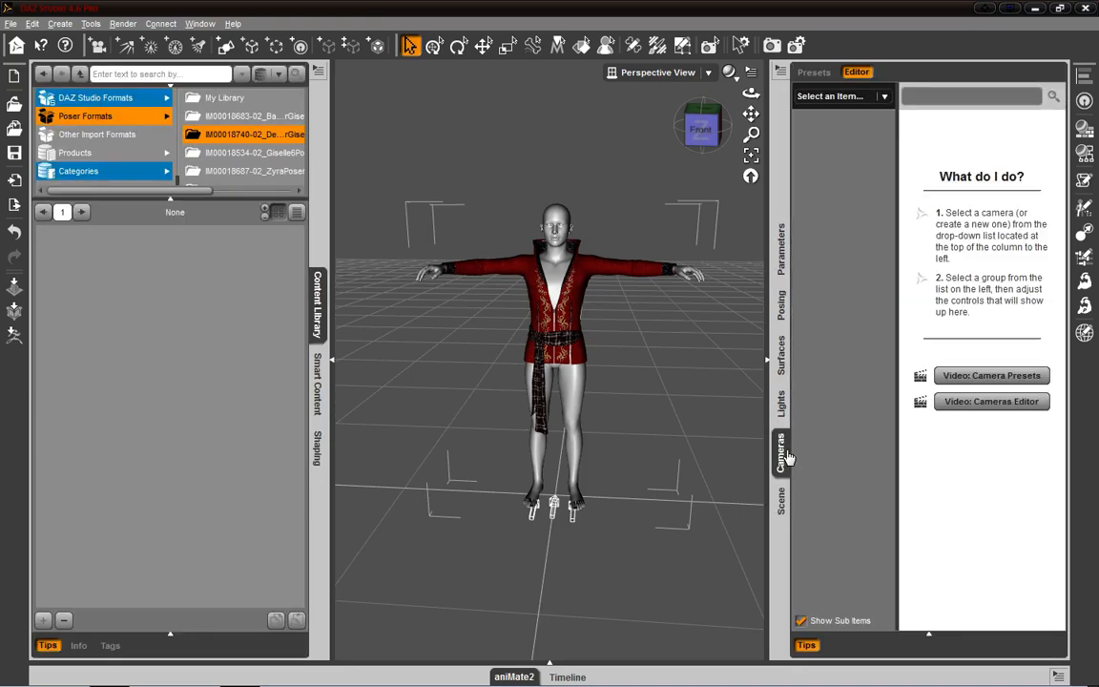
left_click(877, 97)
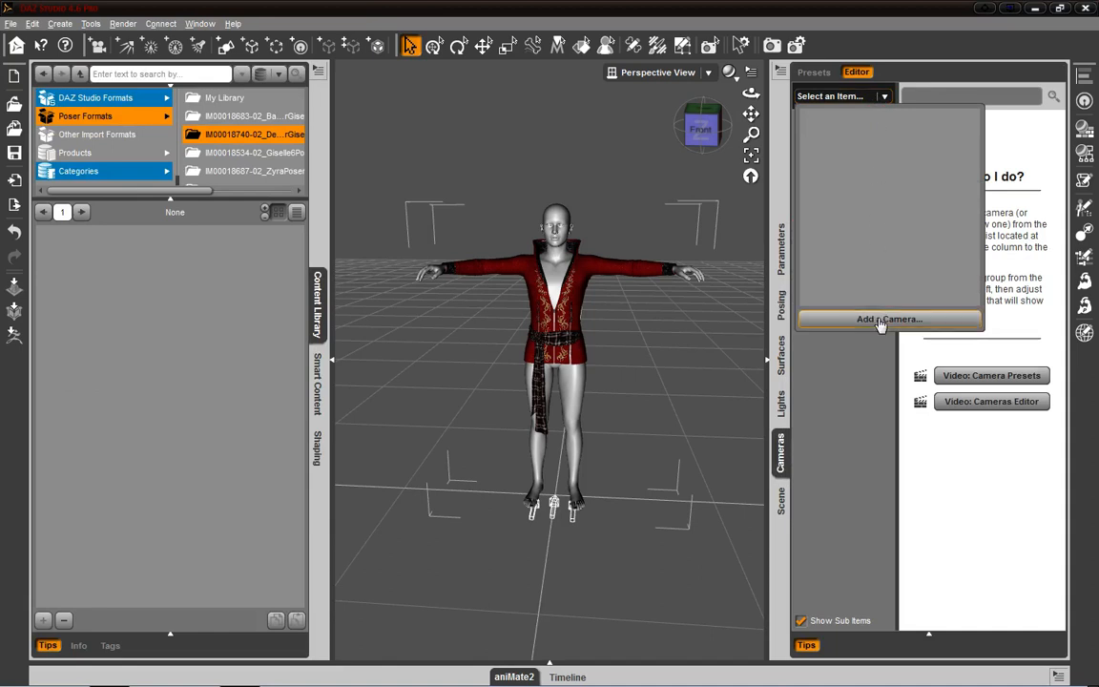
left_click(881, 333)
left_click(884, 97)
left_click(859, 347)
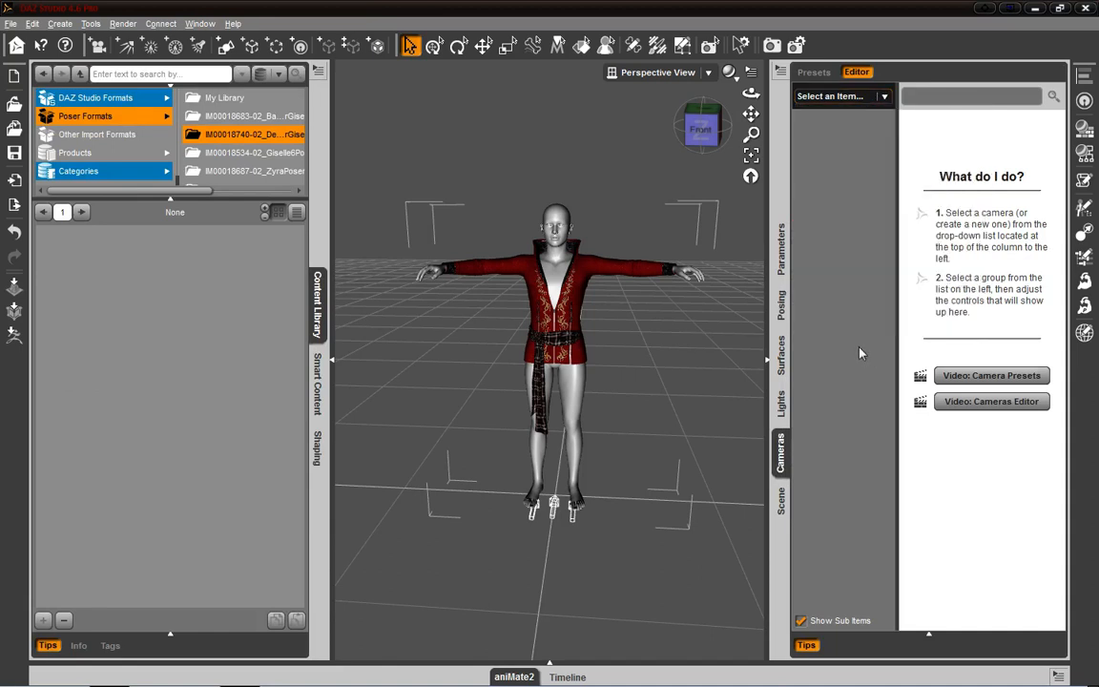
left_click(708, 73)
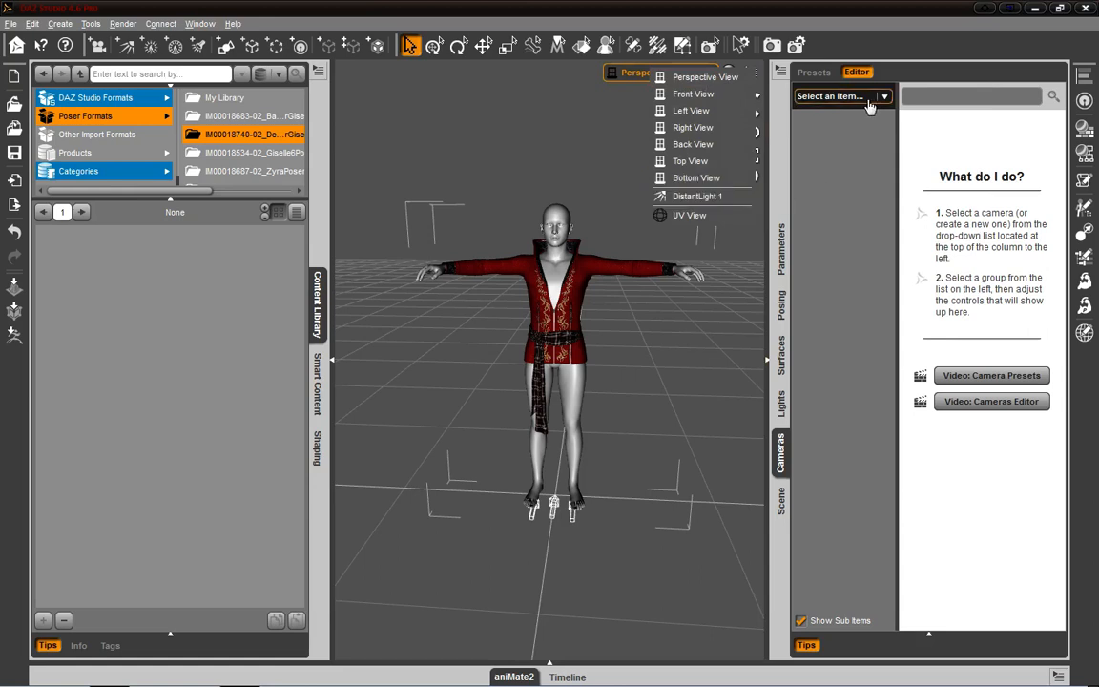
left_click(806, 96)
left_click(877, 320)
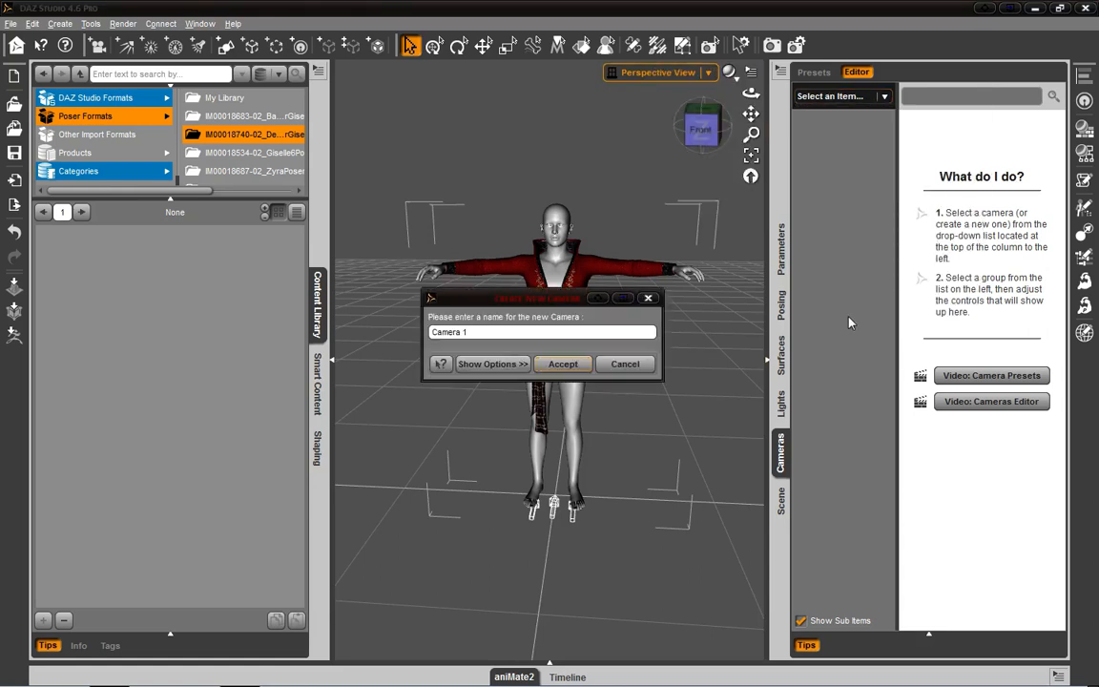
left_click(572, 366)
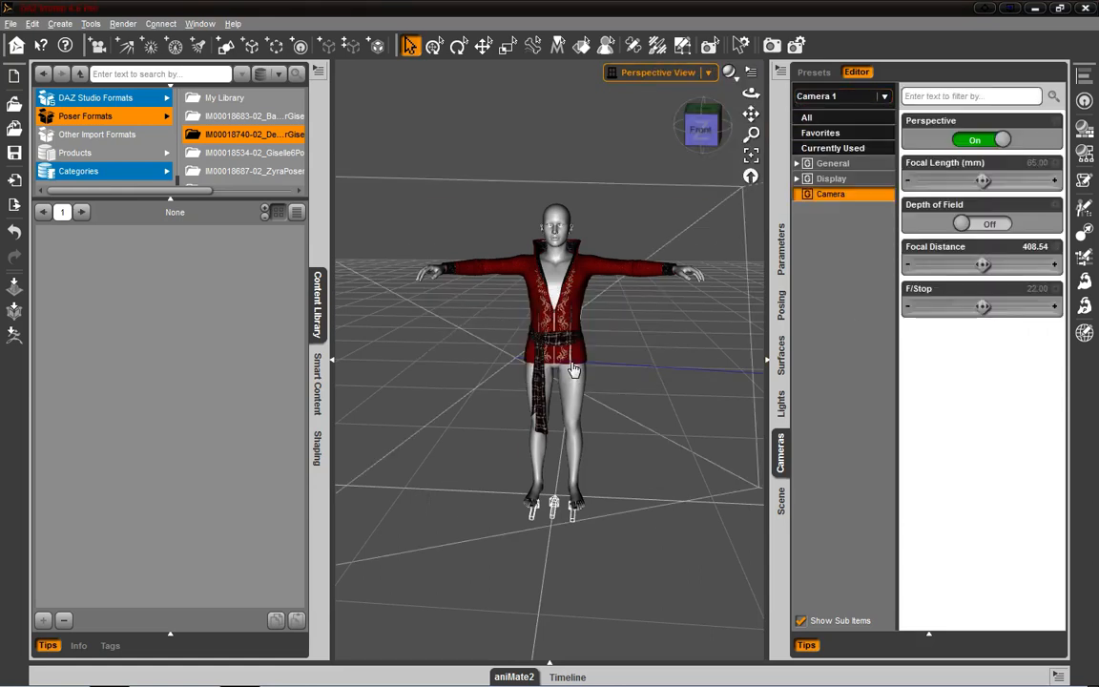
left_click(884, 96)
left_click(879, 321)
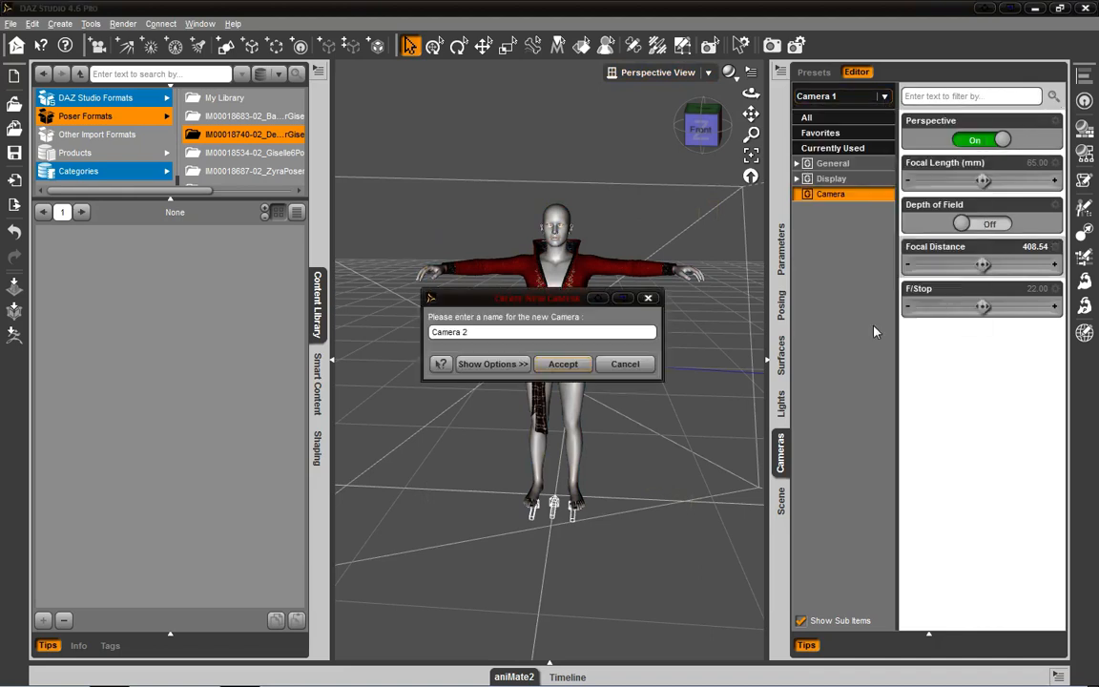
left_click(622, 363)
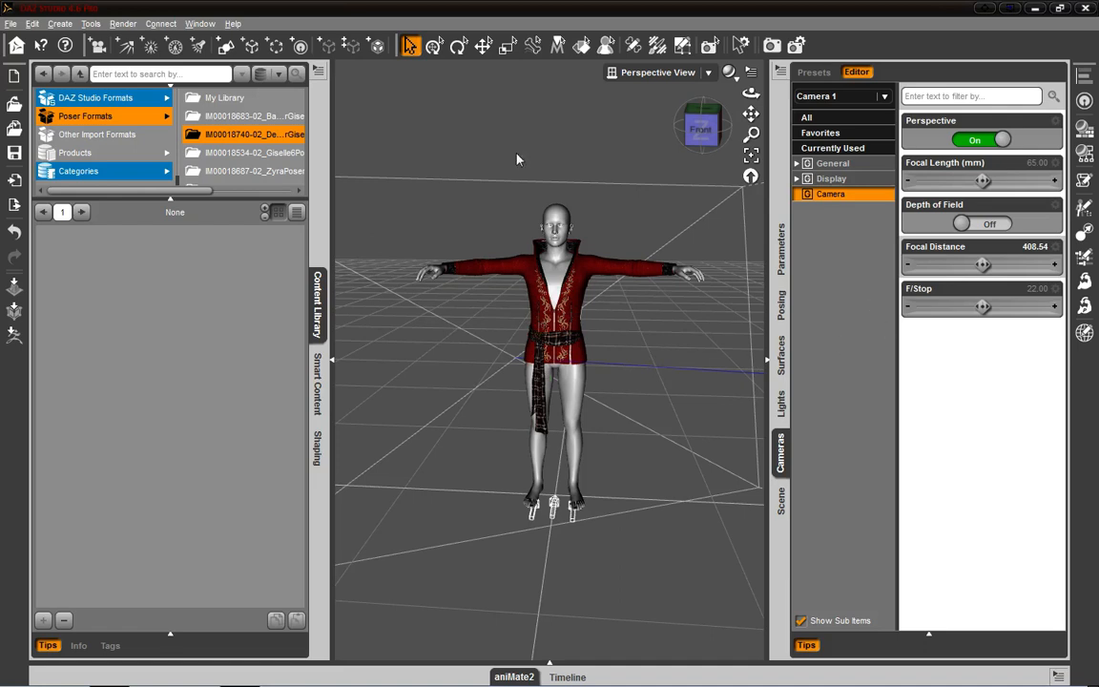
- Create a second camera named Camera 2 and display all its parameters
left_click(97, 45)
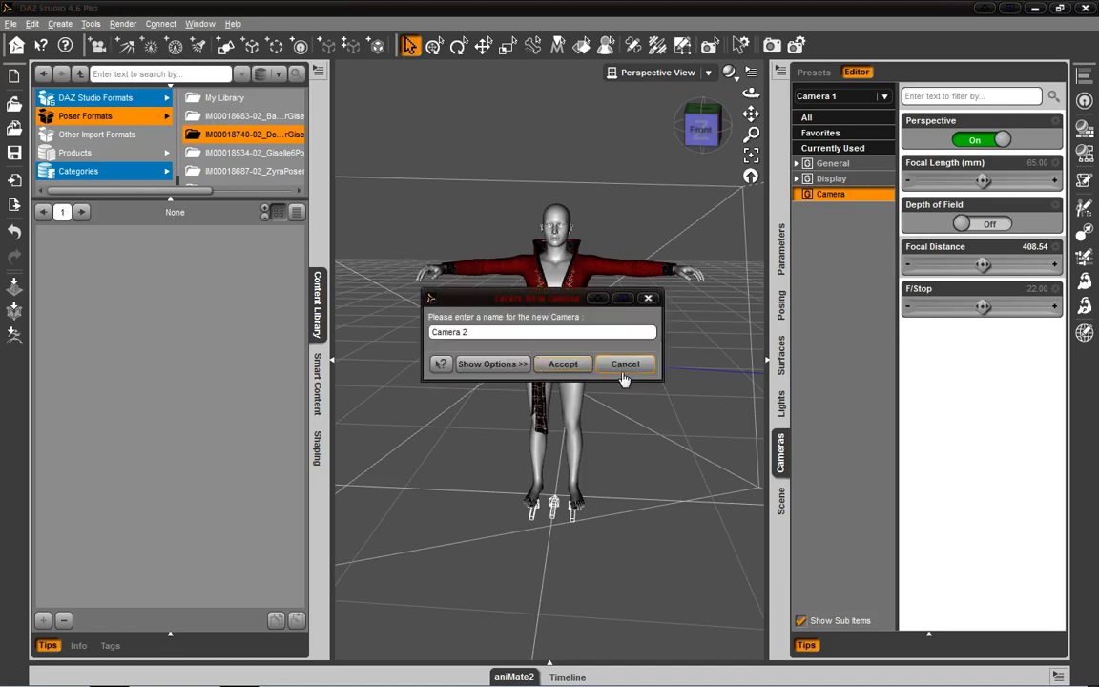
left_click(574, 363)
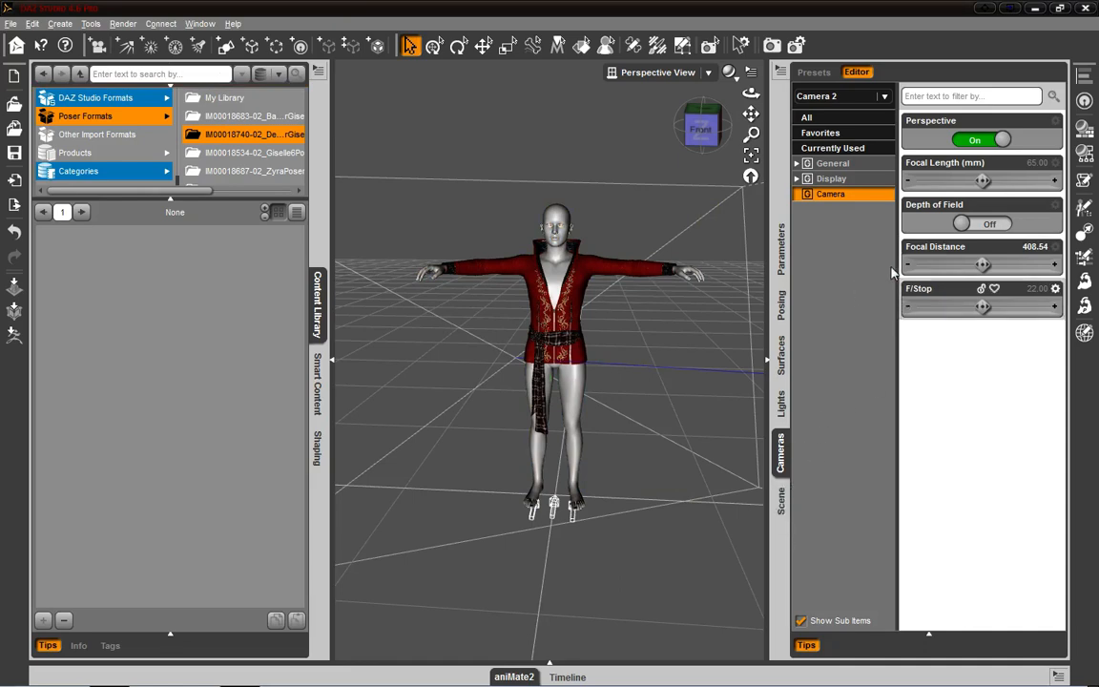
left_click(868, 118)
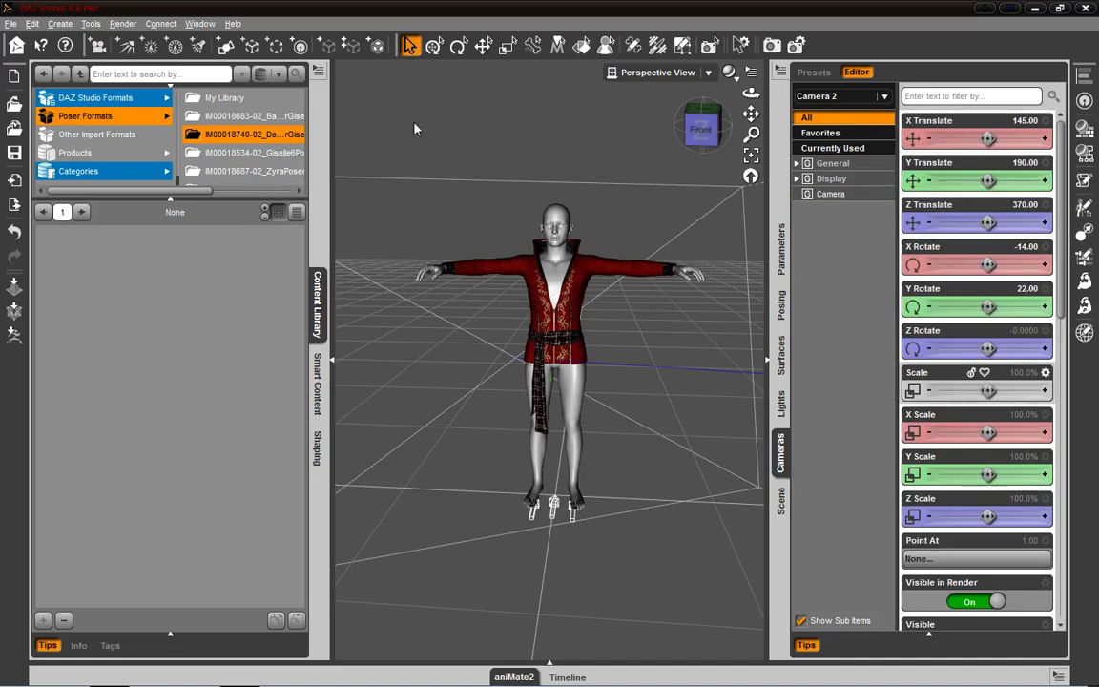
- Display the Scene pane, and open the saved sword fighting scene without saving the changes to the current one
left_click(781, 508)
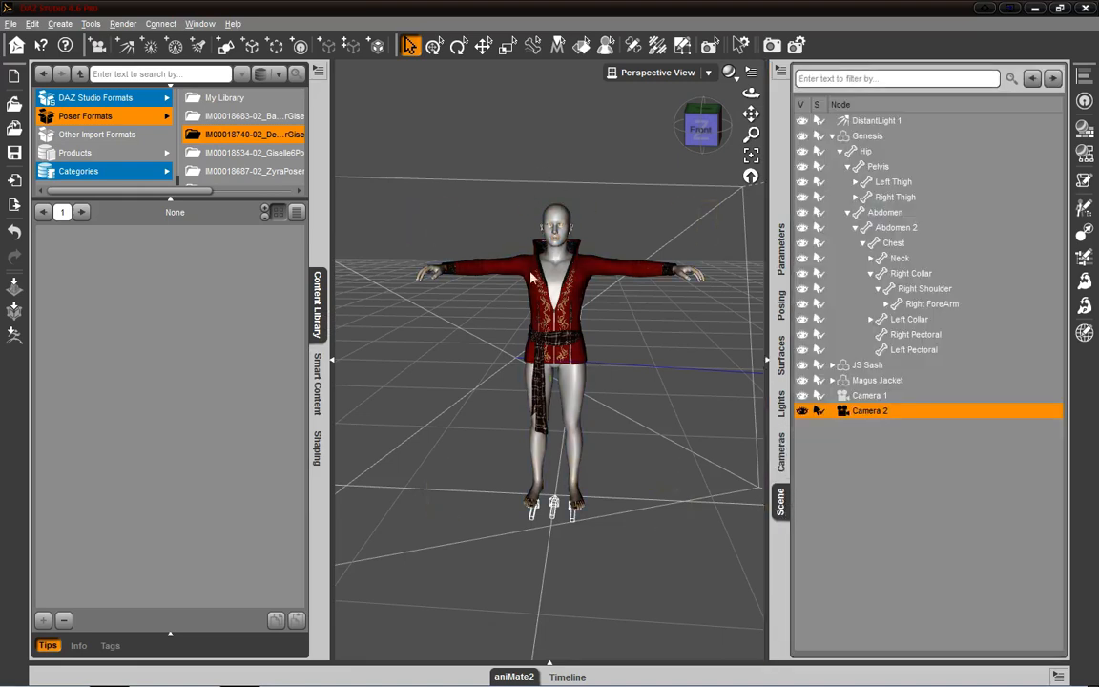
mouse_move(707, 132)
left_mouse_down()
mouse_move(577, 138)
mouse_move(641, 149)
mouse_move(707, 132)
left_mouse_up()
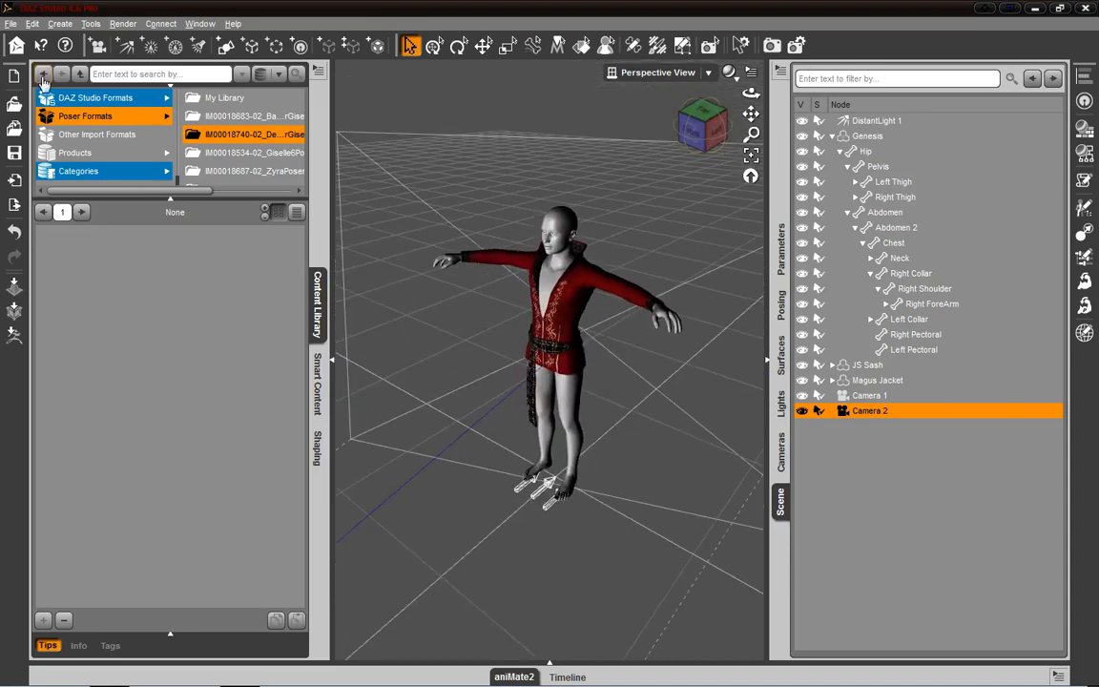
left_click(32, 24)
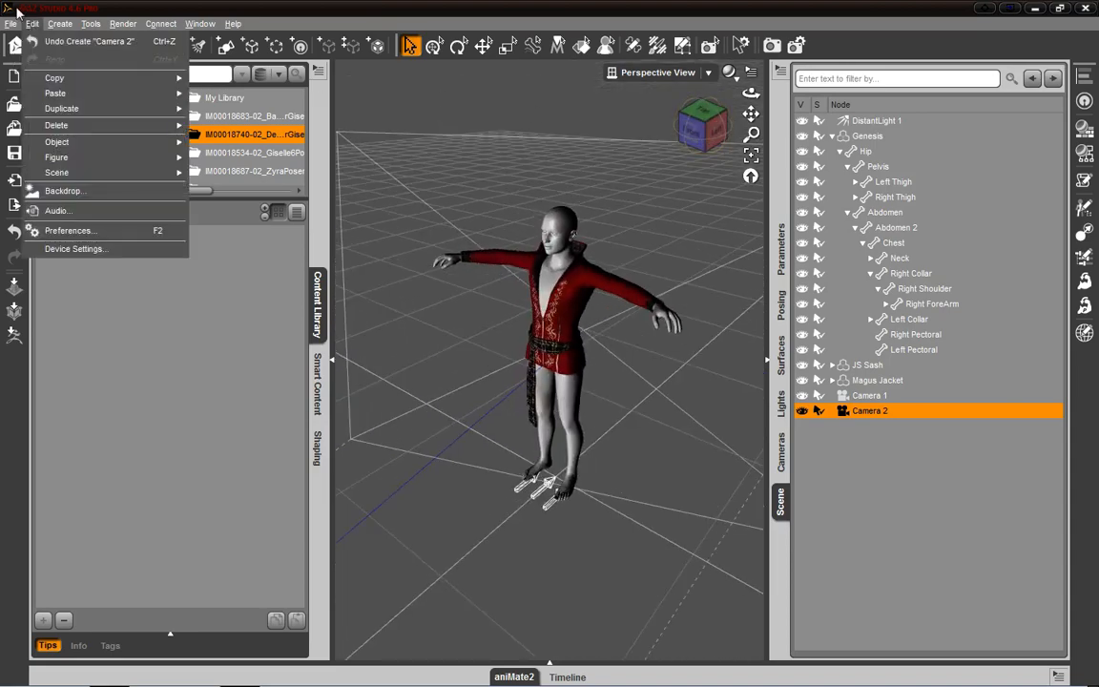
mouse_move(10, 23)
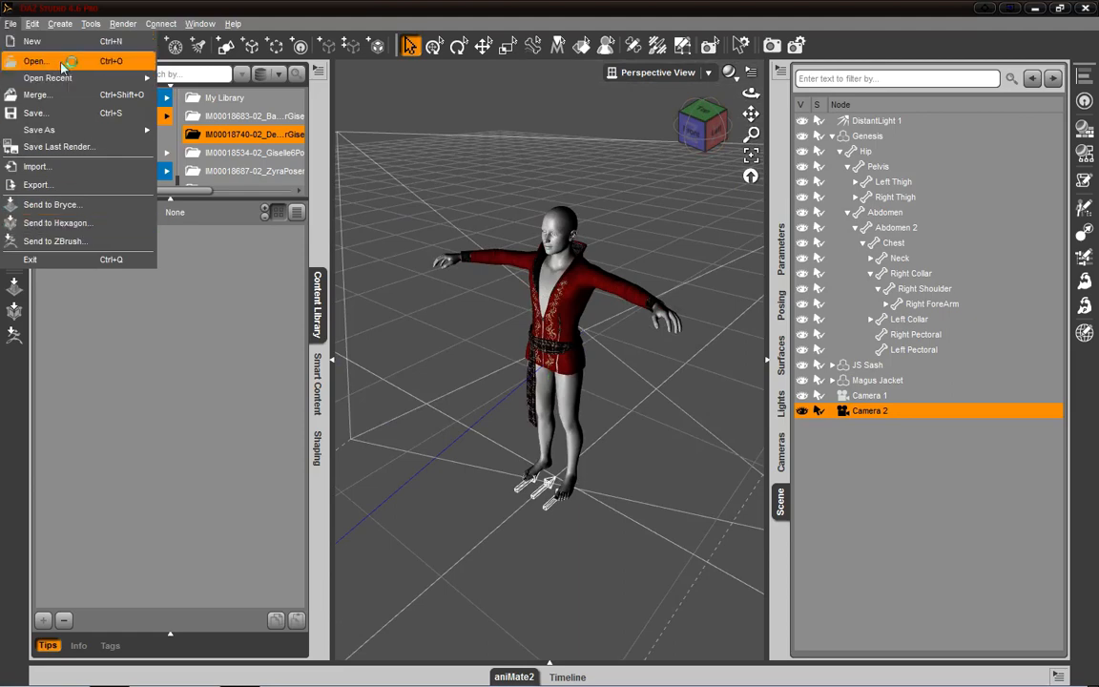
left_click(94, 61)
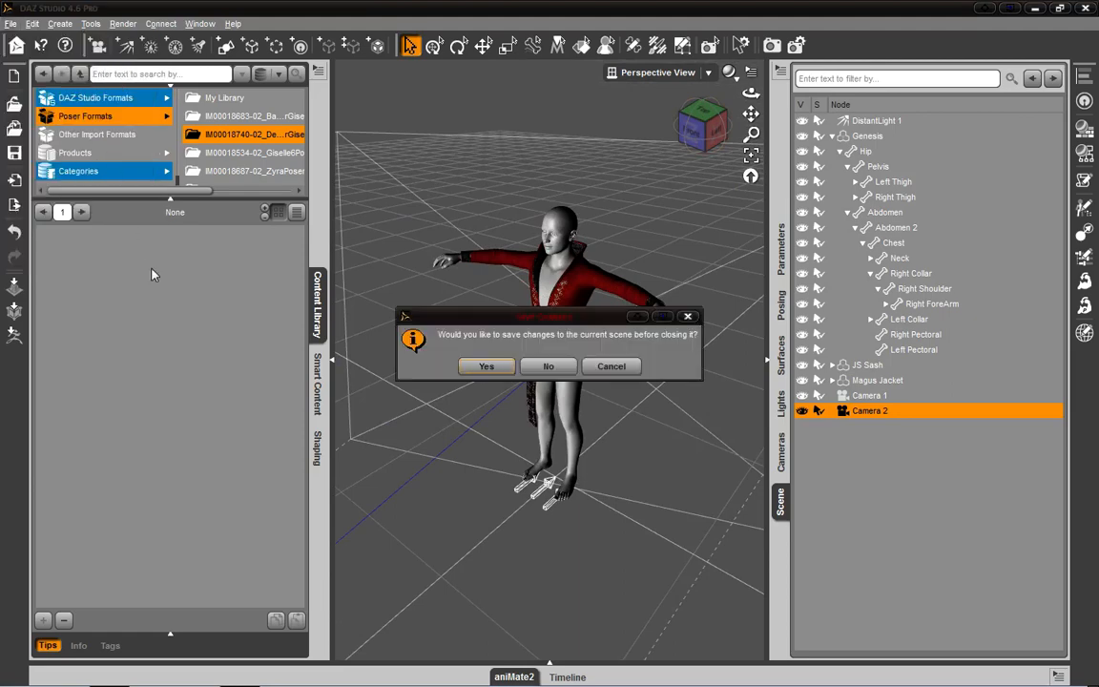
left_click(548, 367)
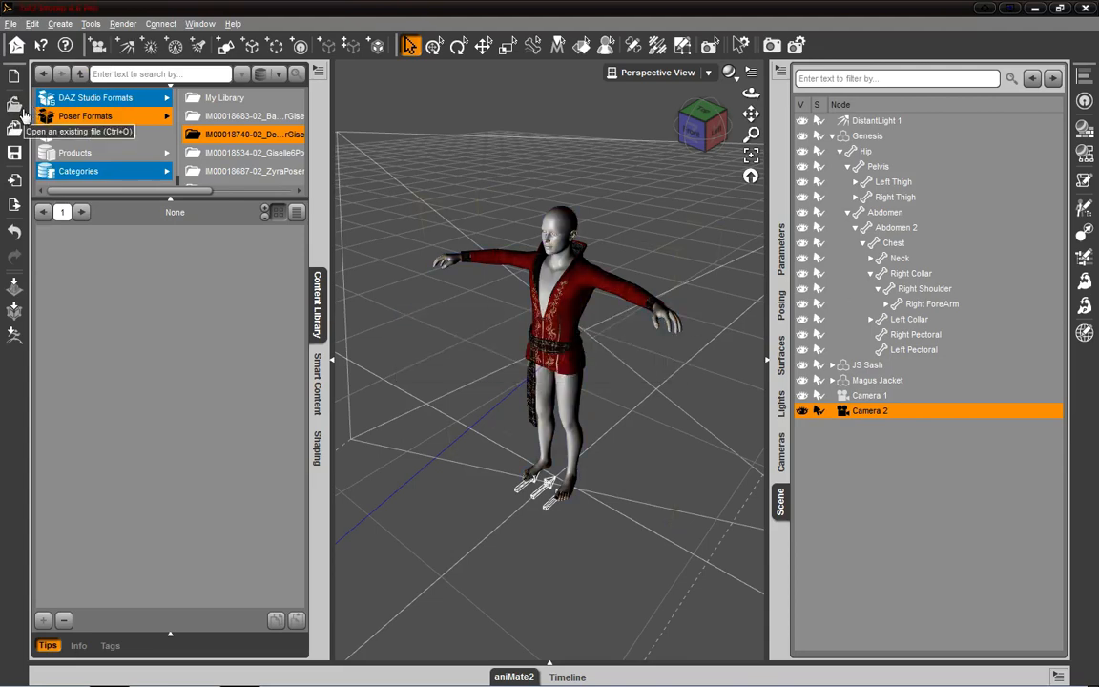
left_click(22, 111)
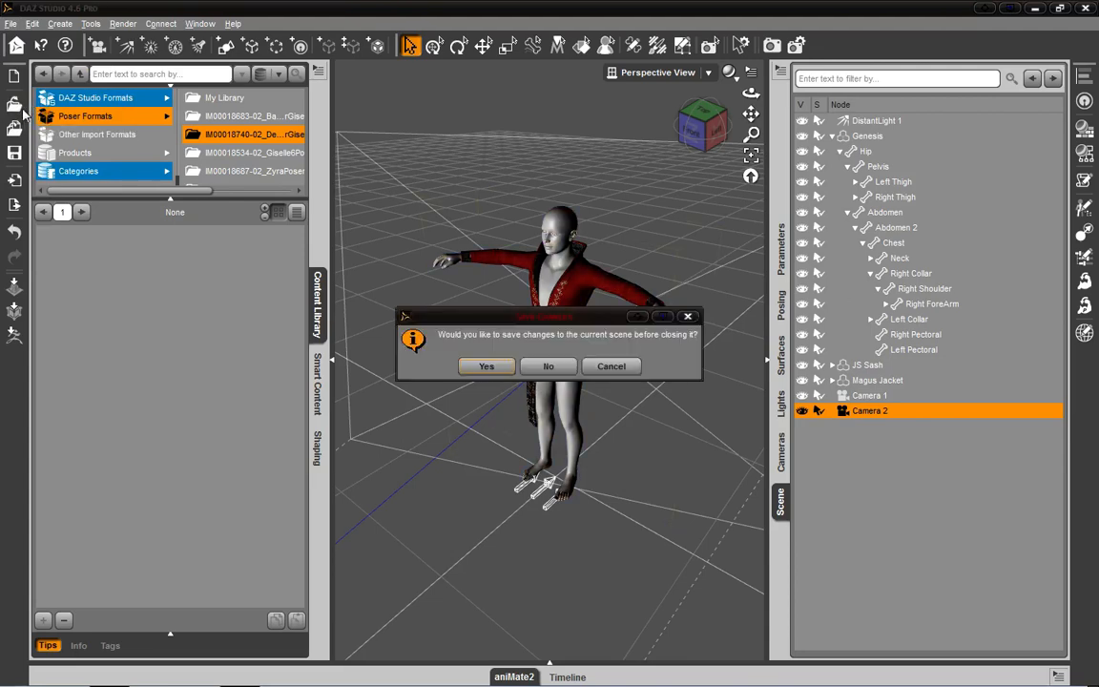
left_click(549, 366)
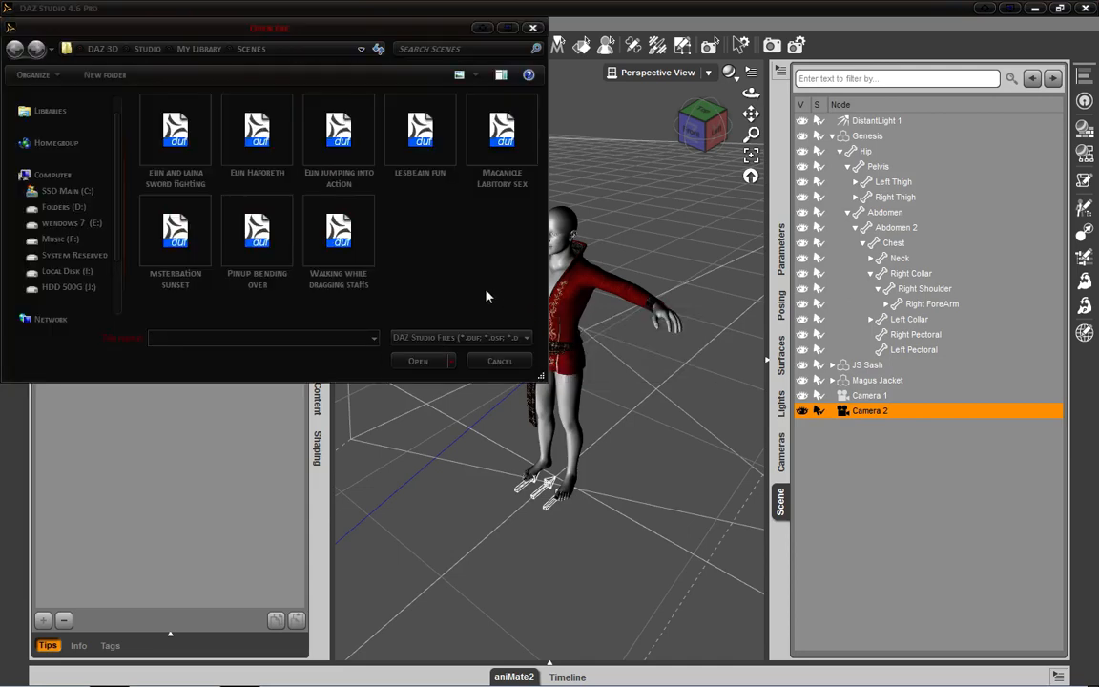
left_click(195, 152)
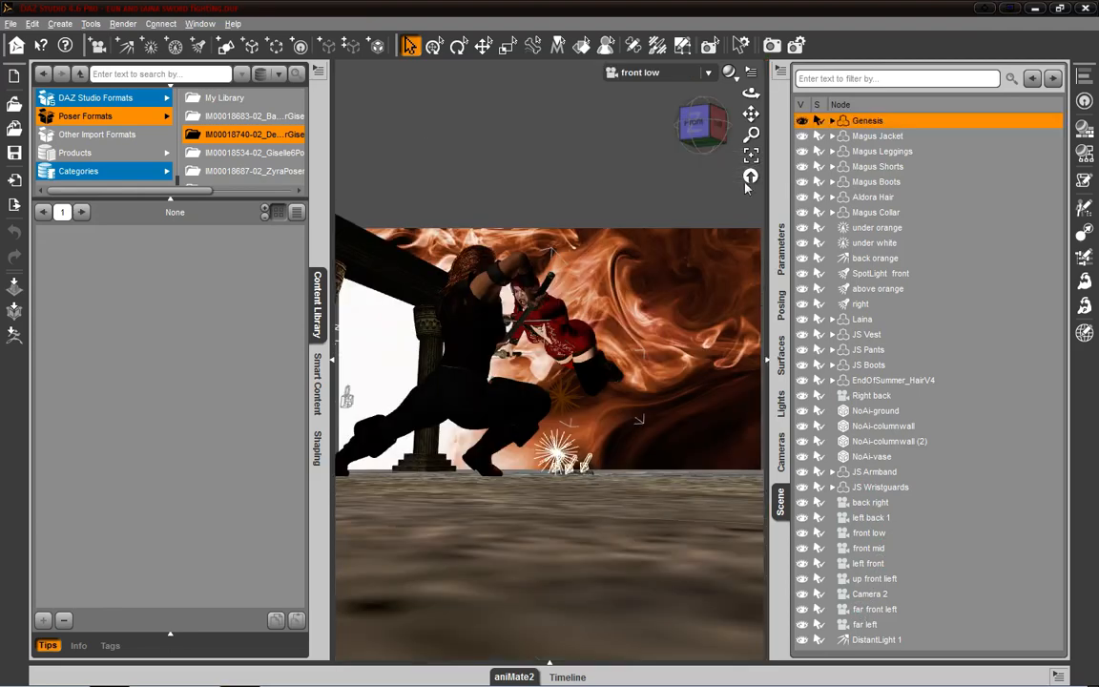
- Collapse the Content Library pane group, and switch the viewport from the front low camera to Perspective View
left_click(333, 369)
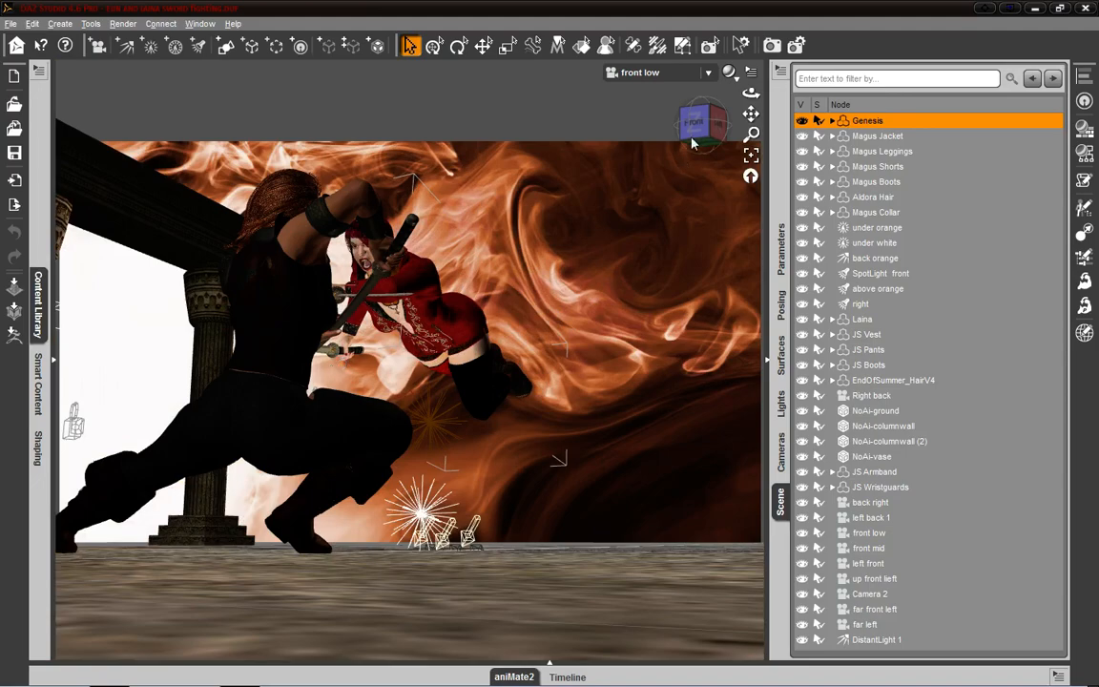
mouse_move(697, 119)
left_mouse_down()
mouse_move(645, 155)
mouse_move(653, 177)
mouse_move(694, 132)
left_mouse_up()
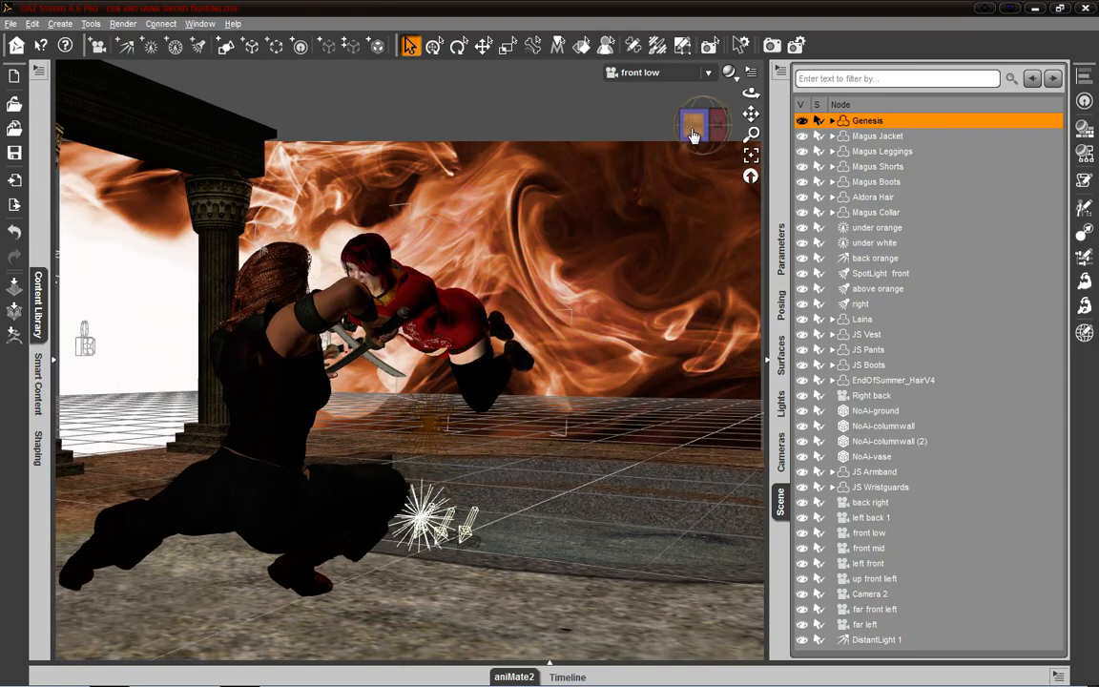
left_click_drag(694, 134, 697, 124)
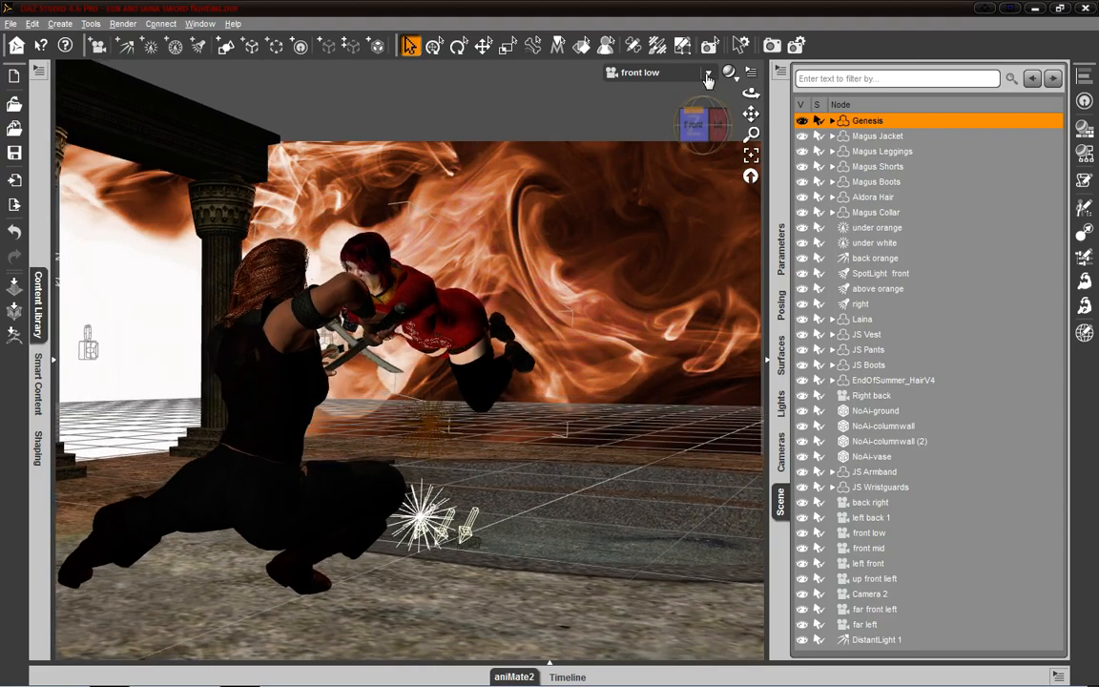
left_click(638, 74)
left_click(637, 76)
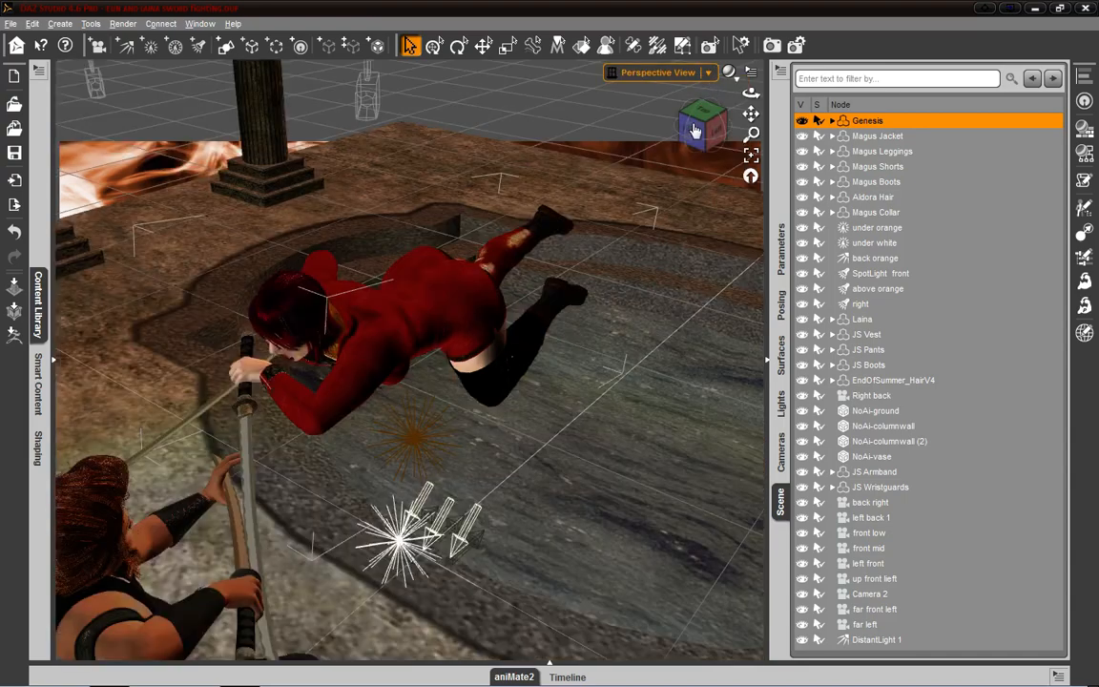
left_click_drag(695, 136, 551, 164)
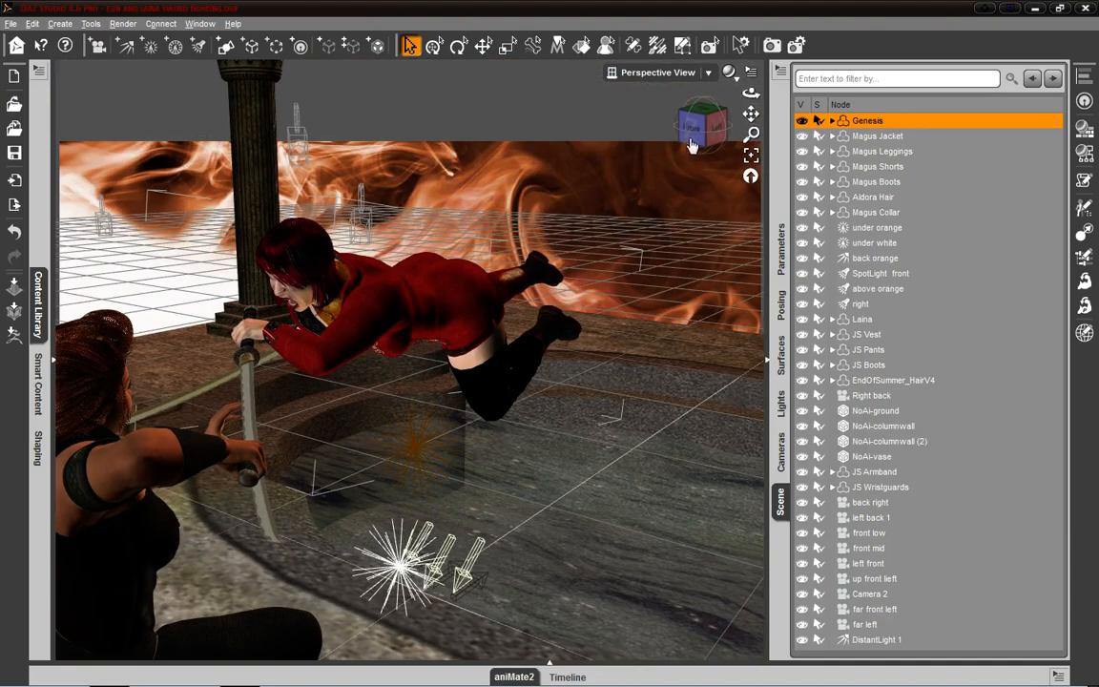
mouse_move(692, 143)
left_mouse_down()
mouse_move(686, 183)
mouse_move(671, 140)
left_mouse_up()
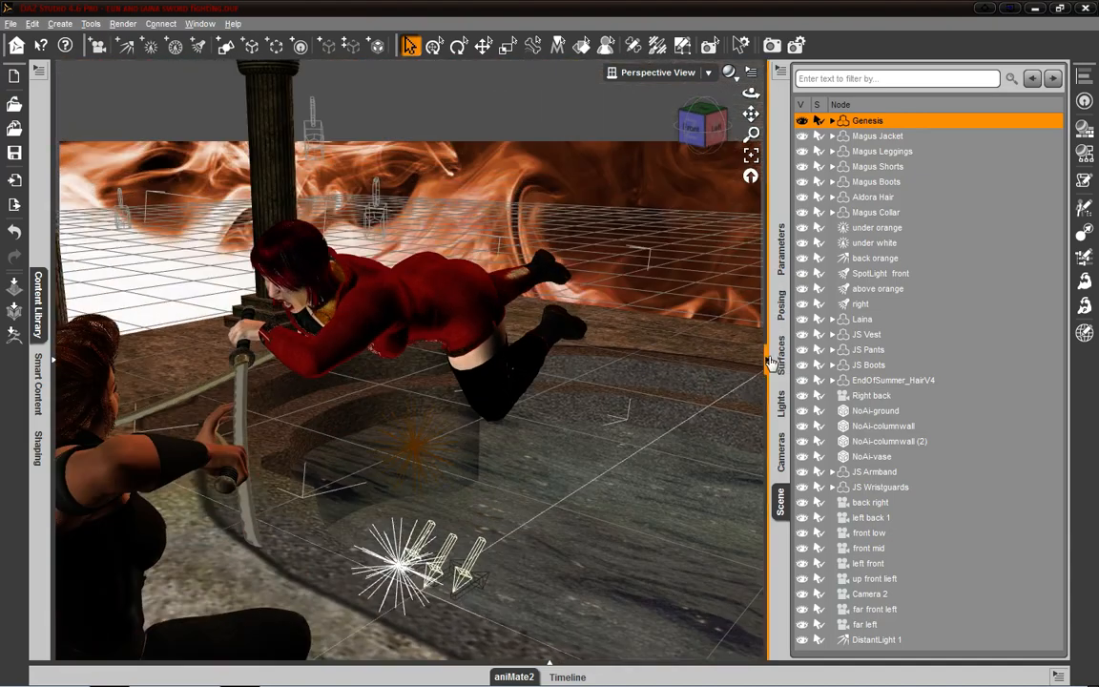
- Collapse the Scene pane group to view the fighters from behind in a wider viewport, and expand it again
left_click(771, 362)
left_click_drag(990, 127, 860, 95)
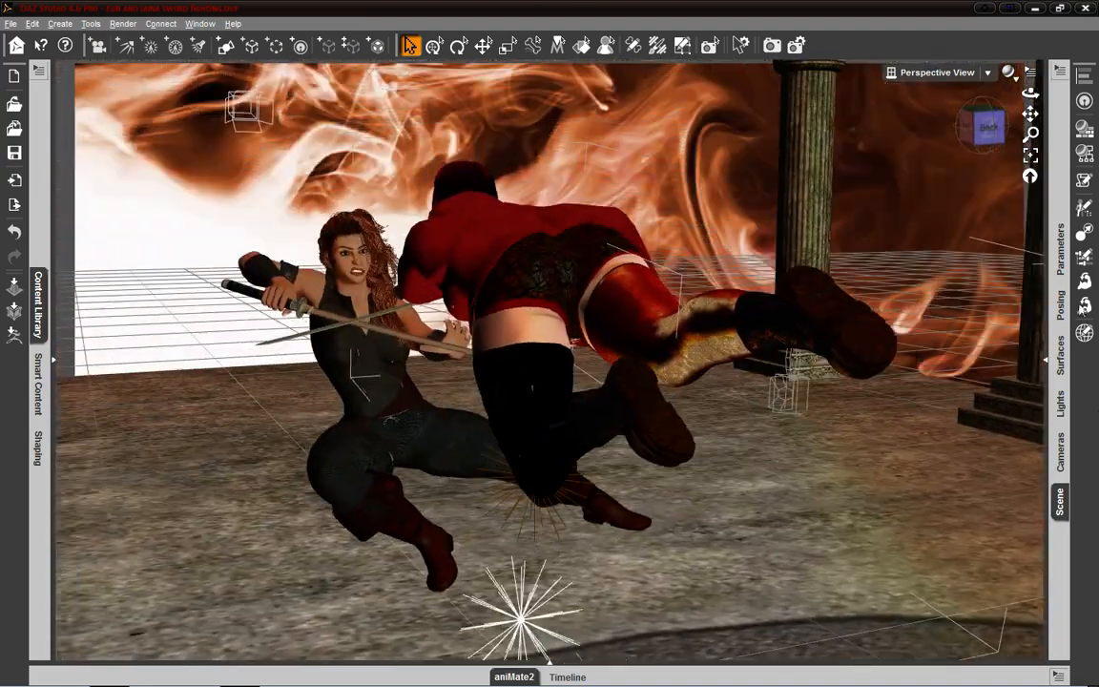
left_click(1047, 365)
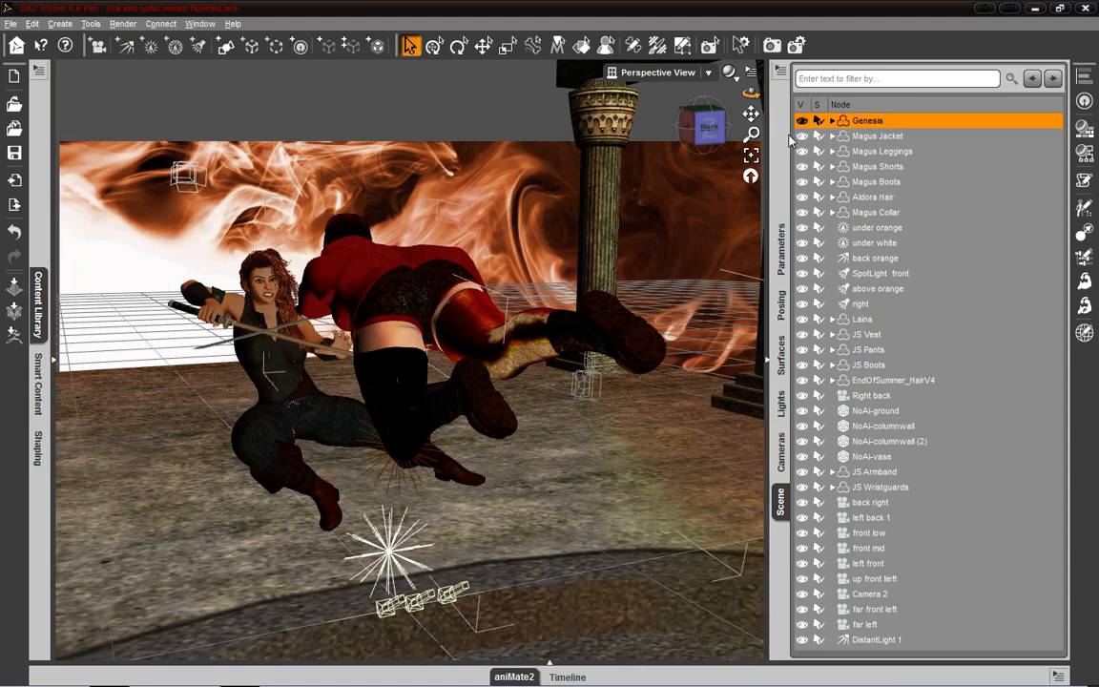
- Select the Magus Jacket, Magus Collar, Magus Boots and Aldora Hair in turn to locate them in the viewport
left_click(882, 136)
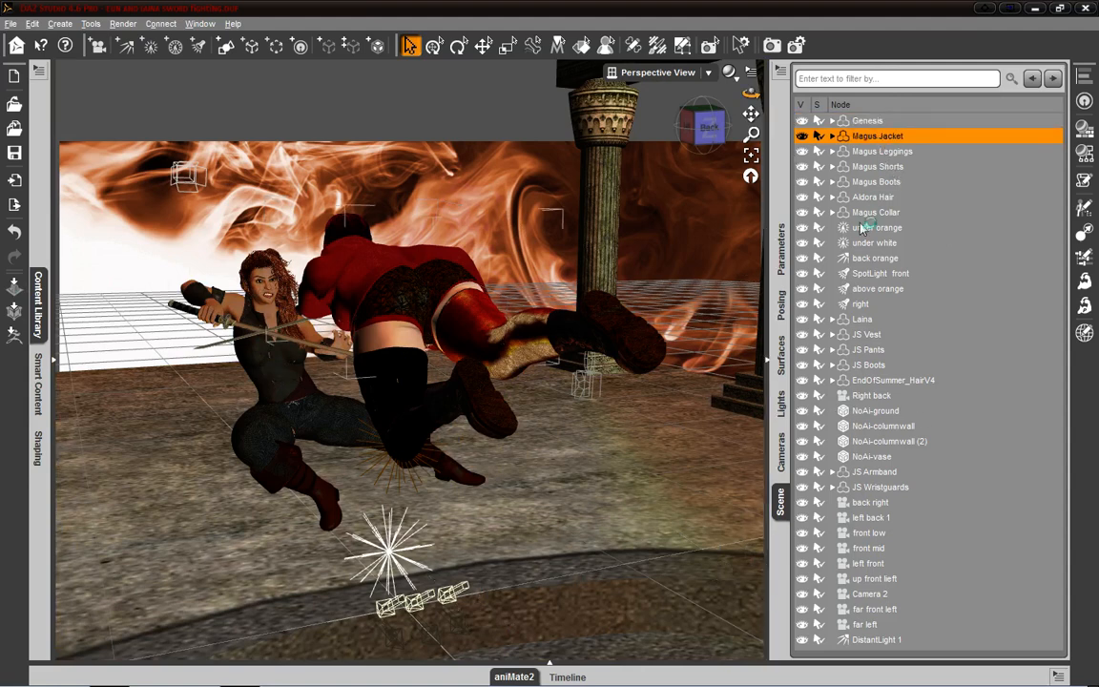
left_click(873, 212)
left_click(875, 181)
left_click(890, 197)
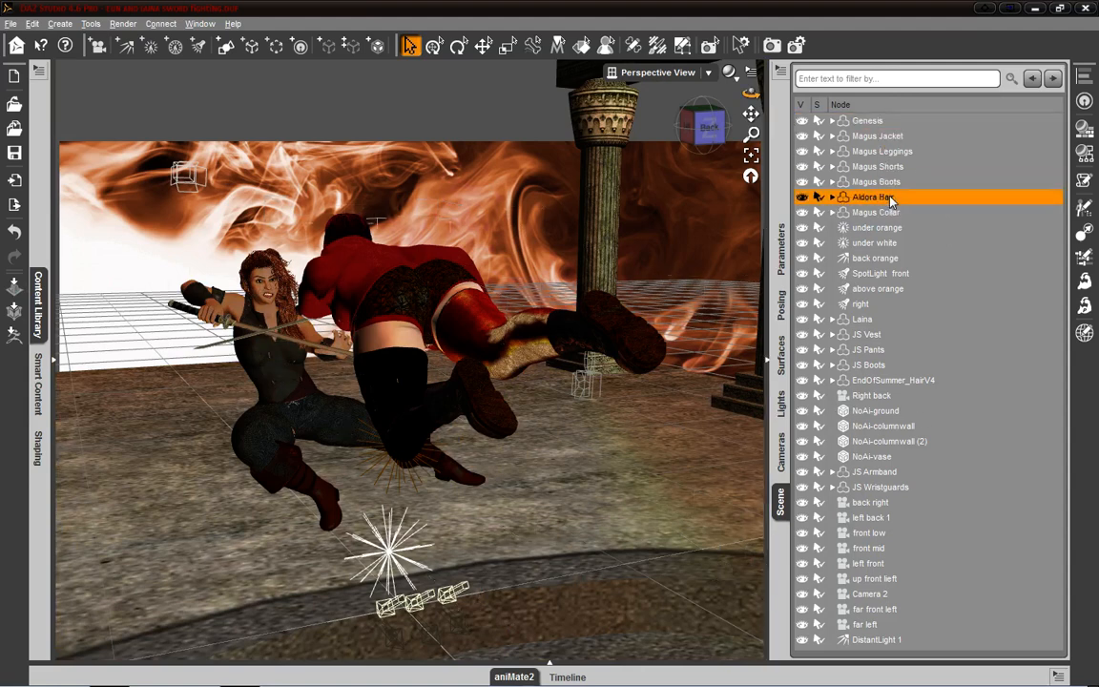
mouse_move(712, 126)
left_mouse_down()
mouse_move(761, 125)
mouse_move(743, 143)
mouse_move(707, 132)
left_mouse_up()
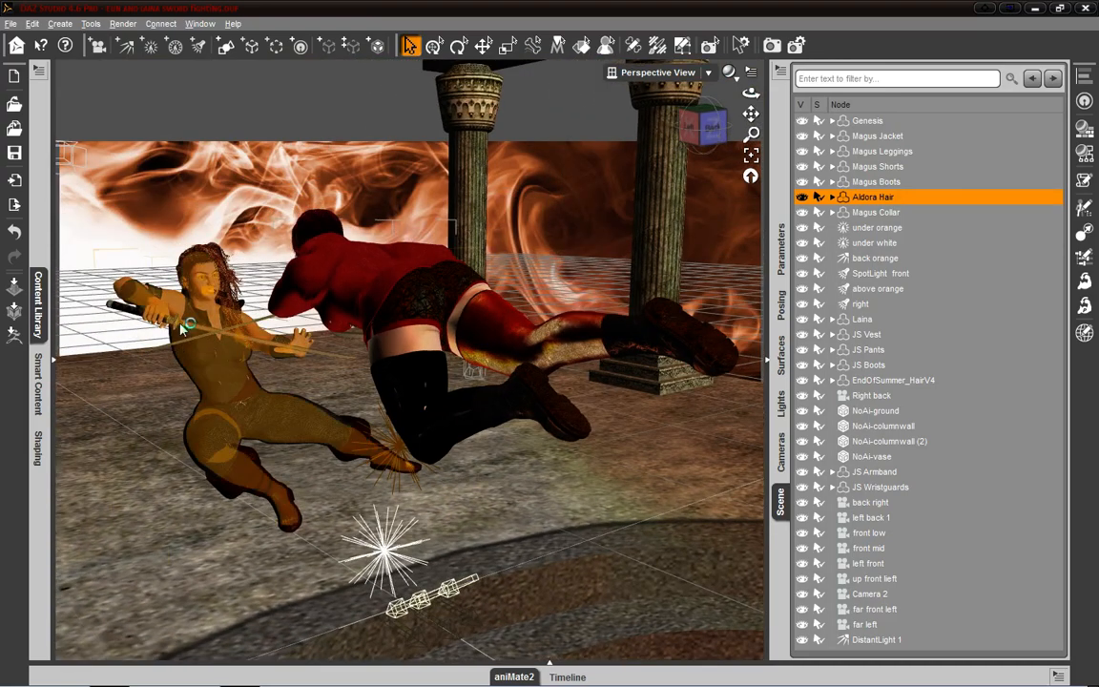
- Select the Magus Collar and the under white, above orange and under orange lights in turn to locate them
left_click(883, 212)
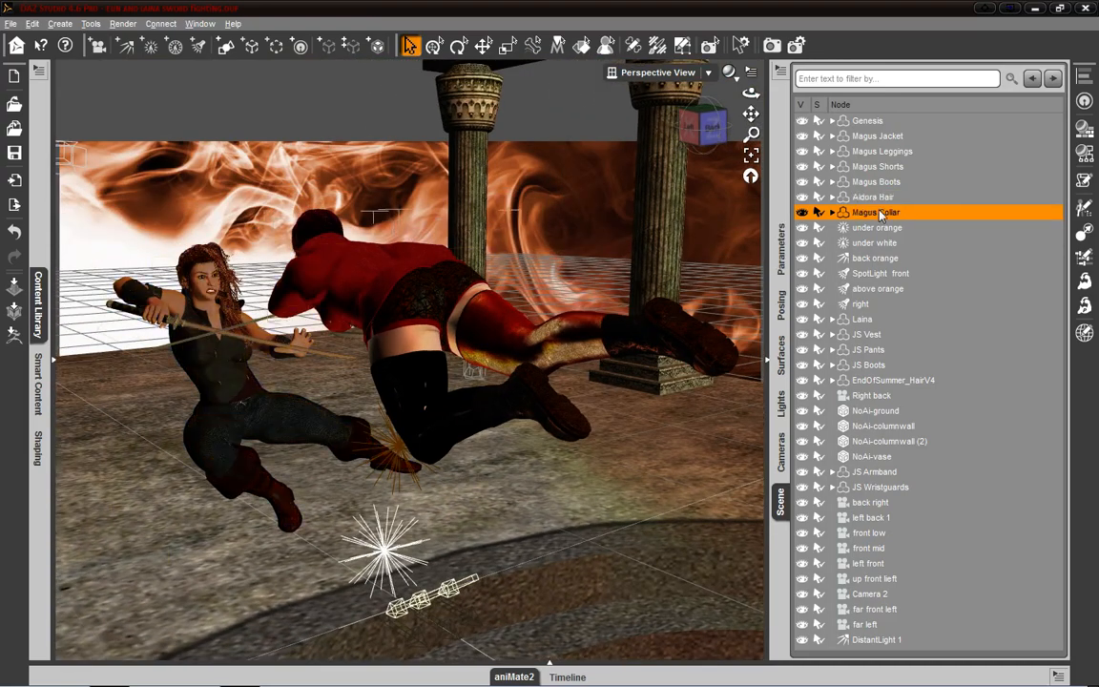
left_click(883, 242)
left_click(885, 288)
left_click(887, 228)
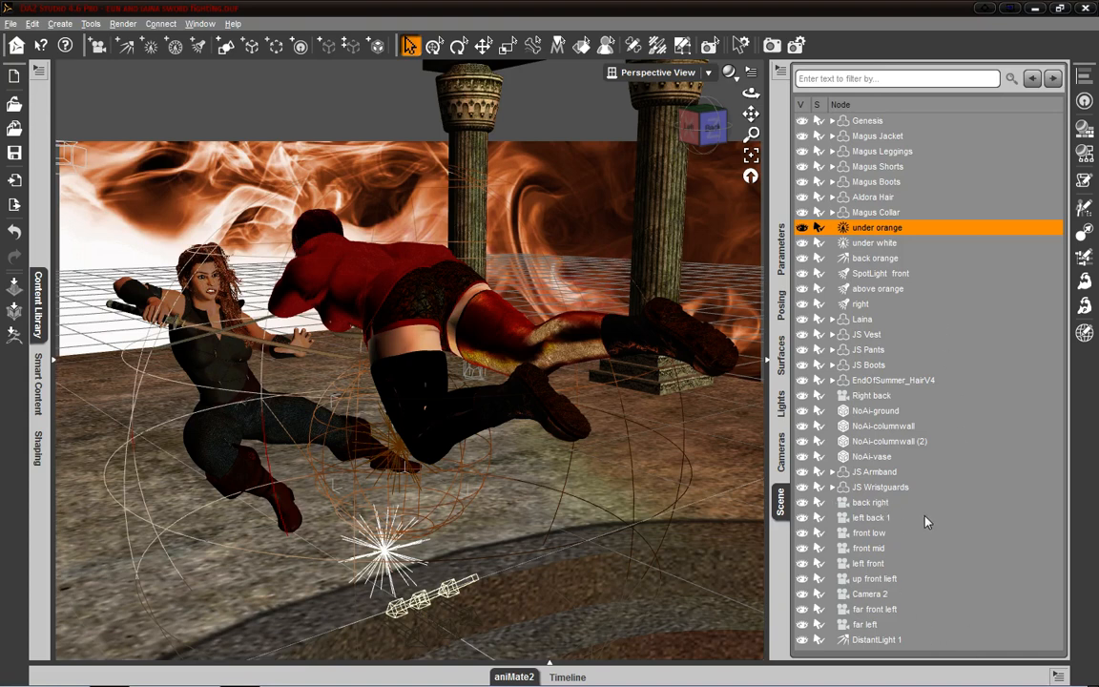
- Parent the cameras from left back 1 through far left, including Camera 2, to the back right camera
left_click_drag(852, 520, 870, 503)
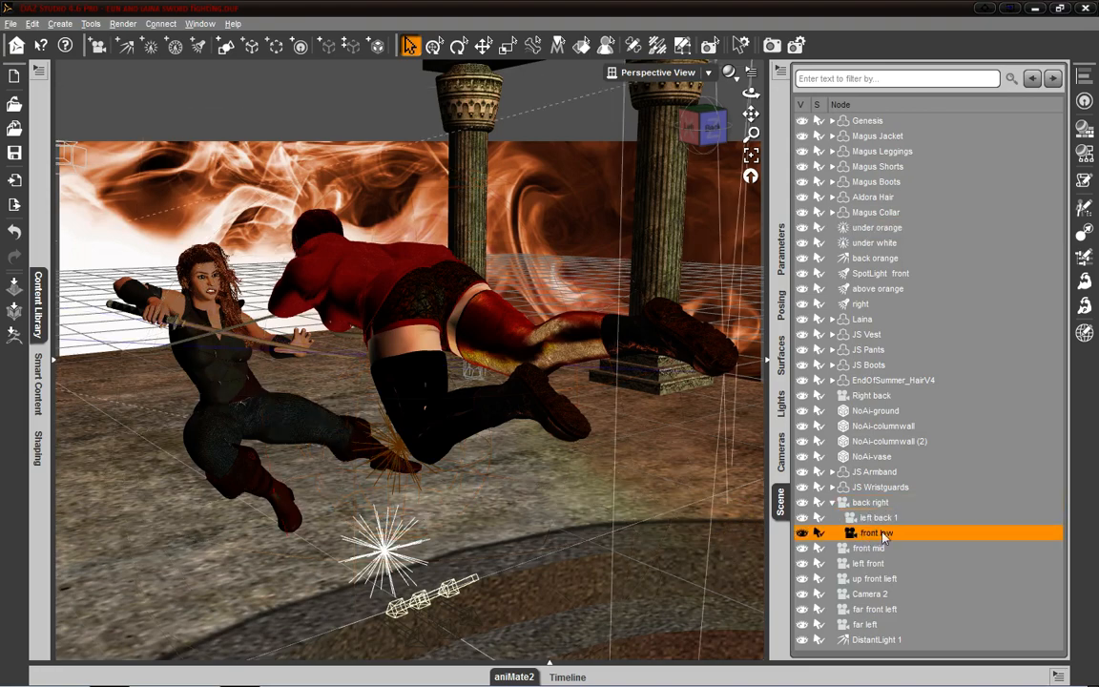
left_click_drag(872, 551, 842, 518)
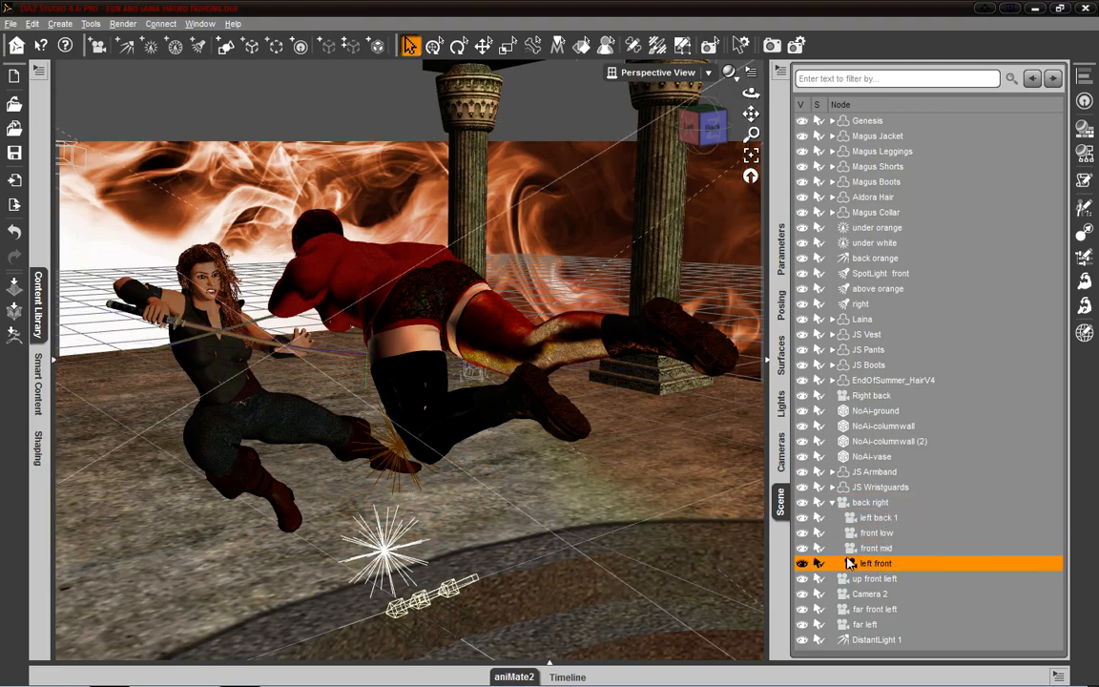
left_click_drag(854, 578, 849, 504)
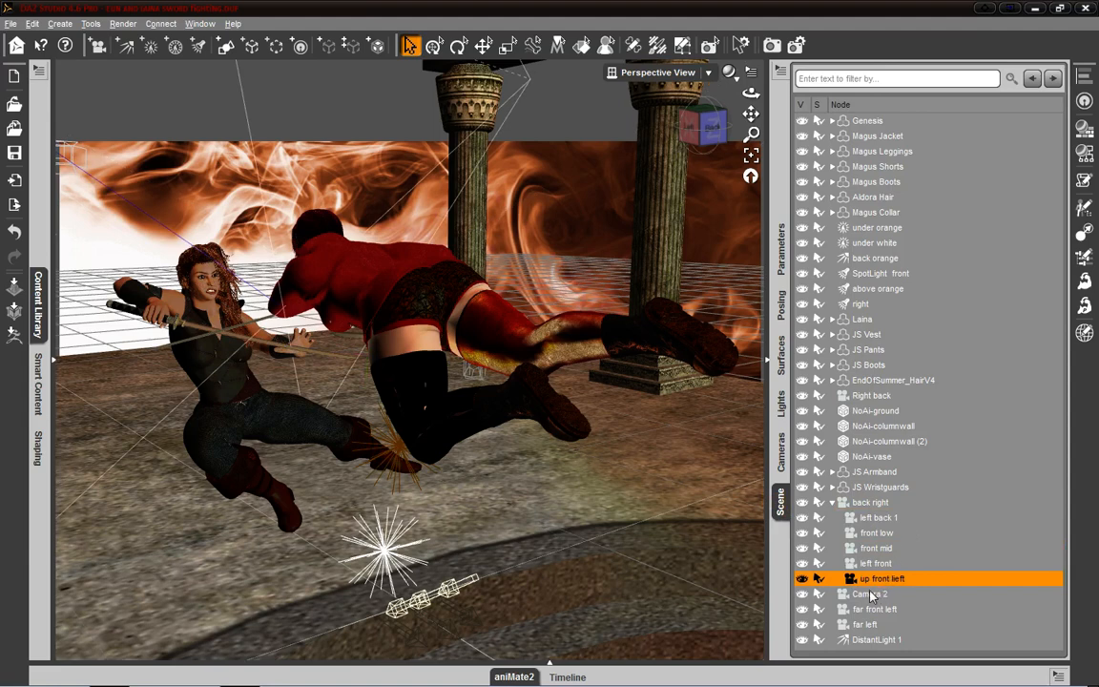
left_click(870, 595)
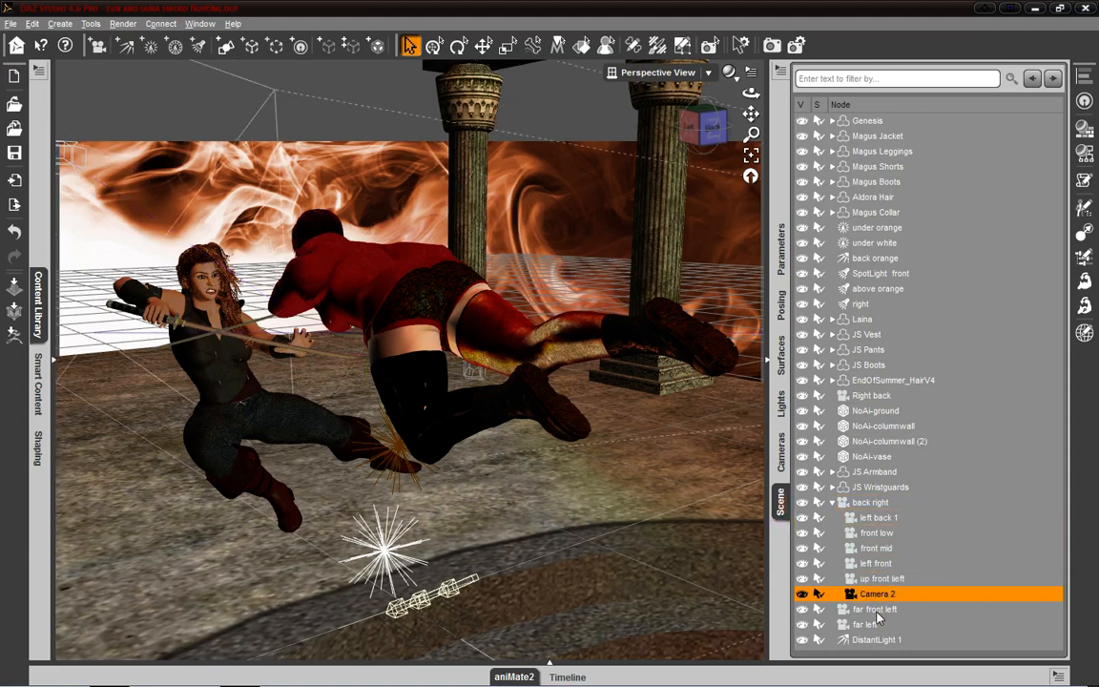
left_click(876, 611)
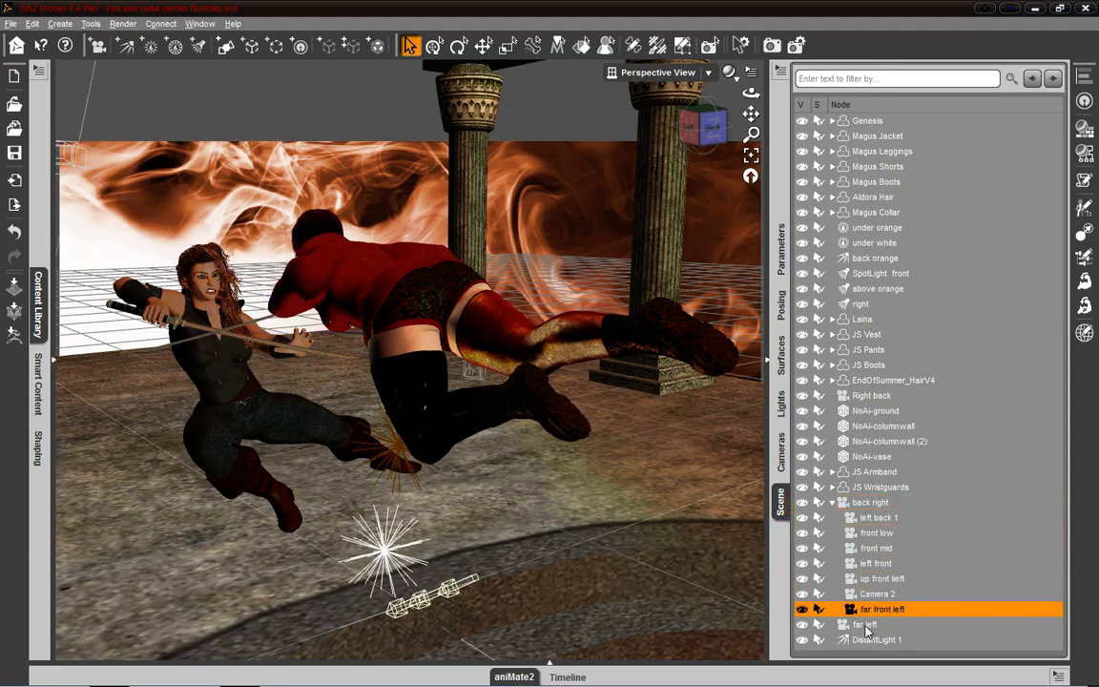
left_click_drag(866, 628, 832, 505)
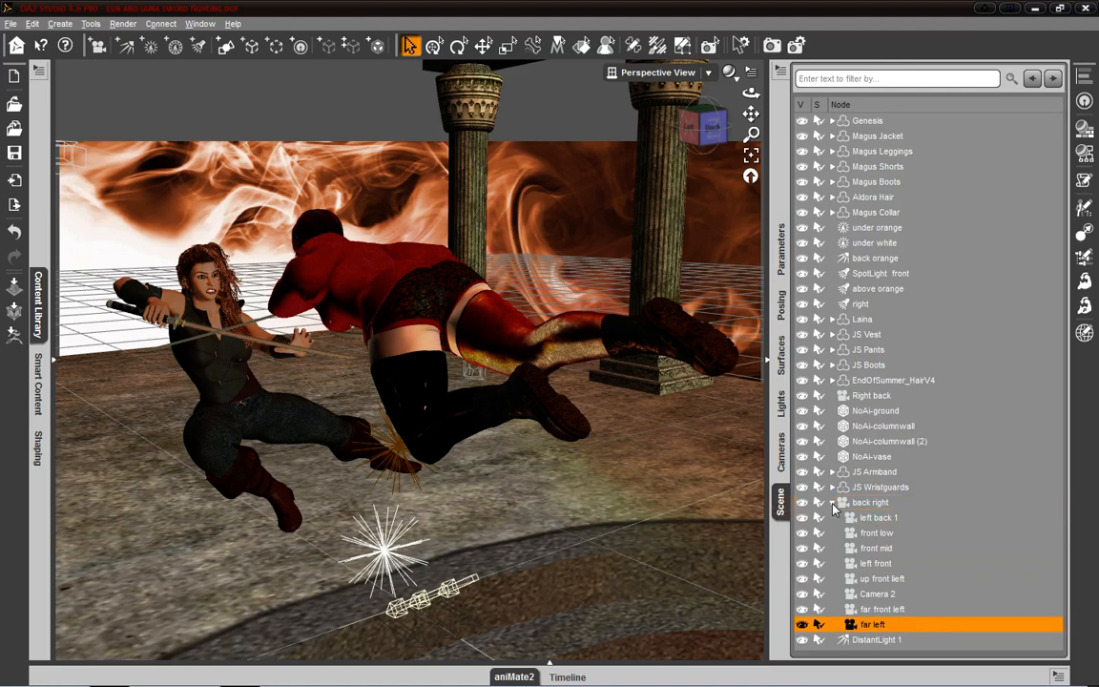
- Expand and collapse the back right camera's child list, leaving it collapsed to shorten the scene hierarchy
left_click(833, 503)
left_click(832, 503)
left_click(833, 504)
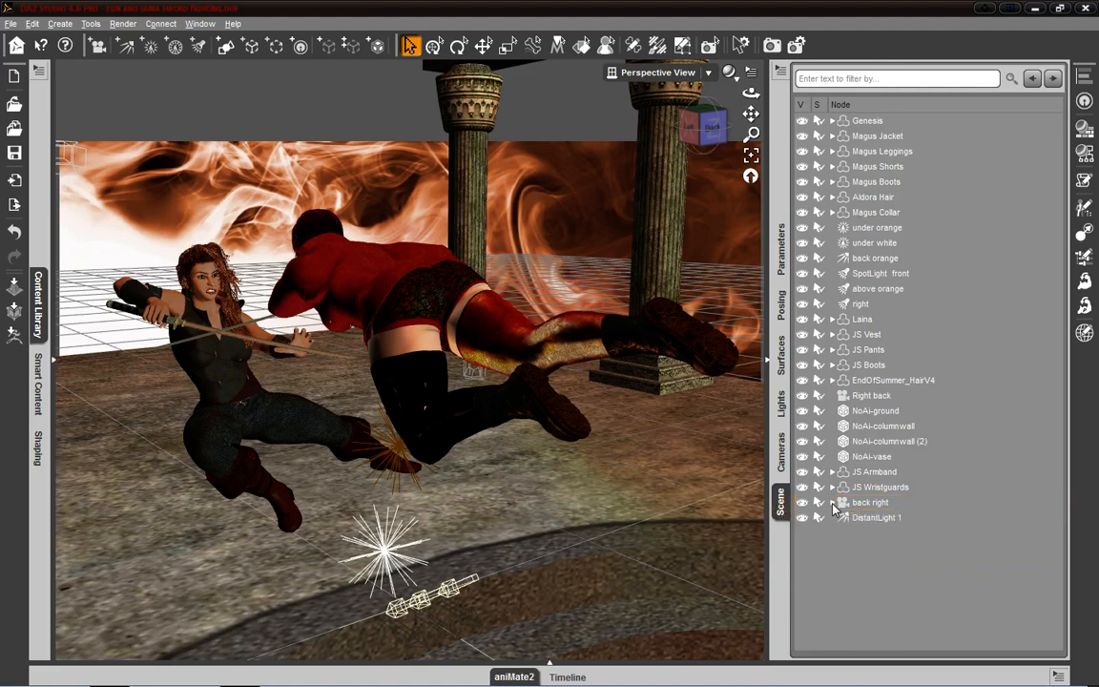
left_click(833, 503)
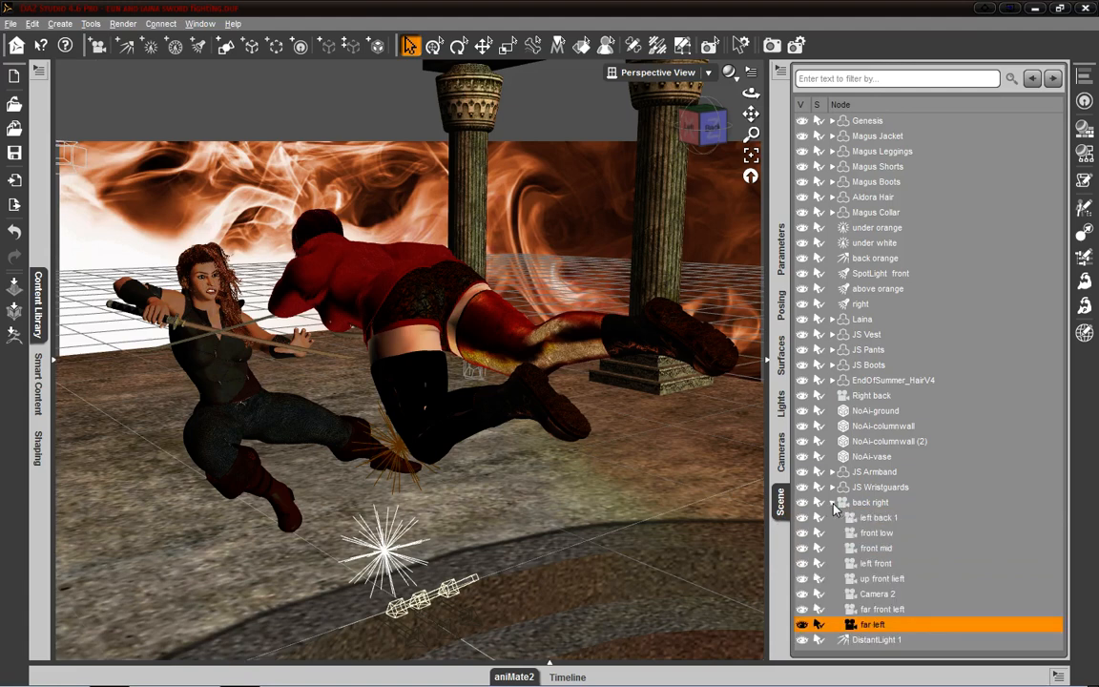
left_click(833, 503)
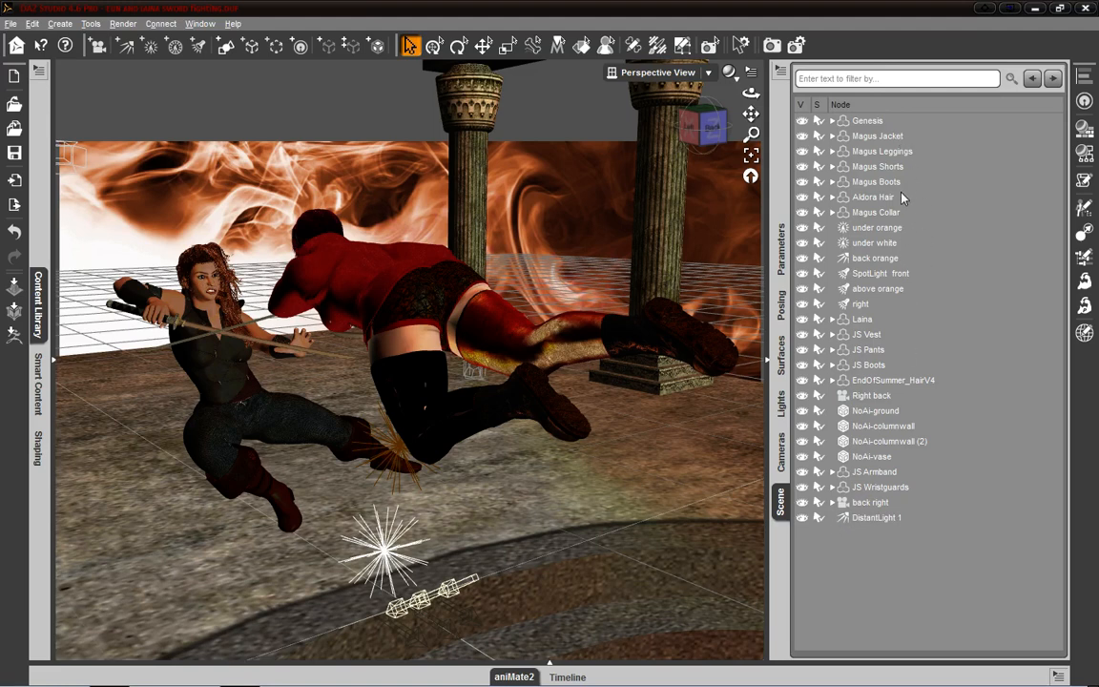
- Check the child nodes under Genesis, and parent Magus Leggings to Magus Jacket in the scene hierarchy
left_click(832, 121)
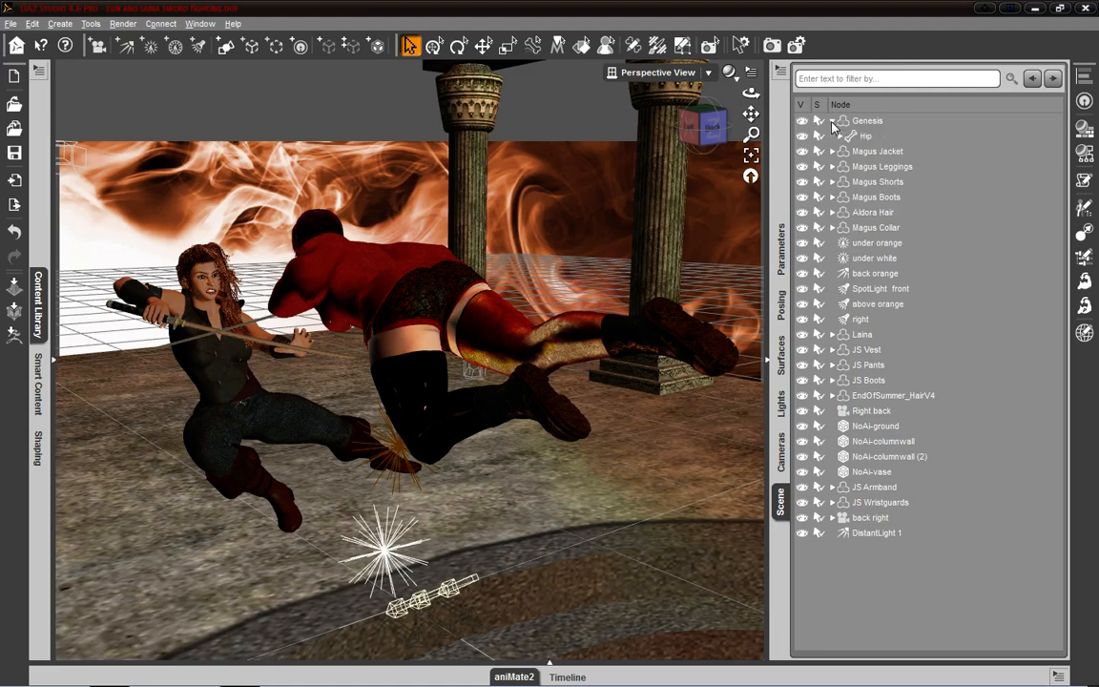
left_click(832, 122)
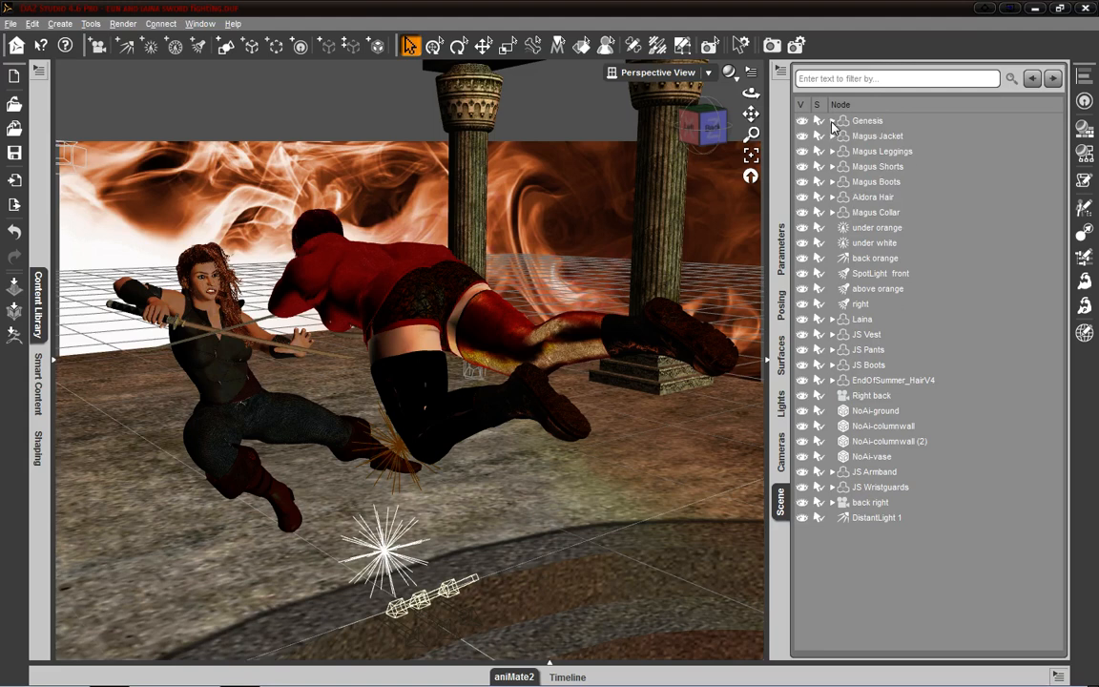
left_click(876, 153)
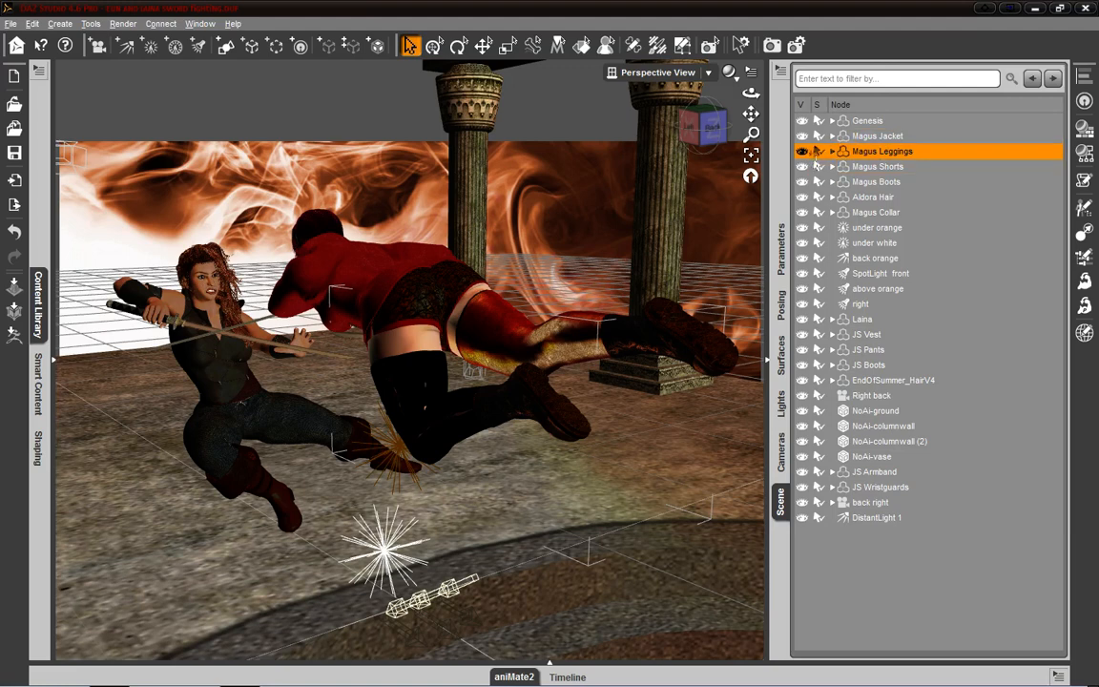
left_click_drag(819, 137, 820, 138)
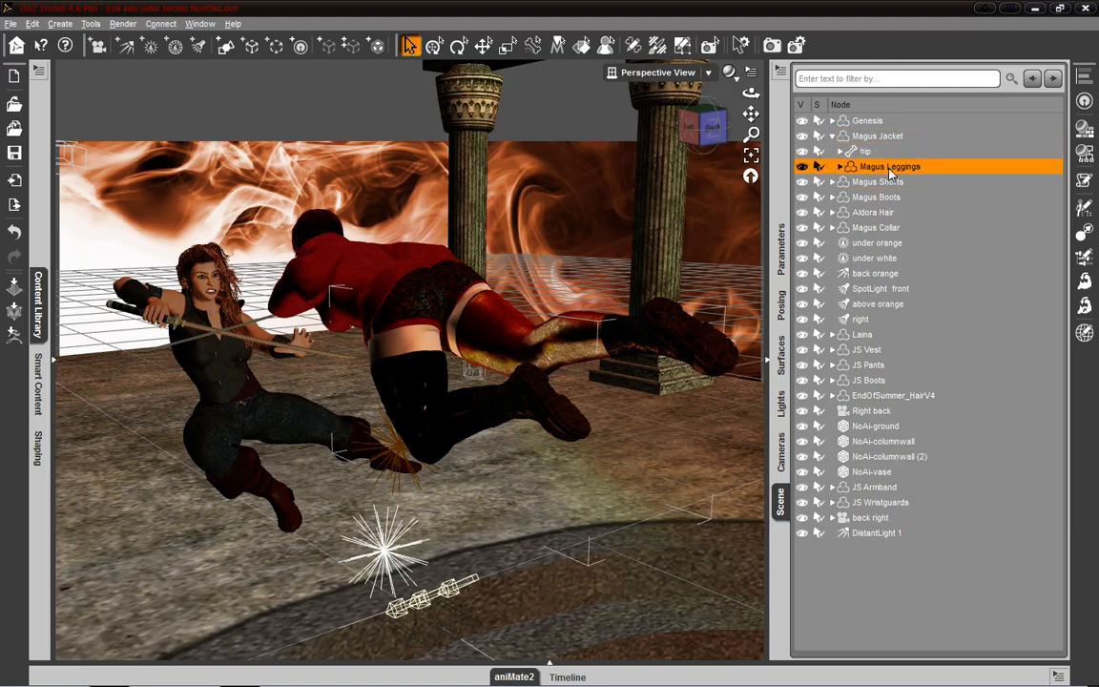
- Expand and collapse the Magus Jacket node repeatedly to show Magus Leggings nested as its child
left_click(832, 137)
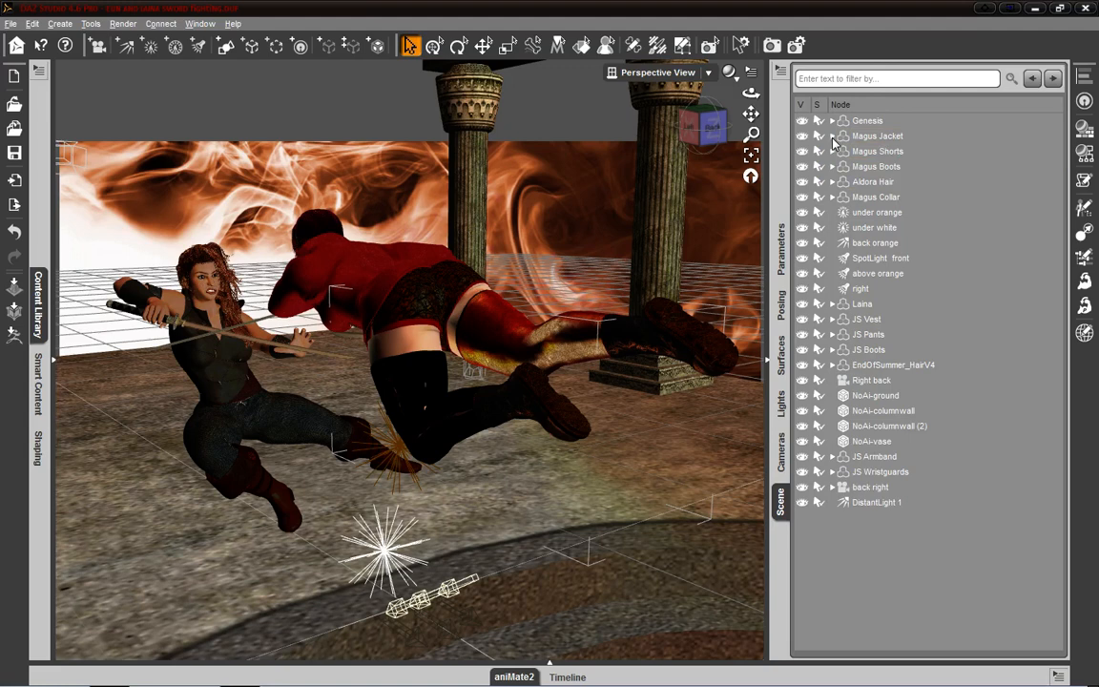
left_click(832, 137)
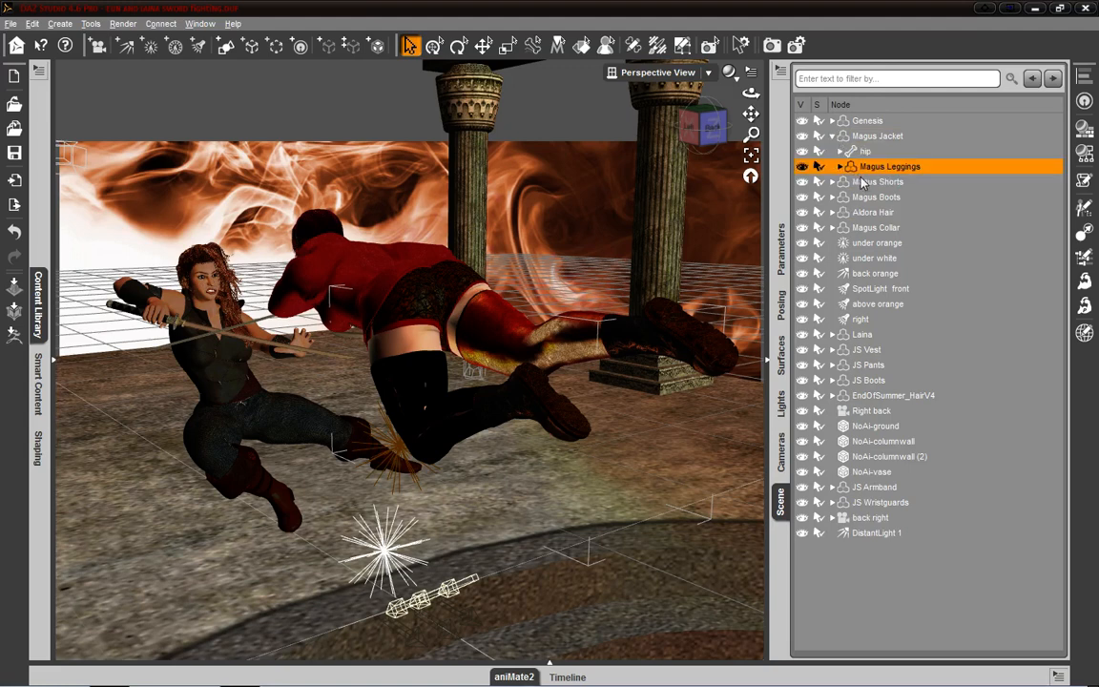
left_click(838, 140)
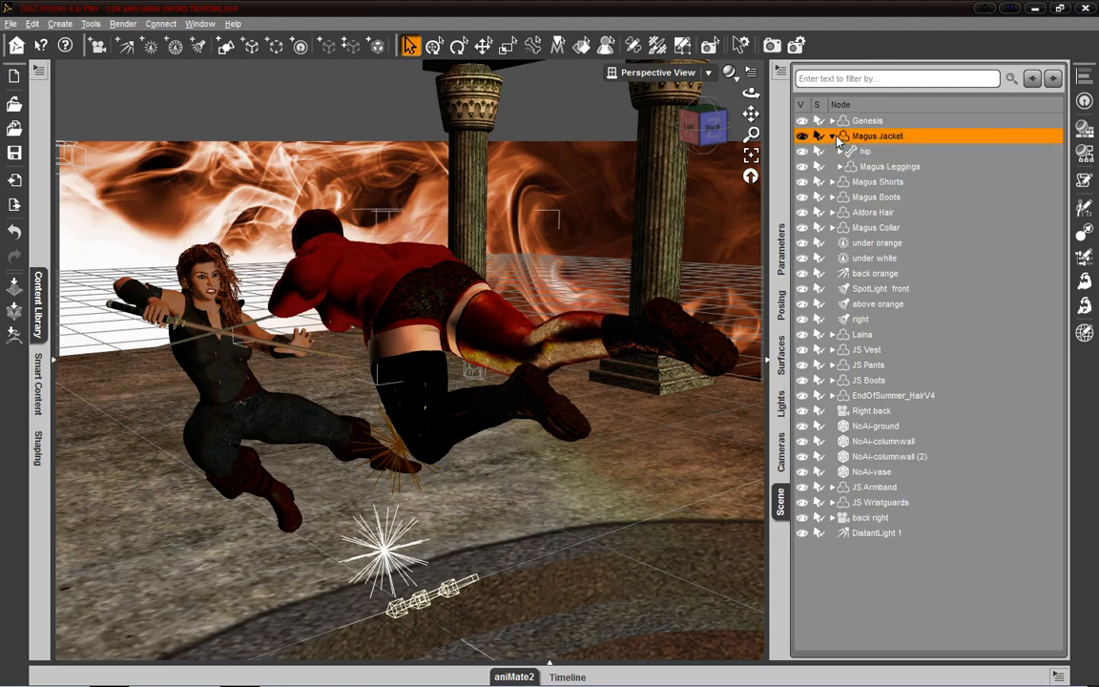
left_click(833, 137)
left_click(833, 136)
left_click(833, 136)
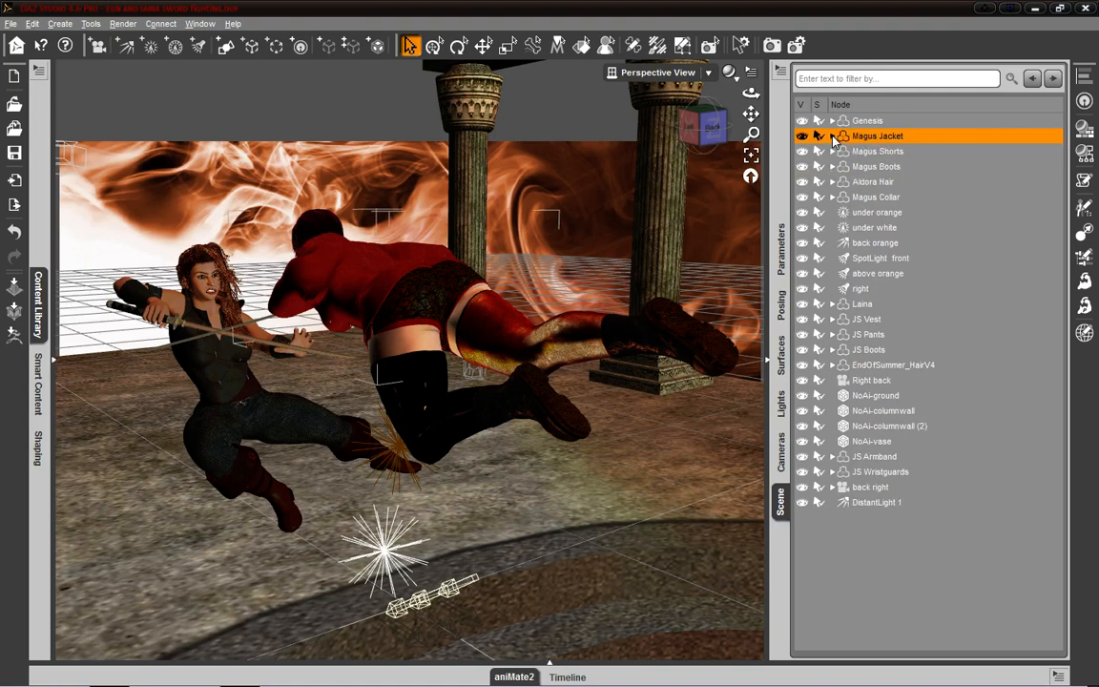
left_click(833, 136)
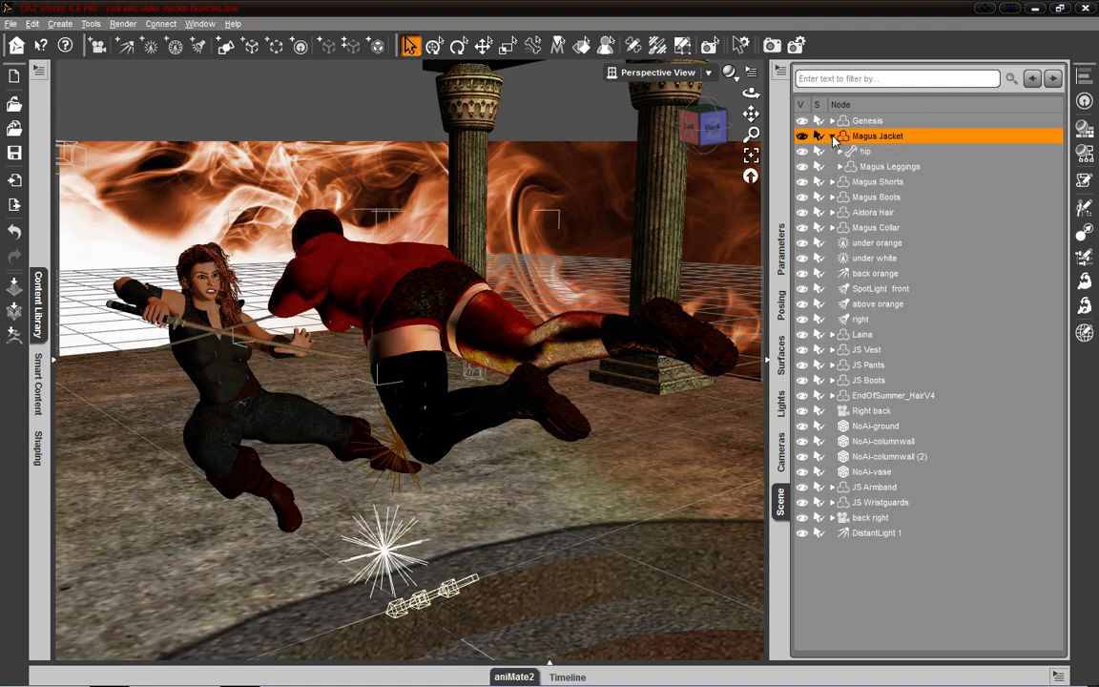
- Move Magus Leggings out of Magus Jacket to the scene's top level, and parent EndOfSummer_HairV4 to Laina
left_click(881, 168)
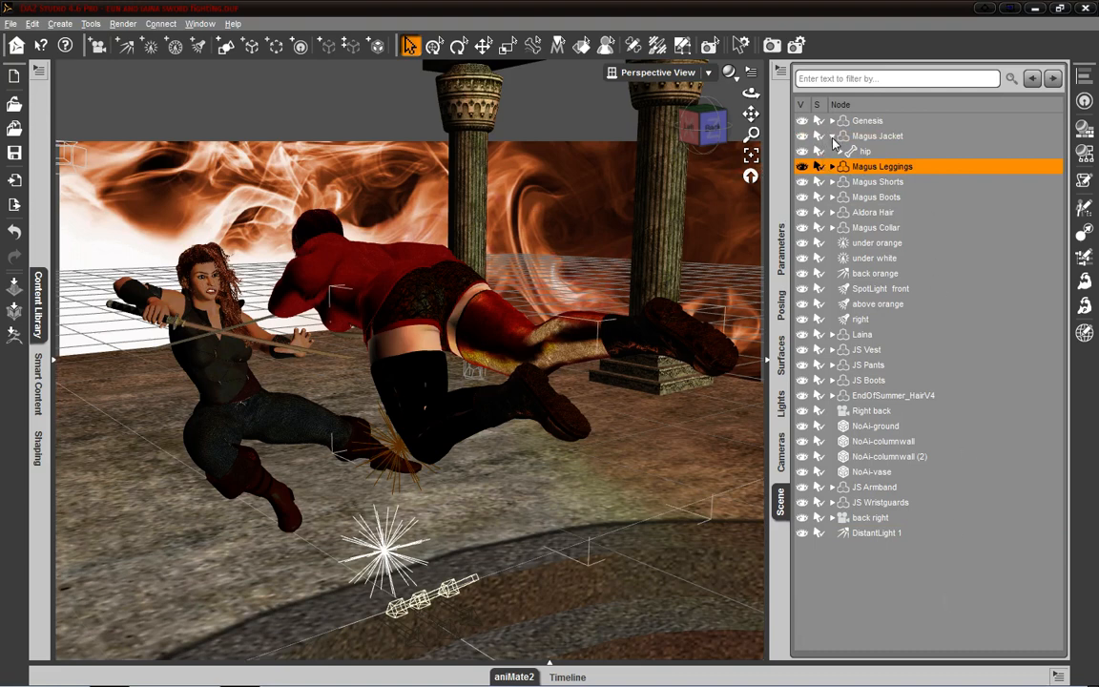
left_click(833, 139)
left_click_drag(880, 380, 865, 322)
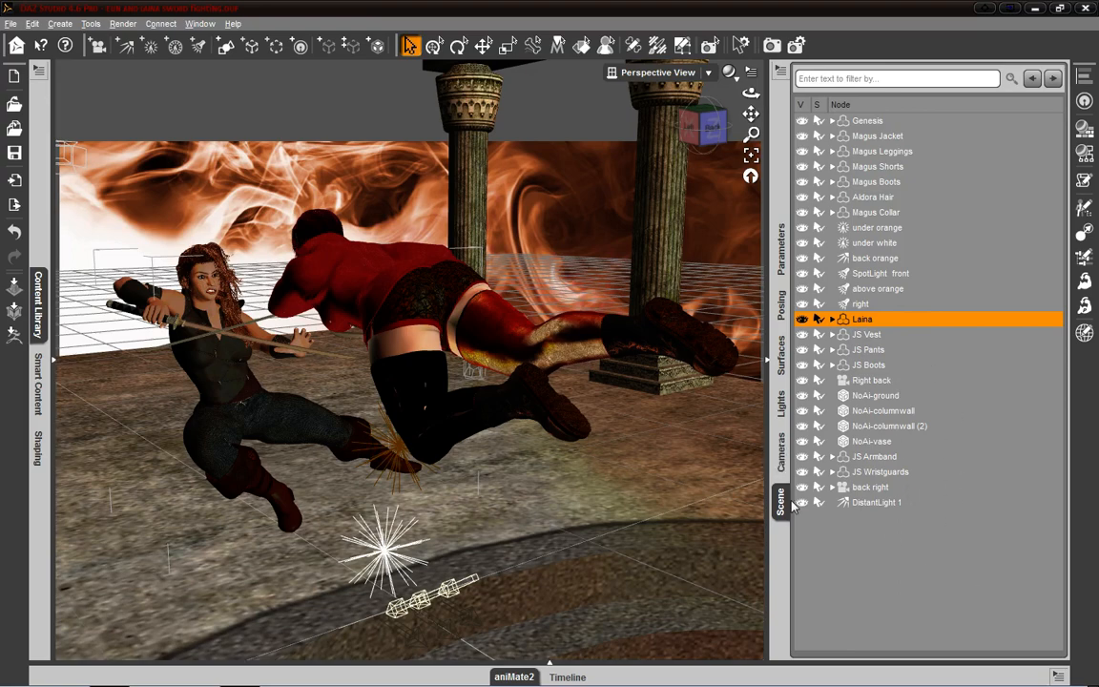
- Compare the Cameras pane with the Parameters pane, and close the Cameras pane
left_click(785, 462)
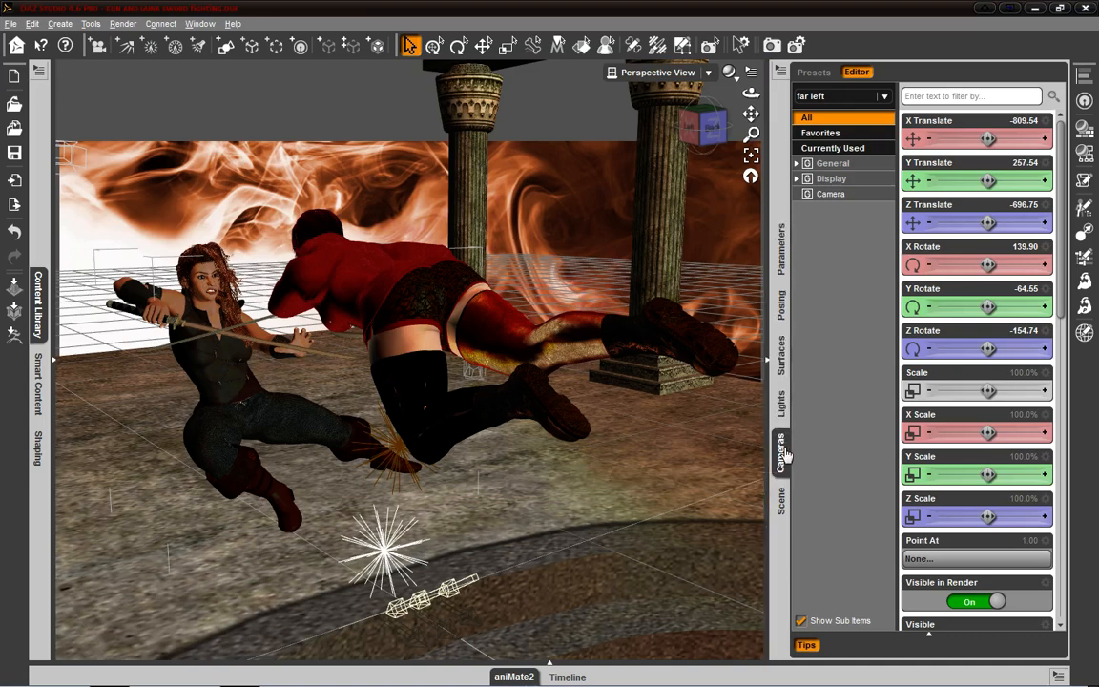
left_click(788, 274)
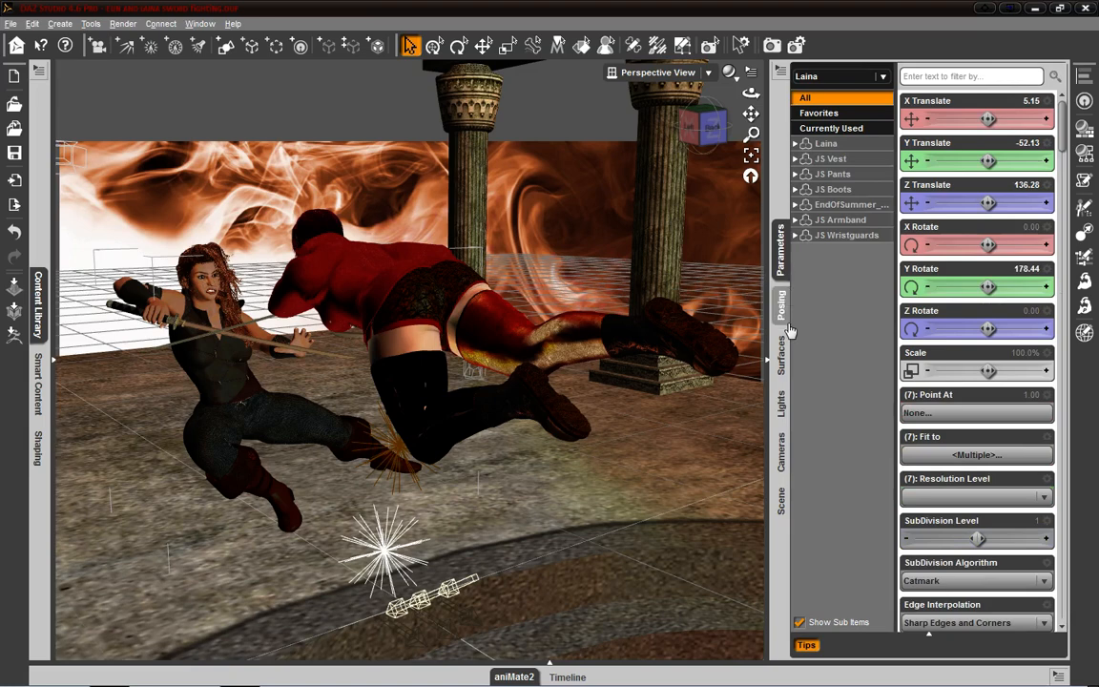
left_click(784, 450)
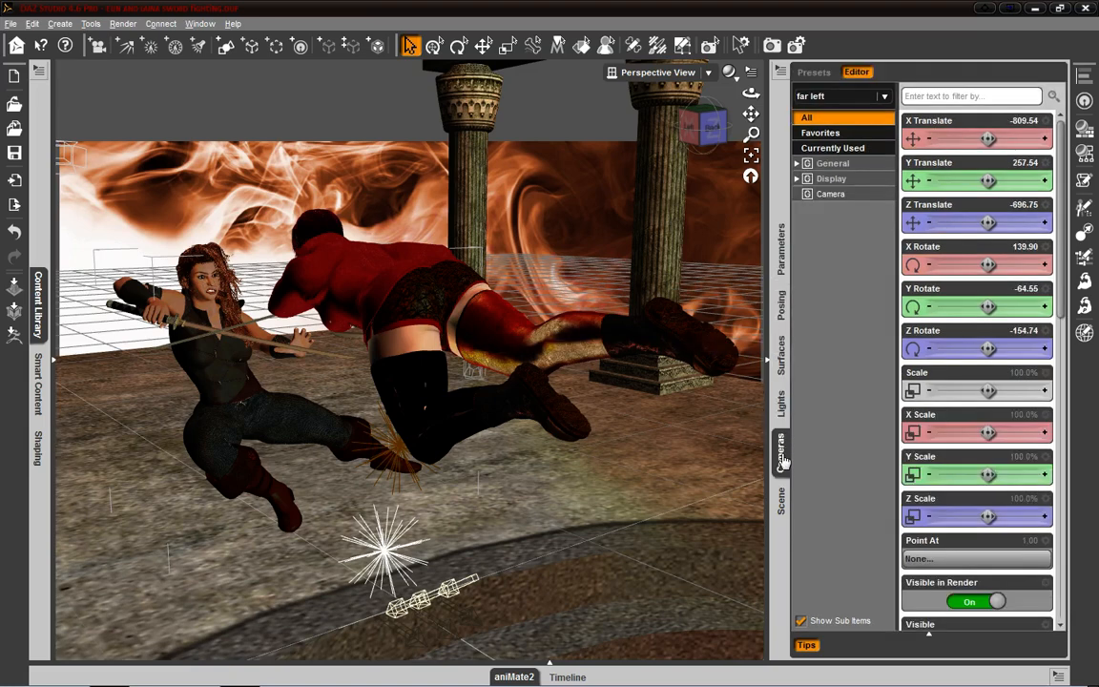
right_click(786, 448)
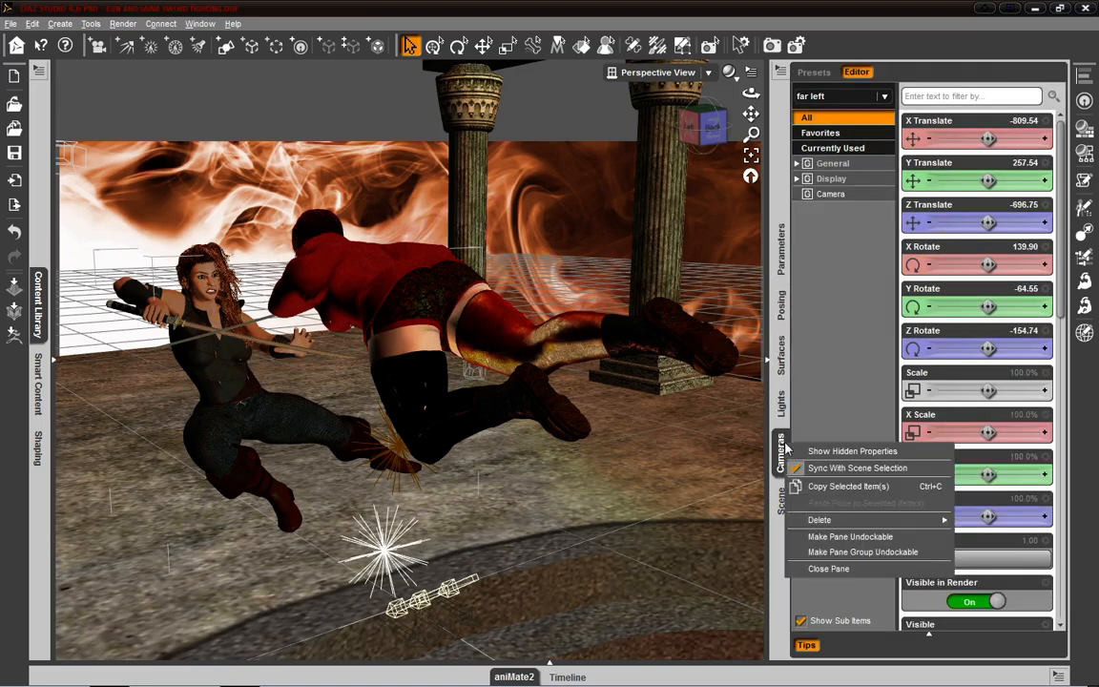
left_click(829, 568)
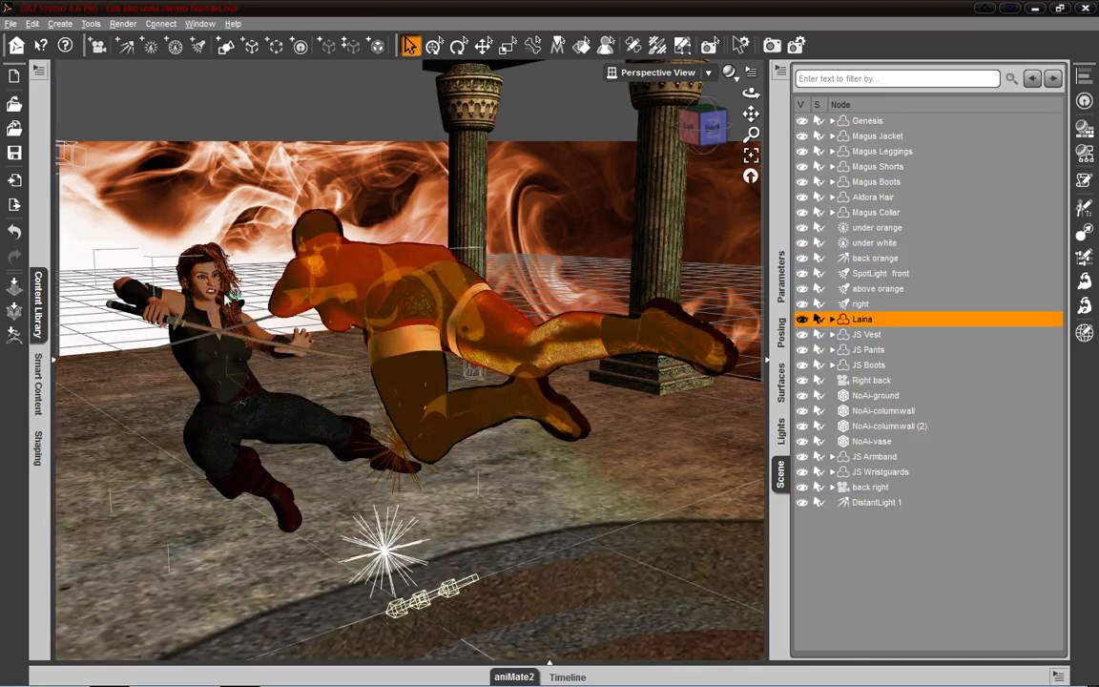
- Dock the Scene pane in the group with Content Library, and display the Parameters pane opposite it
left_click(40, 315)
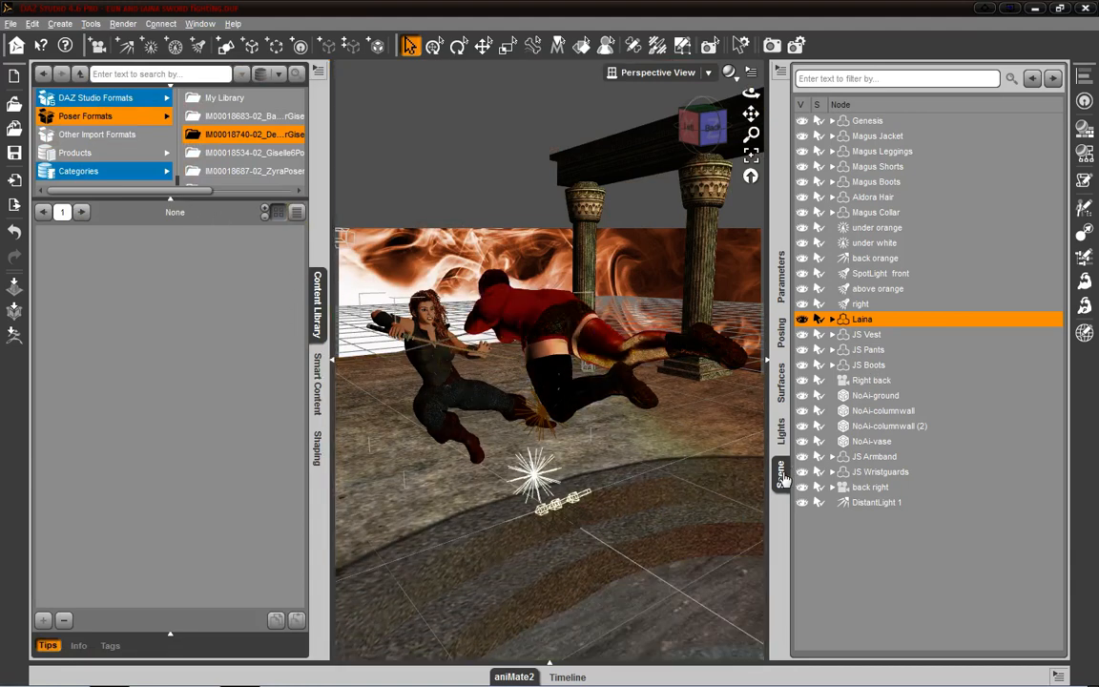
left_click_drag(782, 477, 288, 437)
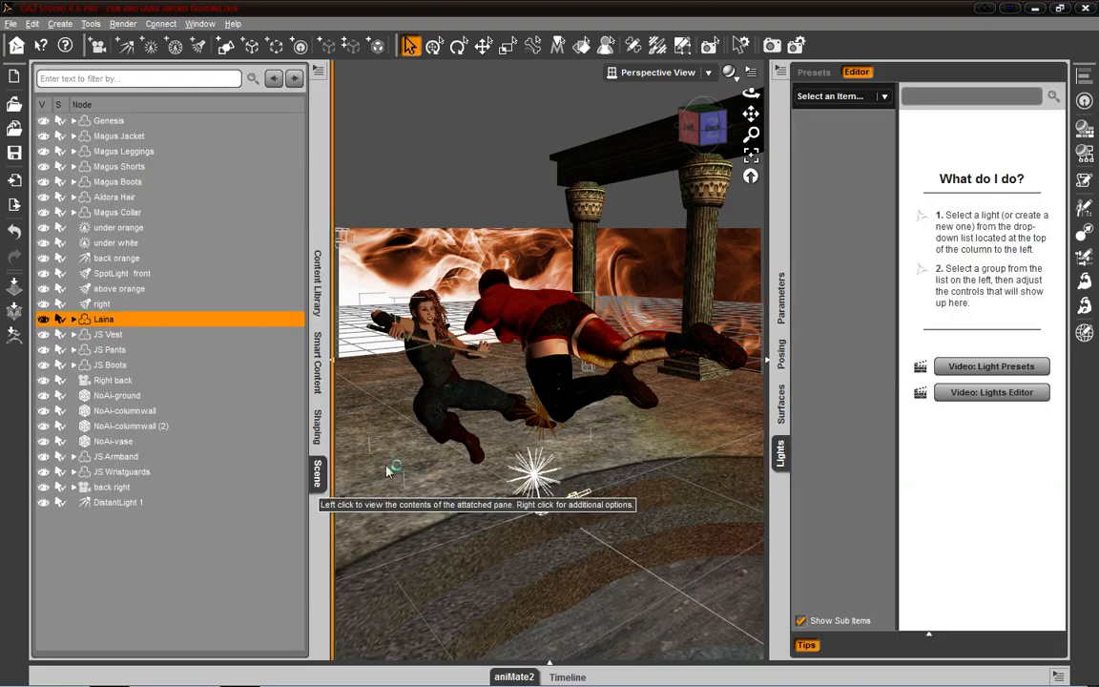
left_click(780, 301)
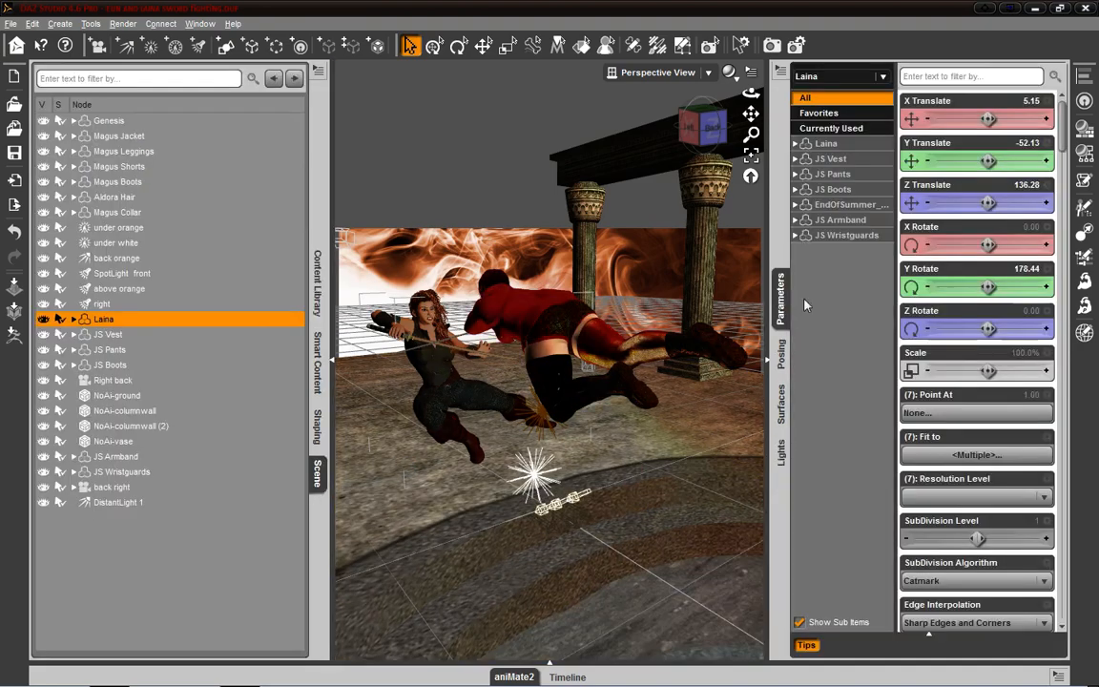
- View the back orange light's parameters, and shift the Genesis figure to an X Translate of about -20.52
left_click(110, 259)
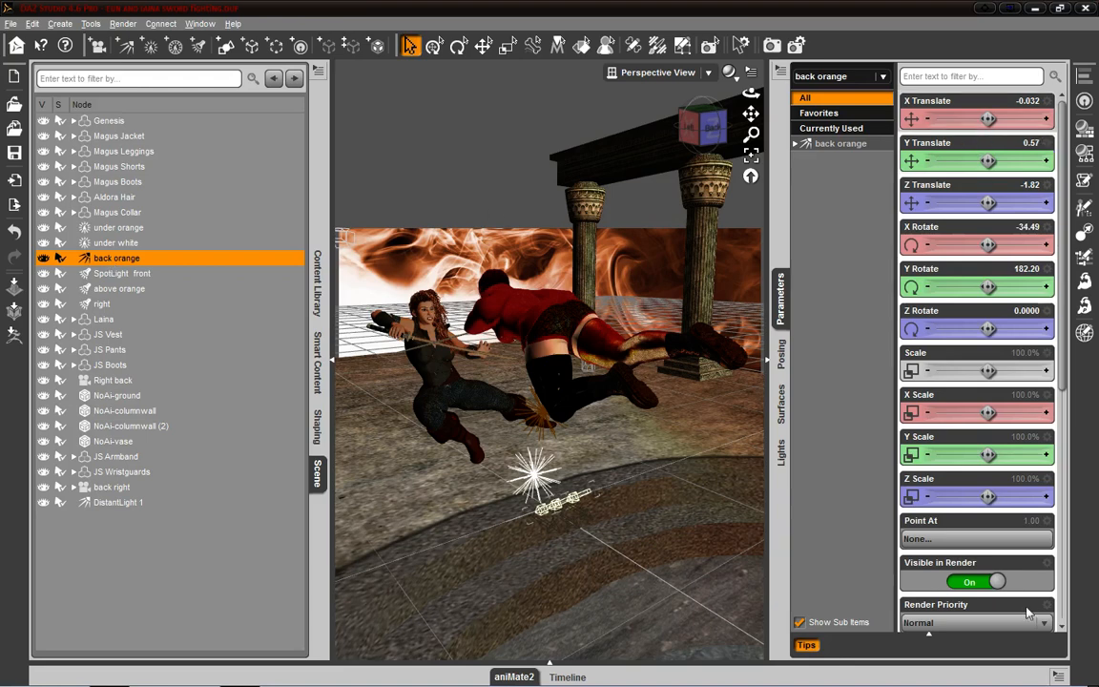
left_click(110, 121)
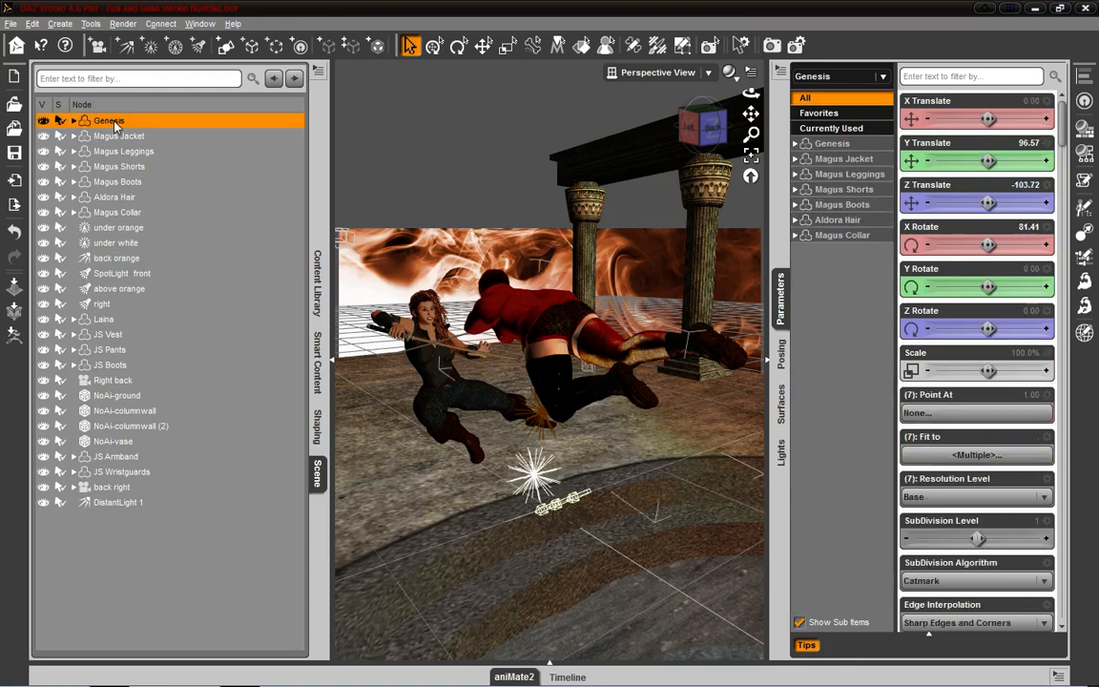
left_click_drag(989, 119, 971, 118)
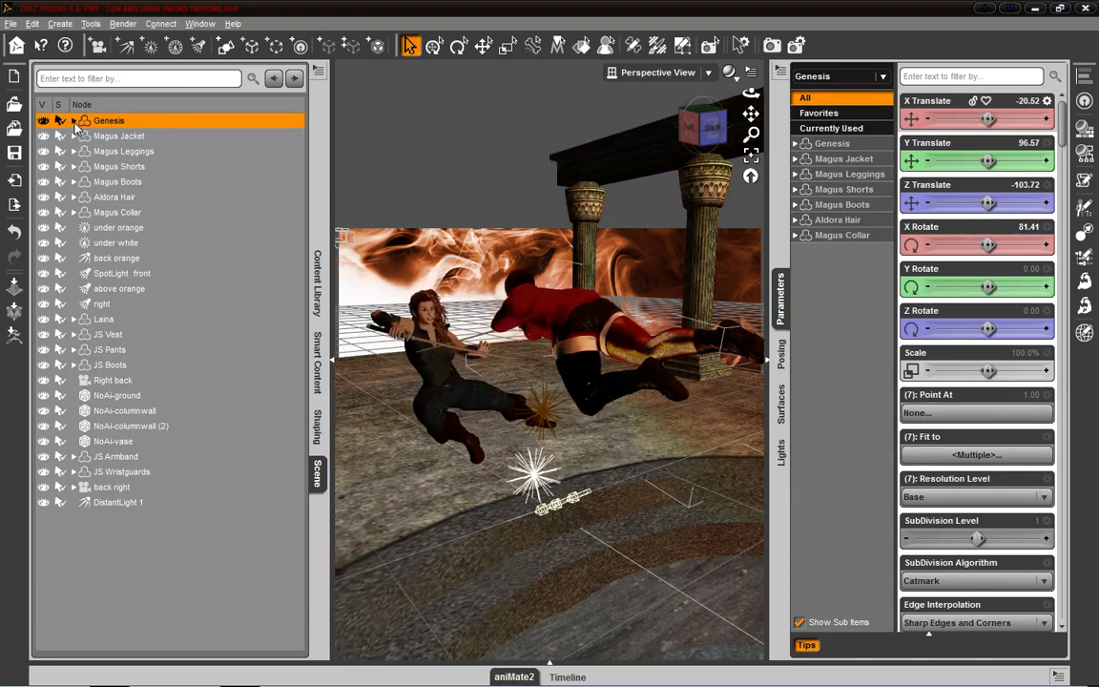
- Expand the Genesis bones through Hip and Pelvis, and select Left Thigh to show its parameters
left_click(73, 121)
left_click(81, 137)
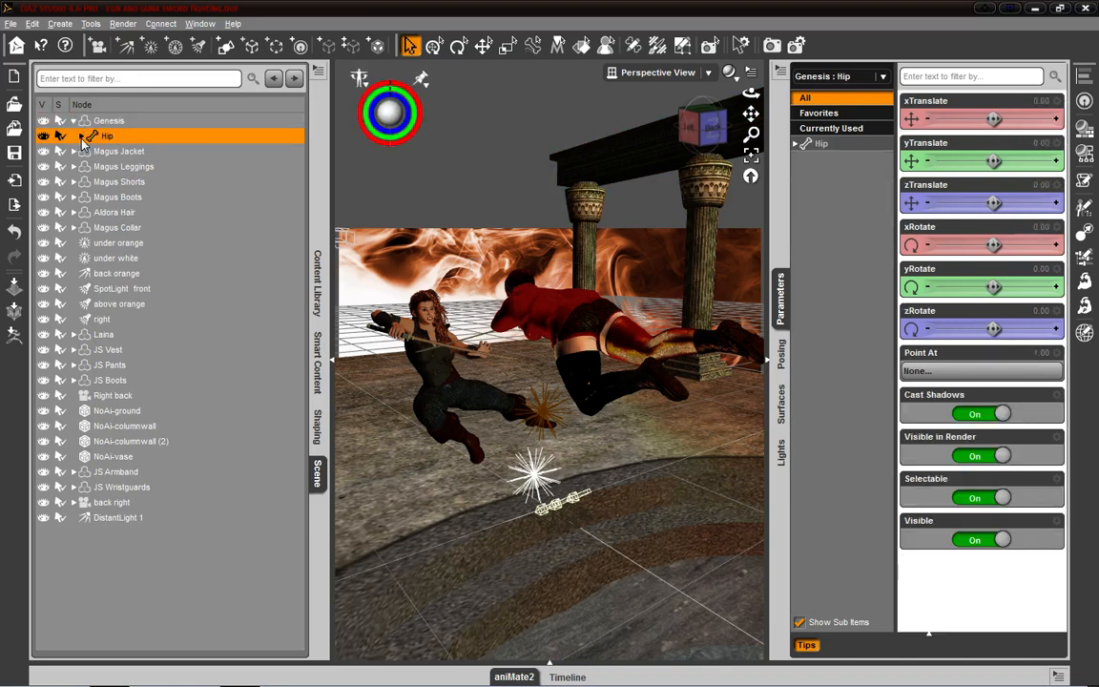
left_click(81, 137)
left_click(89, 152)
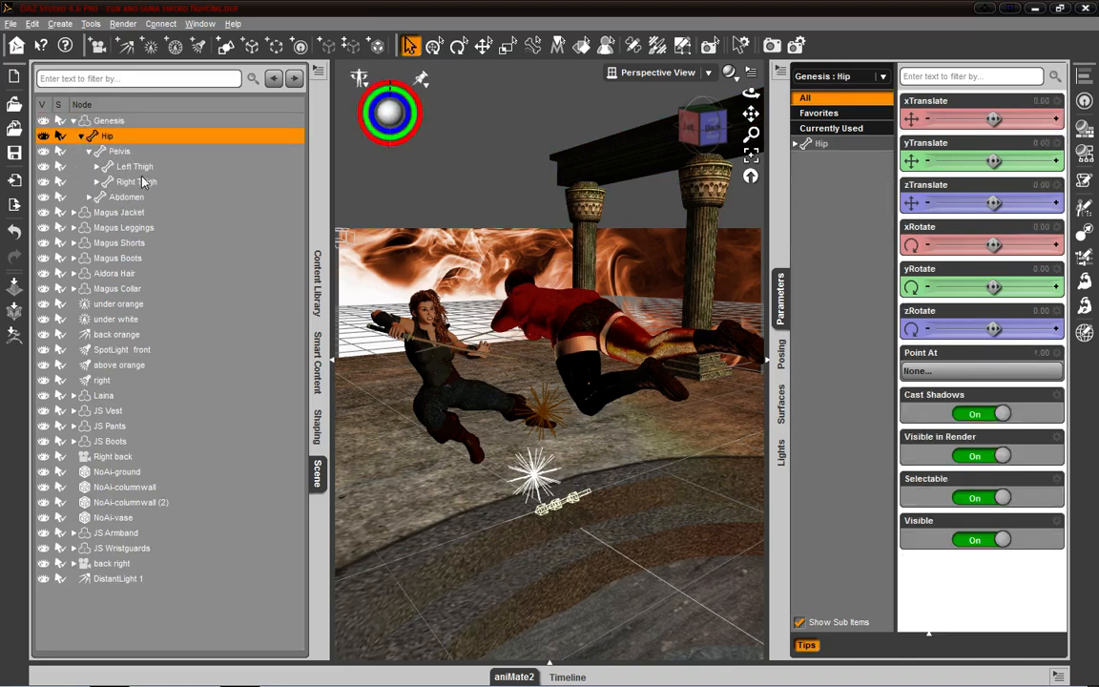
left_click(96, 167)
left_click(120, 167)
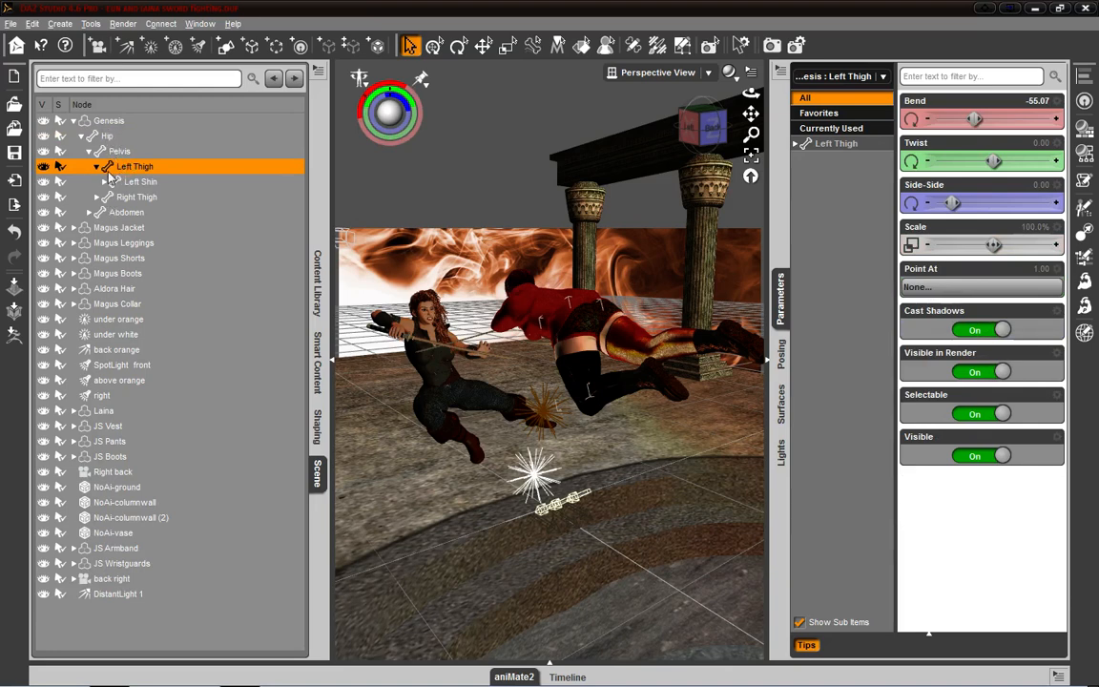
- Collapse the Genesis bone hierarchy, and set the Bend of the figure's left thigh, picked in the viewport, to about -2.29
left_click(74, 122)
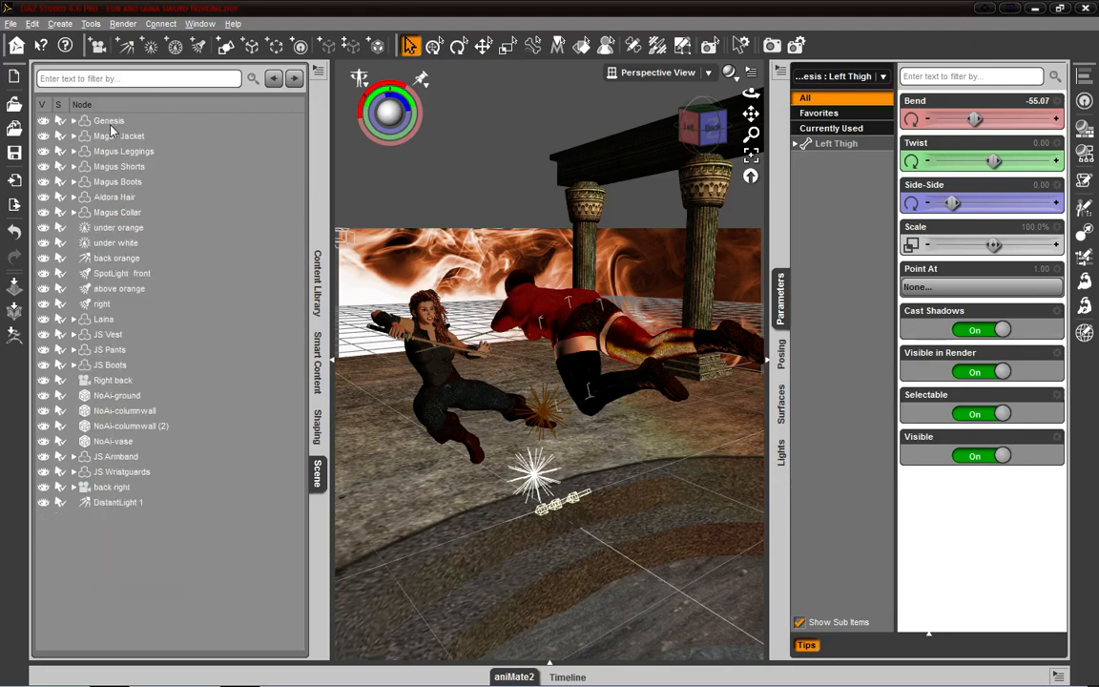
double_click(114, 130)
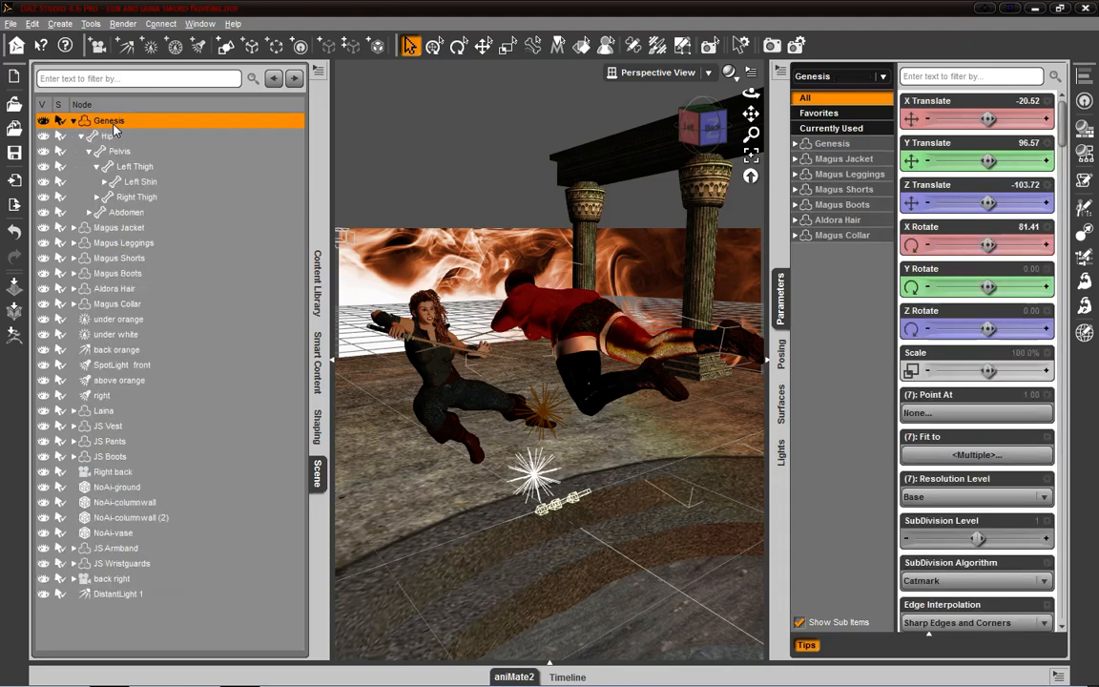
left_click(74, 122)
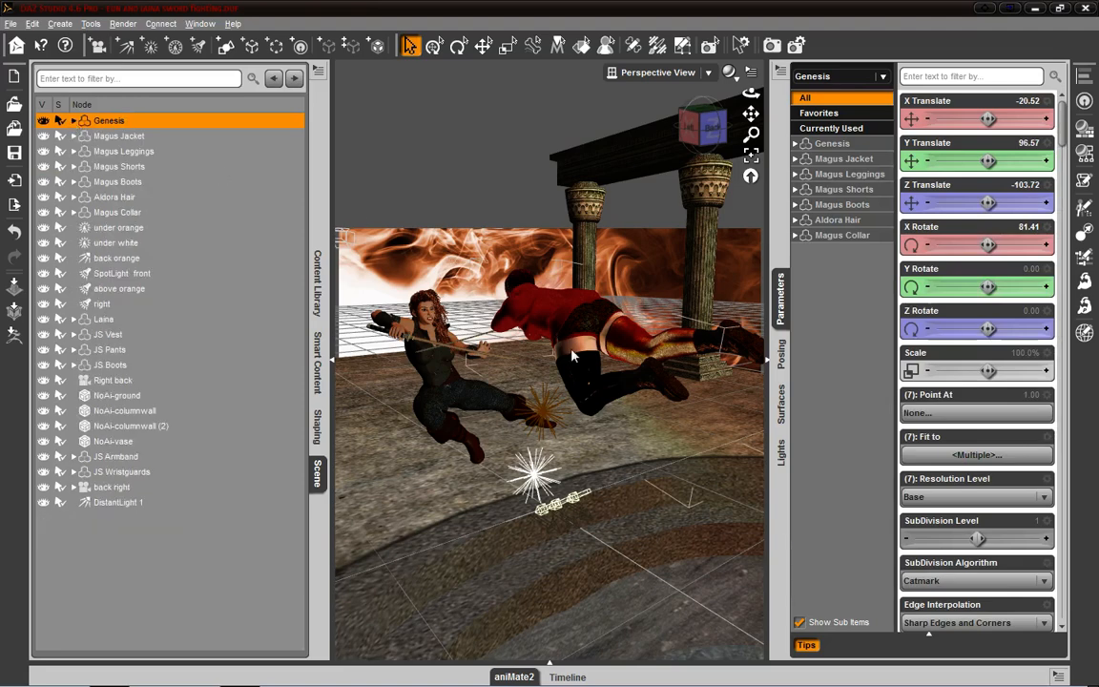
left_click(575, 359)
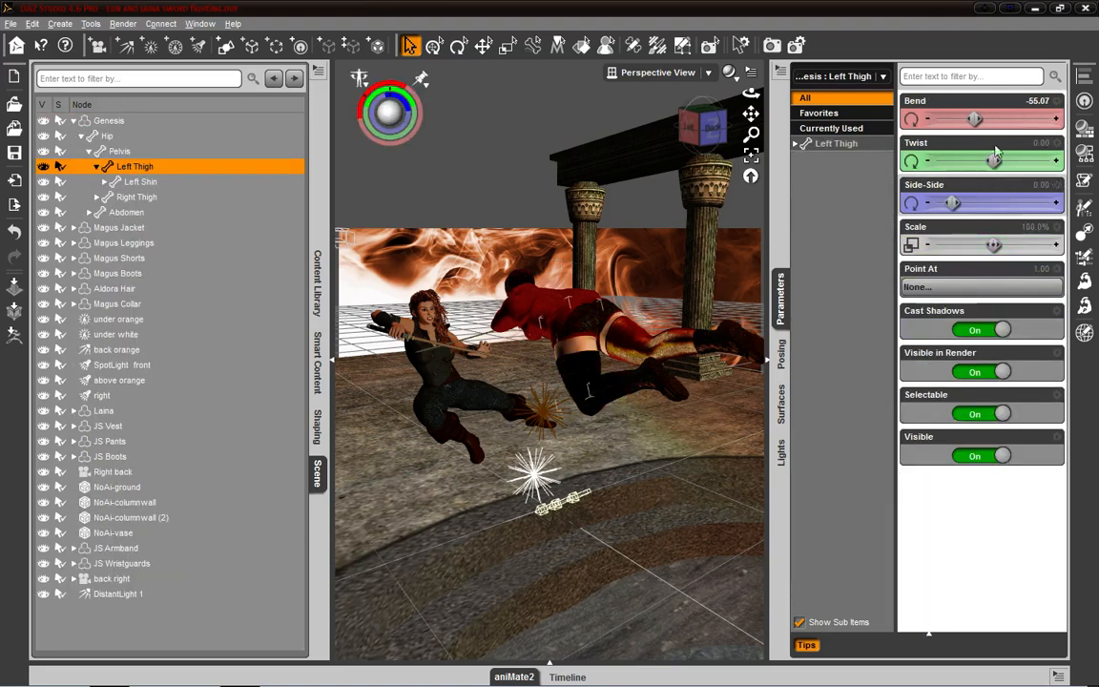
left_click_drag(974, 118, 1034, 124)
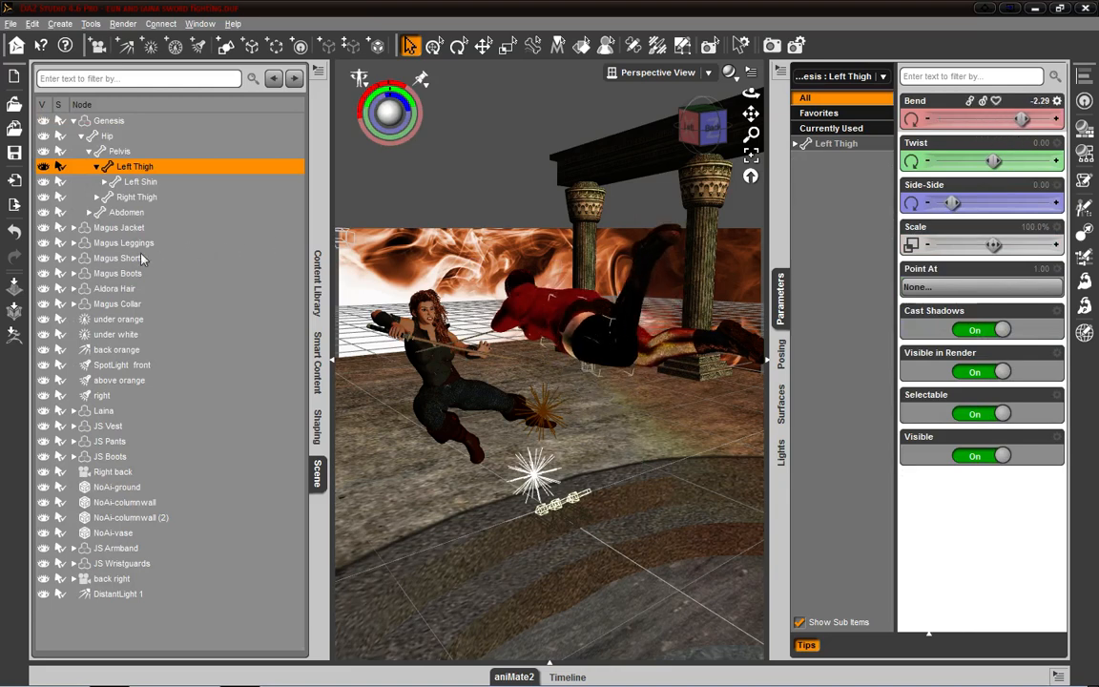
- Select Magus Jacket and display its surface properties
left_click(110, 230)
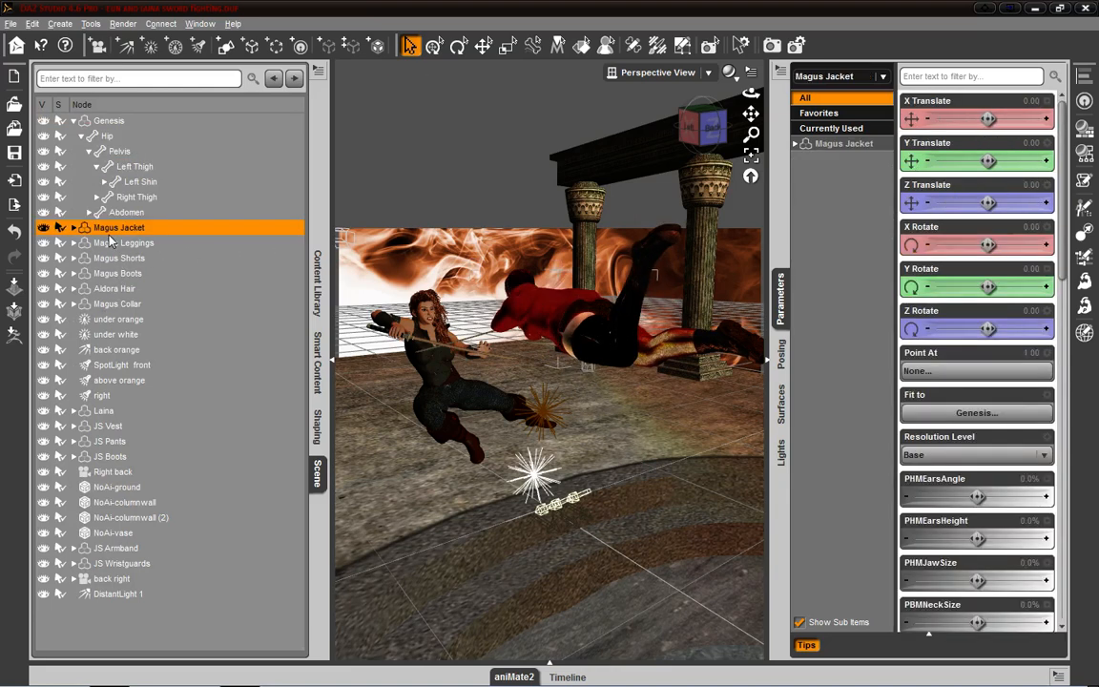
left_click(782, 405)
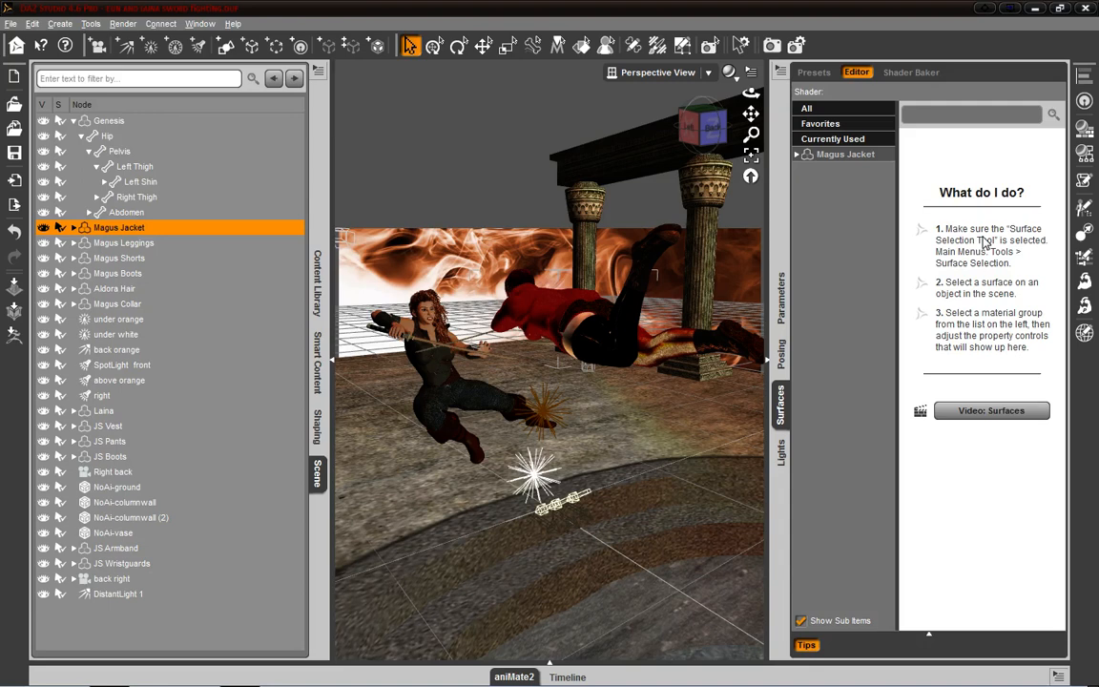
left_click(846, 155)
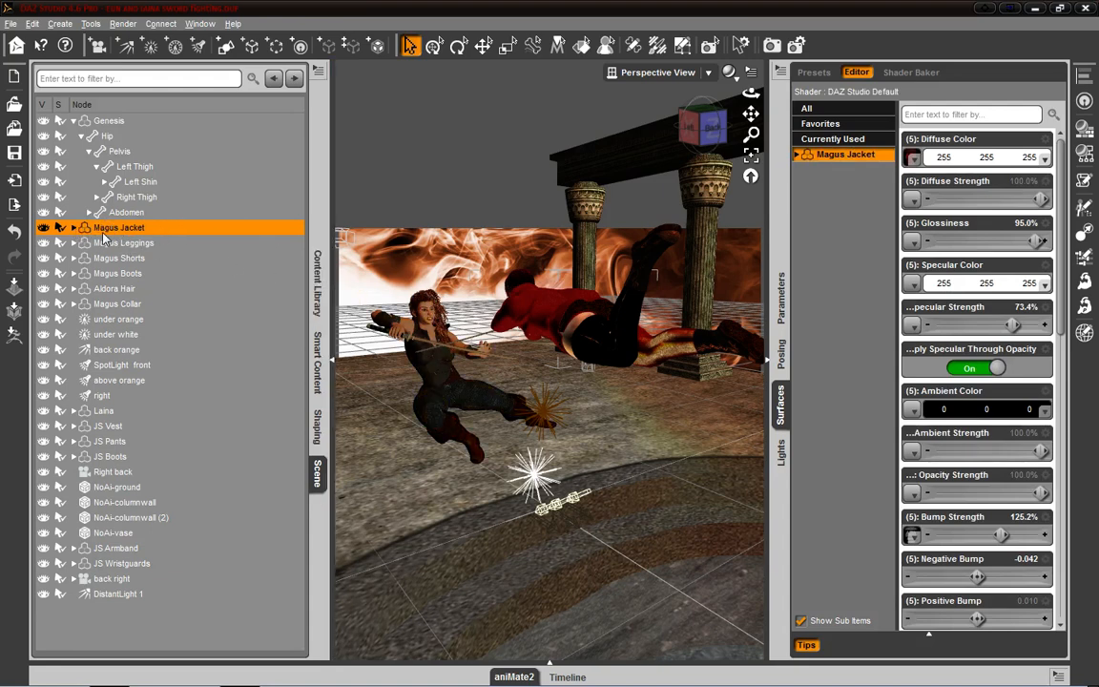
- Select Genesis and look through the surface properties of Magus Leggings, Magus Shorts, Magus Collar and Magus Boots
left_click(89, 121)
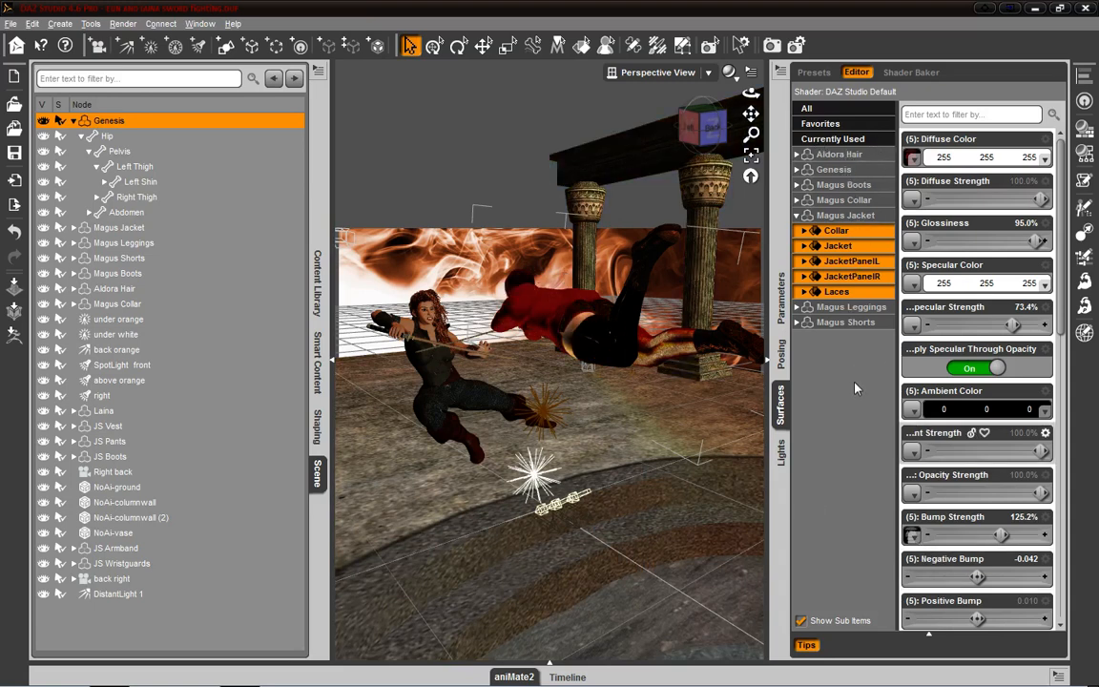
left_click(797, 214)
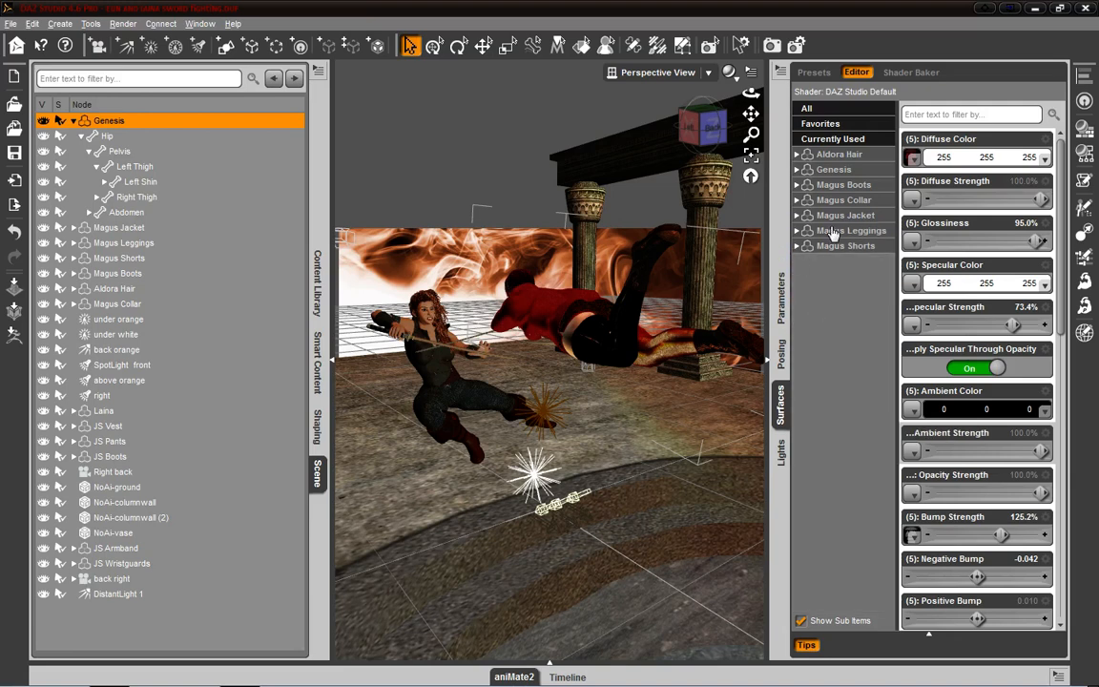
left_click(836, 234)
left_click(845, 246)
left_click(848, 200)
left_click(845, 184)
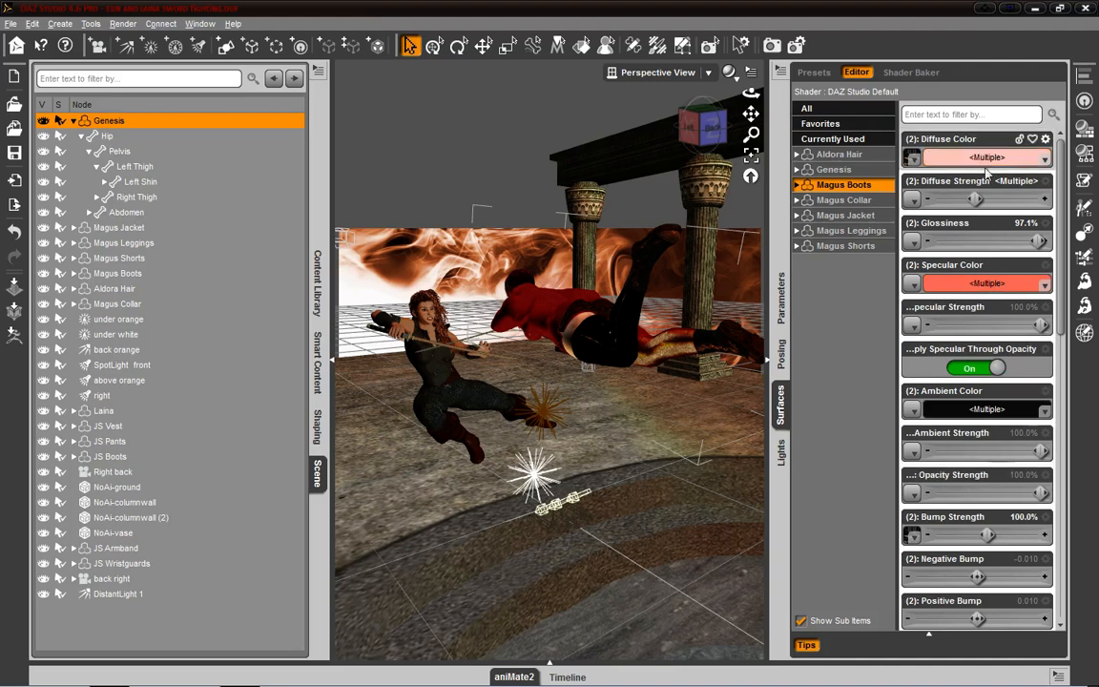
mouse_move(913, 162)
- Select the back orange light in the scene and display its properties in the Lights pane
left_click(118, 352)
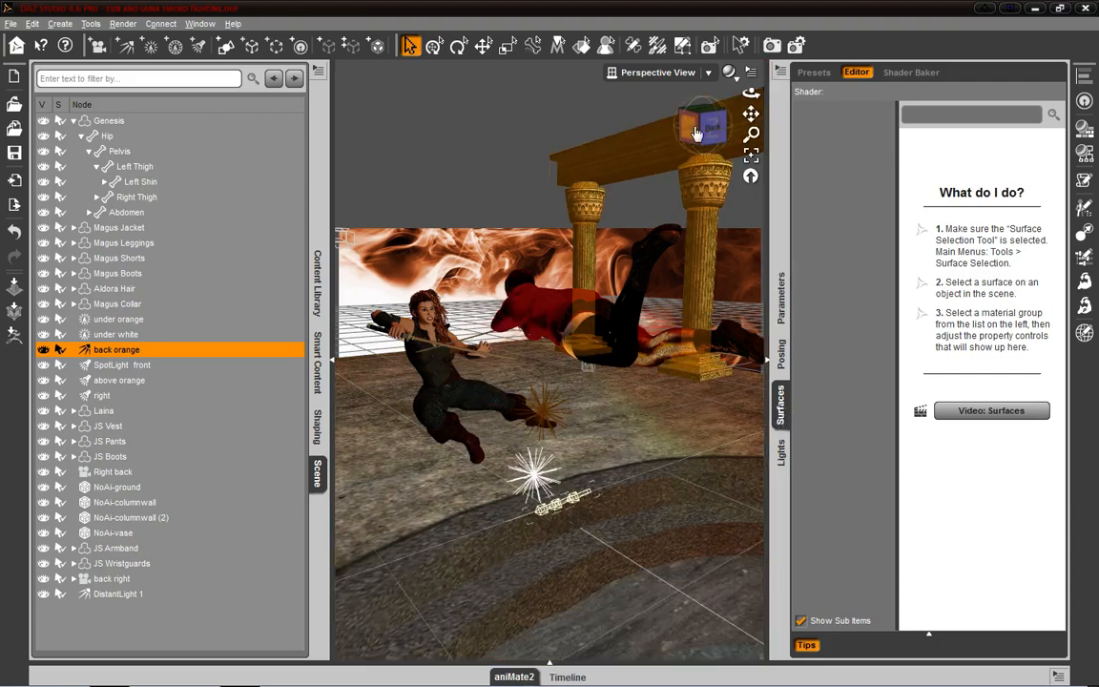
left_click_drag(698, 135, 760, 156)
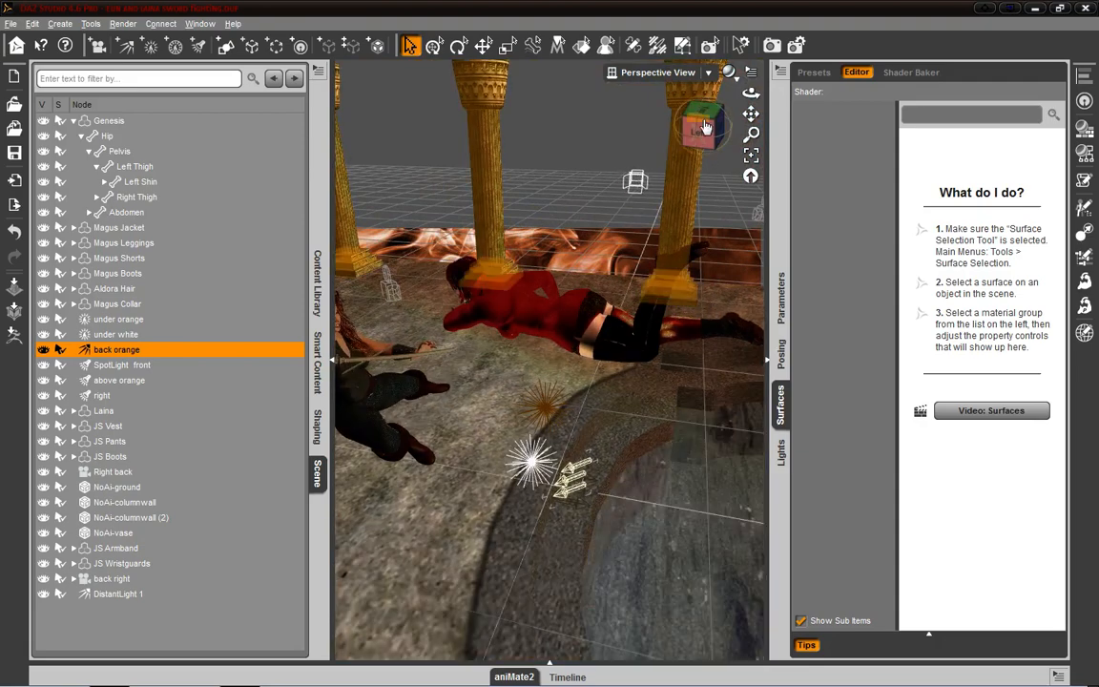
left_click_drag(702, 127, 602, 192)
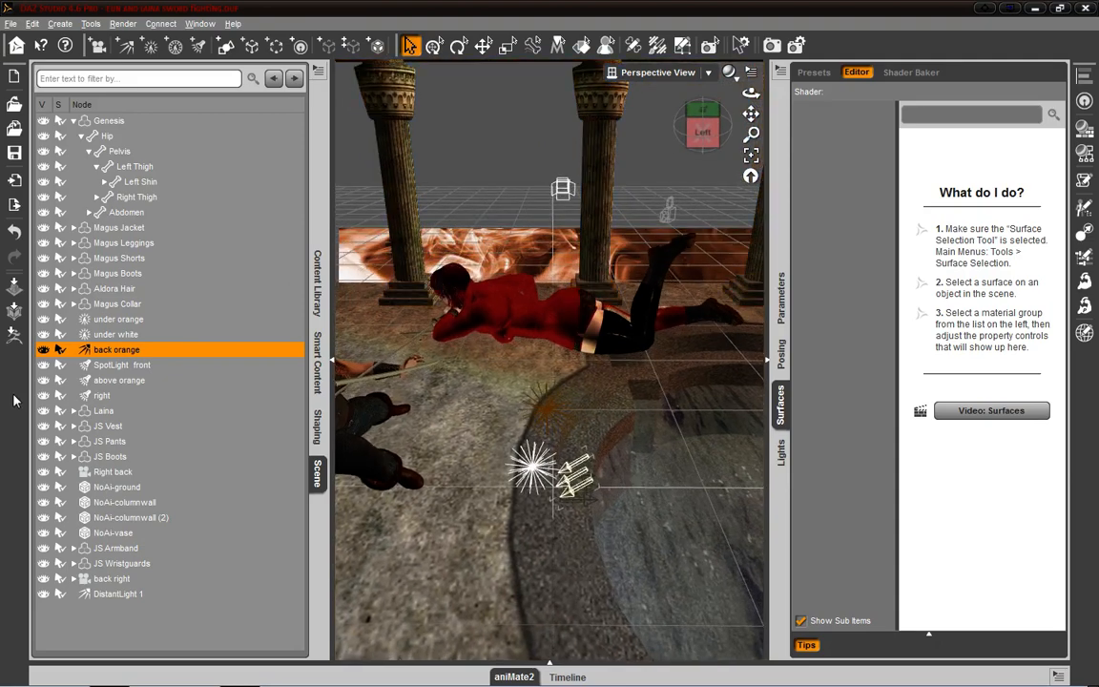
left_click(121, 349)
left_click(783, 454)
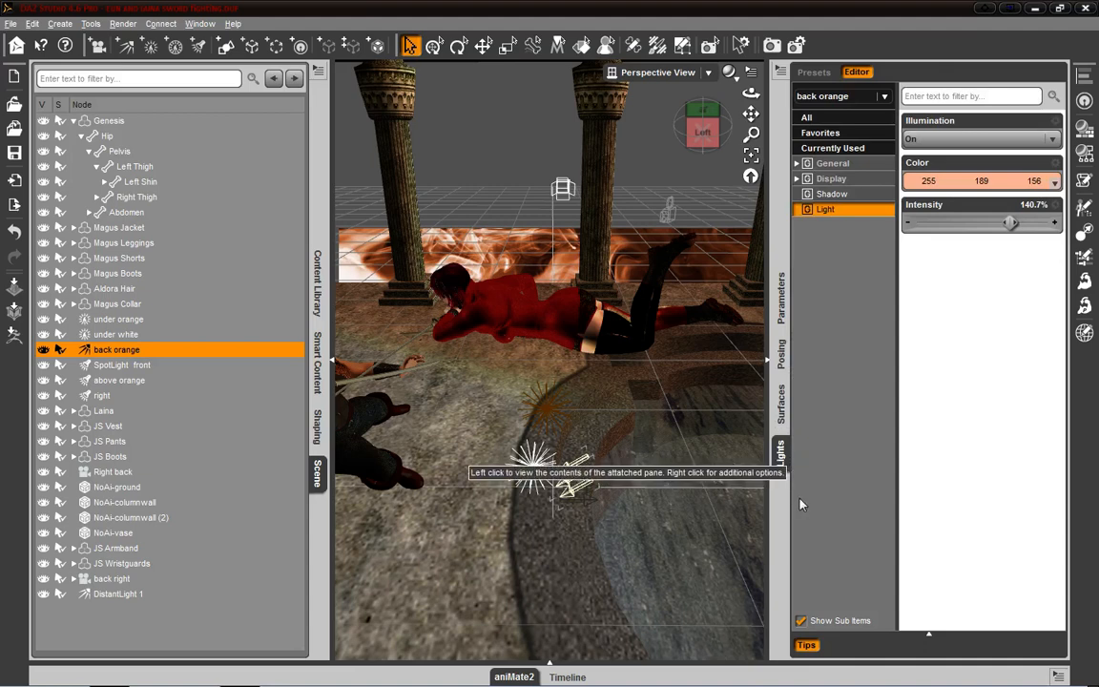
- Close the Lights pane and look through back orange's All, Favorites and Currently Used groups in the Parameters pane
right_click(785, 447)
left_click(876, 574)
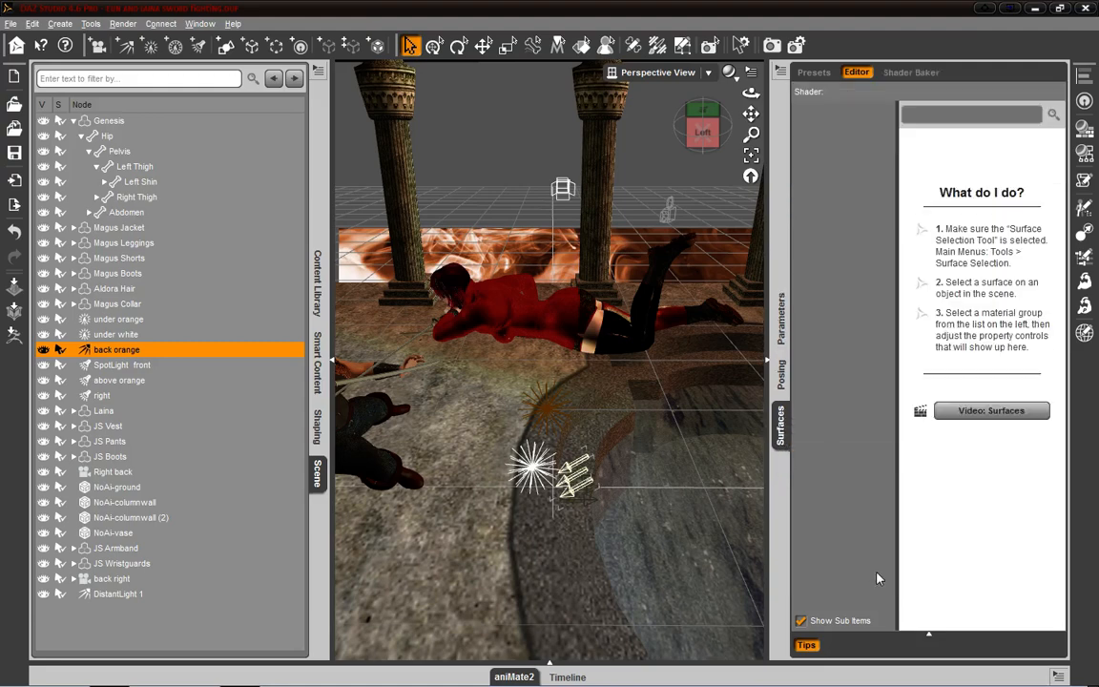
left_click(779, 329)
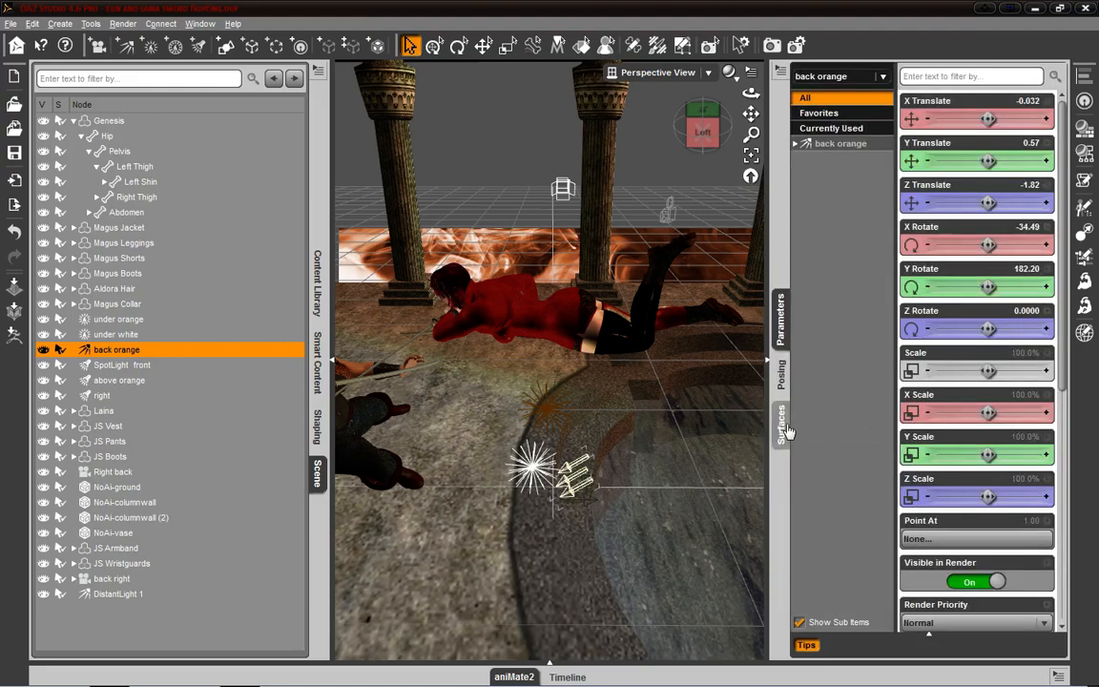
left_click(839, 144)
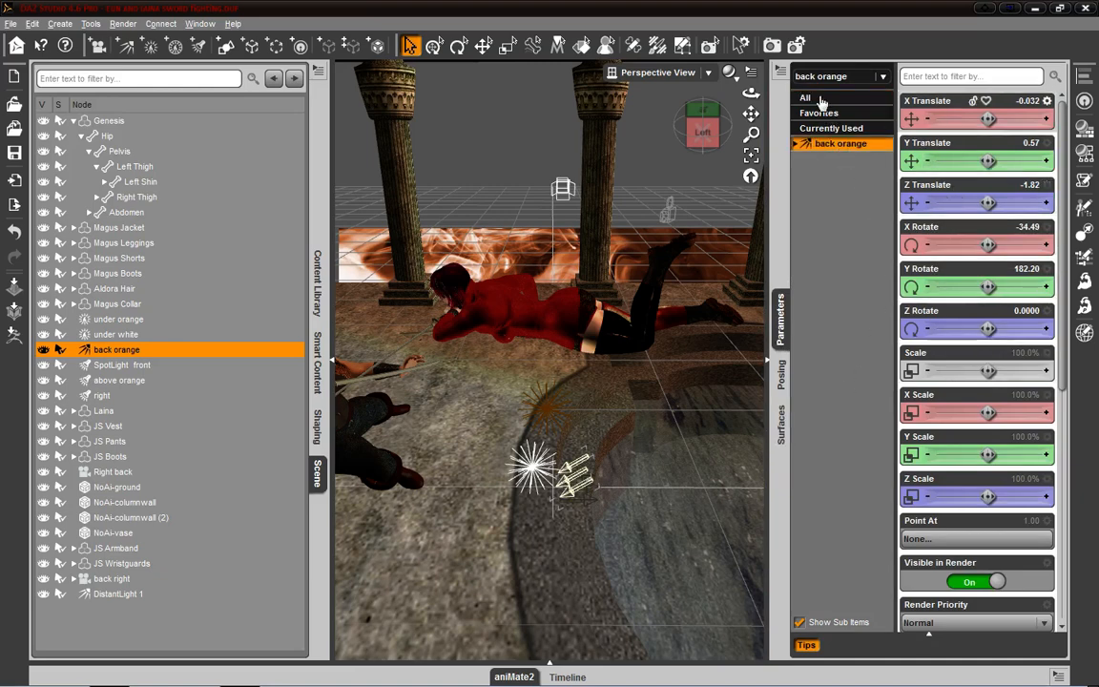
left_click(822, 99)
left_click(830, 113)
left_click(834, 127)
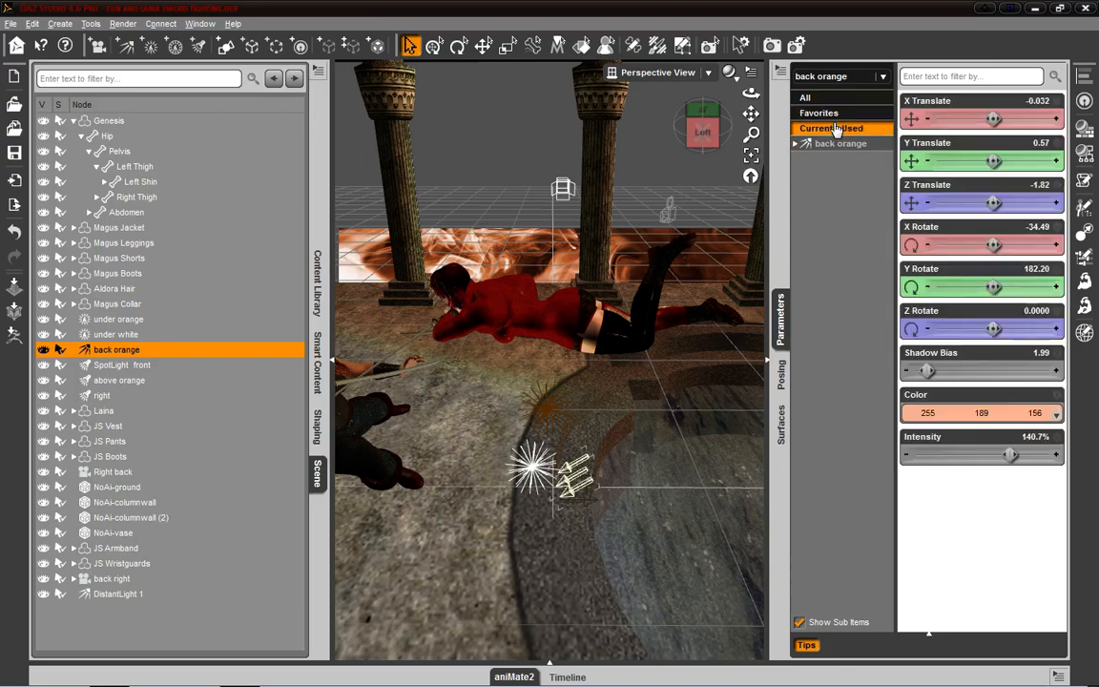
left_click(826, 99)
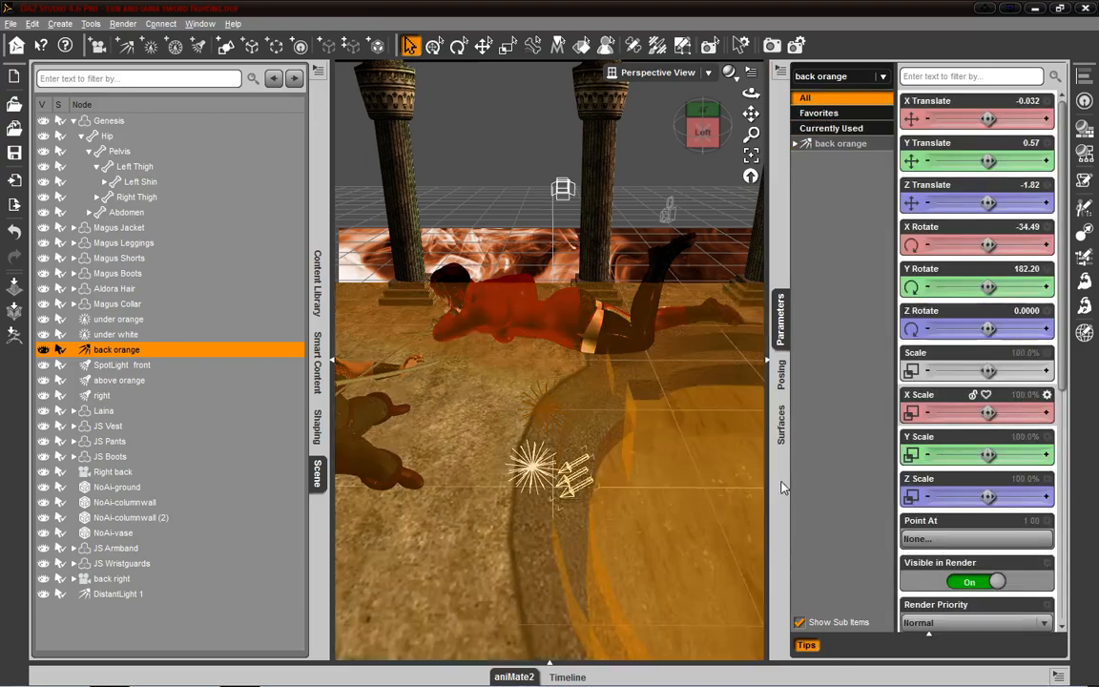
- Reopen the Lights pane alongside the Surfaces pane
left_click(199, 23)
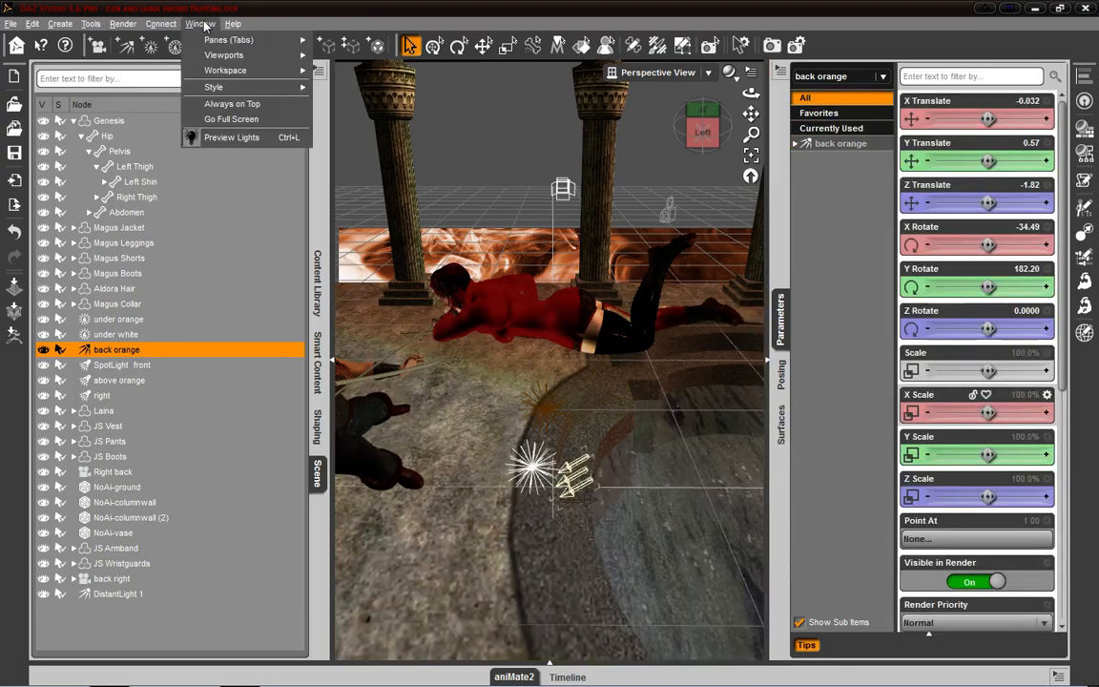
mouse_move(200, 23)
mouse_move(229, 40)
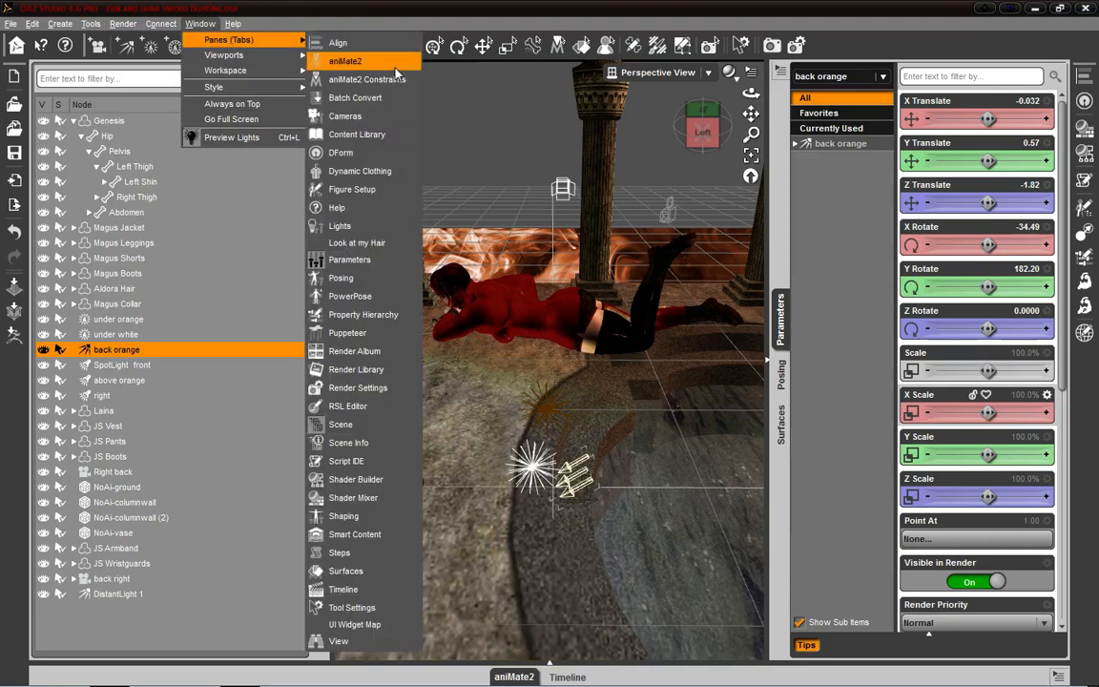
left_click(394, 227)
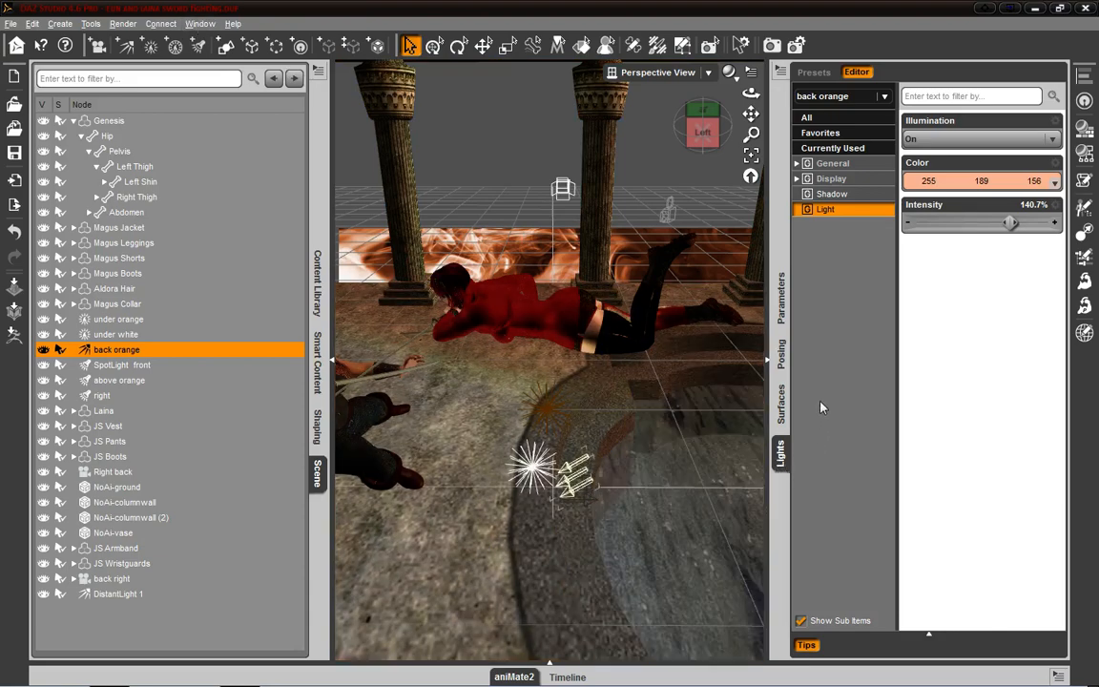
- Compare the back orange light's full property list in the Lights pane with the one in the Parameters pane
left_click(806, 116)
scroll(995, 246, "down", 5)
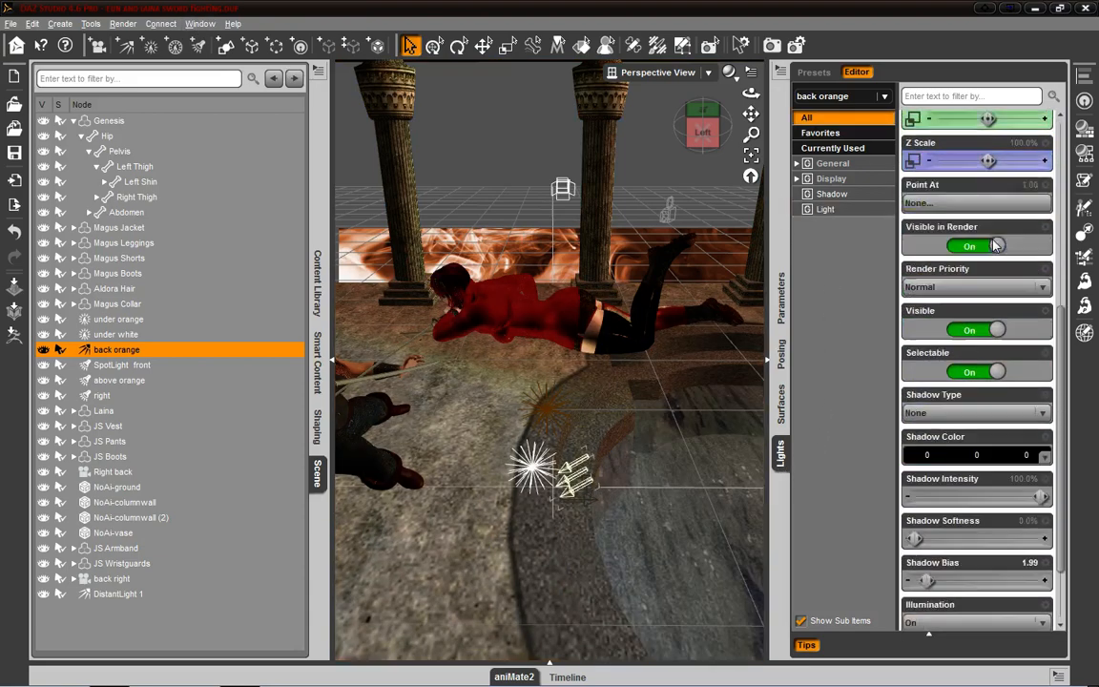
scroll(954, 233, "down", 1)
scroll(900, 221, "up", 6)
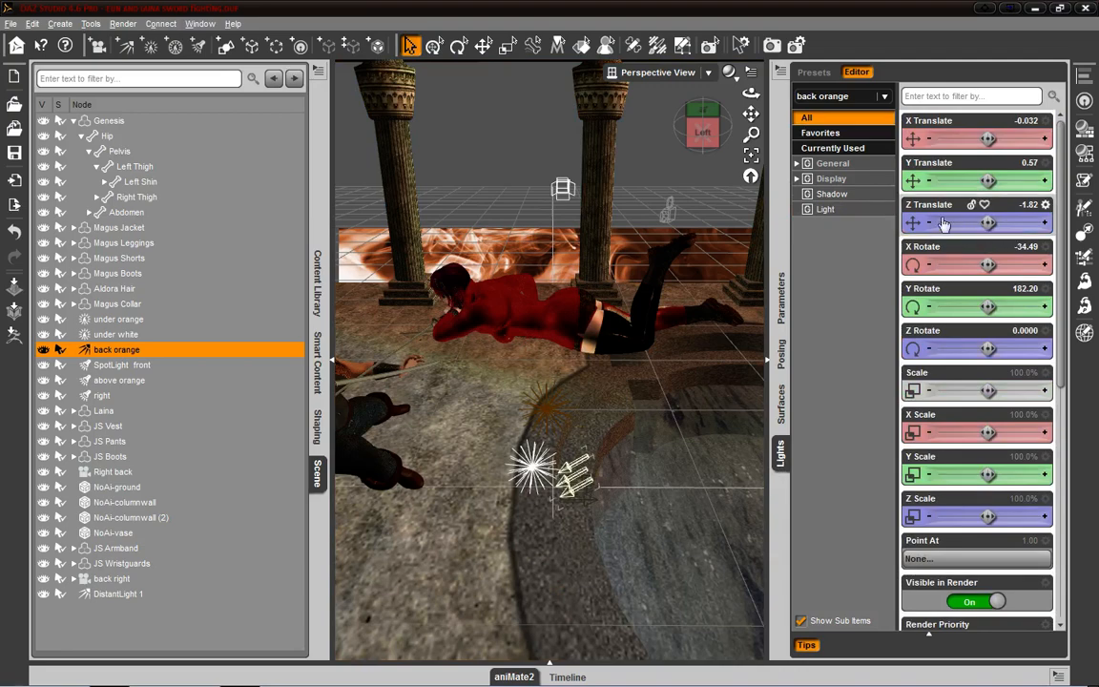
left_click(783, 318)
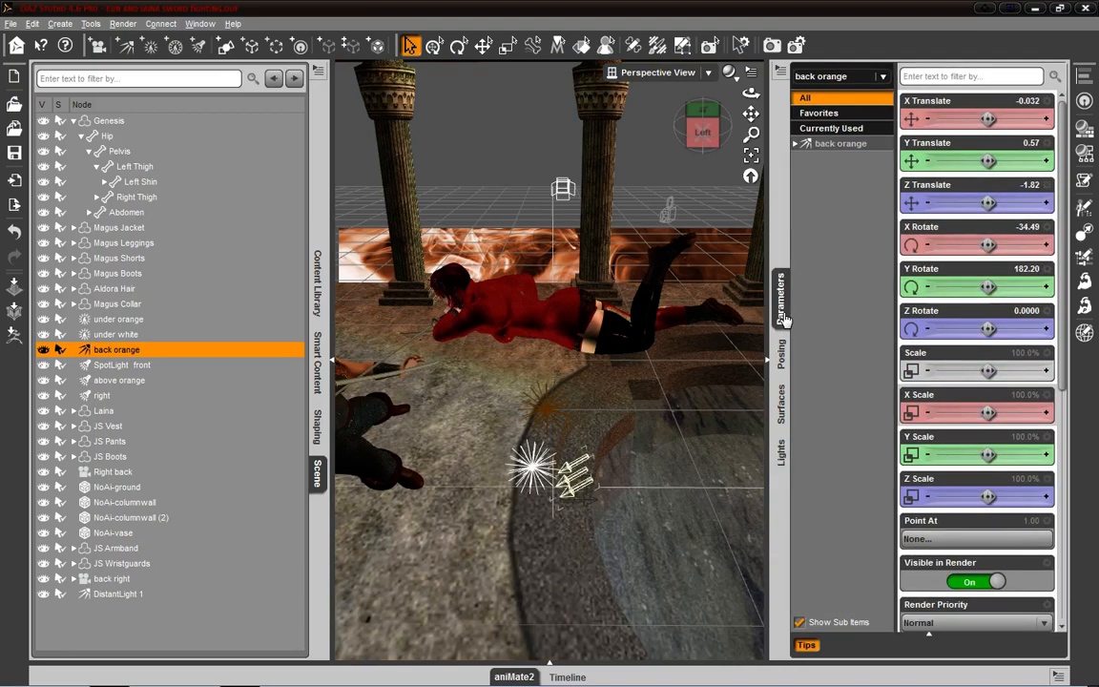
left_click(822, 144)
scroll(992, 264, "down", 5)
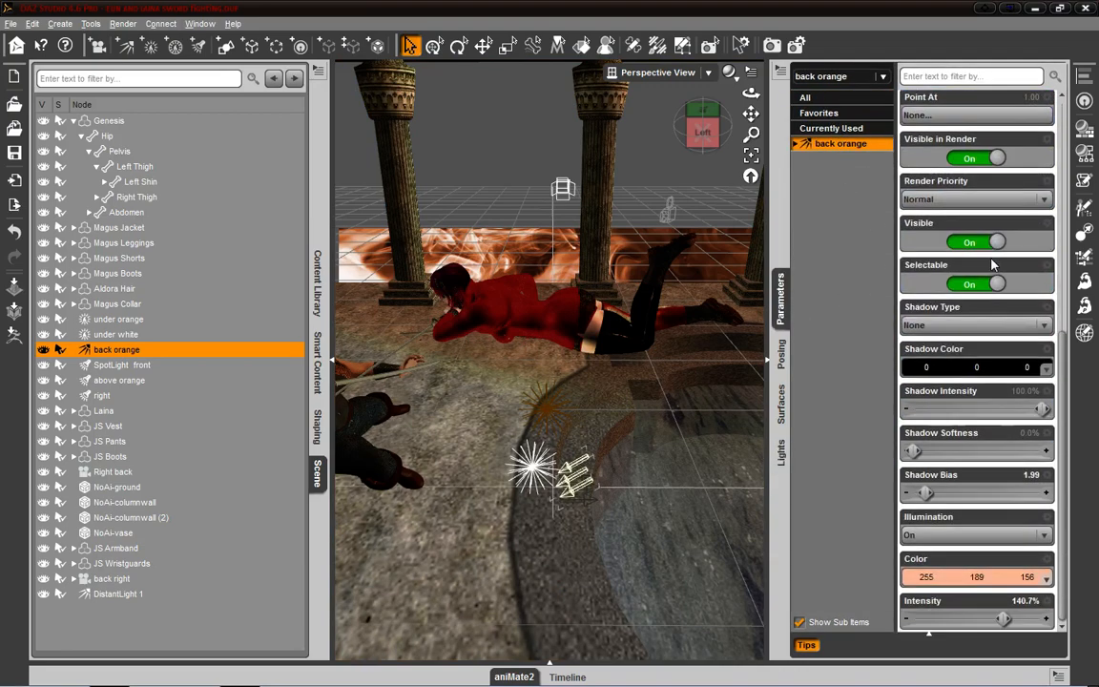
scroll(954, 219, "up", 3)
- Show only back orange's currently used parameters and move the light by increasing its X Translate
left_click(857, 113)
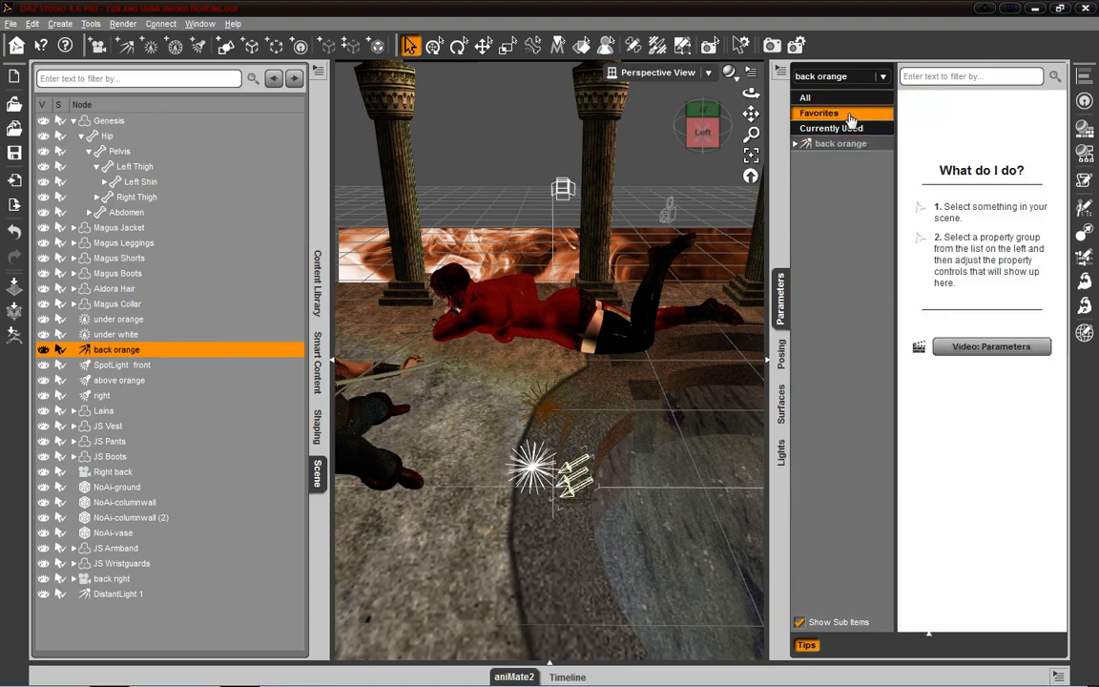
left_click(849, 130)
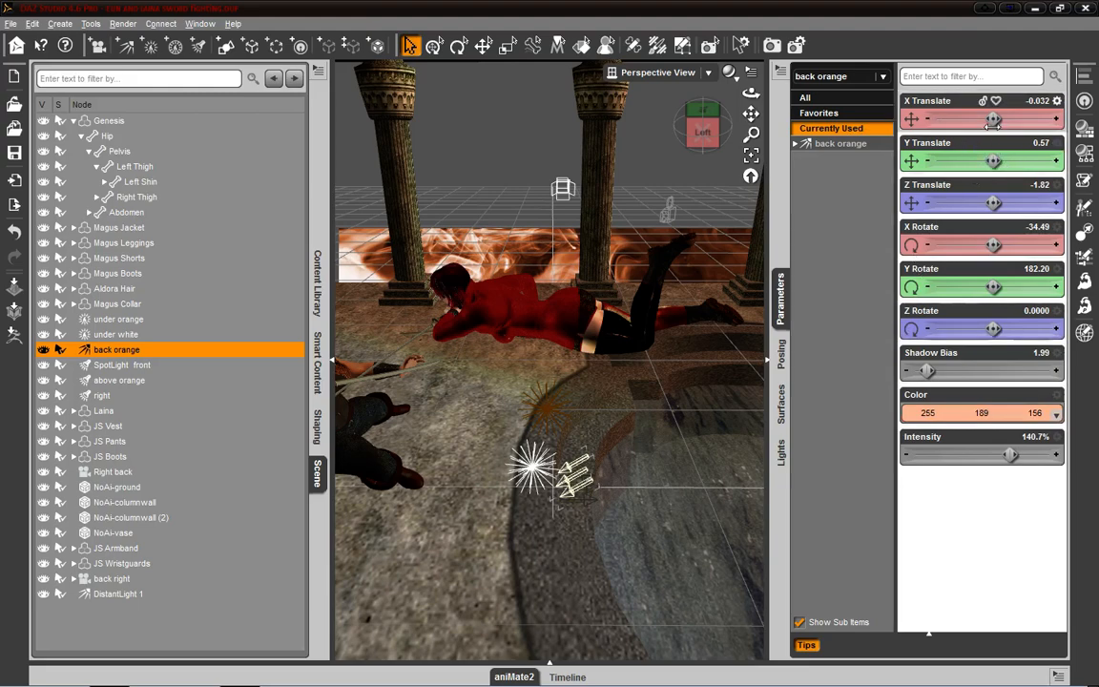
left_click_drag(994, 120, 1014, 115)
- Pick the light named right in the viewport and look through its Shadow, Light, General and Display parameters
left_click(562, 189)
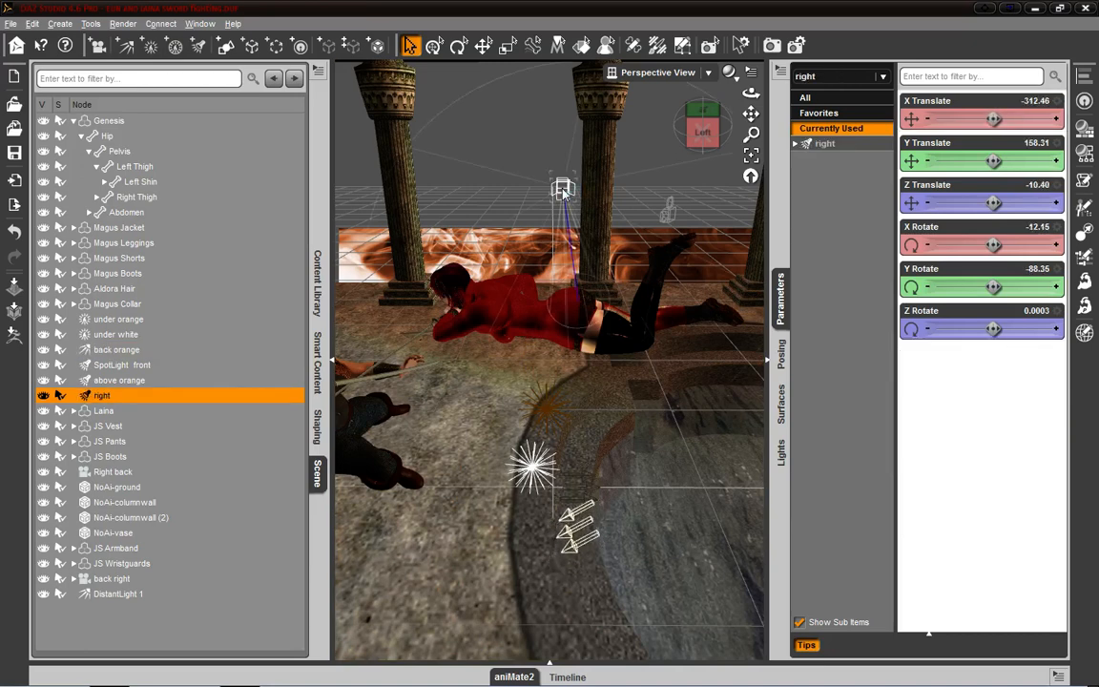
left_click(823, 144)
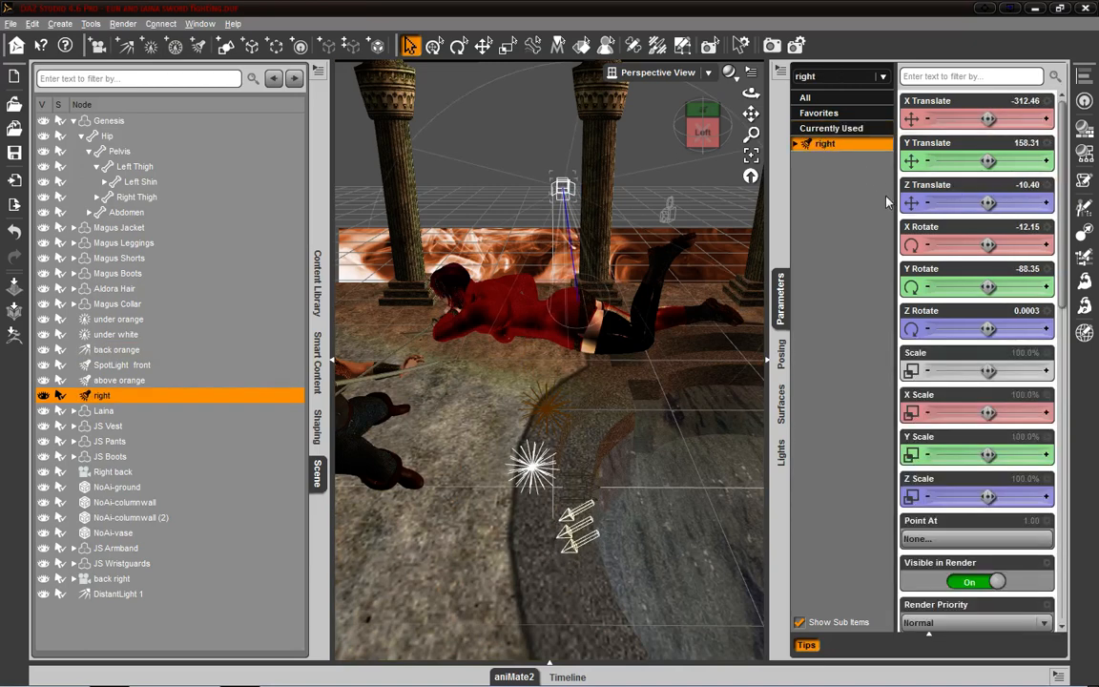
left_click(826, 128)
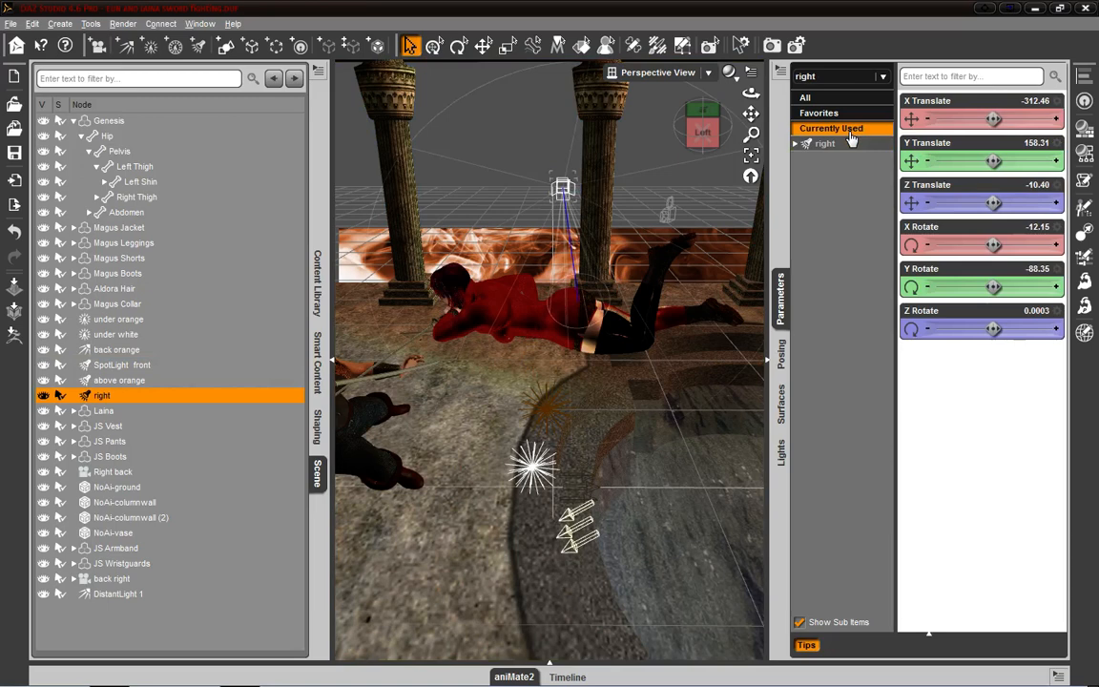
left_click(796, 144)
left_click(836, 189)
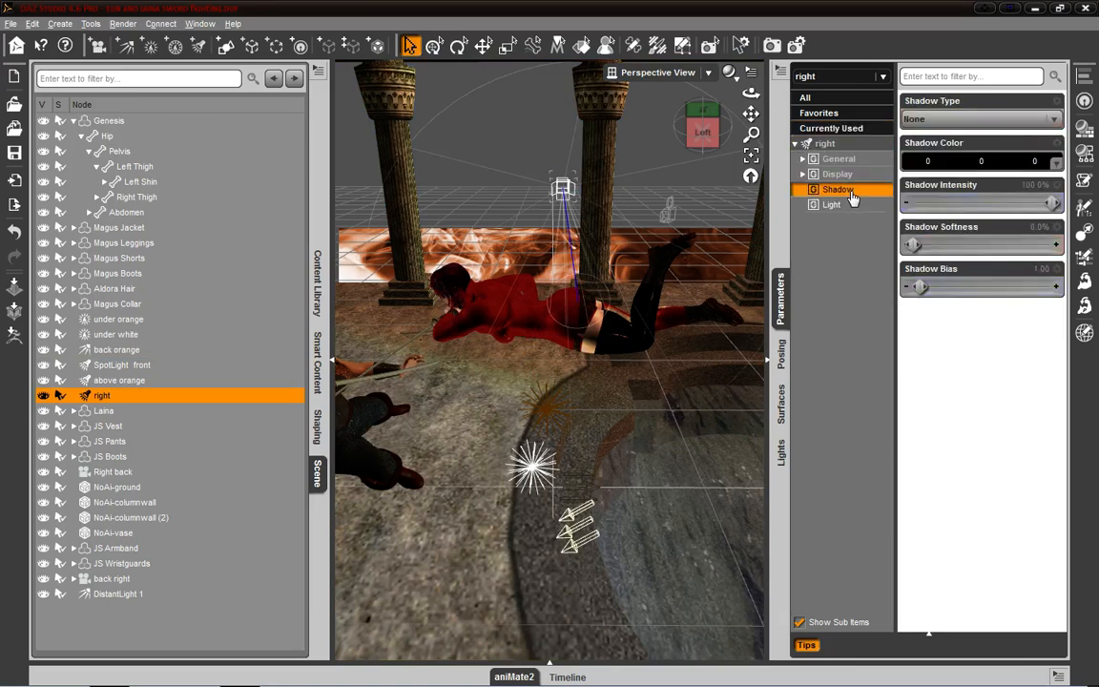
left_click(841, 206)
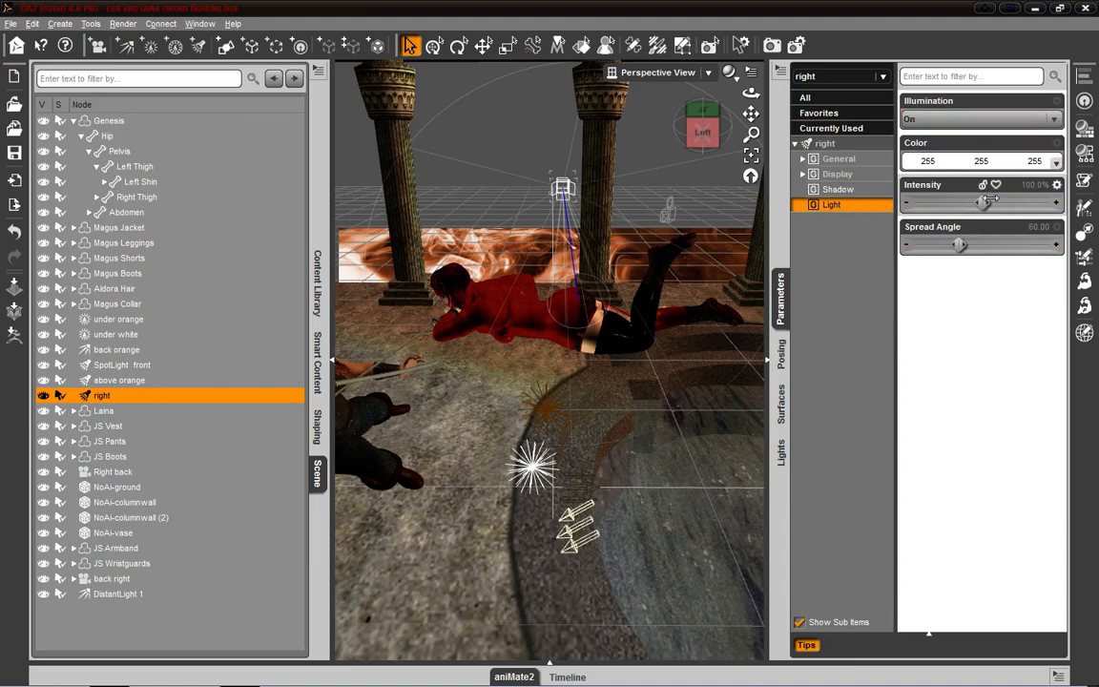
left_click(838, 161)
left_click(838, 175)
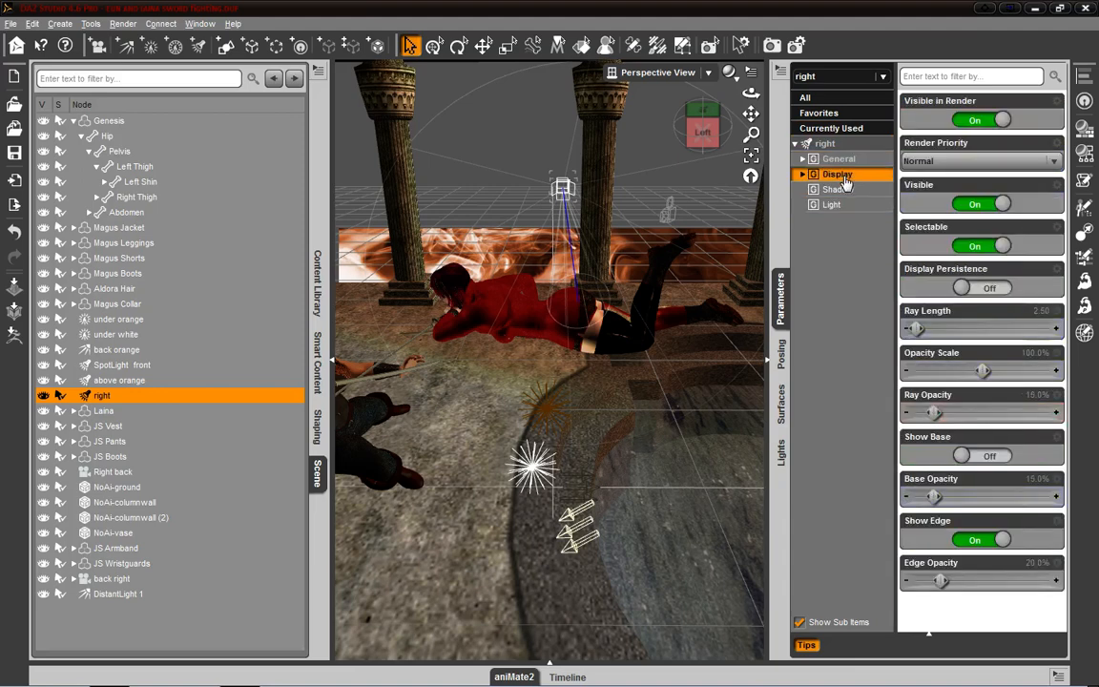
- Show the light named right in the Lights pane and examine its list of scene lights
left_click(781, 452)
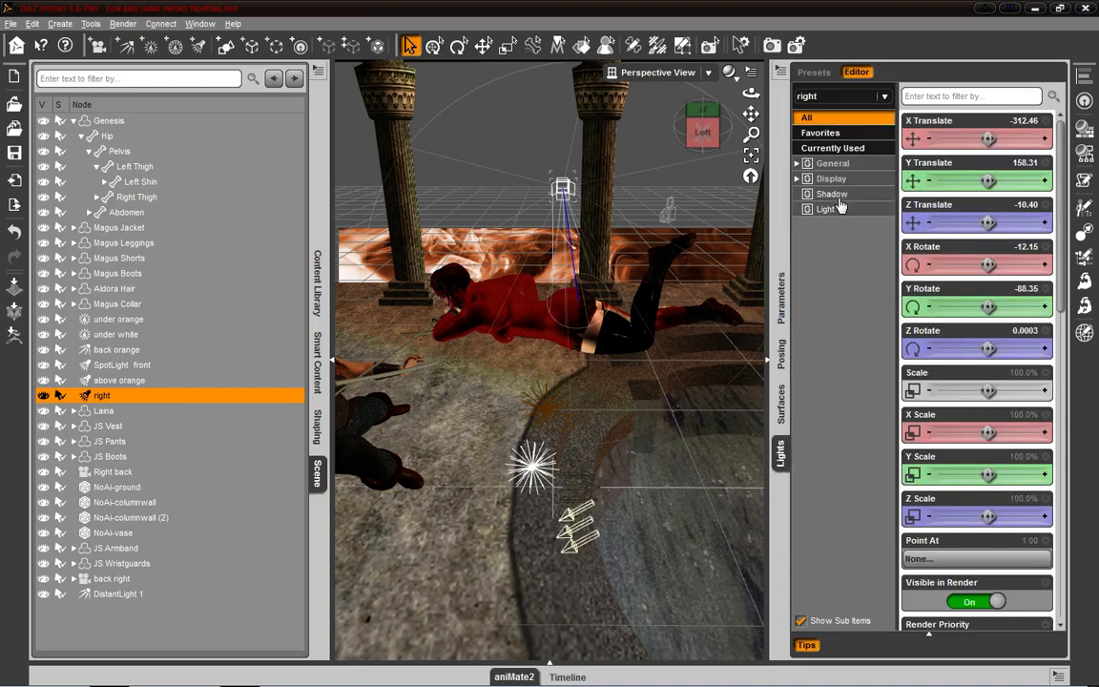
left_click(884, 97)
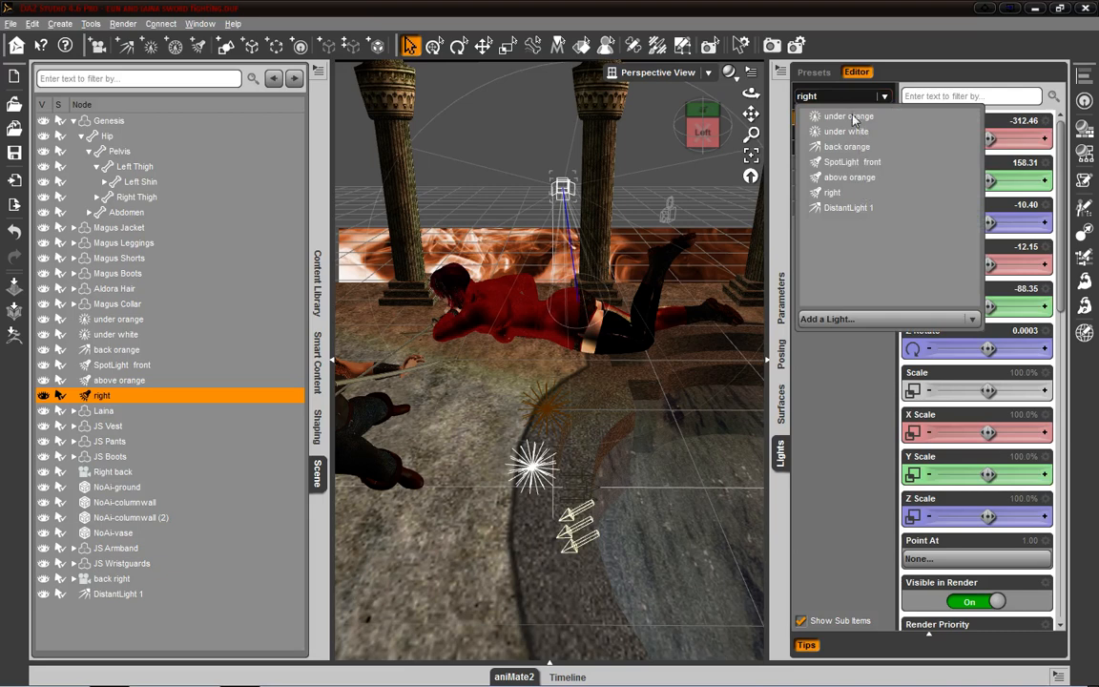
left_click(884, 96)
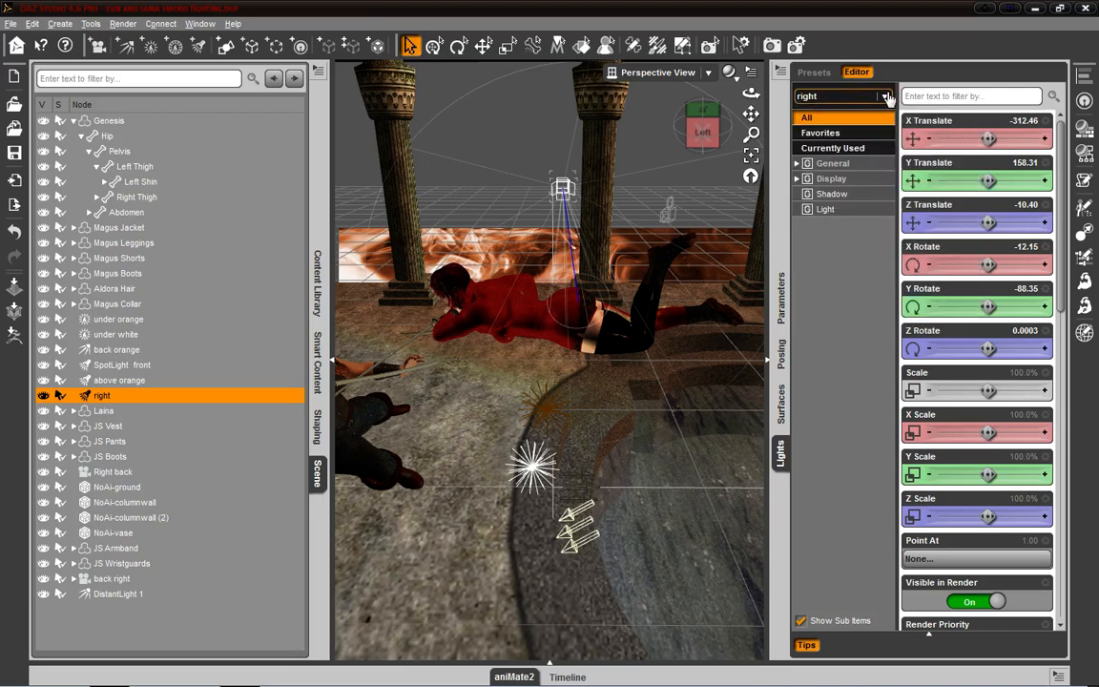
left_click(886, 97)
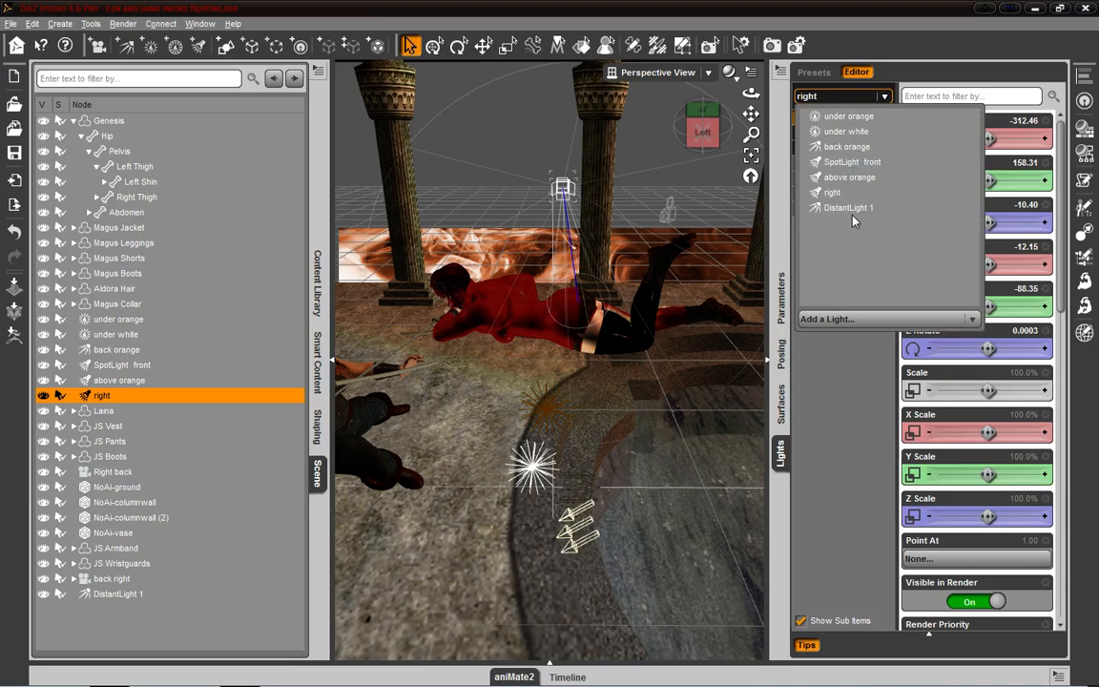
left_click(858, 145)
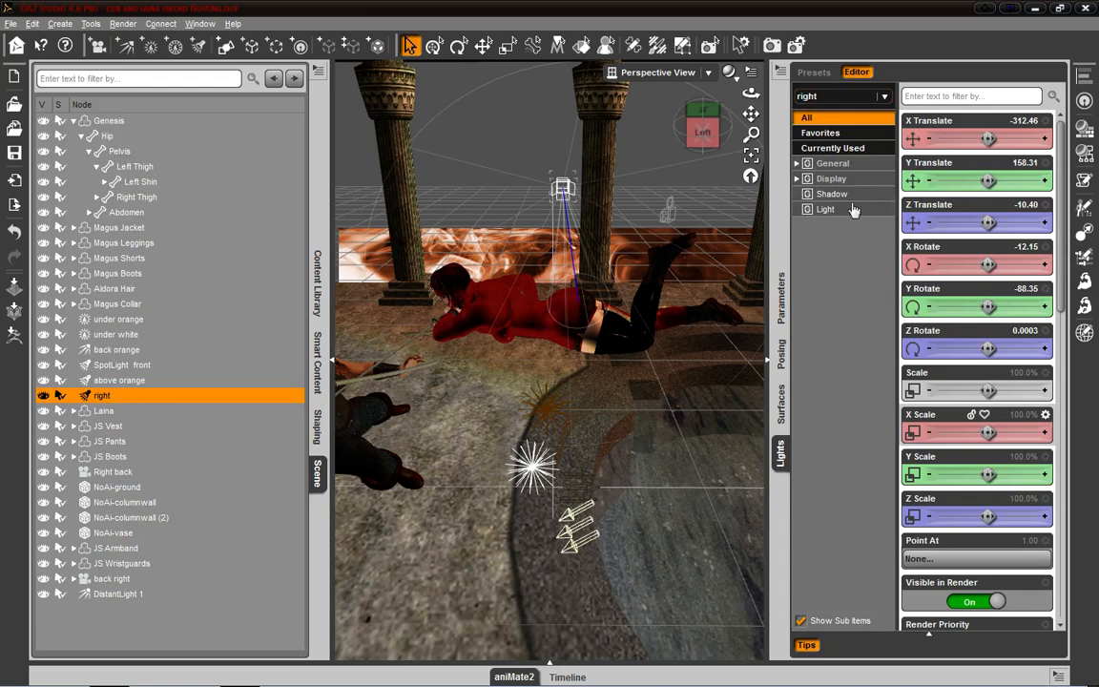
left_click(885, 99)
left_click(896, 440)
left_click(885, 97)
left_click(860, 366)
- Collapse the Genesis hierarchy and choose the light named right from the Lights pane's list of lights
left_click(72, 121)
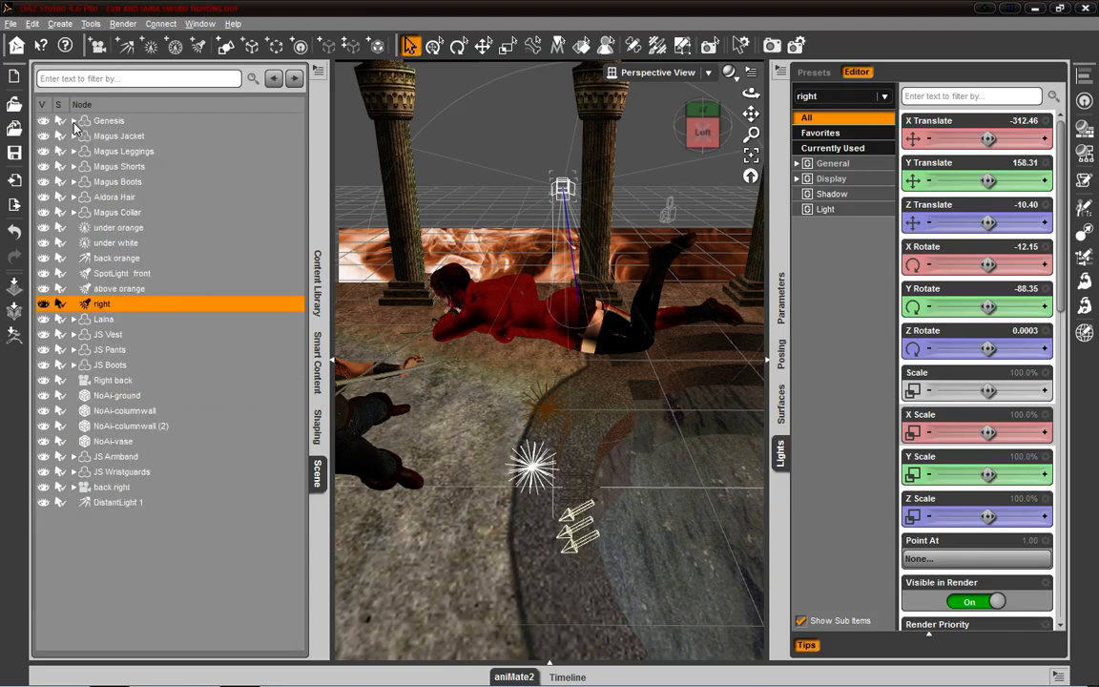
left_click(883, 96)
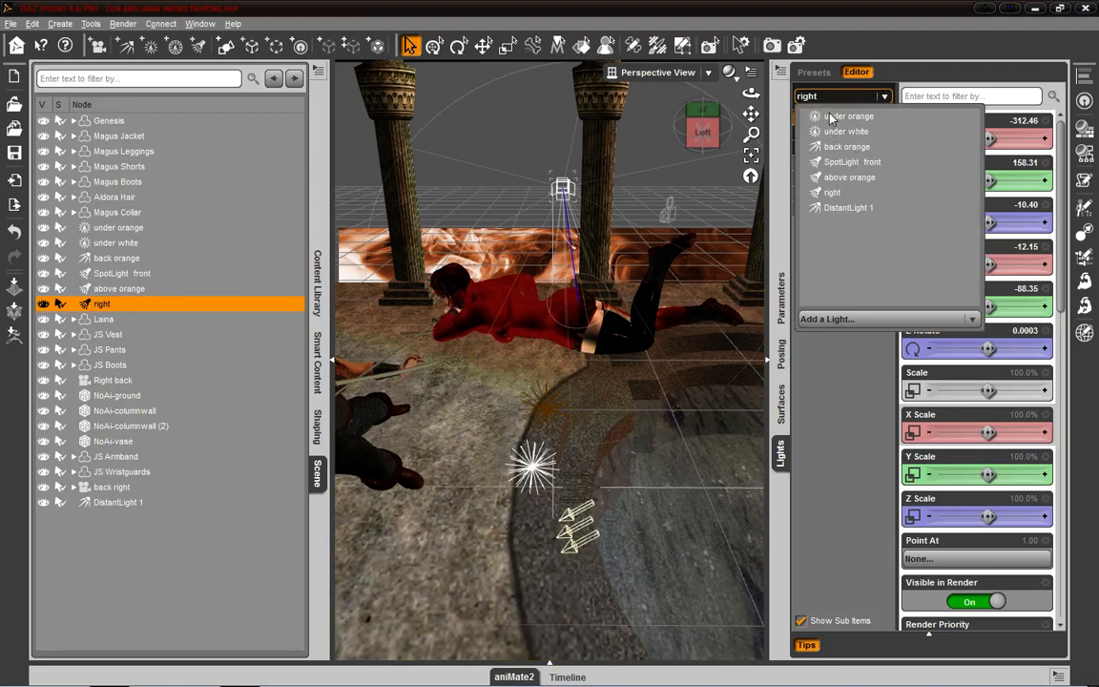
left_click(834, 193)
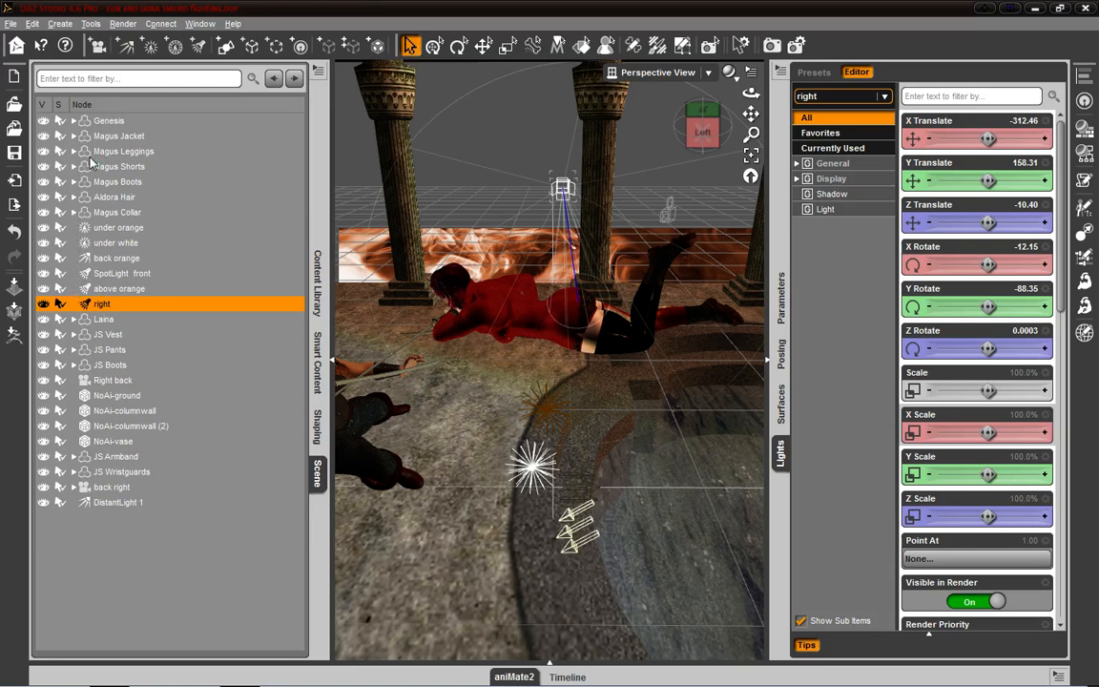
- Parent the lights under white, back orange, SpotLight front, above orange and right to the under orange light in the scene hierarchy
mouse_move(109, 247)
left_mouse_down()
mouse_move(140, 232)
mouse_move(132, 245)
mouse_move(117, 229)
left_mouse_up()
left_click(116, 274)
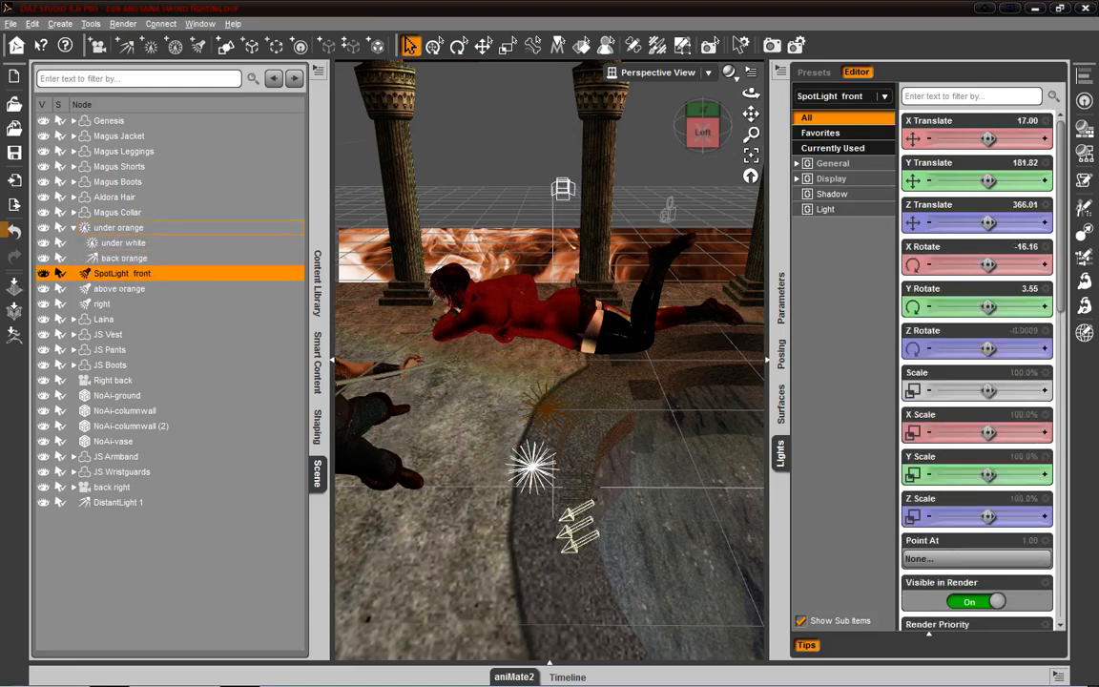
left_click_drag(115, 273, 80, 231)
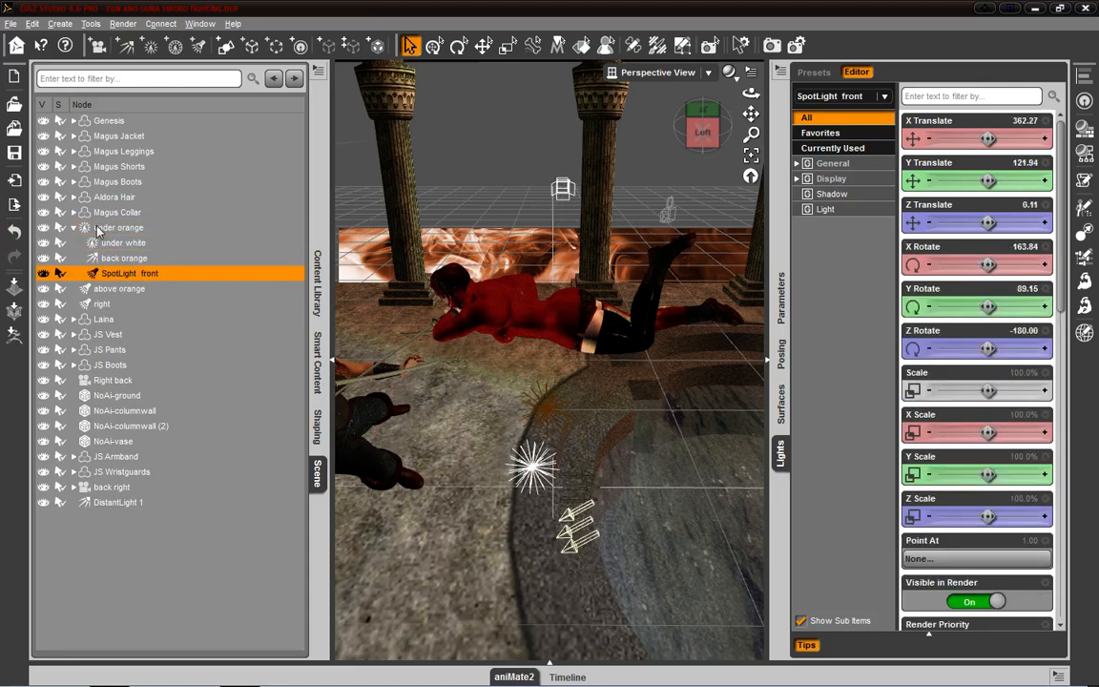
left_click(110, 288)
left_click_drag(135, 232, 134, 233)
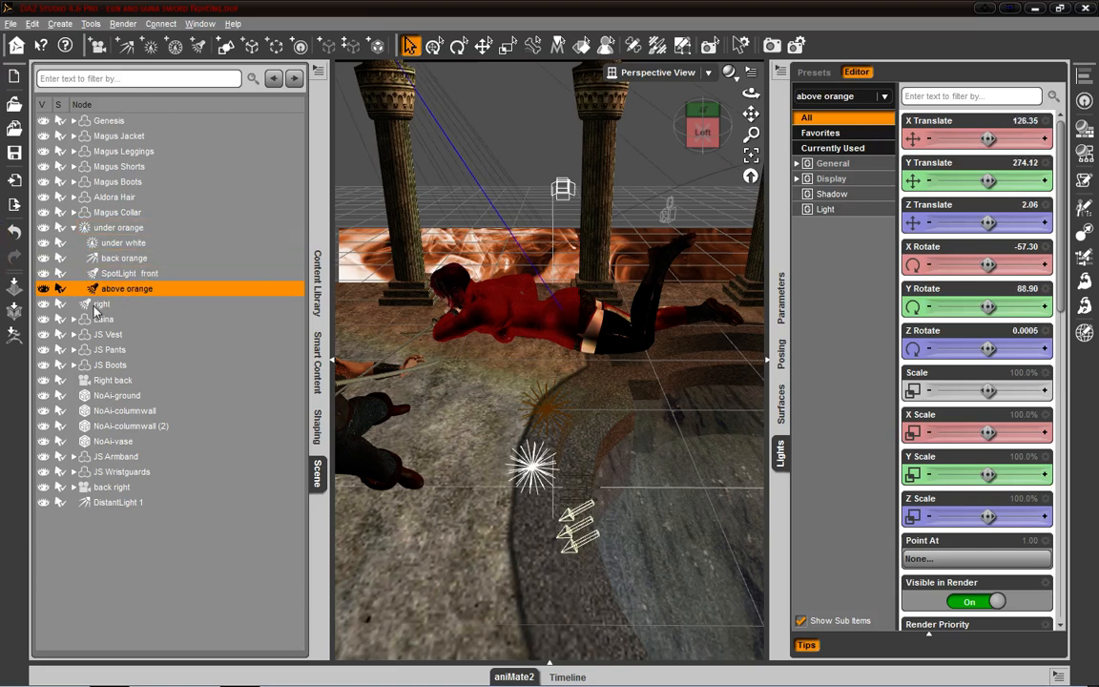
left_click(93, 305)
left_click_drag(102, 304, 148, 229)
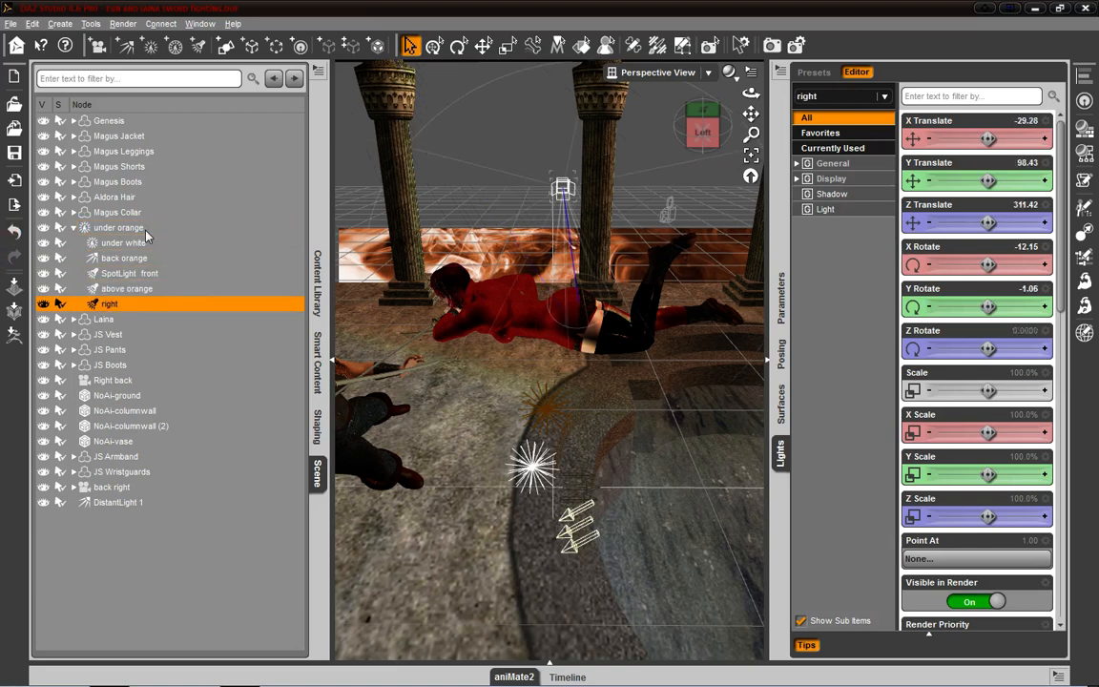
- Select the under orange light and expand and collapse its group to examine the lights nested in it
left_click(73, 228)
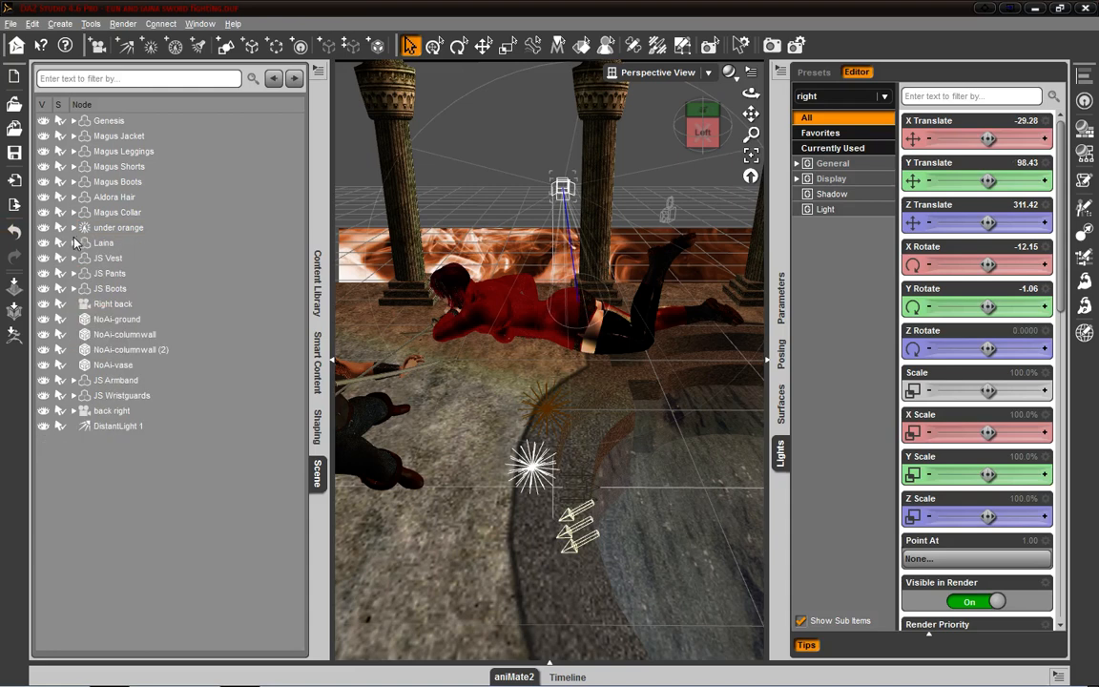
left_click(105, 230)
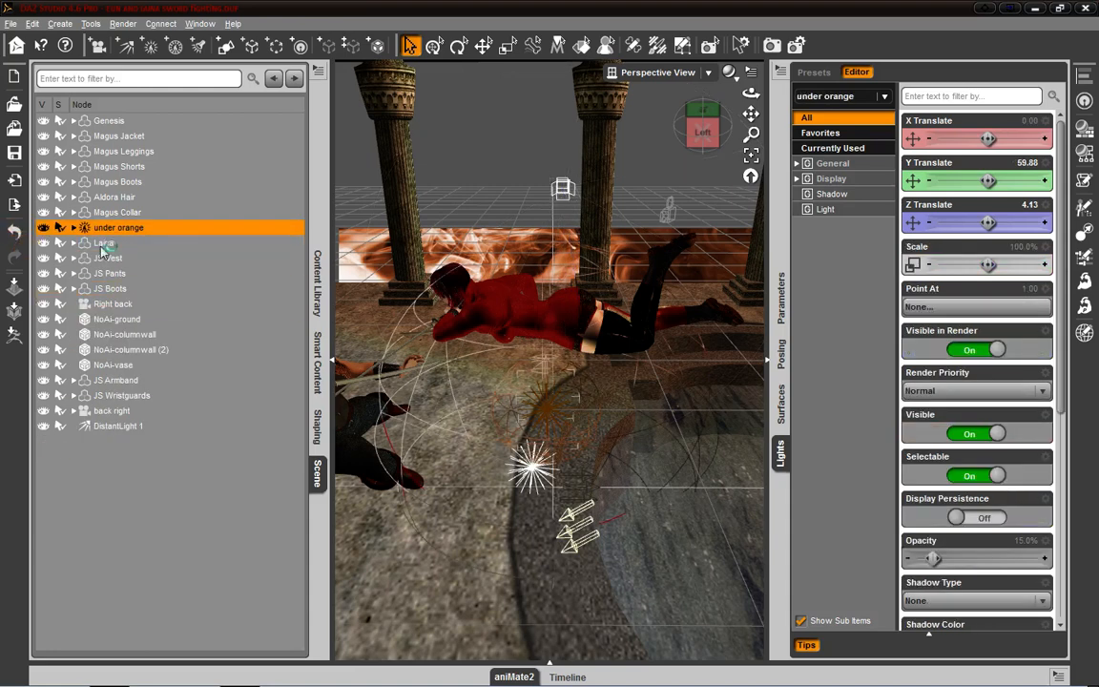
left_click(73, 229)
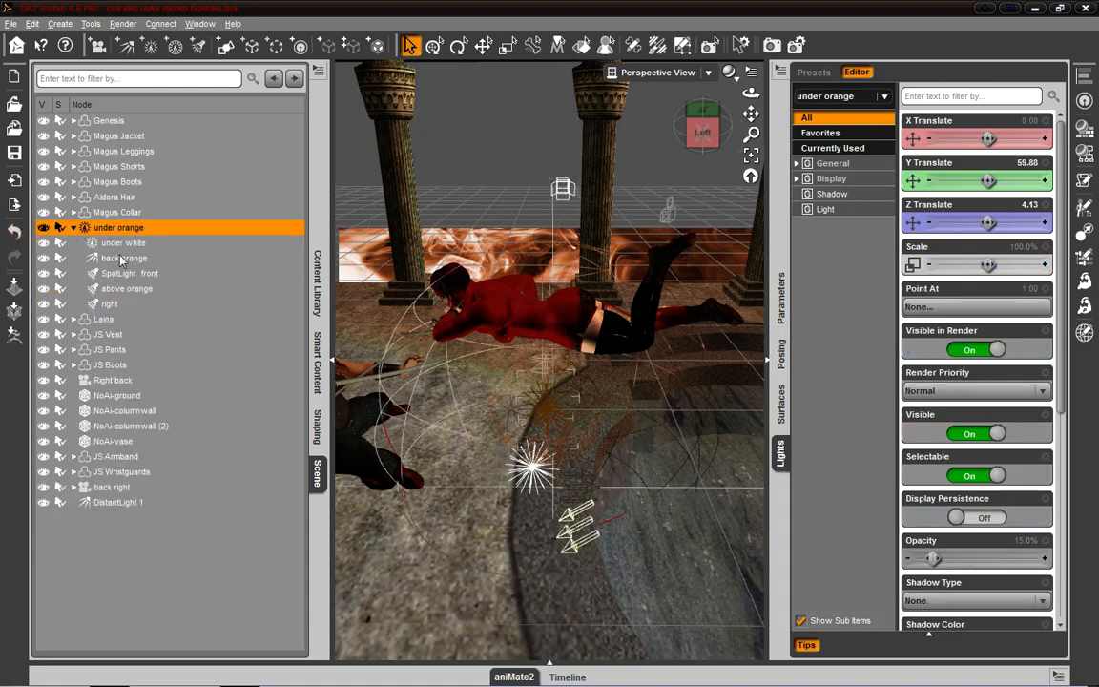
left_click(71, 228)
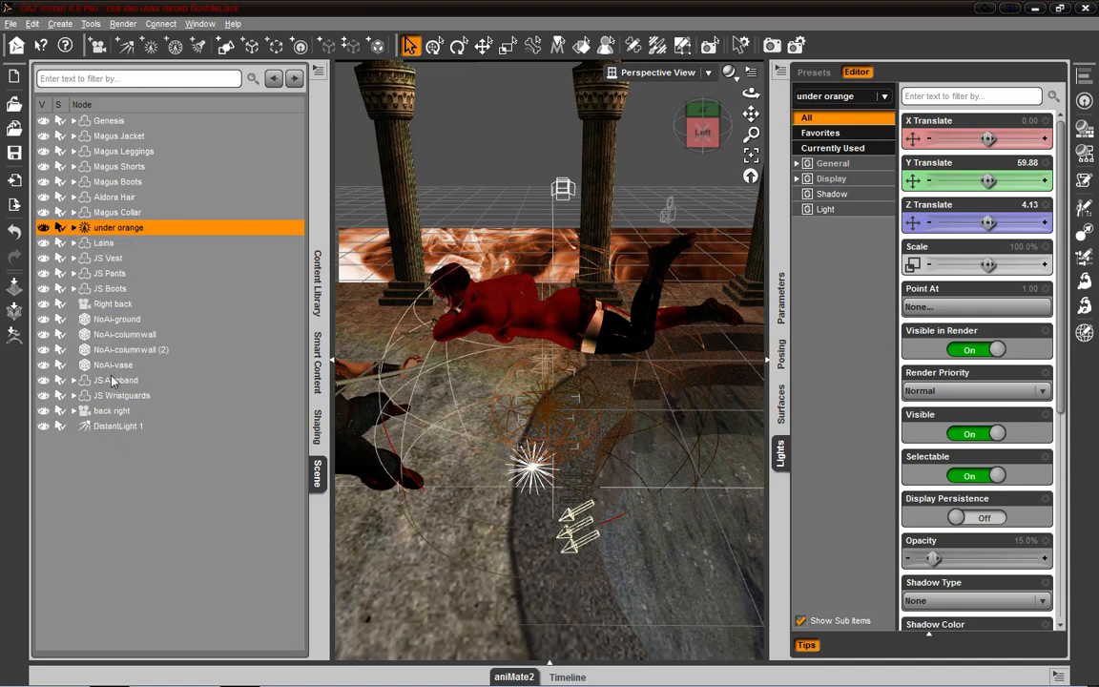
left_click(74, 228)
left_click(74, 228)
- Parent DistantLight 1 to the under orange light as well
left_click_drag(703, 132, 673, 117)
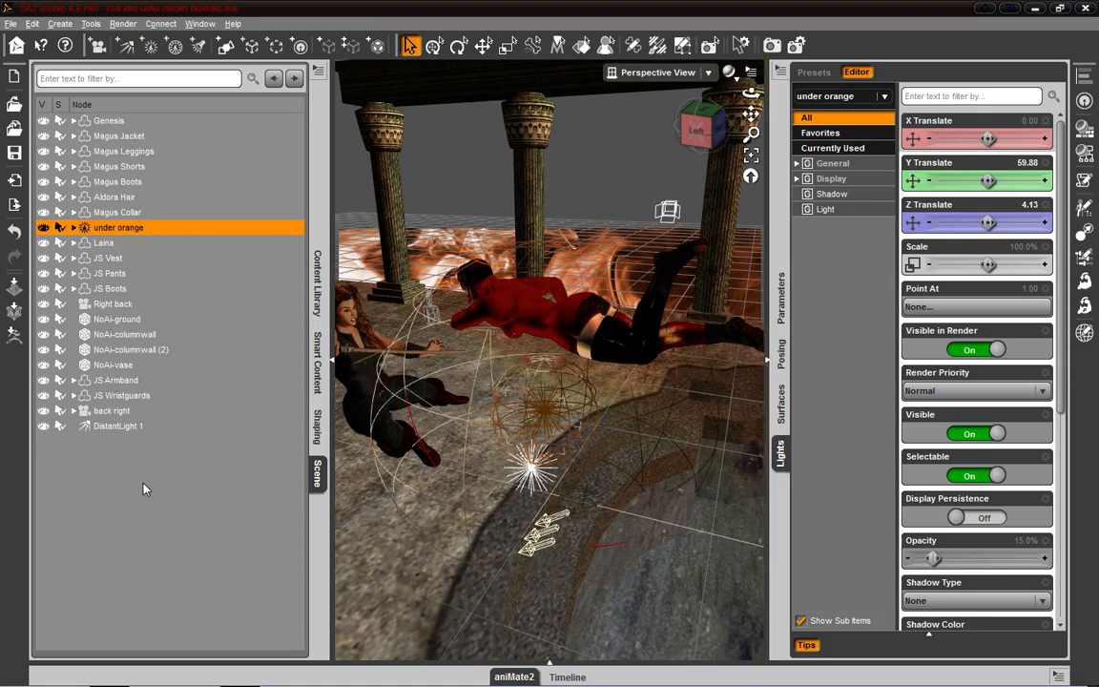
left_click(99, 427)
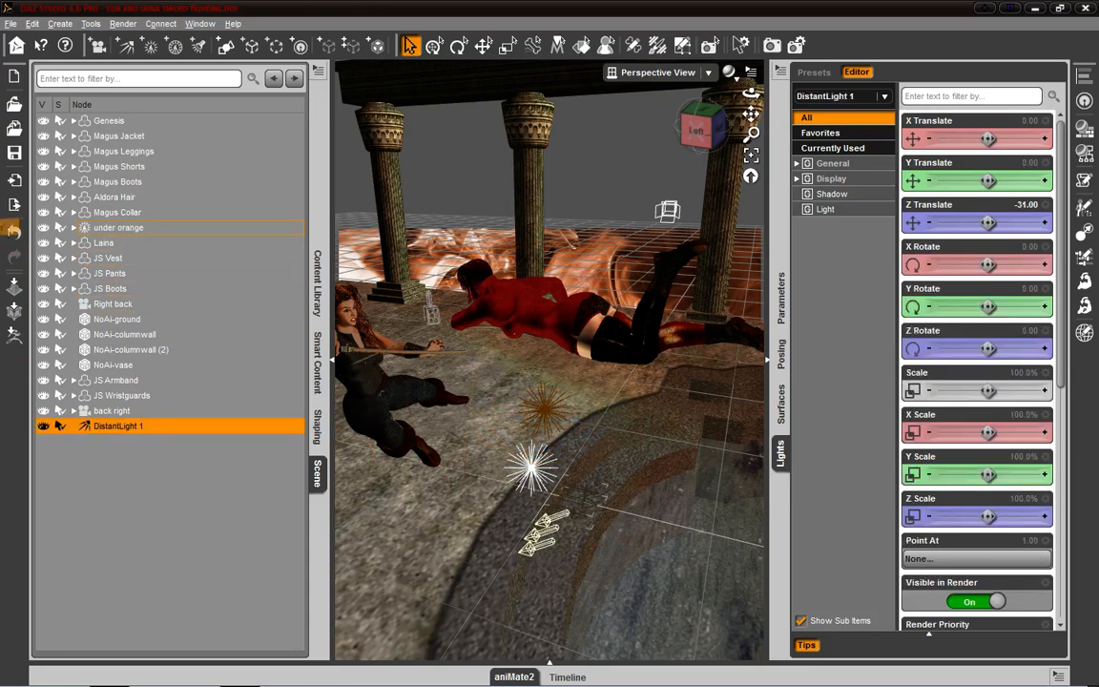
left_click(14, 231)
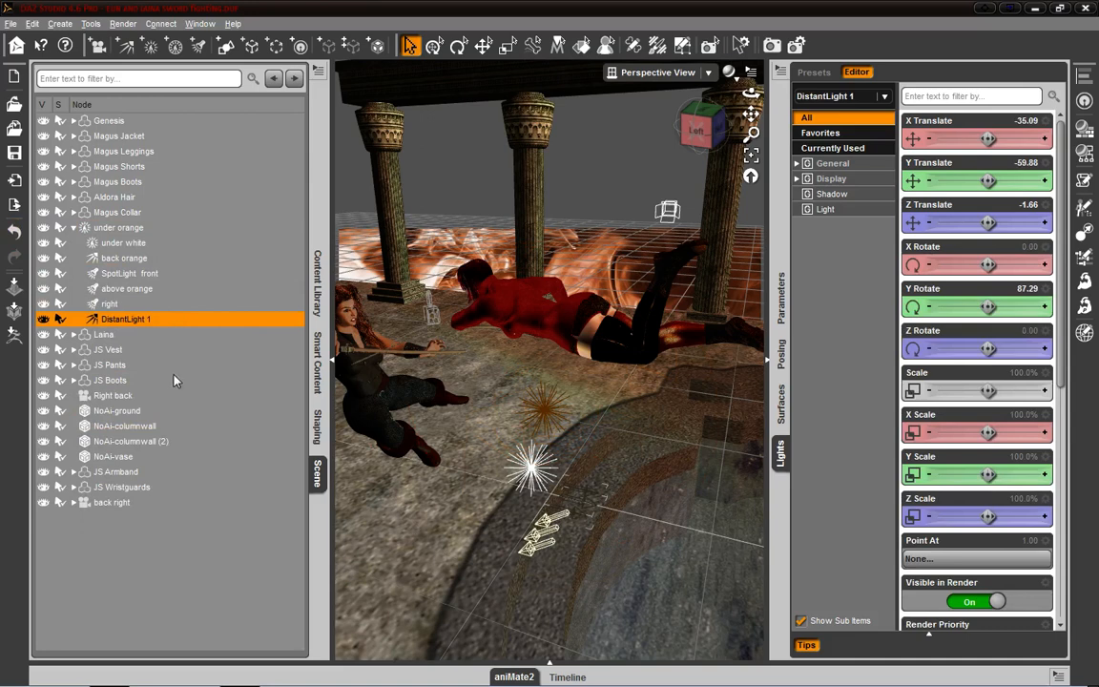
- Nest above orange under SpotLight front, expand that light's group, and return above orange directly to the under orange light
left_click(105, 288)
left_click_drag(129, 274, 133, 274)
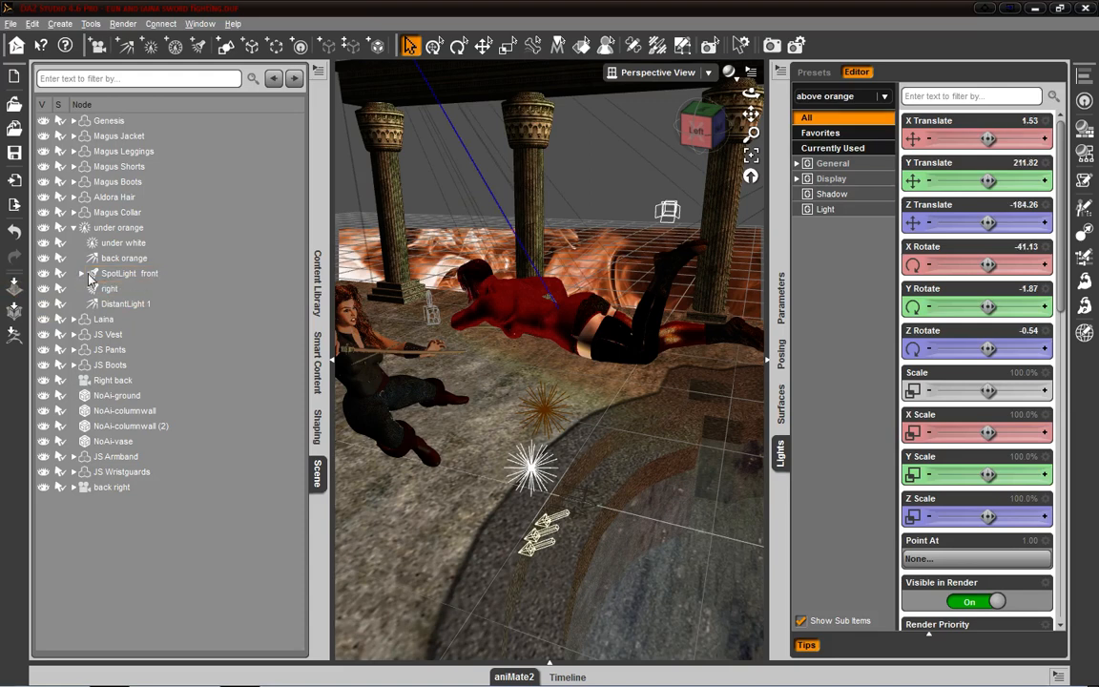
left_click(78, 275)
left_click(81, 274)
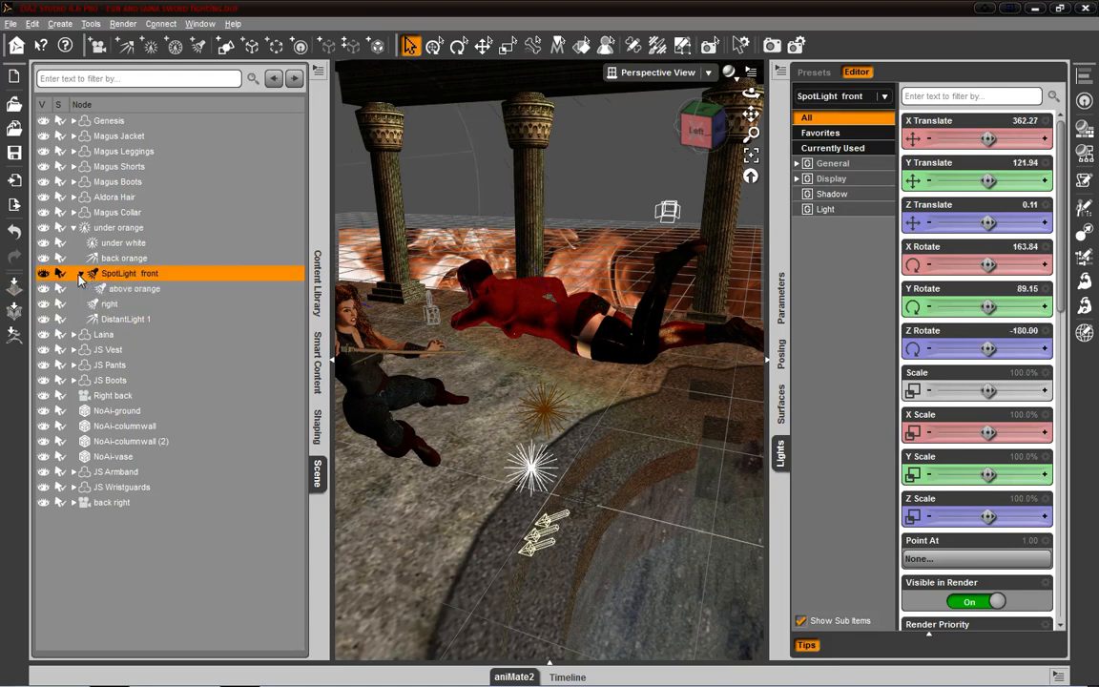
left_click(124, 289)
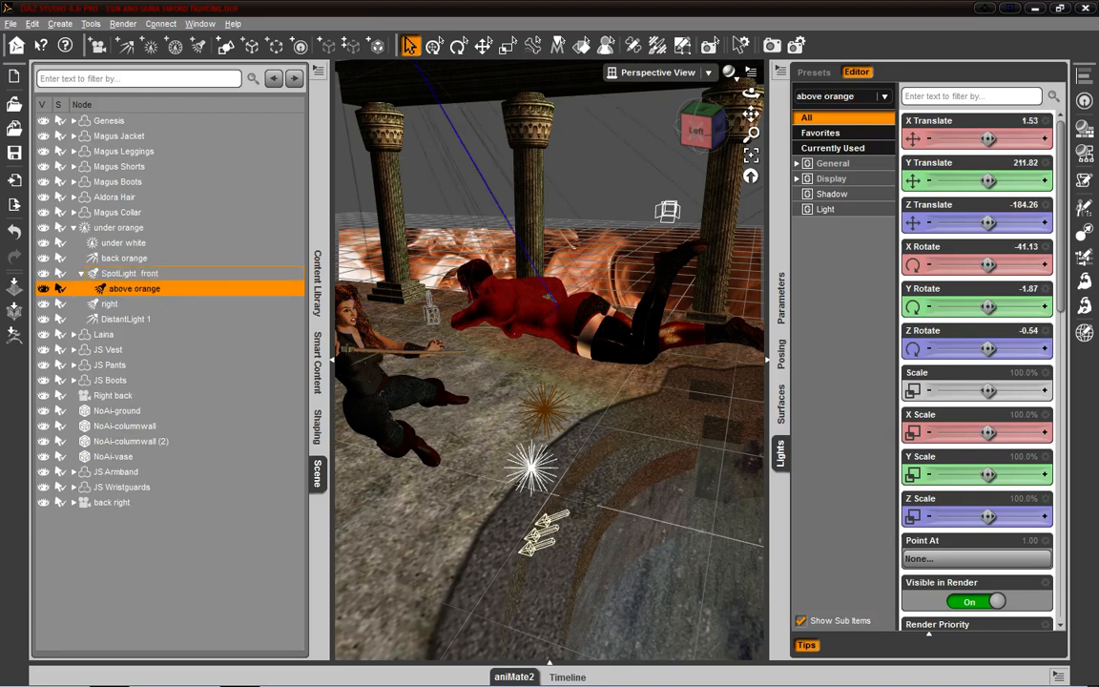
left_click_drag(81, 226, 86, 228)
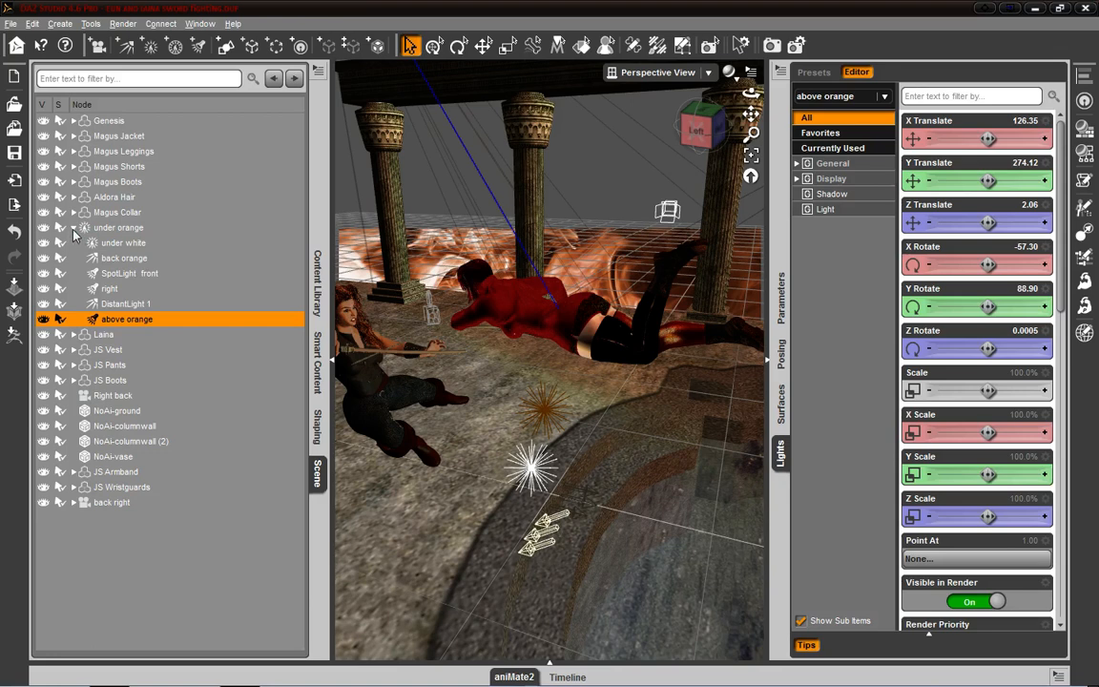
- Check how the lights are grouped in the Lights pane's list of scene lights
left_click(884, 98)
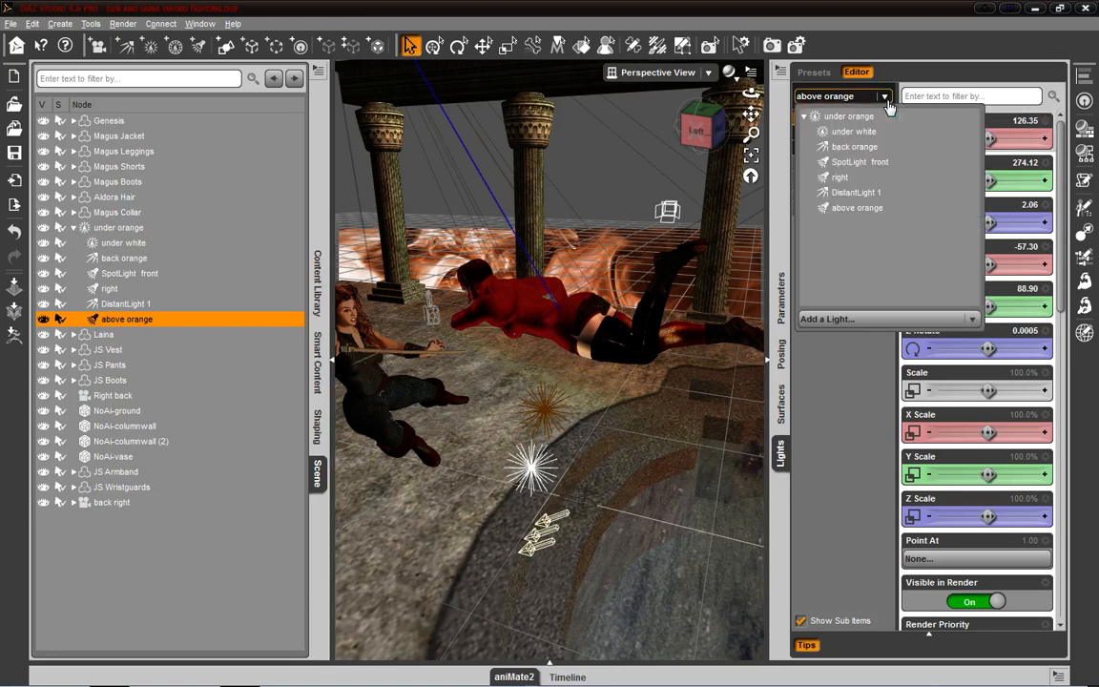
left_click(885, 100)
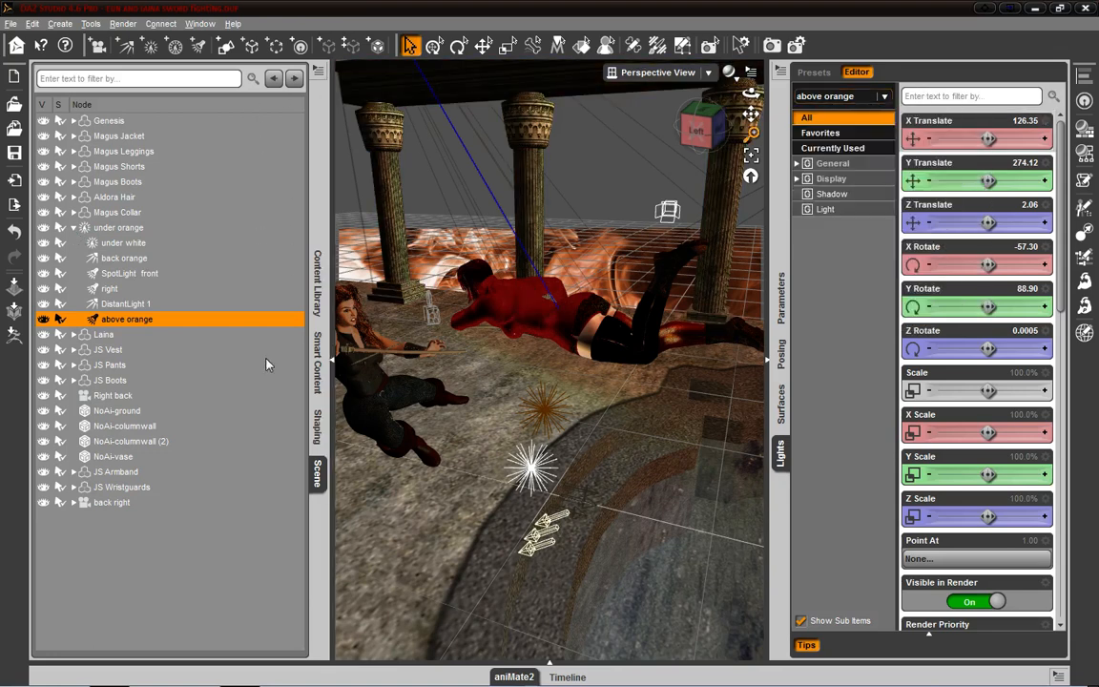
- Dock the Scene pane in the same group as the Lights pane and switch back and forth between the two panes
left_click_drag(809, 505, 785, 505)
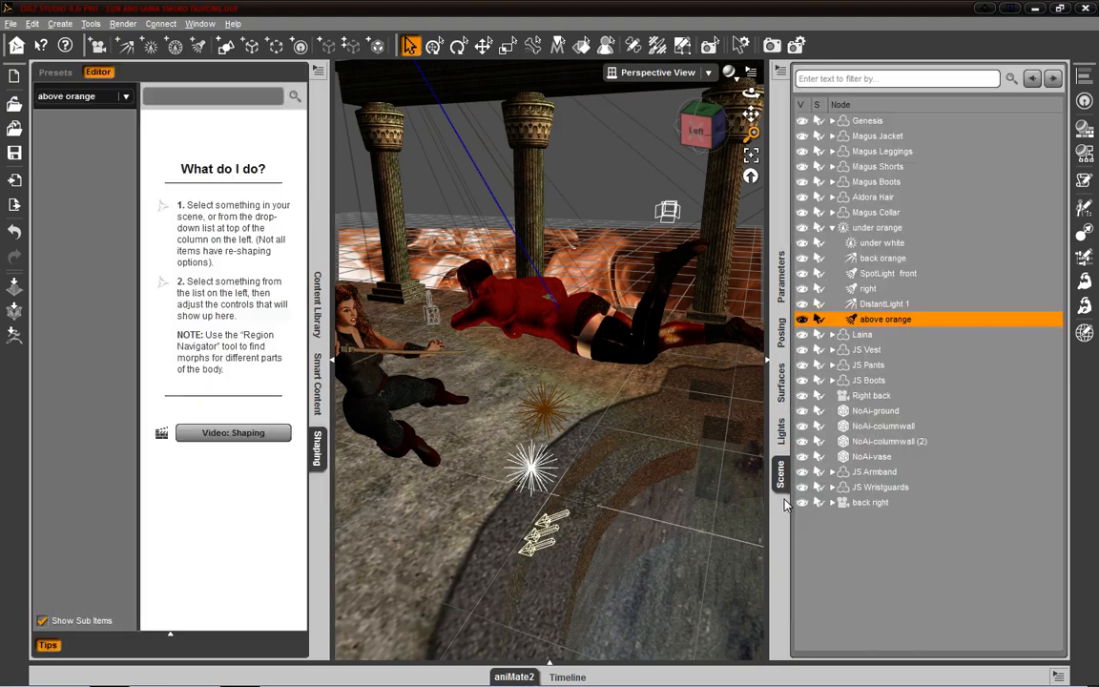
left_click(783, 441)
left_click(783, 466)
left_click(783, 440)
left_click(783, 463)
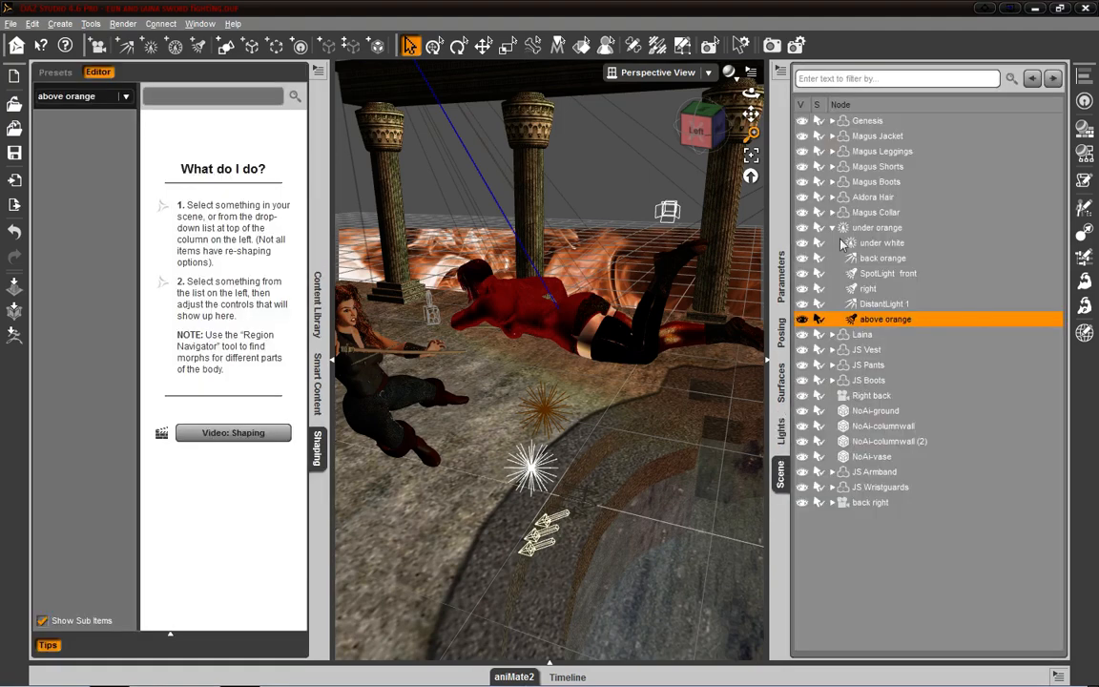
left_click(781, 437)
left_click(782, 466)
left_click(782, 435)
left_click(782, 467)
left_click(781, 441)
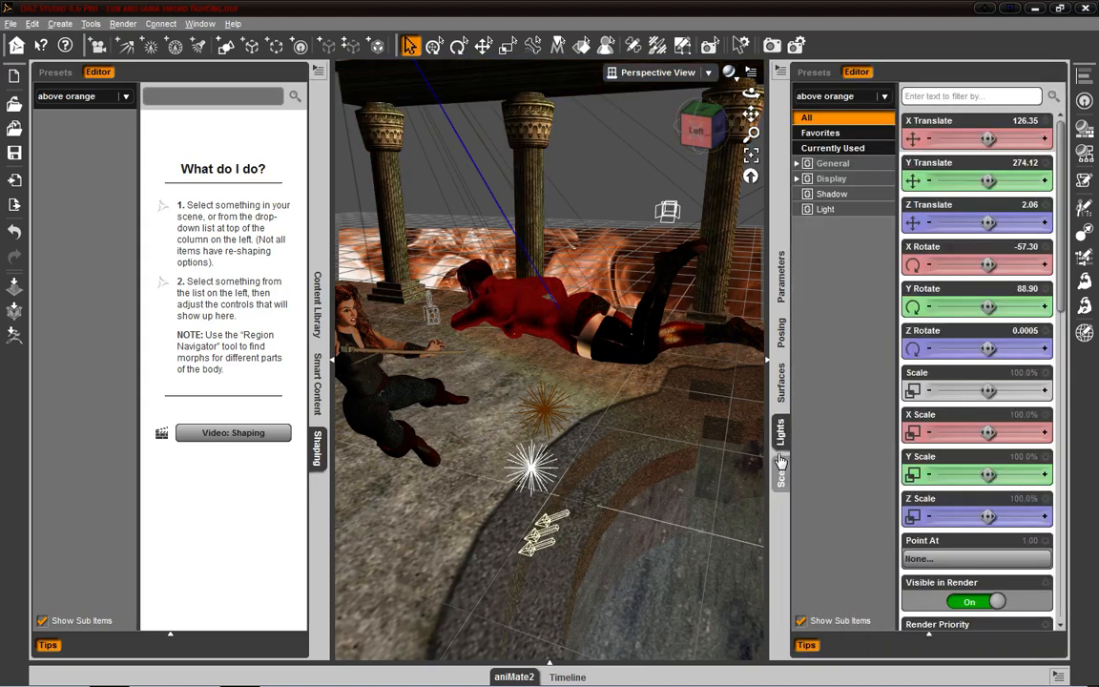
left_click(780, 468)
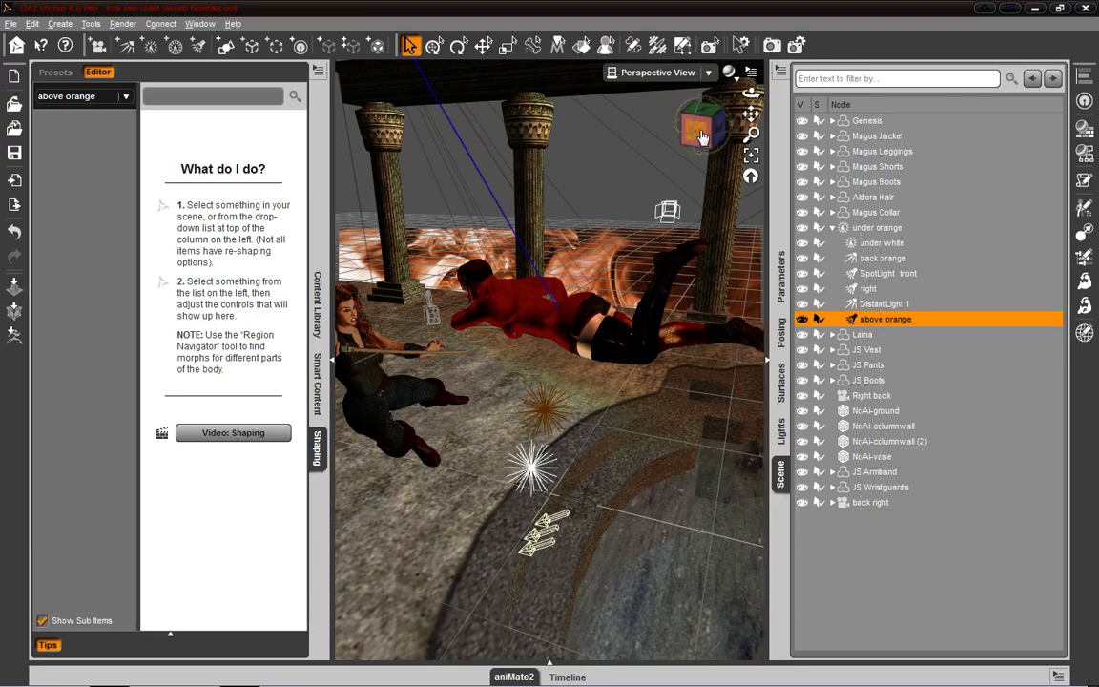
- Show above orange's display parameters and dock the Scene pane back in the group with the Shaping pane
left_click_drag(703, 137, 717, 112)
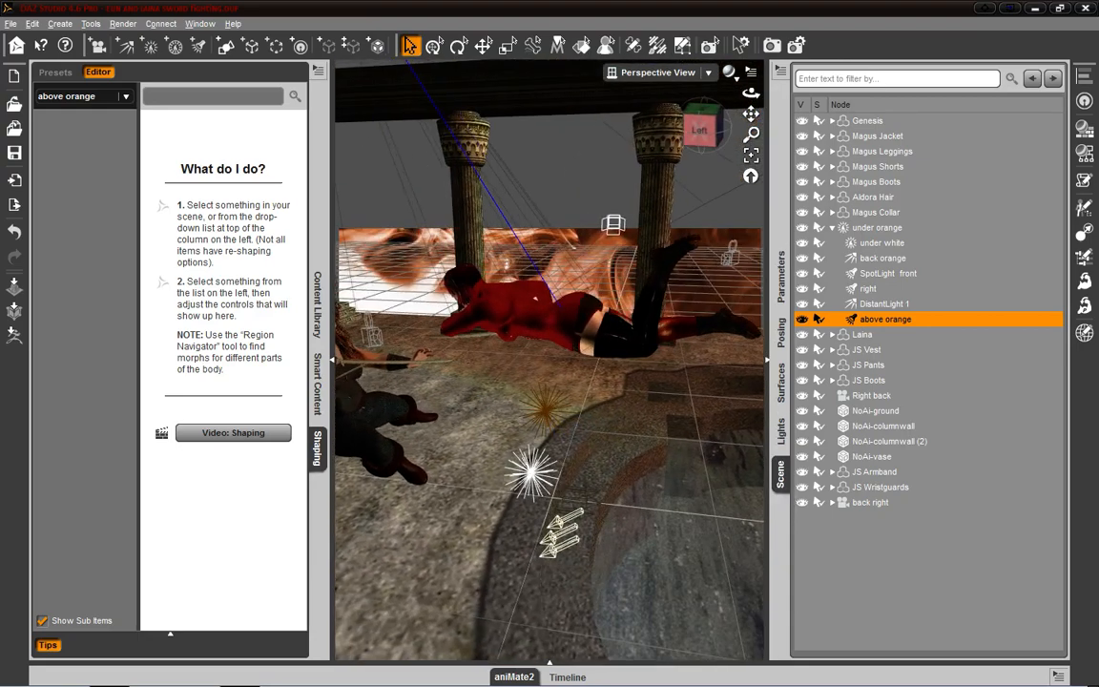
left_click(780, 277)
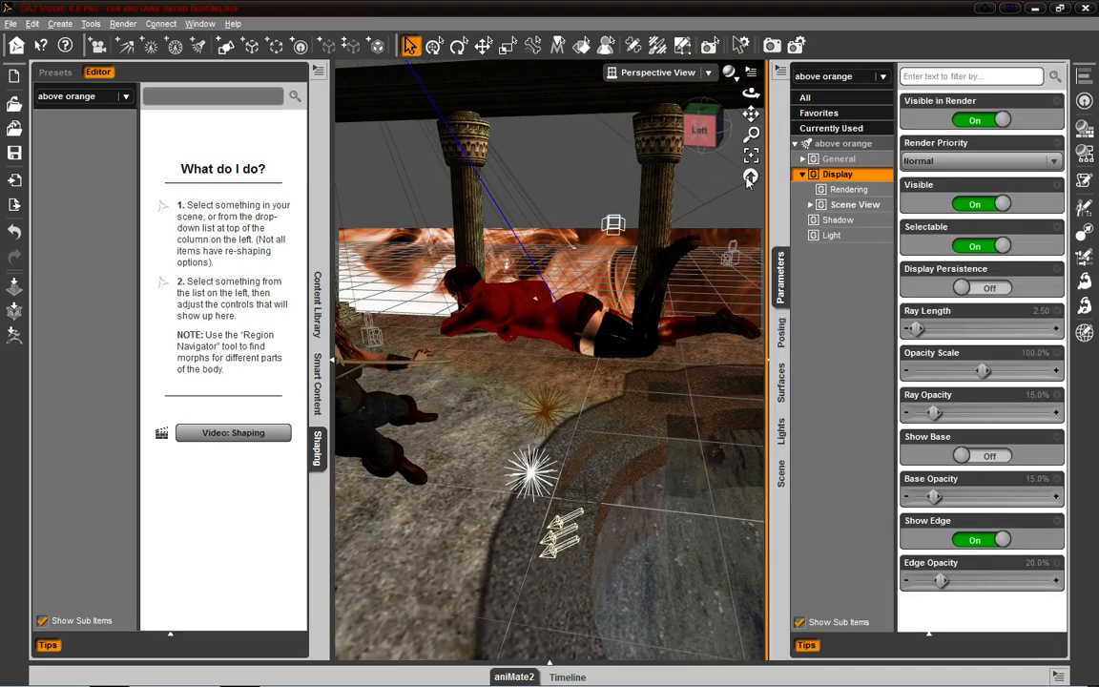
mouse_move(694, 134)
left_mouse_down()
mouse_move(696, 154)
mouse_move(710, 143)
mouse_move(690, 136)
mouse_move(691, 148)
left_mouse_up()
left_click_drag(751, 114, 722, 115)
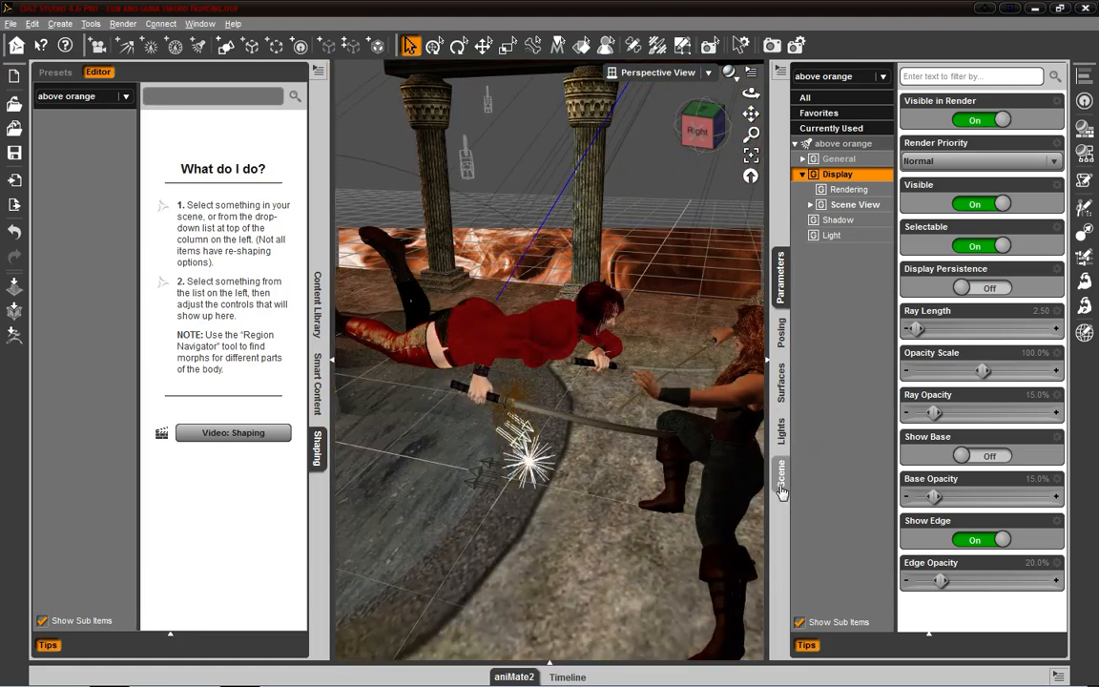
left_click_drag(780, 472, 291, 239)
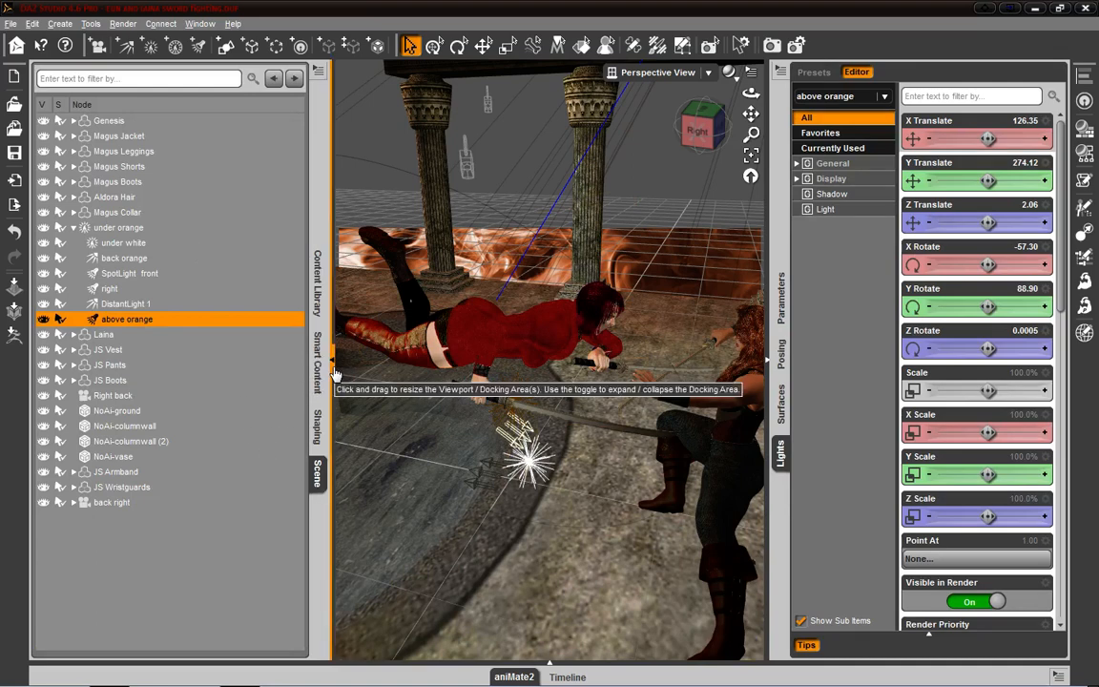
- Collapse the docking area holding the Scene pane to enlarge the viewport, and expand it again
left_click_drag(334, 374, 54, 375)
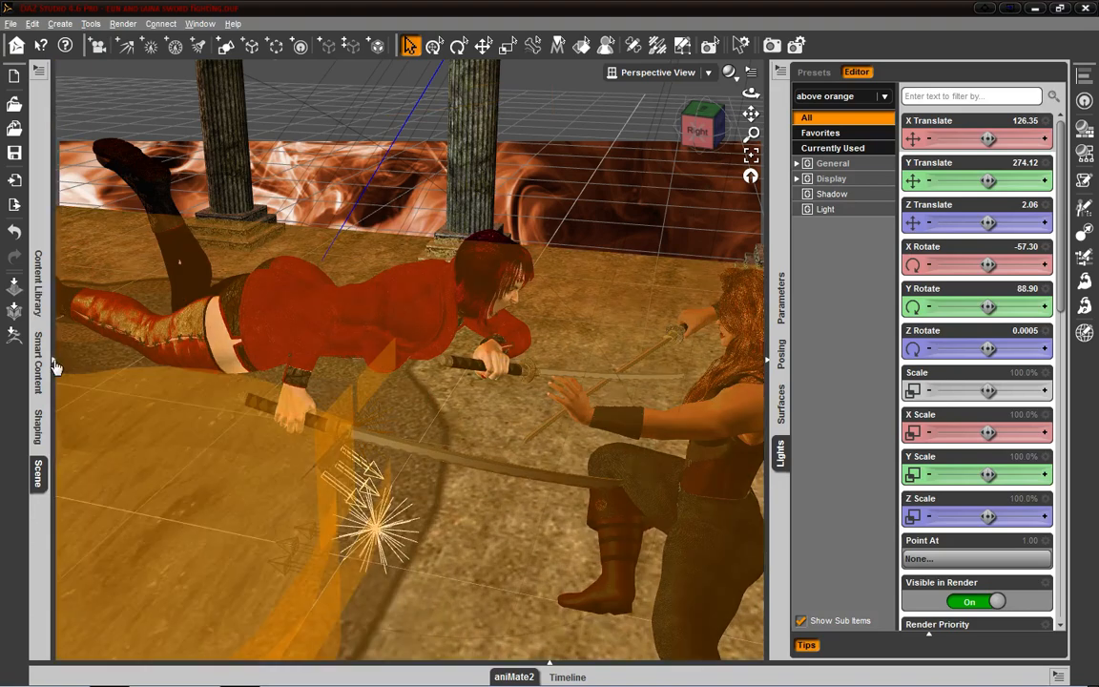
left_click(52, 363)
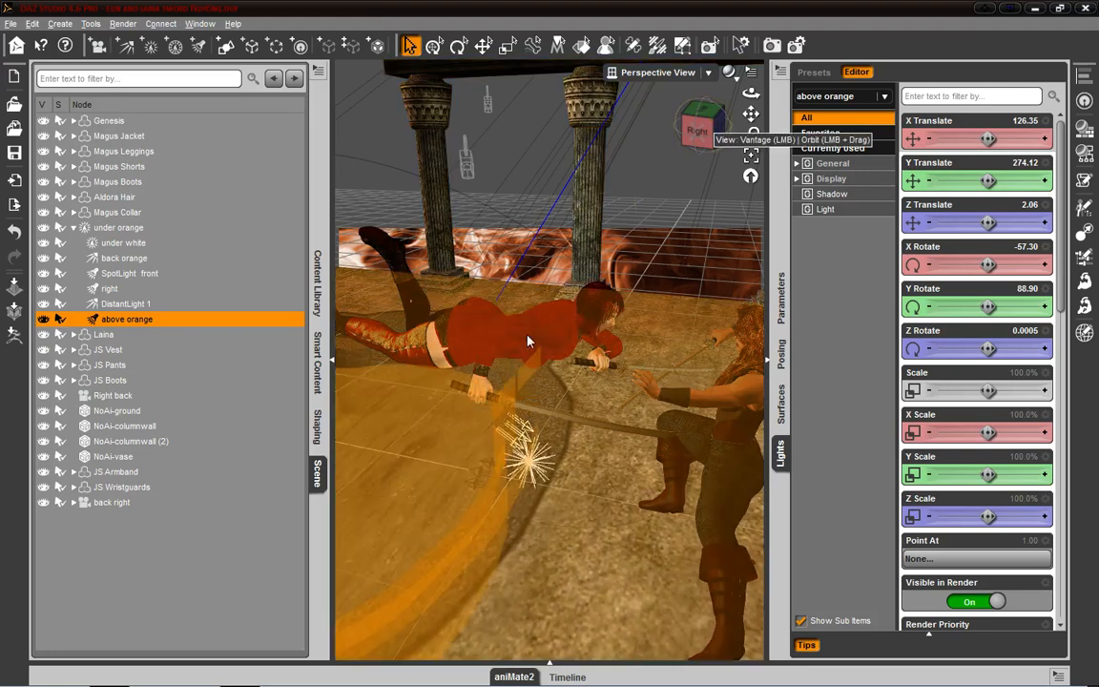
scroll(542, 341, "up", 2)
scroll(542, 342, "down", 2)
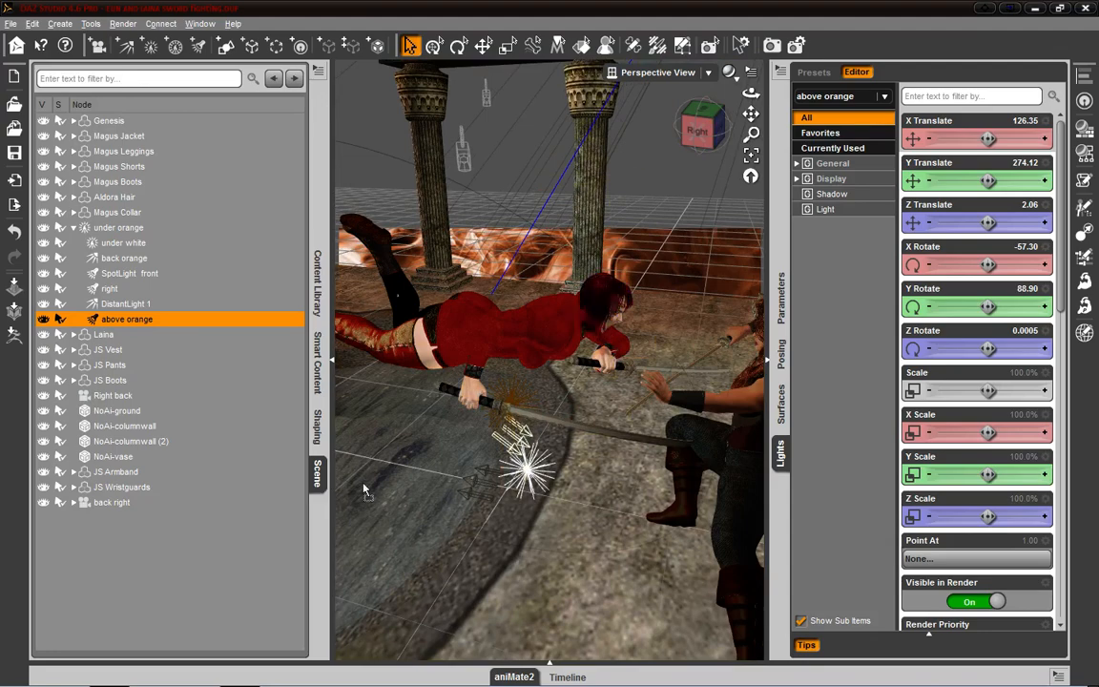
left_click_drag(750, 499, 288, 453)
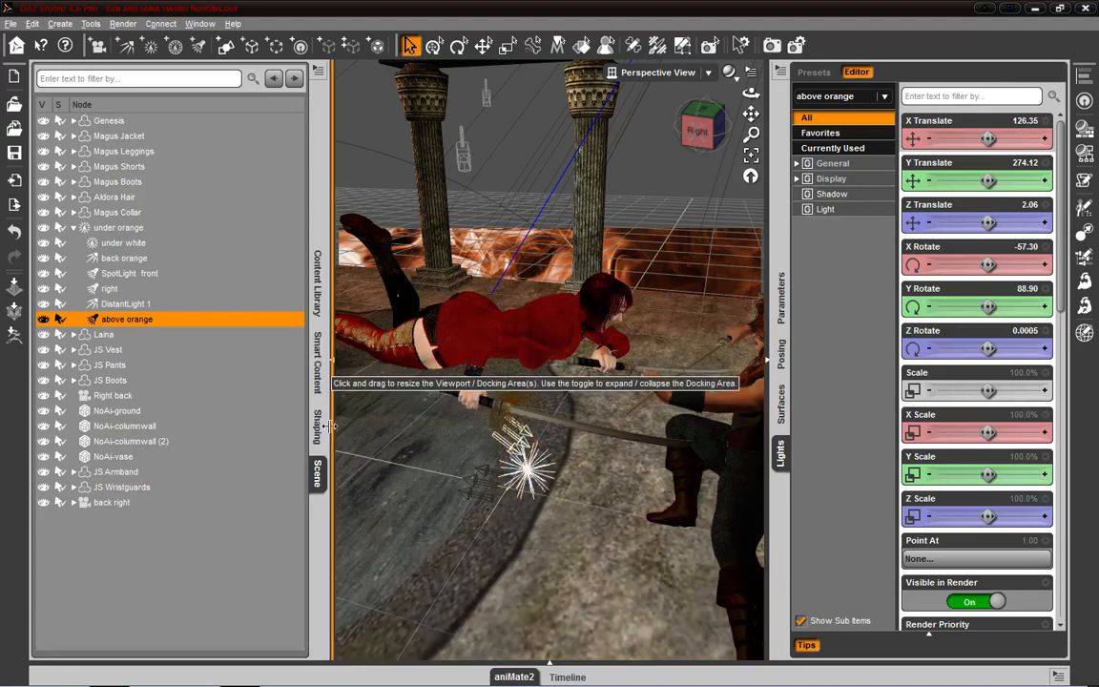
- Collapse the Scene pane's docking area, reopen it to show Smart Content and the Content Library, and collapse it again
left_click(318, 469)
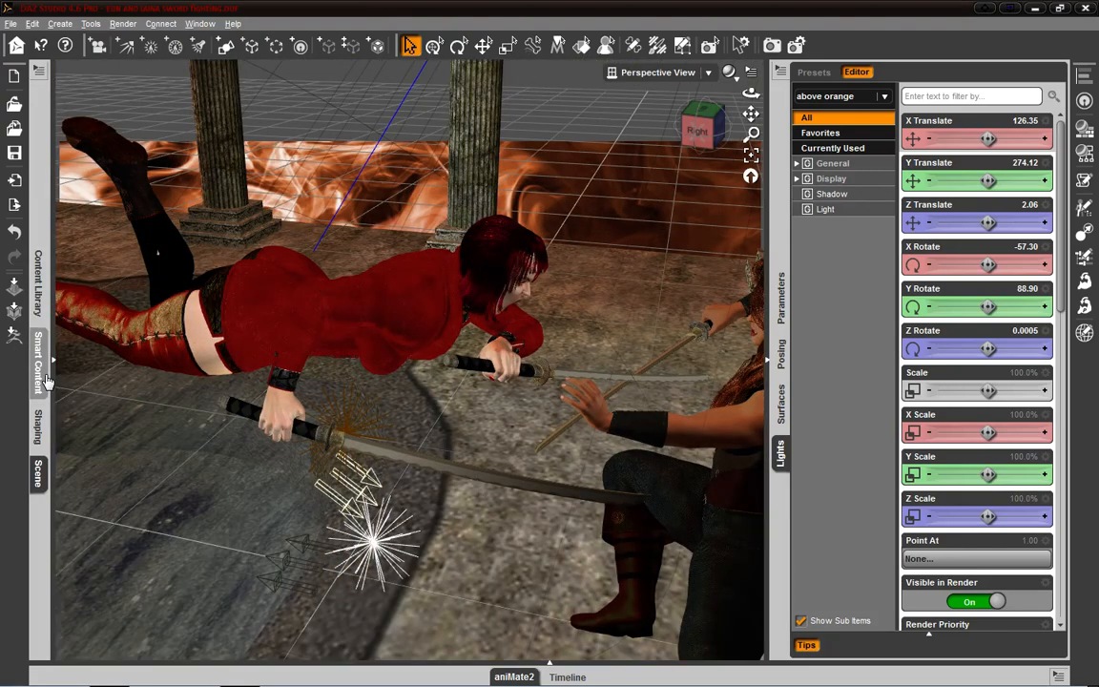
left_click(40, 365)
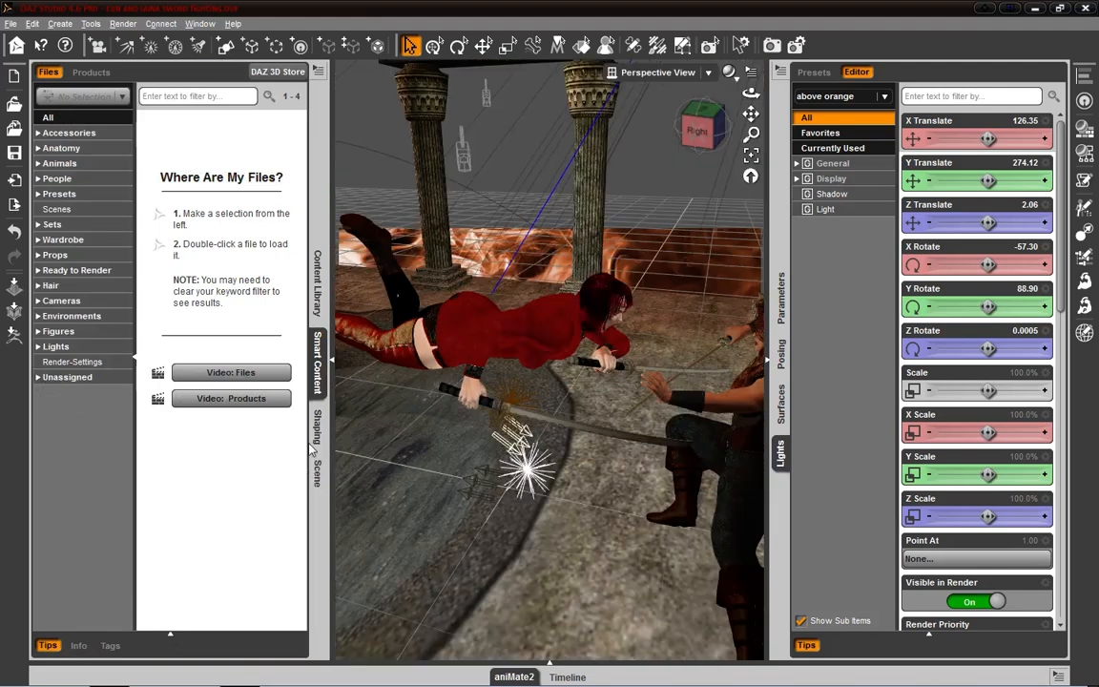
left_click(317, 363)
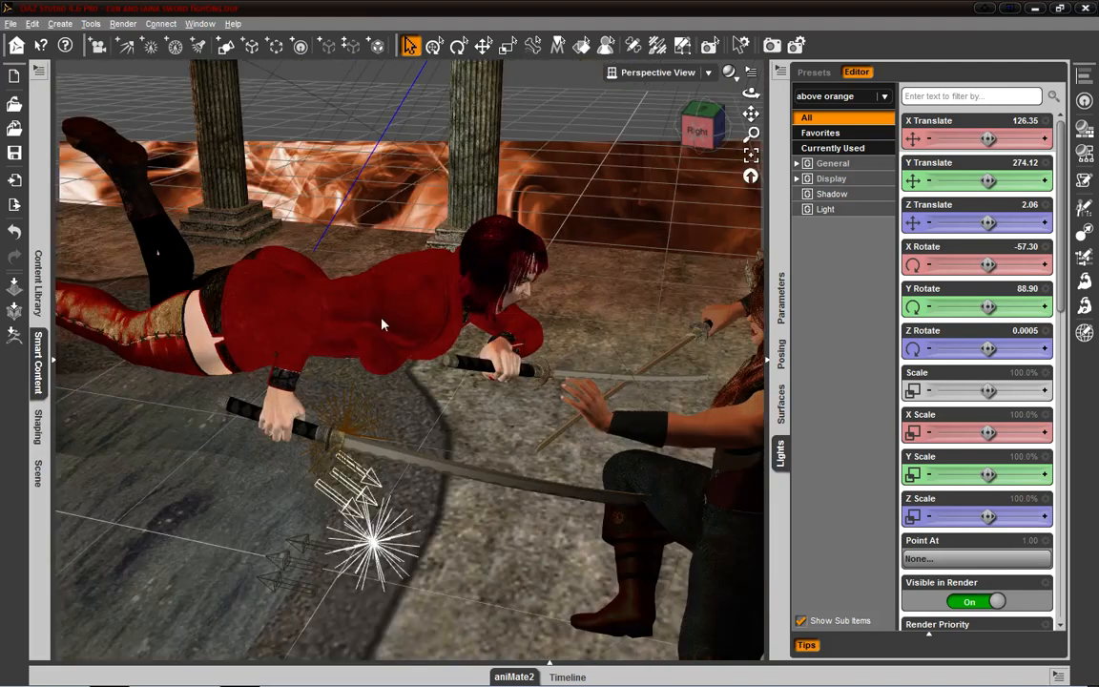
left_click(40, 367)
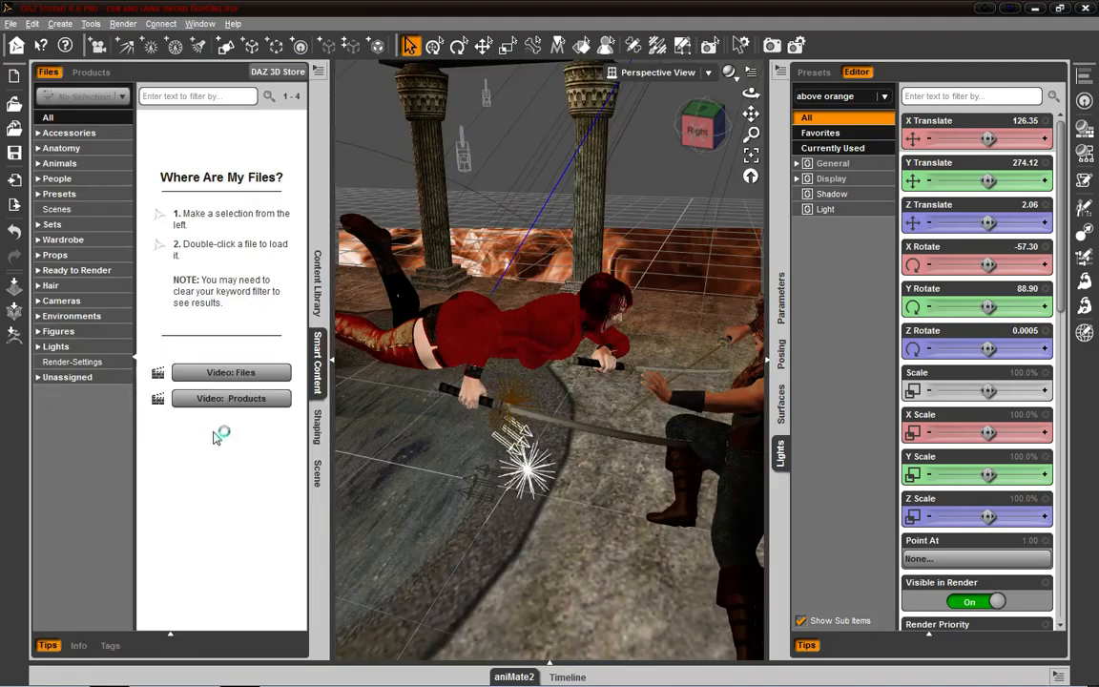
left_click(318, 284)
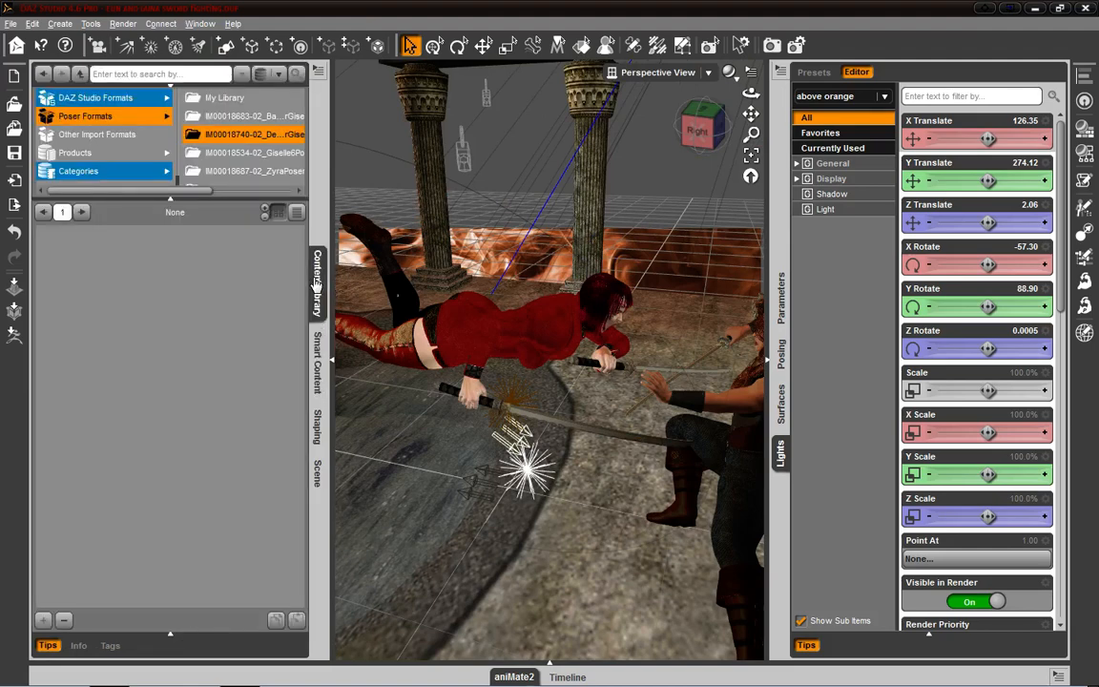
left_click(316, 284)
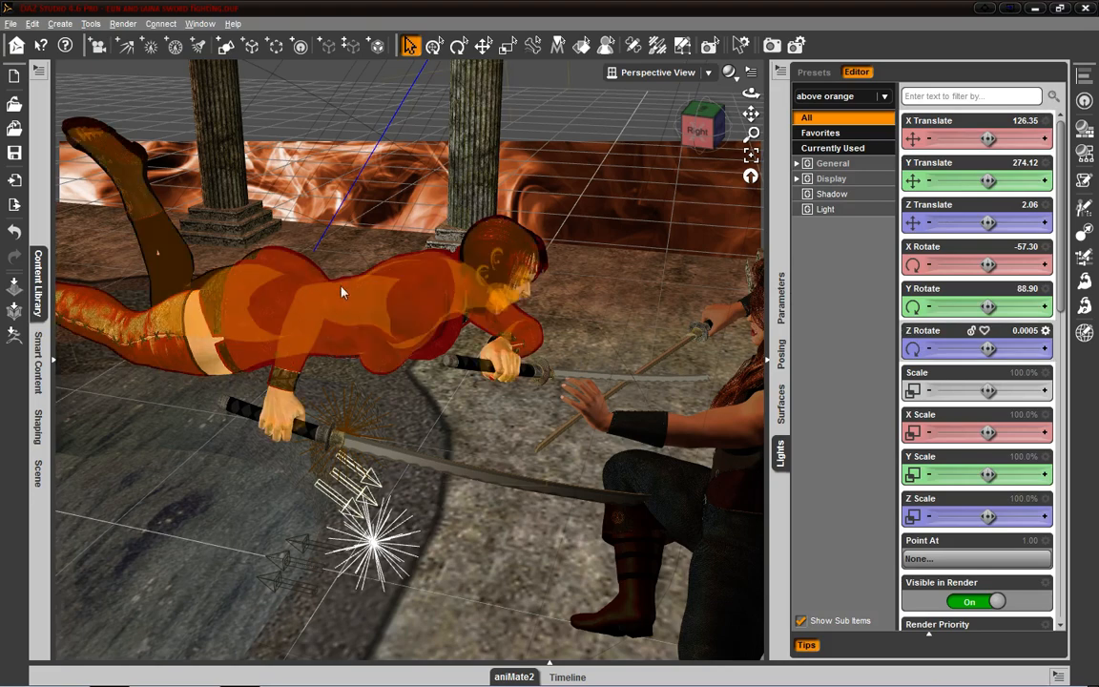
- Clear the light selection and close the Lights pane
left_click(131, 164)
left_click_drag(715, 146, 778, 231)
right_click(780, 457)
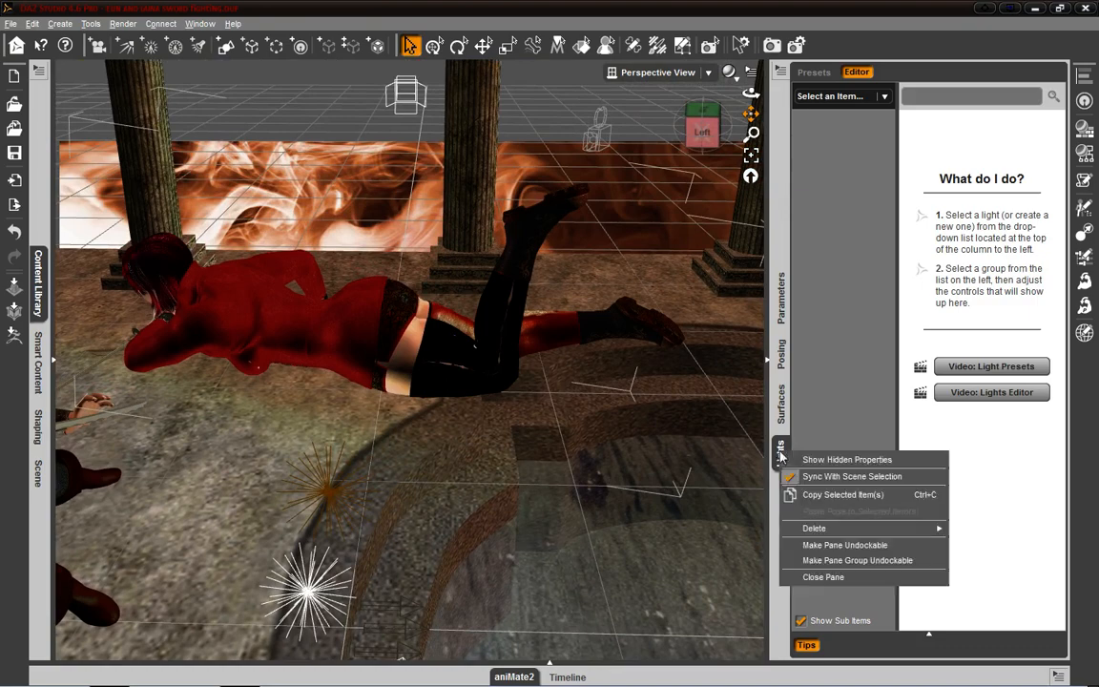
left_click(802, 577)
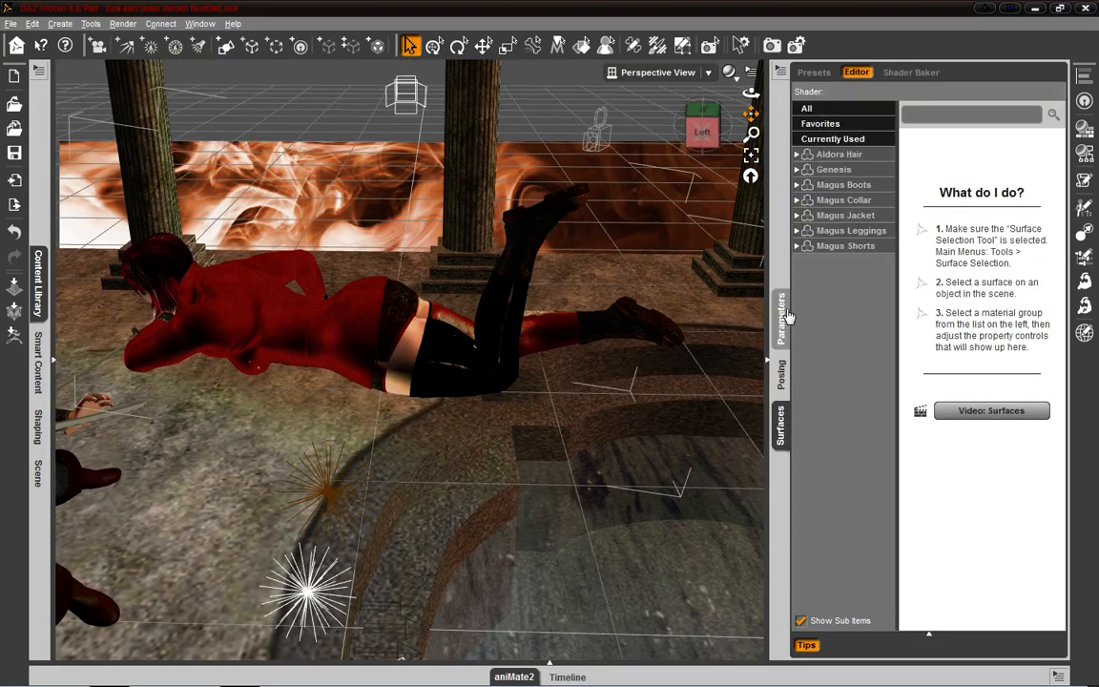
- Compare the Genesis figure's display parameters with its posing controls and set its X Rotate to 82.52
left_click(780, 319)
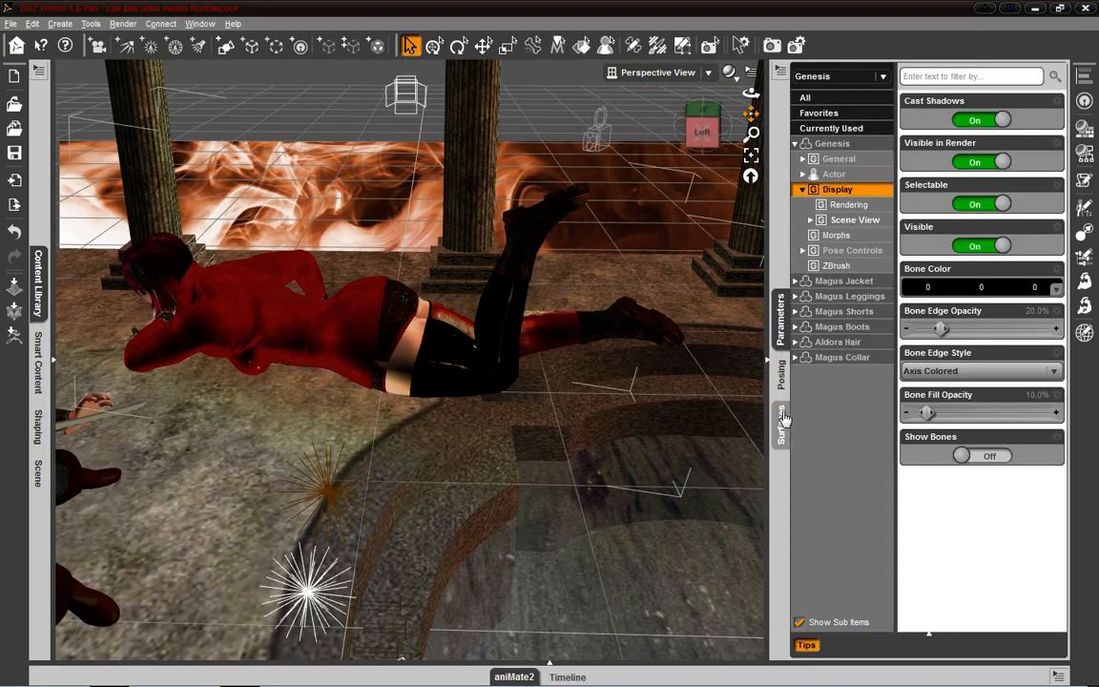
left_click(780, 375)
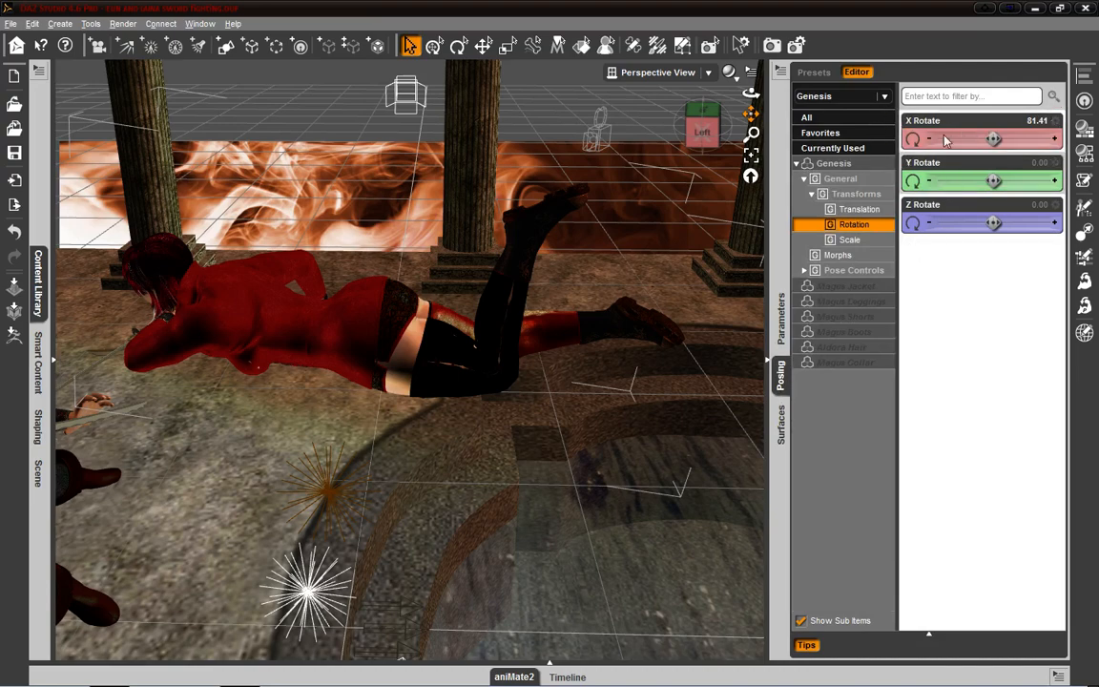
mouse_move(906, 133)
left_mouse_down()
mouse_move(886, 133)
mouse_move(909, 133)
left_mouse_up()
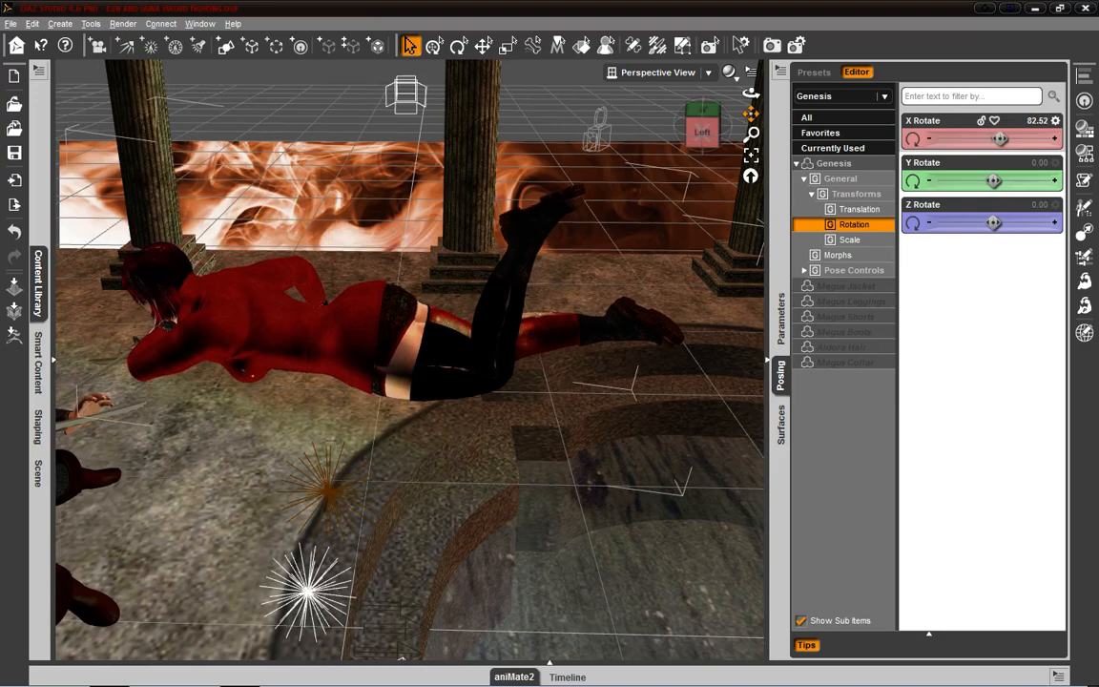
- List all parameters of the Genesis figure and set its Y Rotate to 2.32
left_click(782, 320)
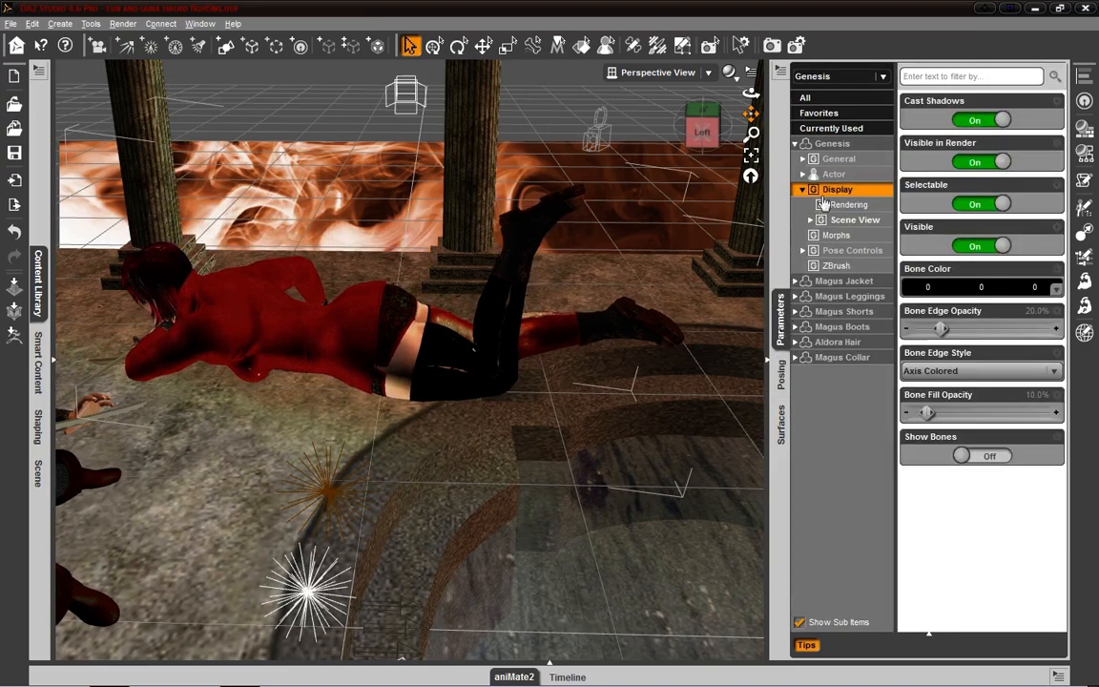
left_click(829, 102)
scroll(963, 334, "down", 10)
scroll(964, 334, "up", 10)
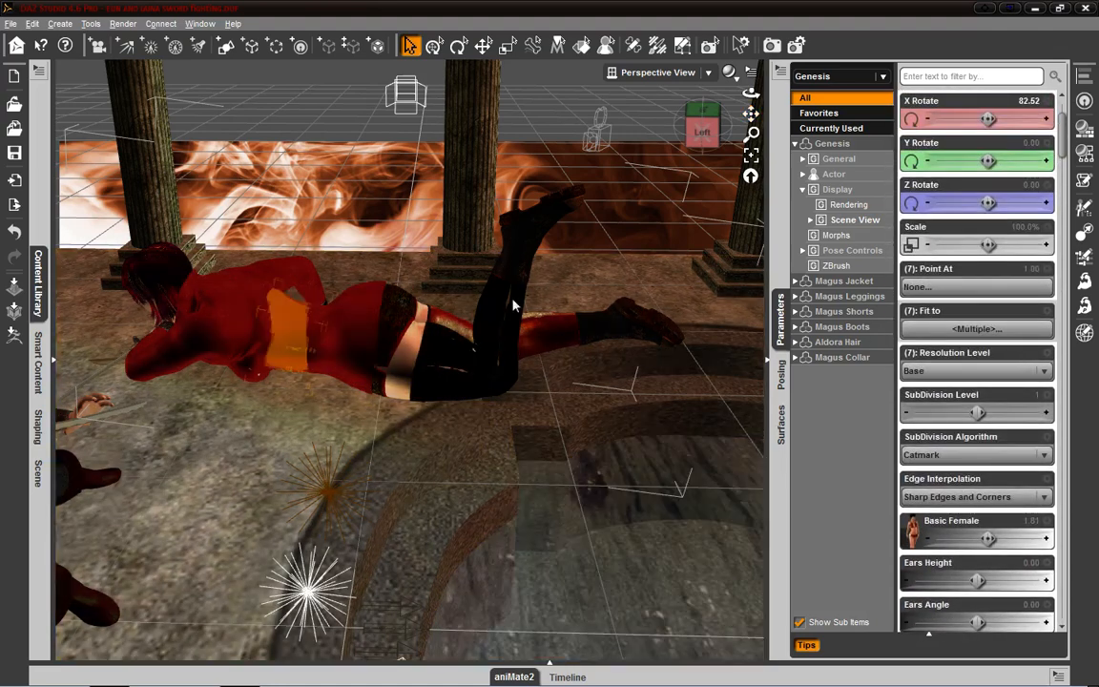
left_click_drag(983, 164, 990, 164)
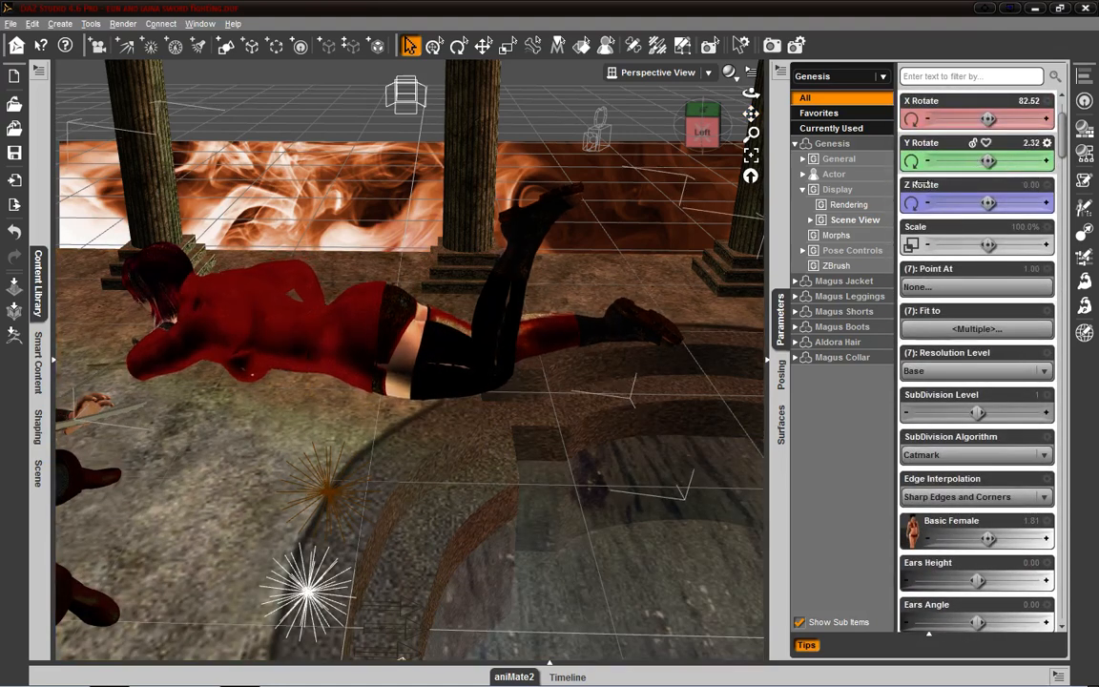
- Select the figure's left foot and view its parameters by node, All, Favorites and Currently Used
left_click(525, 214)
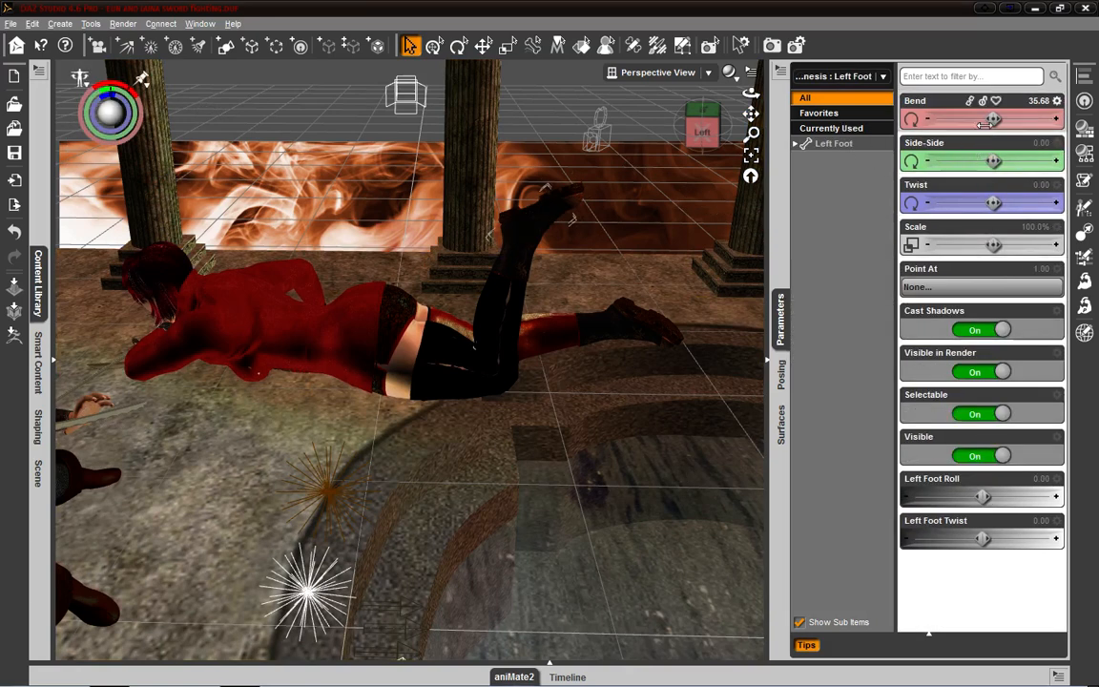
left_click(844, 147)
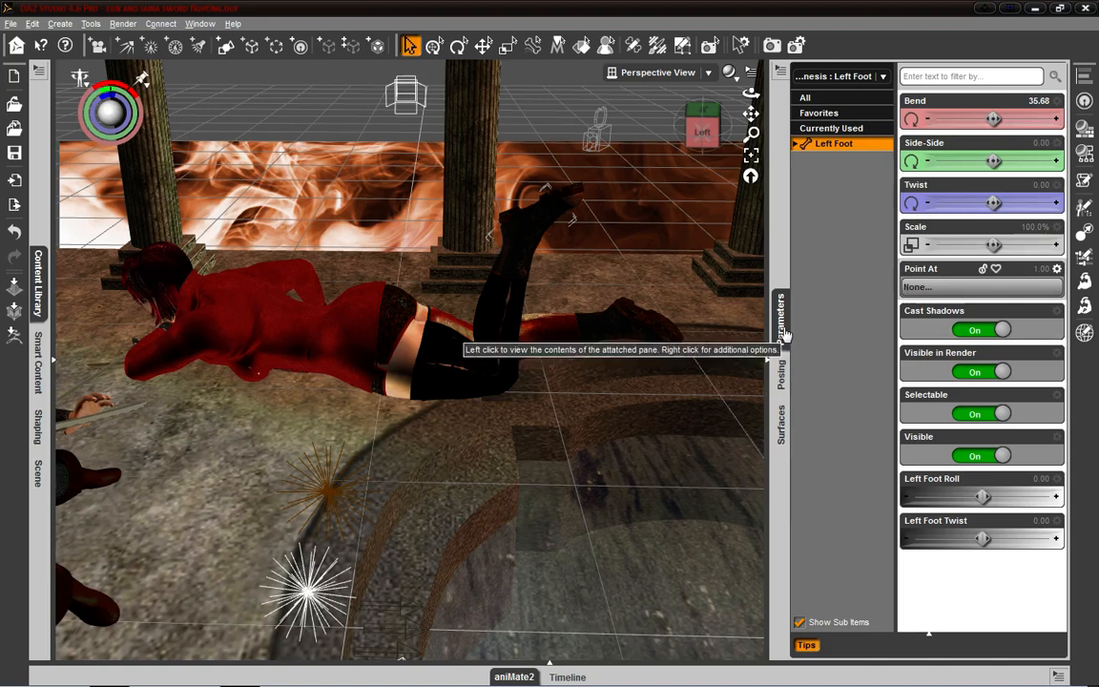
left_click(836, 101)
left_click(837, 114)
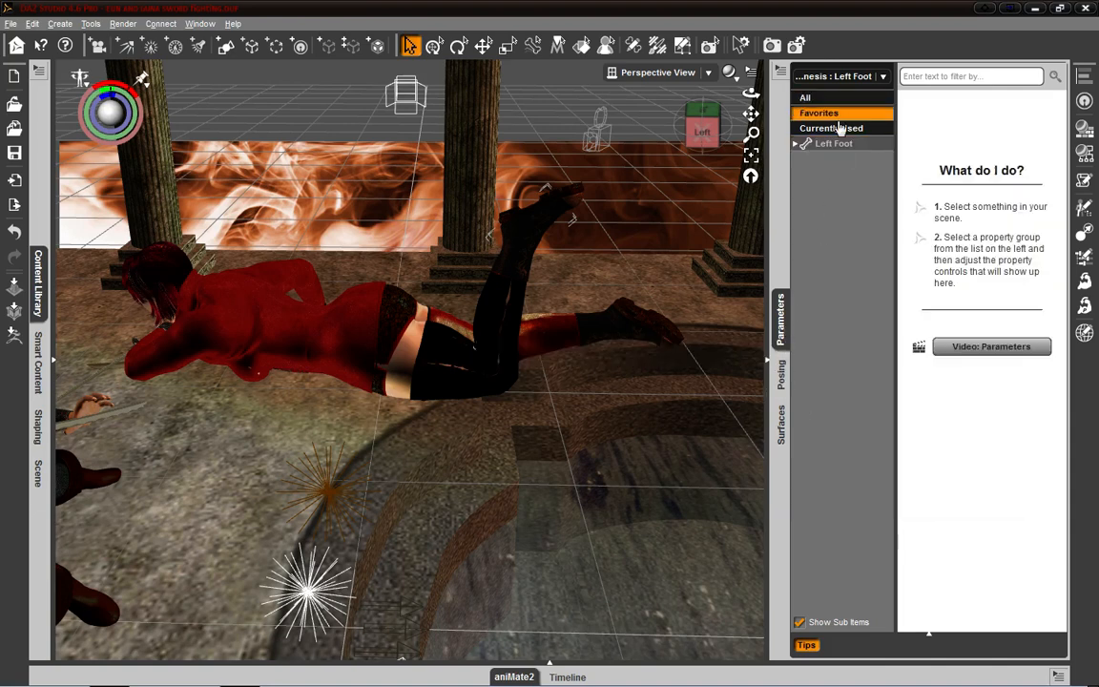
left_click(832, 128)
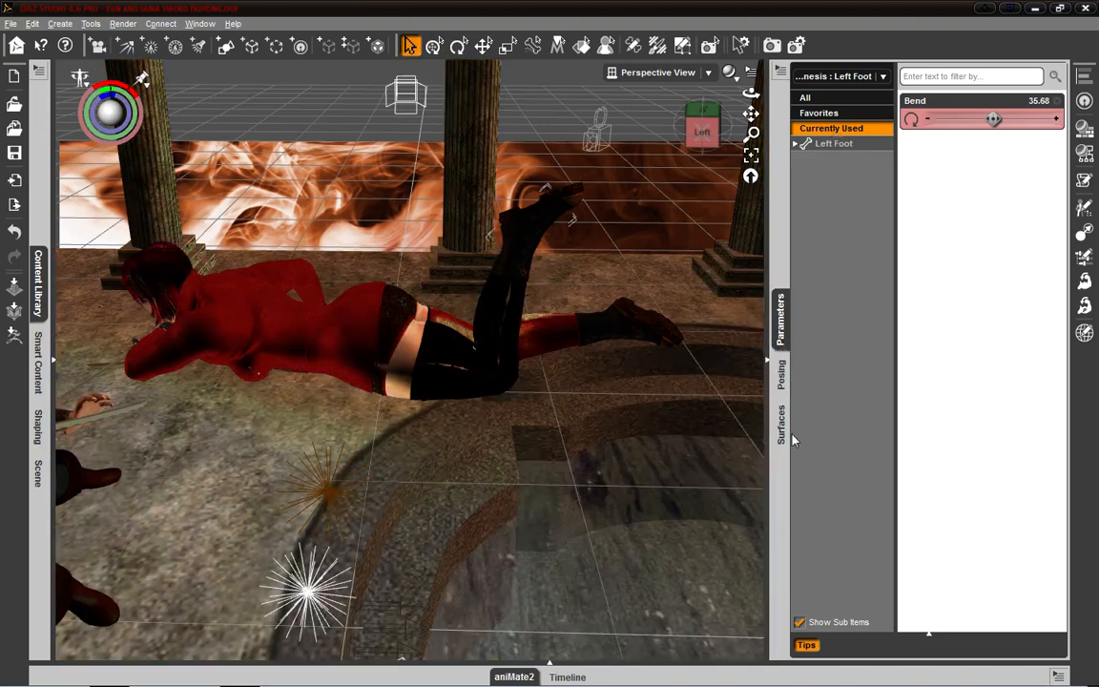
- View the Surfaces pane, then move the Parameters pane to the end of its group, after Posing and Surfaces
left_click(783, 431)
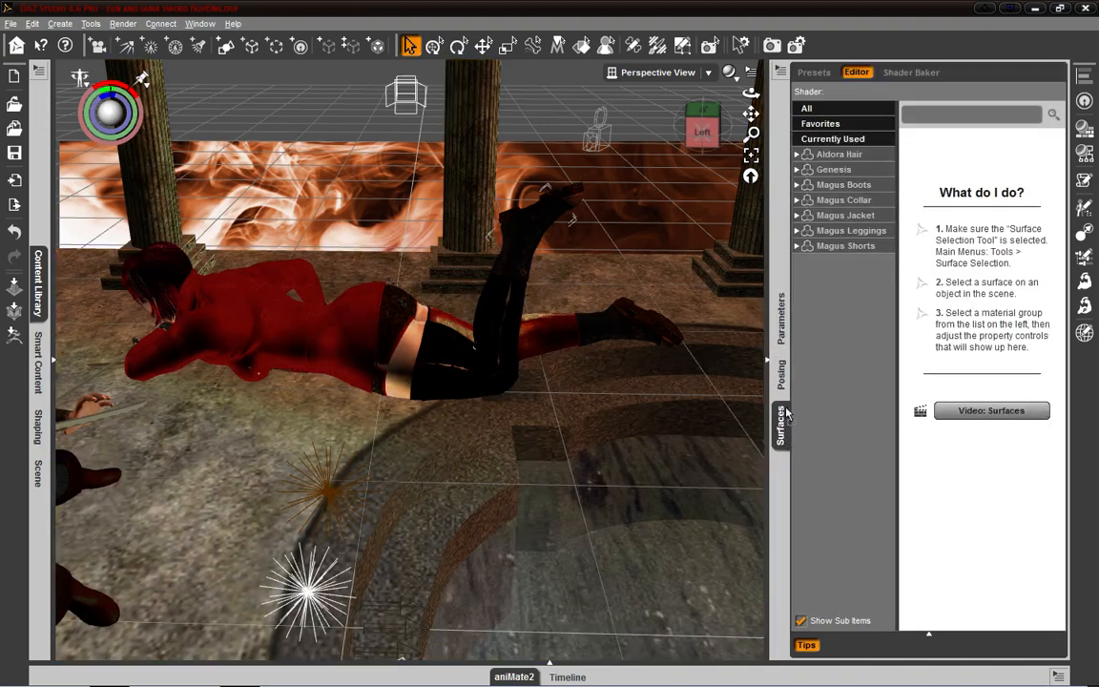
left_click(782, 315)
left_click_drag(781, 427, 728, 354)
left_click_drag(774, 299, 779, 292)
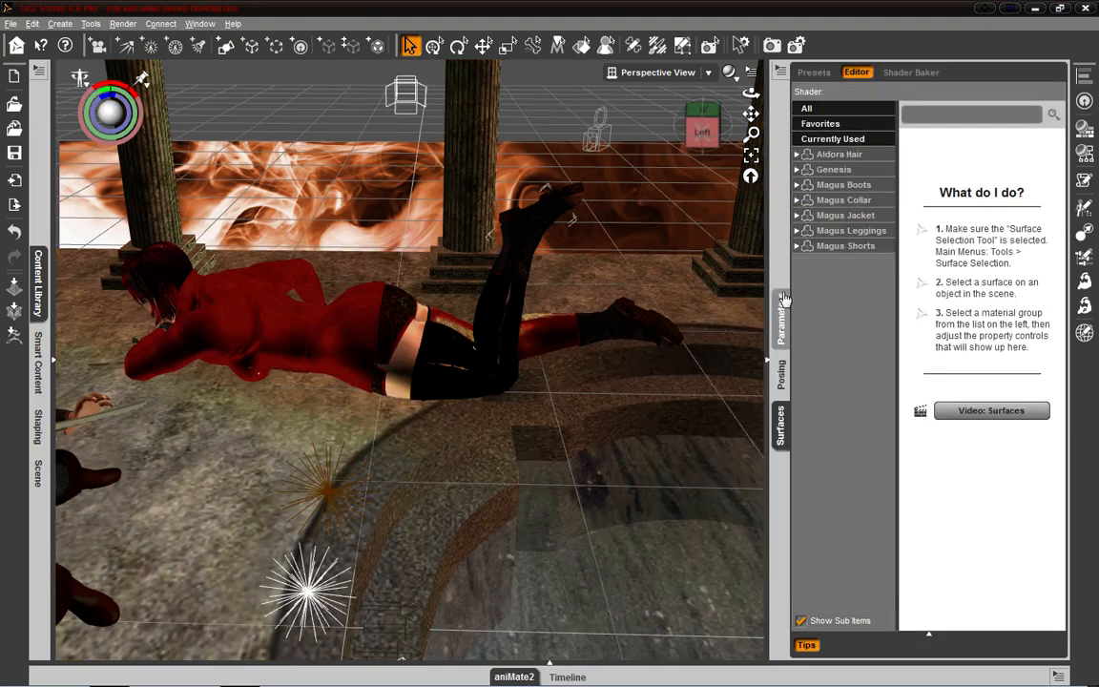
left_click(782, 332)
left_click_drag(769, 336, 680, 348)
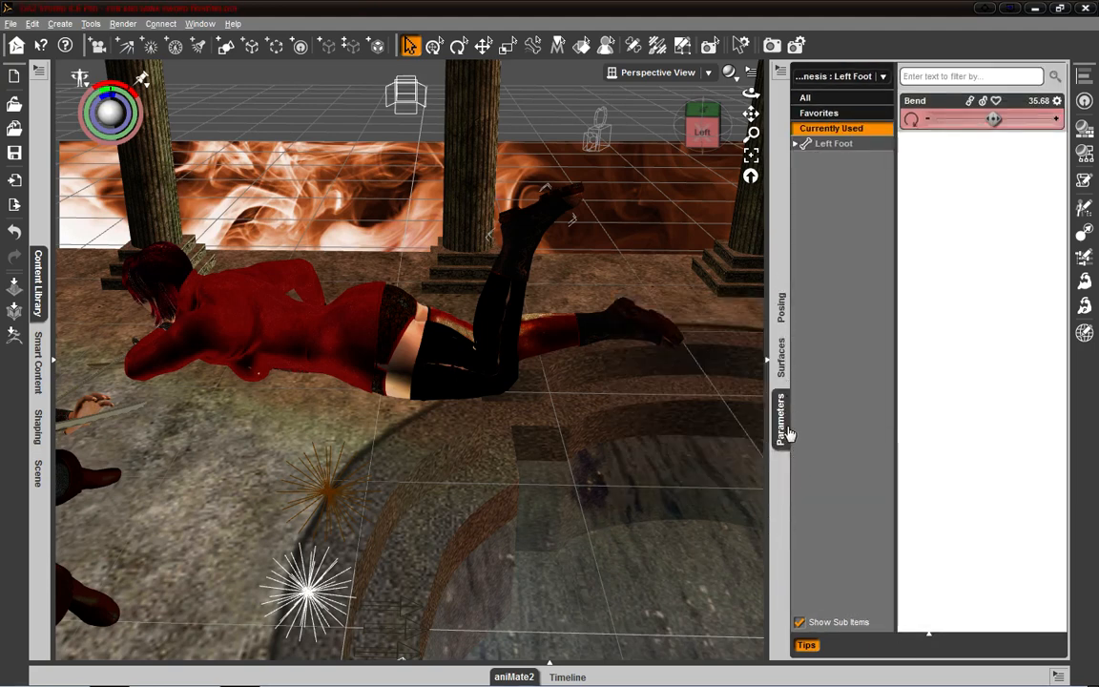
- Undock the Surfaces pane and then the Posing pane, docking each back at the end of the group
left_click_drag(783, 367, 581, 348)
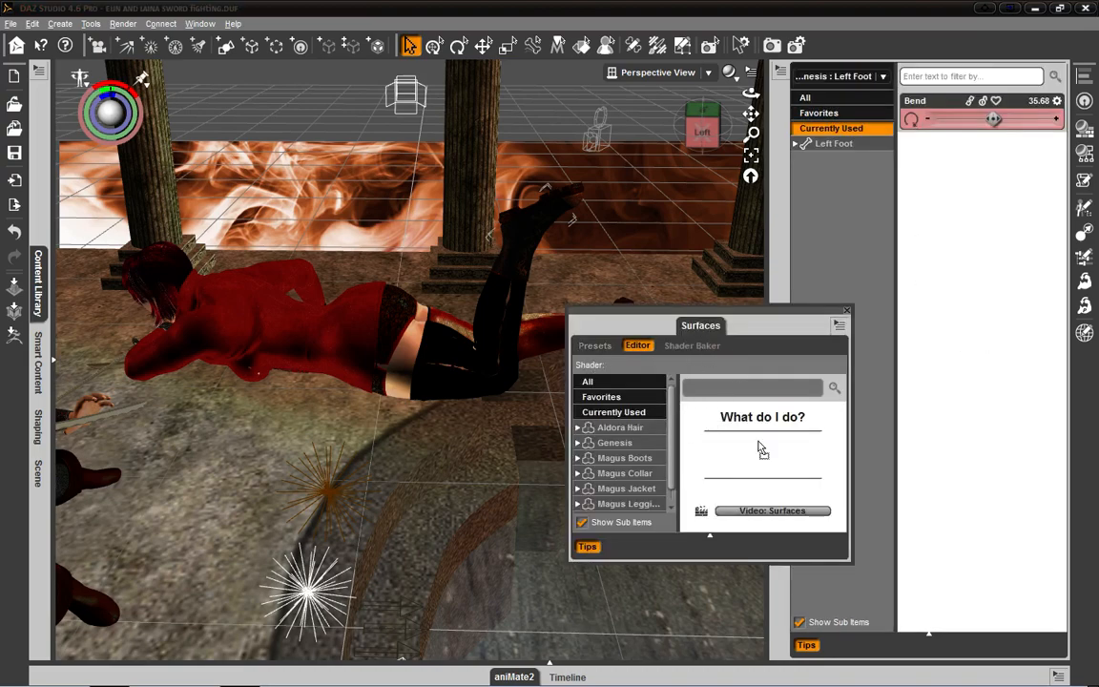
left_click_drag(776, 573, 776, 575)
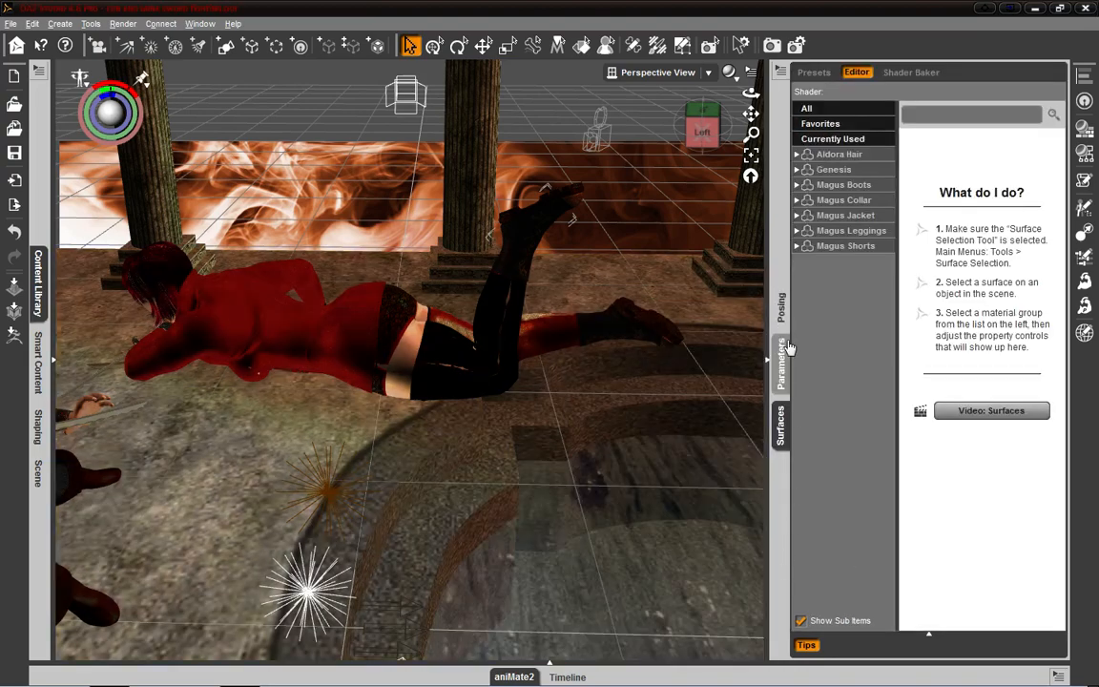
left_click_drag(782, 310, 669, 307)
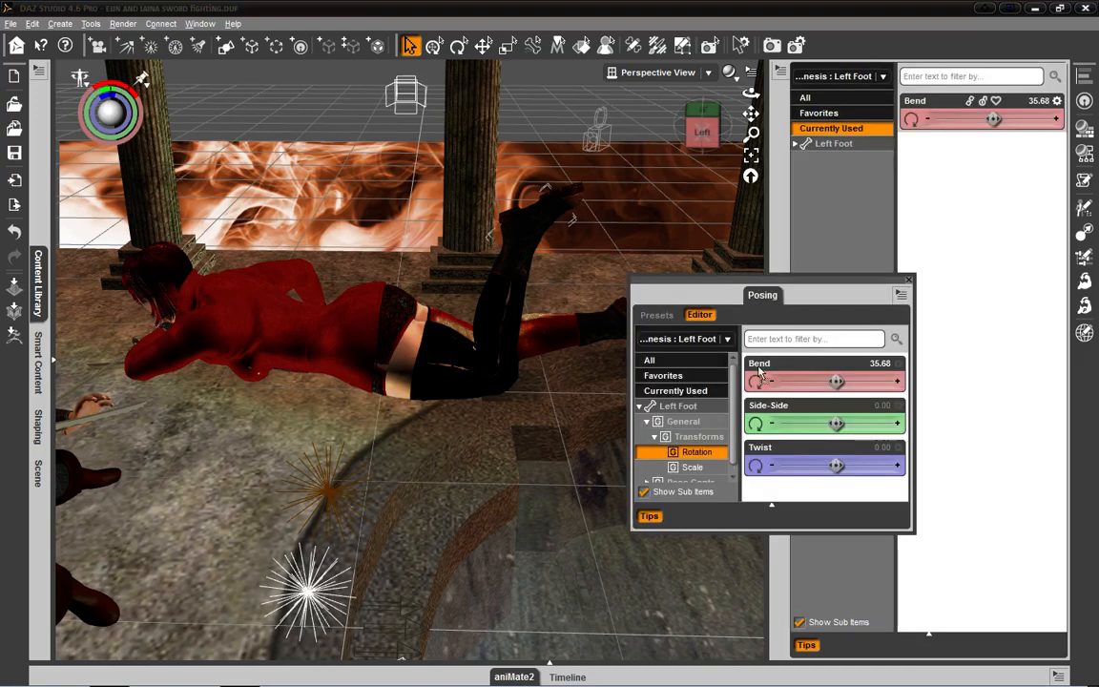
left_click_drag(785, 553, 785, 556)
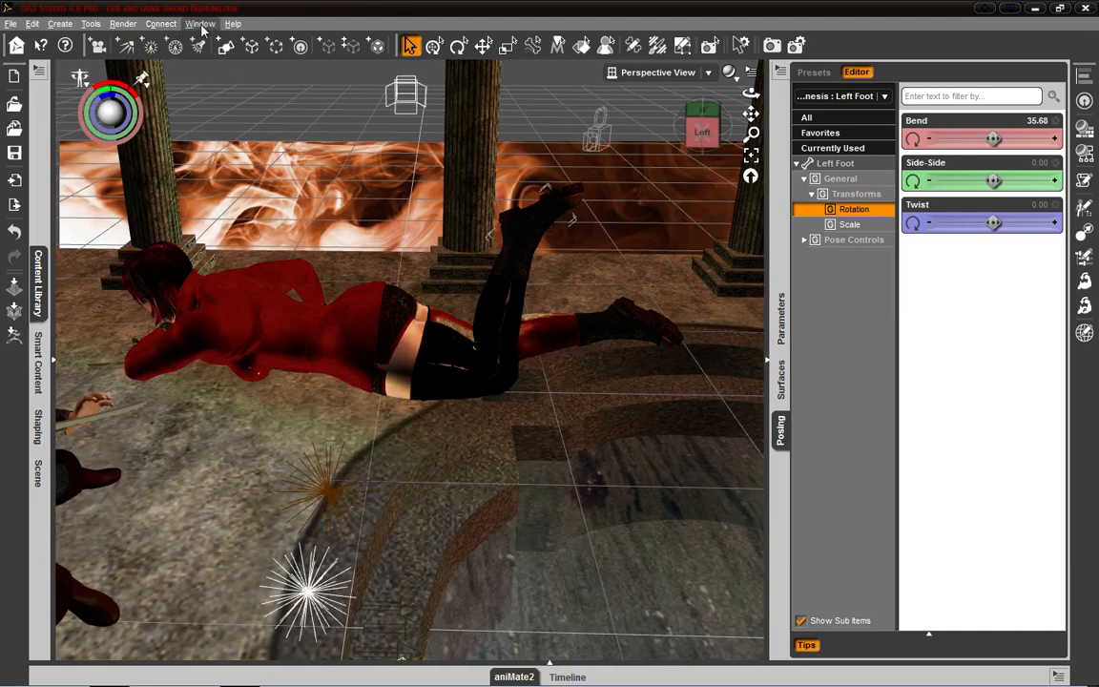
- Open the Puppeteer pane and dock it in the group with Parameters, Surfaces and Posing
left_click(199, 24)
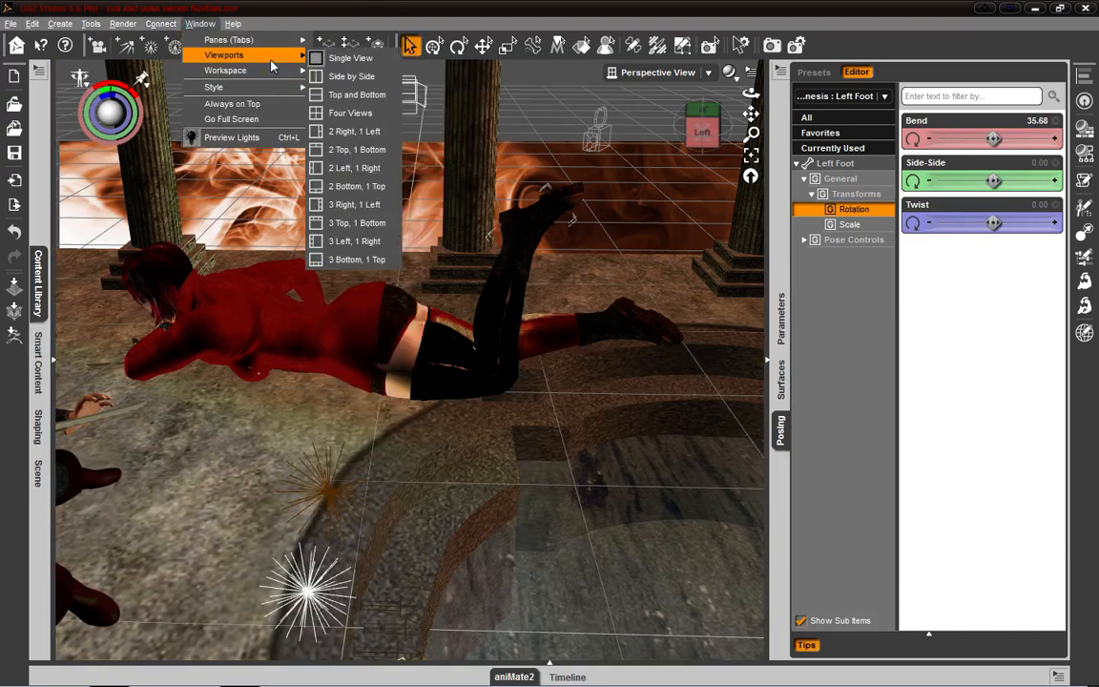
mouse_move(273, 70)
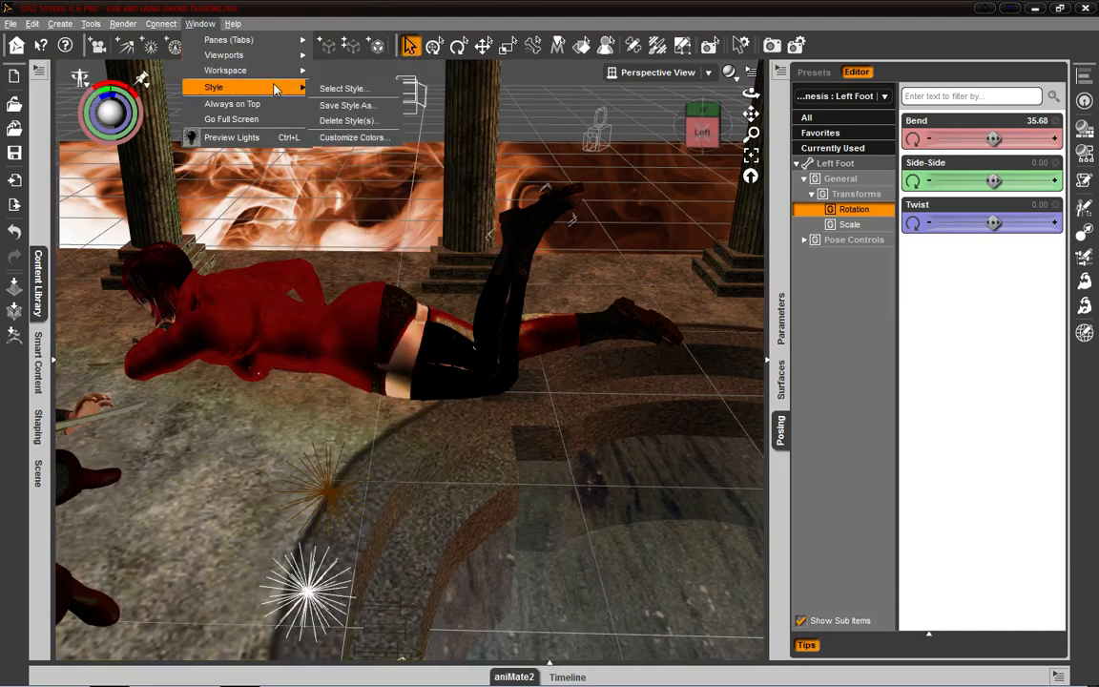
mouse_move(264, 41)
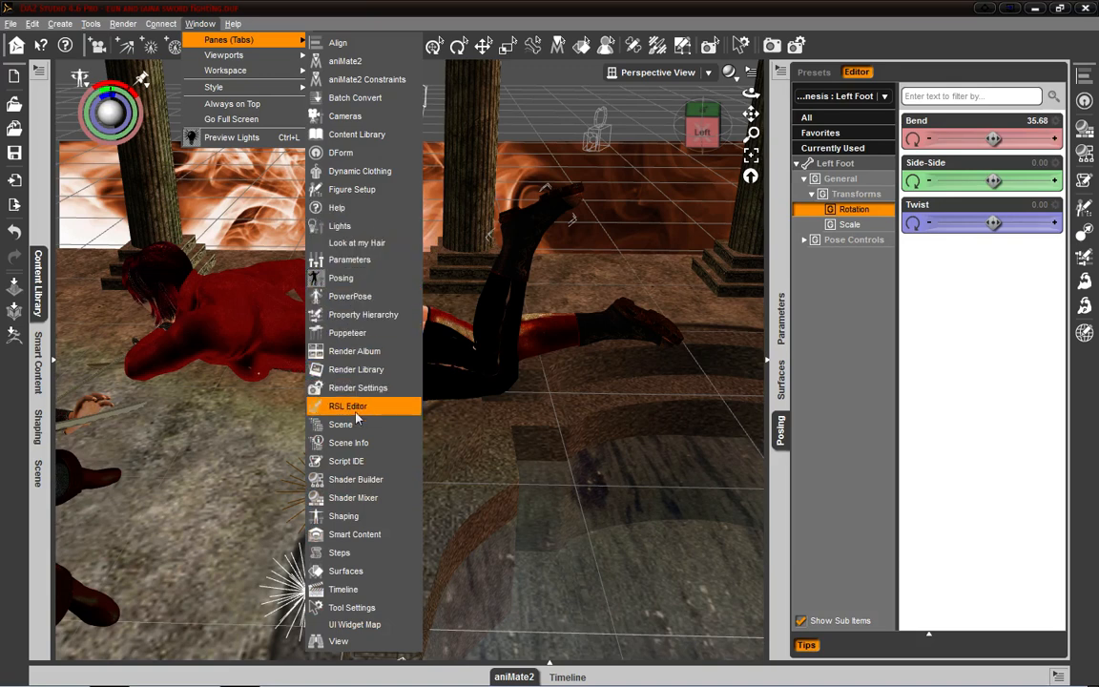
left_click(349, 333)
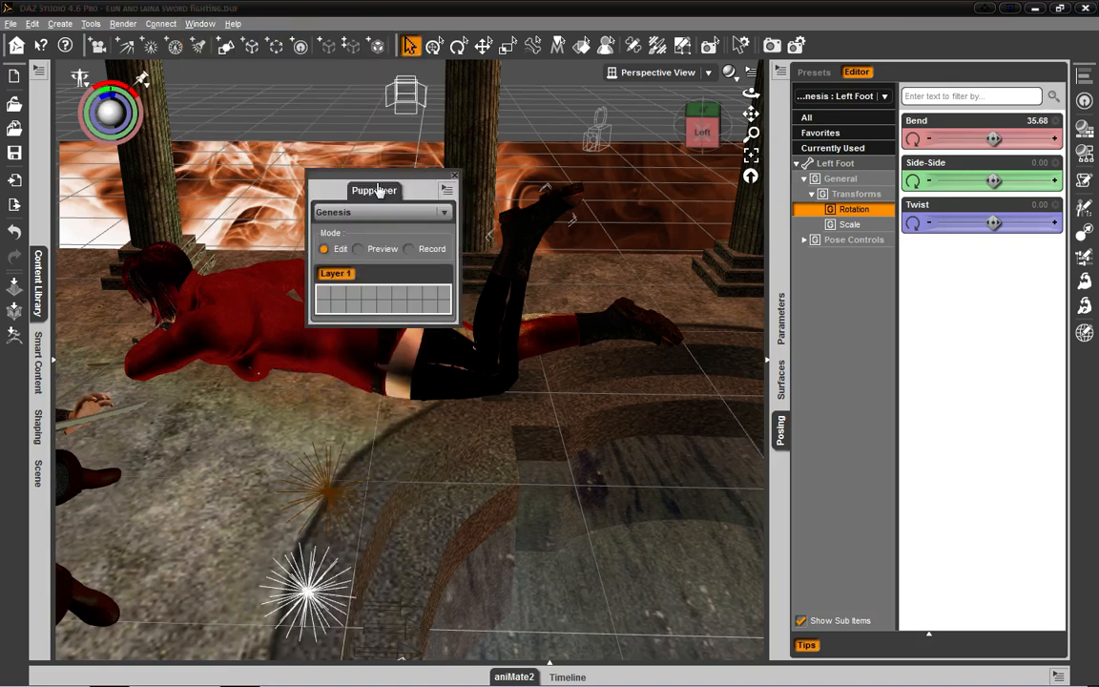
left_click_drag(453, 326, 465, 355)
left_click_drag(788, 274, 782, 273)
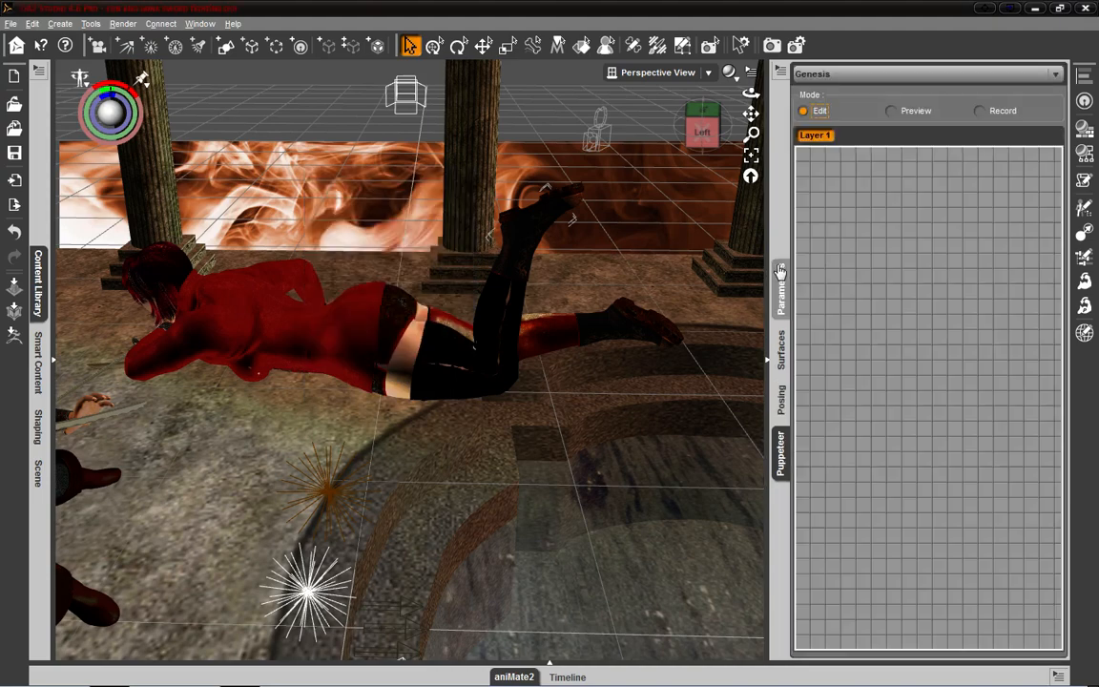
- Undock the Puppeteer, Posing, Parameters and Surfaces panes so that each floats separately over the viewport
left_click_drag(624, 503, 379, 244)
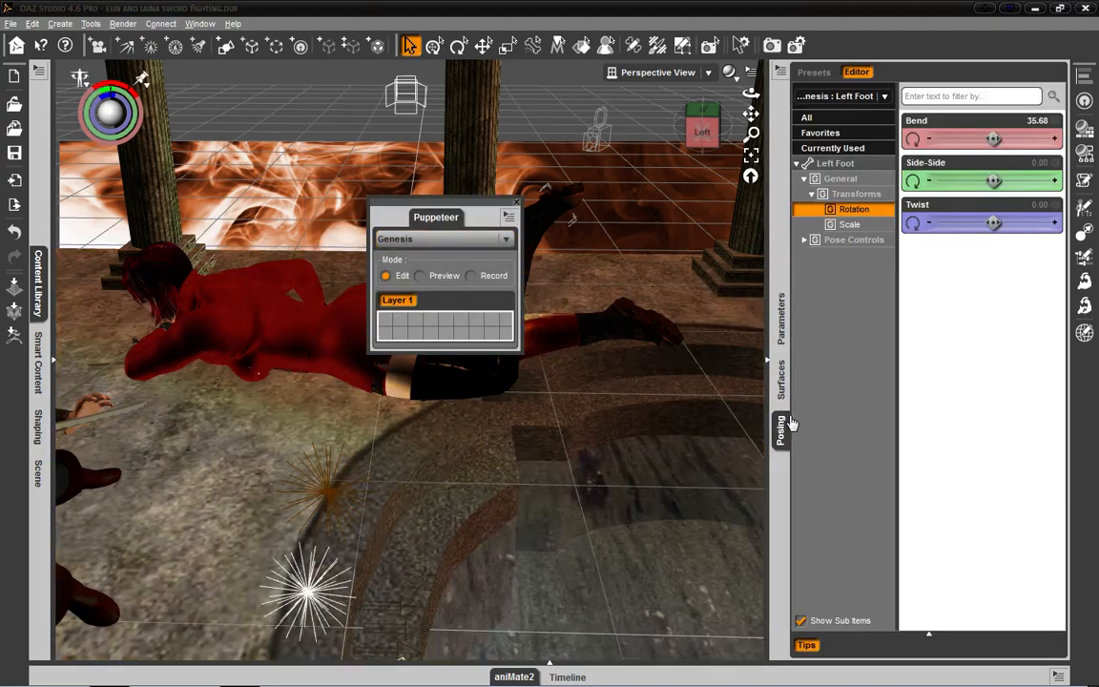
left_click_drag(786, 425, 199, 378)
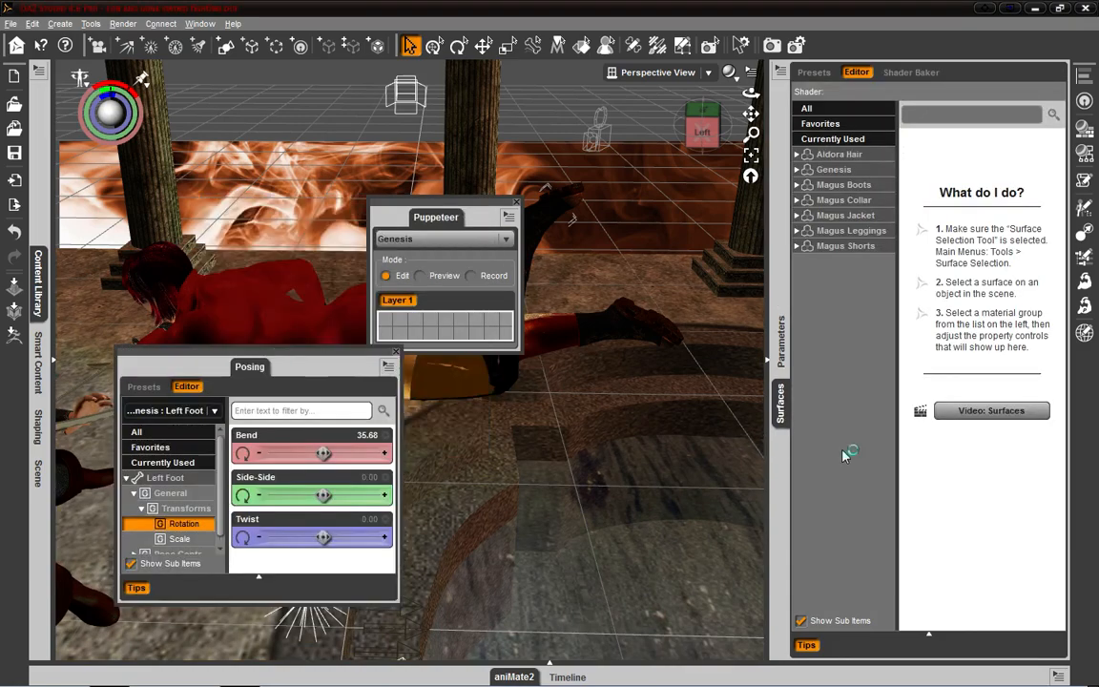
left_click(781, 342)
left_click_drag(780, 341, 670, 240)
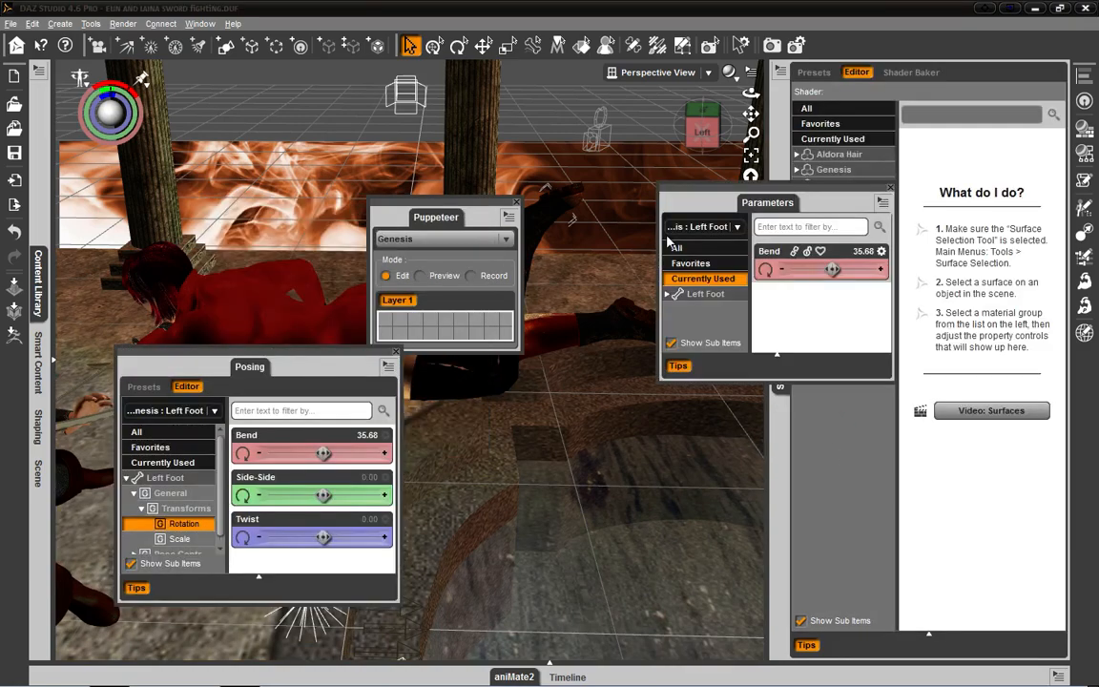
left_click_drag(828, 190, 620, 153)
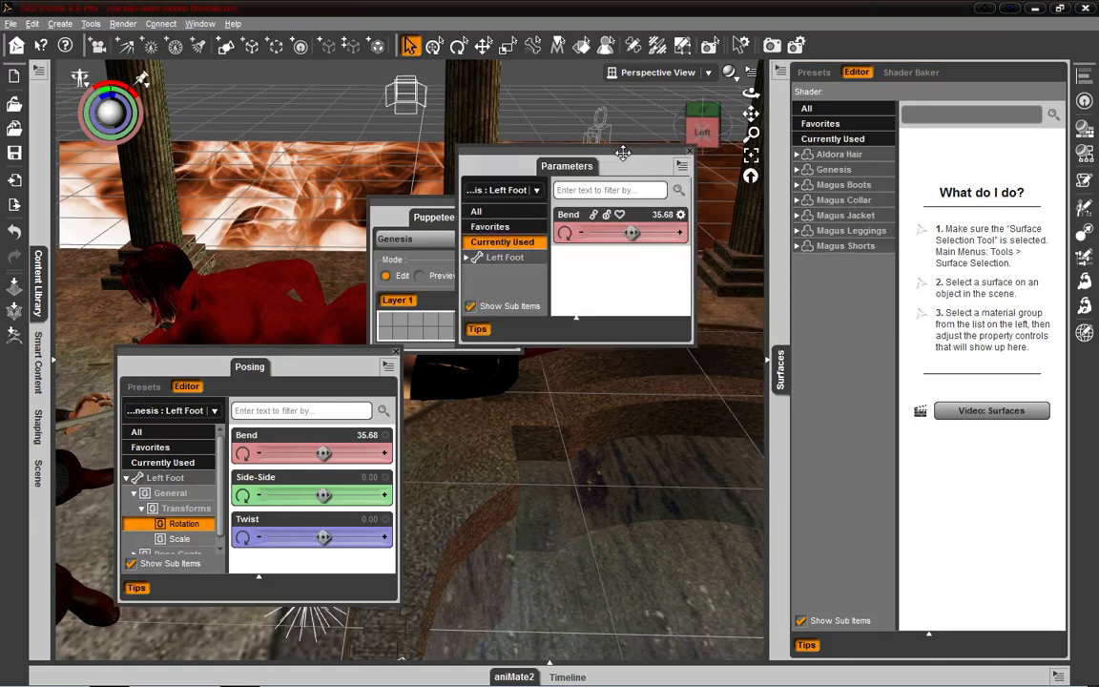
left_click_drag(780, 367, 558, 428)
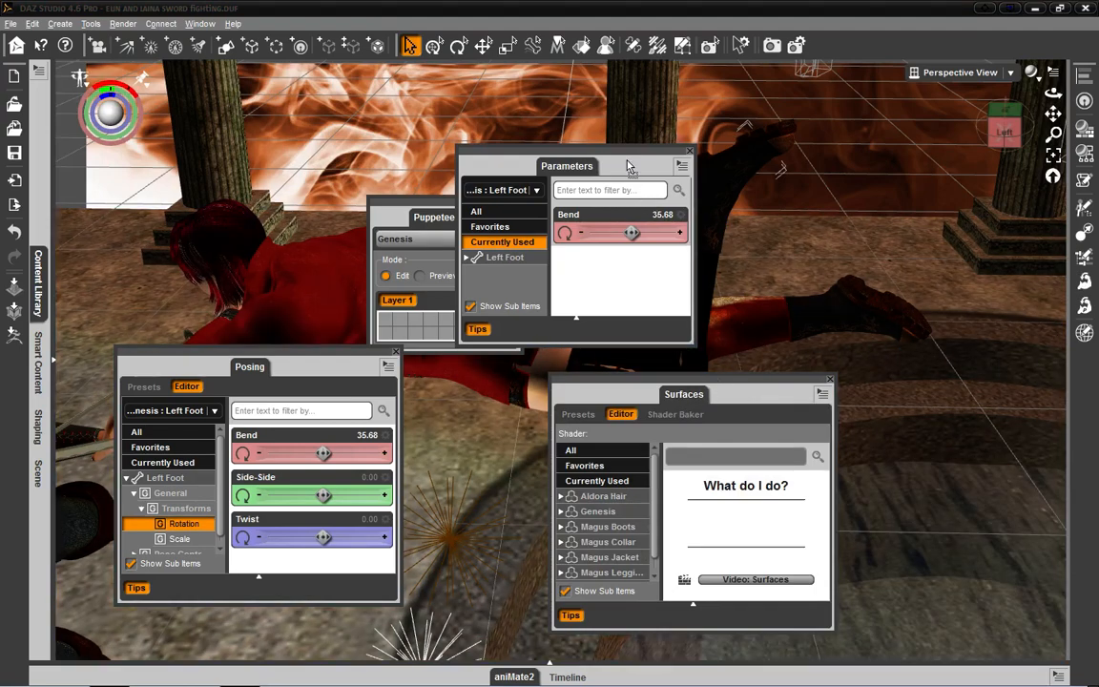
- Group the Surfaces pane with the floating Parameters pane, move the group, and separate Surfaces from it again
left_click_drag(628, 167, 626, 167)
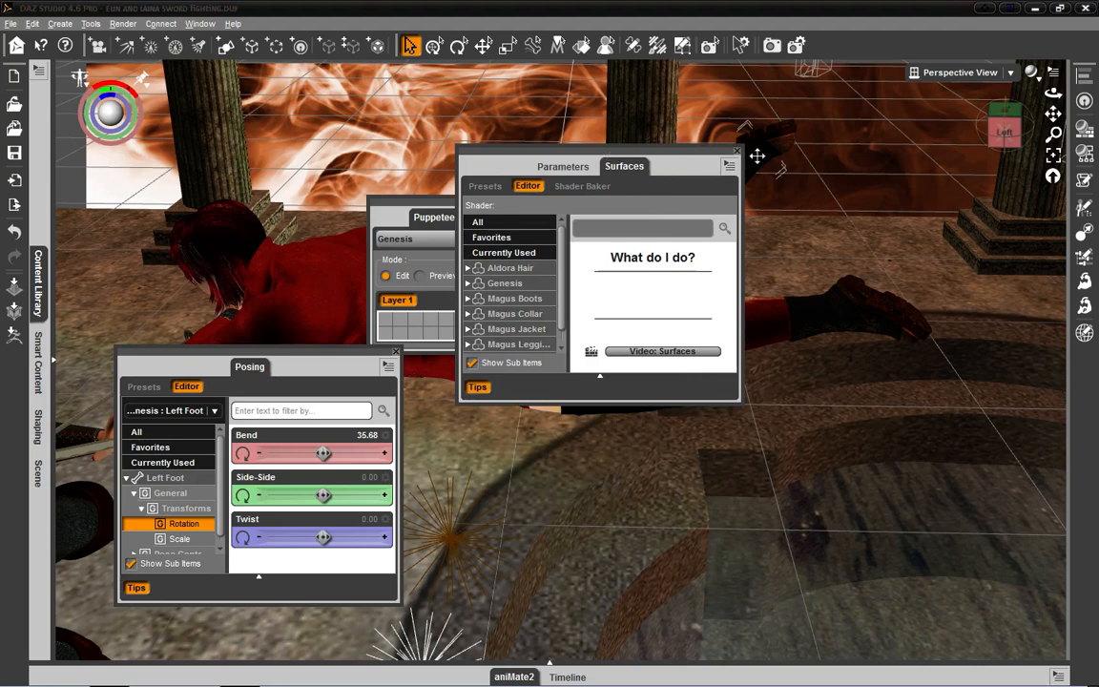
left_click_drag(1038, 364, 808, 368)
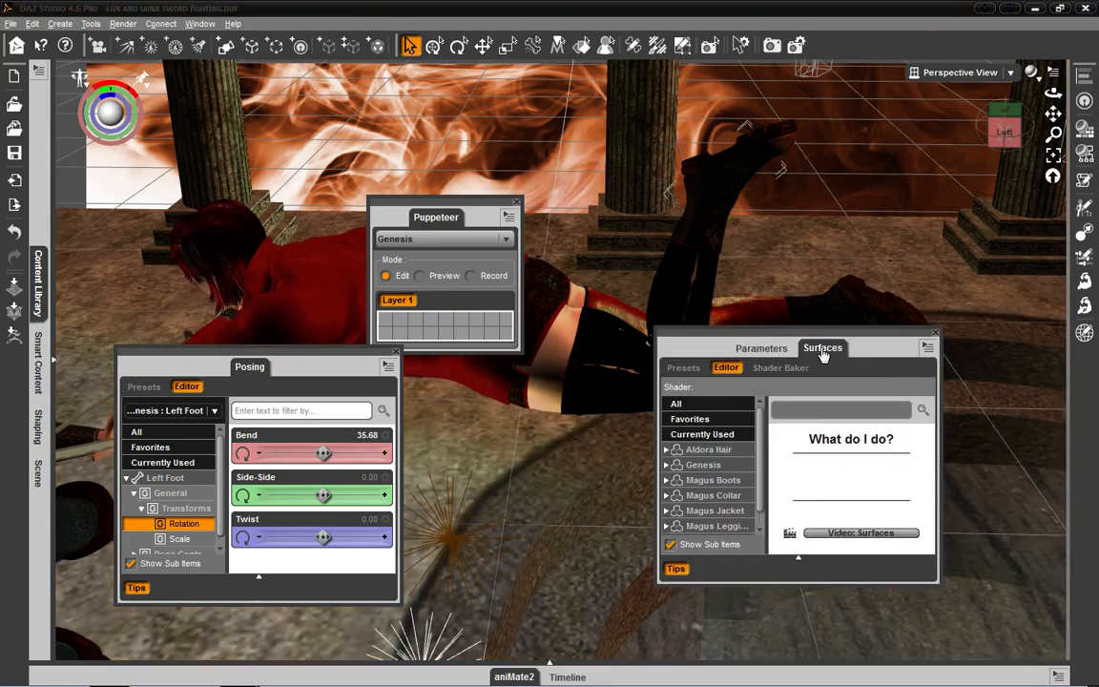
left_click_drag(1069, 389, 680, 310)
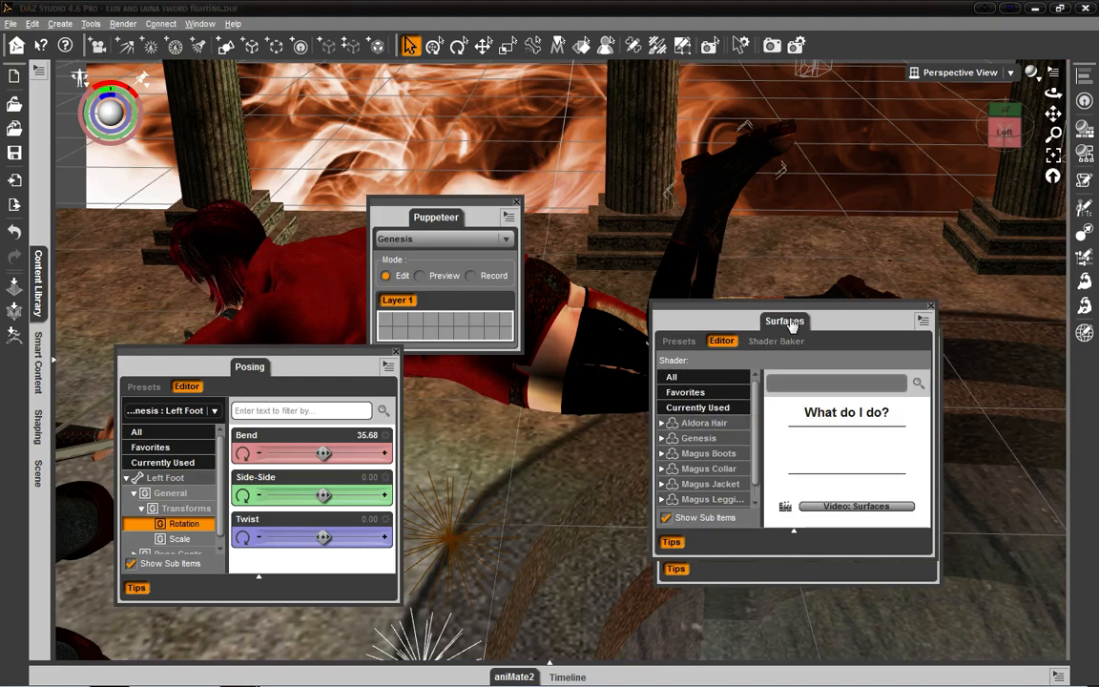
left_click_drag(1093, 415, 665, 156)
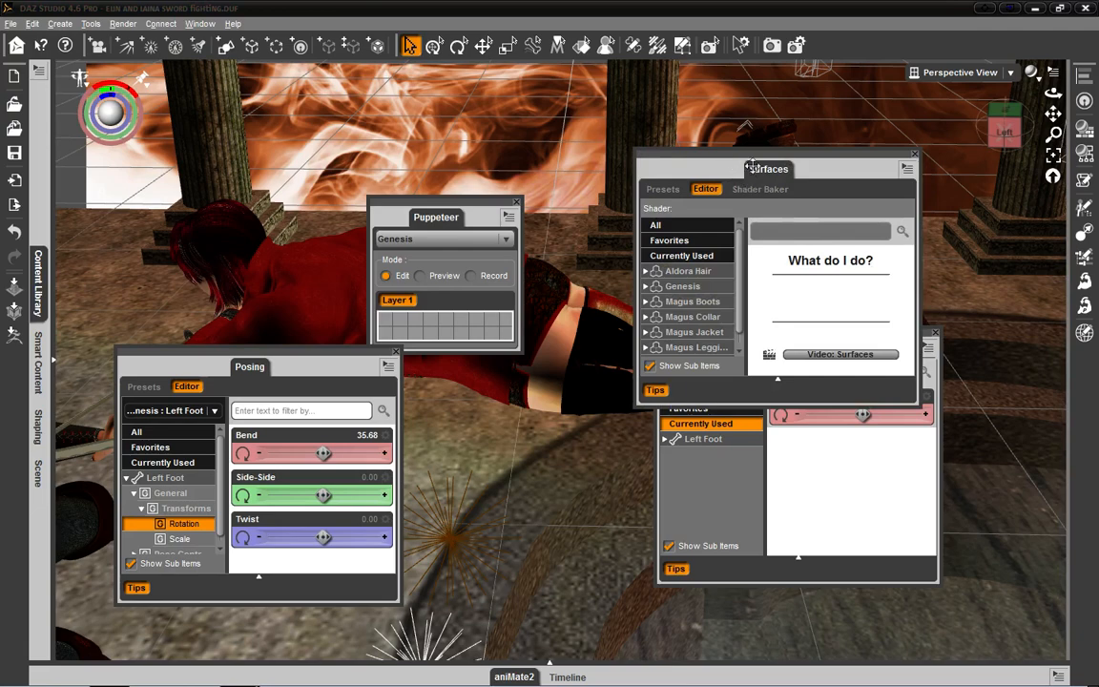
- Dock the floating Surfaces, Parameters, Puppeteer and Posing panes back into one group beside the viewport, in that order
left_click_drag(752, 167, 1068, 387)
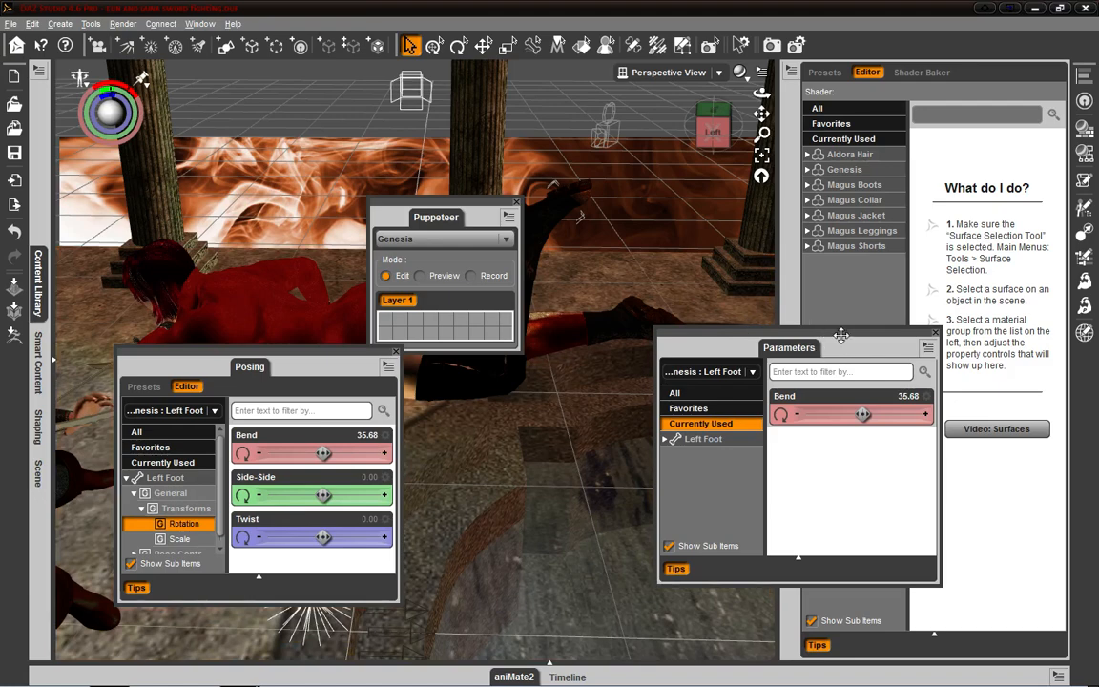
left_click_drag(841, 333, 584, 269)
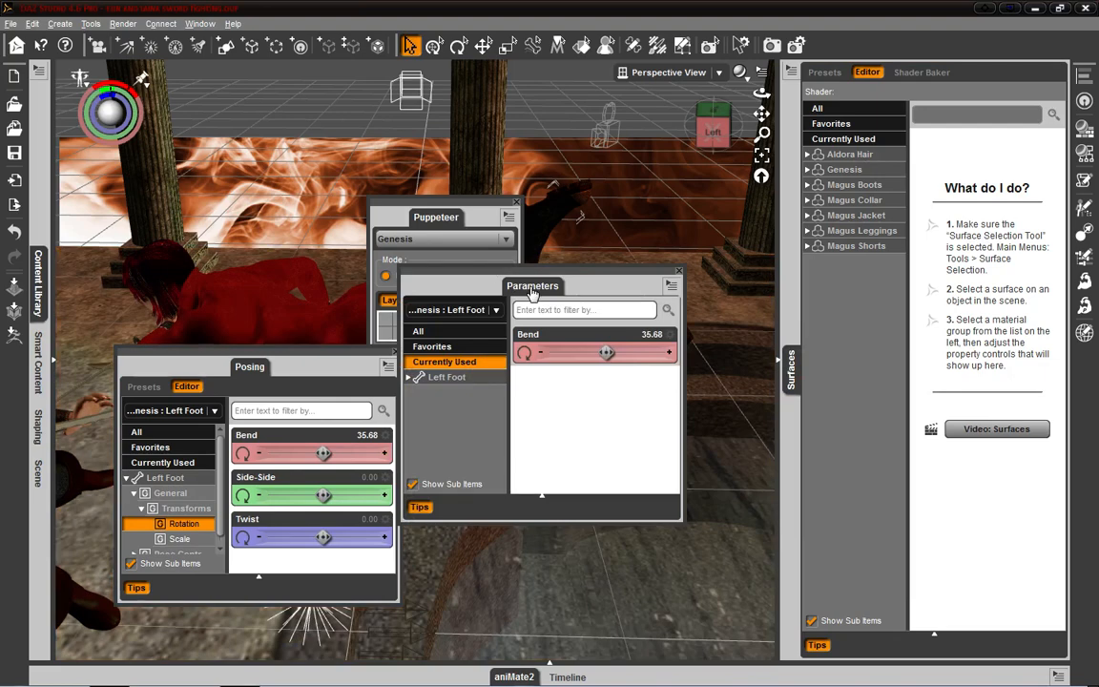
left_click_drag(794, 420, 794, 423)
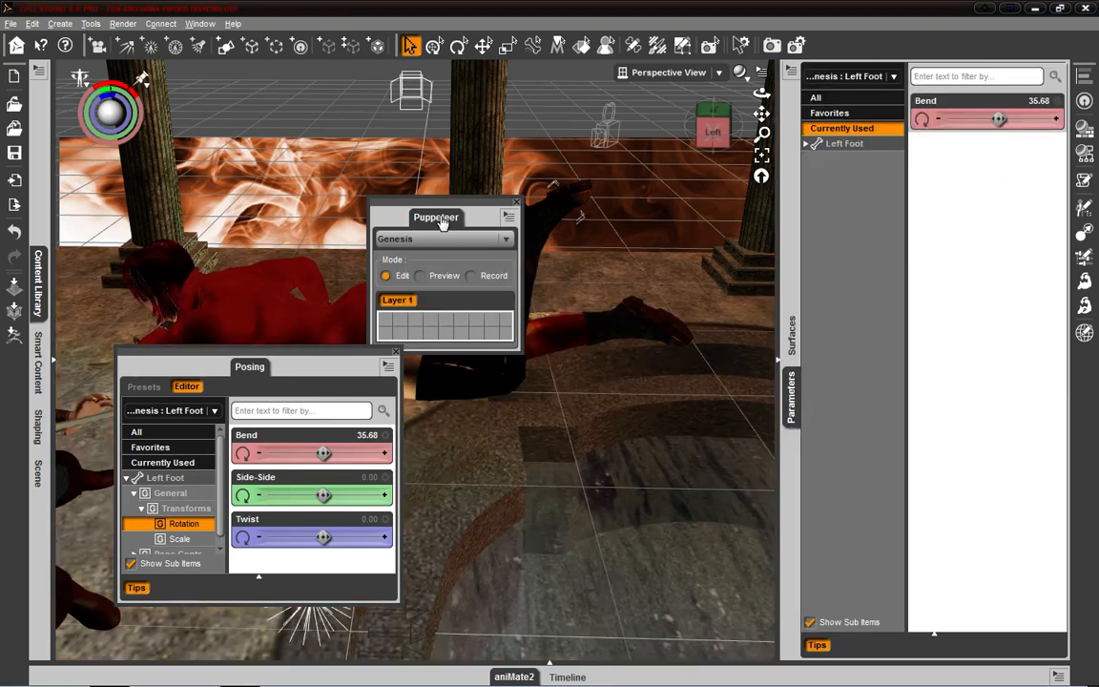
left_click_drag(796, 293, 792, 284)
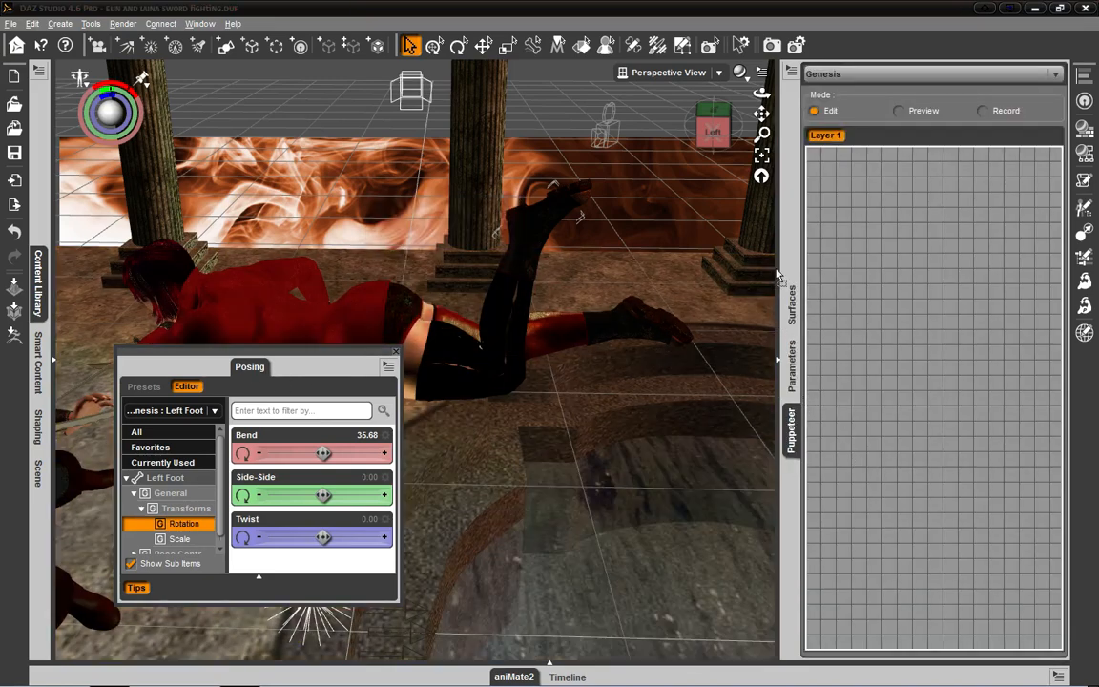
left_click_drag(777, 270, 792, 258)
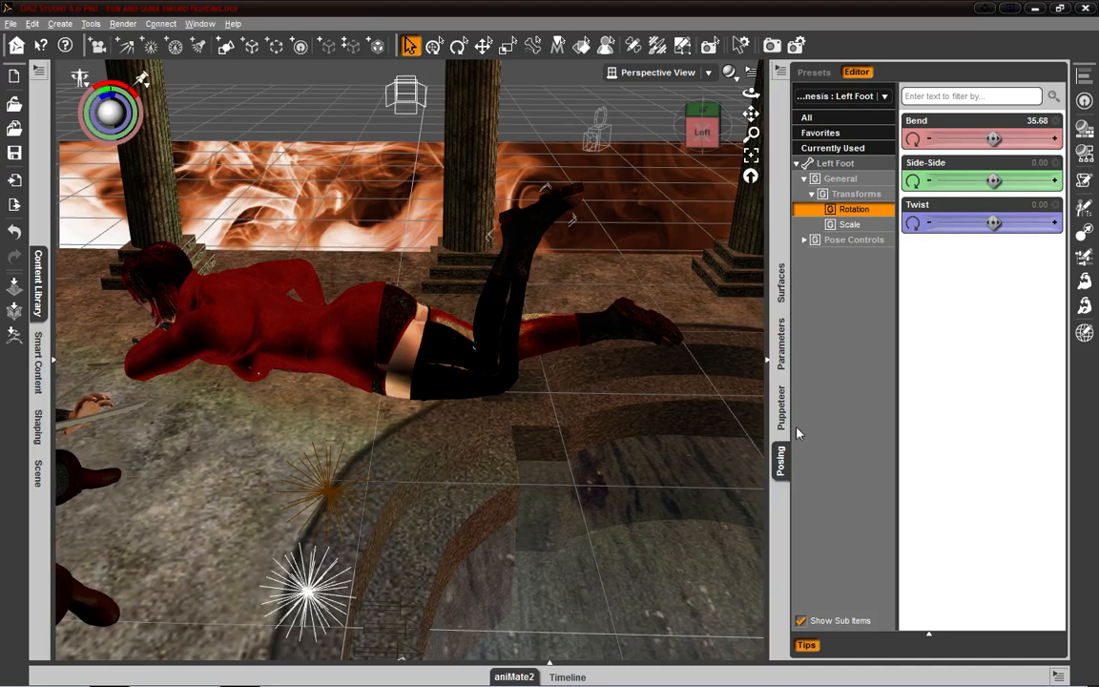
- Move the Surfaces pane to the end of the docked group, and undock Puppeteer and dock it back at the end
left_click_drag(788, 276, 788, 483)
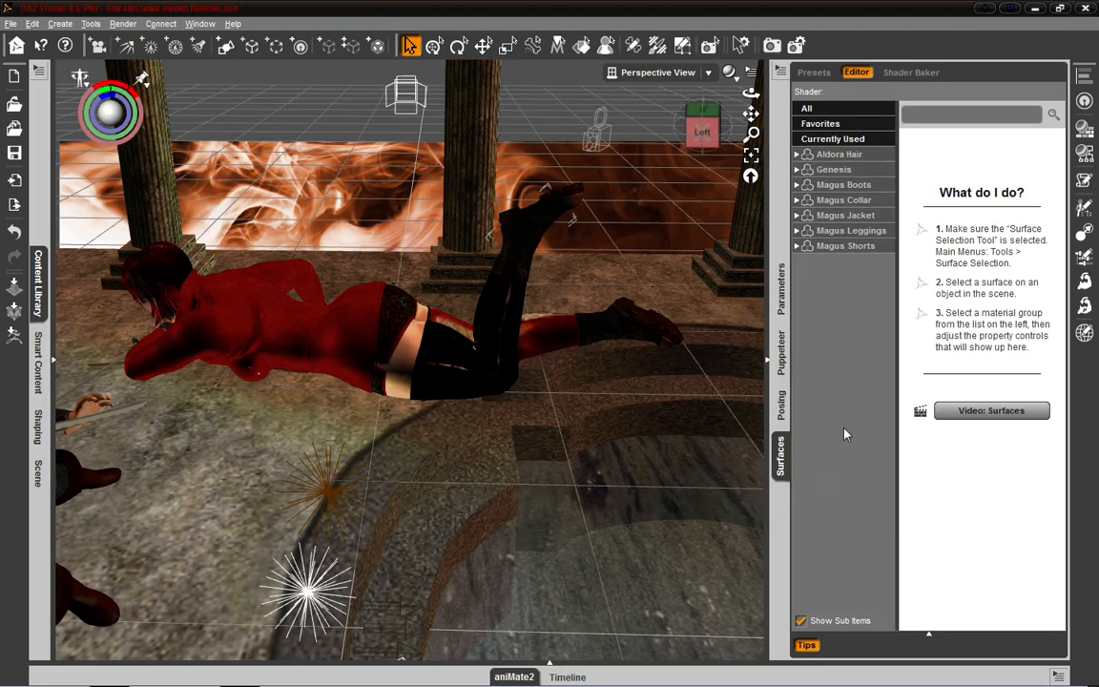
left_click_drag(779, 329, 492, 304)
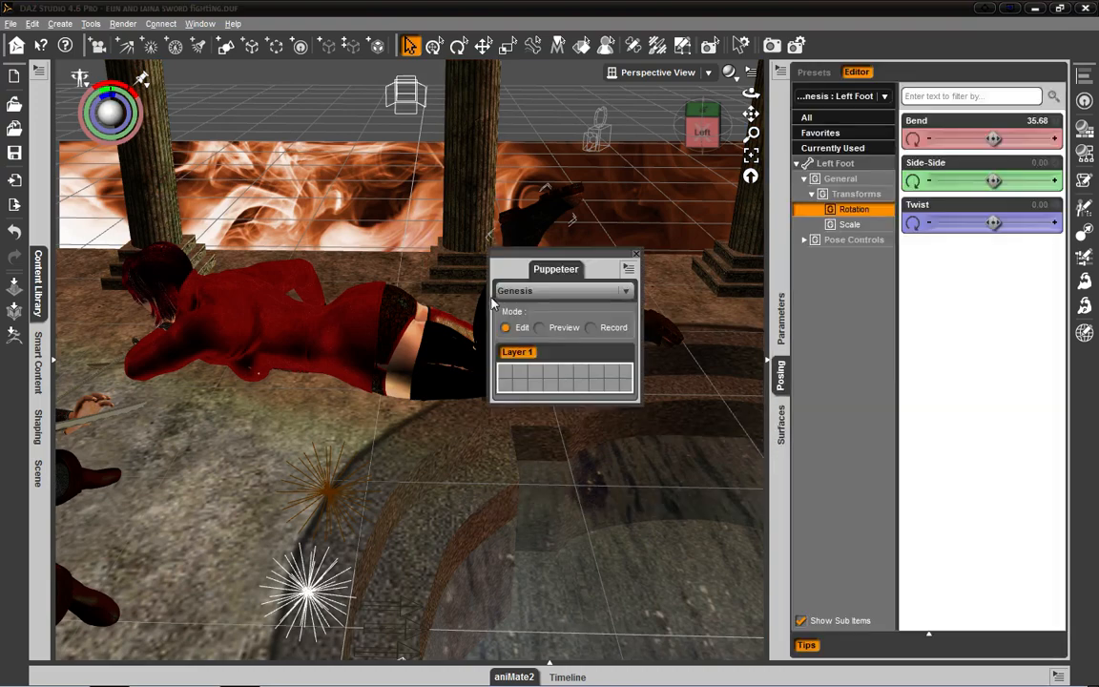
left_click_drag(543, 269, 784, 473)
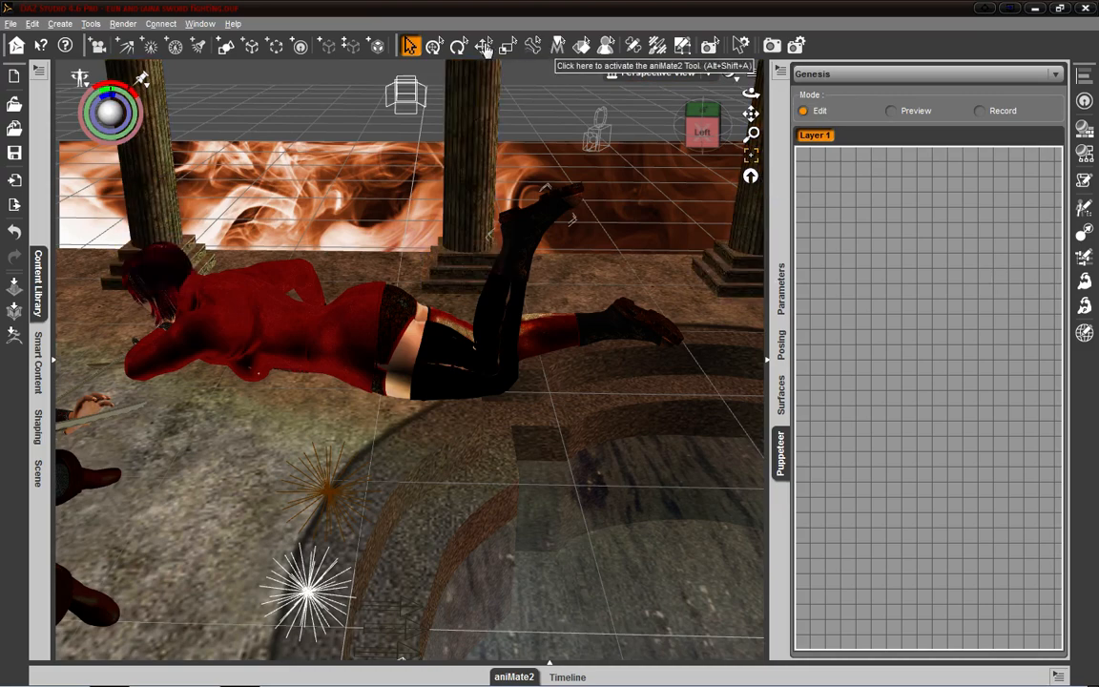
- Pull the figure's left foot down with the Universal tool to straighten the raised leg, and try rotating the foot with the Rotate tool
left_click(435, 46)
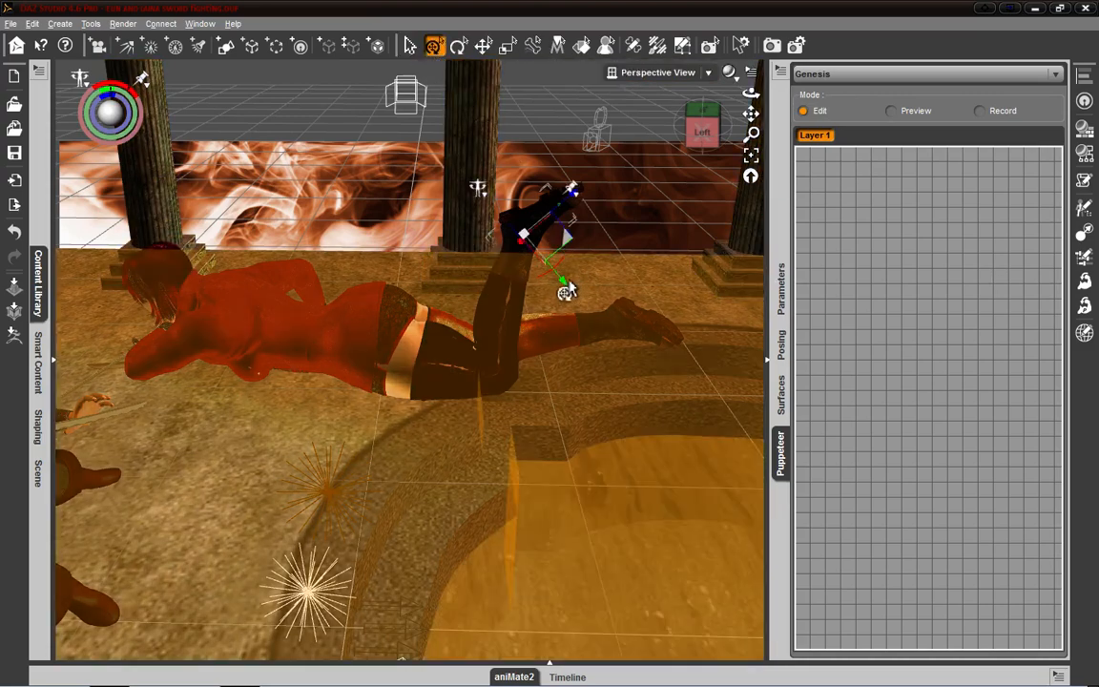
left_click_drag(566, 291, 660, 434)
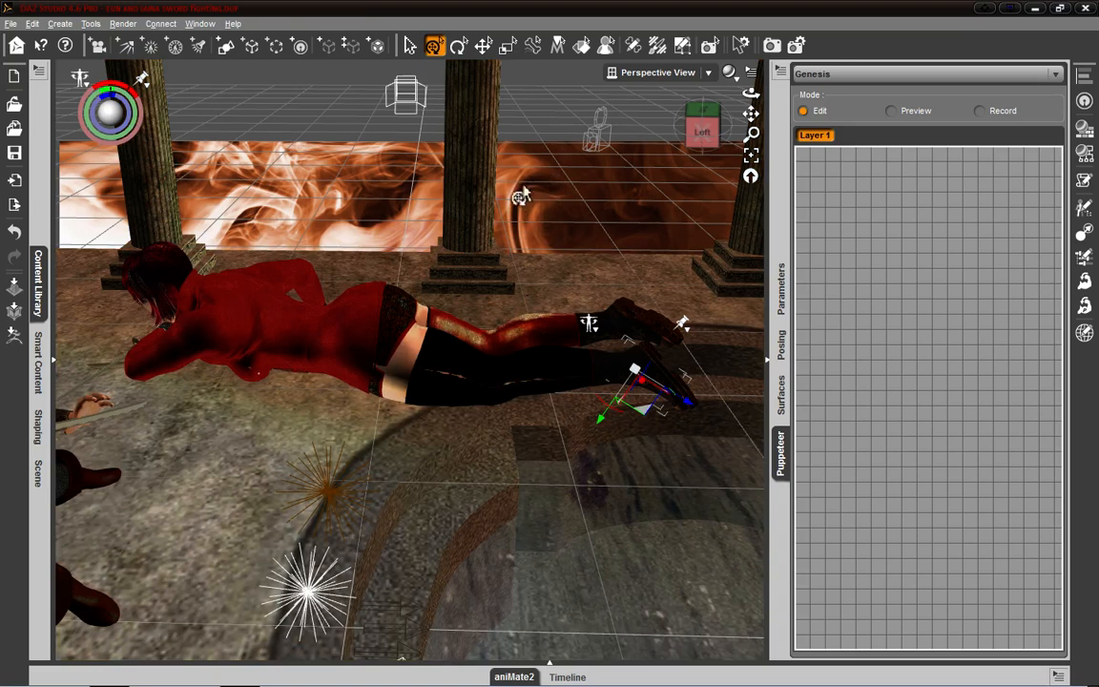
left_click(459, 45)
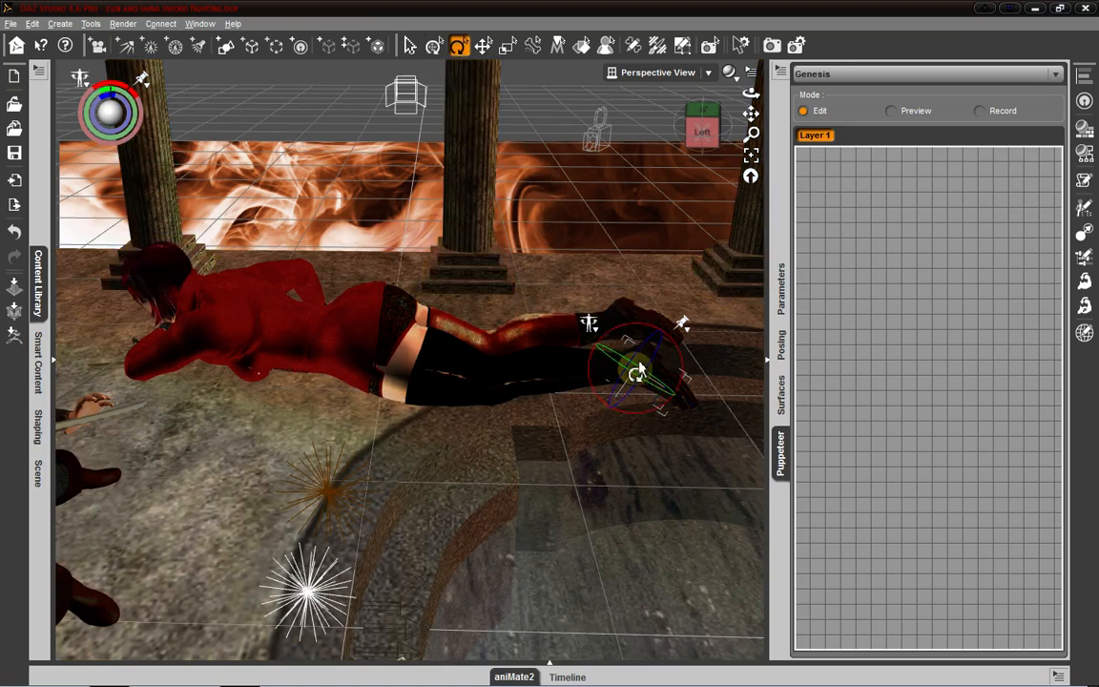
mouse_move(635, 369)
left_mouse_down()
mouse_move(625, 444)
mouse_move(633, 387)
left_mouse_up()
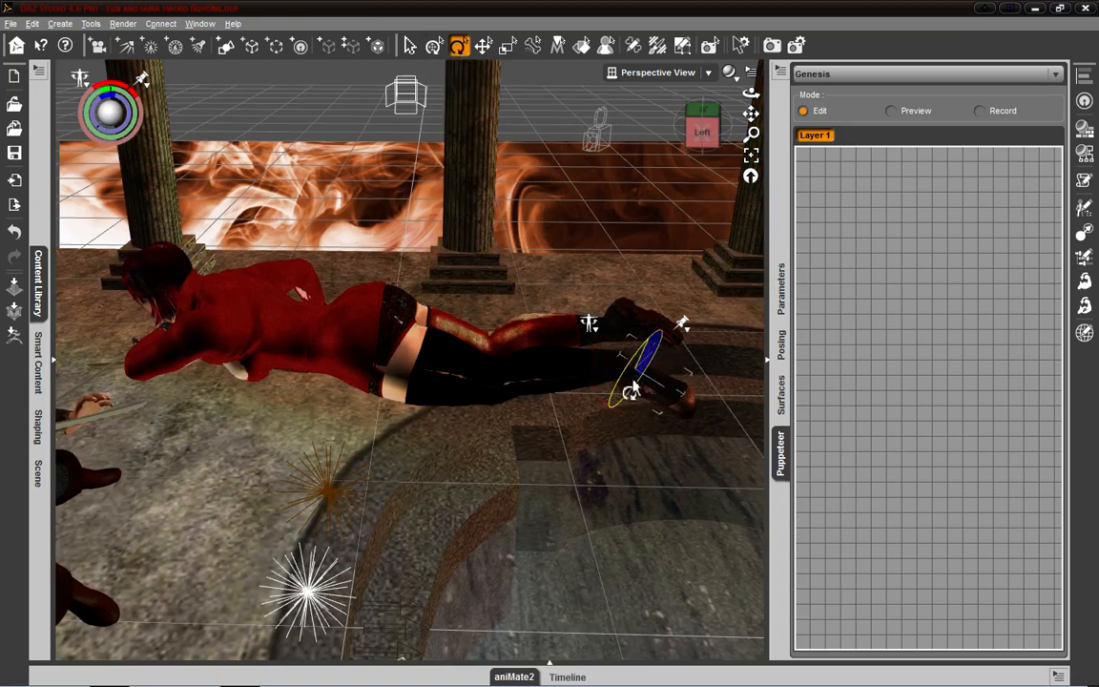
- Select the figure's left shin and spot-render the area around the hips and upper legs
left_click(410, 45)
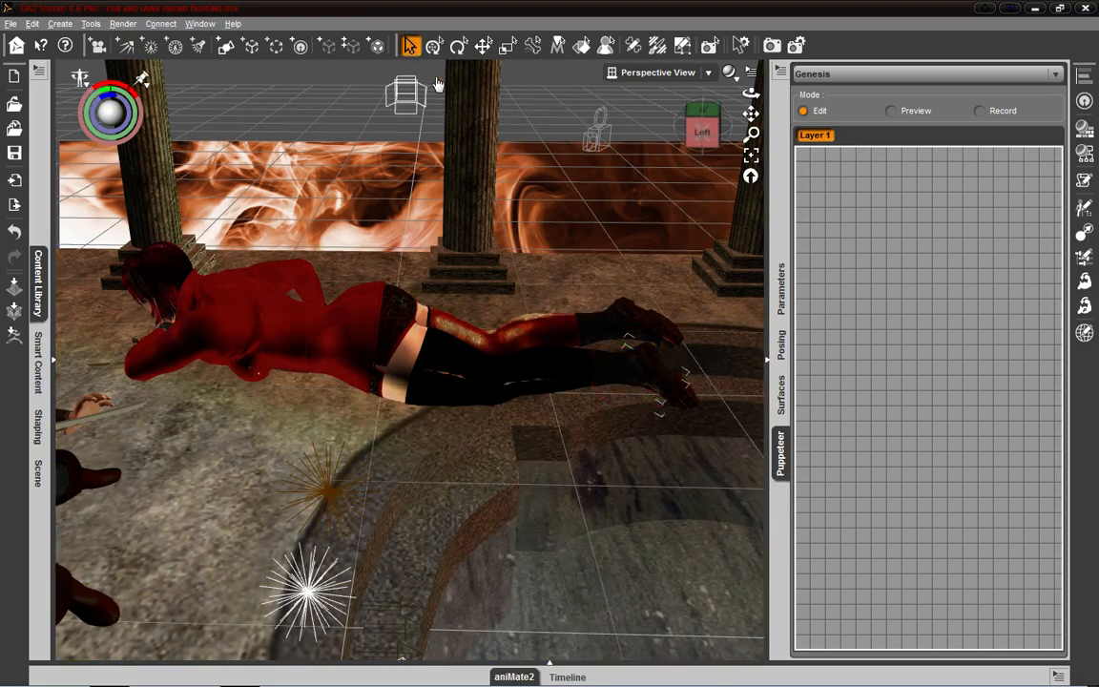
left_click(589, 382)
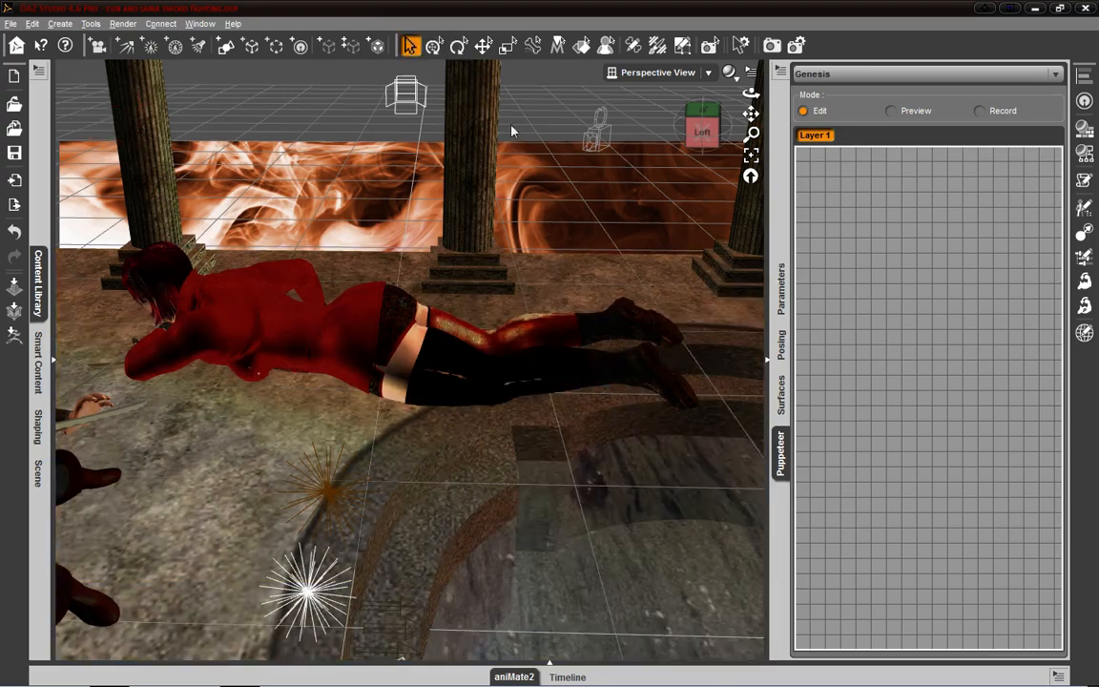
left_click(709, 45)
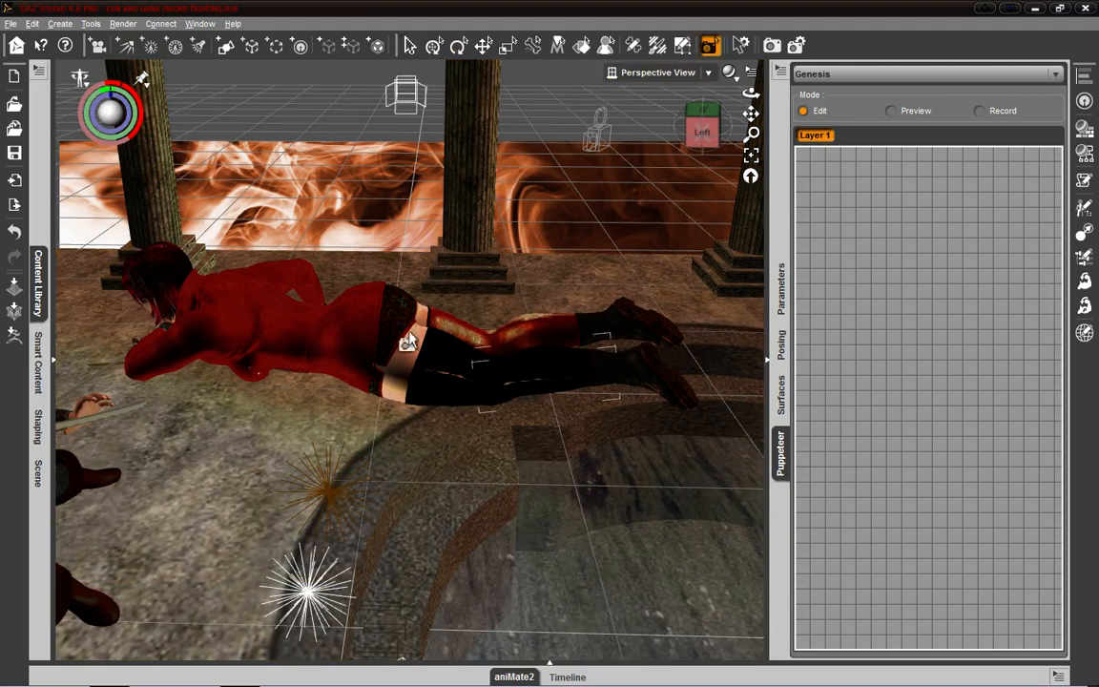
left_click_drag(318, 272, 487, 406)
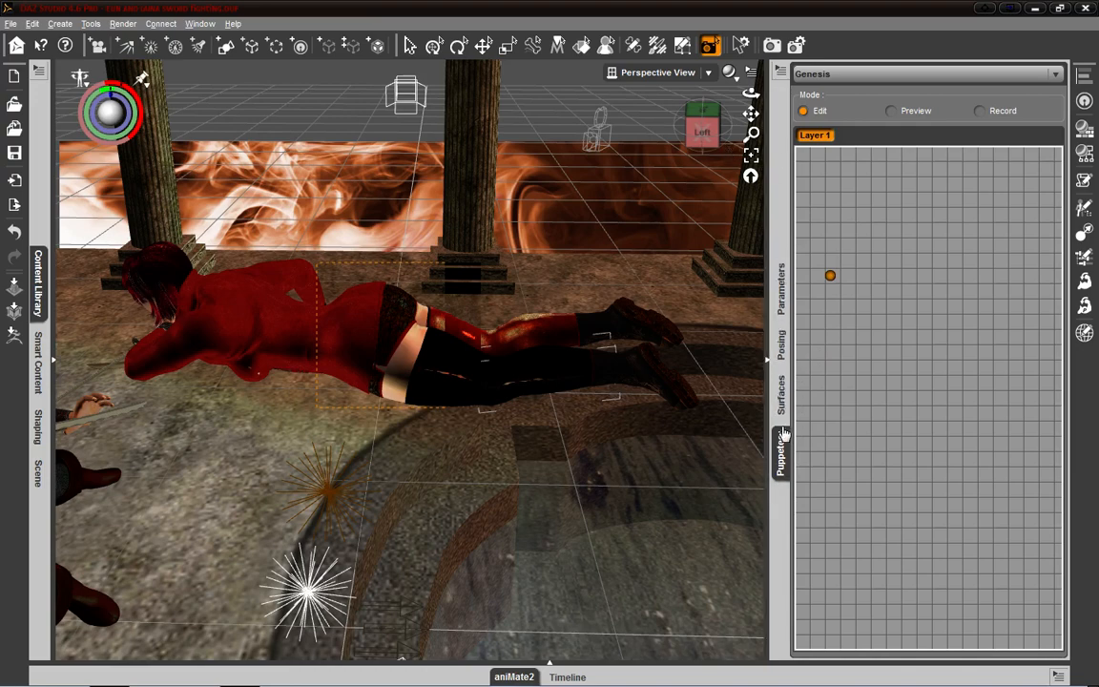
- Dock the Puppeteer pane after Scene in the expanded Content Library group, and collapse and reopen the Surfaces group
left_click(52, 357)
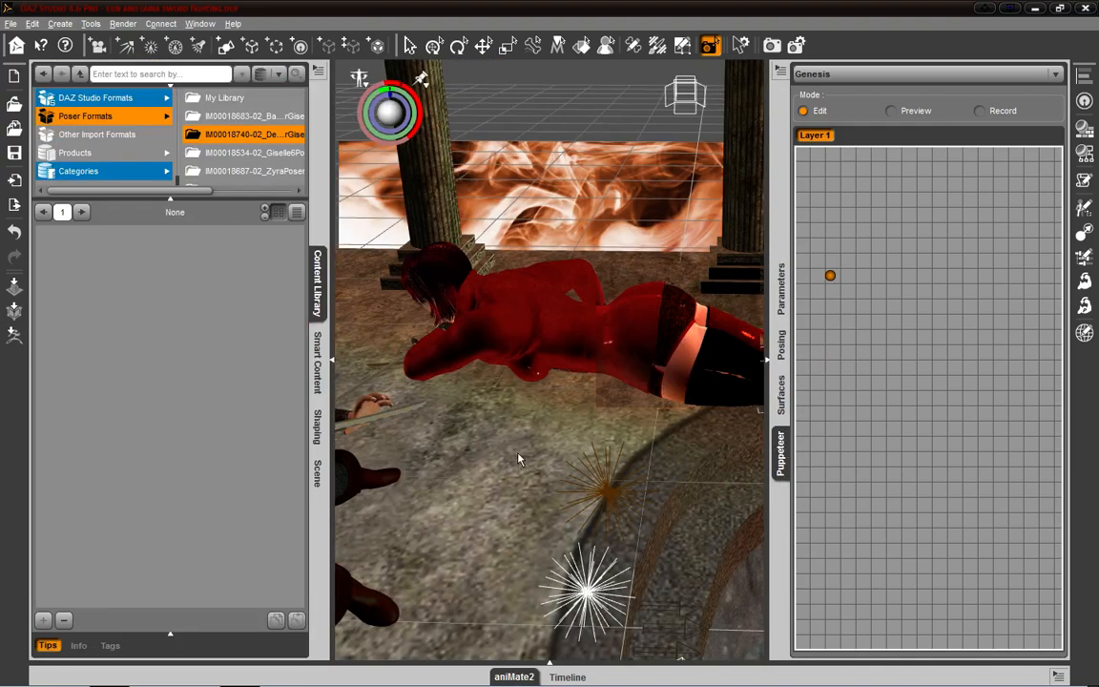
left_click_drag(336, 503, 324, 506)
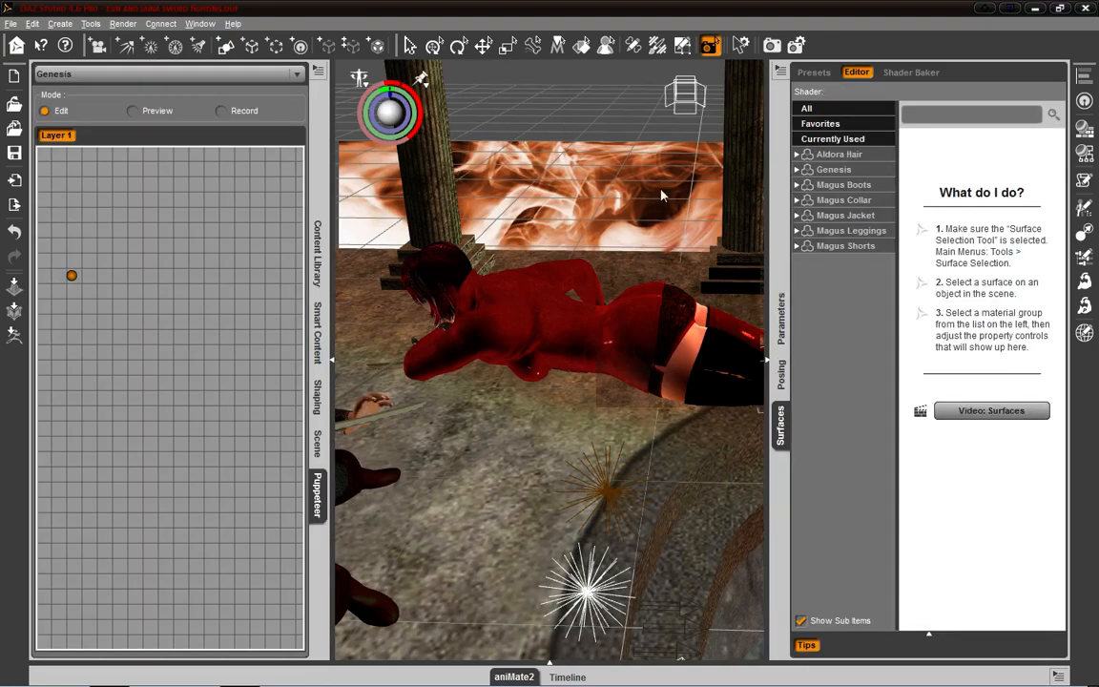
left_click(766, 362)
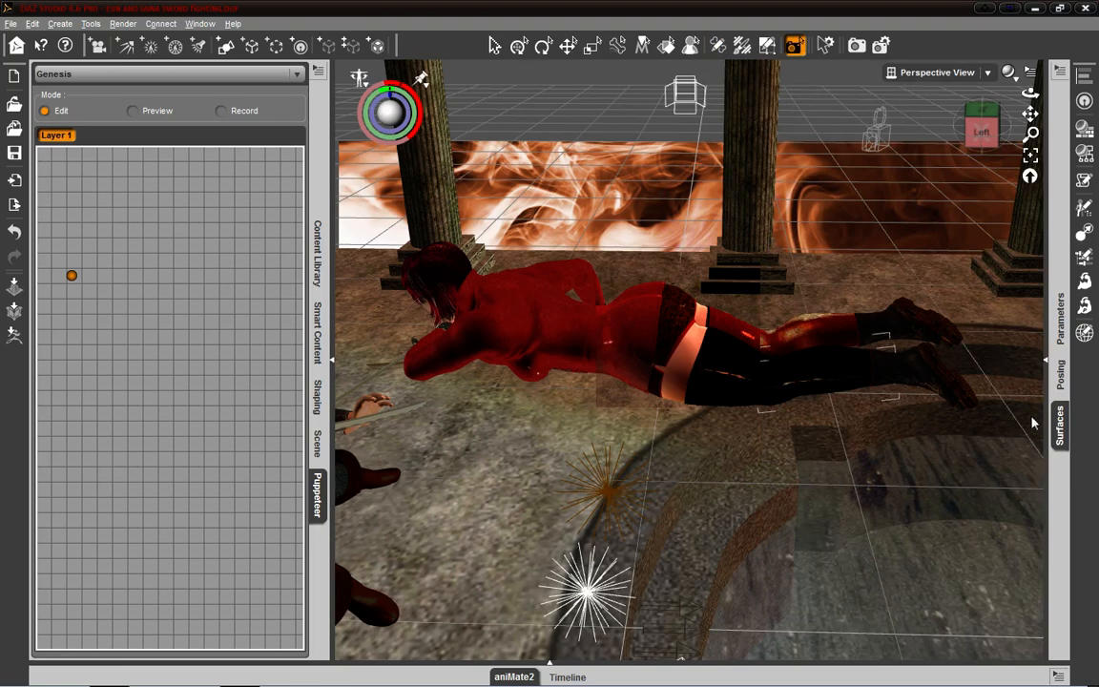
left_click(1045, 362)
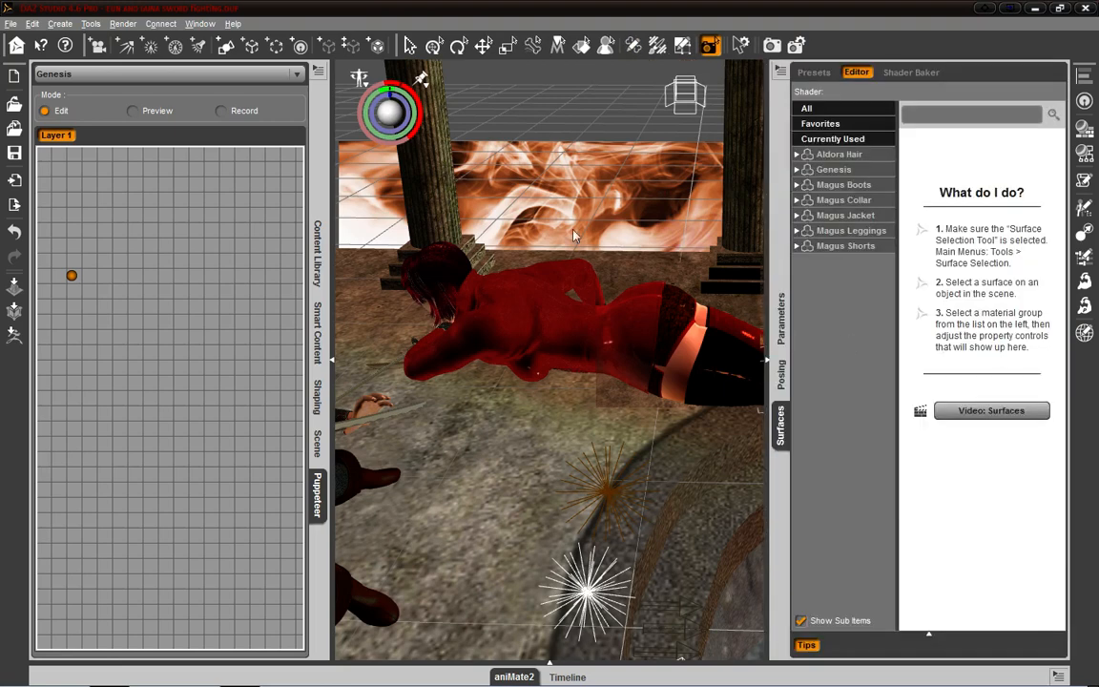
- Test-render the scene from a wider, higher viewpoint on the lying figure
left_click(411, 46)
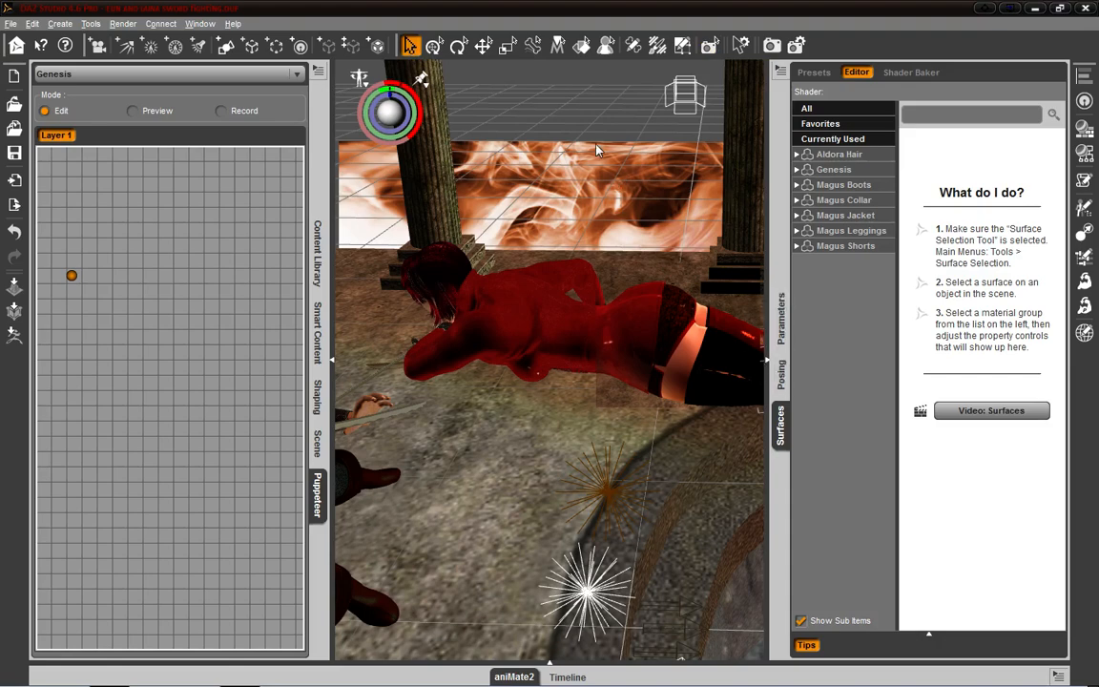
scroll(596, 150, "down", 4)
left_click_drag(703, 132, 681, 153)
left_click(709, 46)
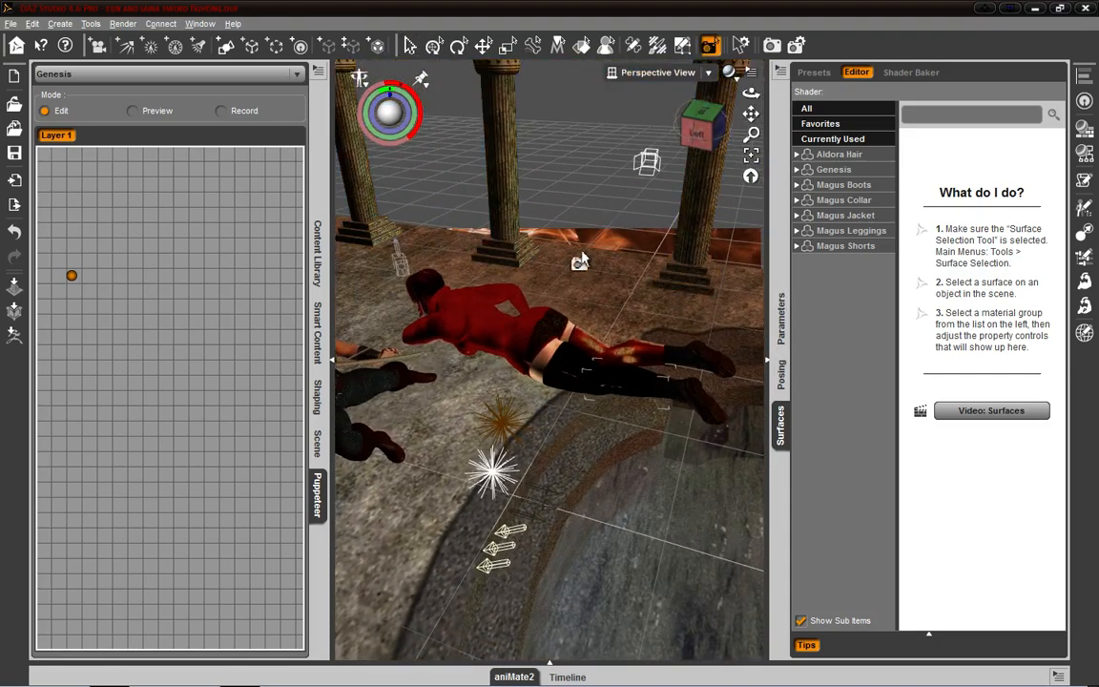
left_click(585, 284)
key("ctrl+r")
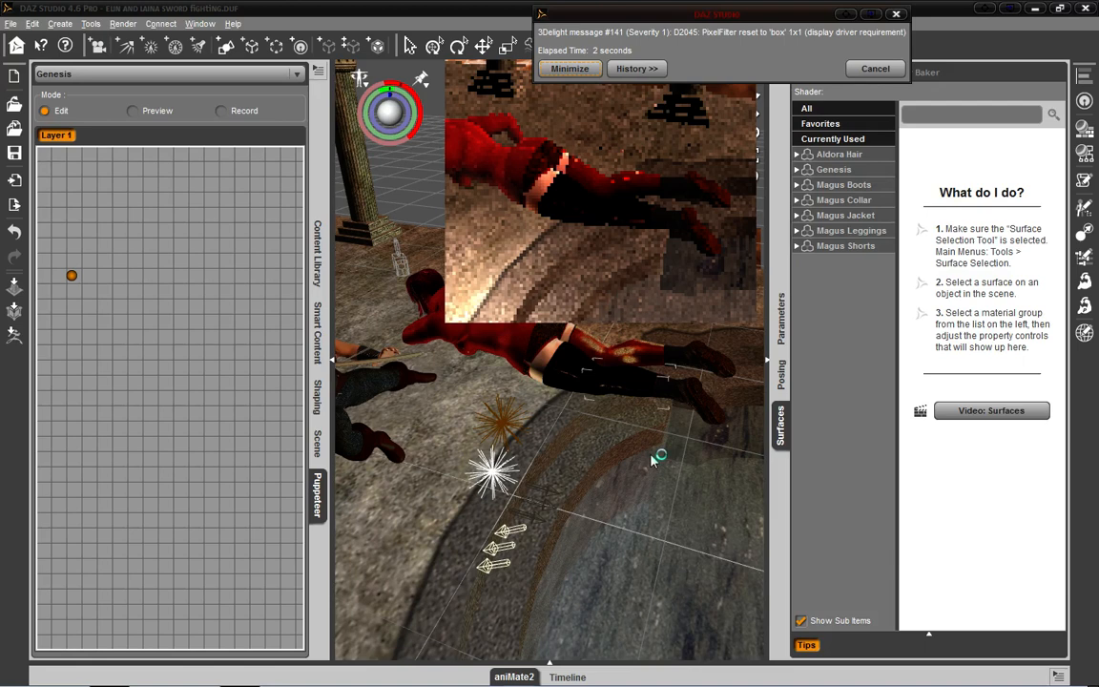
- Collapse the Surfaces group, return to the Node Selection tool and reopen the Surfaces pane
left_click(769, 367)
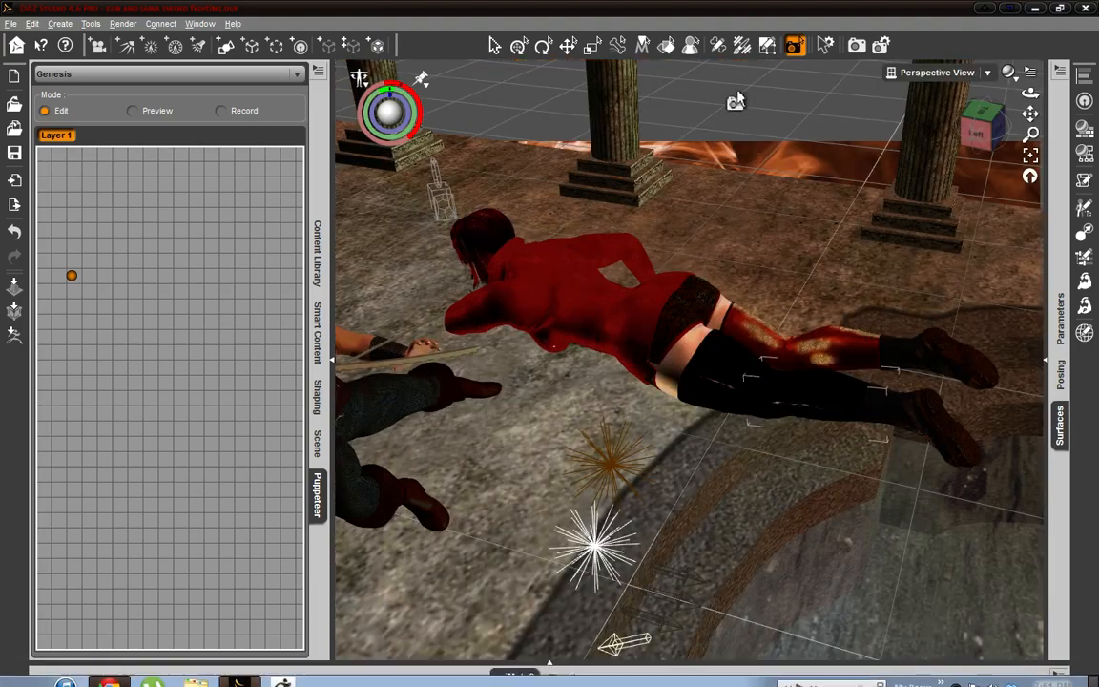
left_click(494, 46)
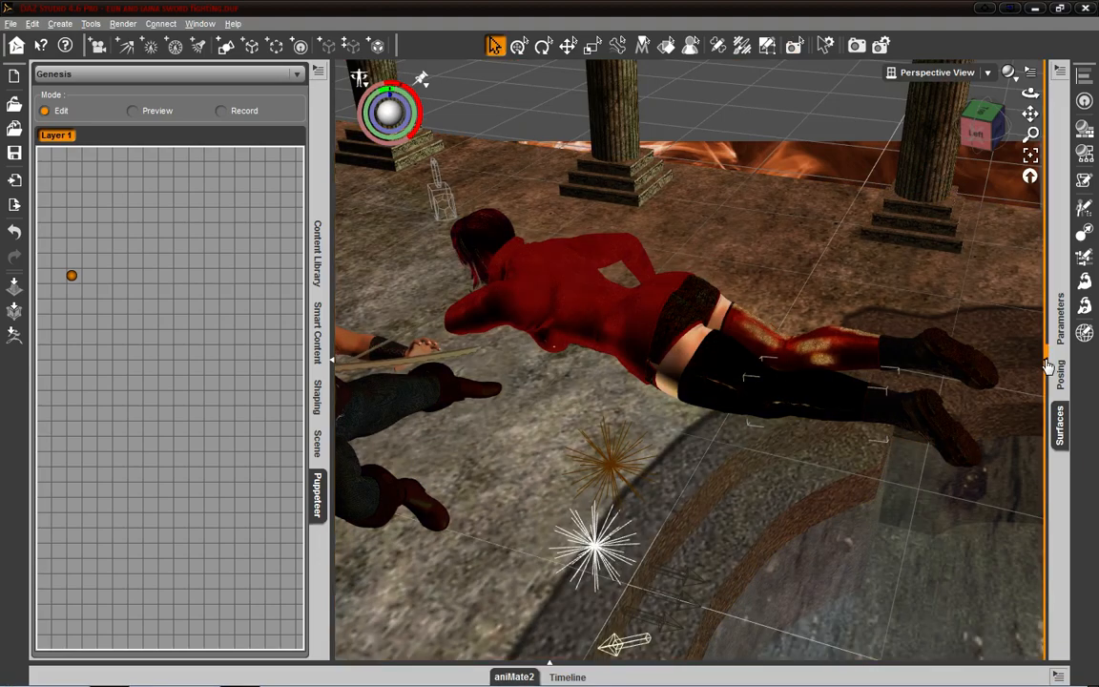
left_click(1059, 425)
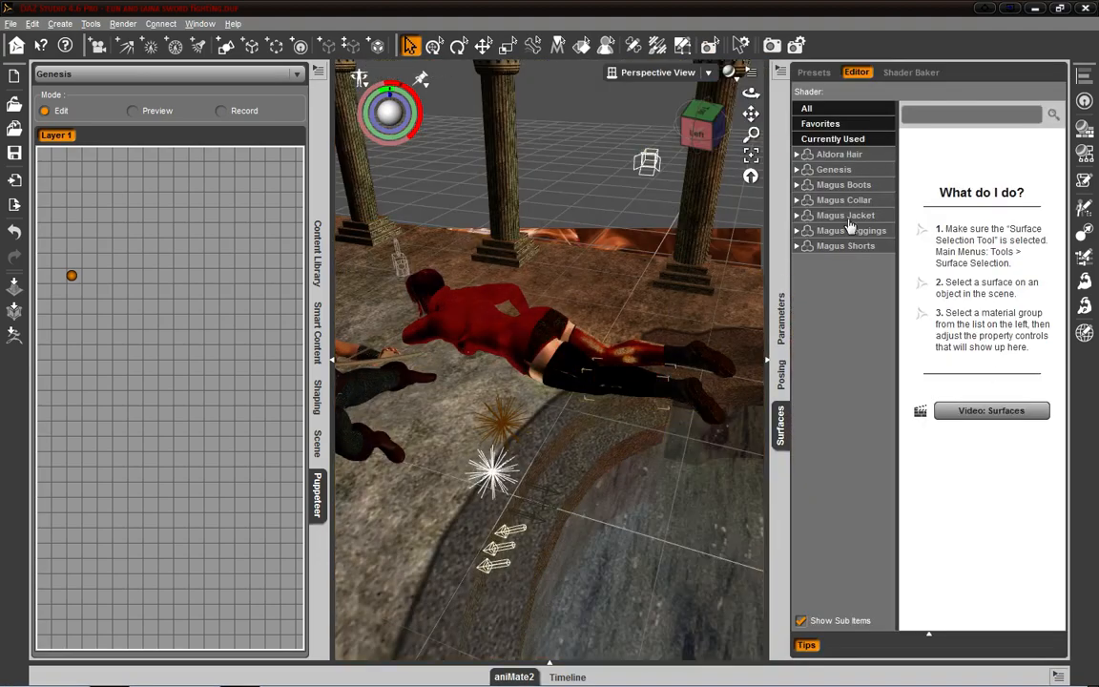
- Pose the left shin with Bend -1.64, Bend 47.24 and Twist -14.38 in turn, storing each pose as a point on the Puppeteer grid
left_click(780, 373)
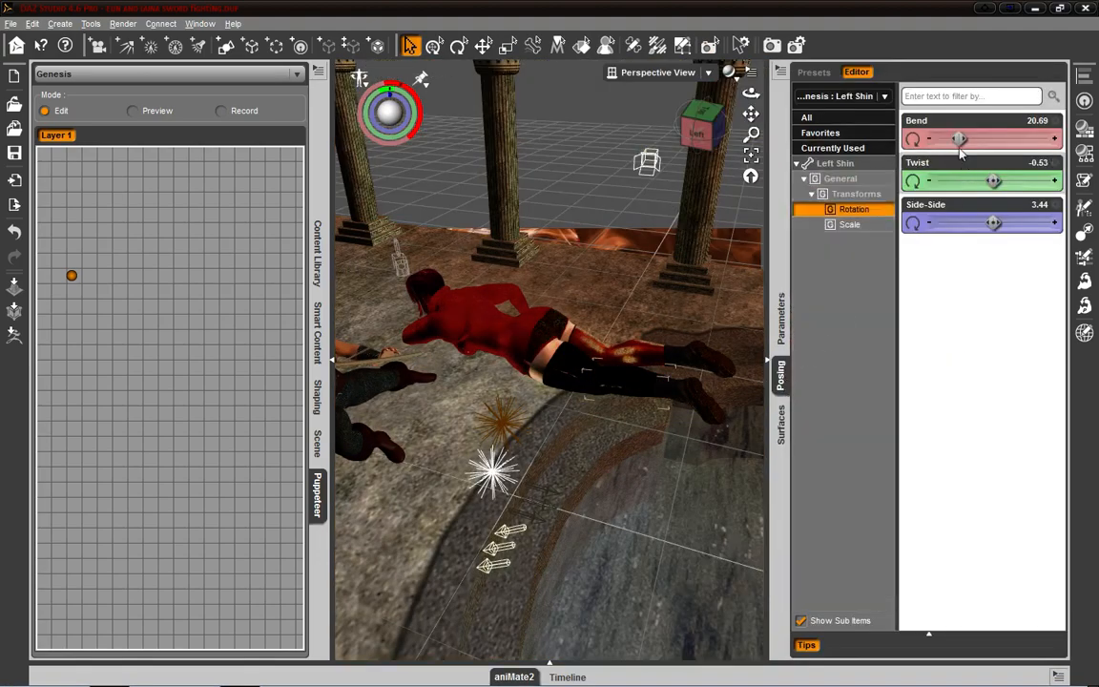
left_click_drag(964, 140, 913, 140)
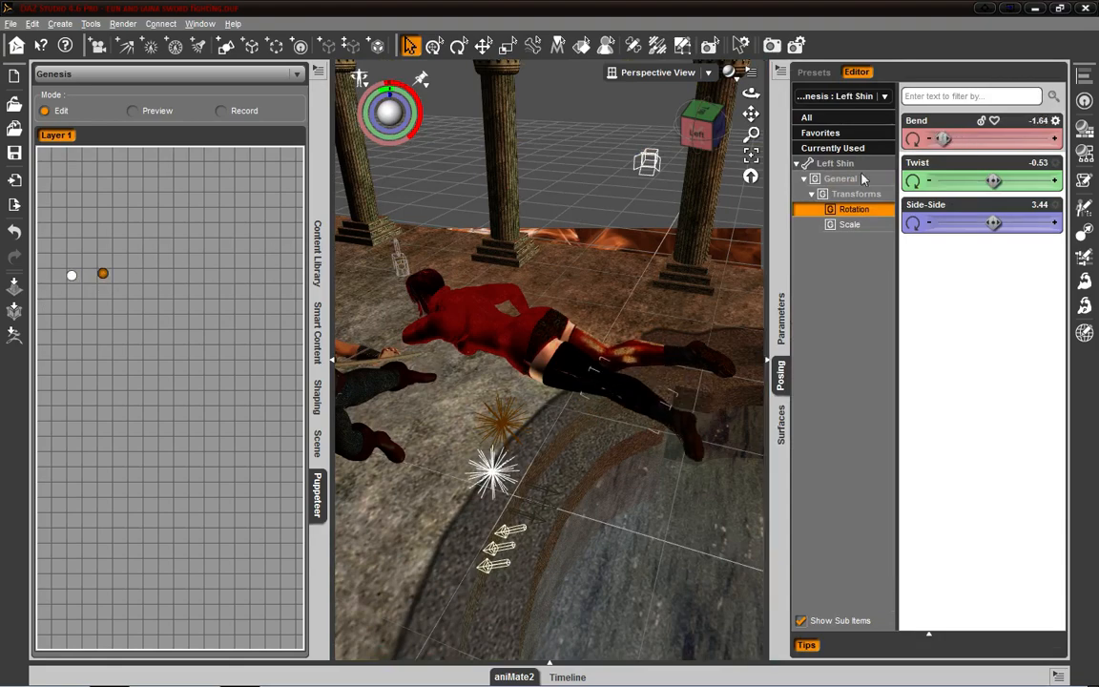
left_click_drag(943, 139, 980, 140)
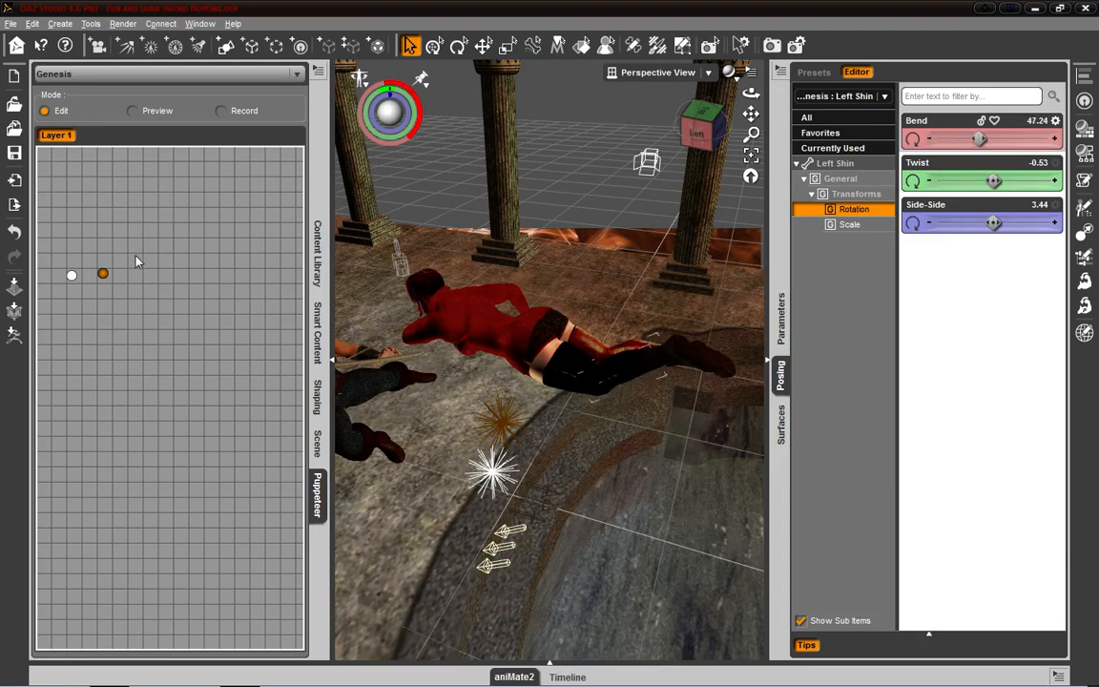
left_click(132, 273)
left_click_drag(993, 182, 976, 181)
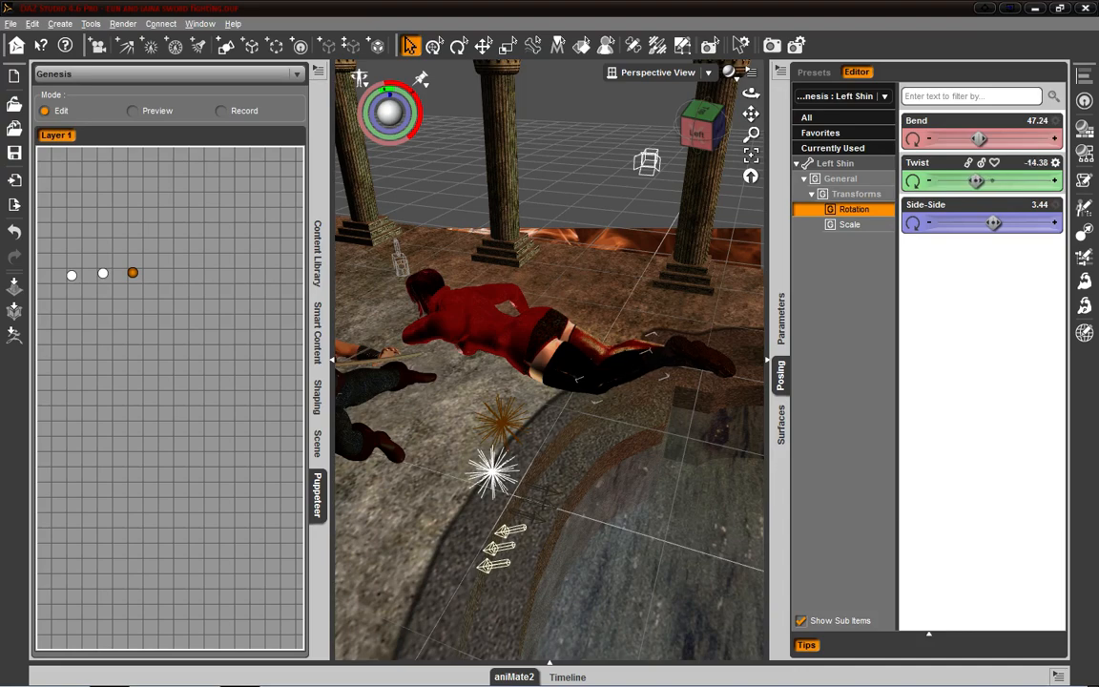
left_click(164, 273)
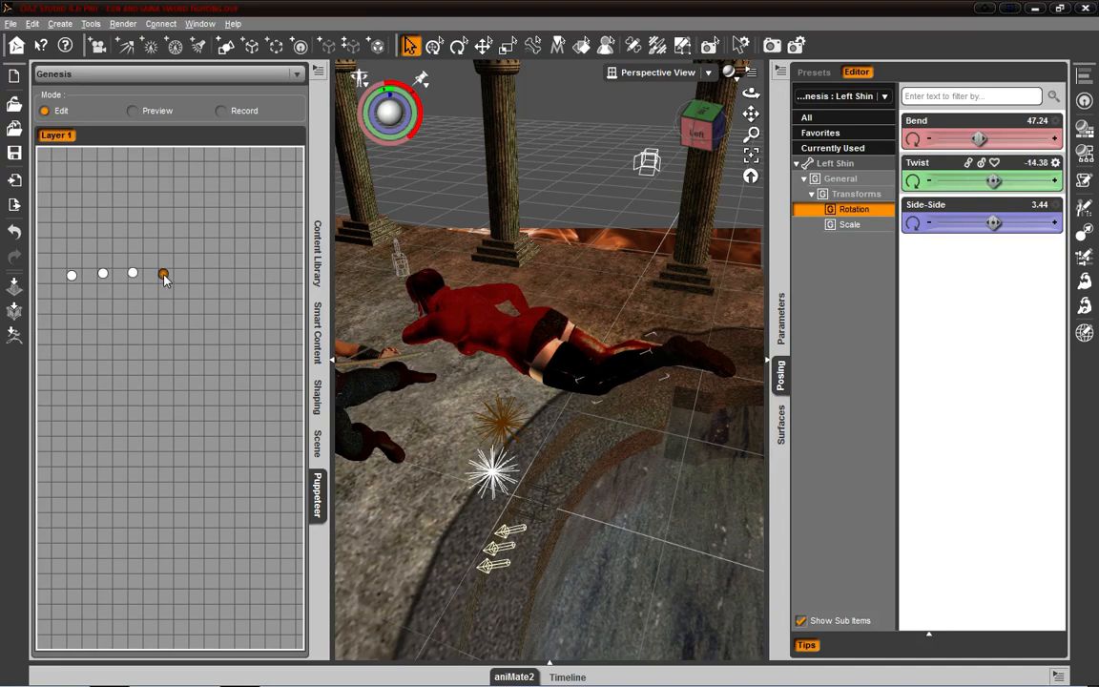
- Switch Puppeteer to Preview mode and sweep across the stored points to play through the leg poses
left_click(133, 111)
left_click_drag(71, 278, 189, 283)
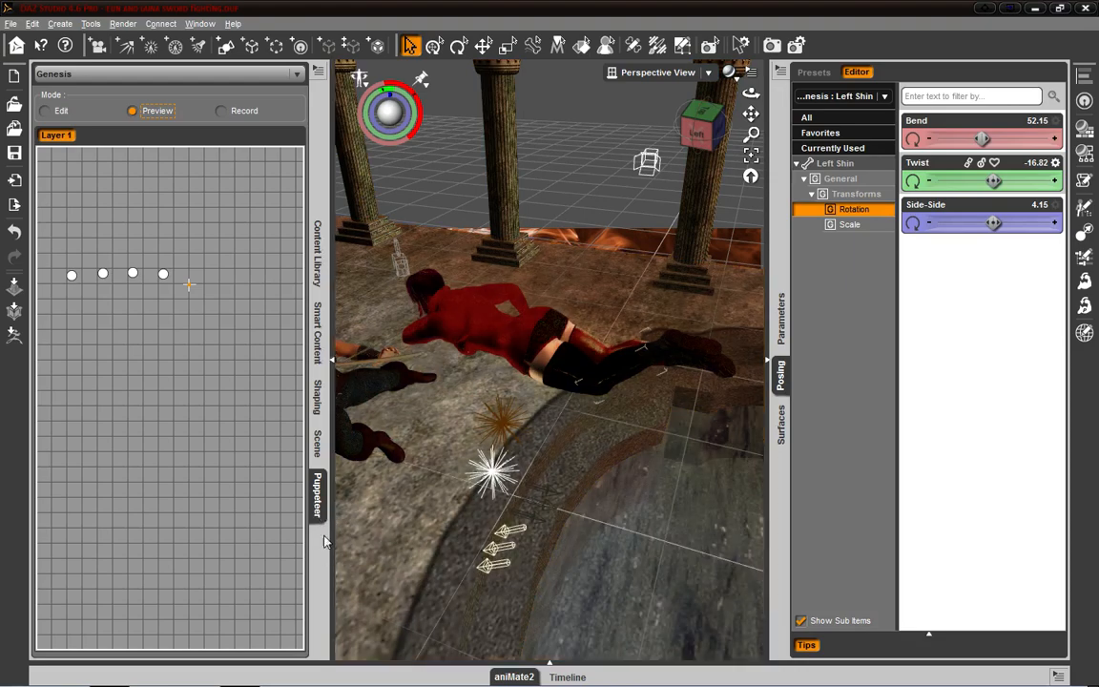
- Close the Puppeteer pane and save the current scene
right_click(318, 487)
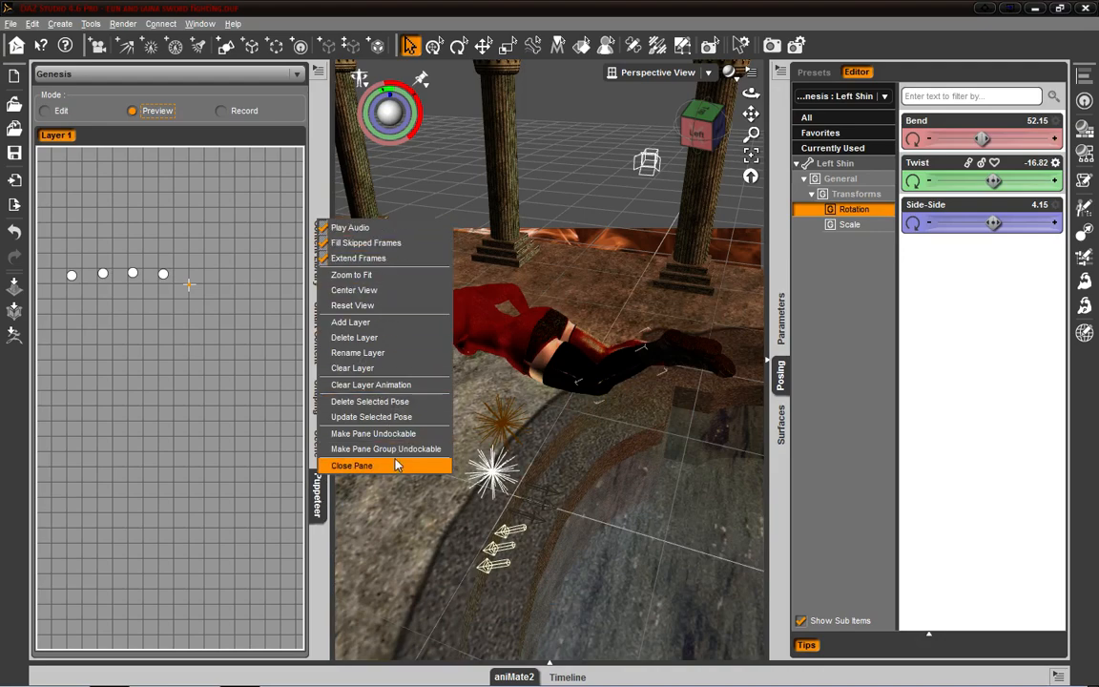
left_click(352, 466)
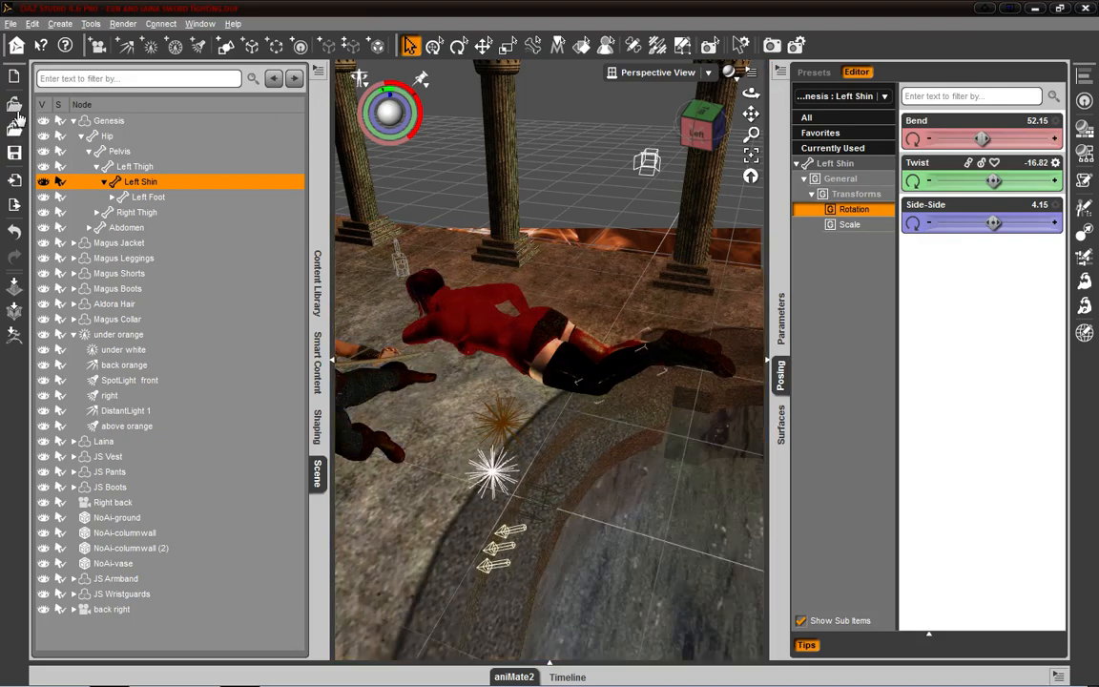
left_click(14, 154)
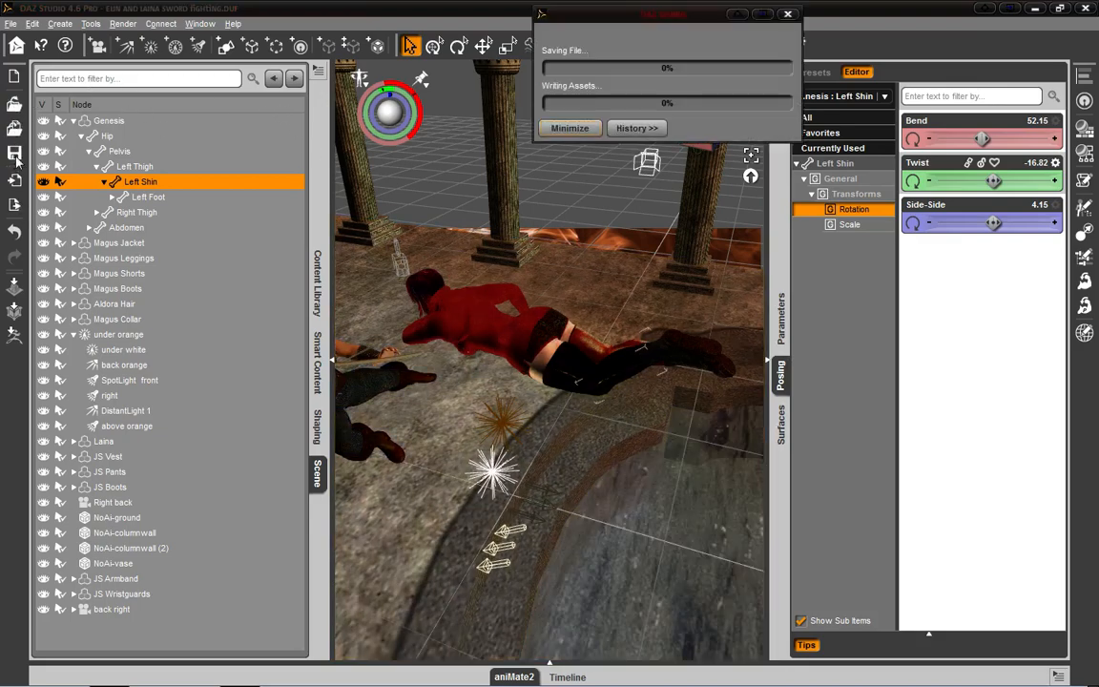
left_click(626, 128)
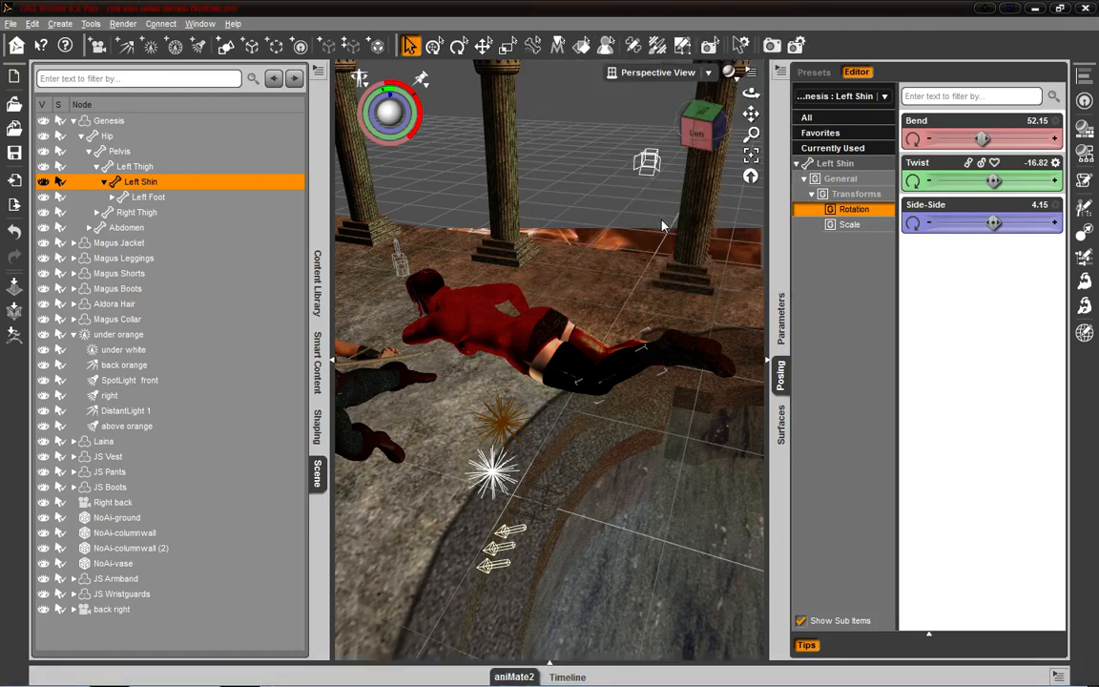
- Open the scene file "Eun and Laina sword fighting" from the Scenes folder
left_click(13, 24)
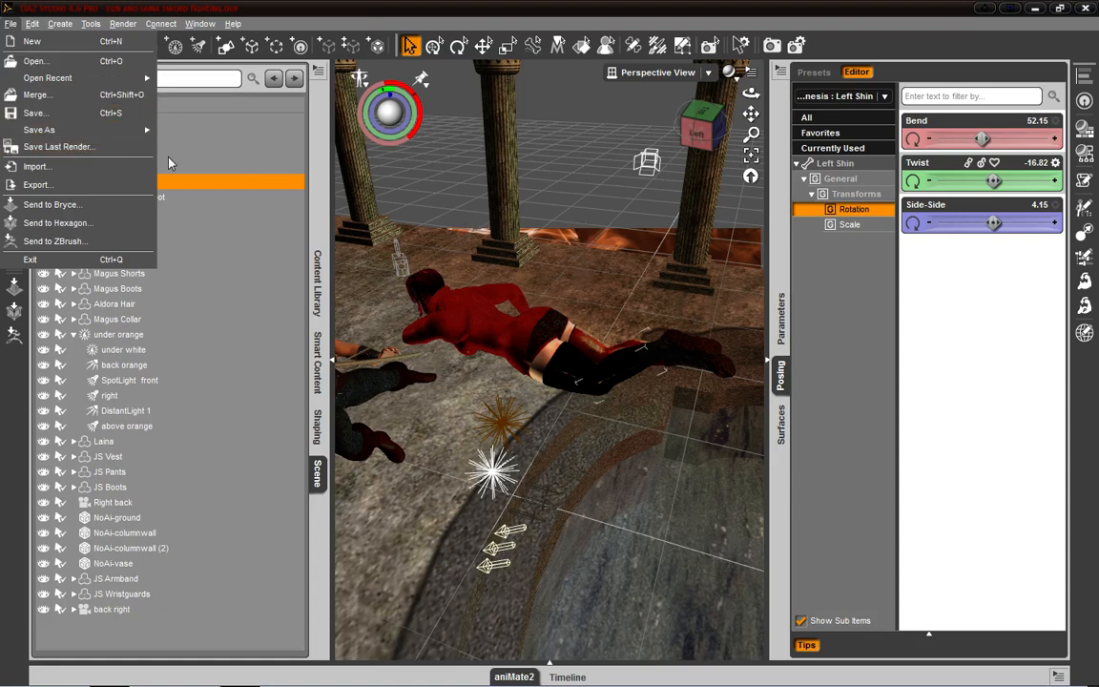
left_click(72, 61)
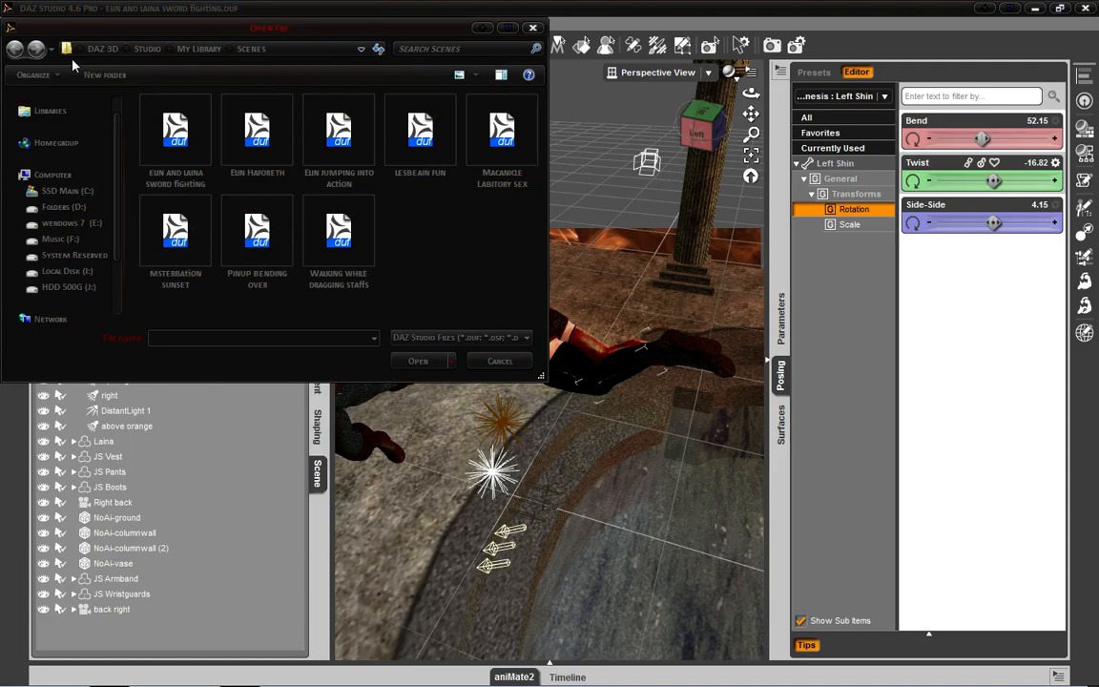
left_click(198, 133)
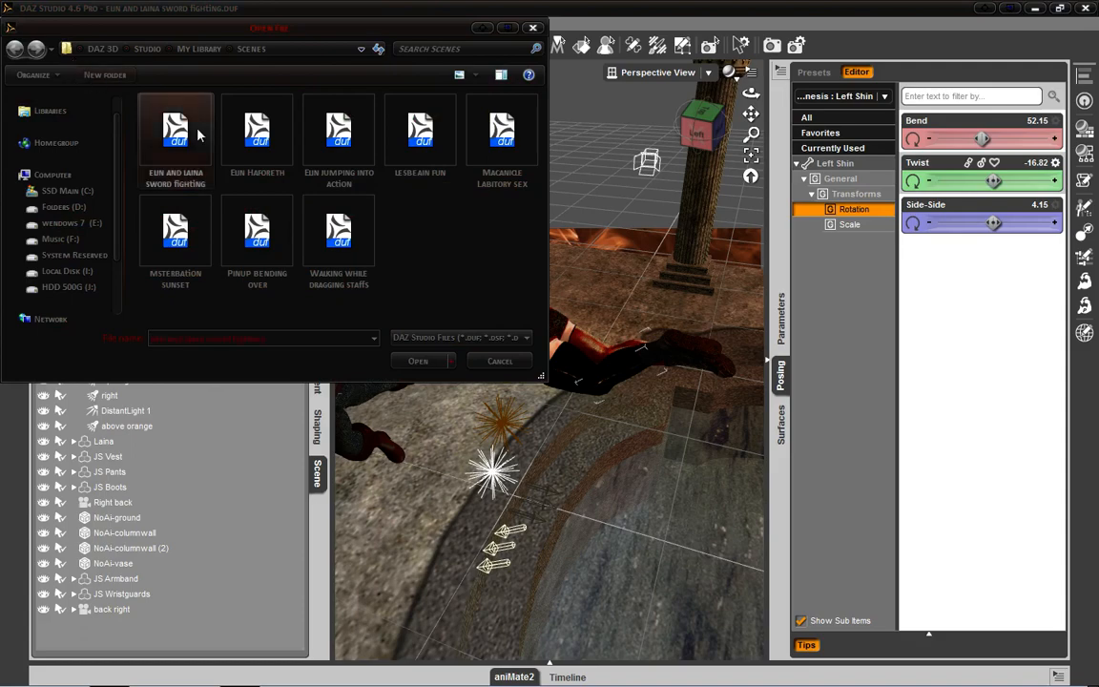
left_click(420, 360)
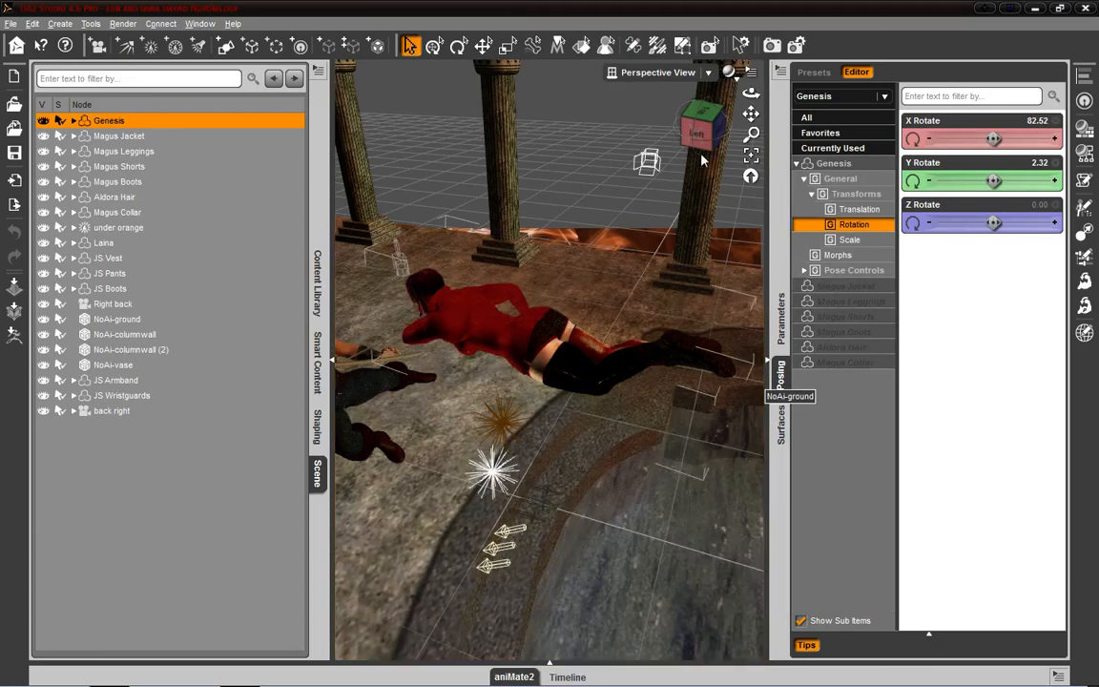
- Collapse both side docking areas to enlarge the viewport
left_click_drag(699, 132, 724, 127)
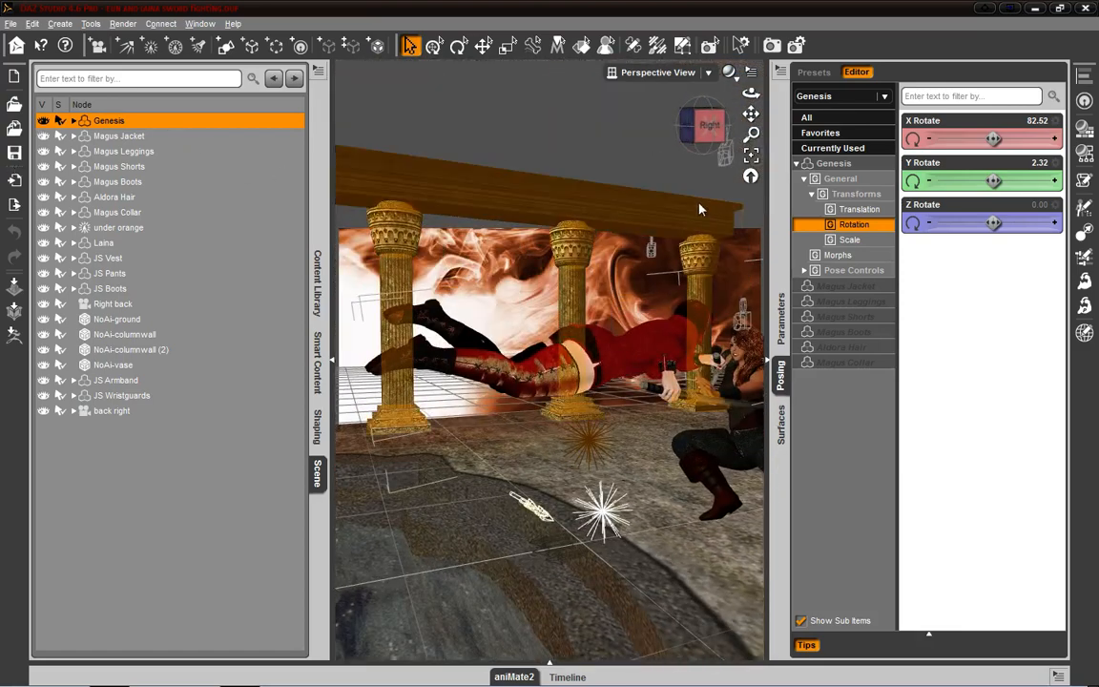
left_click(709, 122)
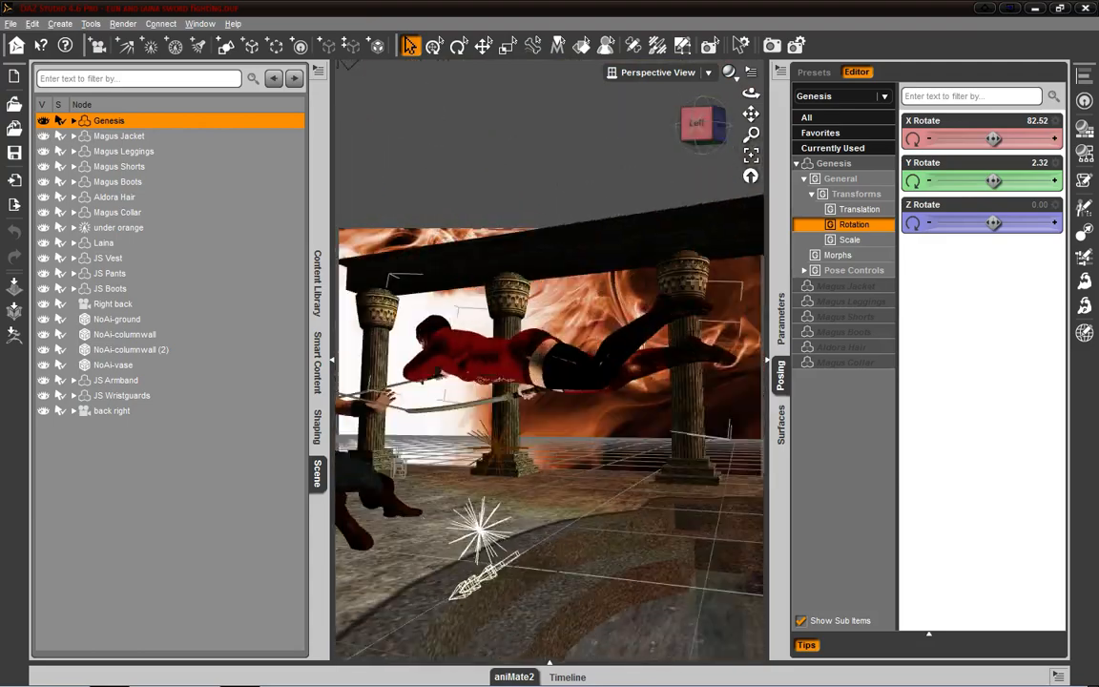
left_click_drag(709, 122, 807, 103)
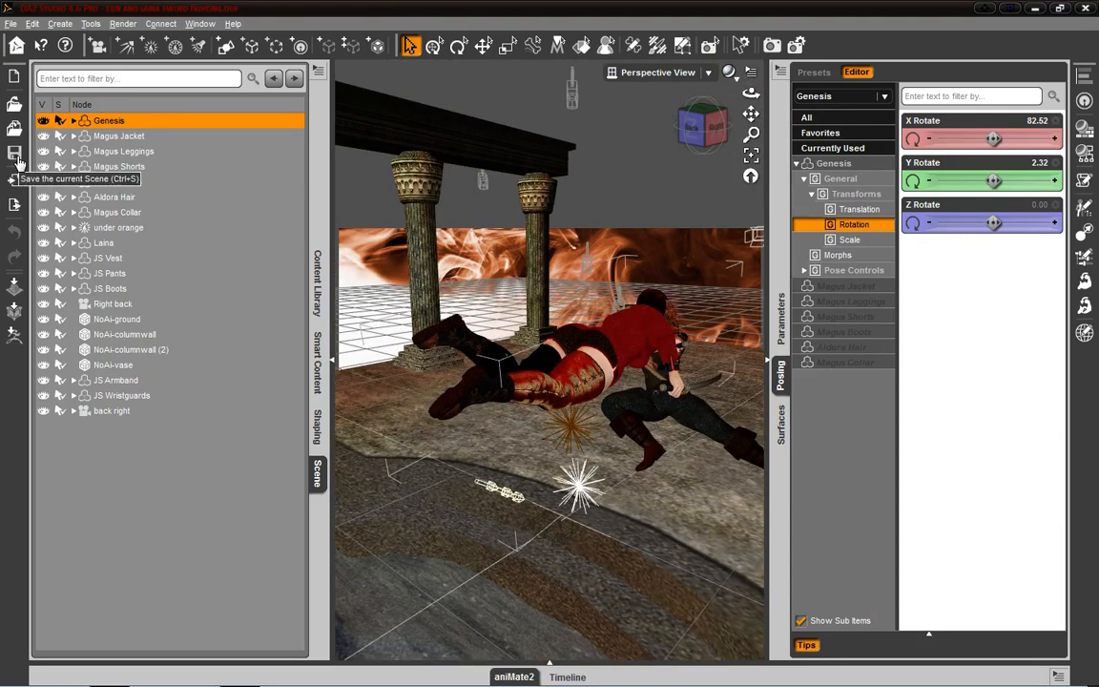
left_click(331, 360)
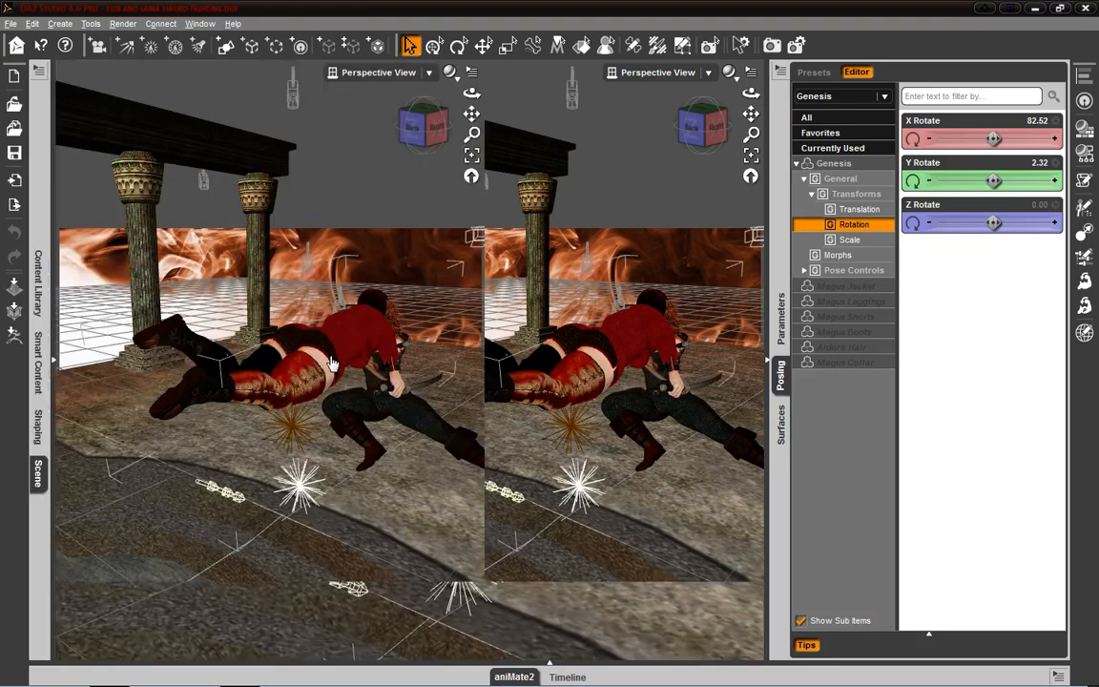
left_click(770, 365)
- Examine the sword-fighting figures up close, from a distance, from above and from behind
scroll(691, 322, "up", 3)
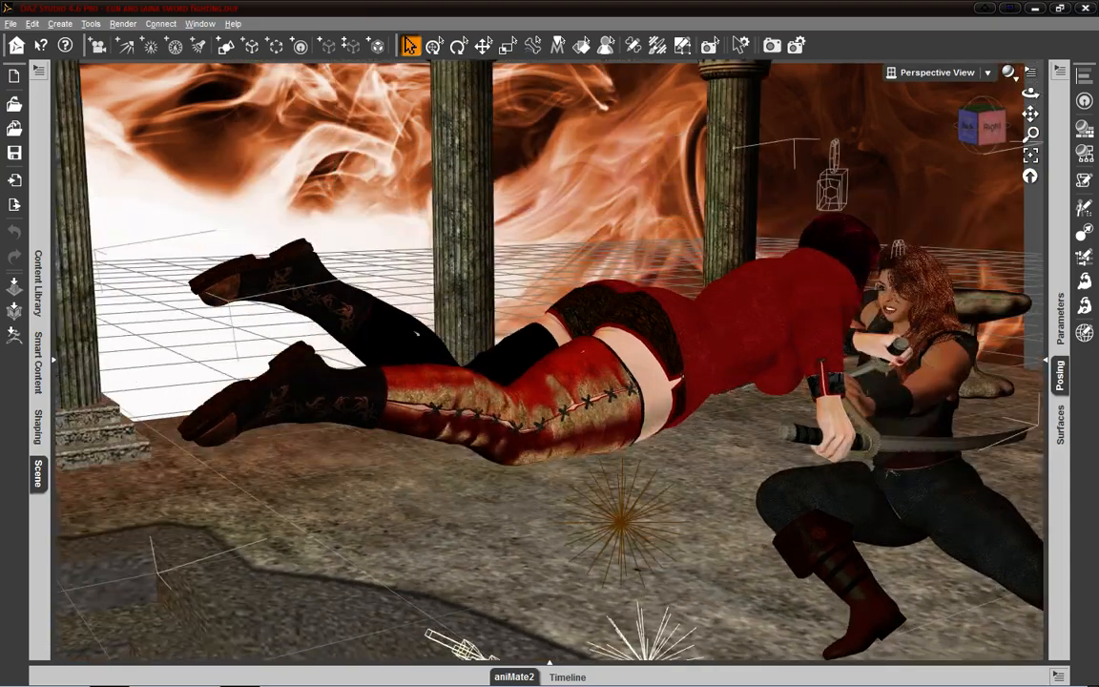
left_click_drag(980, 140, 958, 138)
scroll(980, 141, "down", 1)
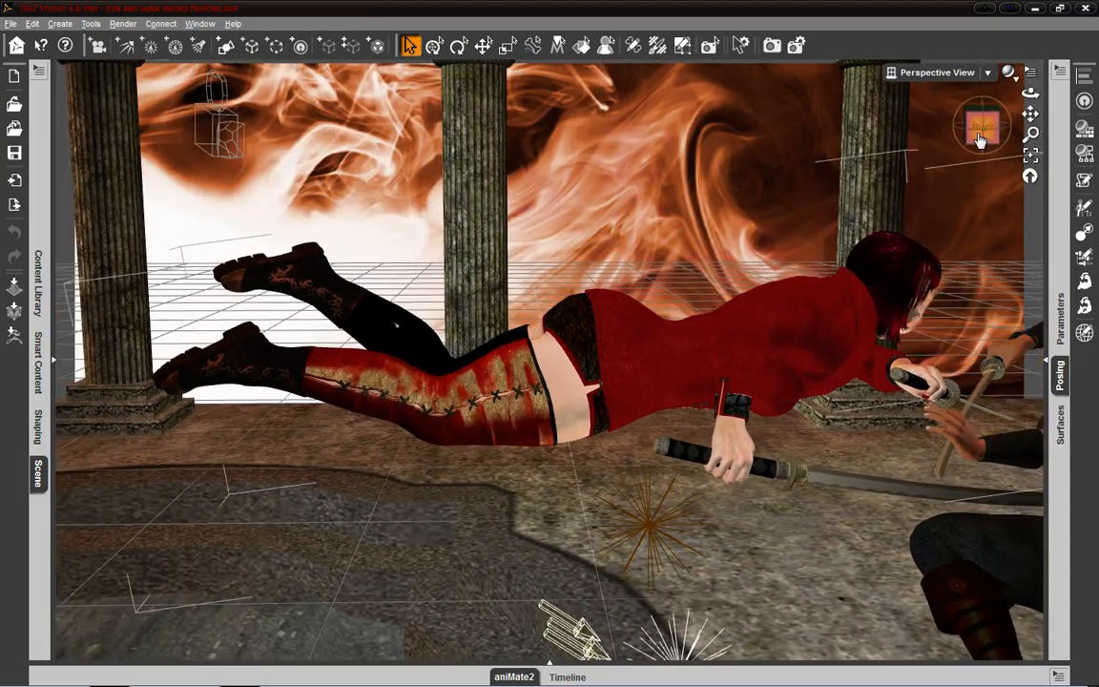
scroll(980, 140, "down", 8)
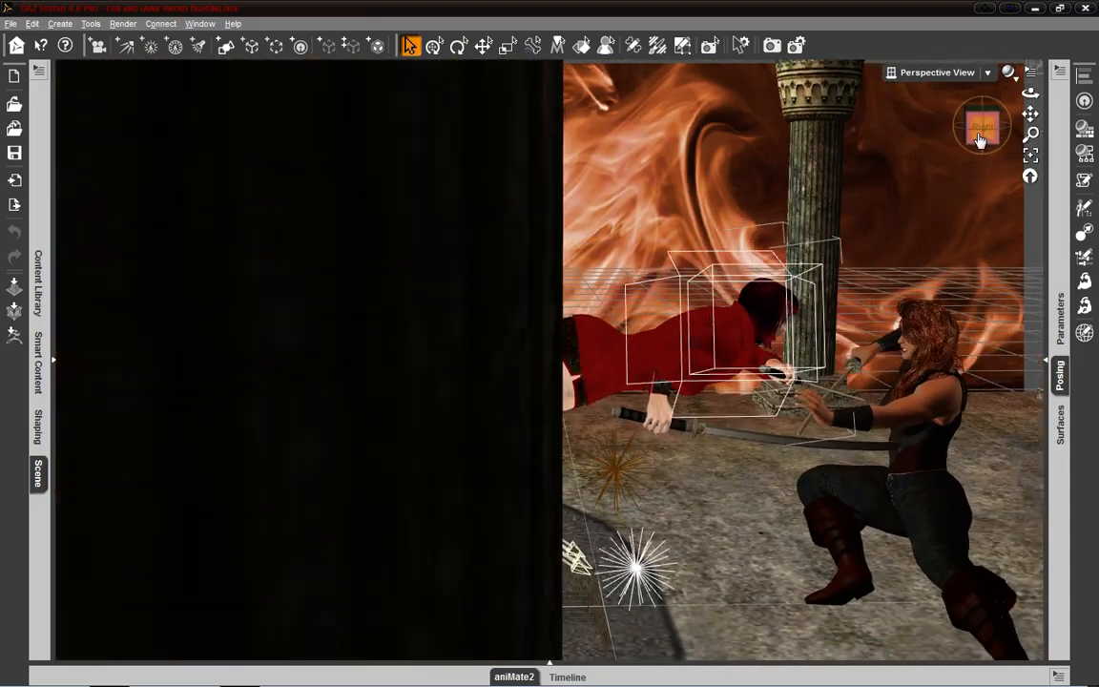
scroll(979, 140, "down", 5)
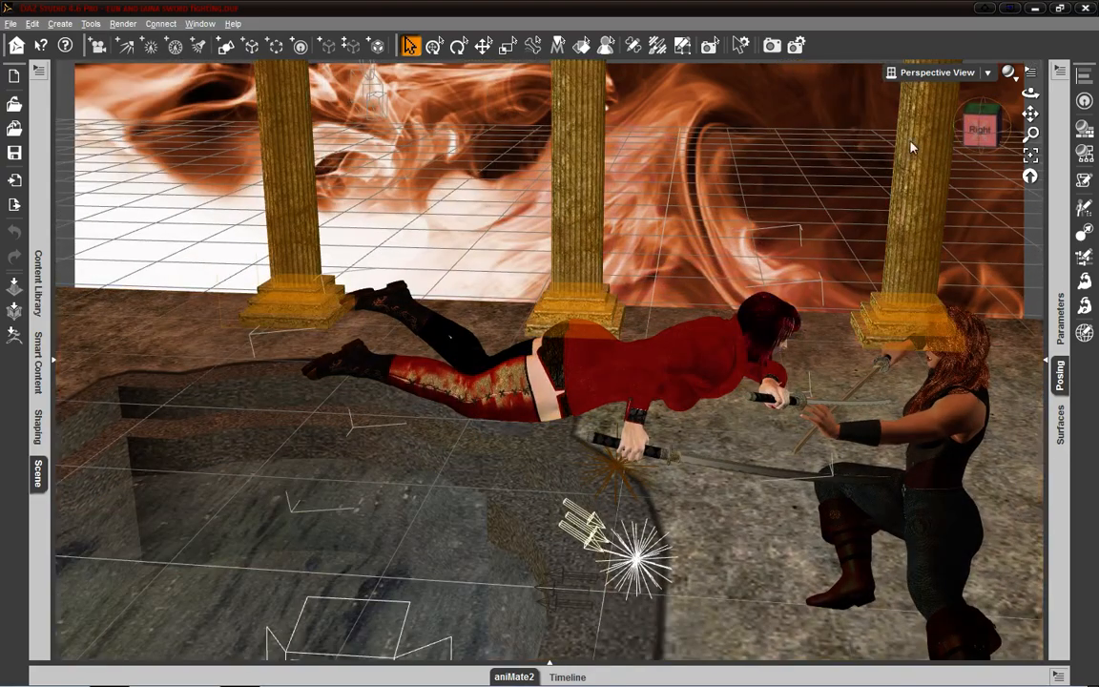
left_click_drag(982, 139, 924, 87)
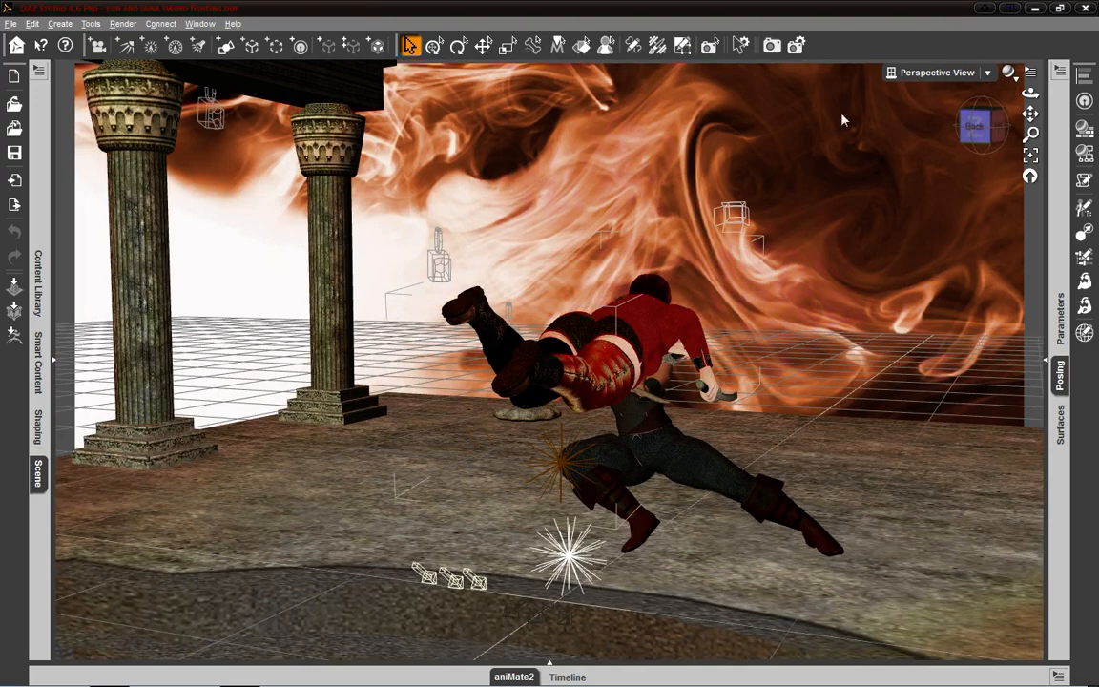
- View the Morph Loader Pro dialog and the DForm pane, closing each without making changes
left_click(658, 46)
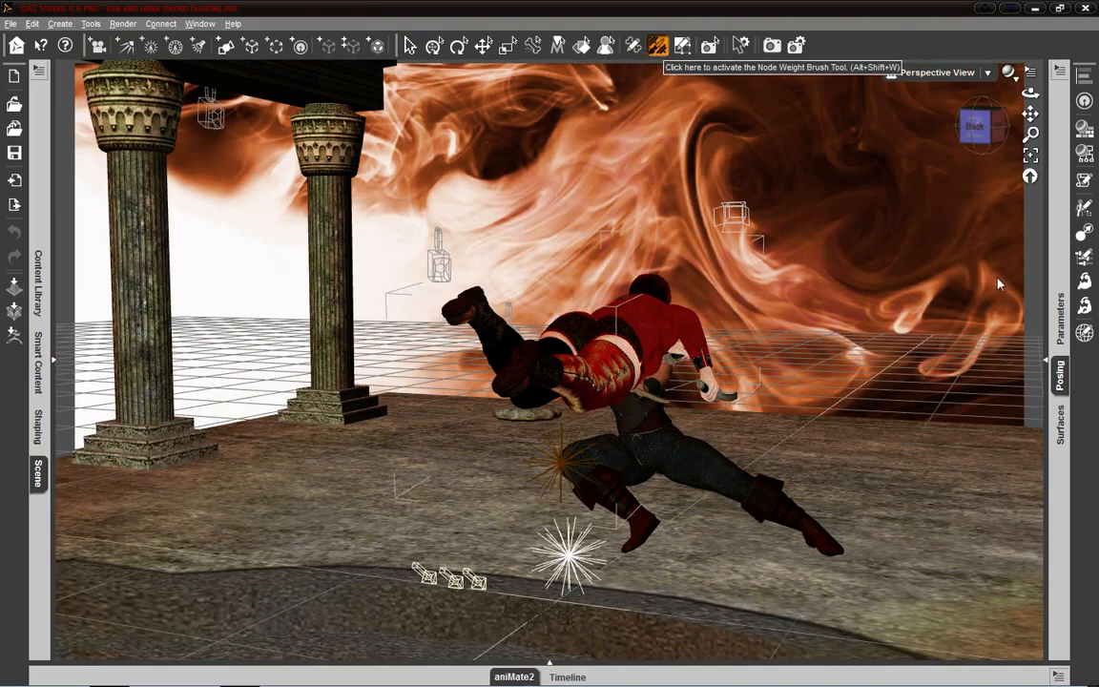
left_click(1088, 305)
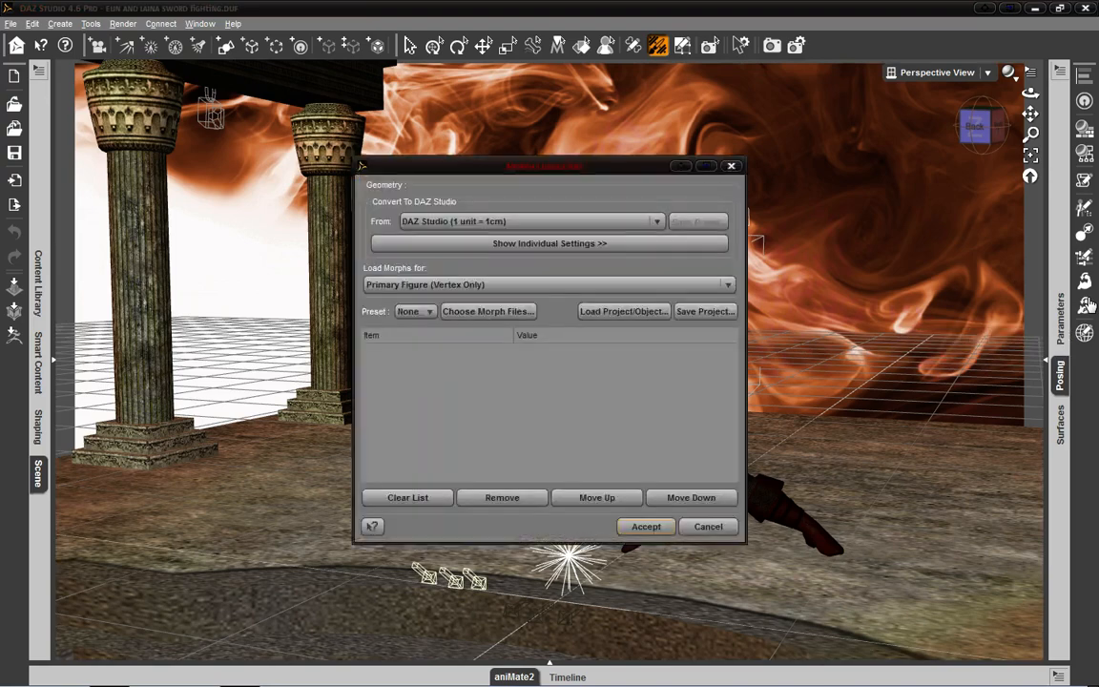
left_click(732, 168)
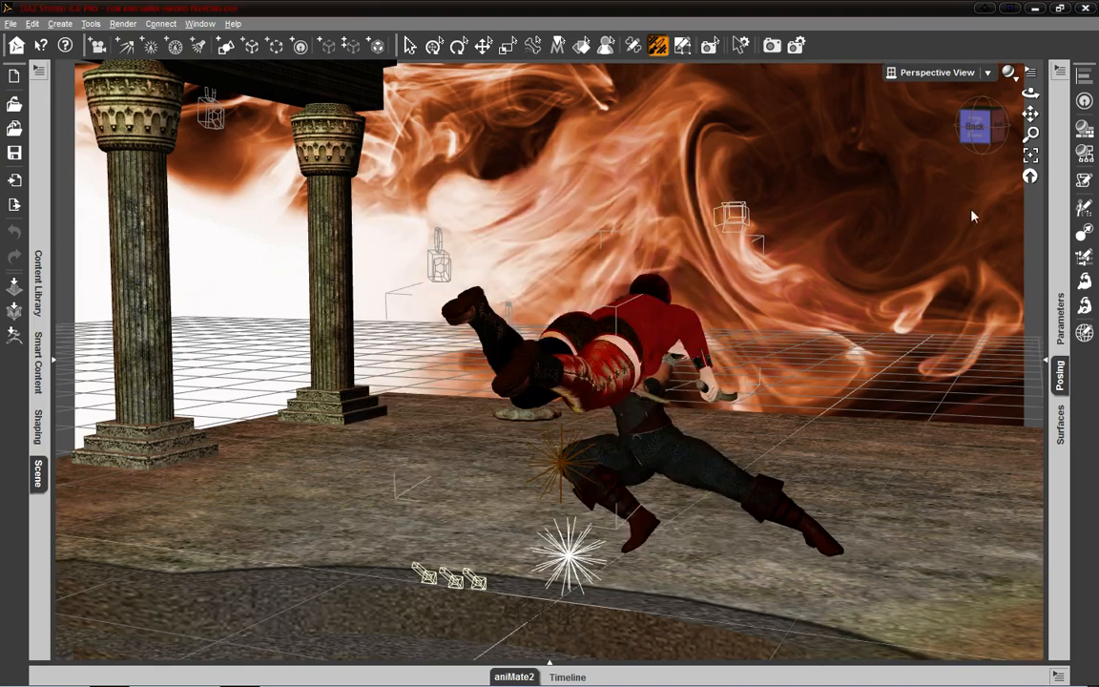
left_click(1084, 102)
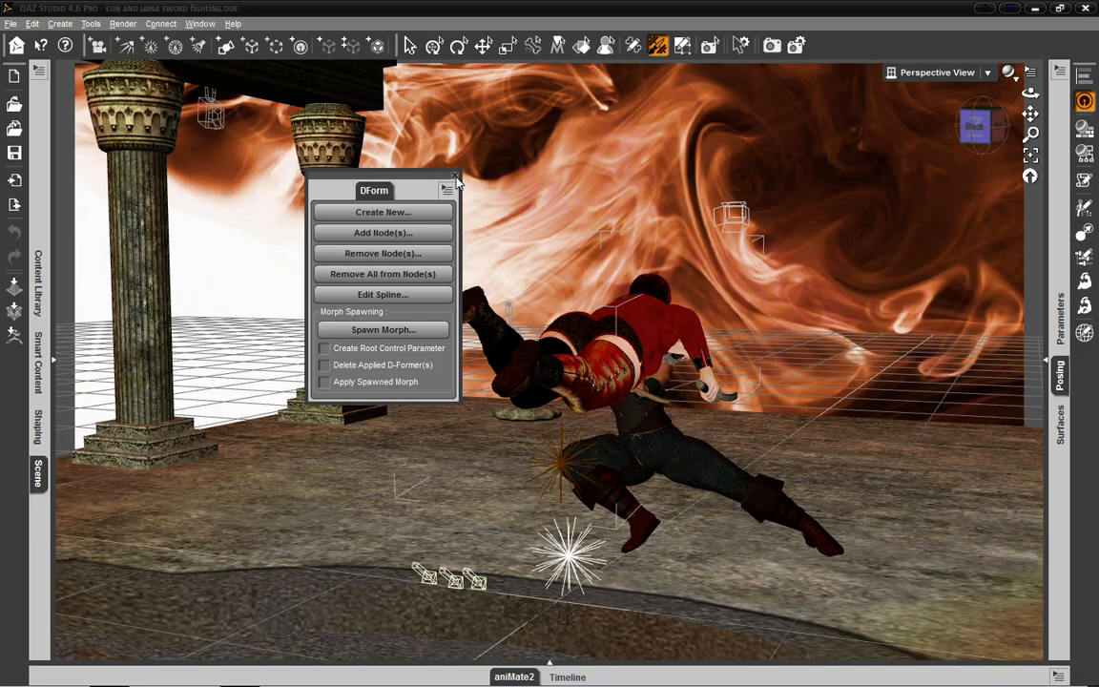
left_click(455, 178)
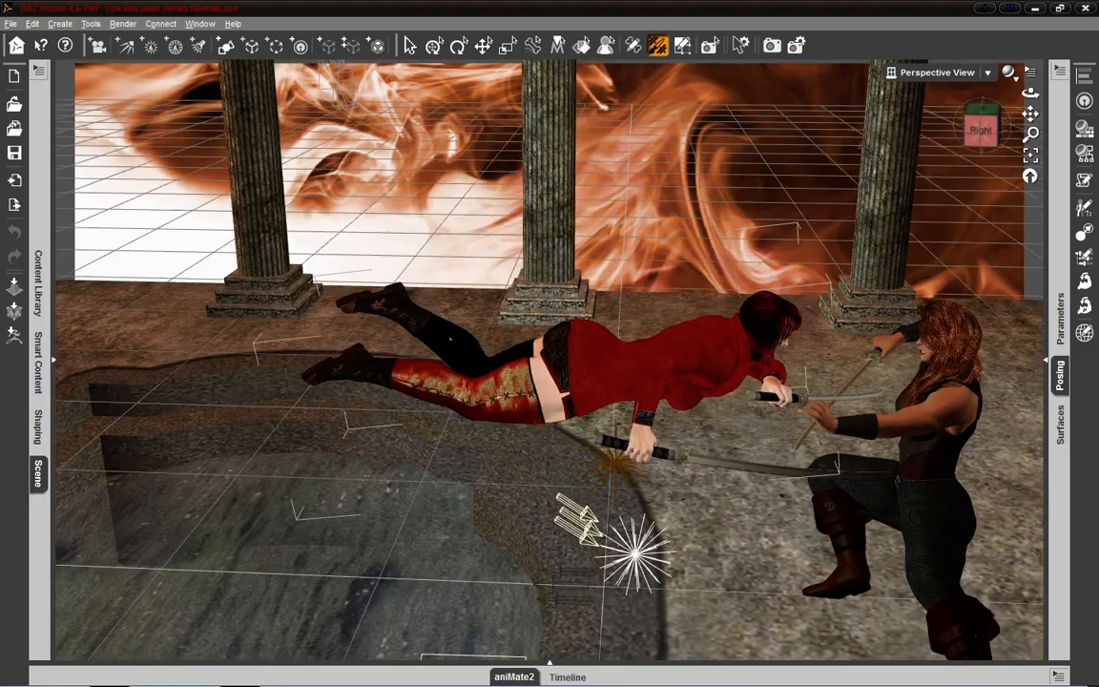
- Expand the docking area containing the Scene pane and show the Legs shapes of Genesis in the Shaping pane
left_click_drag(1030, 92, 915, 120)
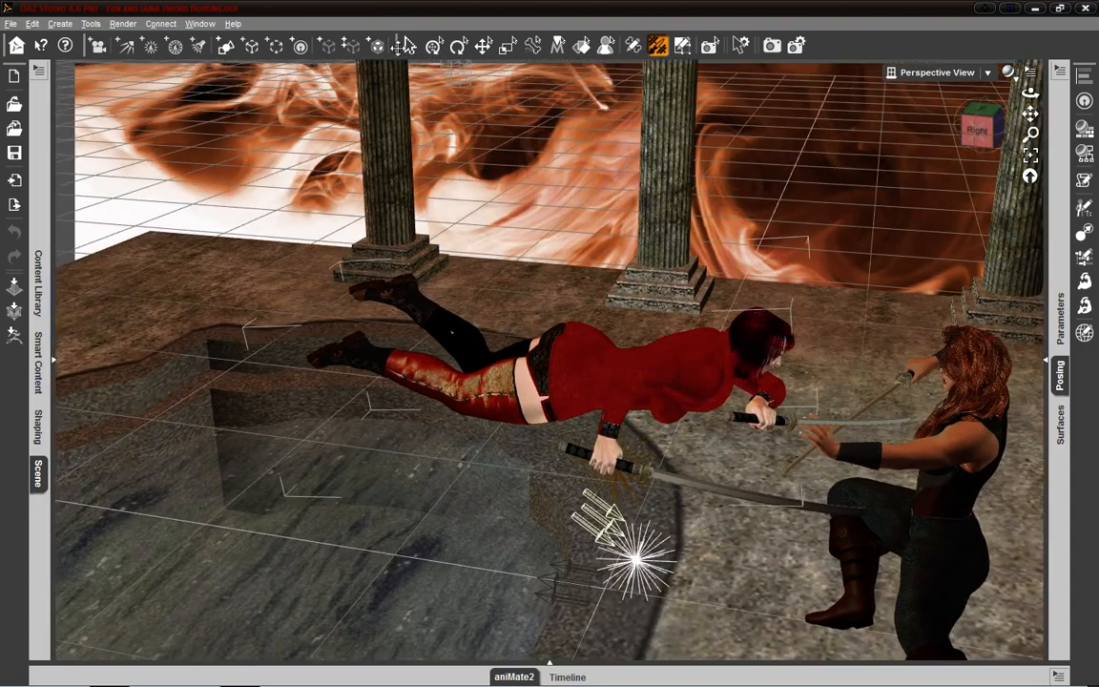
left_click(55, 362)
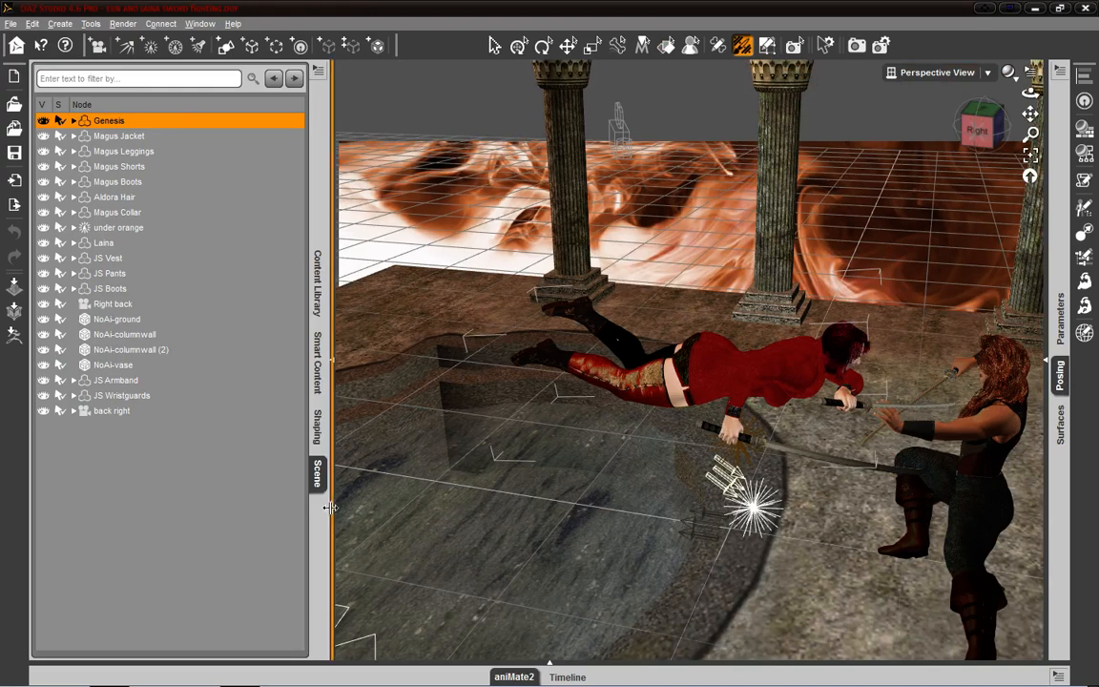
left_click(320, 431)
mouse_move(228, 193)
left_mouse_down()
mouse_move(228, 205)
mouse_move(228, 178)
left_mouse_up()
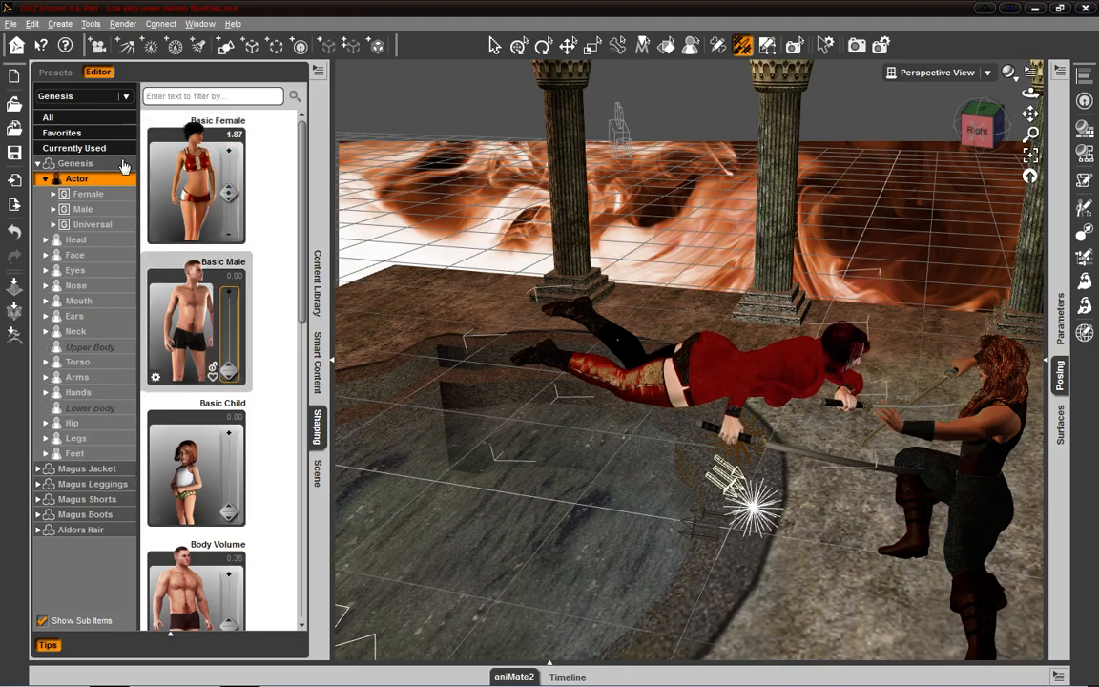
left_click(76, 422)
left_click(77, 438)
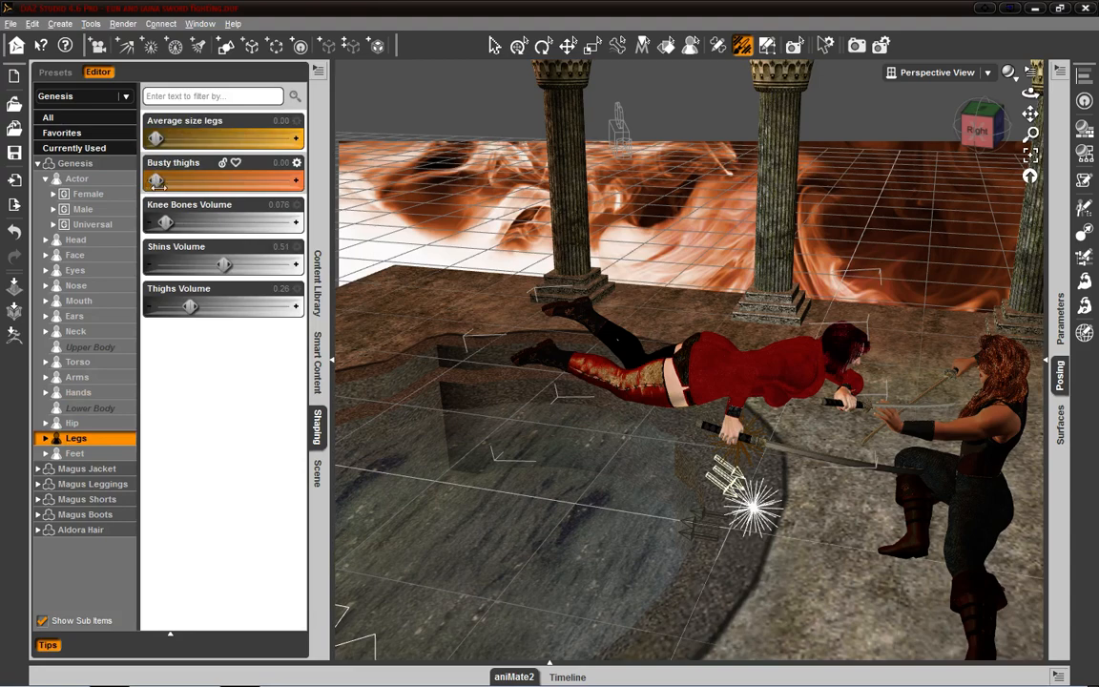
- Try out the Busty thighs shape on the Genesis figure while viewing it from its right side
mouse_move(159, 185)
left_mouse_down()
mouse_move(394, 189)
mouse_move(155, 187)
left_mouse_up()
left_click(969, 141)
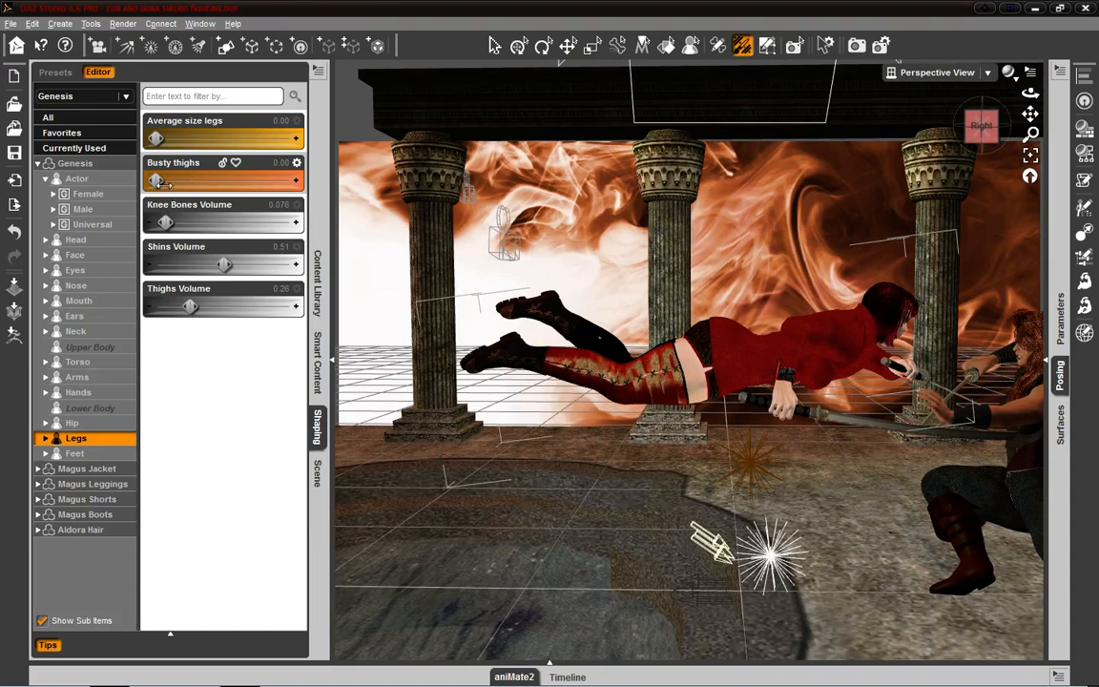
left_click_drag(158, 183, 222, 182)
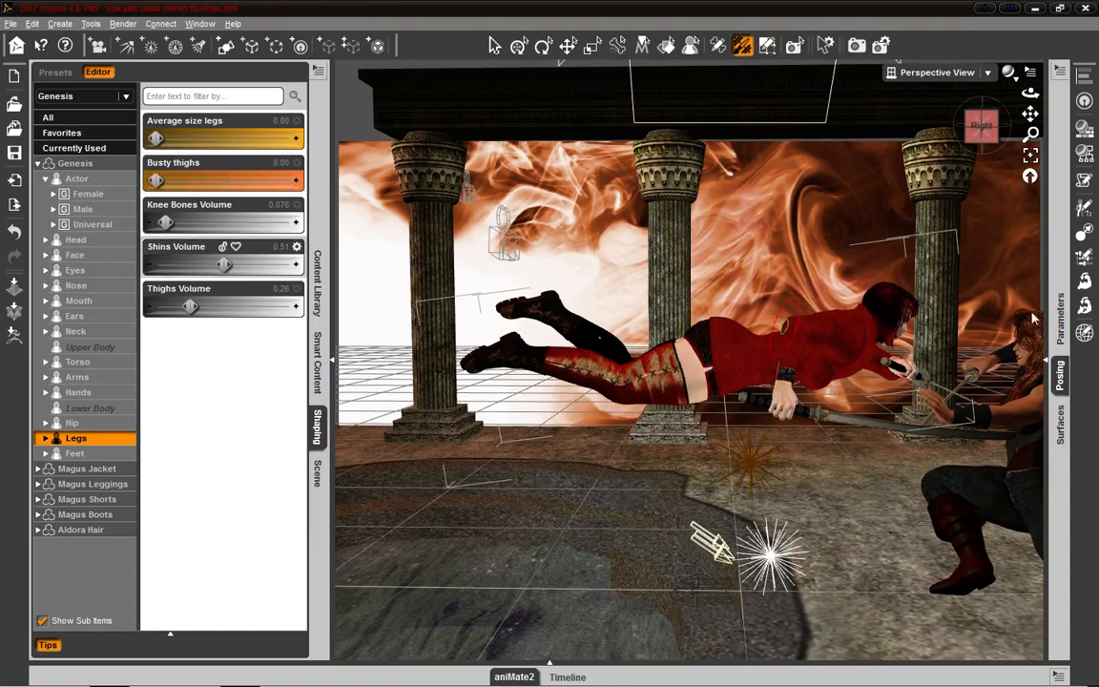
- View the fighters from the front, left and back, and exit DAZ Studio without saving the scene changes
mouse_move(1030, 92)
left_mouse_down()
mouse_move(939, 143)
mouse_move(744, 141)
mouse_move(990, 149)
mouse_move(902, 141)
mouse_move(805, 166)
mouse_move(816, 212)
mouse_move(872, 231)
mouse_move(939, 217)
mouse_move(923, 175)
mouse_move(857, 145)
mouse_move(877, 119)
mouse_move(911, 118)
mouse_move(964, 143)
mouse_move(1031, 113)
left_mouse_up()
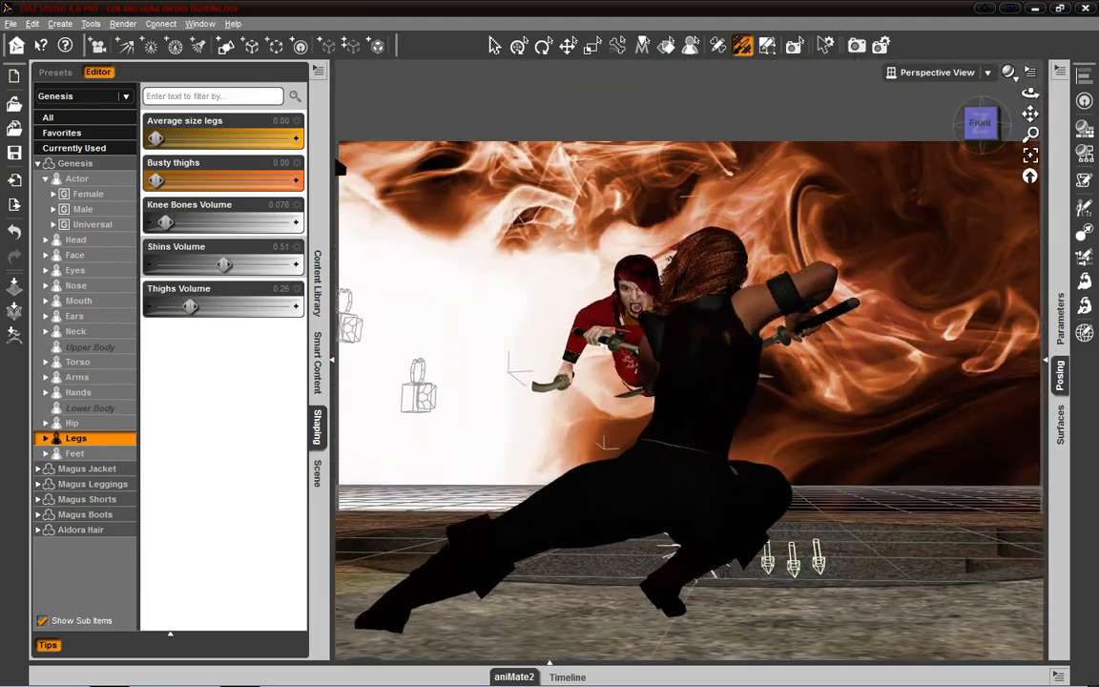
left_click_drag(1030, 93, 824, 148)
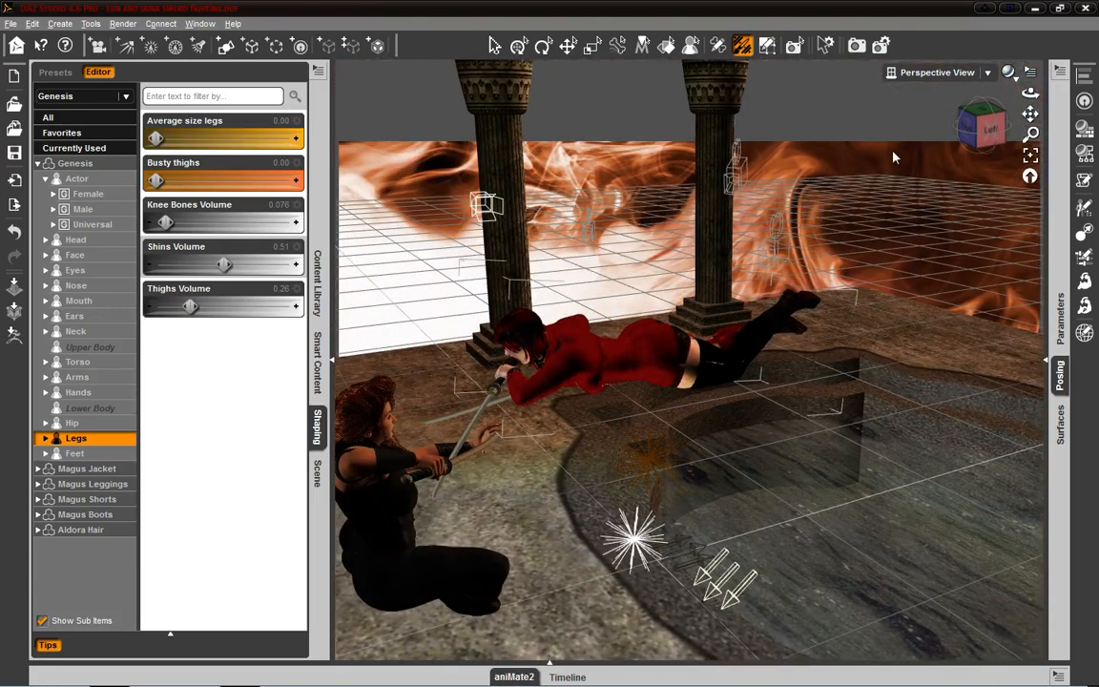
left_click_drag(999, 132, 1096, 105)
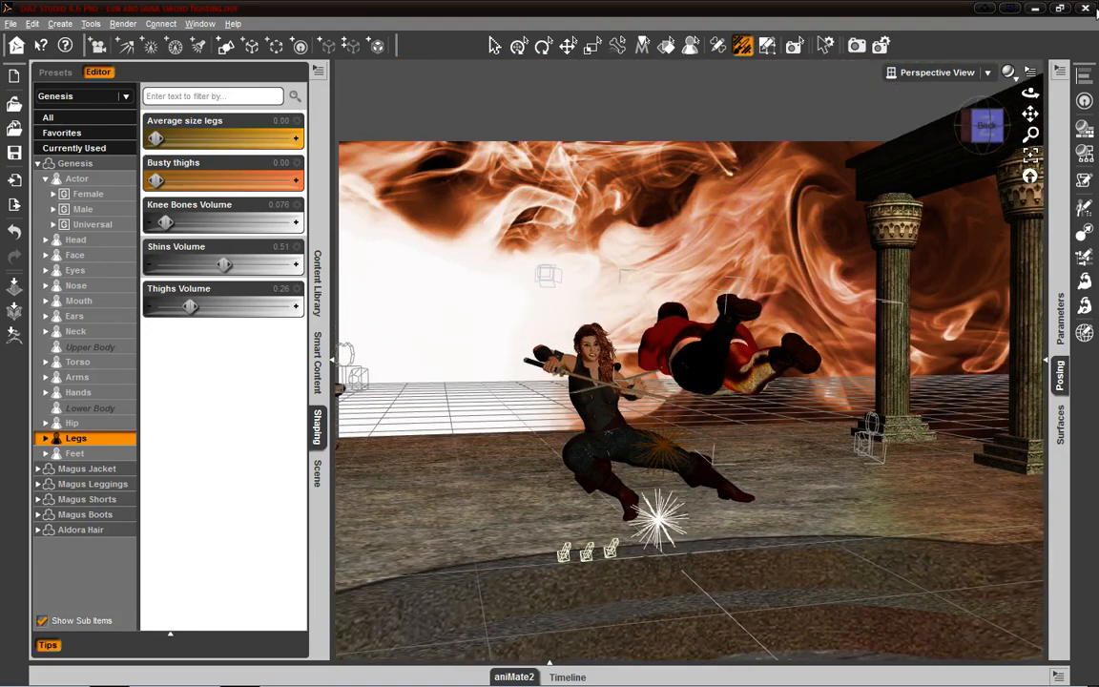
left_click(1088, 7)
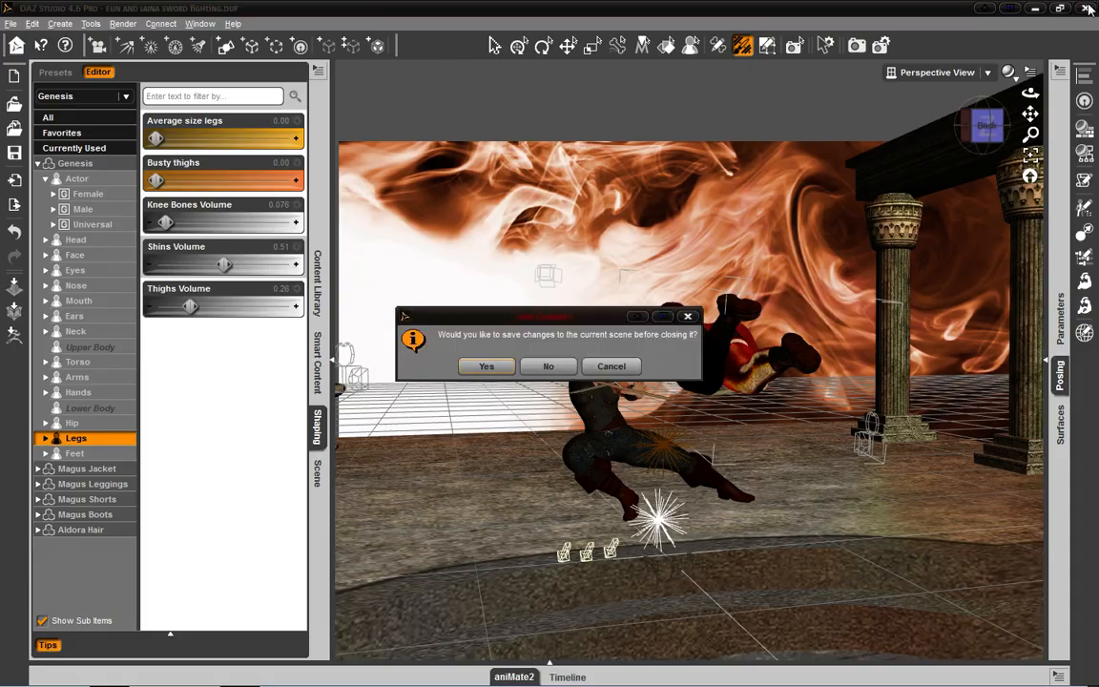
left_click(535, 371)
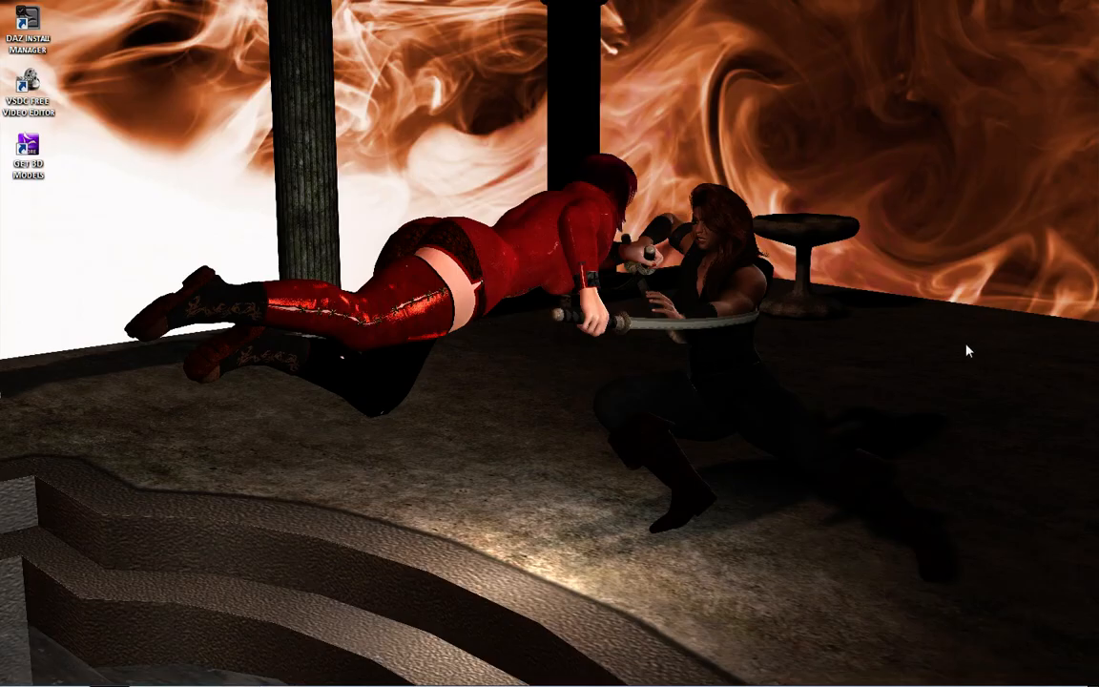